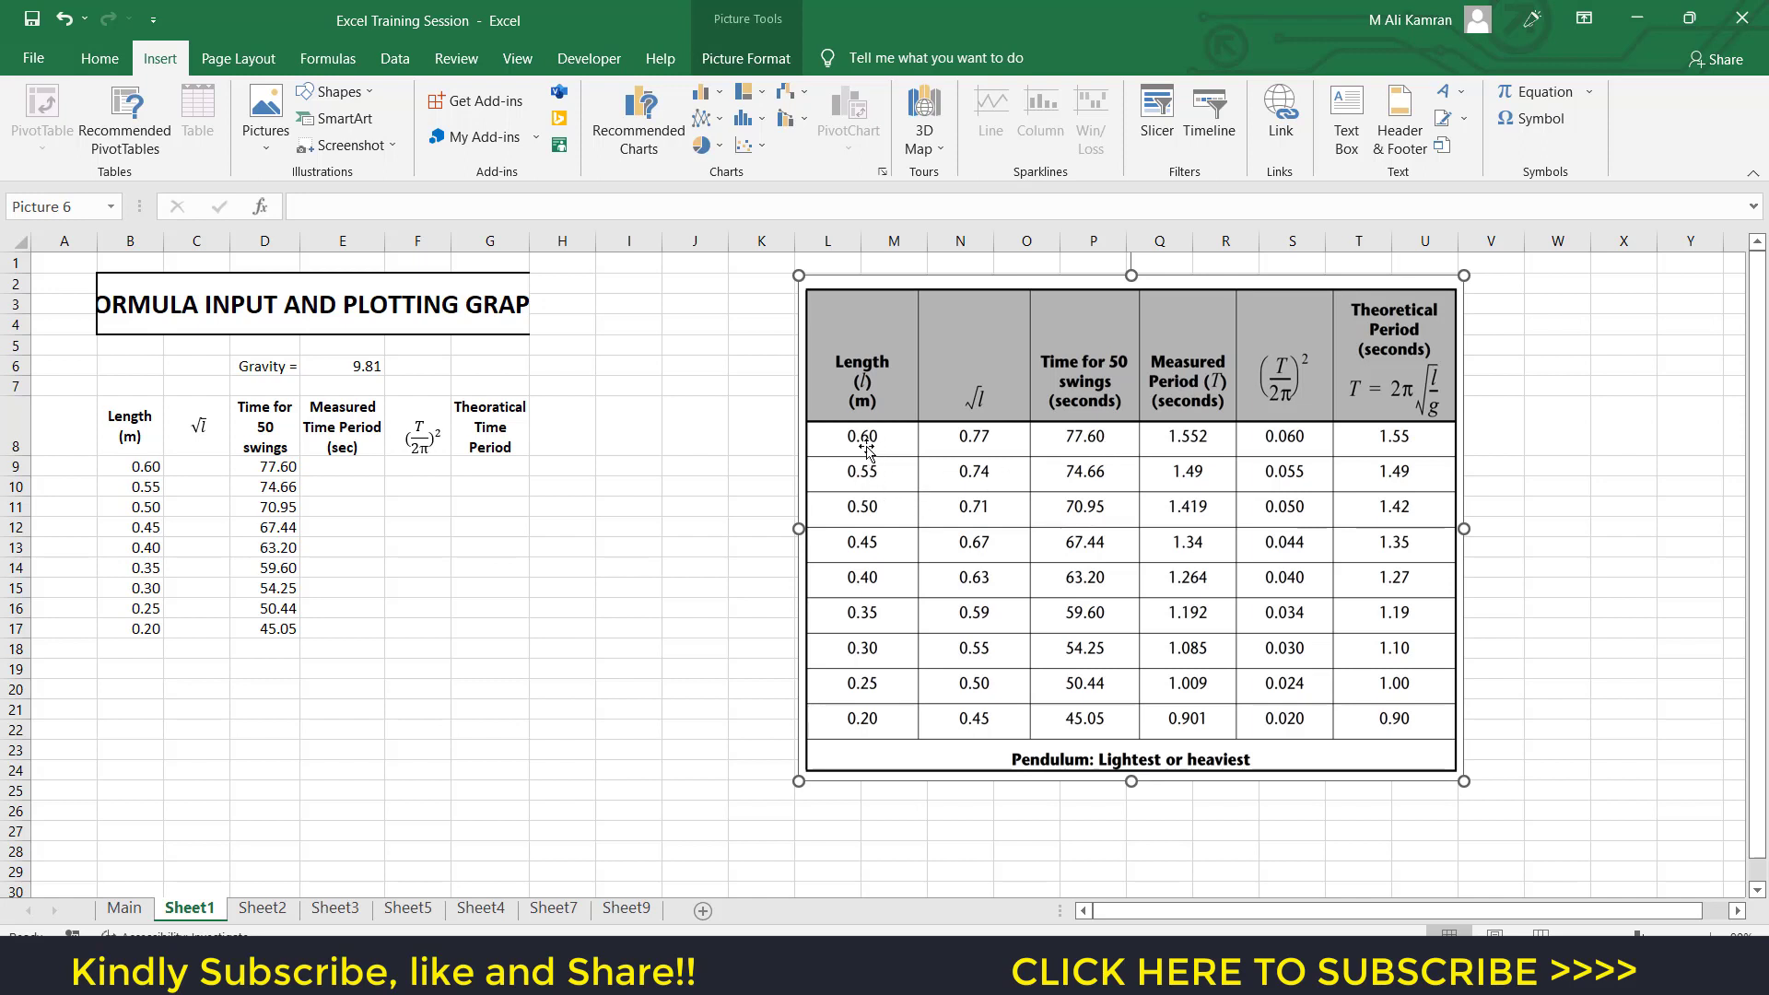
Switch to the Pendulum Lab simulation, stop the pendulum, set its length to 0.60 m and swing it.
left_click(544, 972)
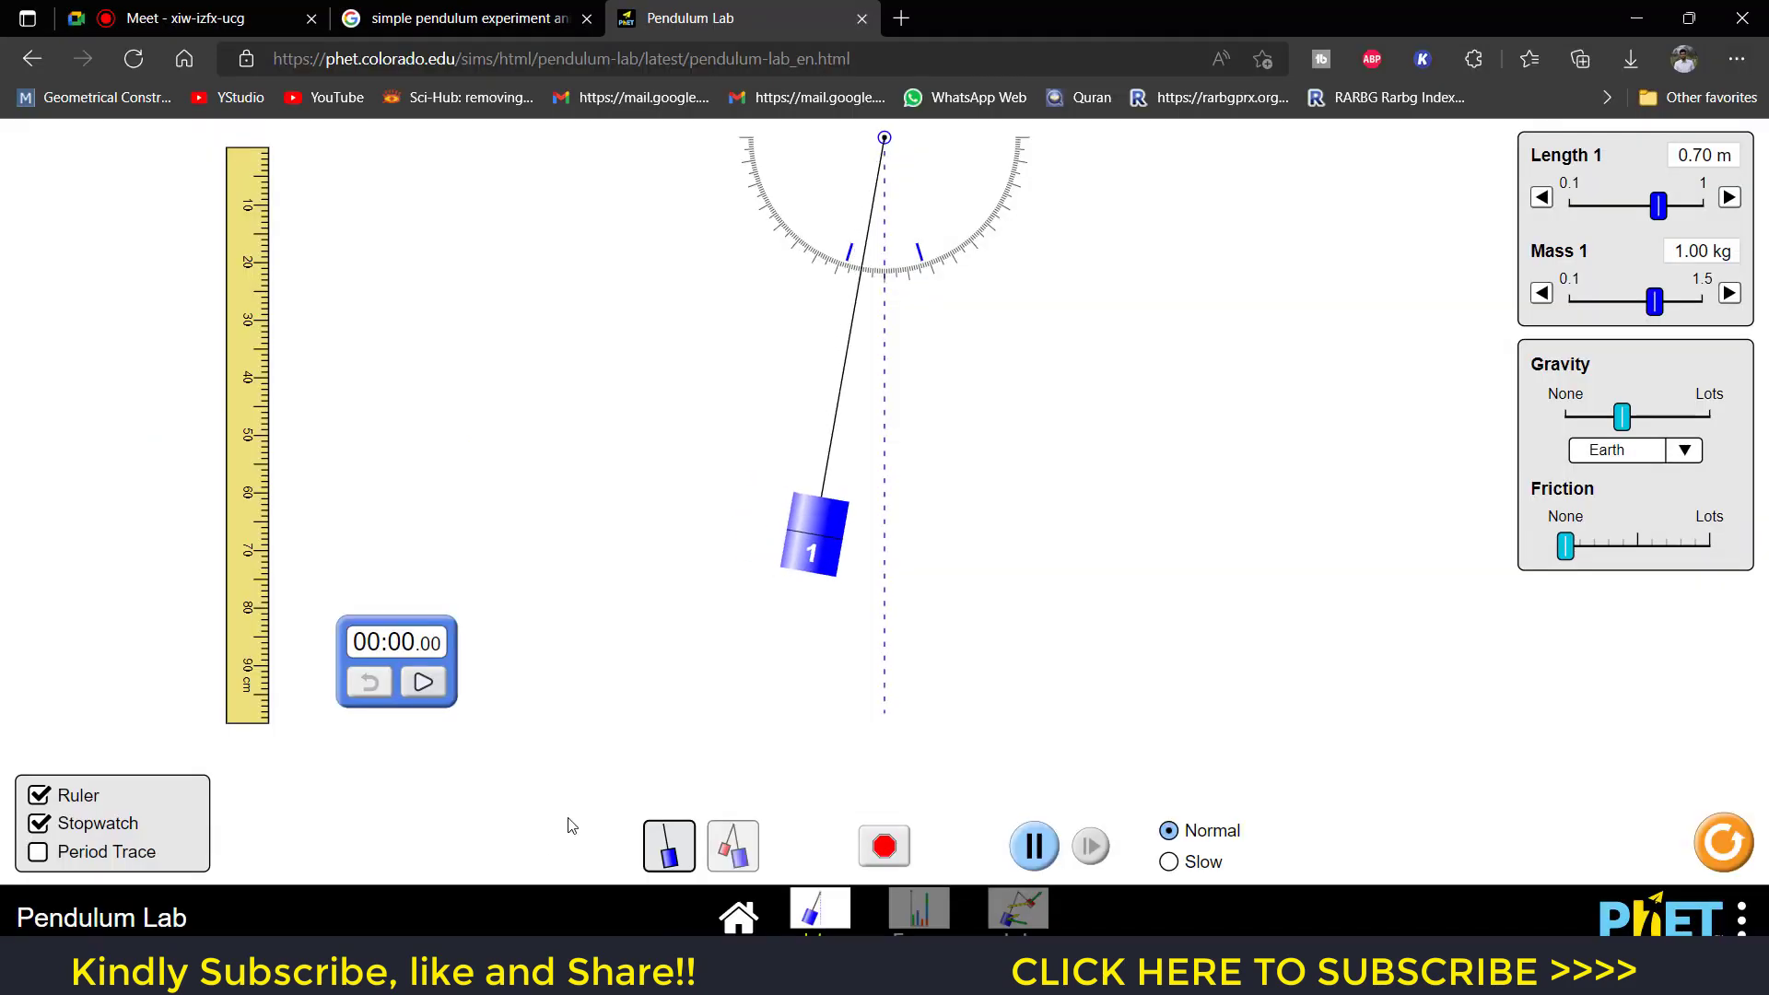
left_click(885, 846)
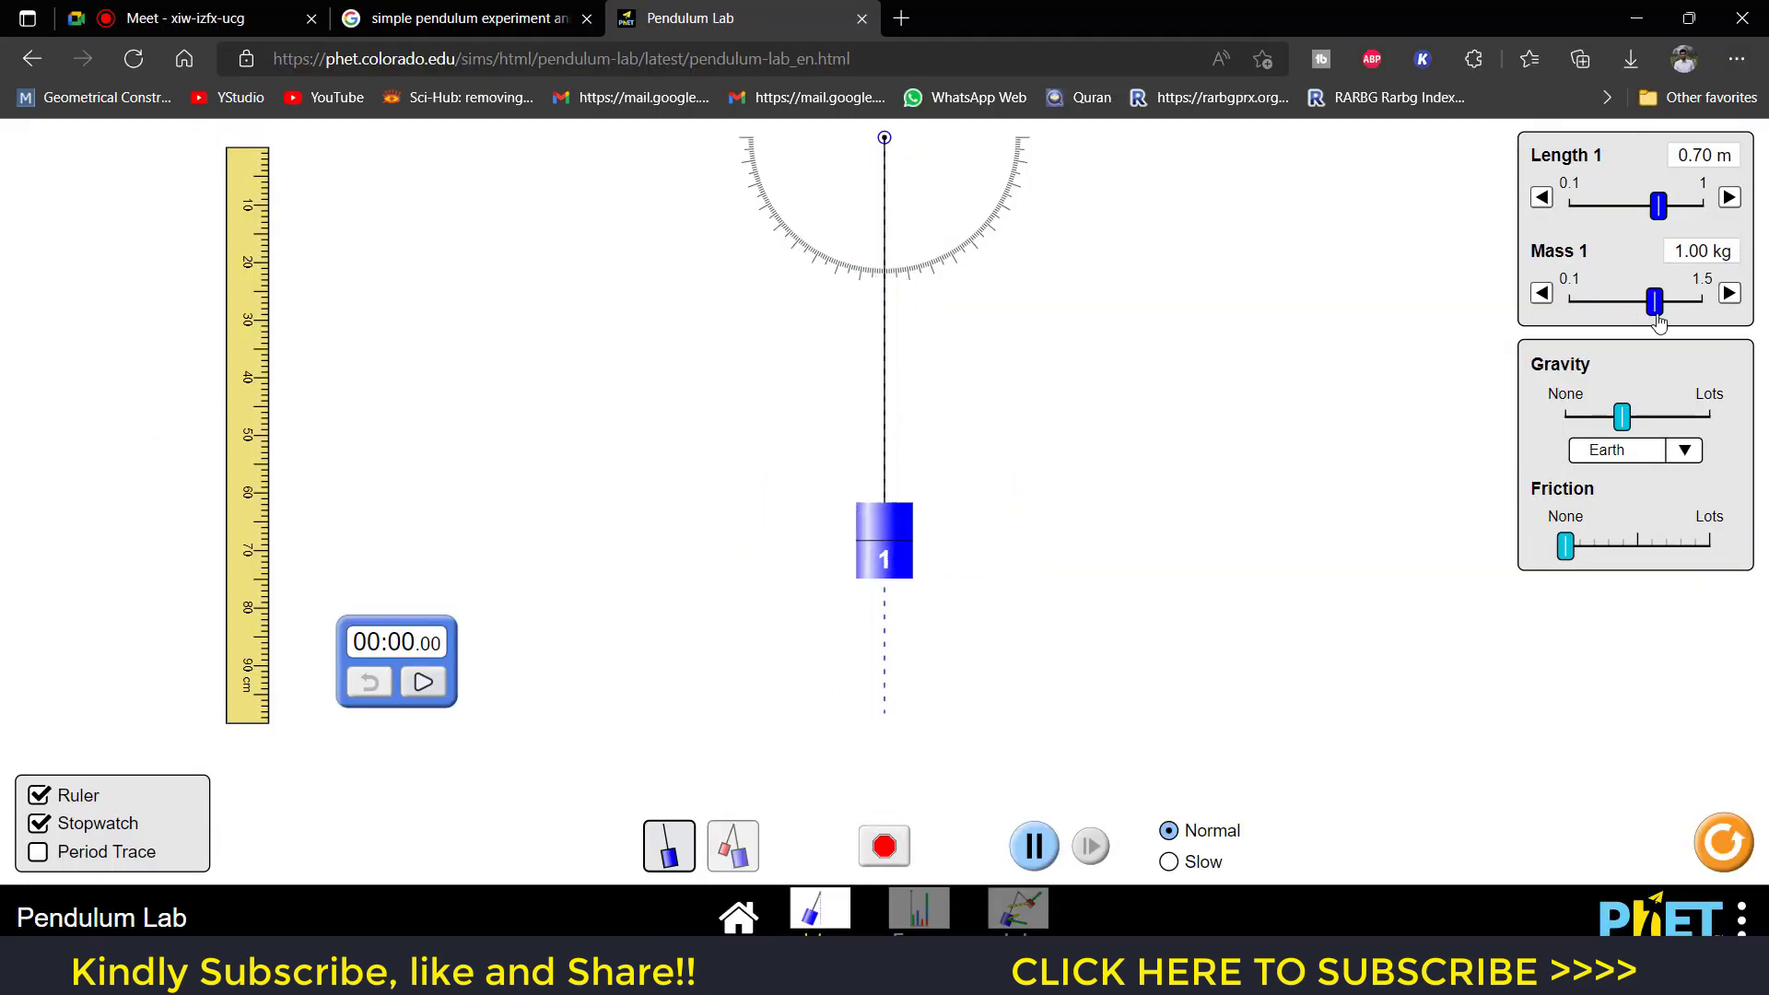
left_click_drag(1662, 216, 1643, 219)
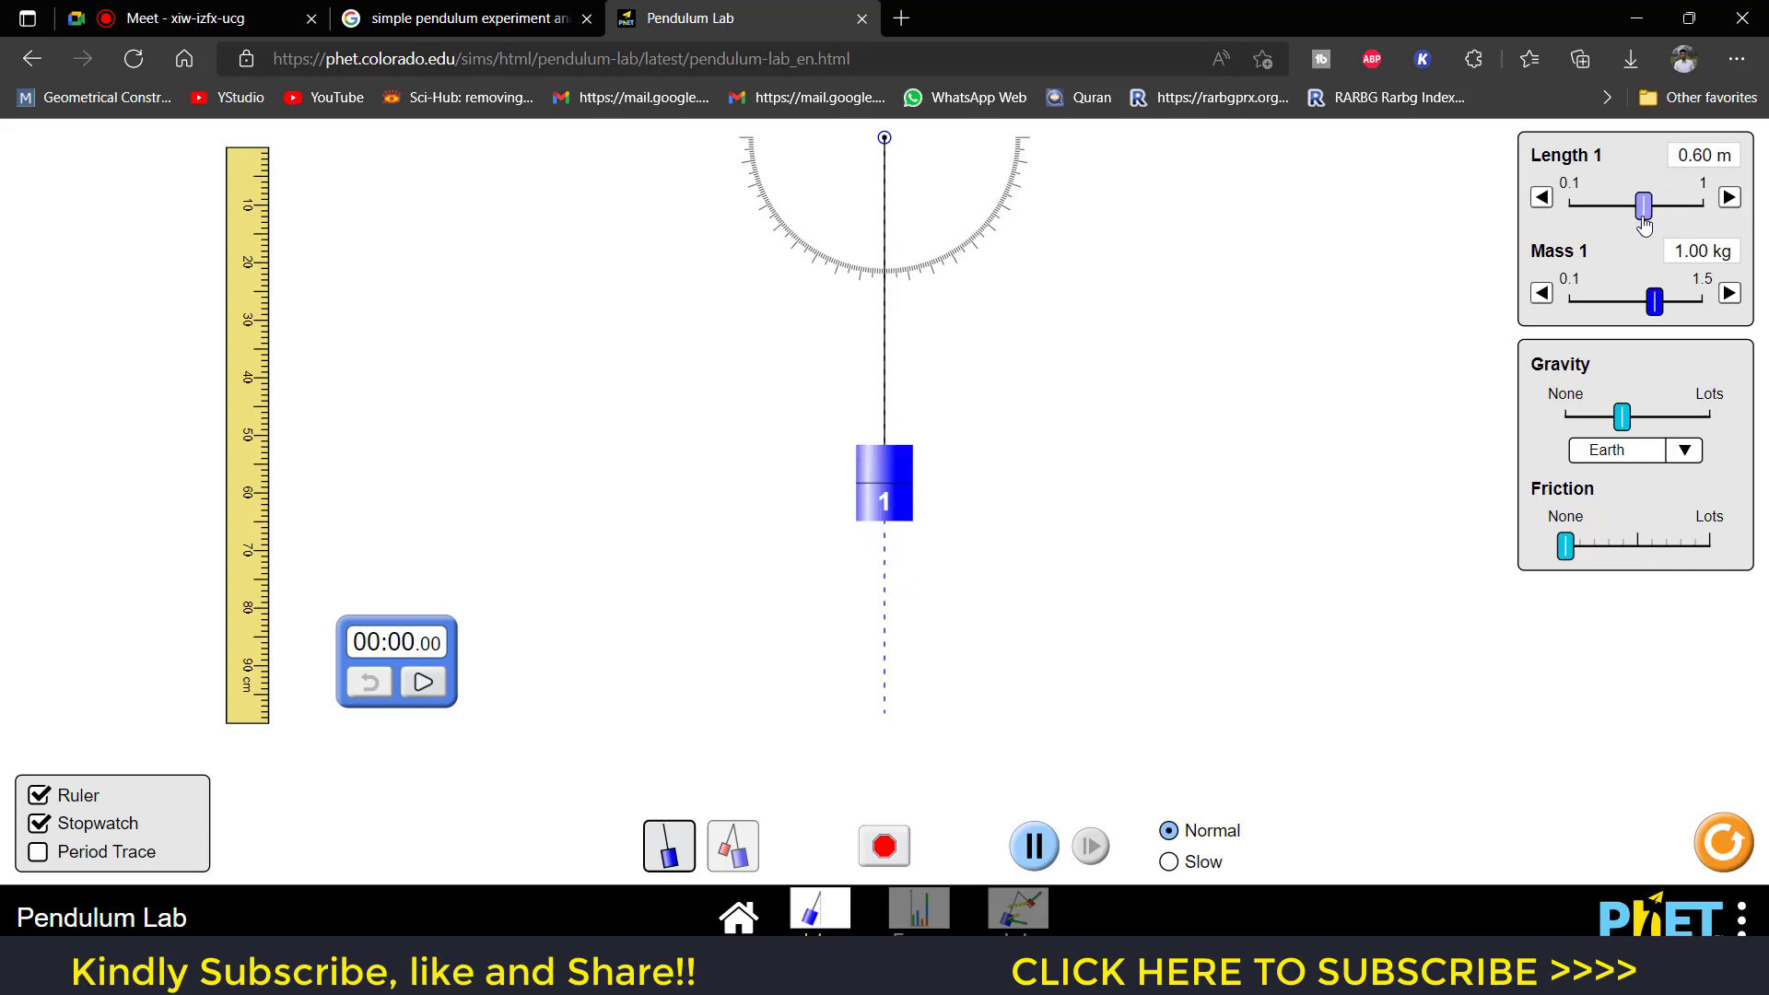
left_click_drag(918, 500, 1054, 472)
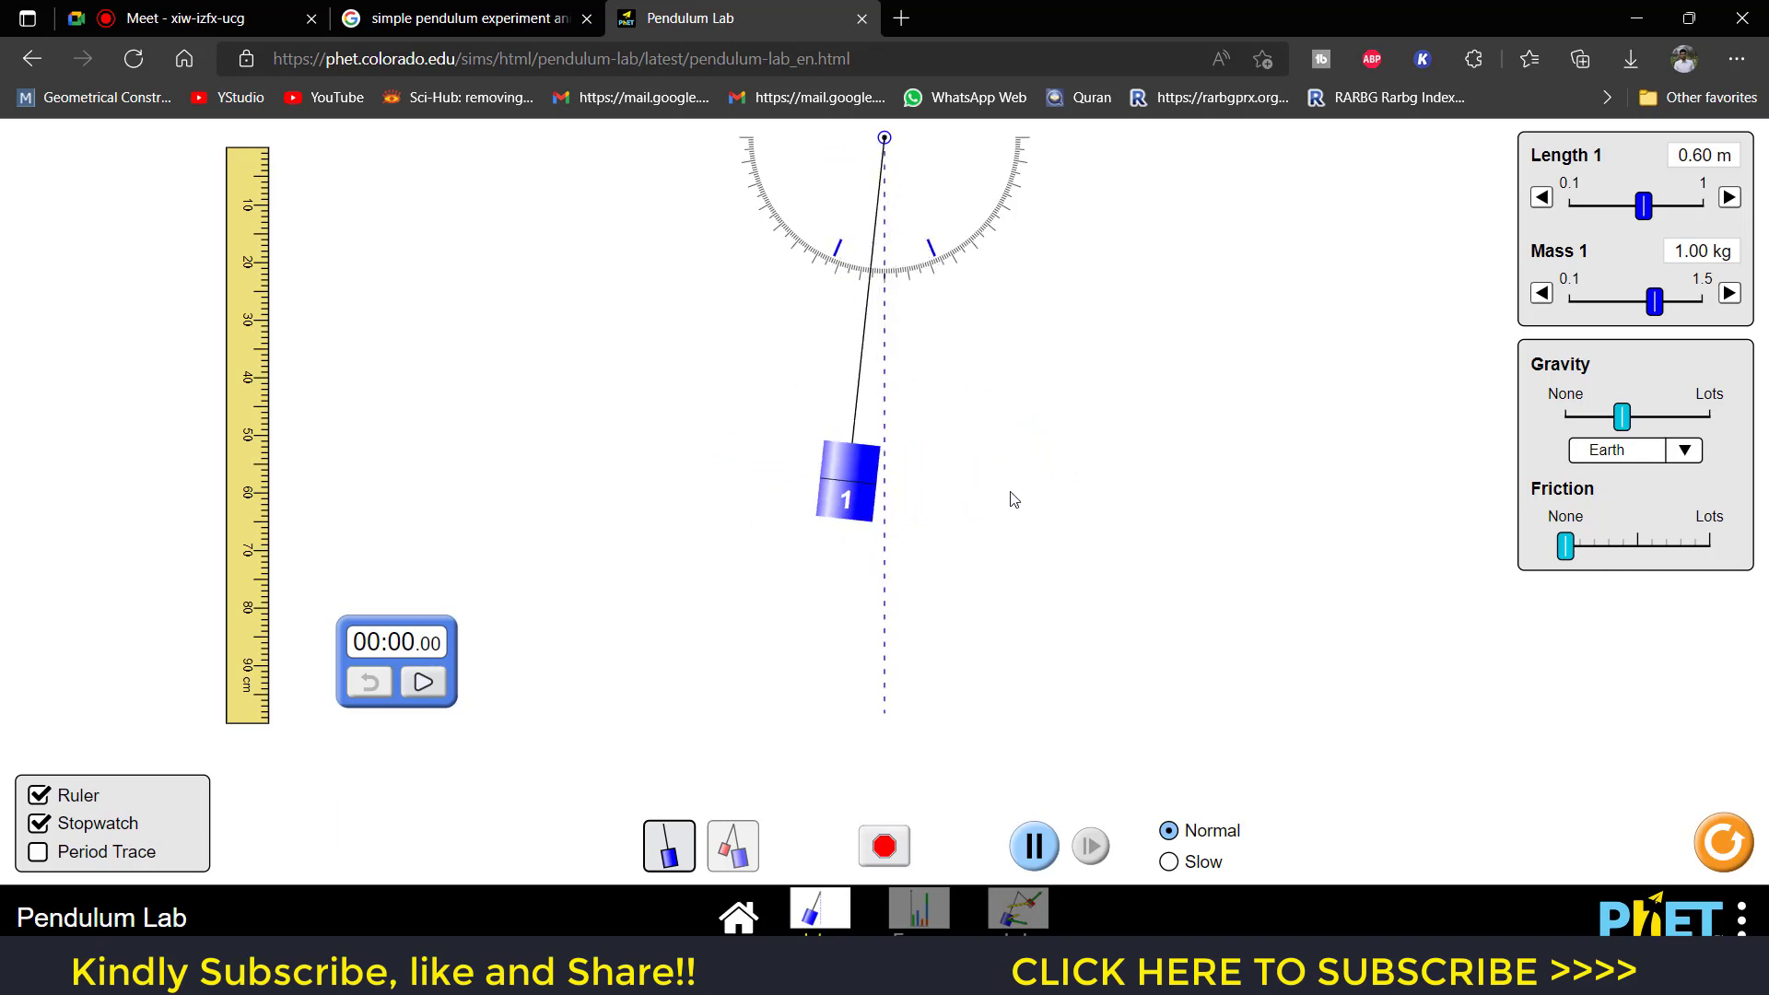
left_click(880, 848)
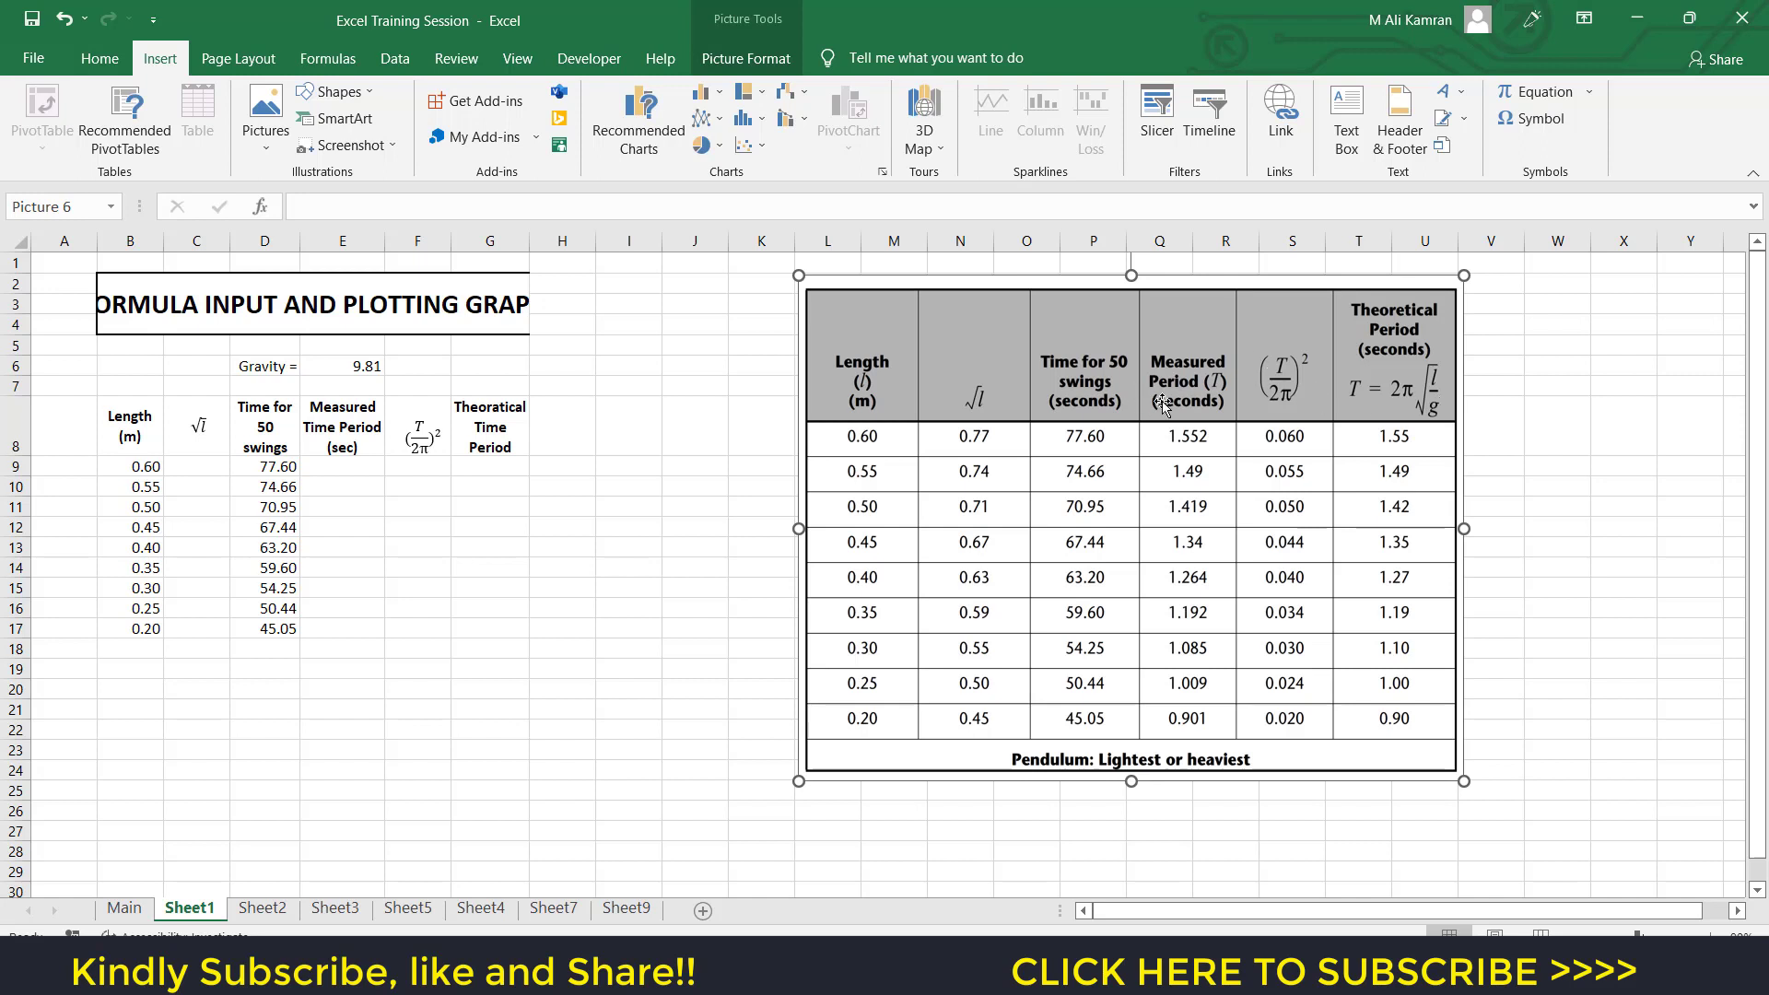
Enter the heading "Length" in cell B20, below the existing pendulum table.
left_click_drag(267, 366, 346, 366)
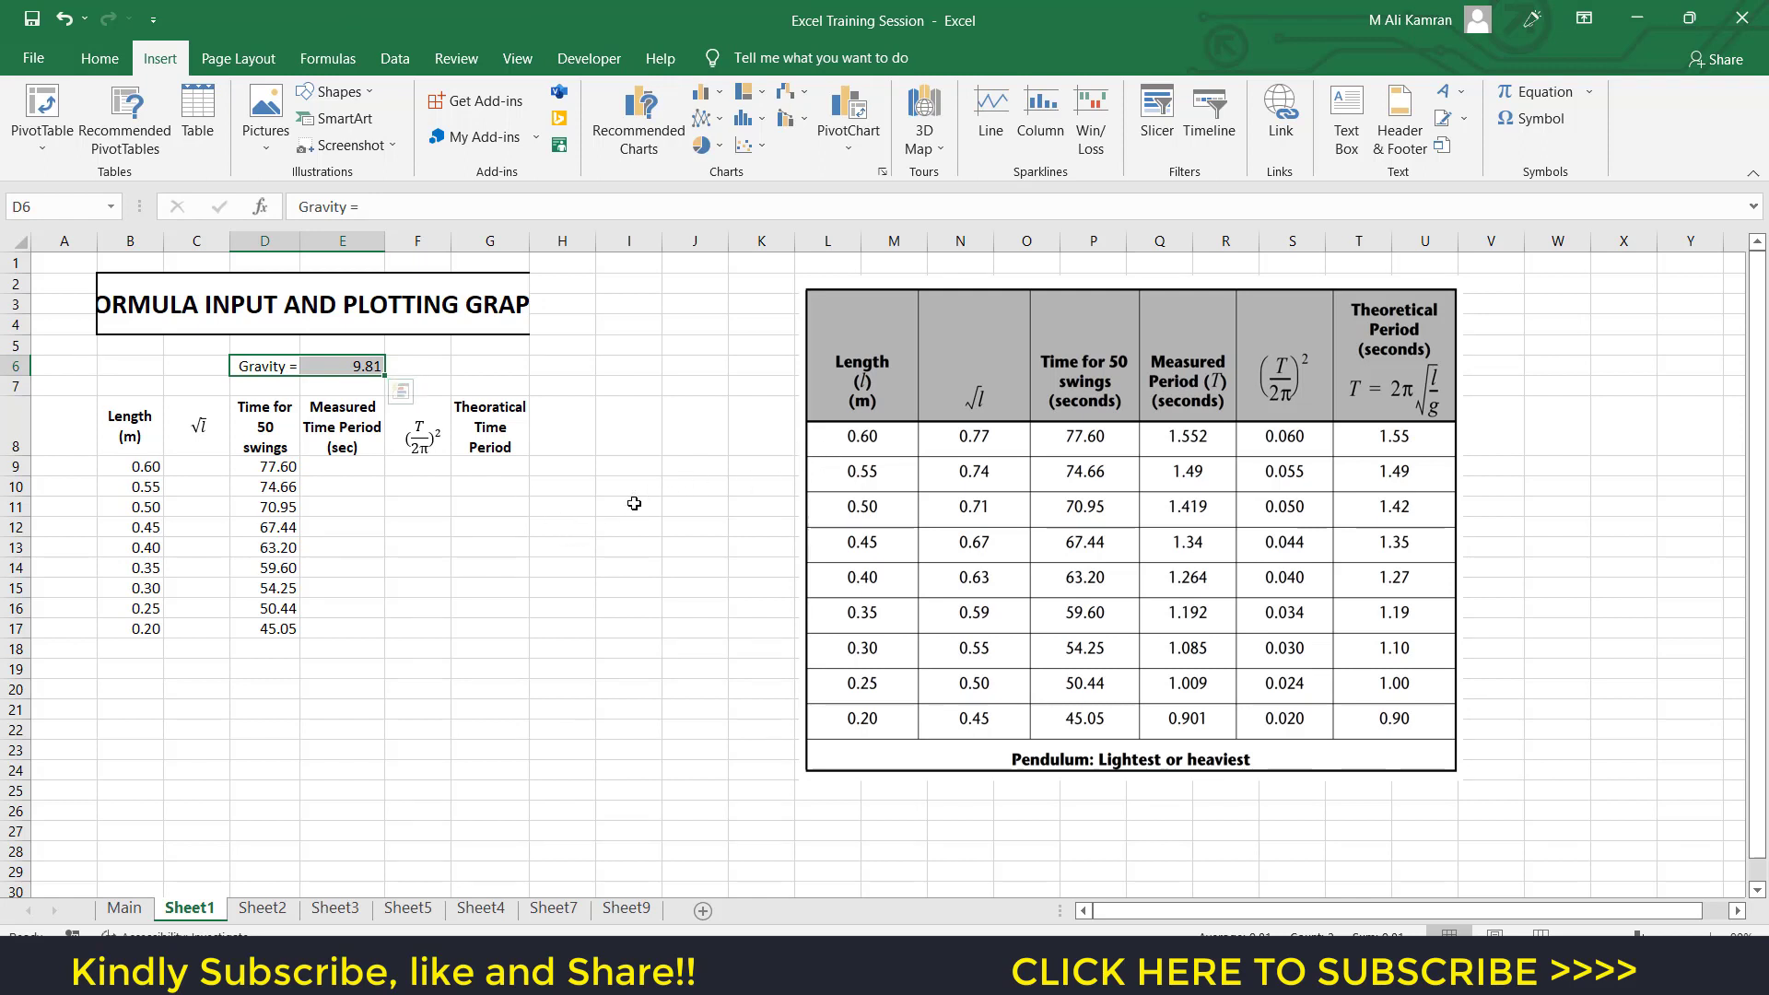
left_click_drag(130, 417, 459, 431)
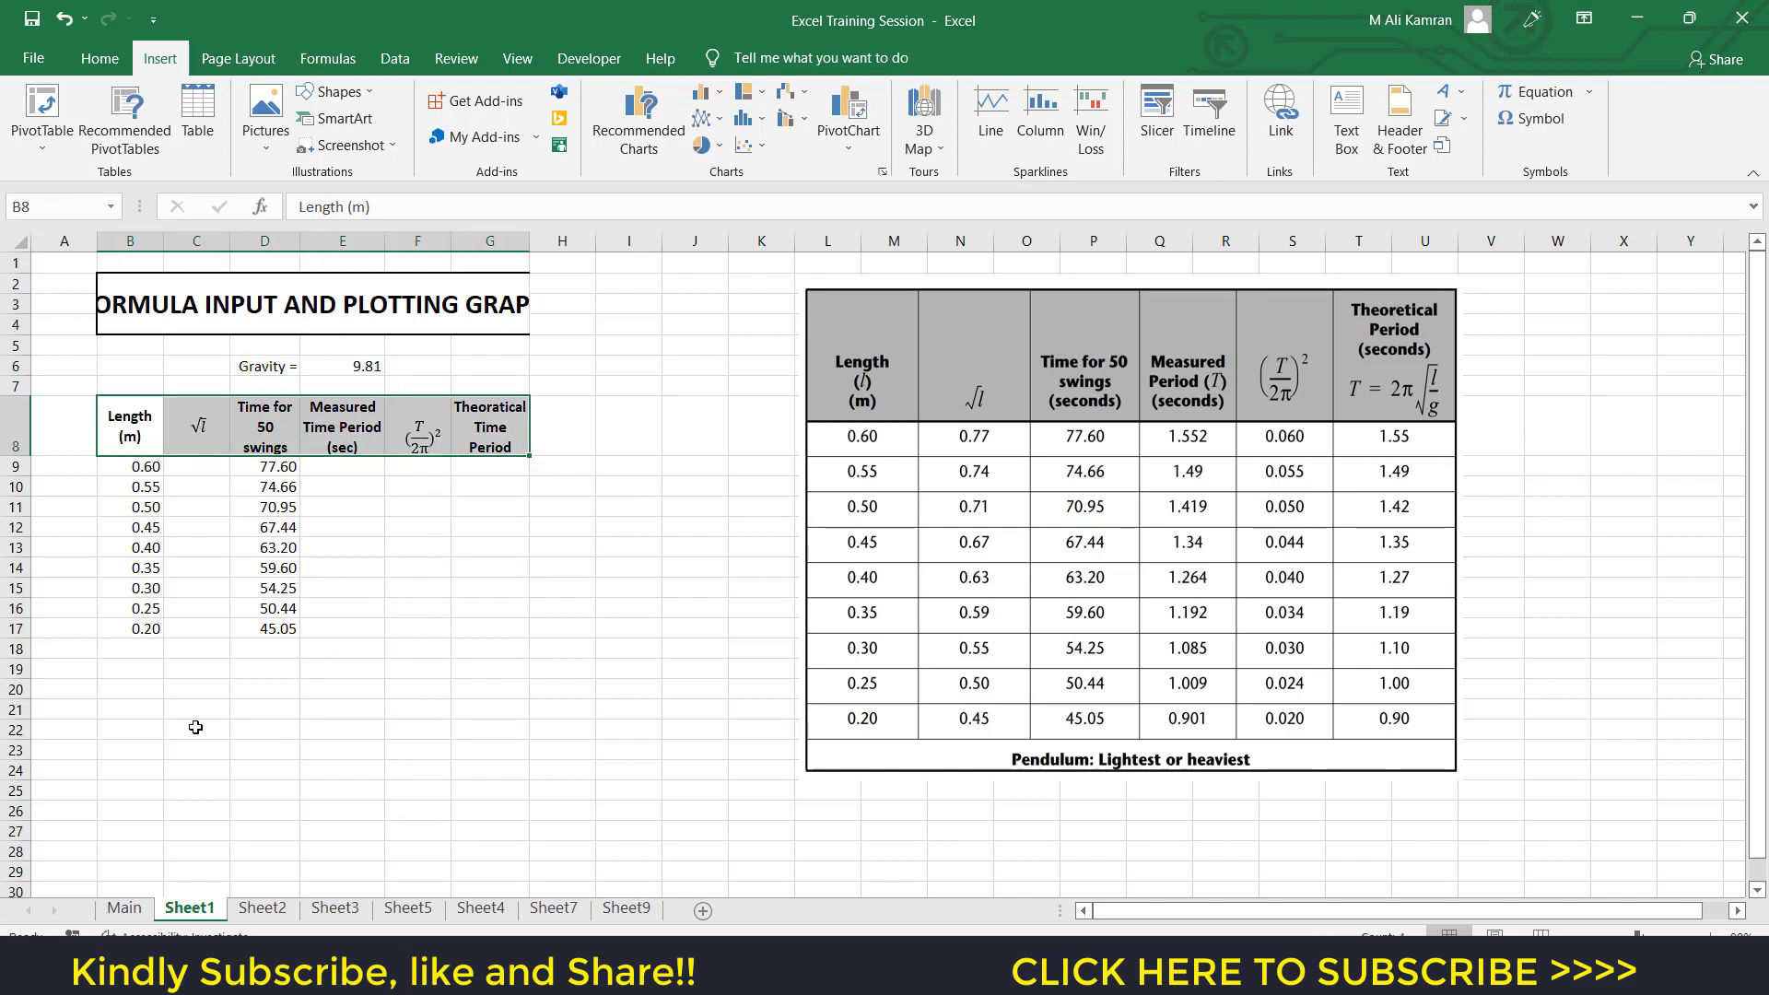
left_click(125, 690)
type("Le")
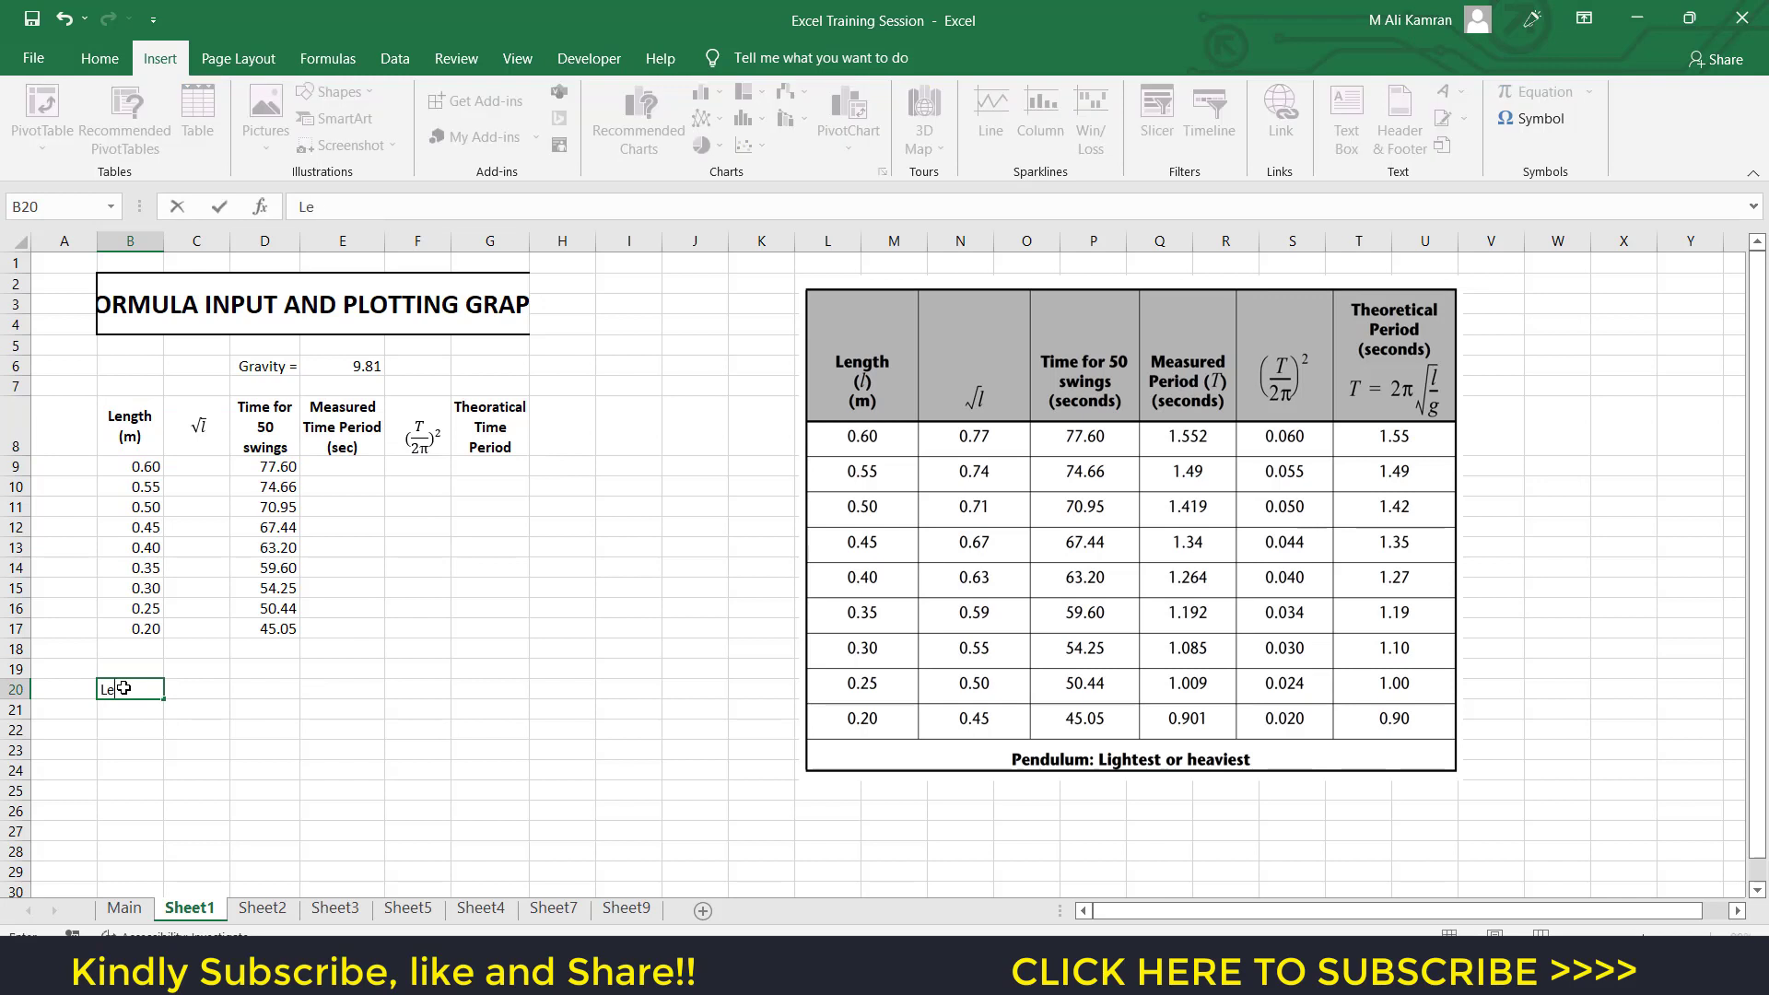
type("ngth")
key("Tab")
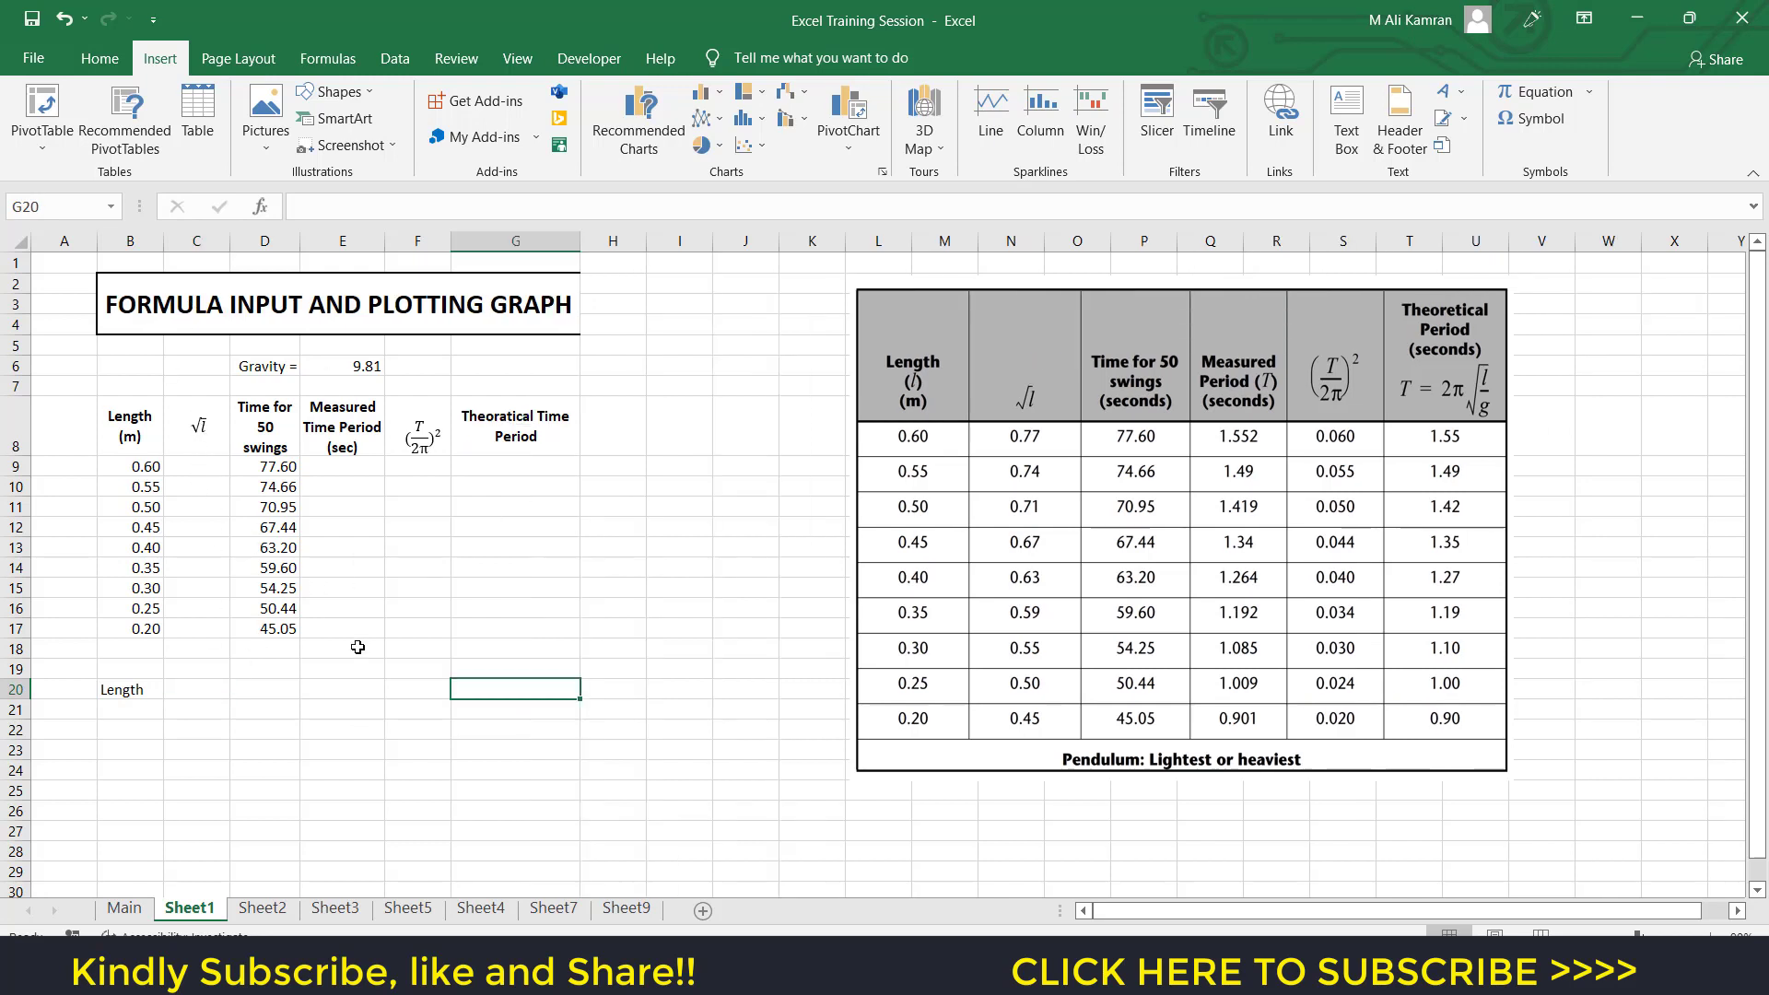
left_click(201, 429)
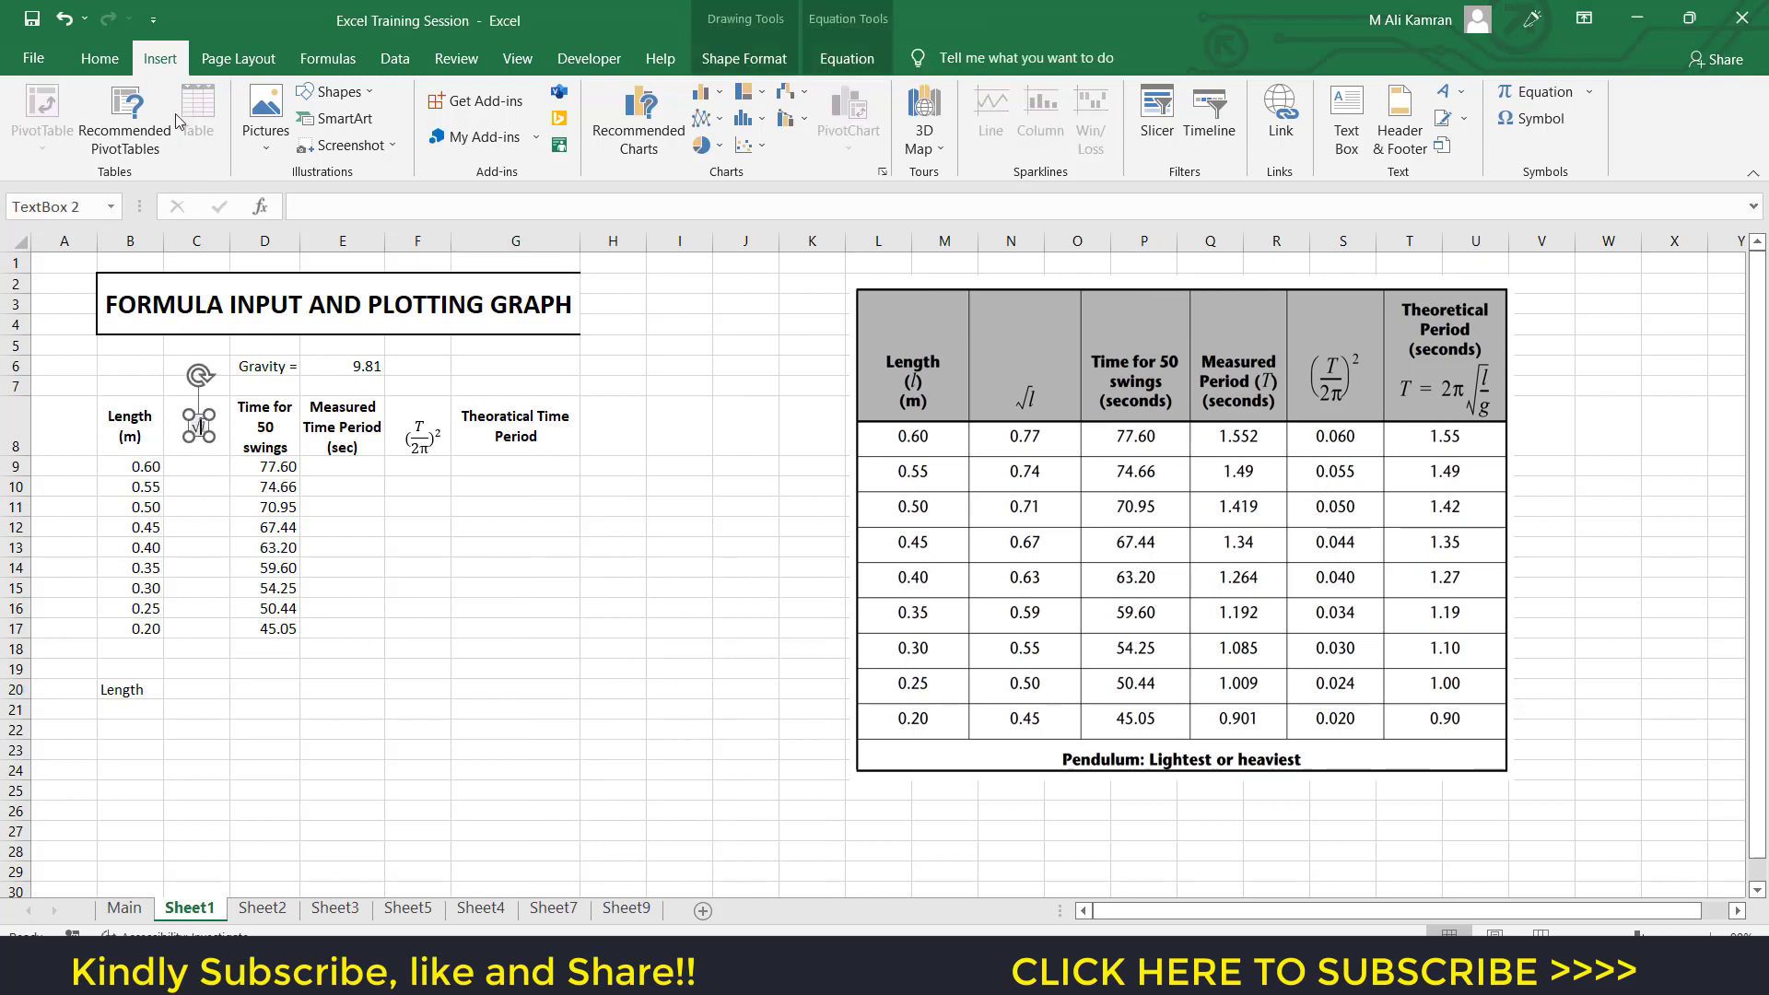
left_click(100, 50)
left_click(156, 60)
left_click(1567, 99)
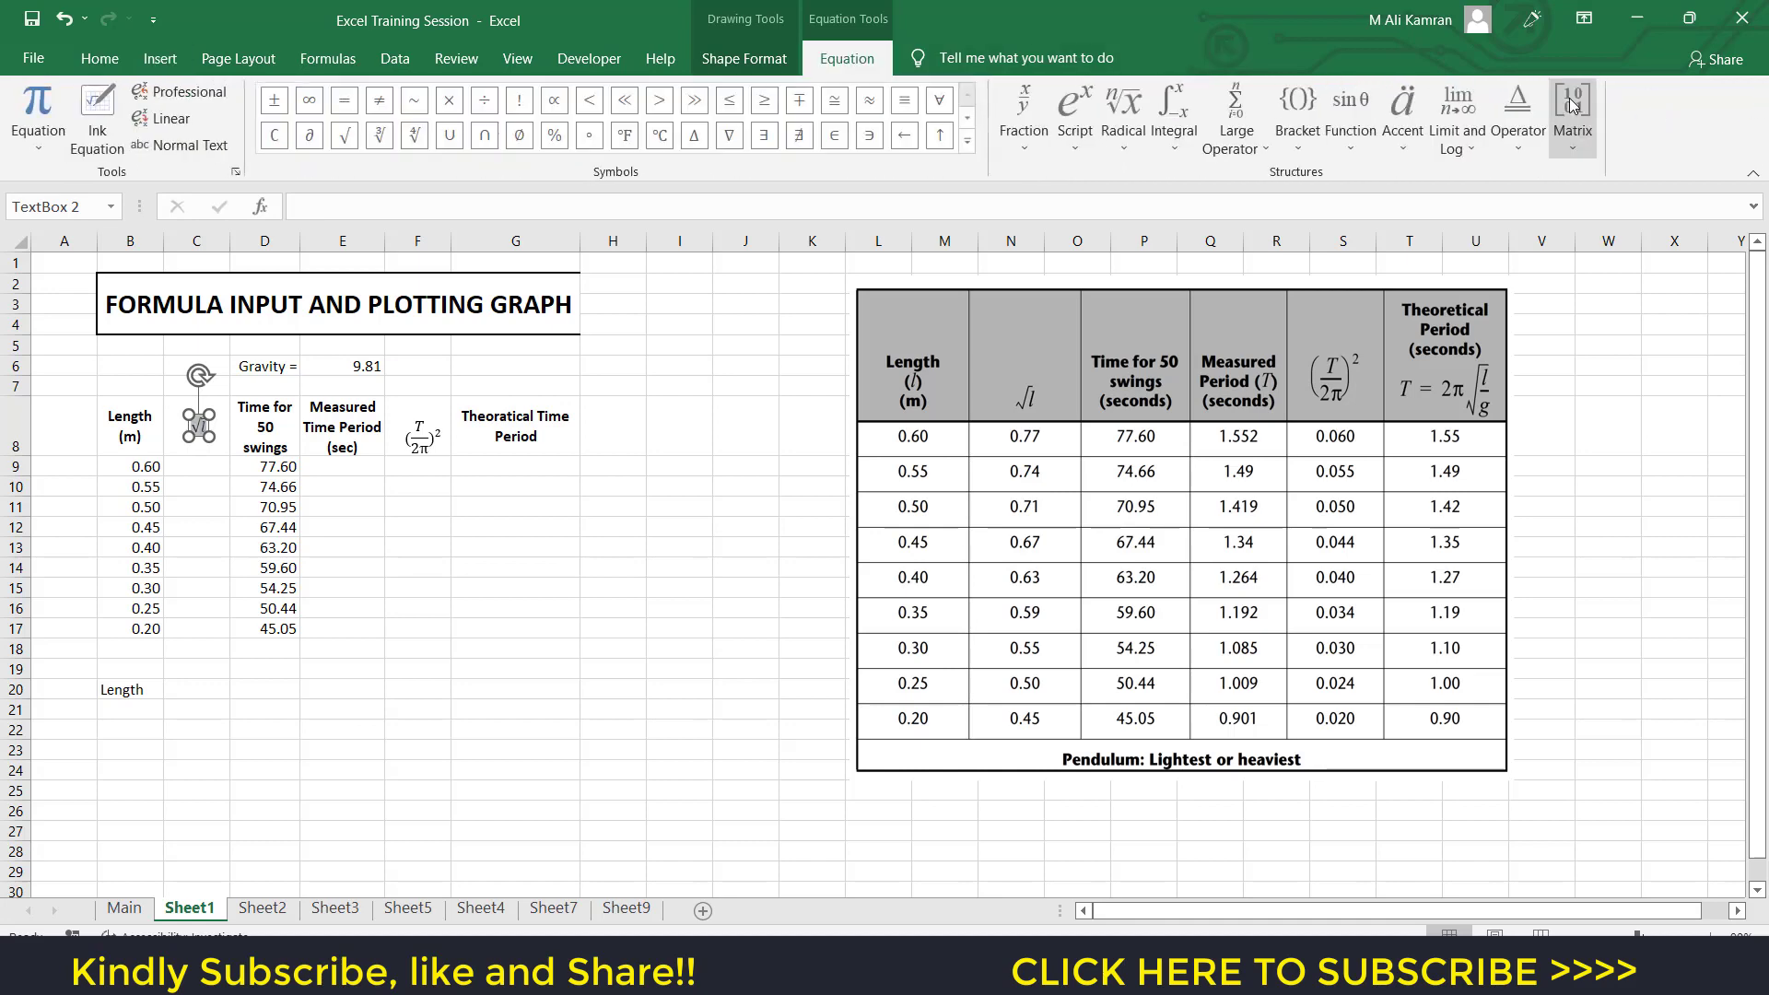
left_click(700, 609)
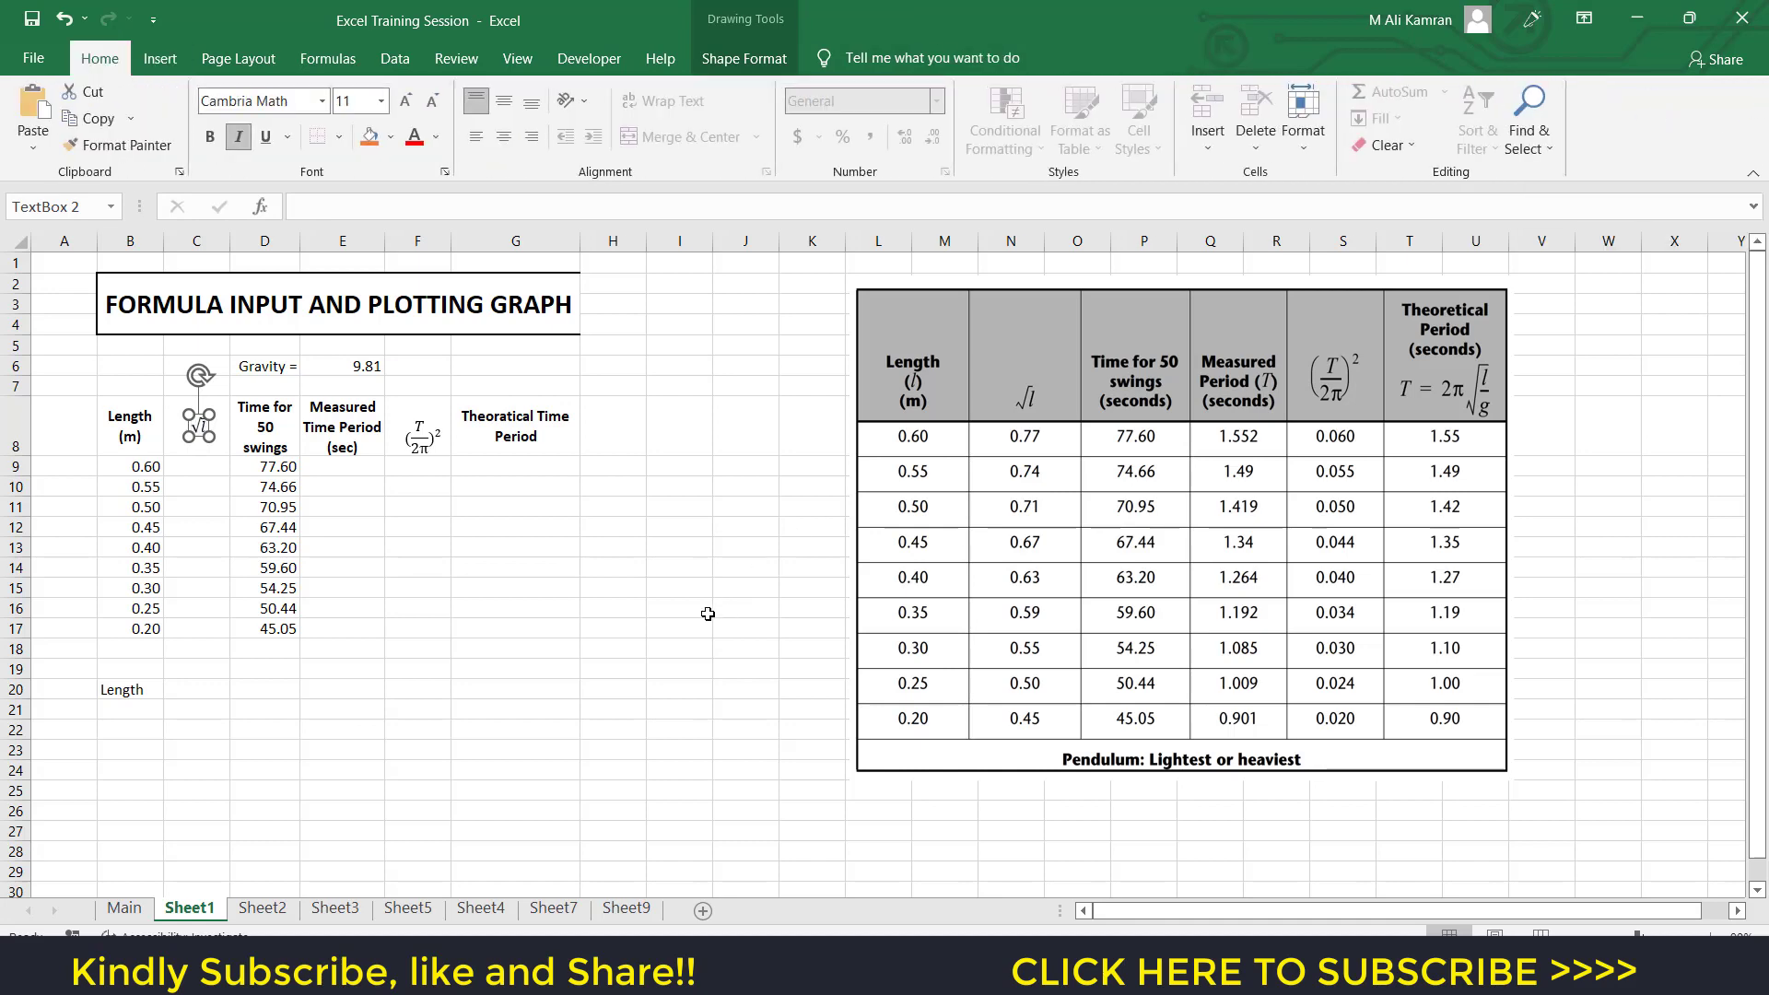
Insert a new √l equation and place it over cell C20 beside the Length heading.
left_click(206, 691)
left_click(161, 58)
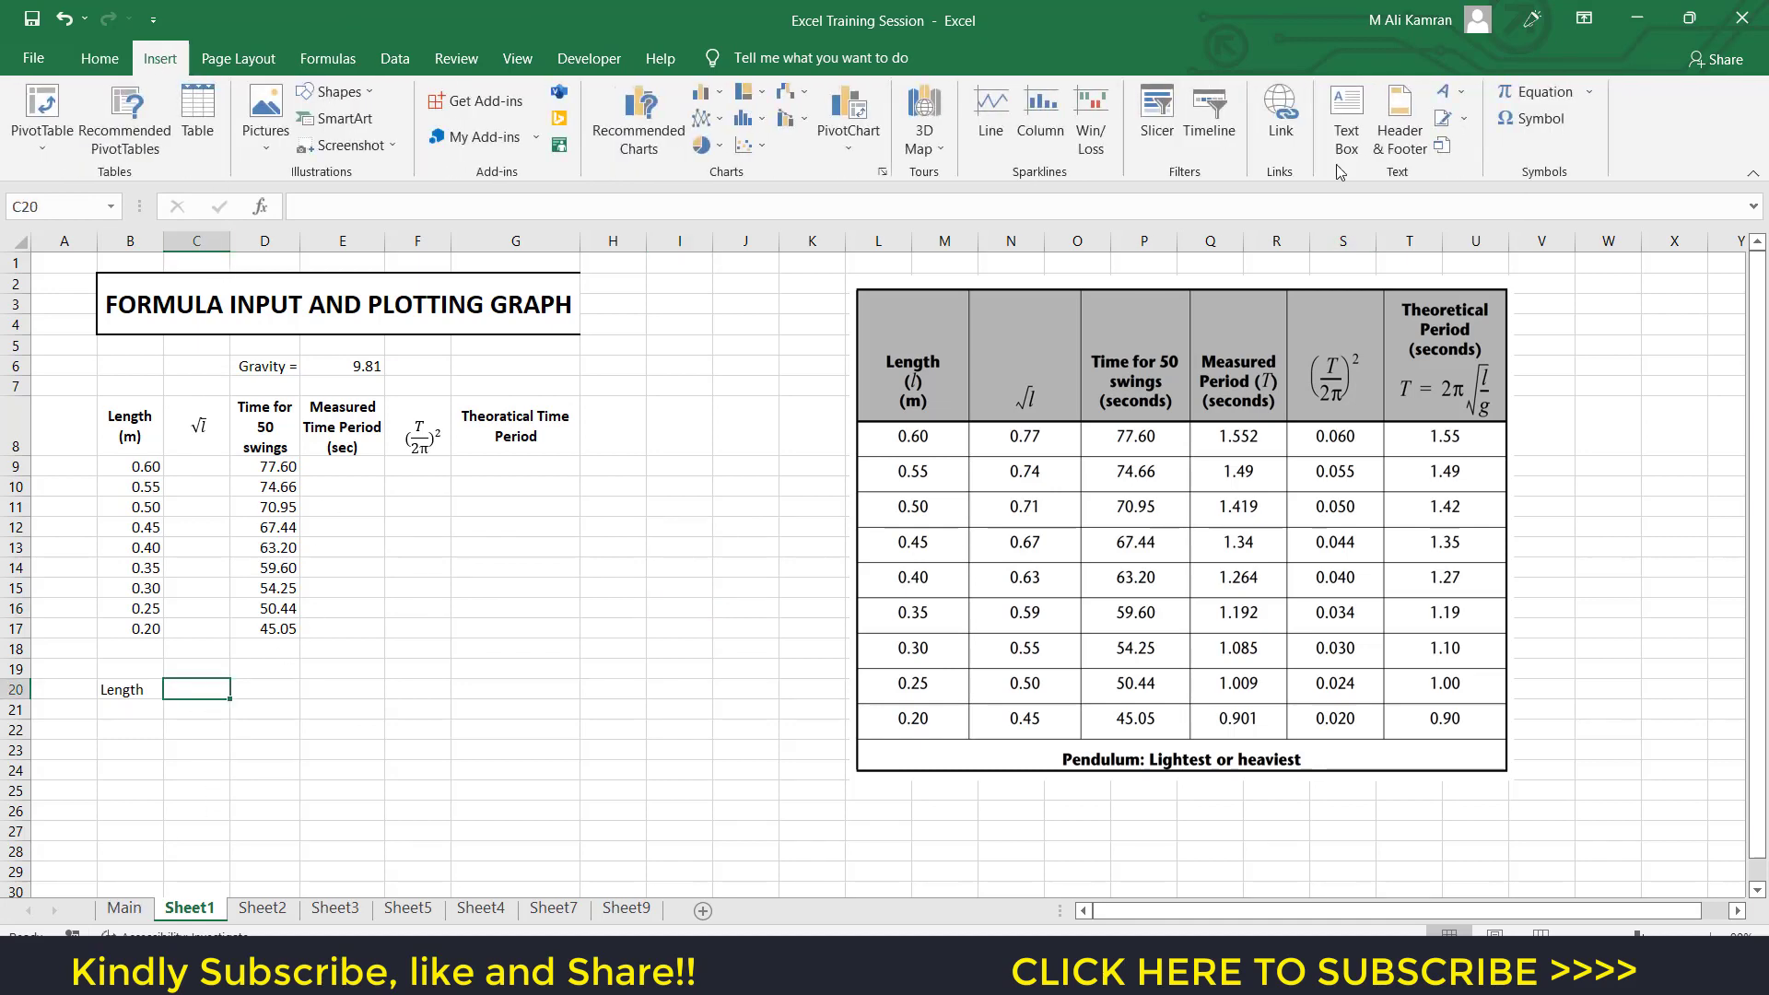
left_click(1533, 93)
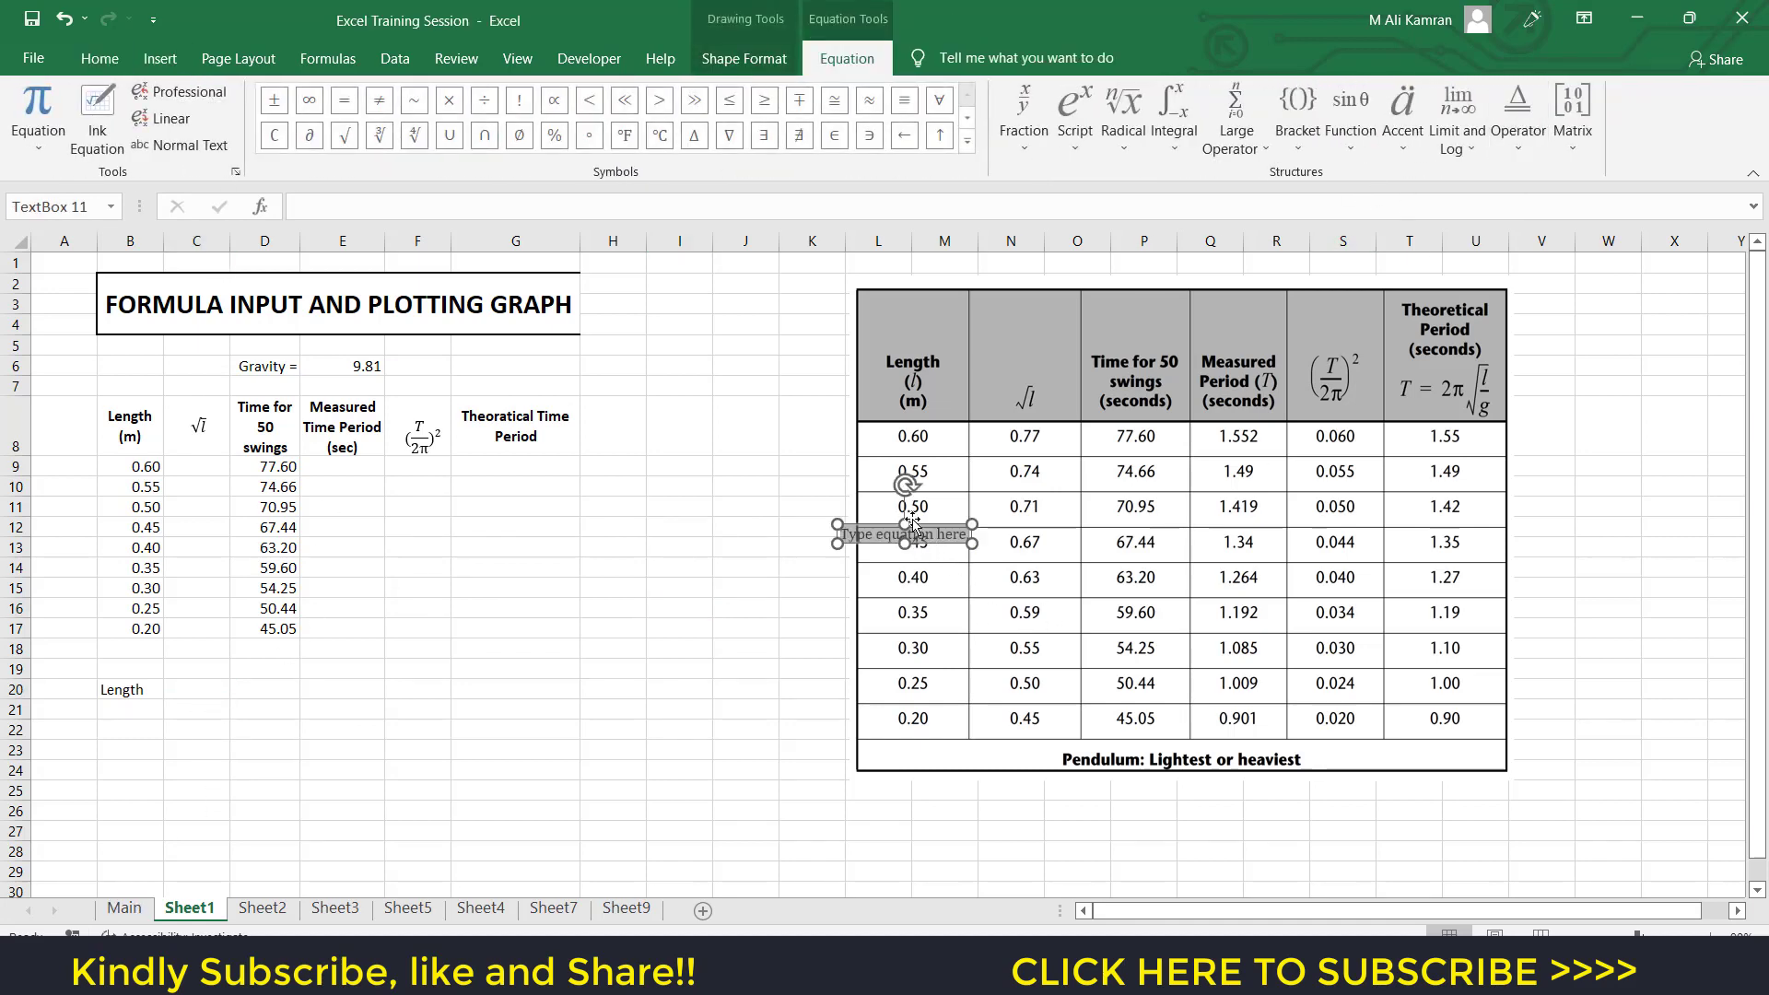
left_click_drag(912, 528, 513, 609)
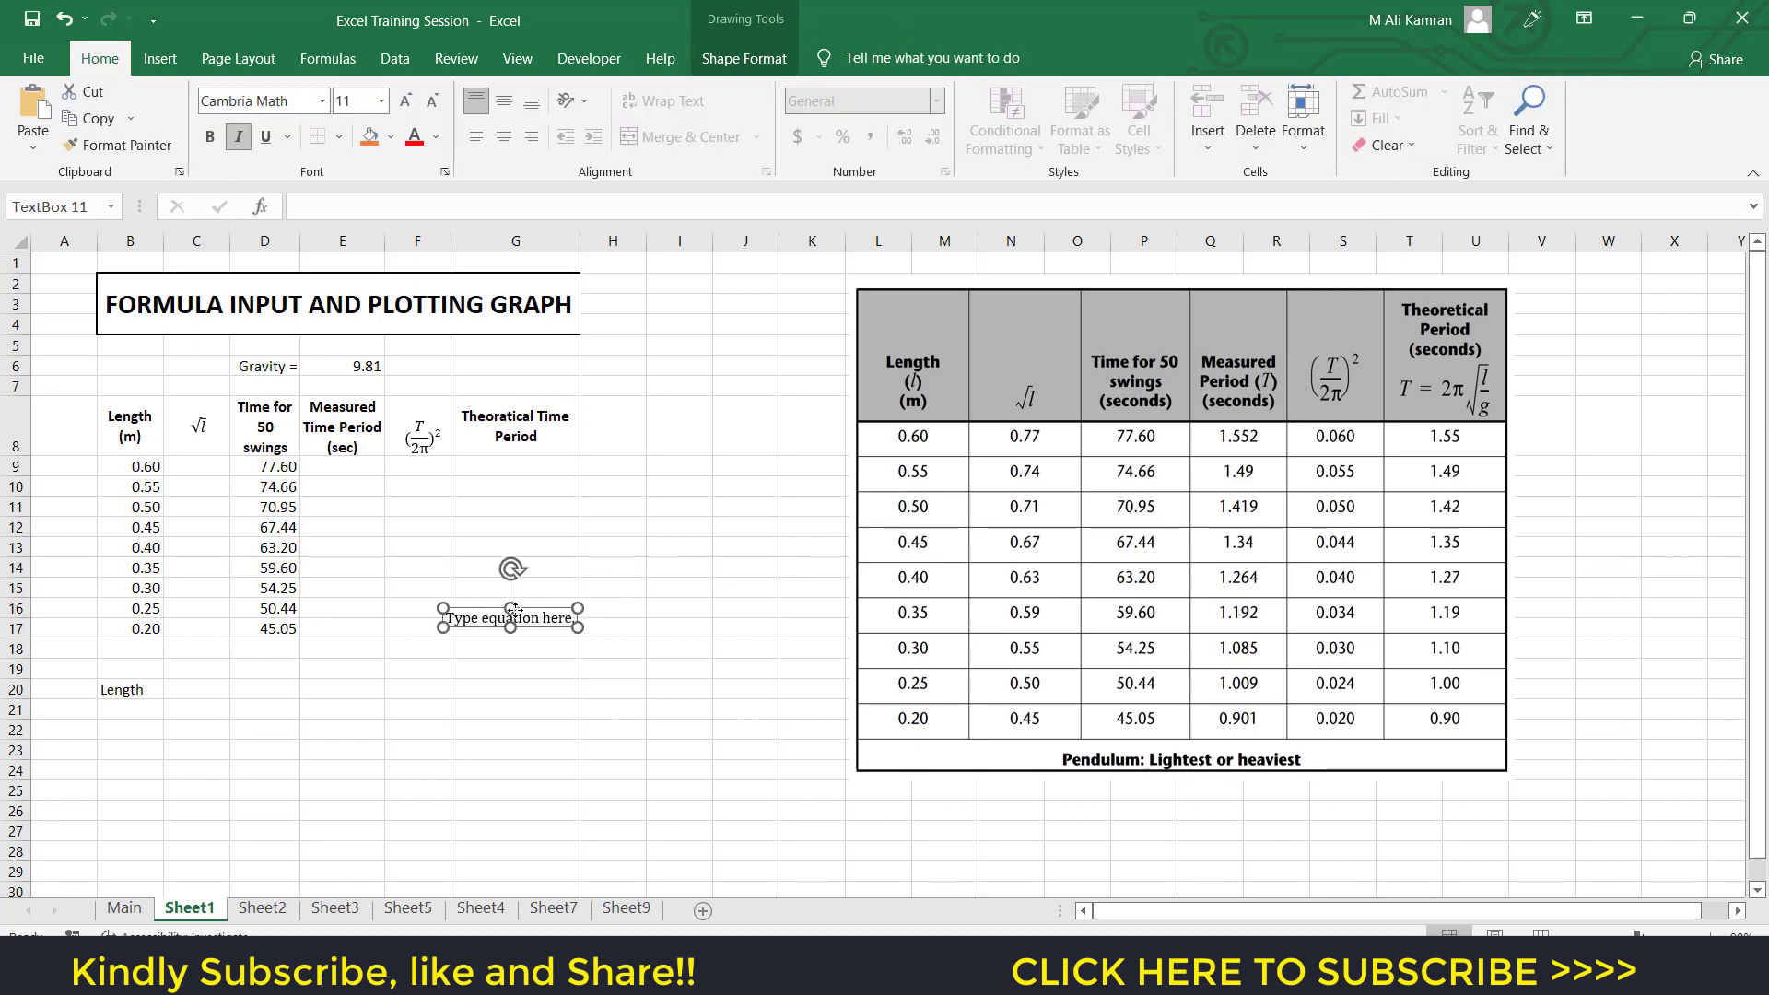
left_click(528, 618)
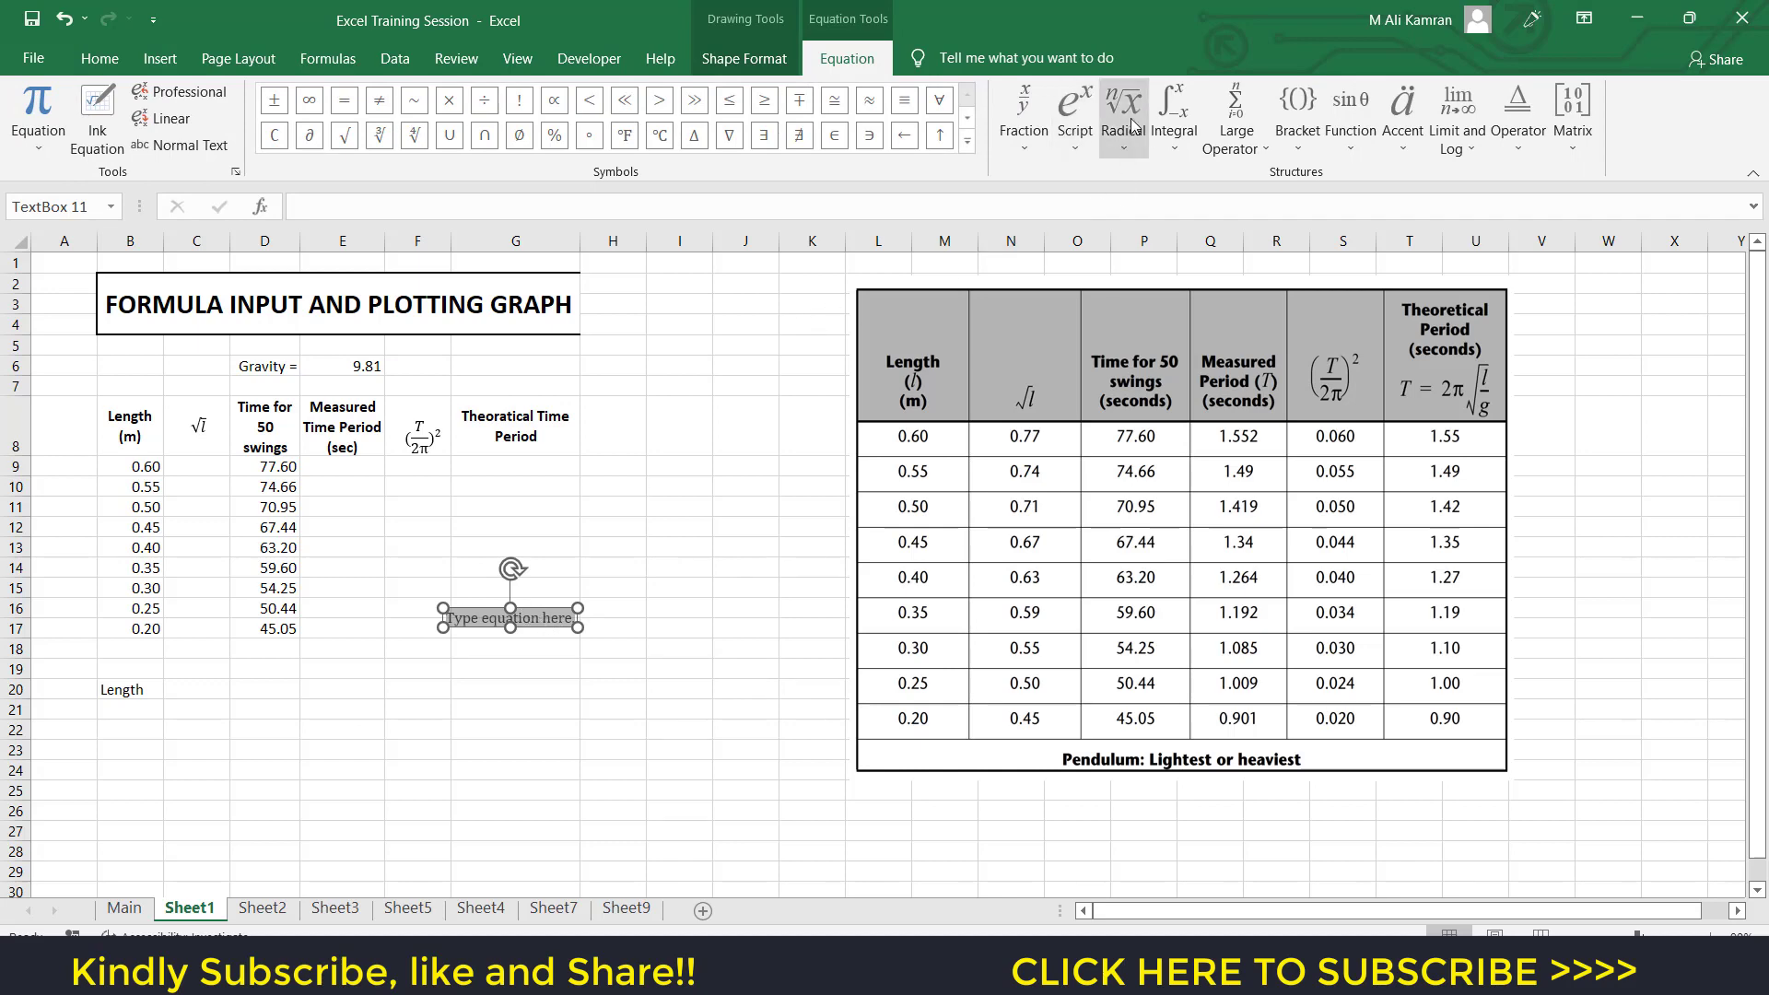
left_click(1131, 148)
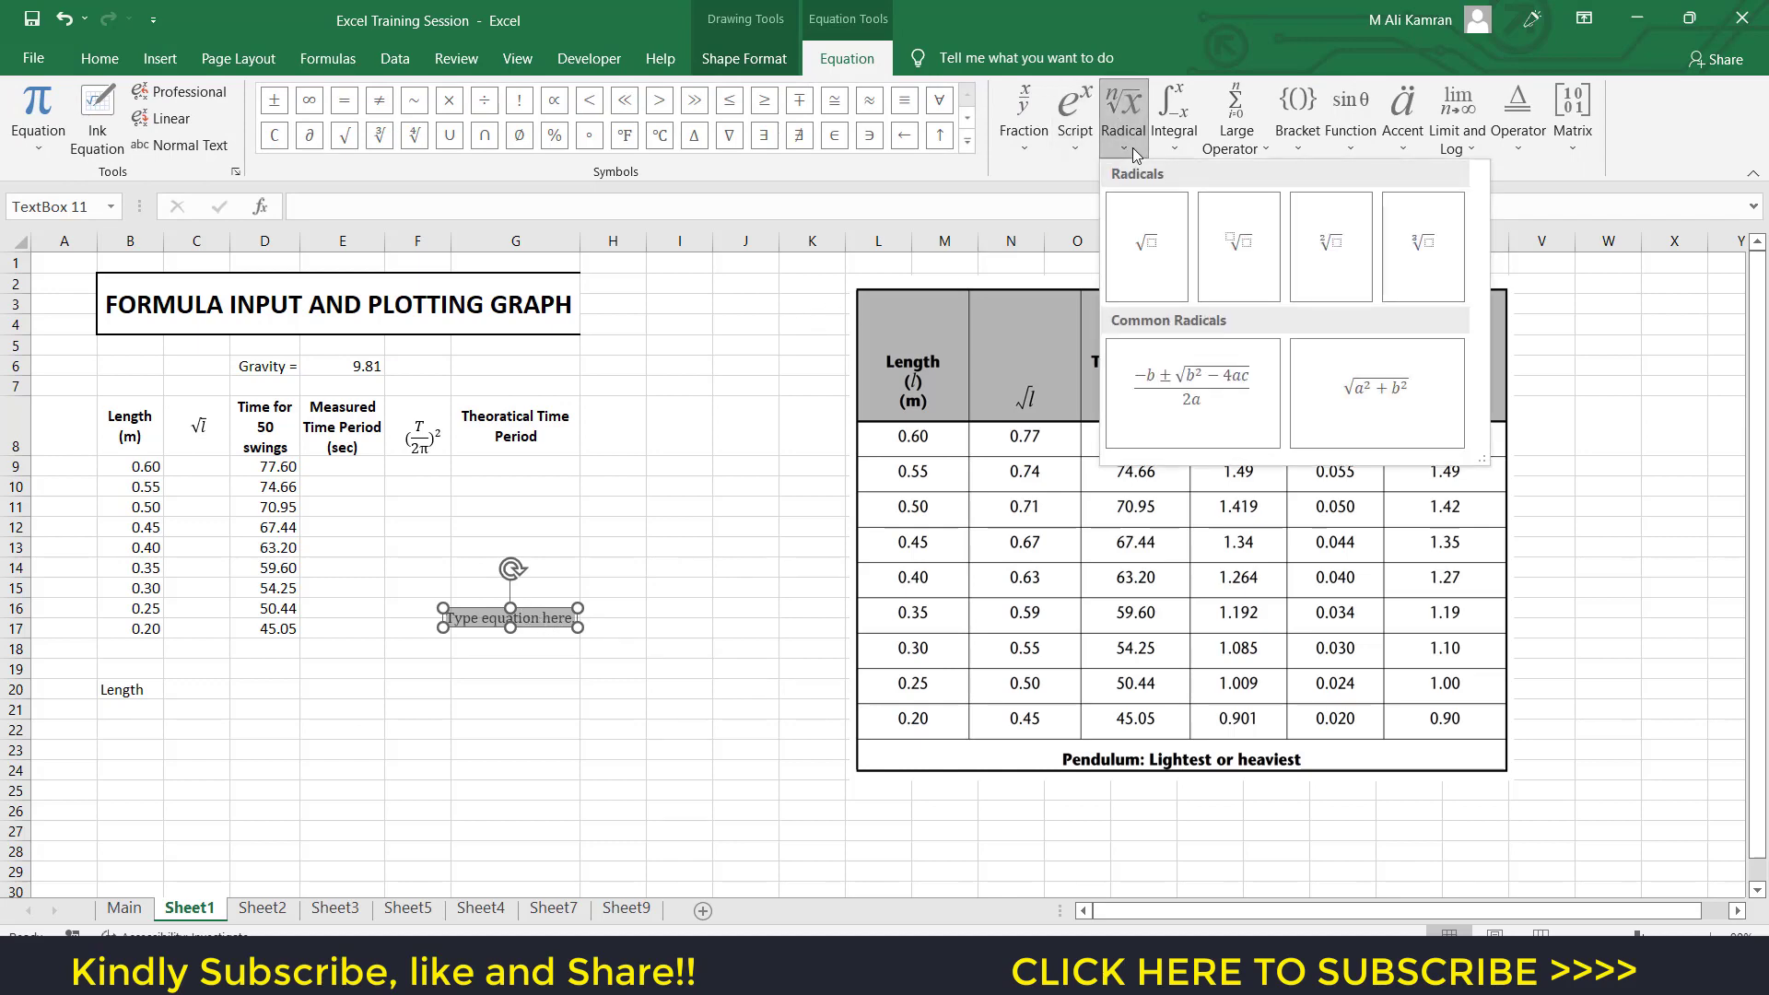
left_click(1145, 247)
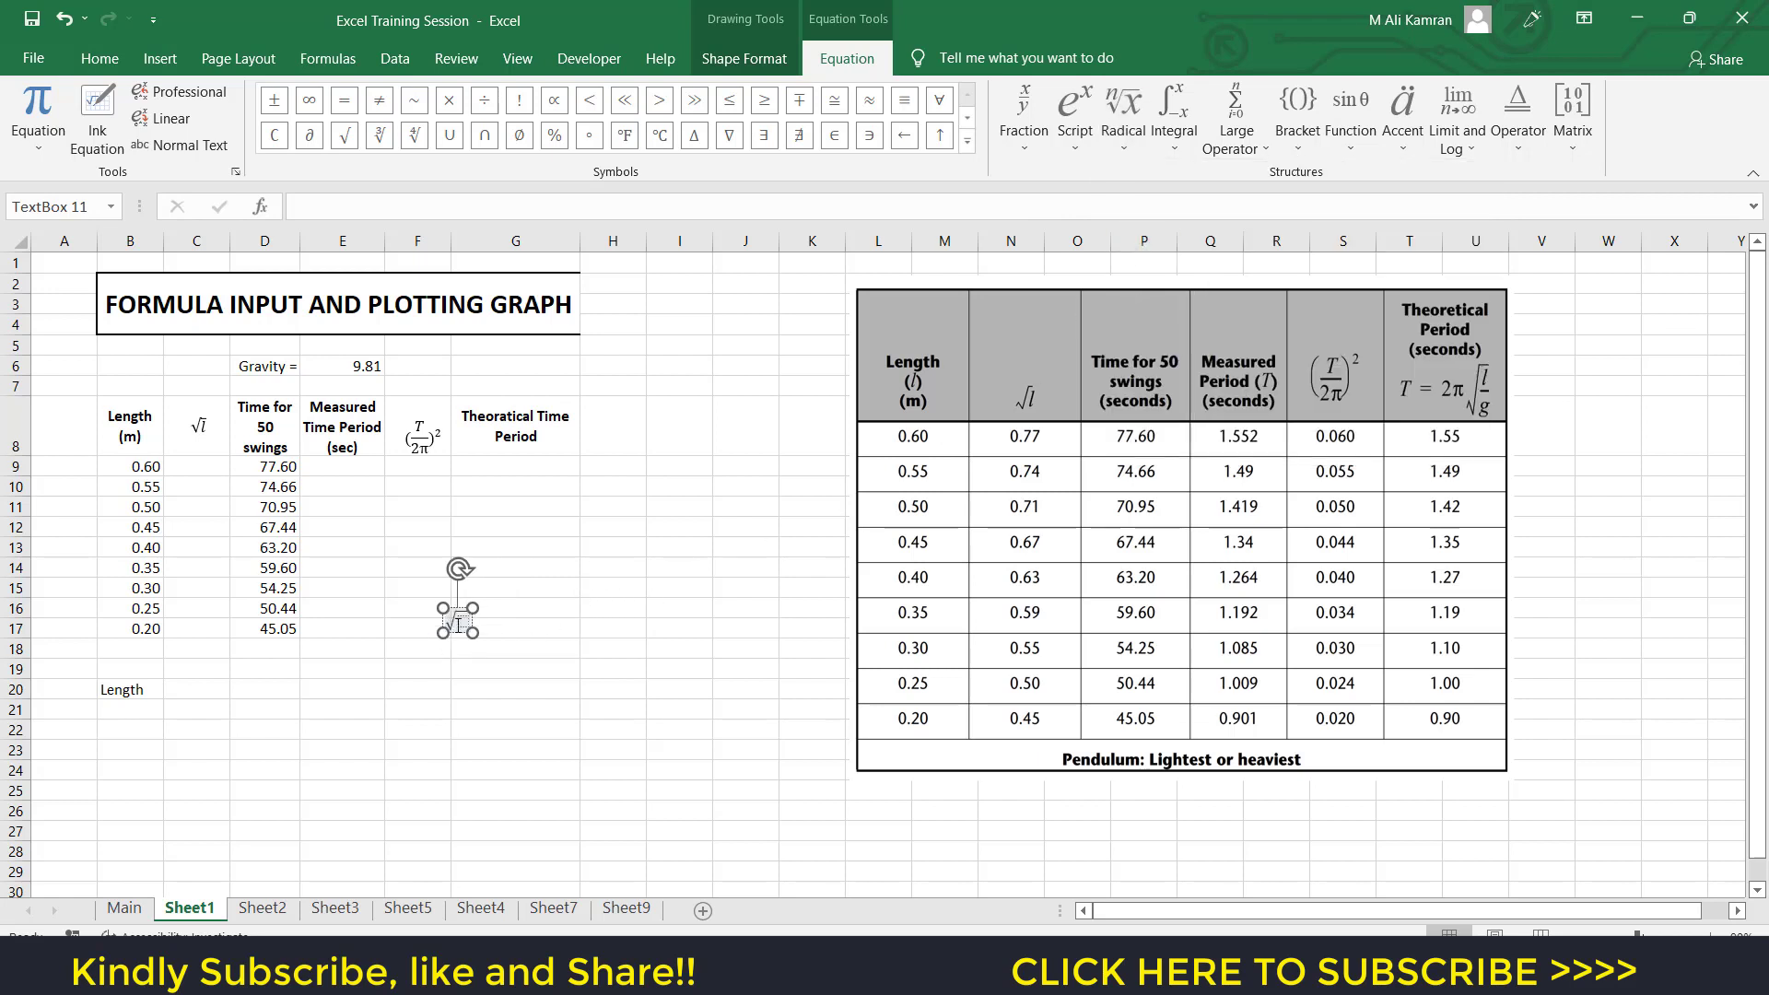
left_click(465, 623)
type("l")
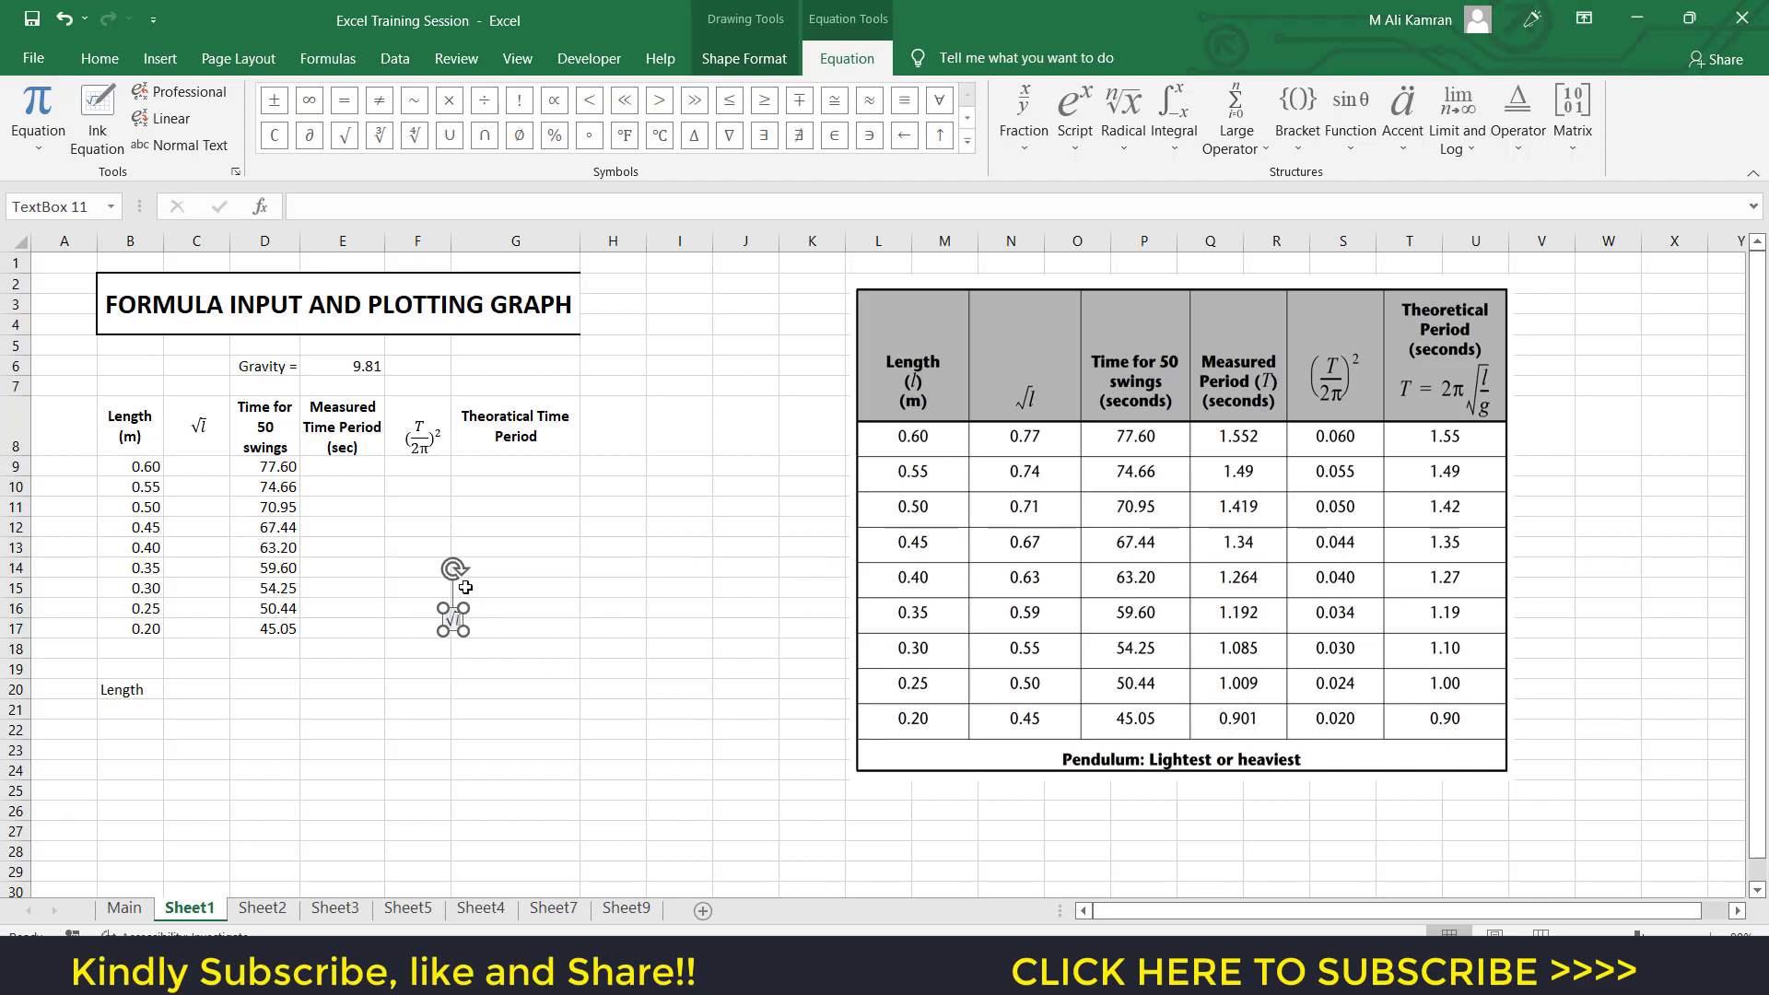
left_click_drag(454, 610, 197, 682)
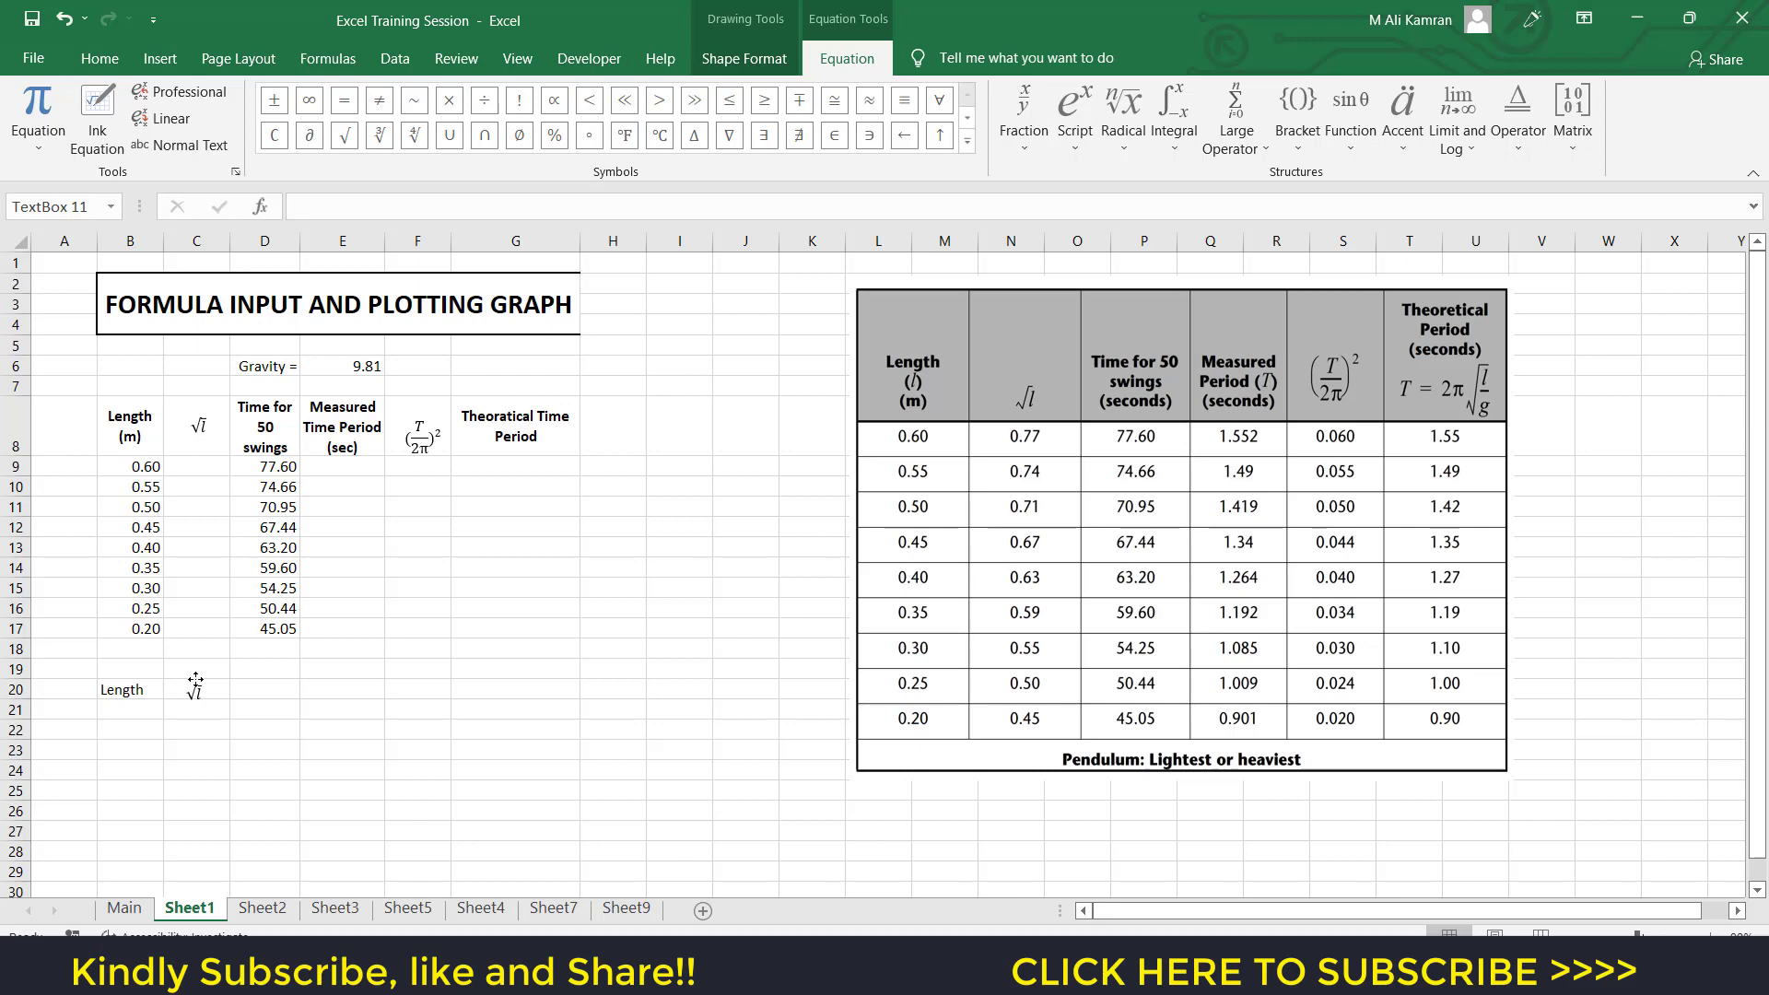
left_click(195, 677)
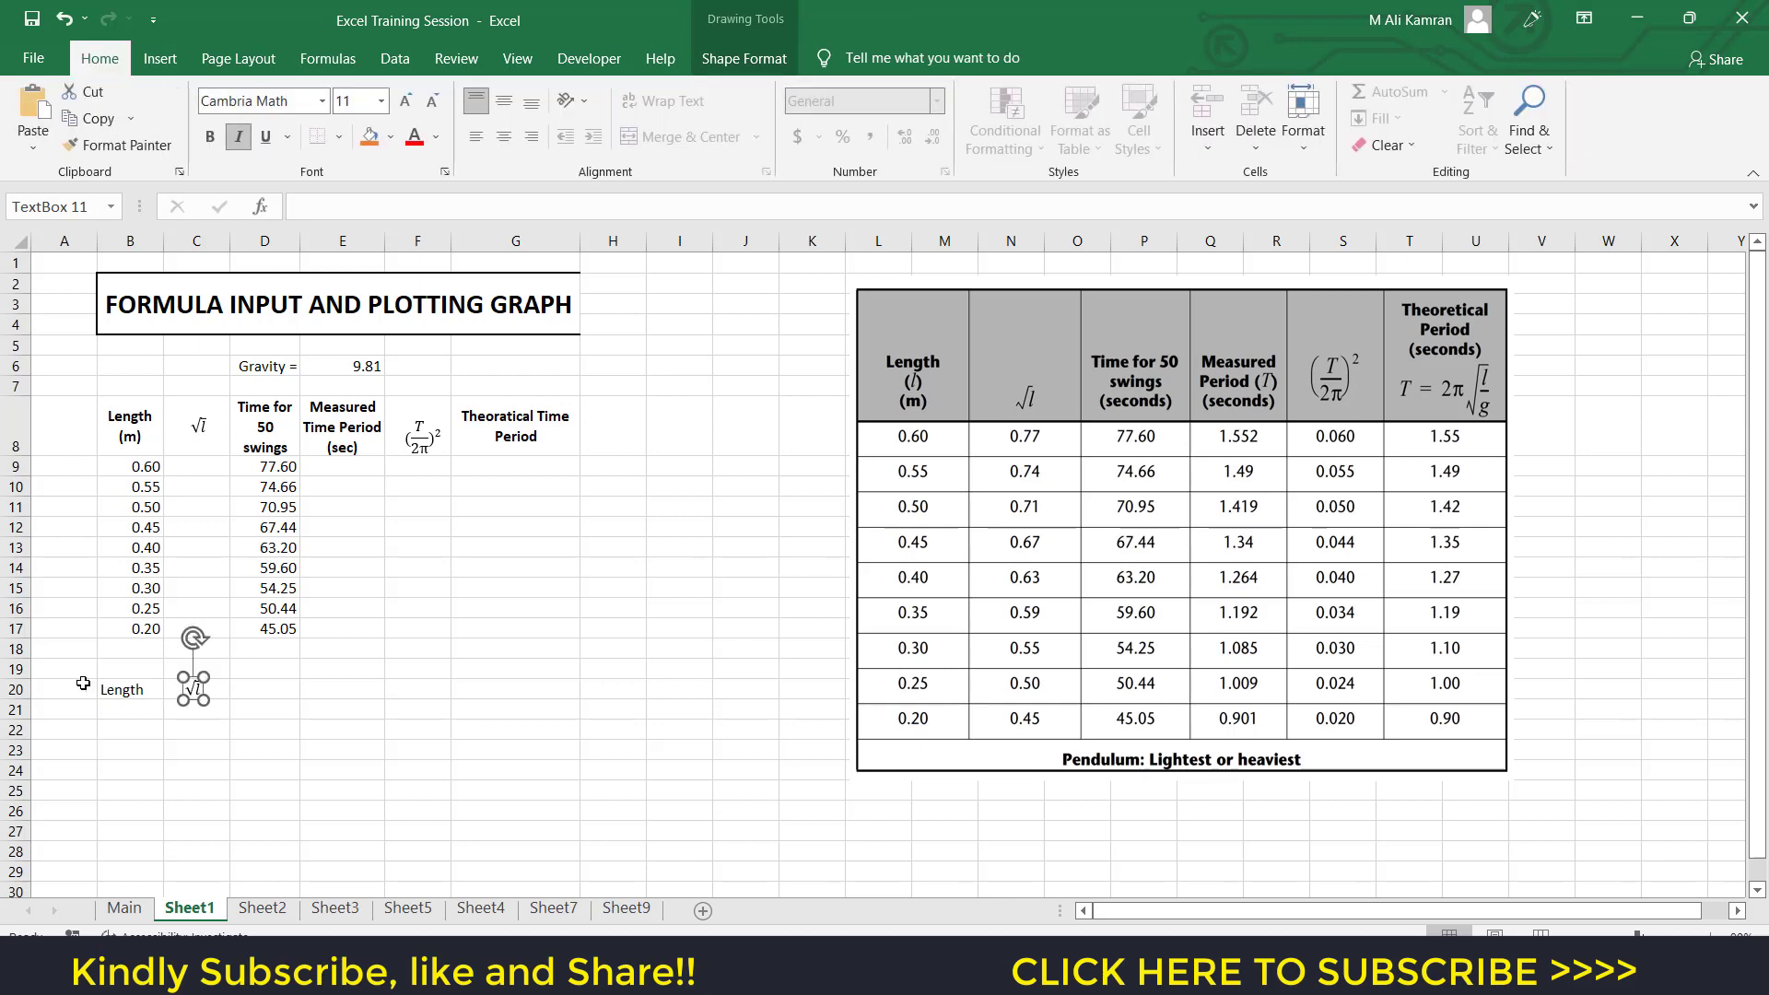
Enter the unit "(m)" in cell B21 below the Length heading.
left_click(114, 696)
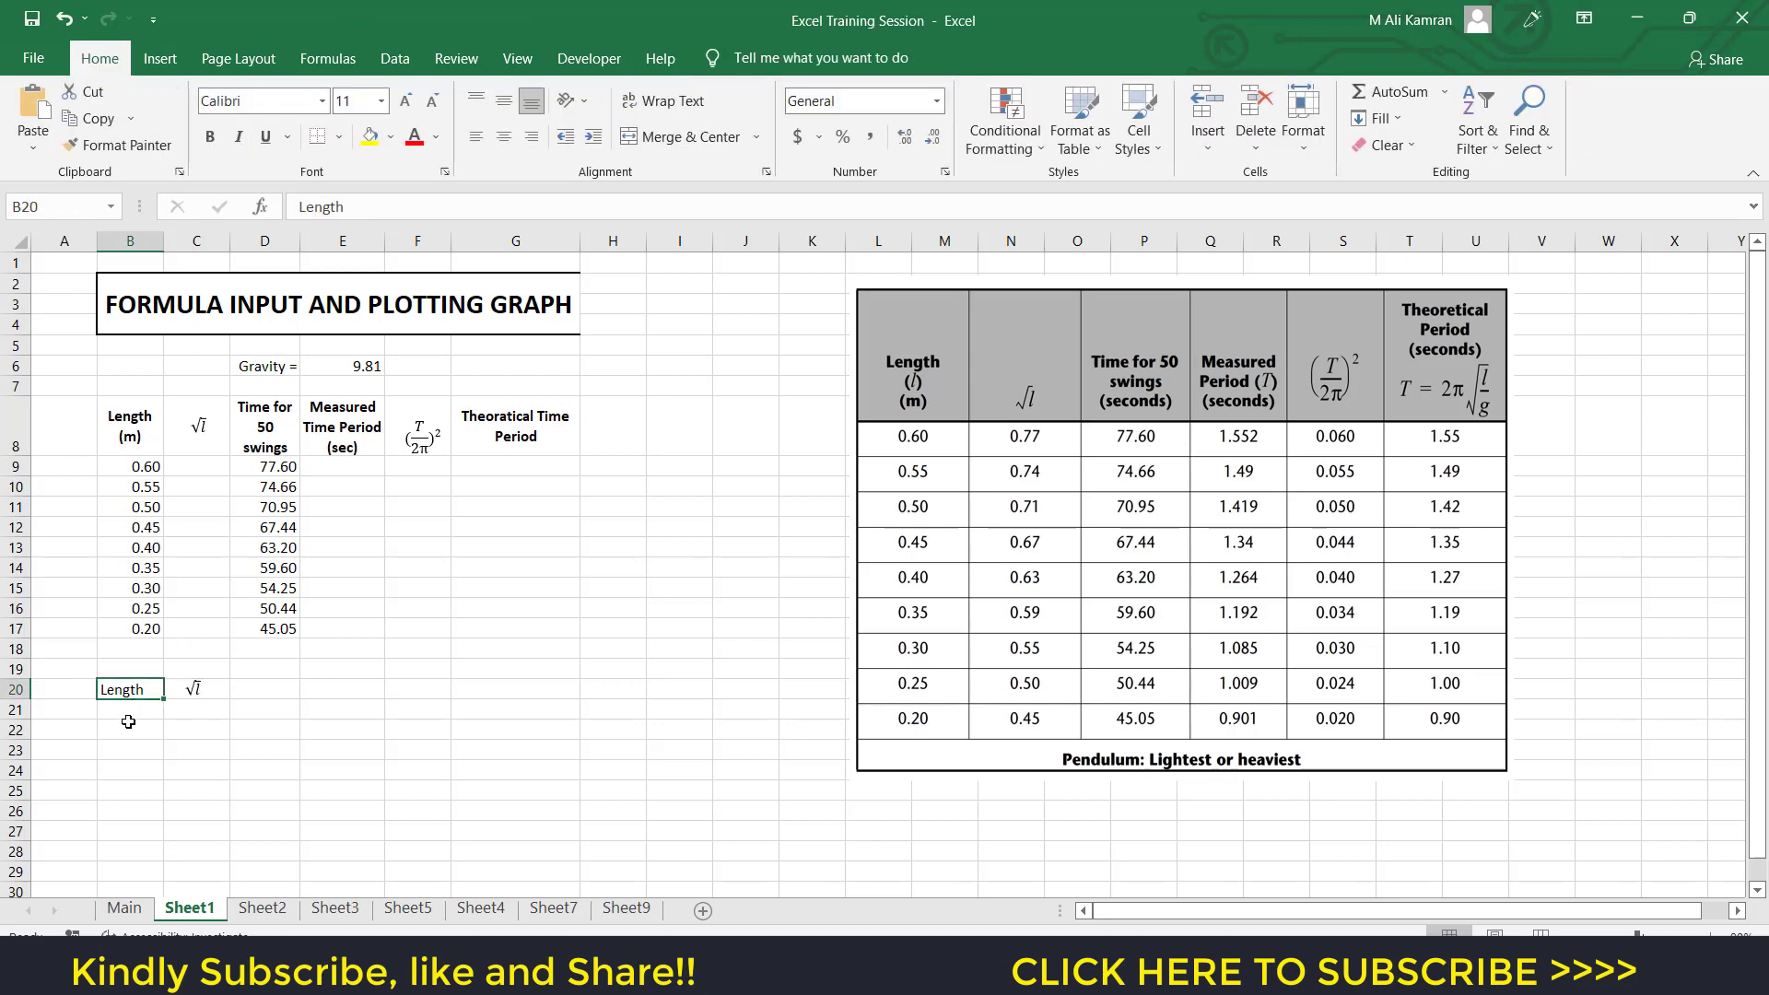
left_click(122, 717)
type("(m")
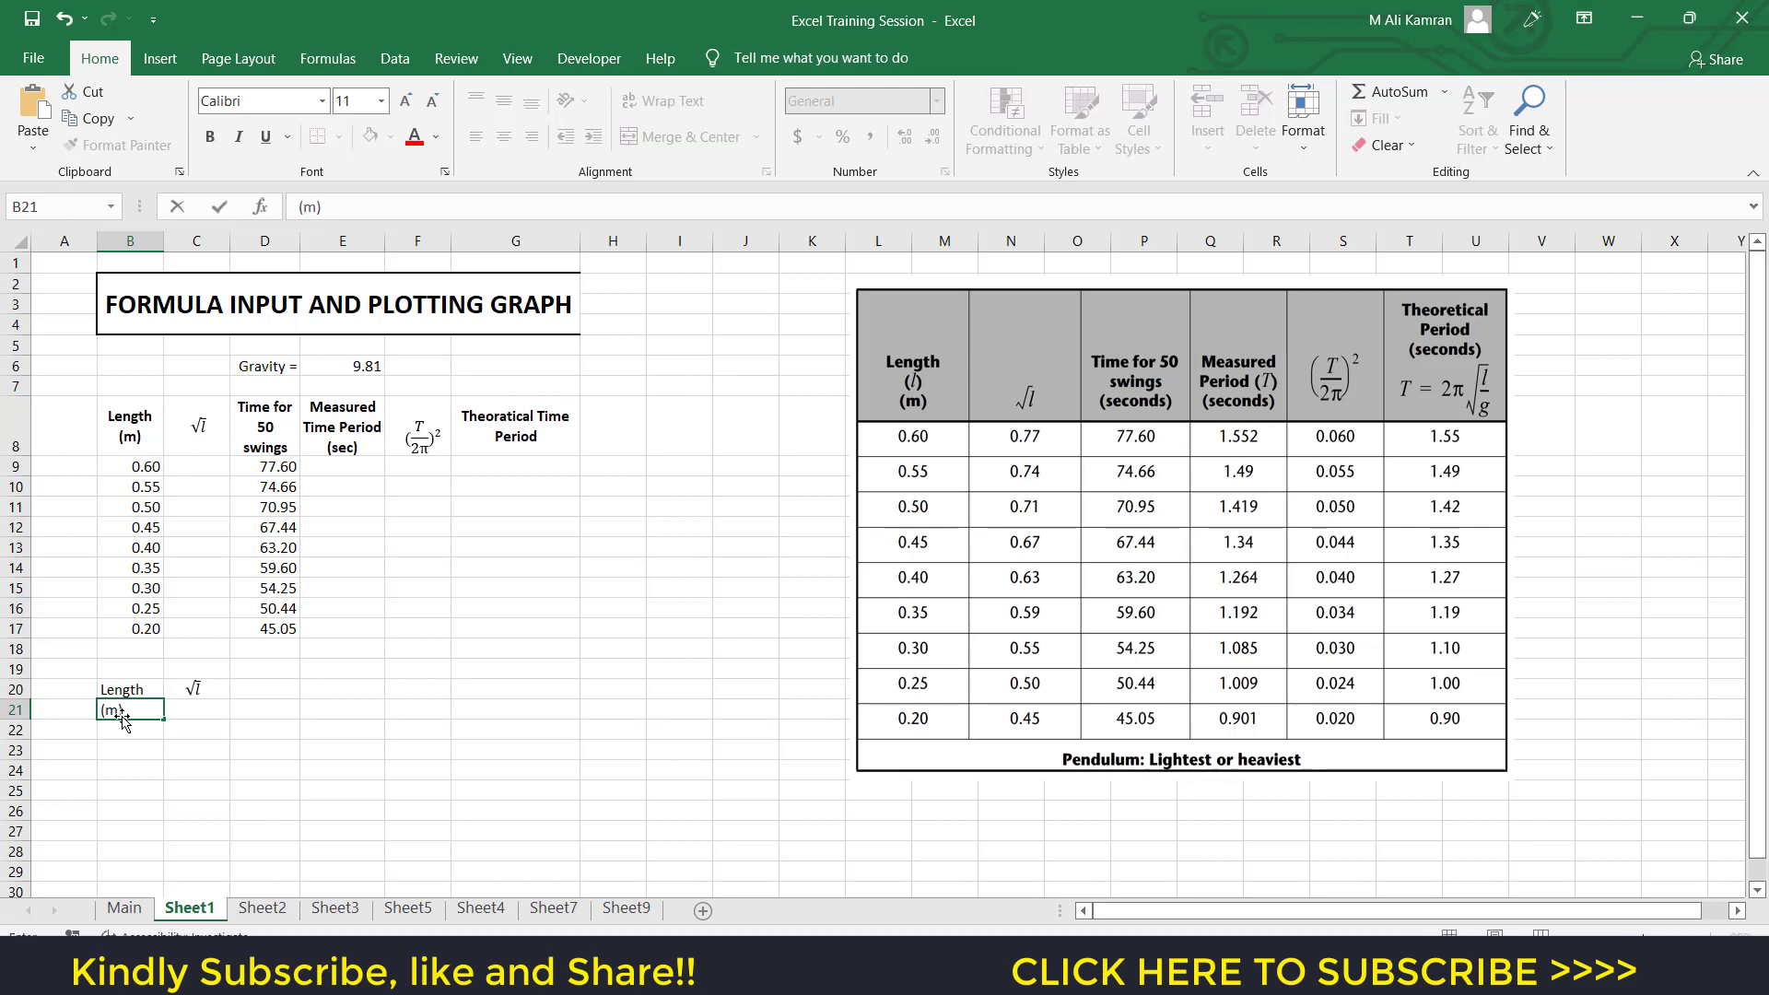
left_click(208, 687)
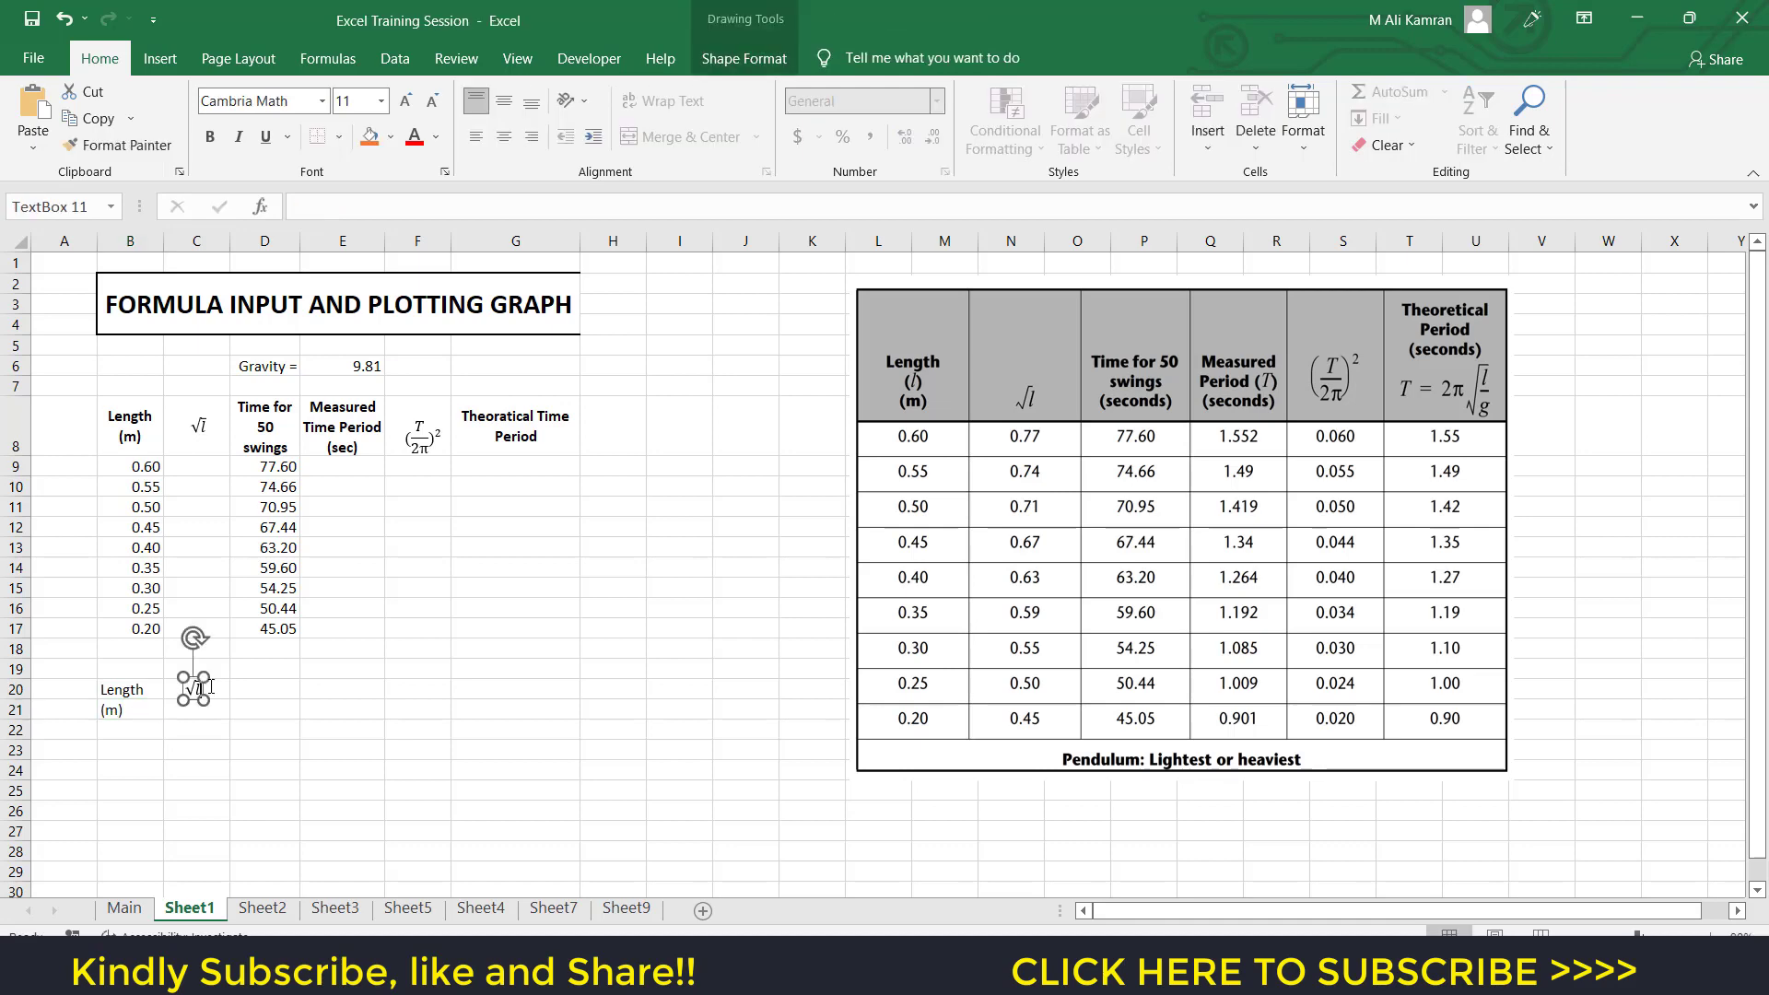
Enter the heading "Time for 50 Swings" in cell D20.
left_click(265, 691)
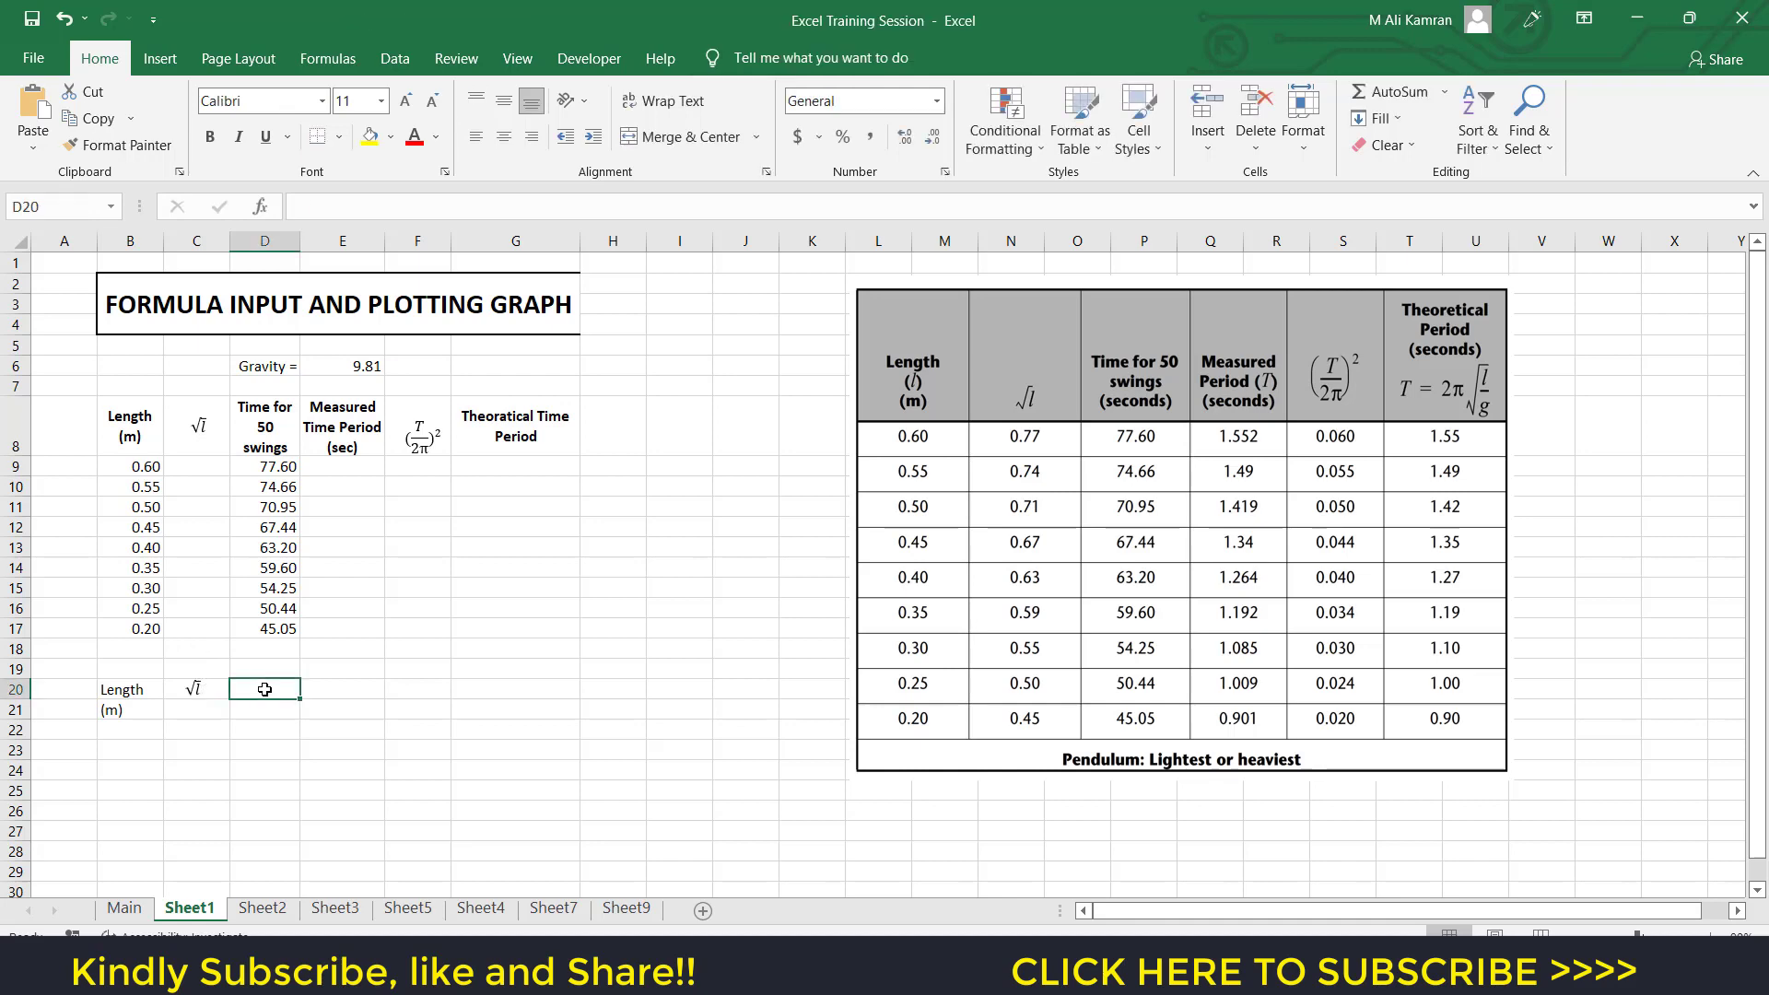
type("Time for")
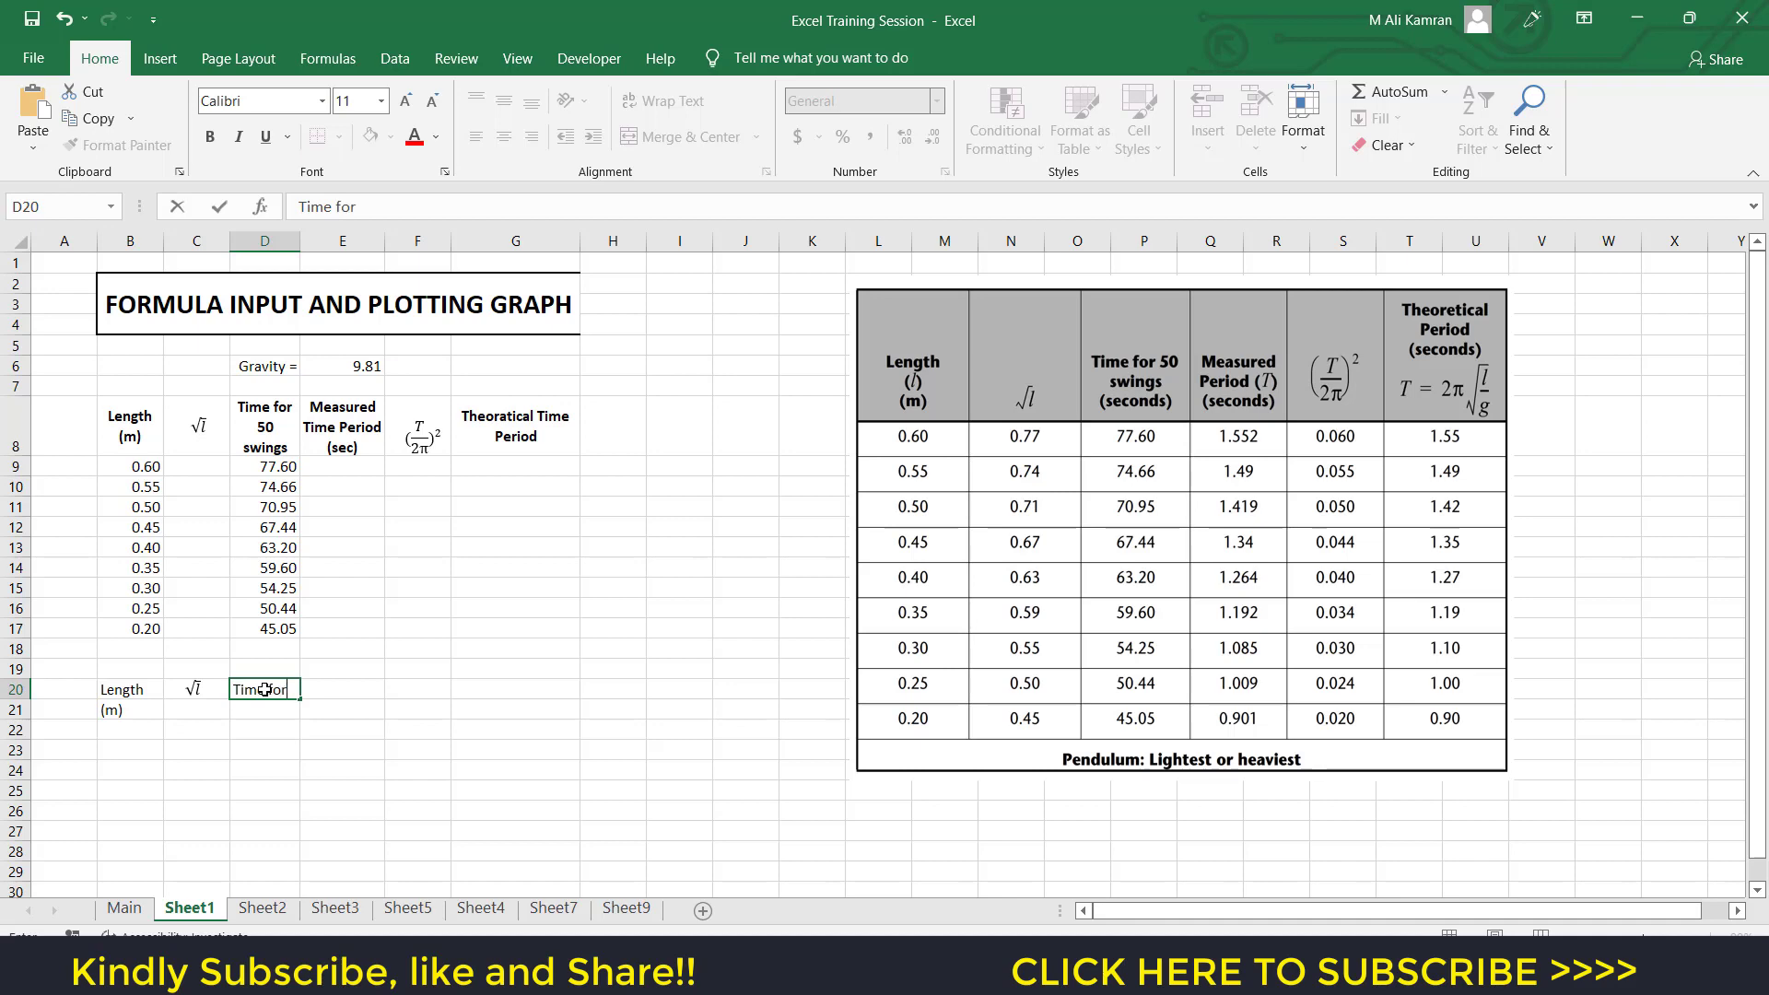
type(" 50 Swings")
left_click(551, 766)
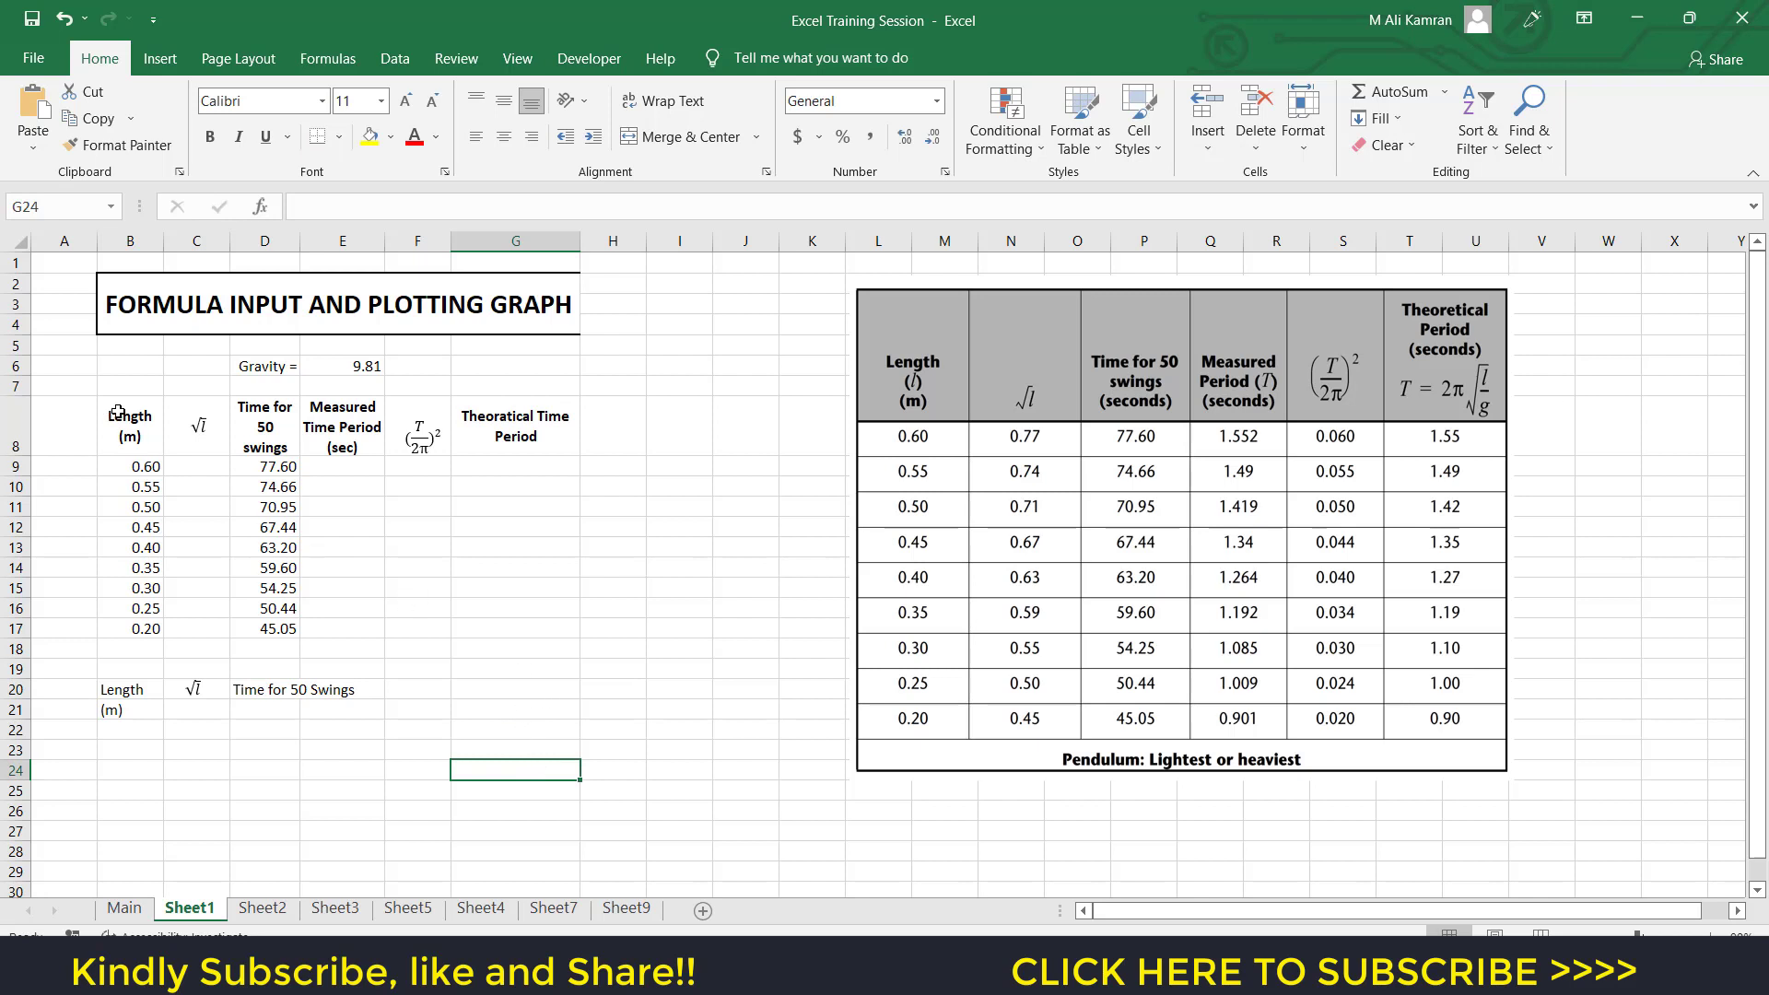
Clear the old pendulum table in B8:G17 and delete its leftover √l and (T/2π)² equation boxes.
left_click_drag(130, 426, 540, 627)
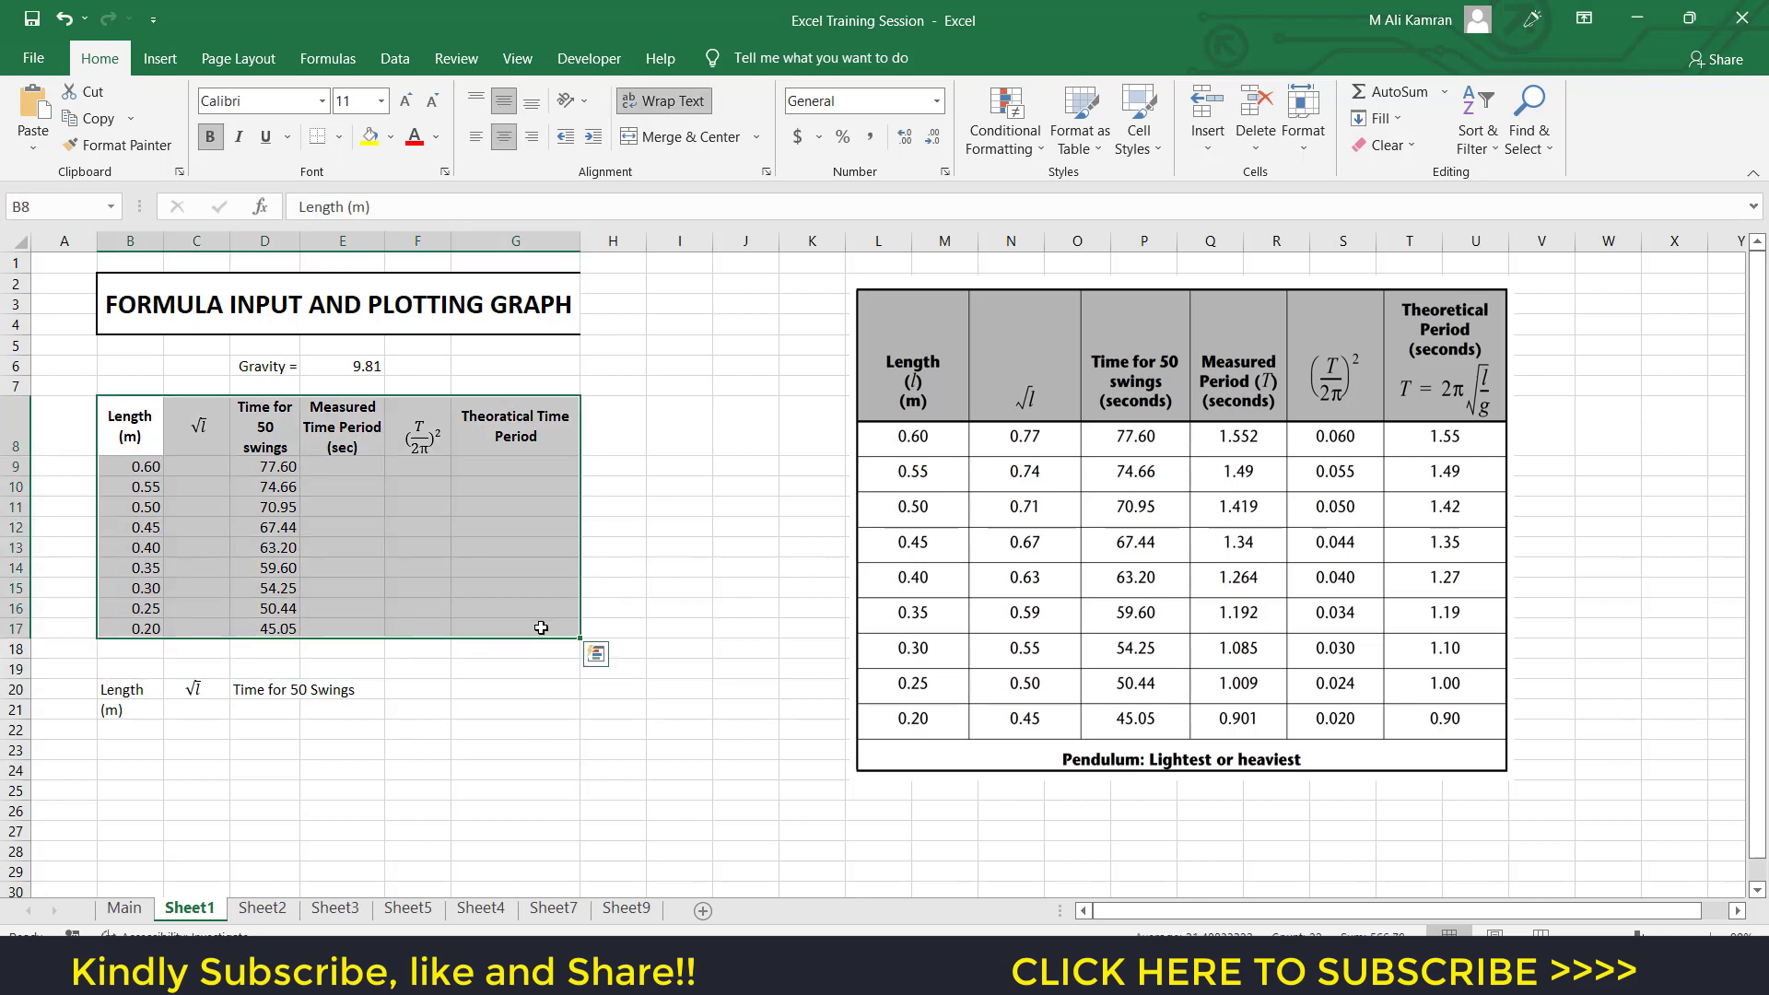
key("Delete")
left_click(485, 666)
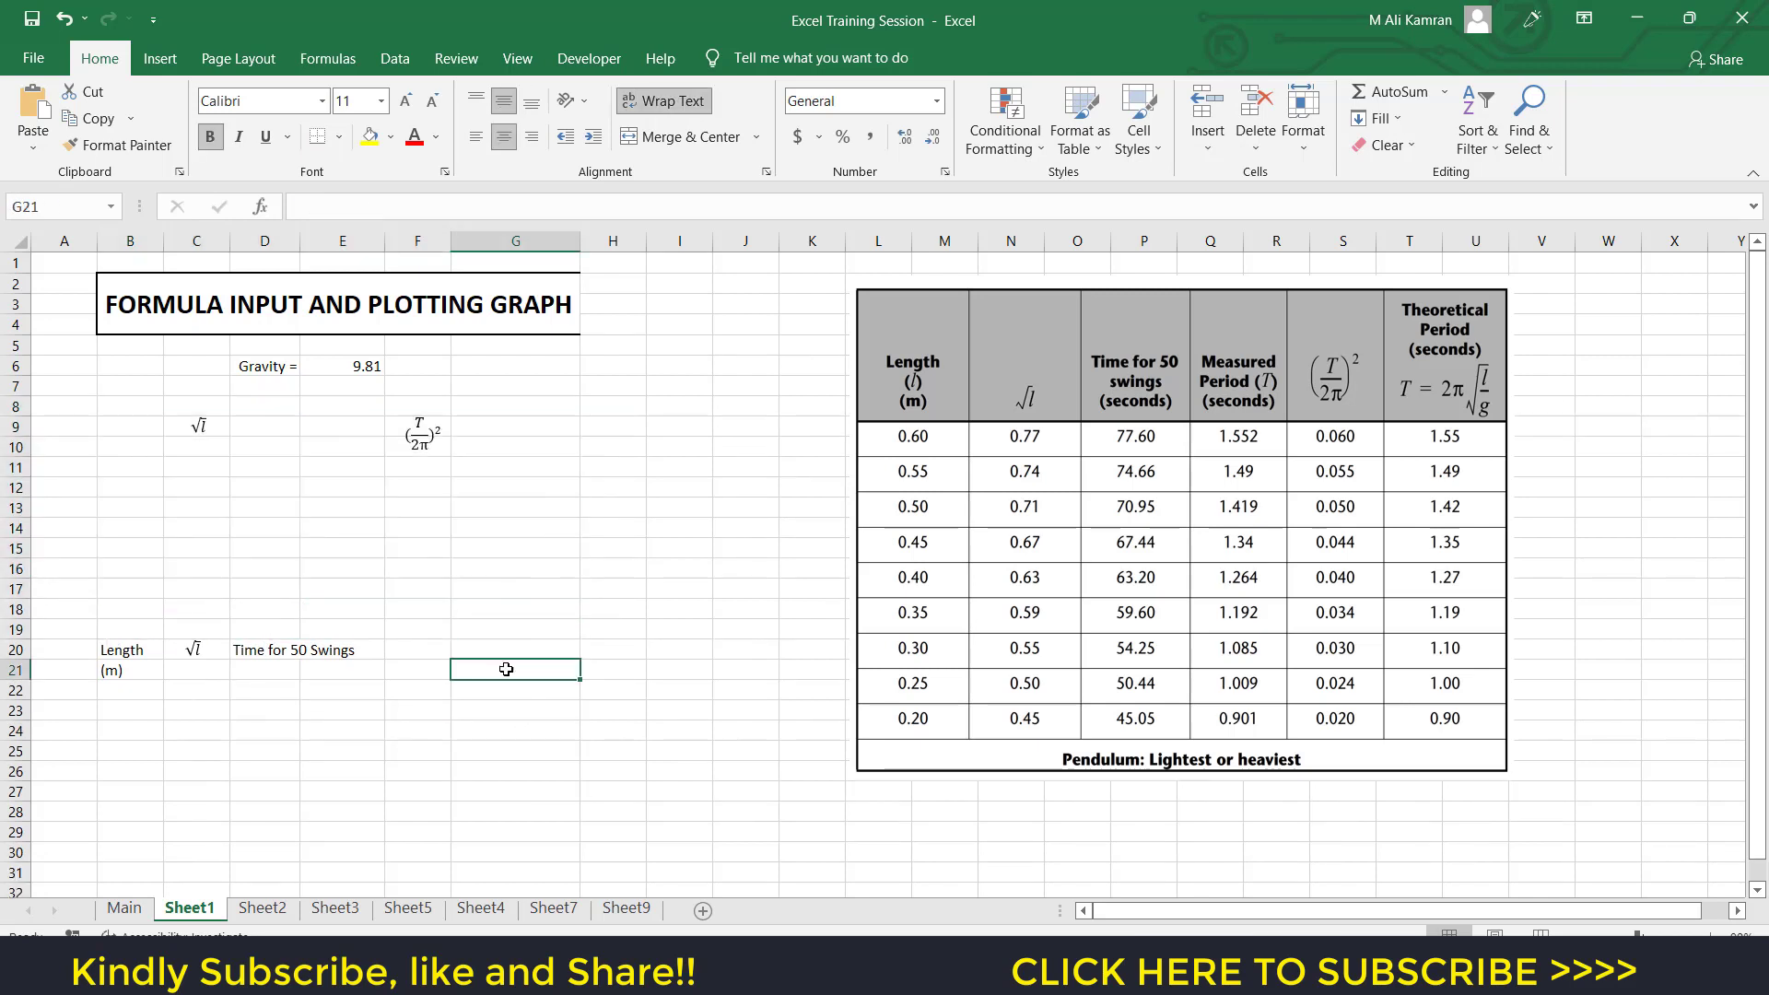
left_click(198, 425)
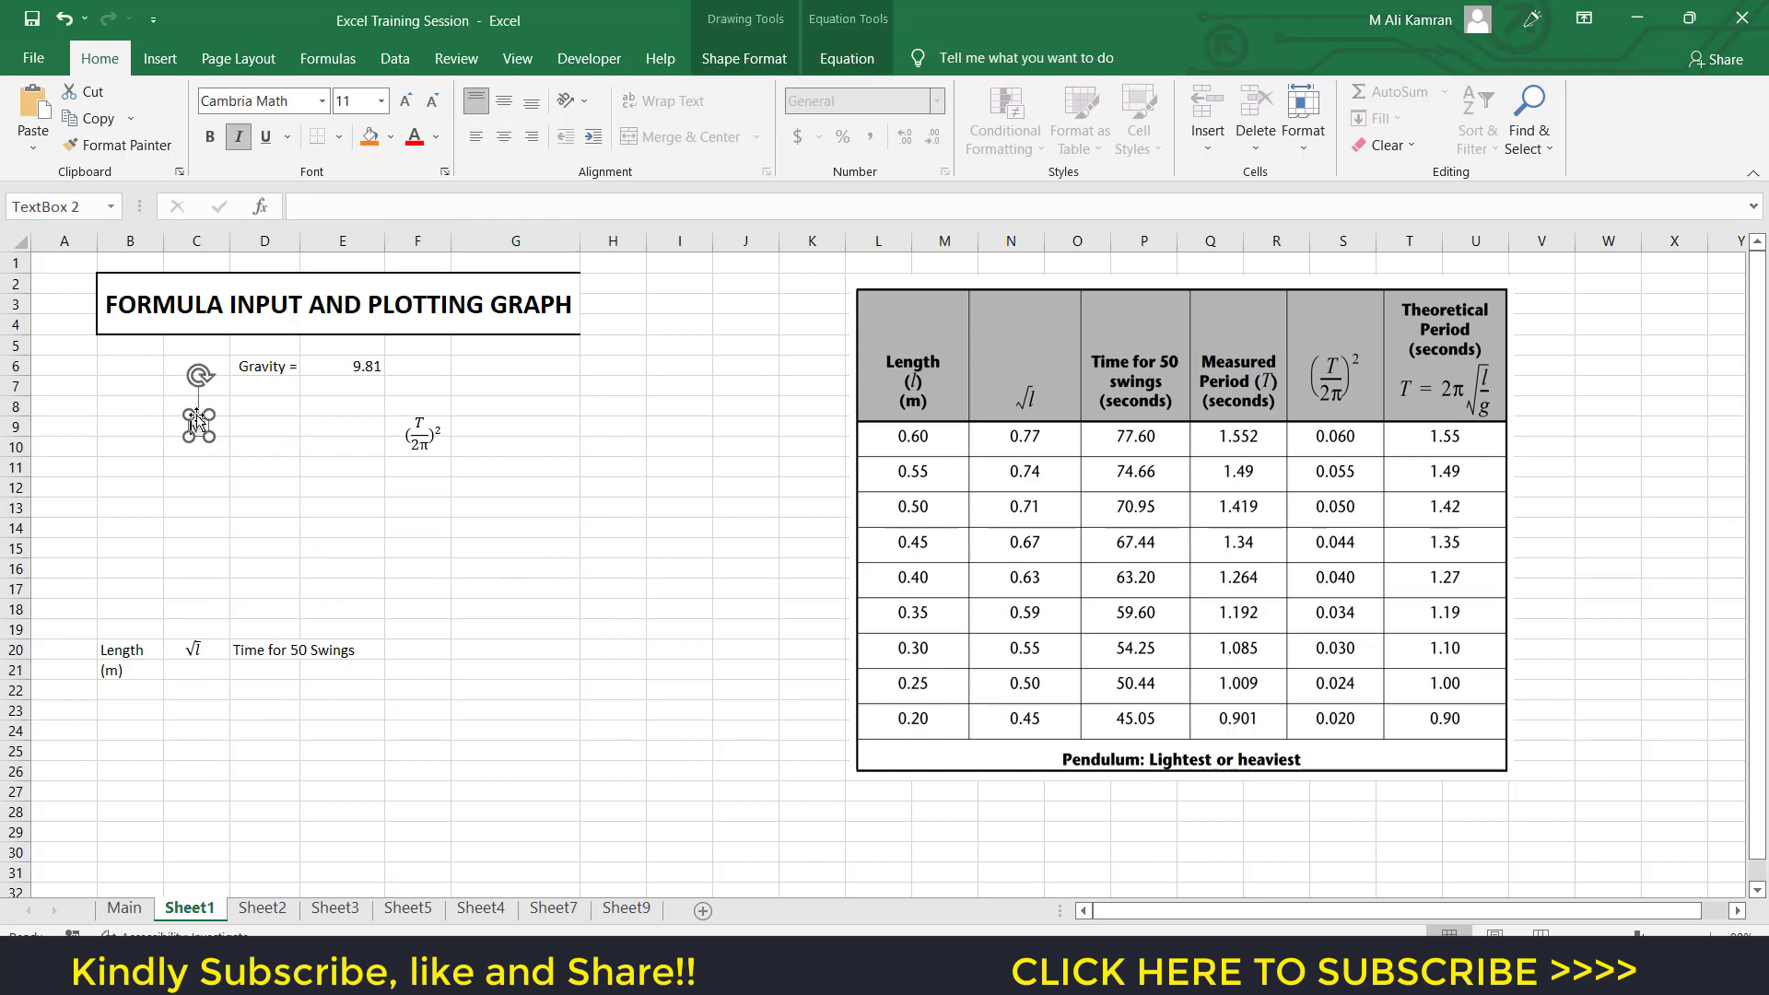
left_click(198, 422)
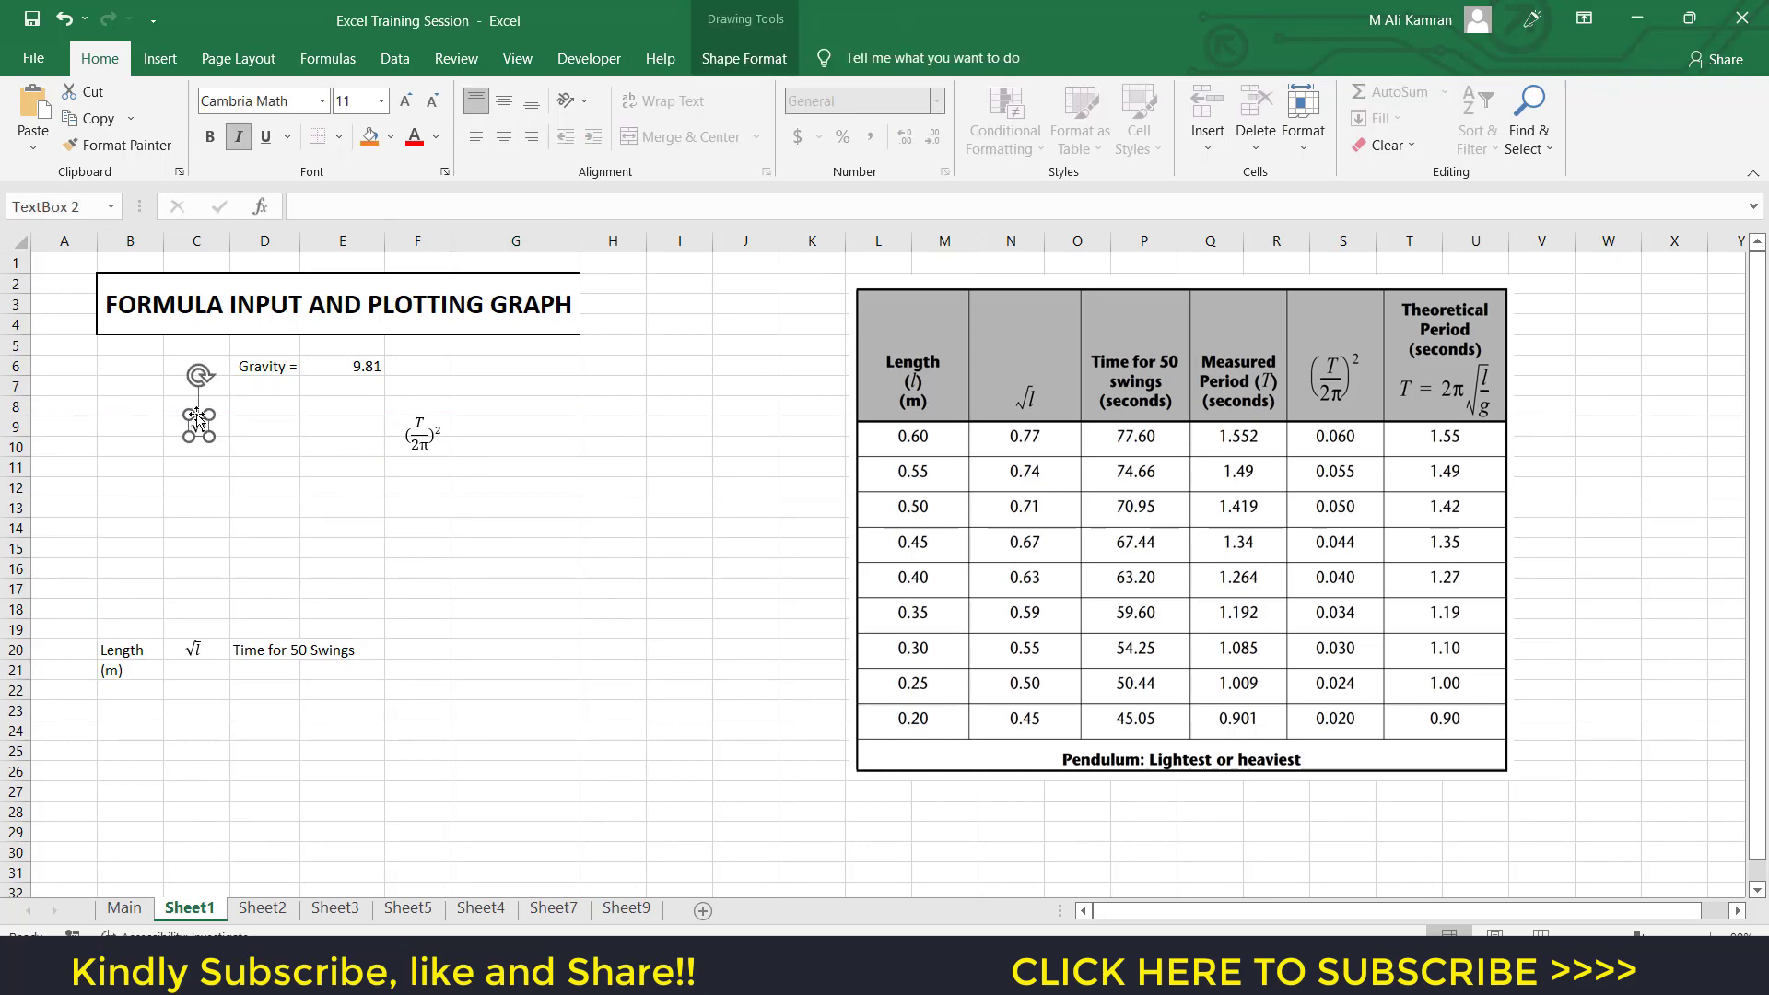
key("Delete")
left_click(428, 426)
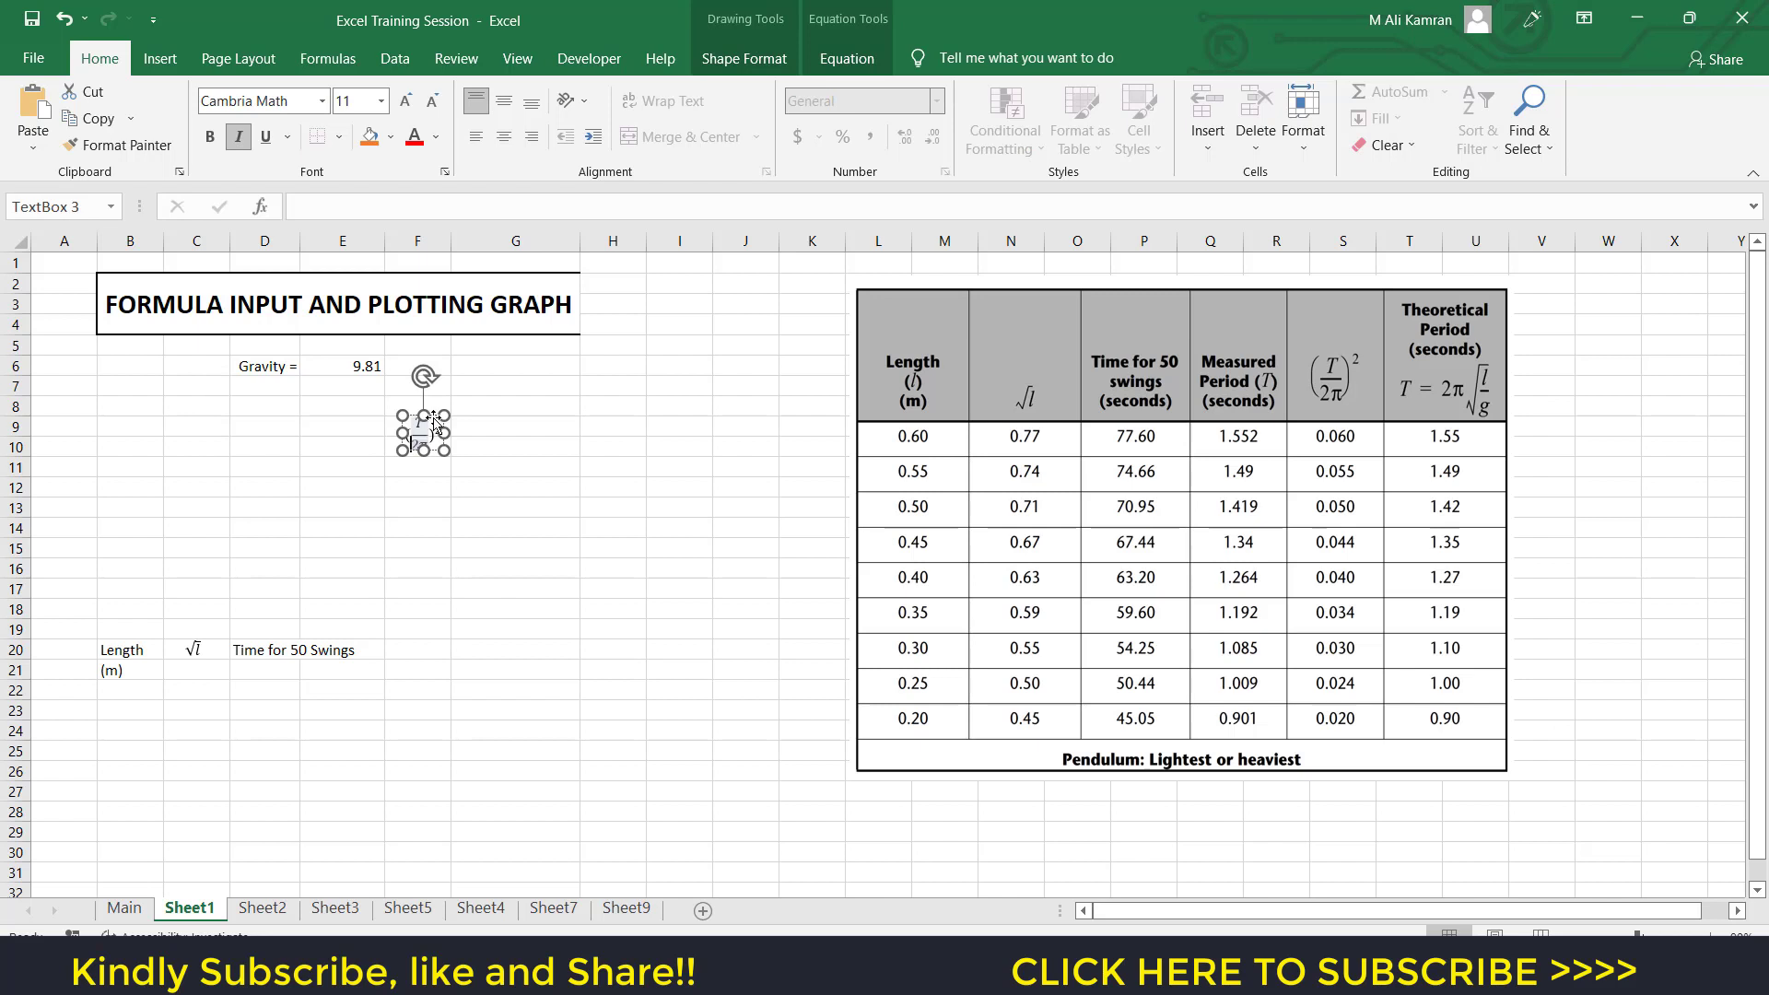
key("Delete")
Delete the empty rows 8 to 18 above the new headings and select the Length heading.
left_click_drag(18, 406, 17, 629)
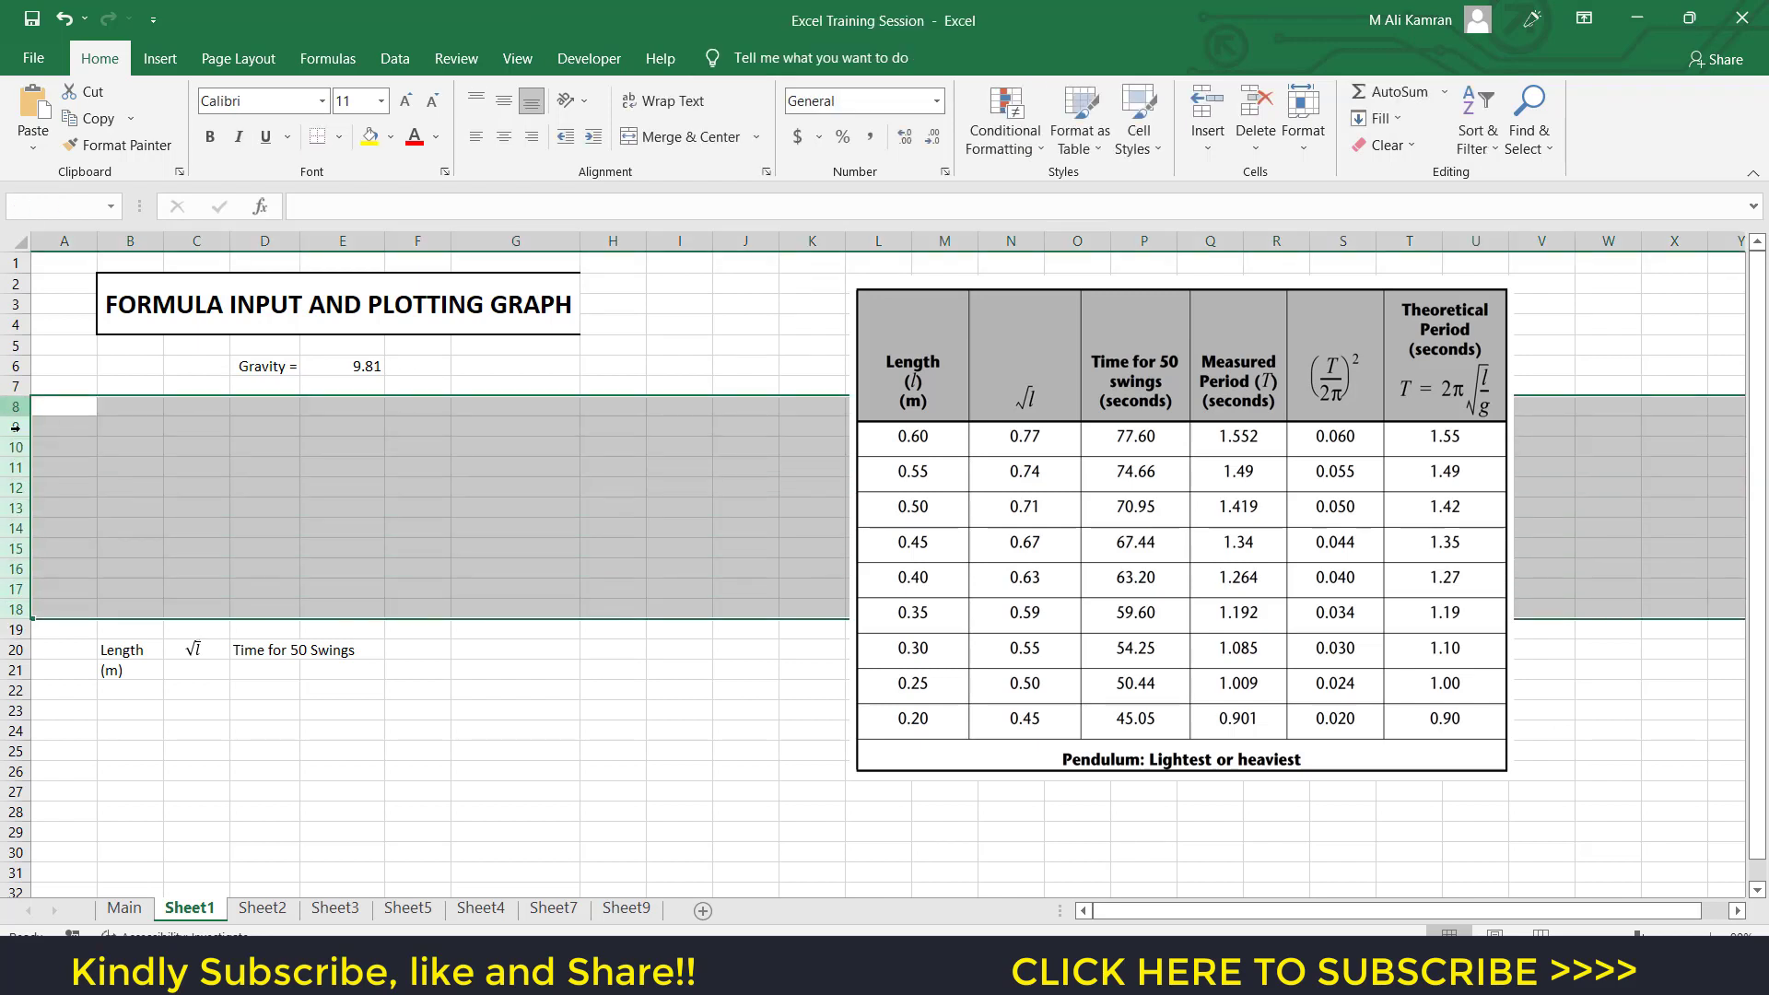
right_click(79, 423)
left_click(79, 660)
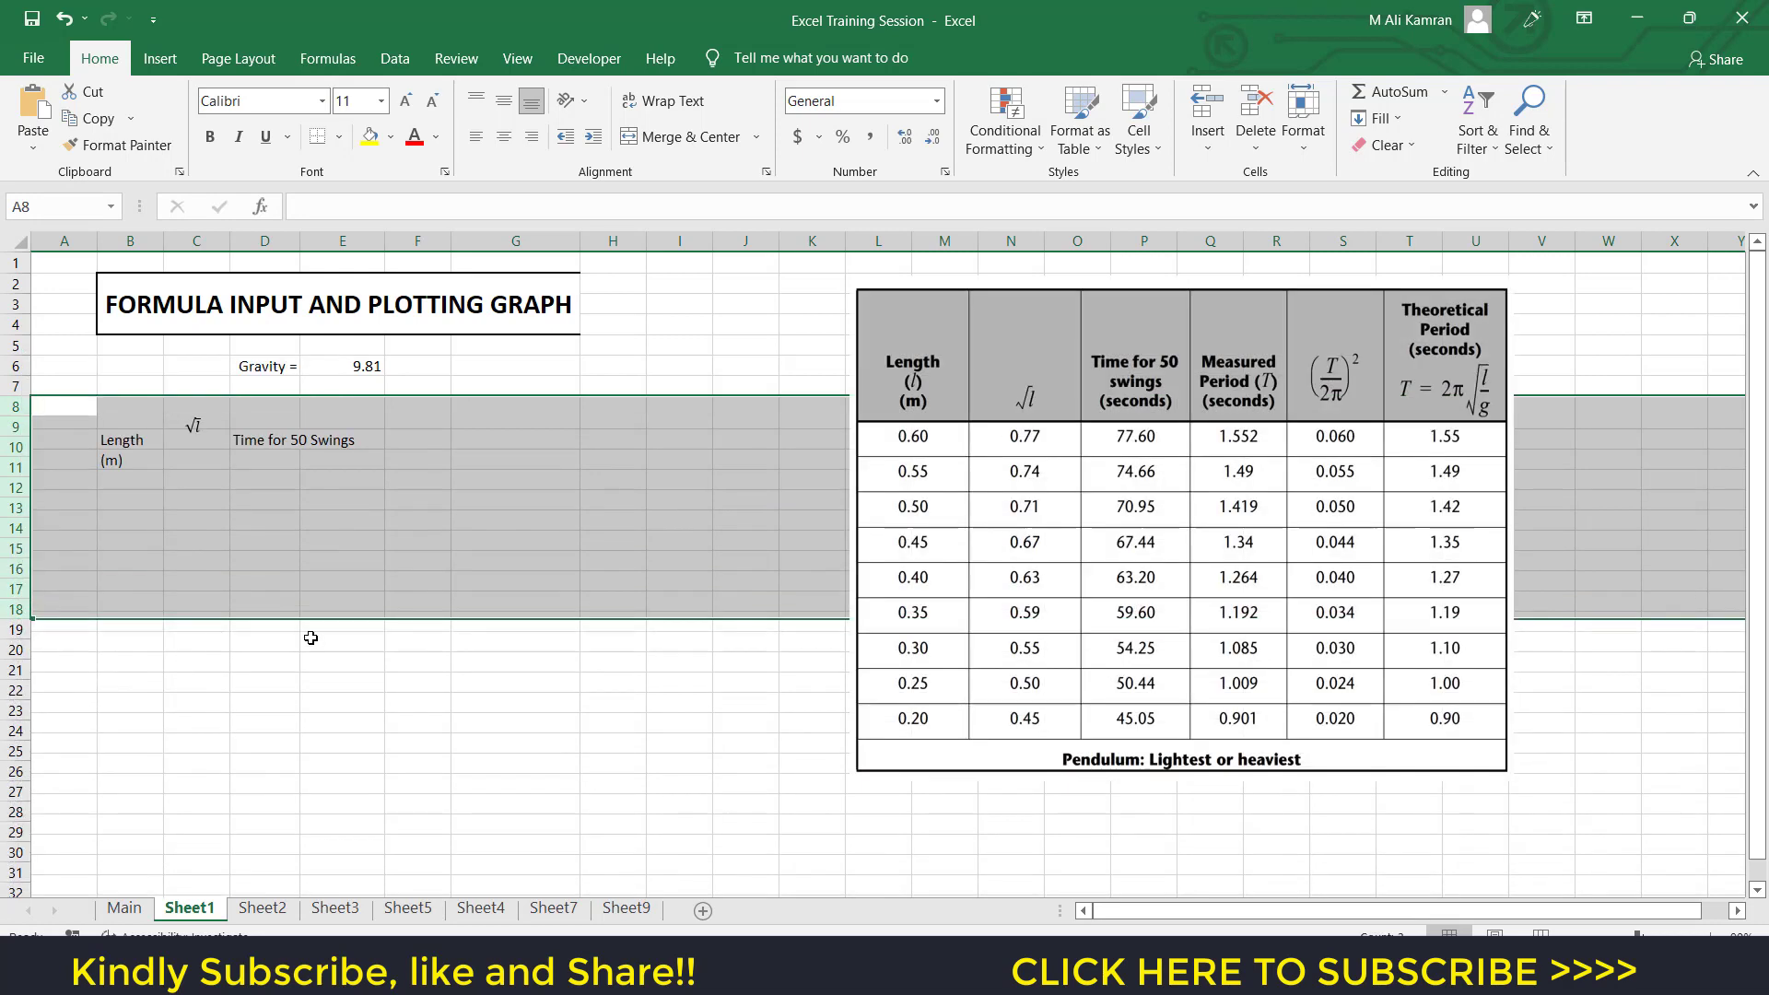
left_click(412, 599)
left_click(125, 427)
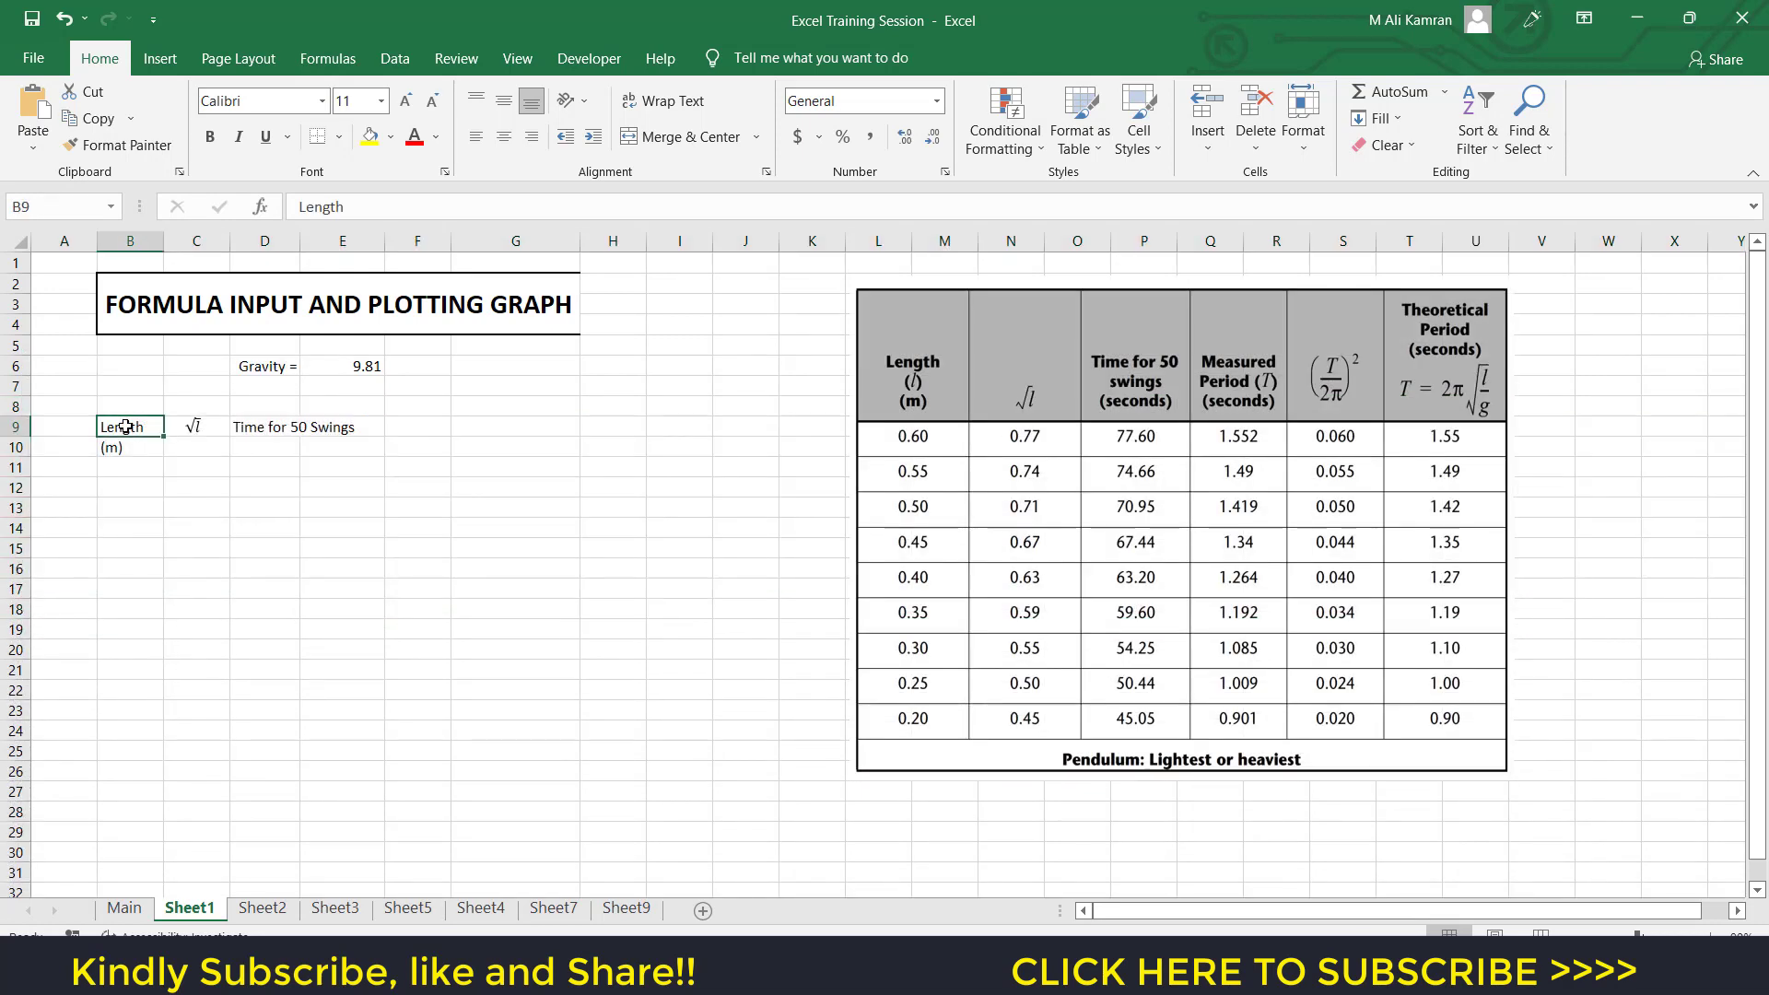
Wrap the text of the "Time for 50 Swings" heading in cell D9.
left_click(194, 426)
left_click(281, 429)
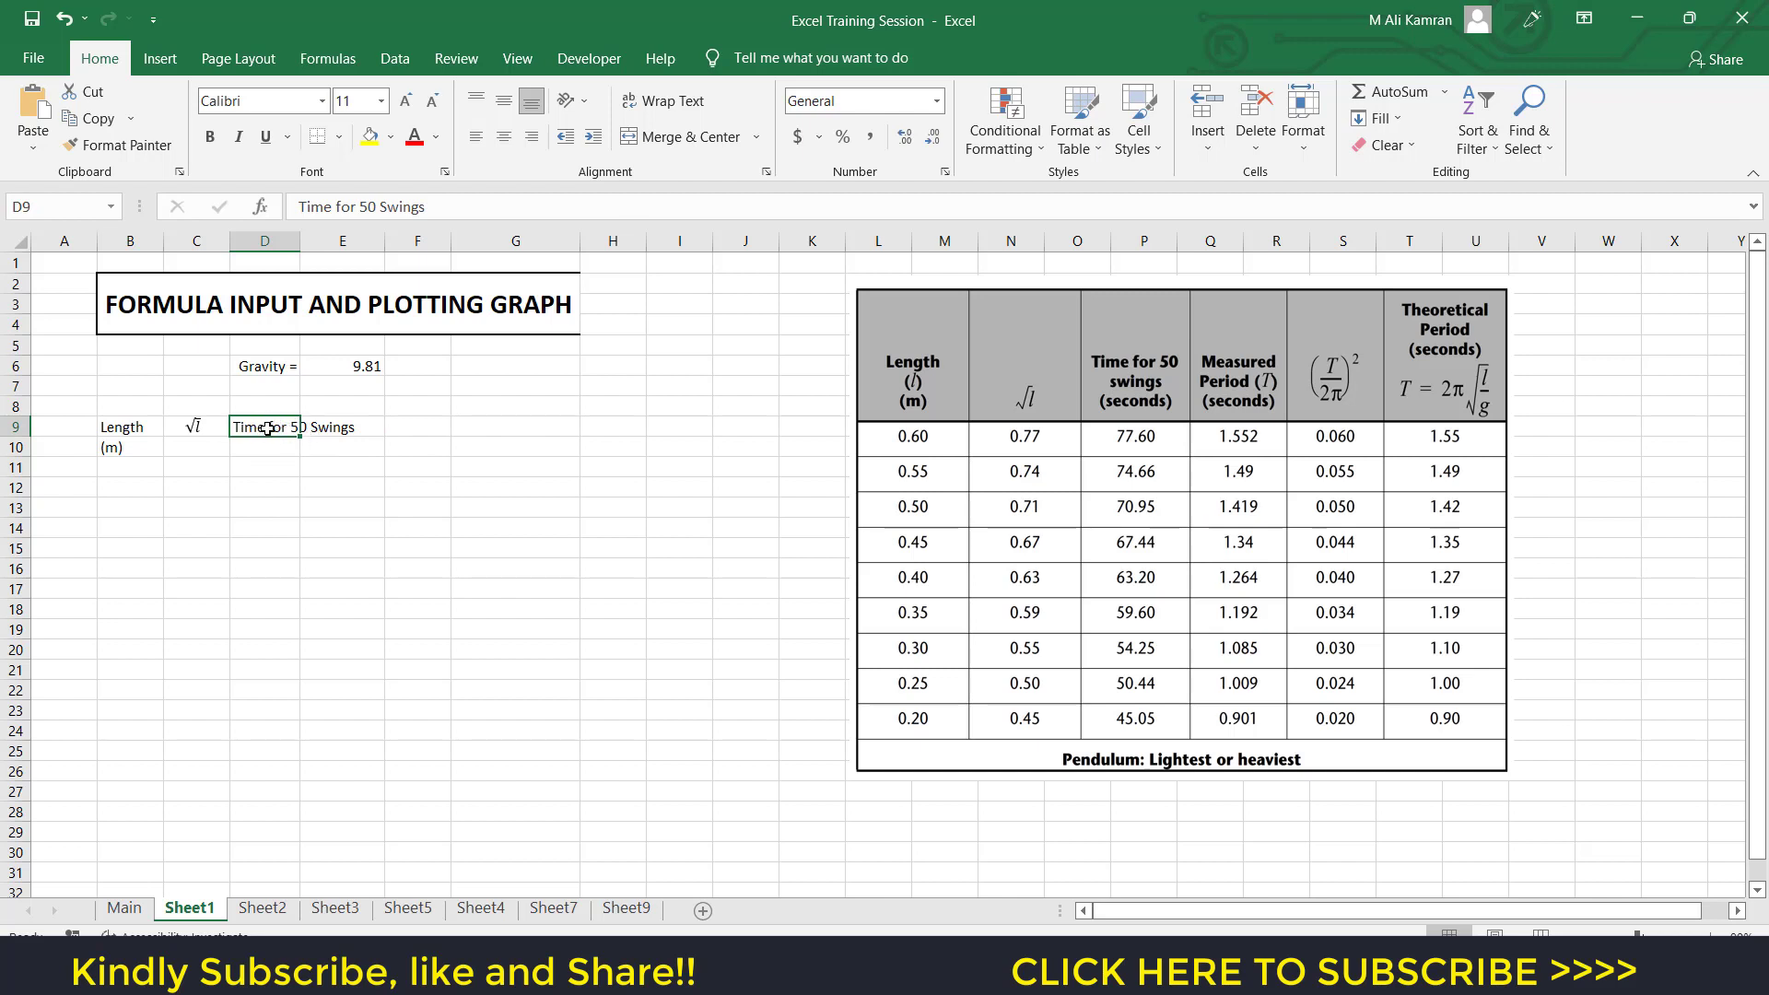
left_click(663, 103)
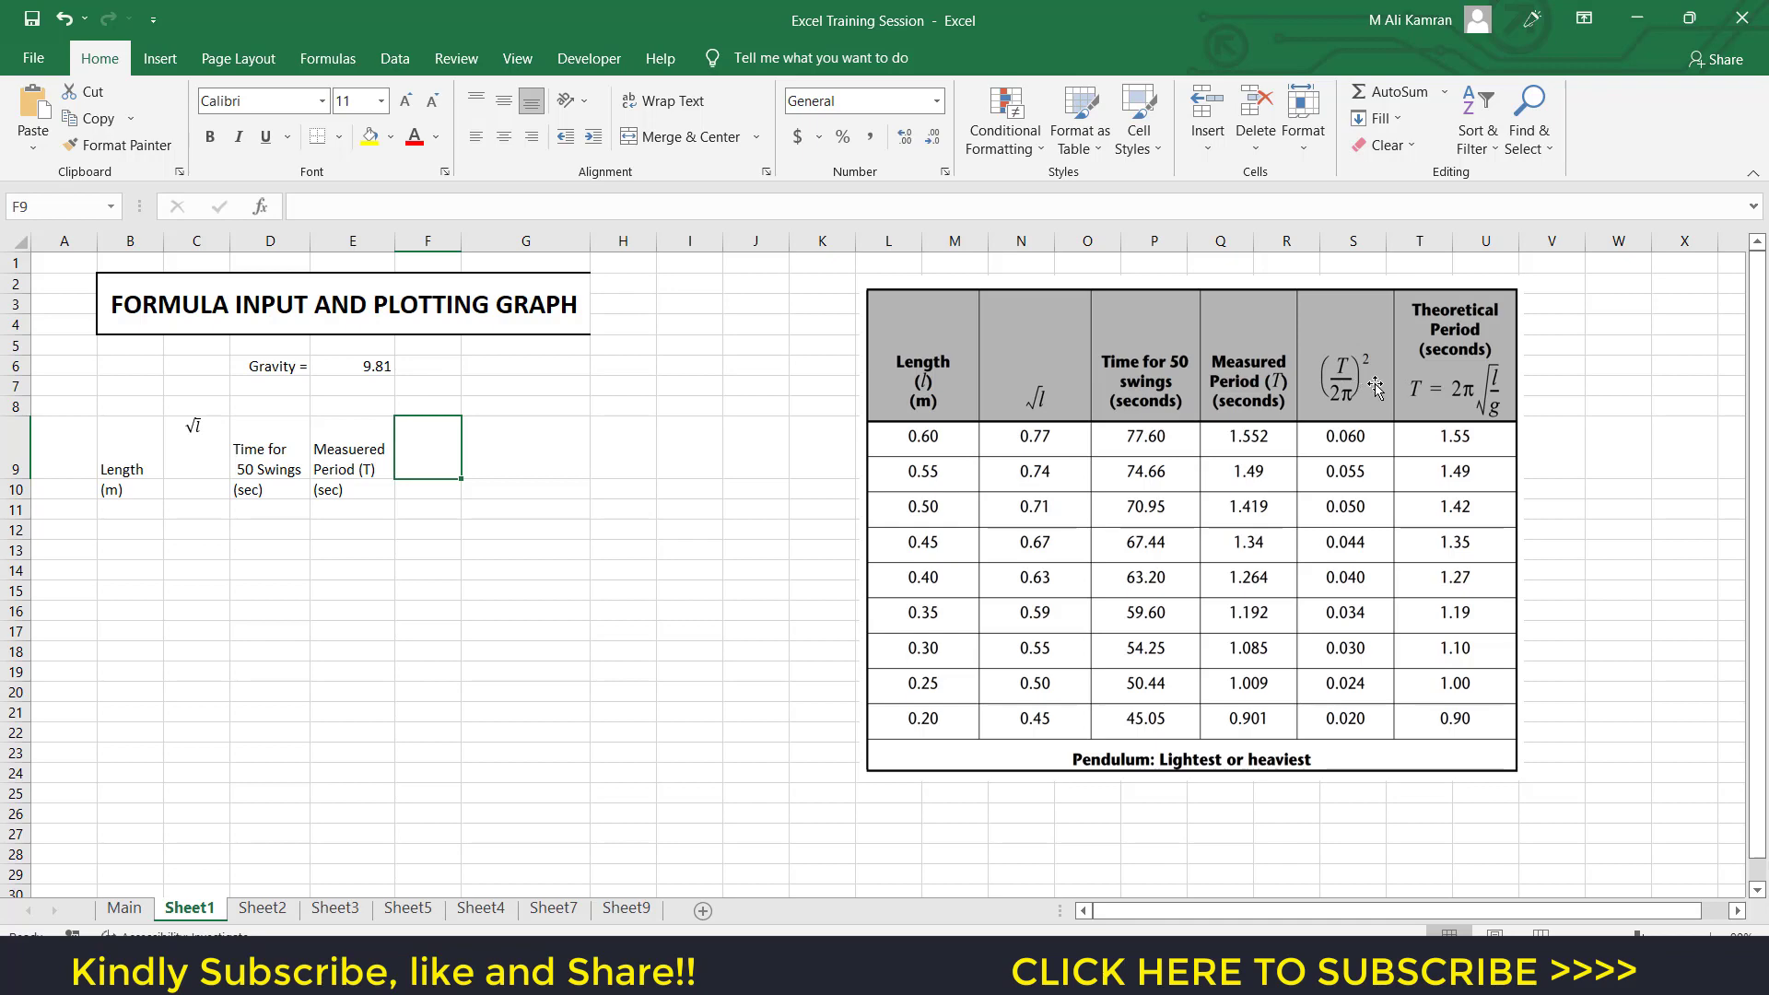
Insert a blank equation box and place it in the empty area around H10, with its placeholder ready for editing.
left_click(159, 58)
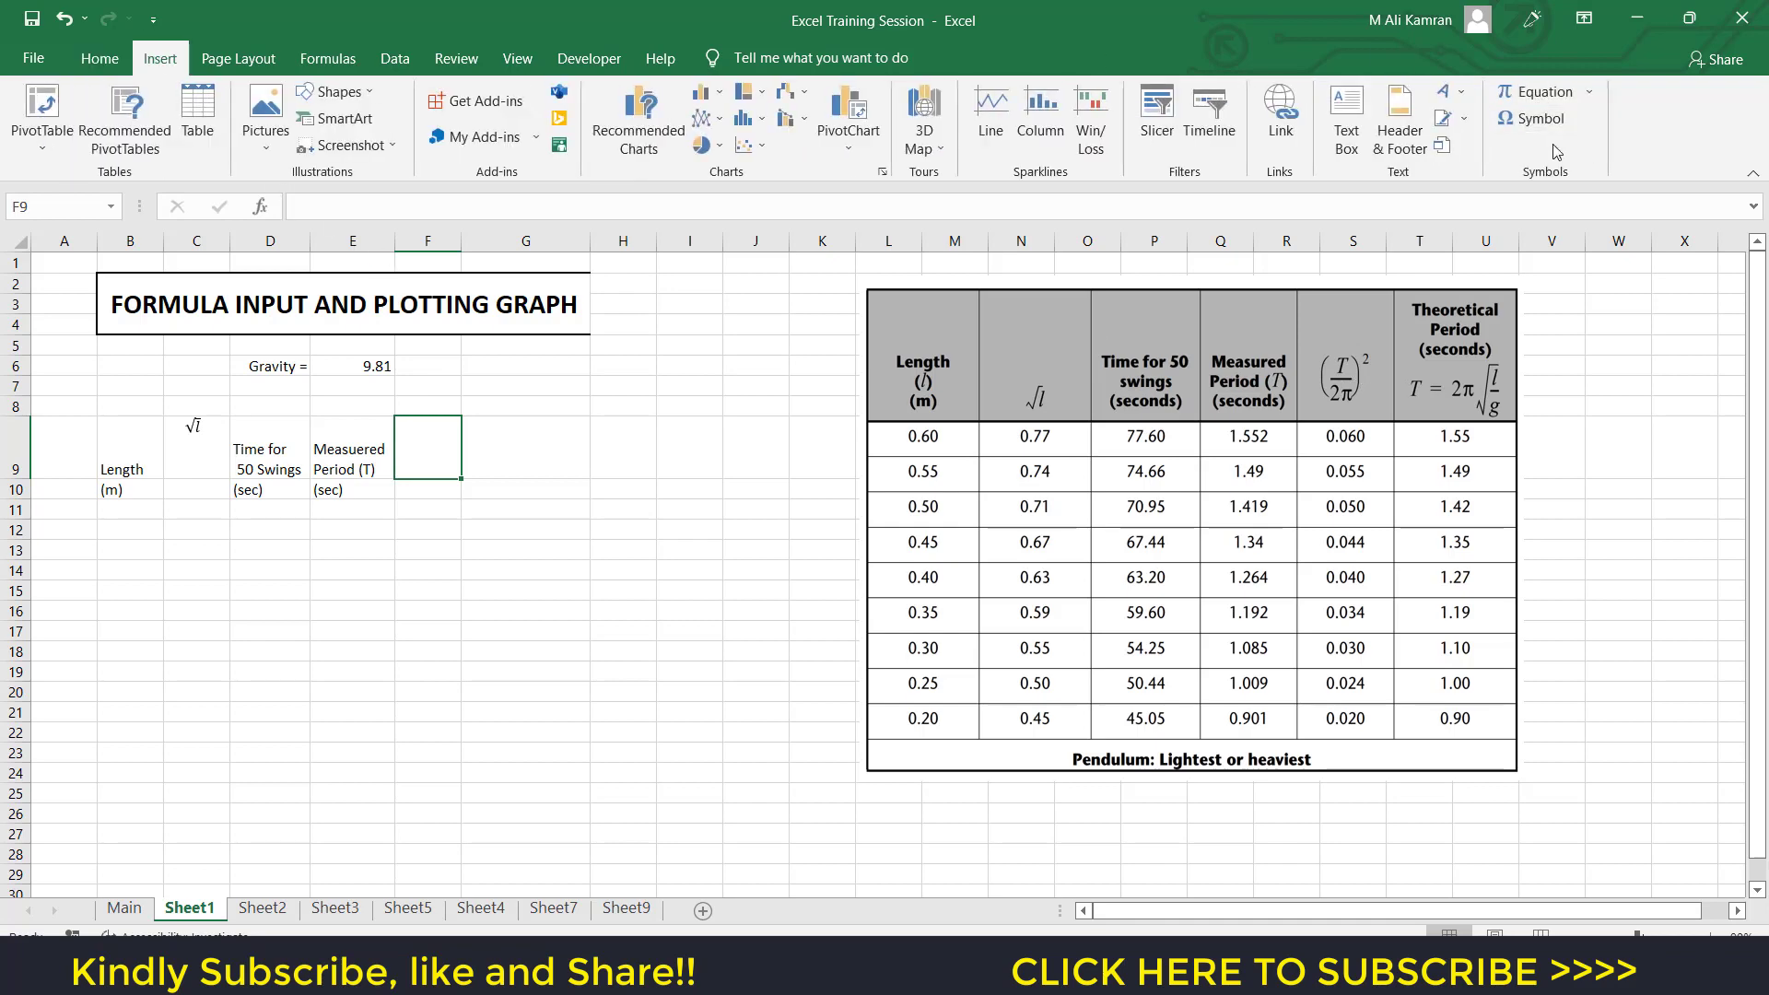
left_click(1522, 92)
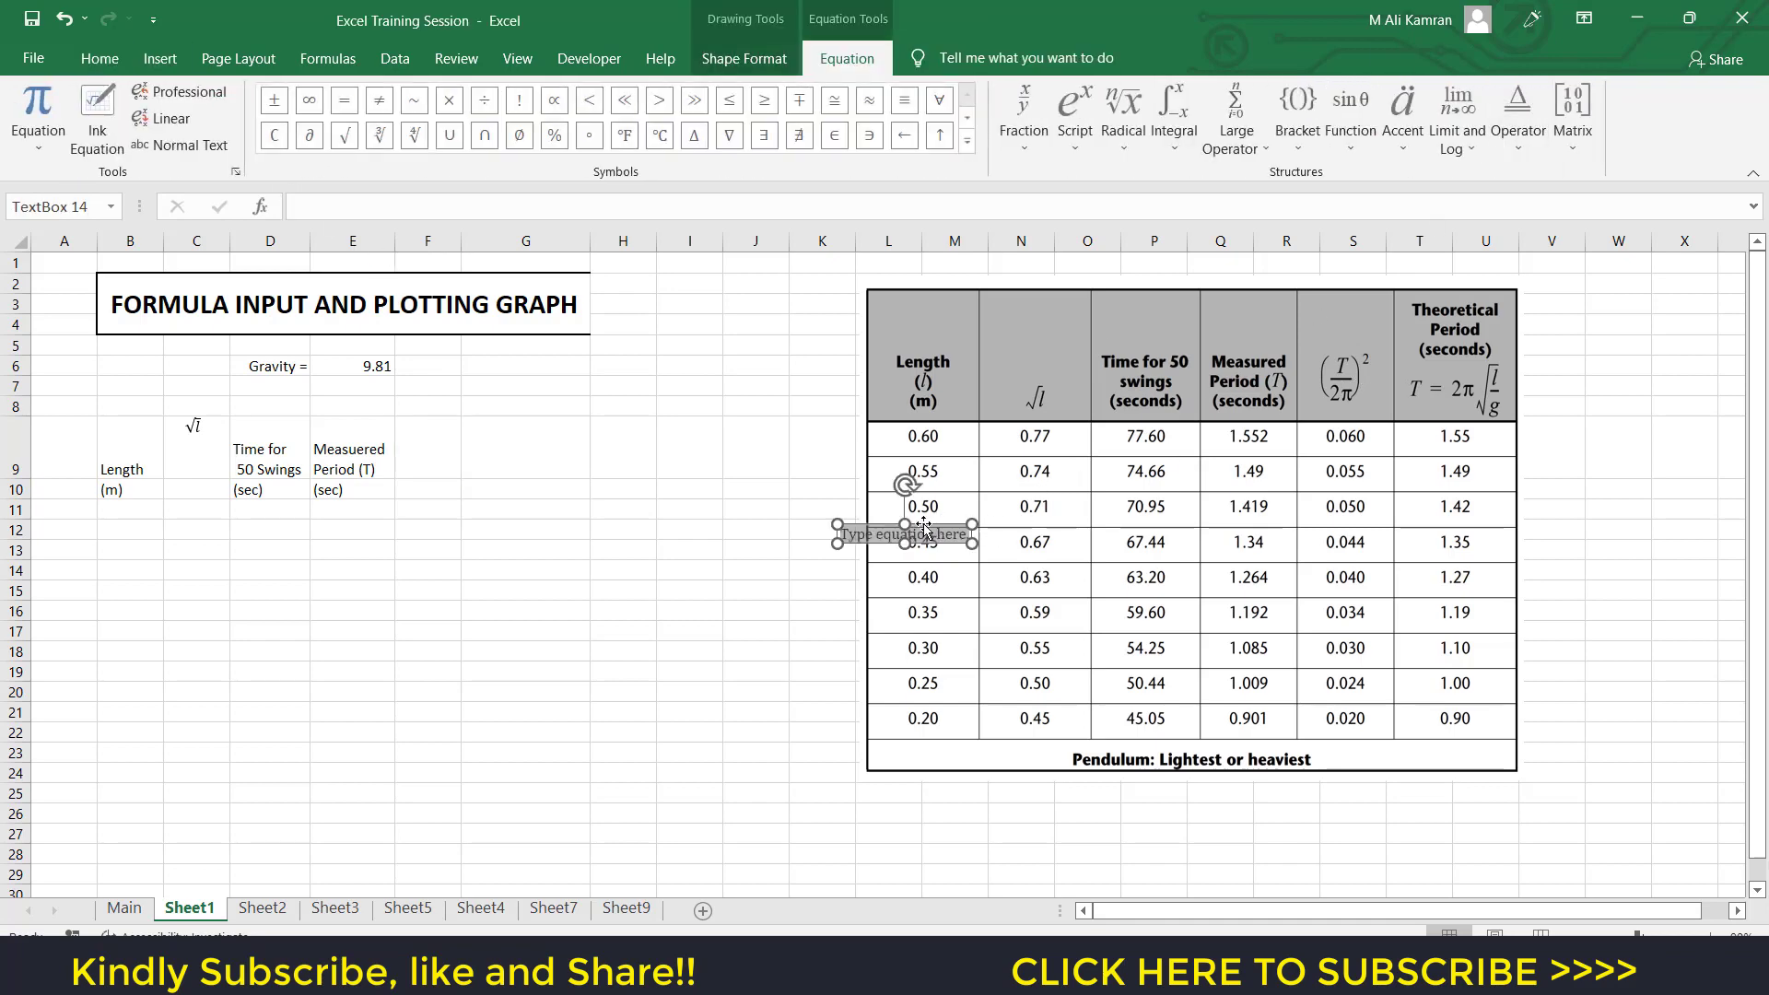
left_click_drag(793, 514, 513, 474)
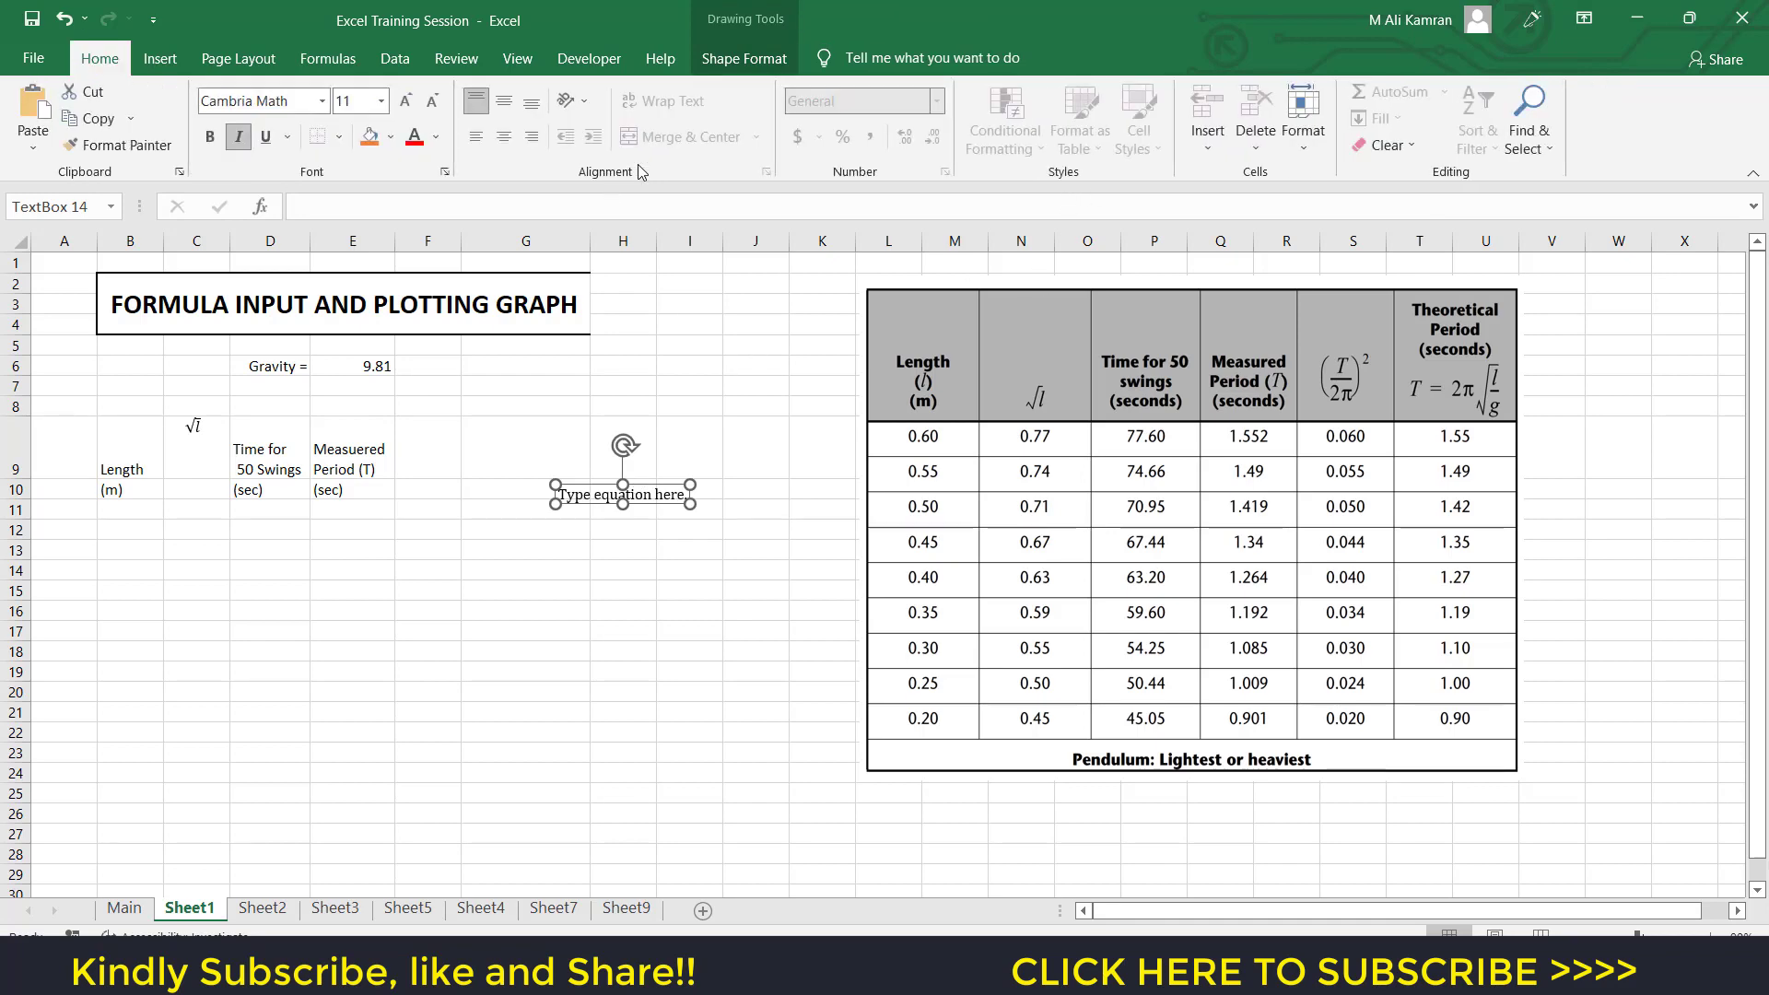
left_click(724, 61)
left_click(648, 498)
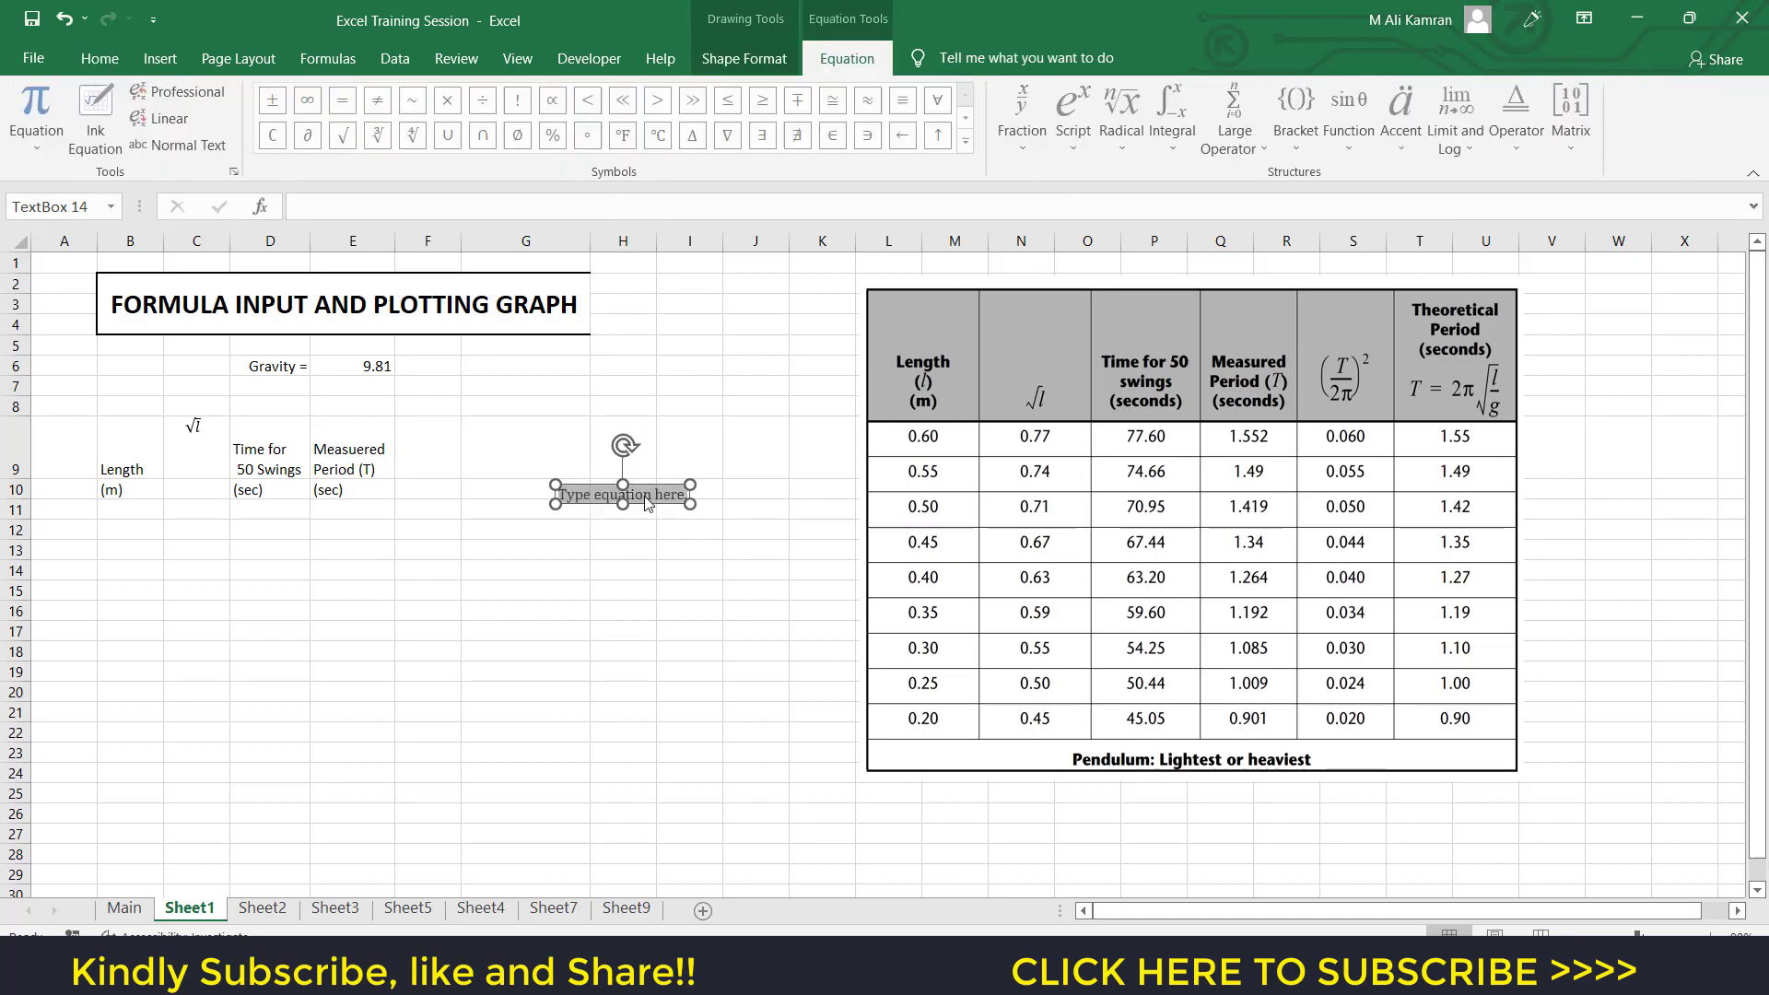
Add a superscript structure to the equation and put a pair of parentheses in its base.
left_click(1075, 111)
left_click(1101, 369)
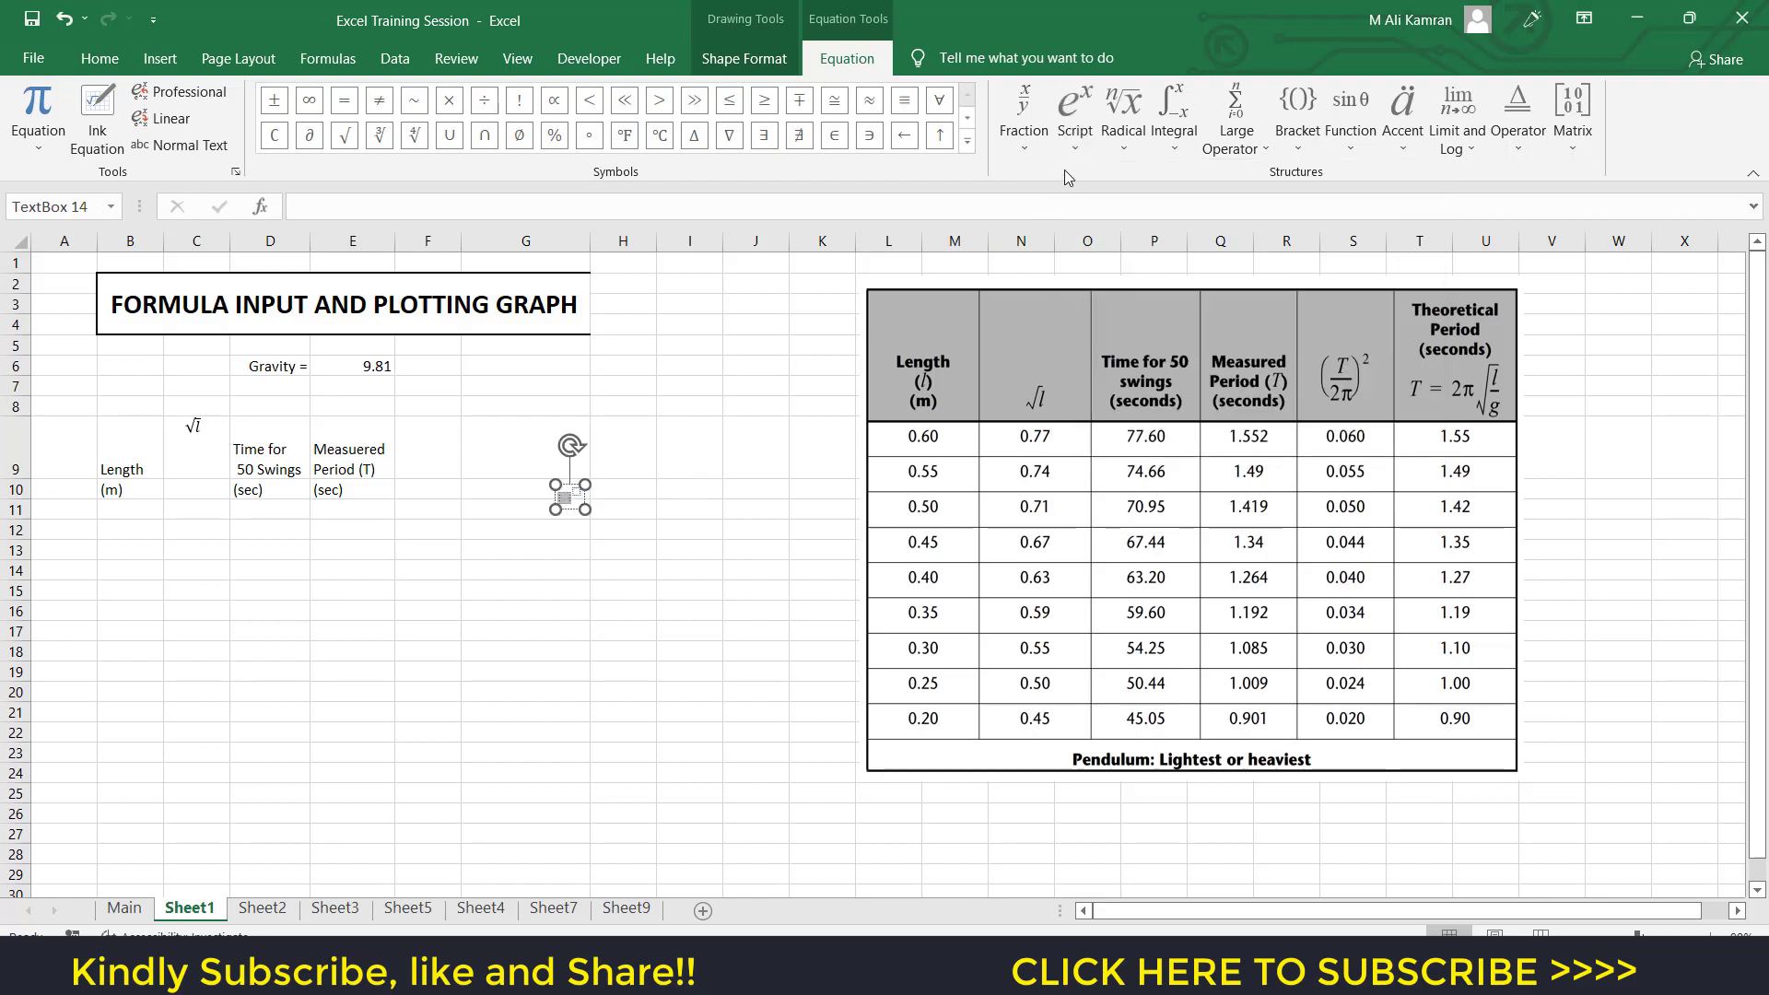
left_click(1297, 143)
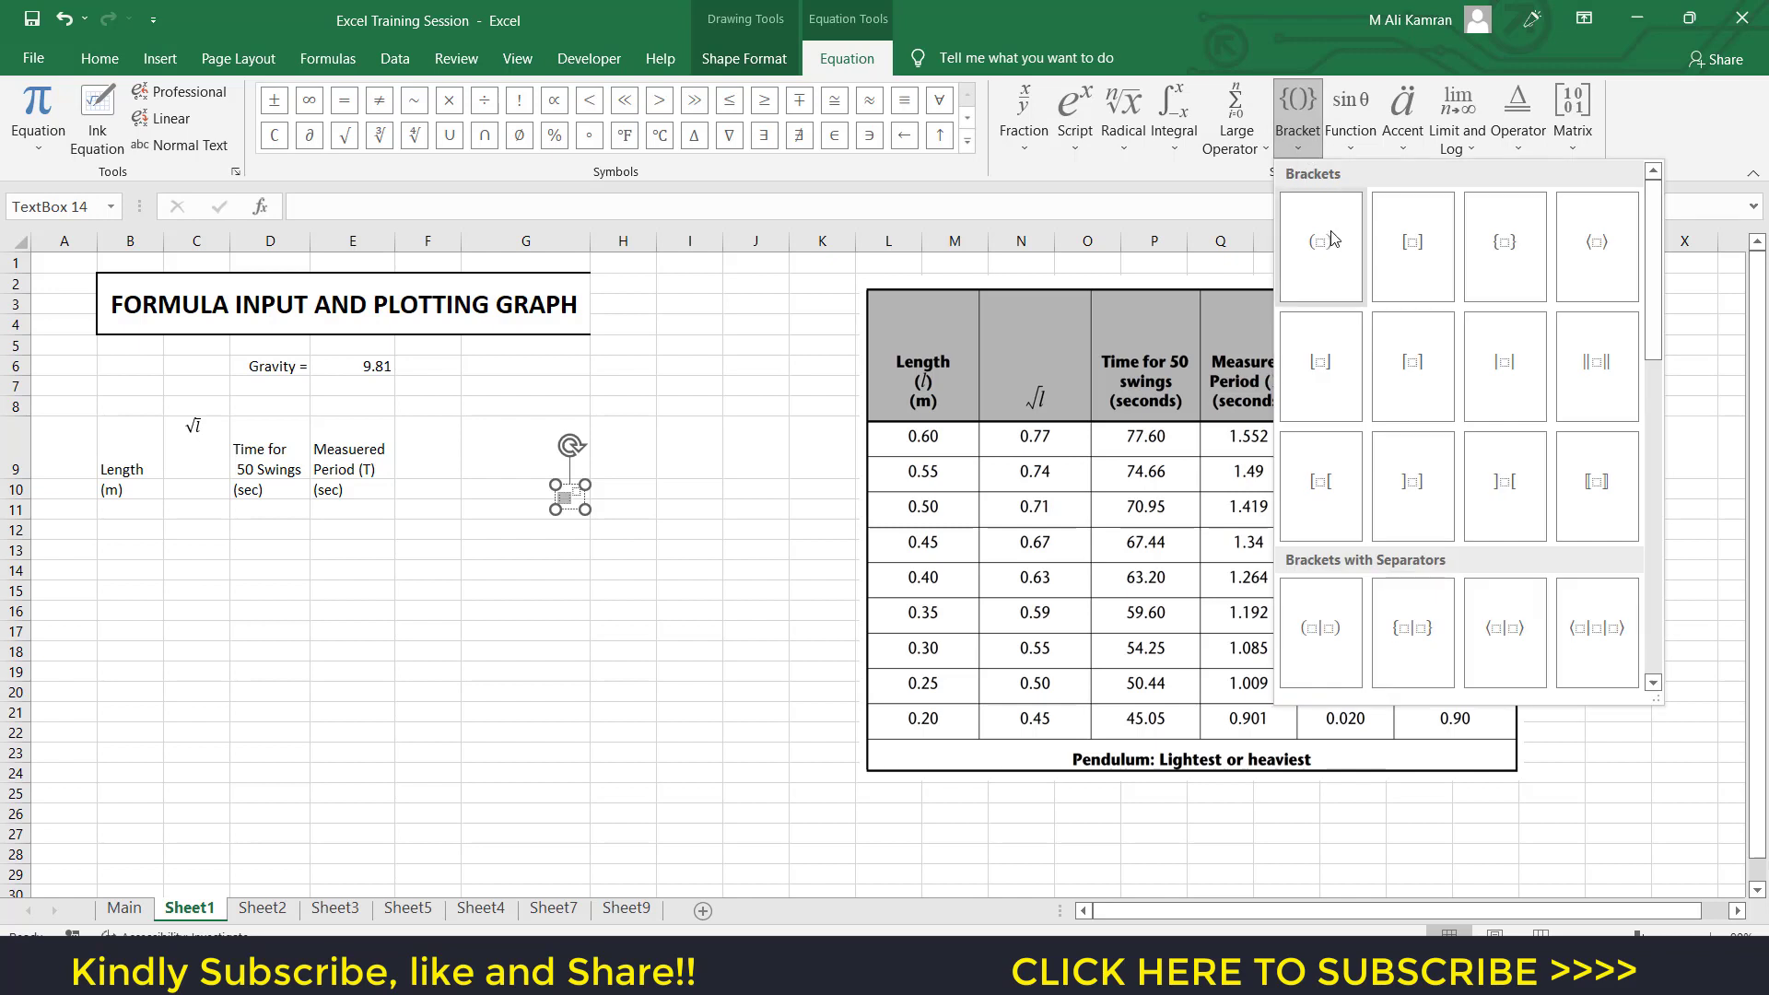
left_click(1327, 241)
left_click(575, 496)
Fill the parentheses with a stacked fraction of T over 2π and enter 2 as the exponent.
left_click(1025, 129)
left_click(1057, 253)
left_click(574, 498)
type("T")
key("Down")
type("2")
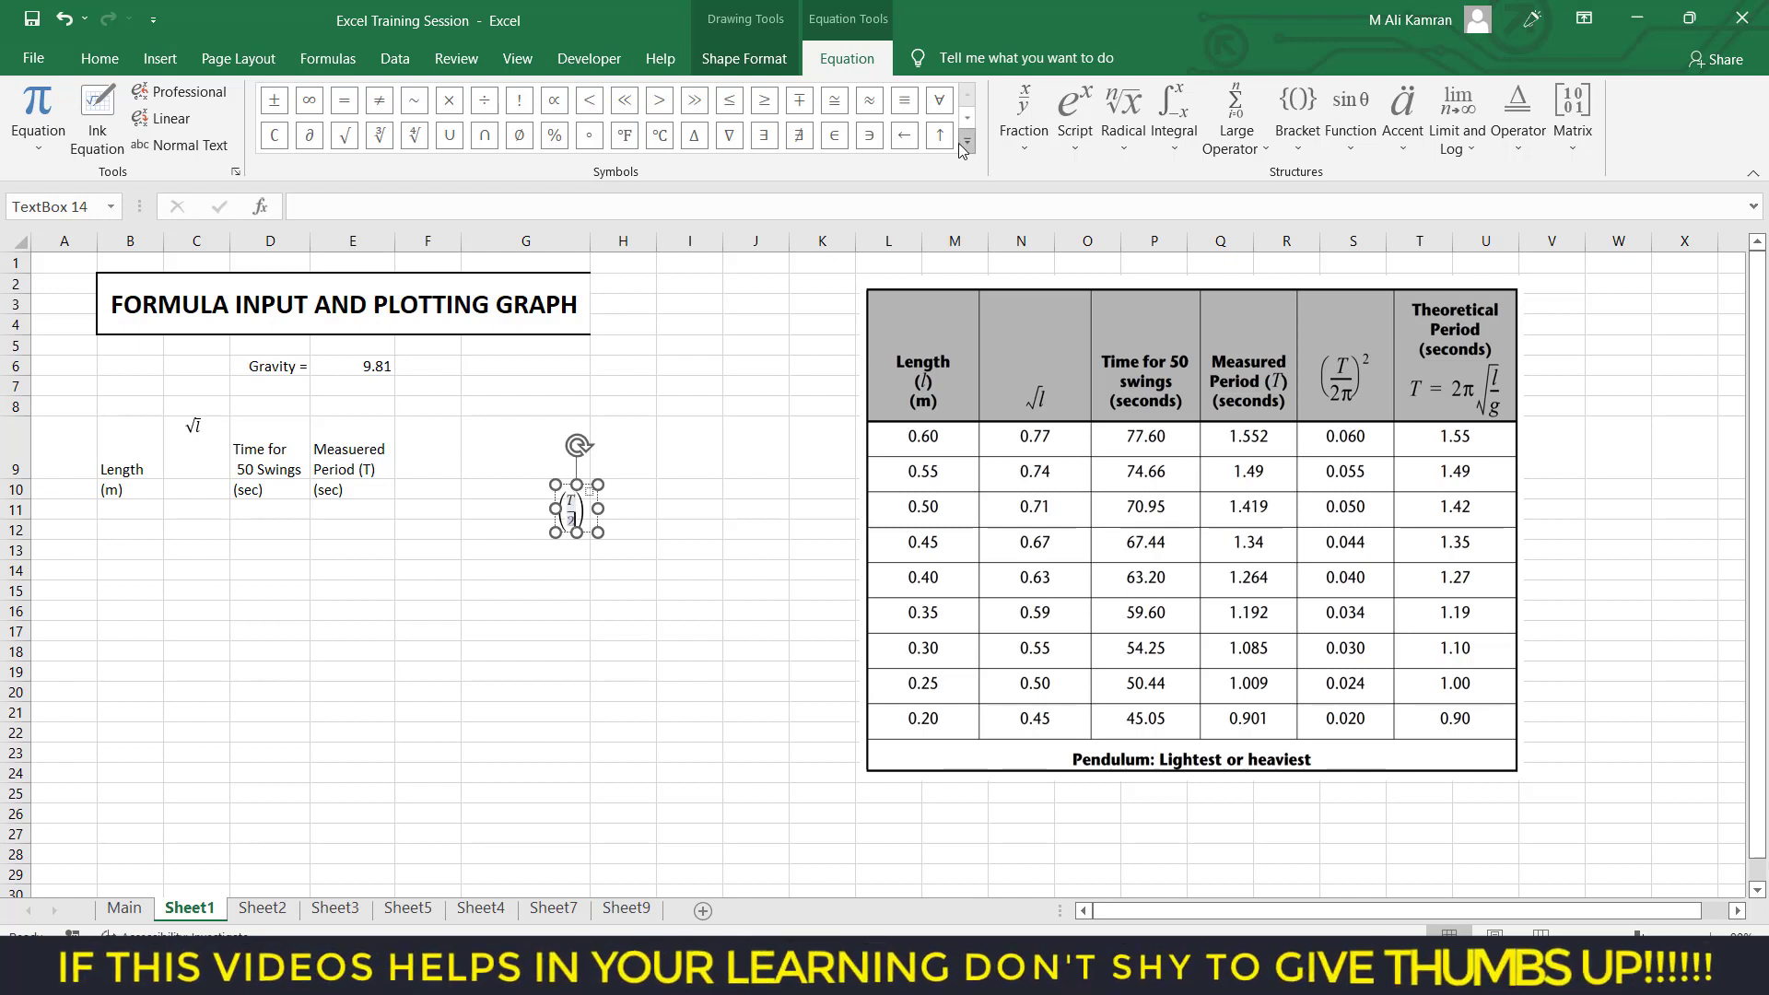
left_click(966, 143)
left_click(833, 226)
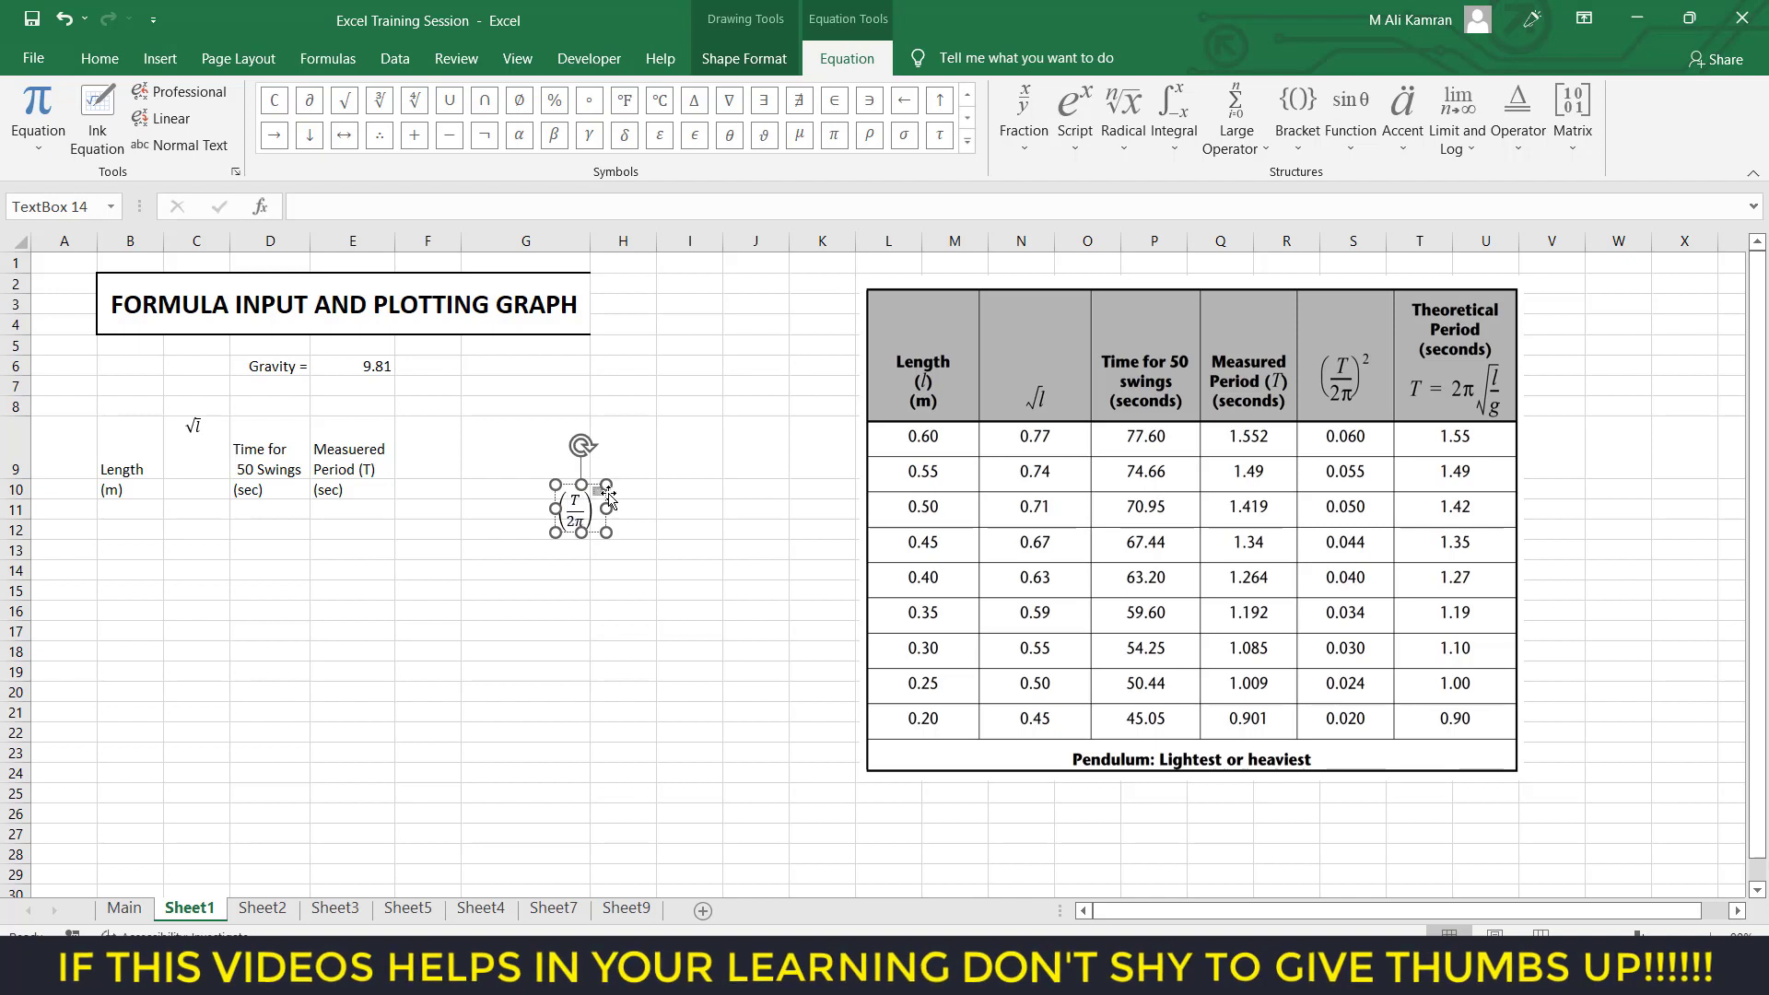
type("2")
left_click(688, 529)
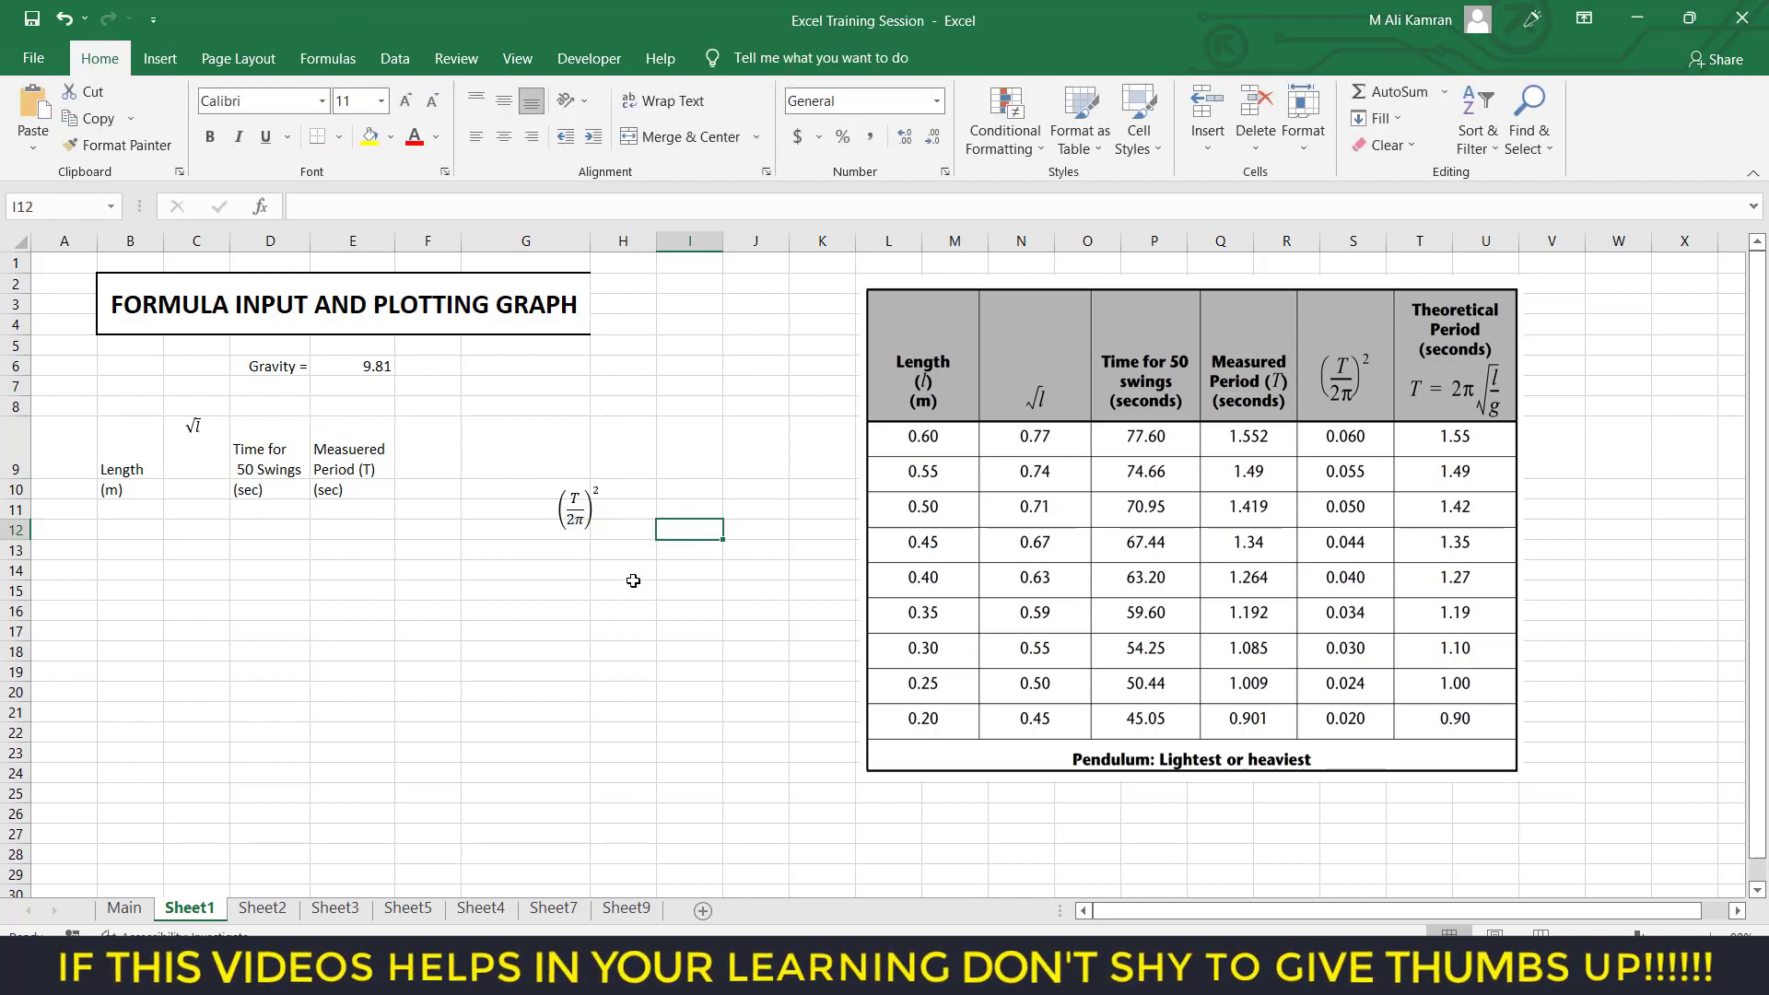
Move the (T/2π)² equation box into cell F9 beside the Measured Period heading.
left_click(589, 498)
left_click_drag(595, 490, 442, 428)
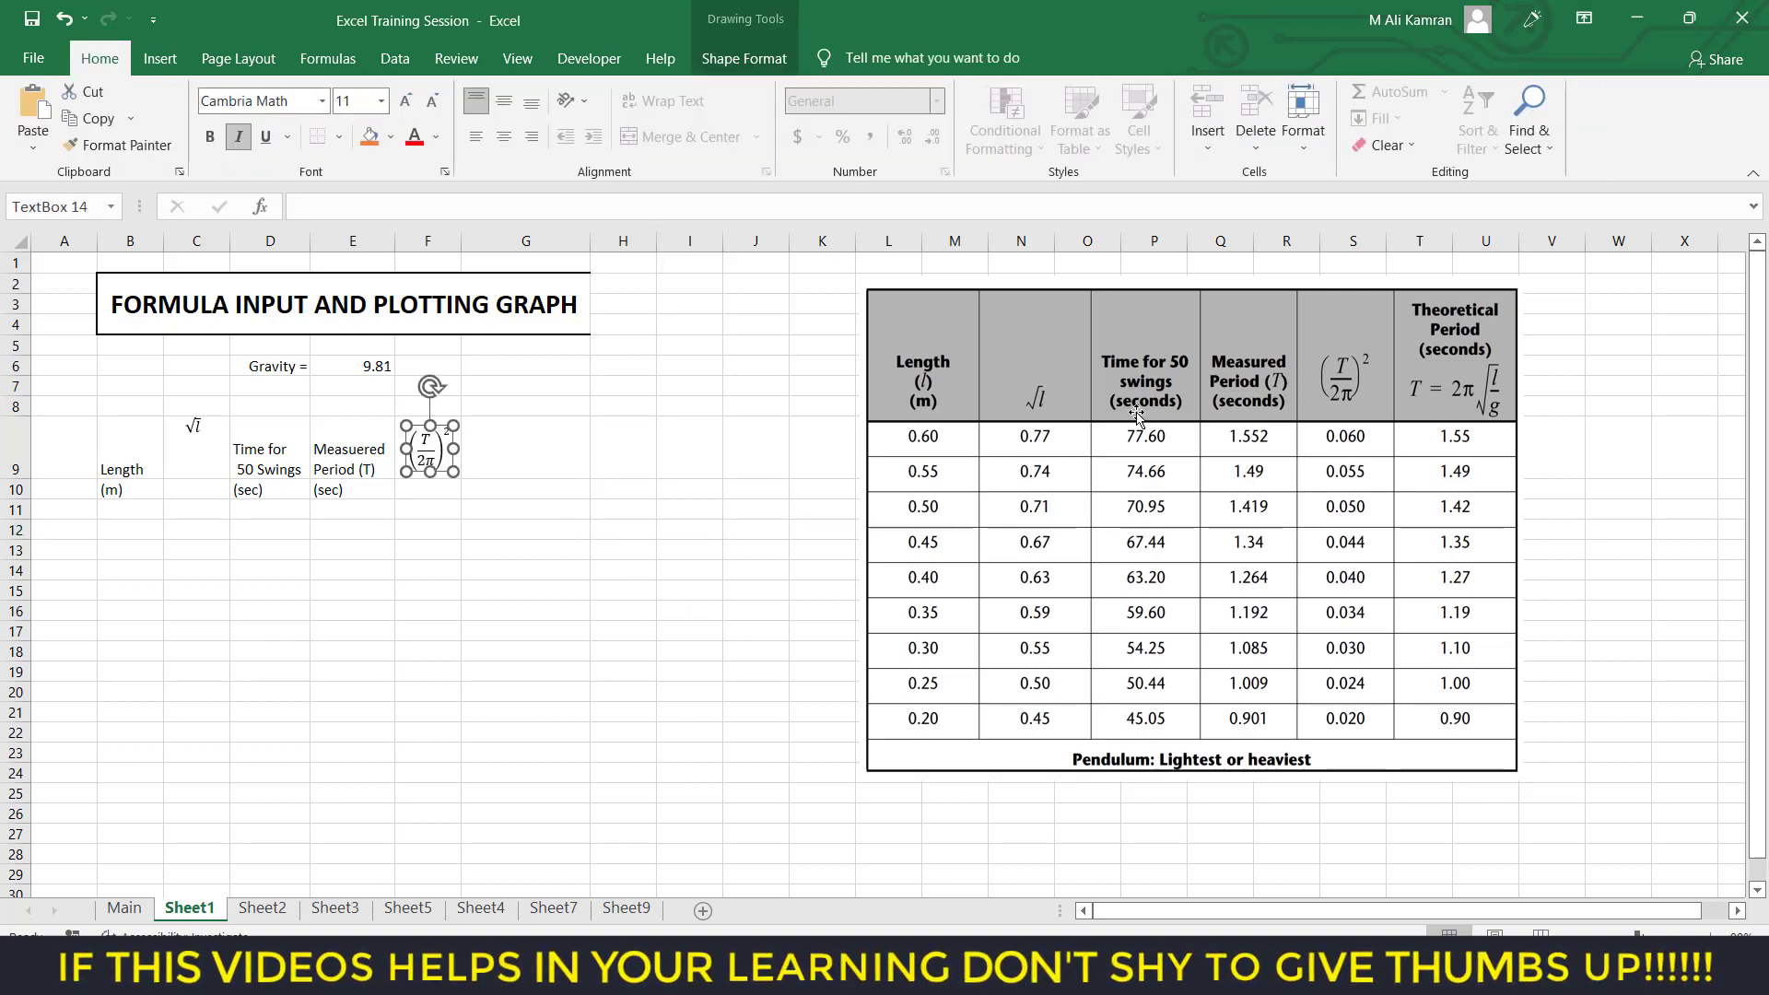
left_click(611, 522)
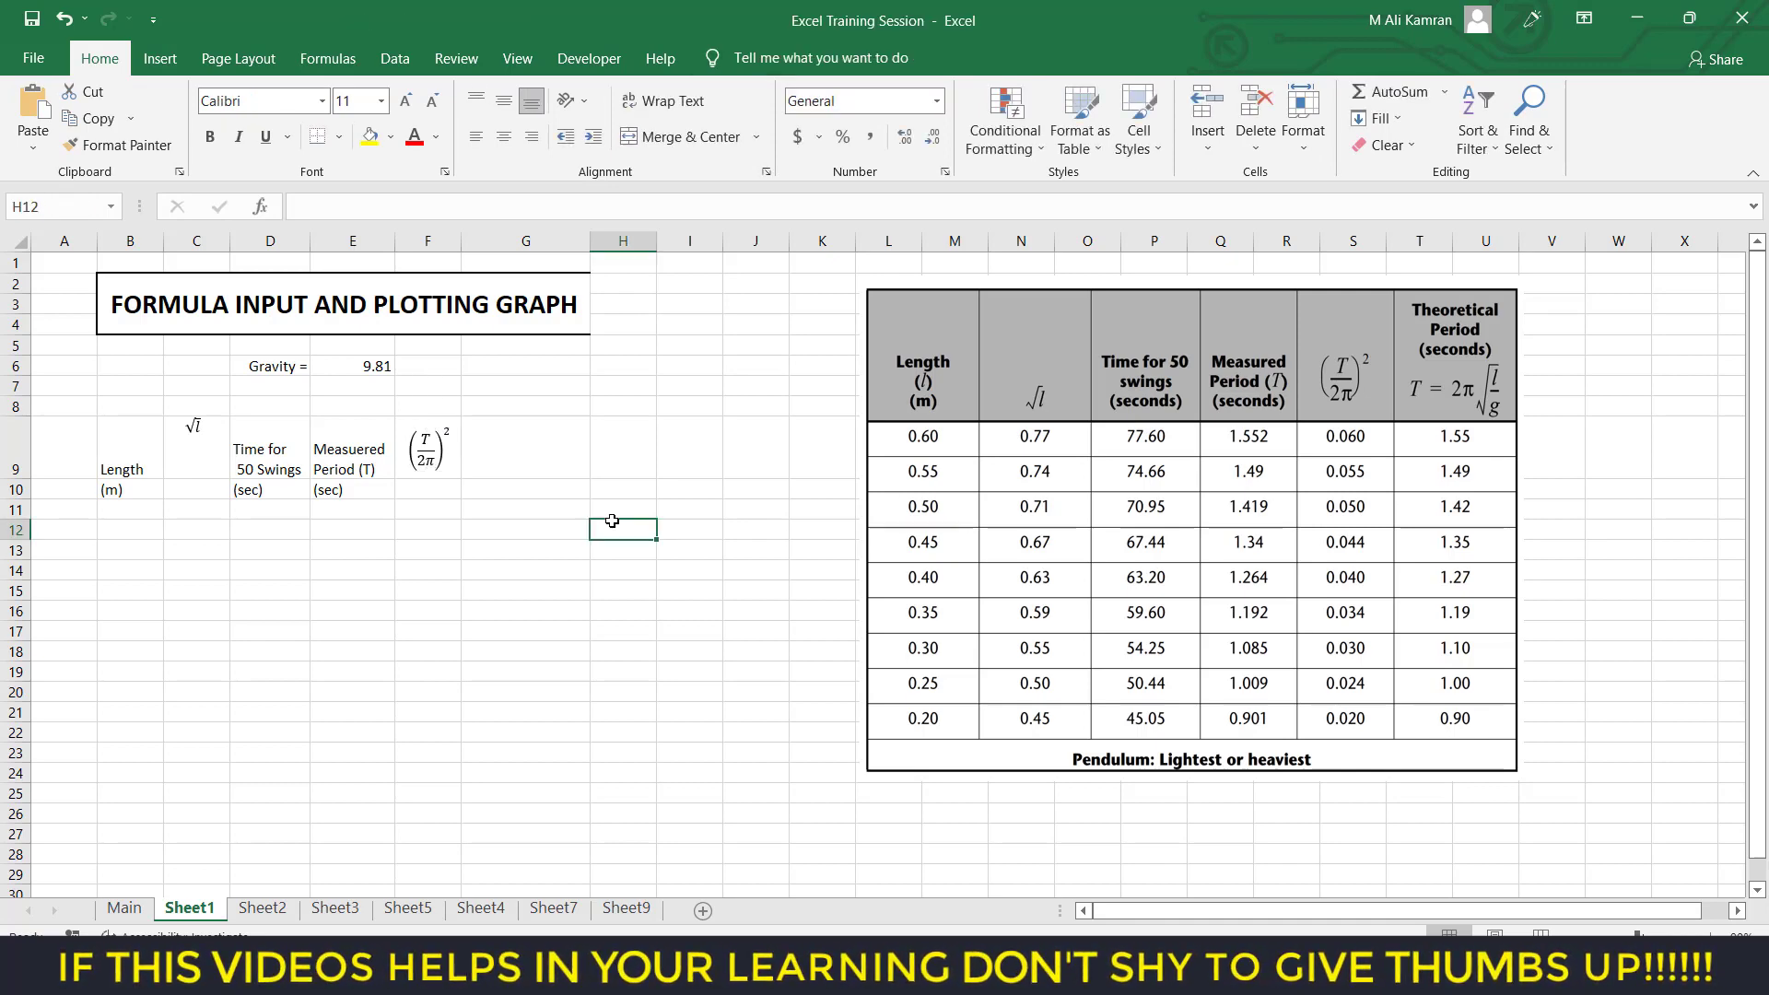
Move the √l equation box down within cell C9 to line up with the neighbouring headings.
left_click(199, 428)
left_click_drag(194, 422, 197, 452)
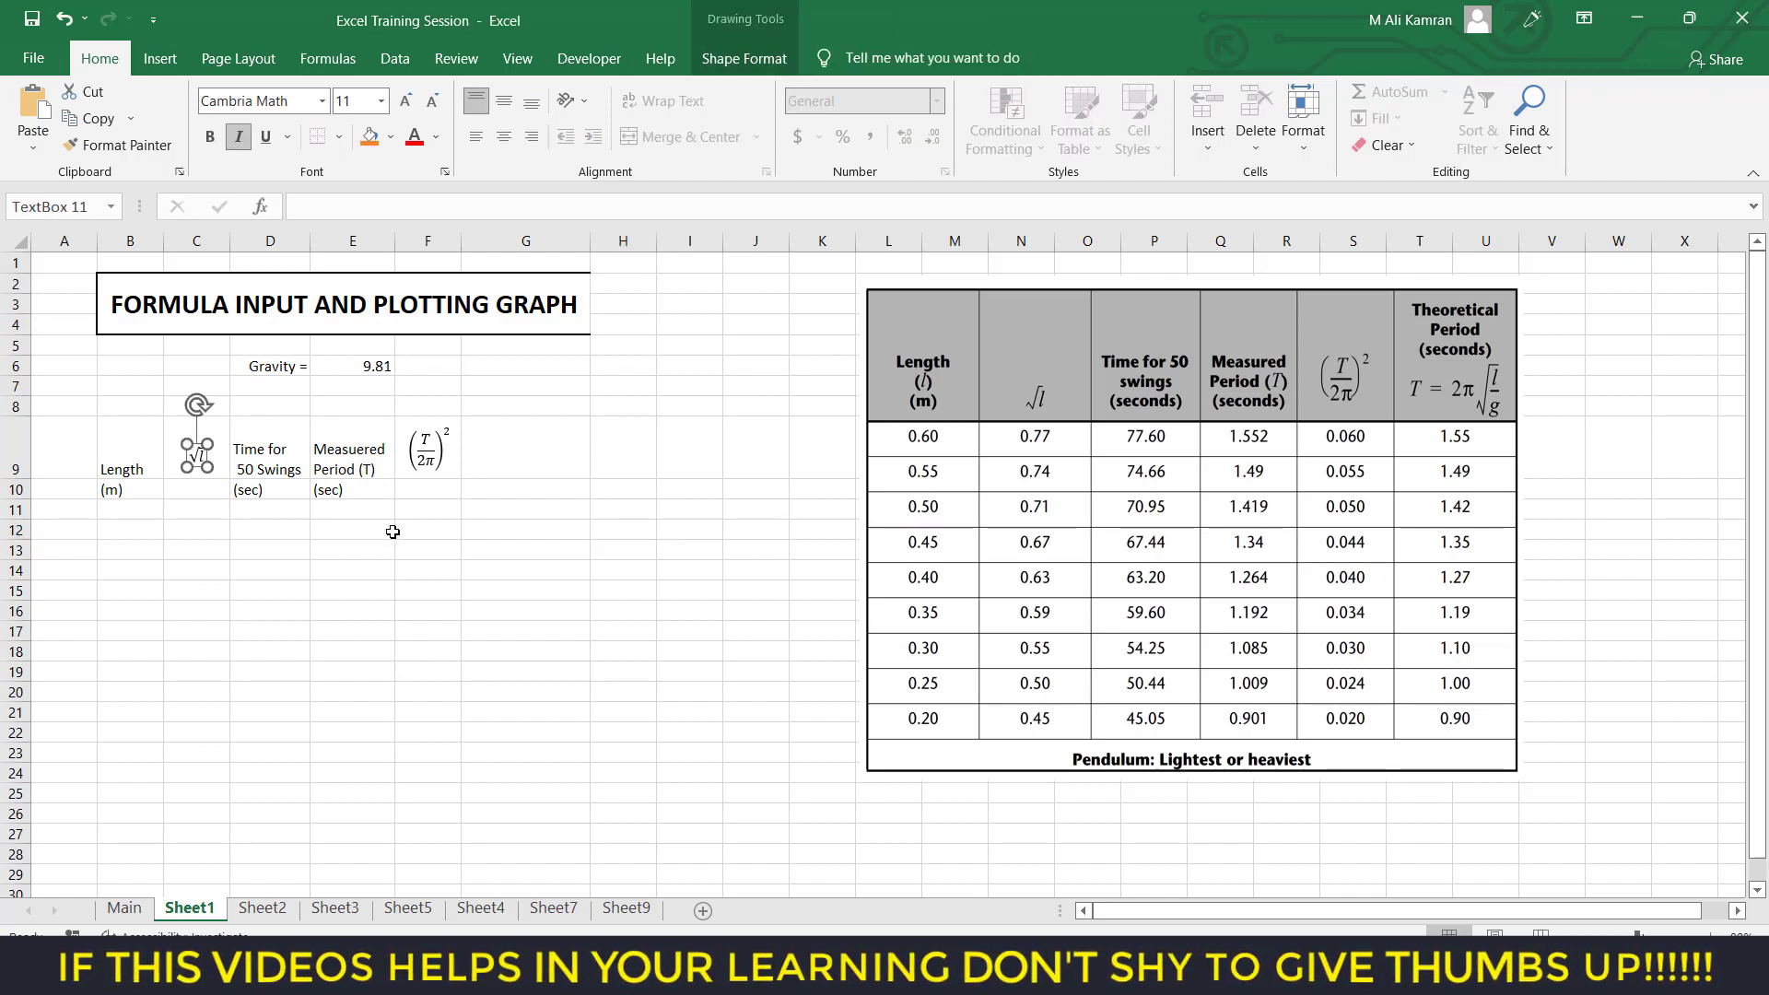
left_click(473, 535)
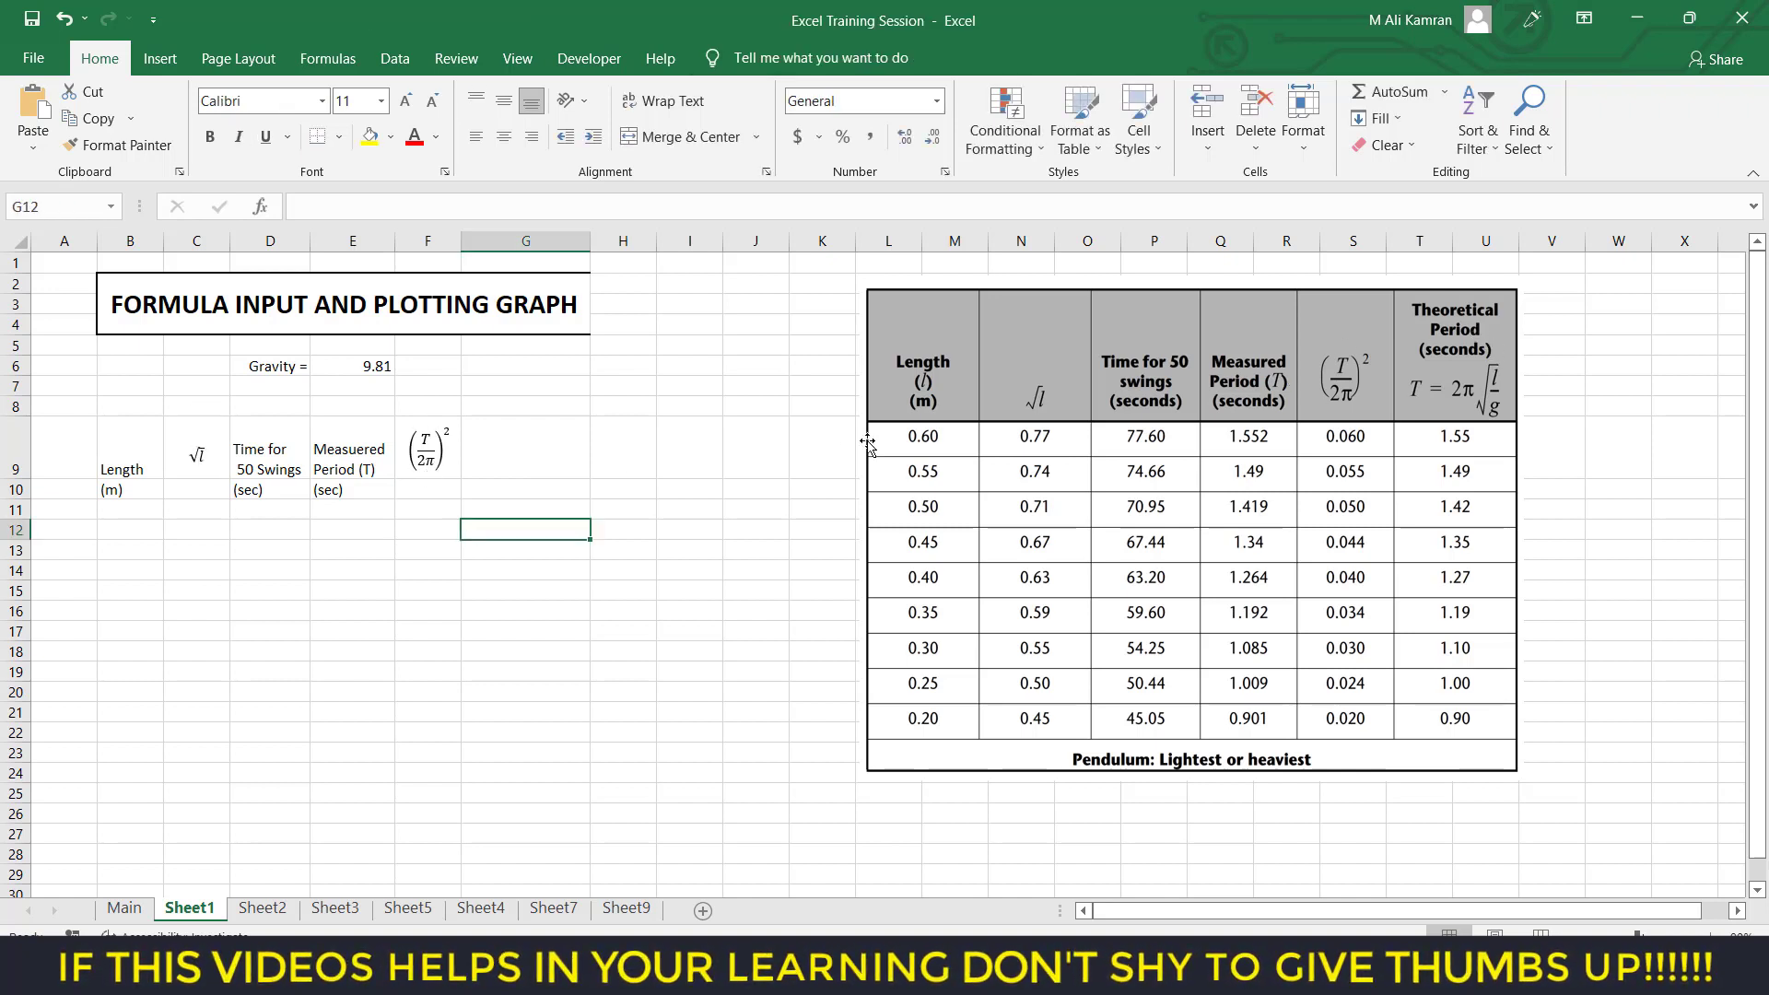
Enter the heading "Theoratical Period" in cell G9 and align it to the top of the cell.
left_click(504, 447)
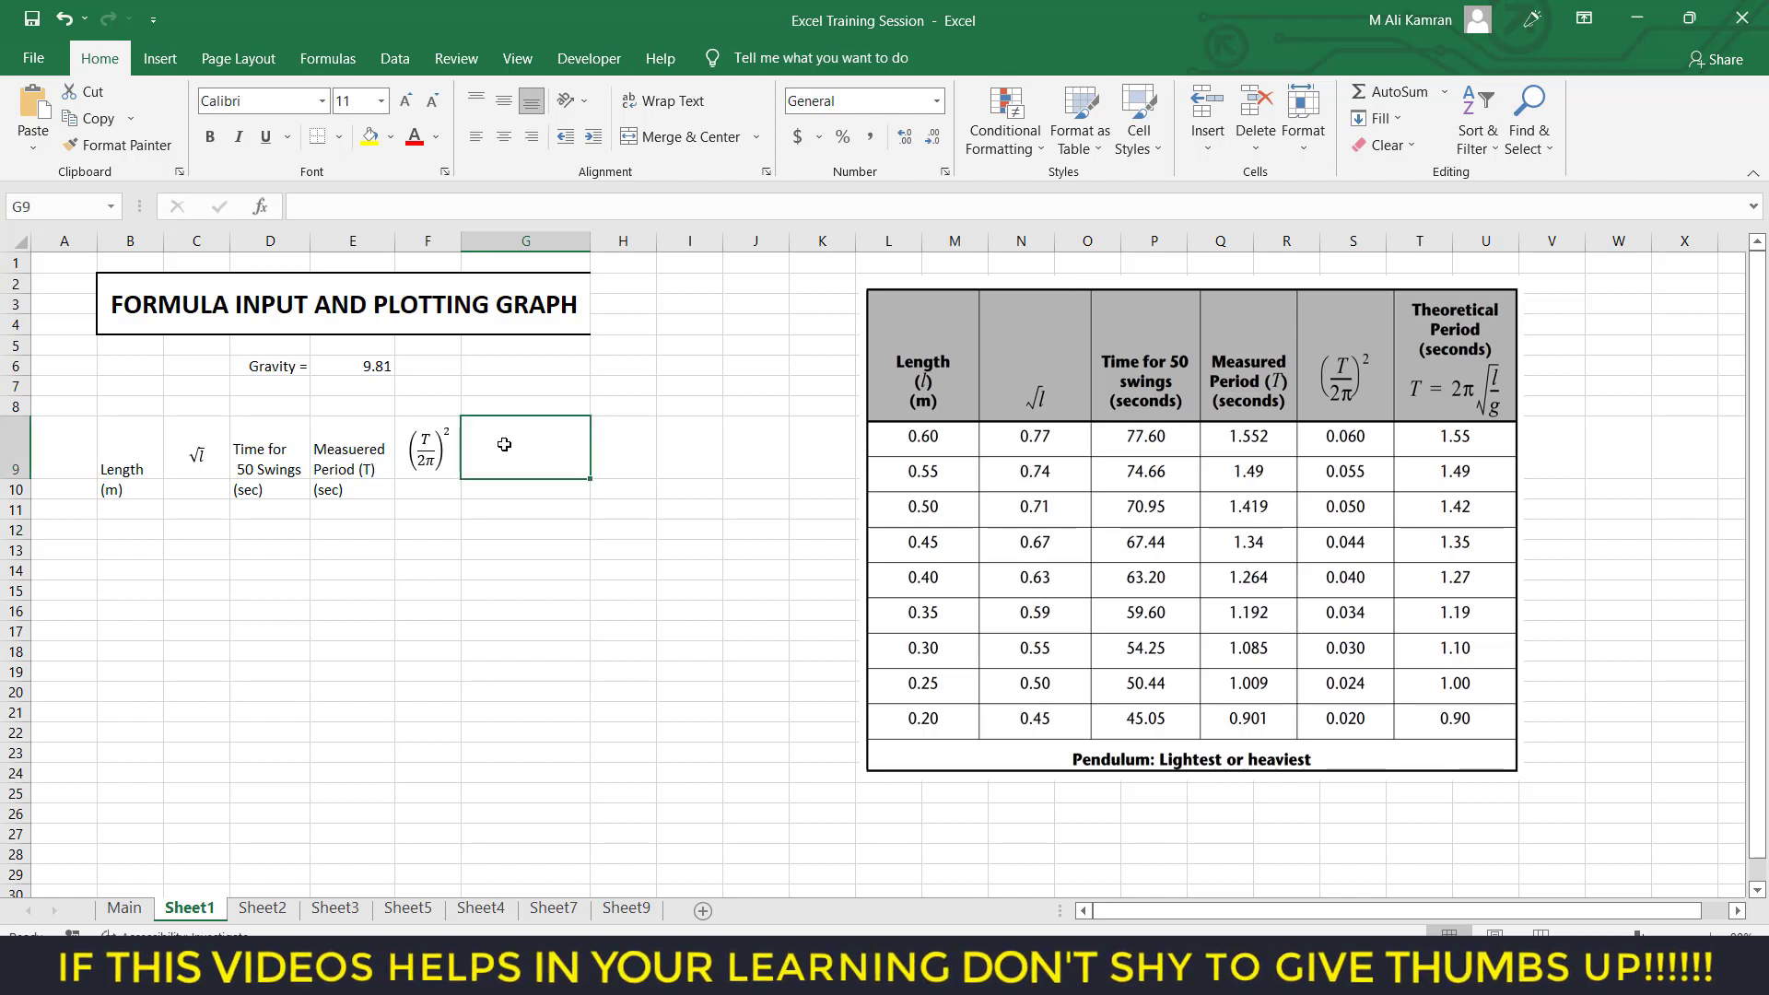
type("Theorati")
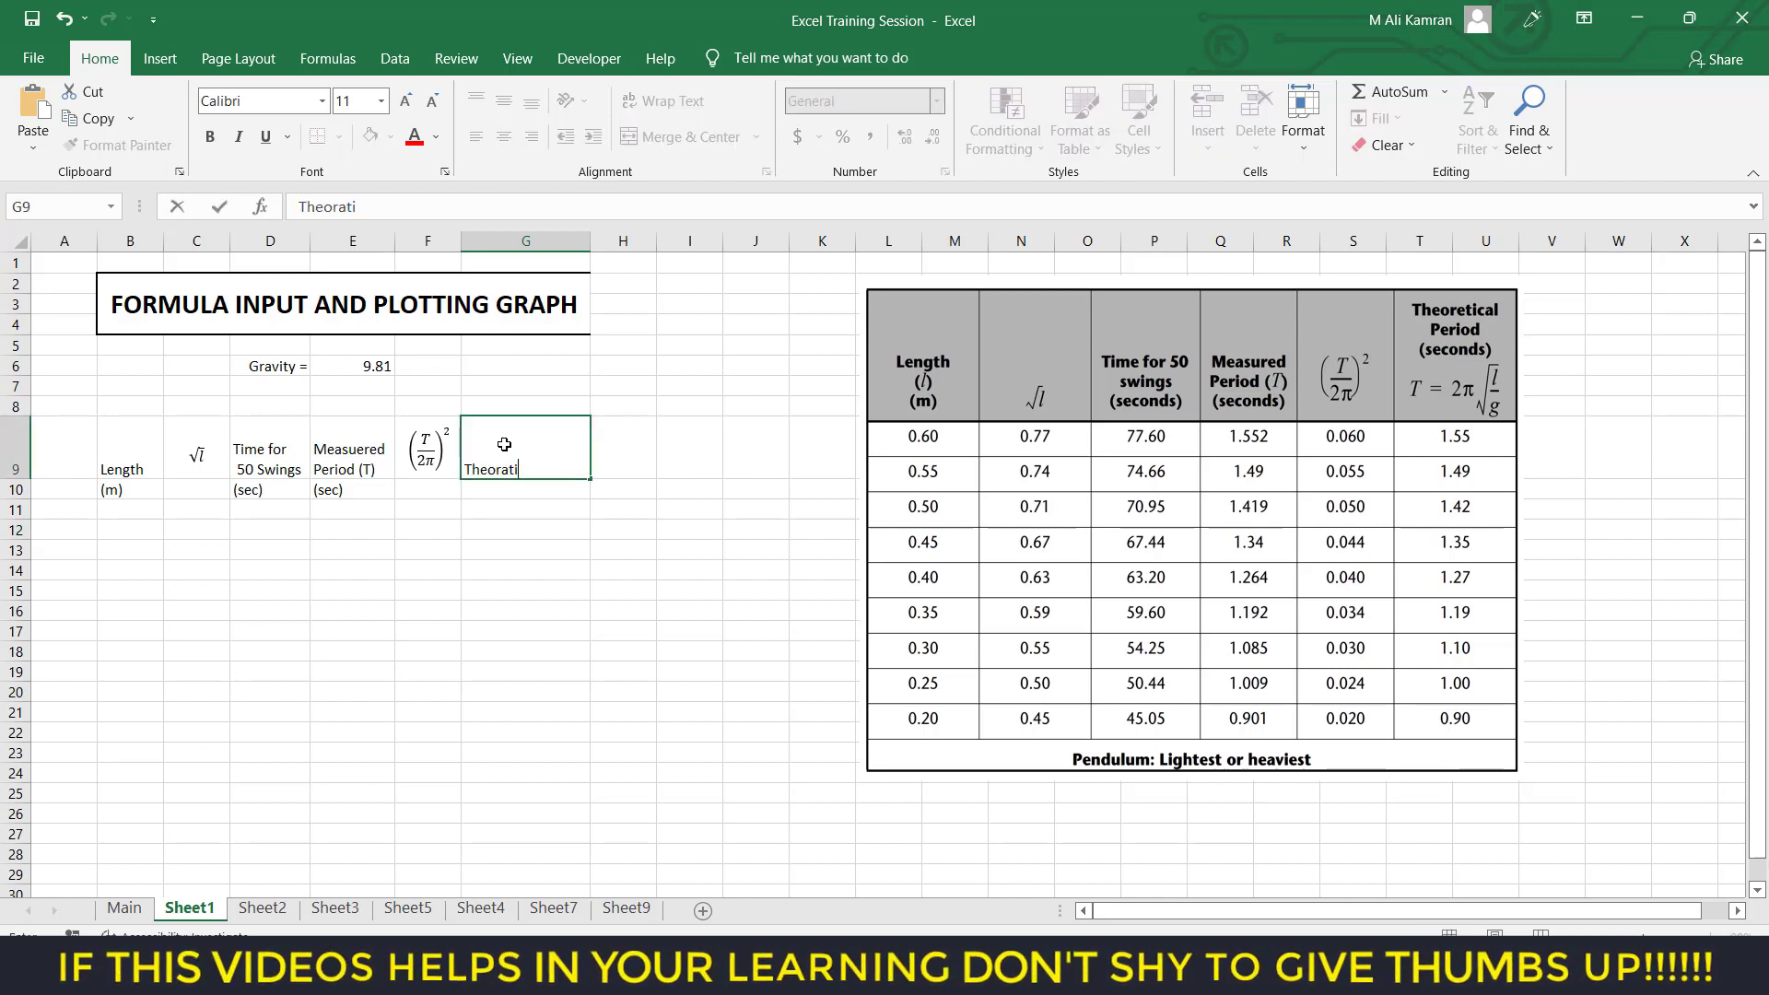
type("cal Period")
left_click(663, 551)
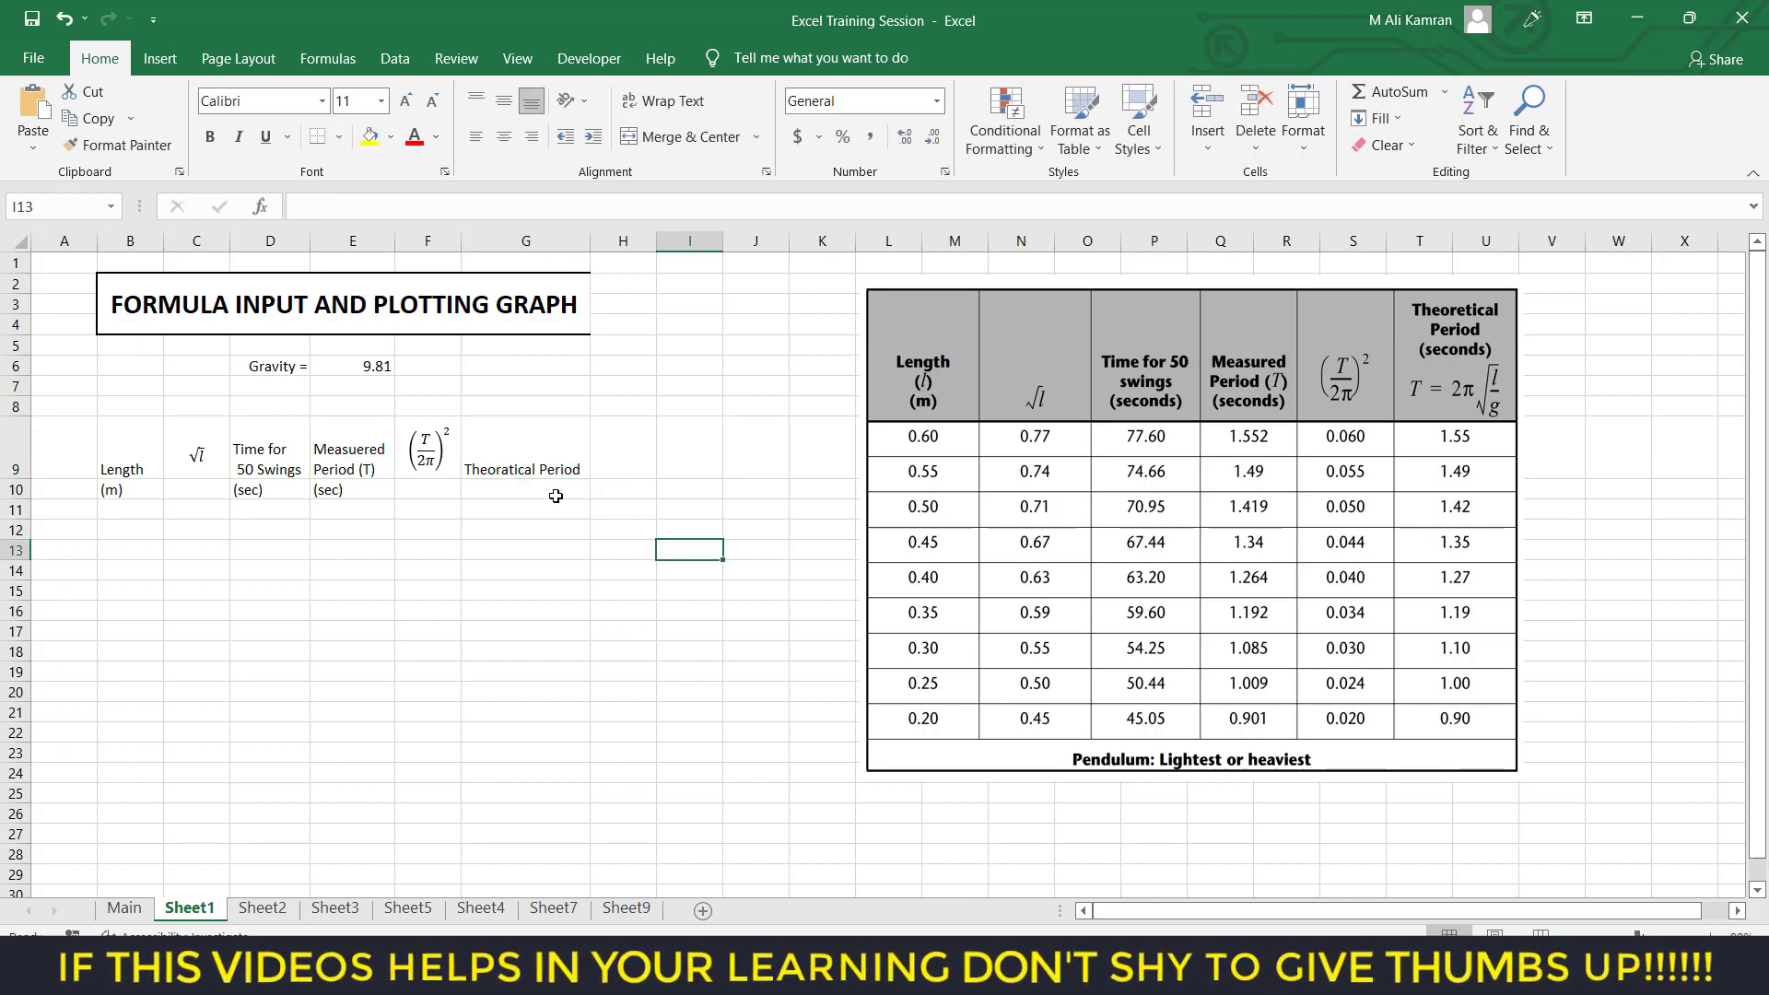
left_click(530, 474)
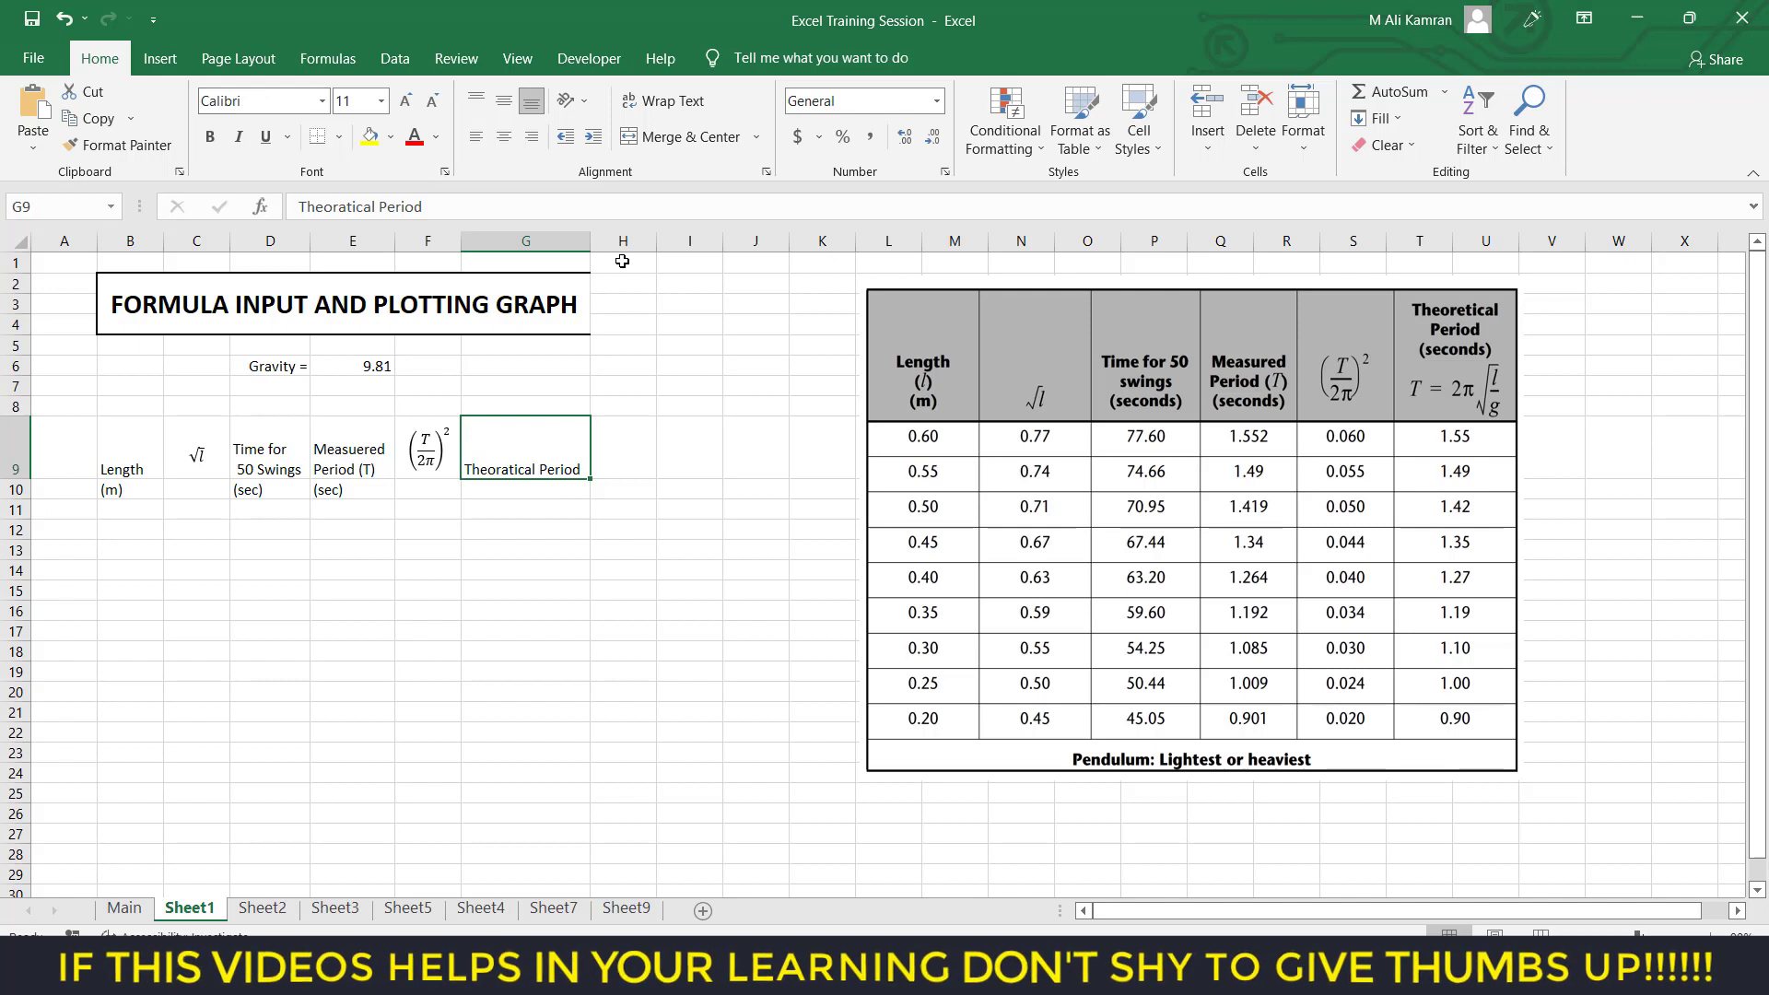
left_click(476, 99)
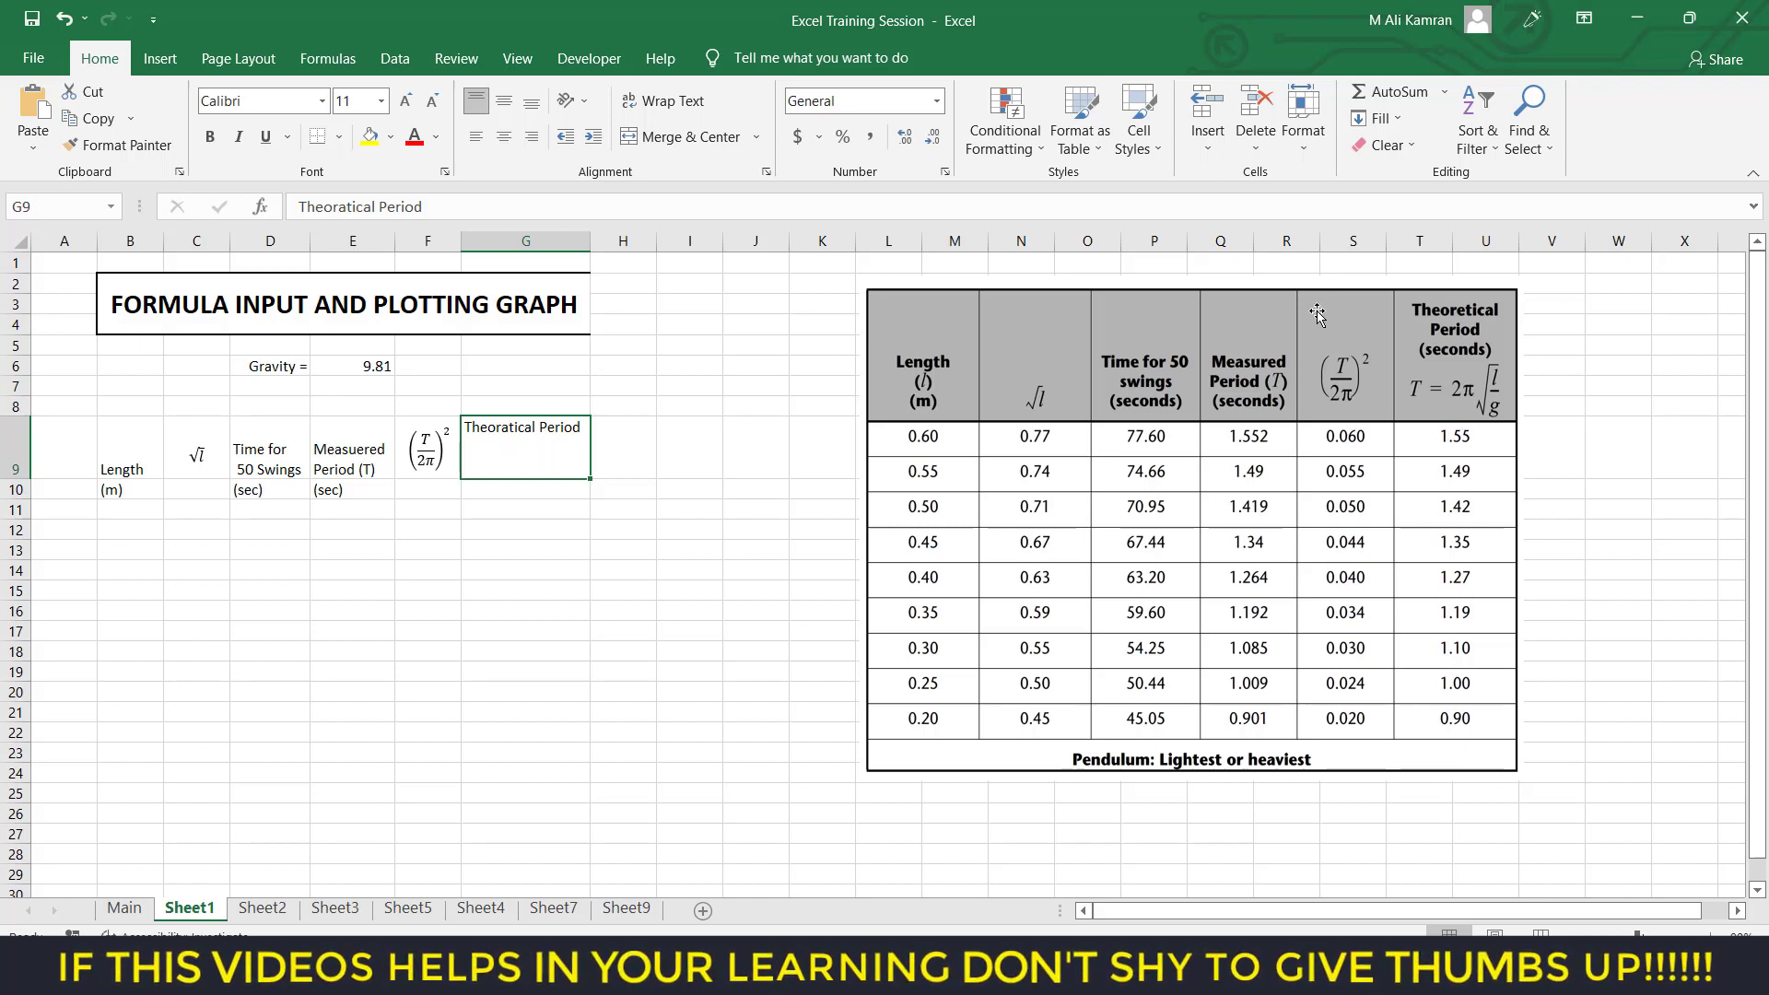
Insert another blank equation box and place it in row 9 beside the Theoratical Period heading, over columns H to J.
left_click(160, 59)
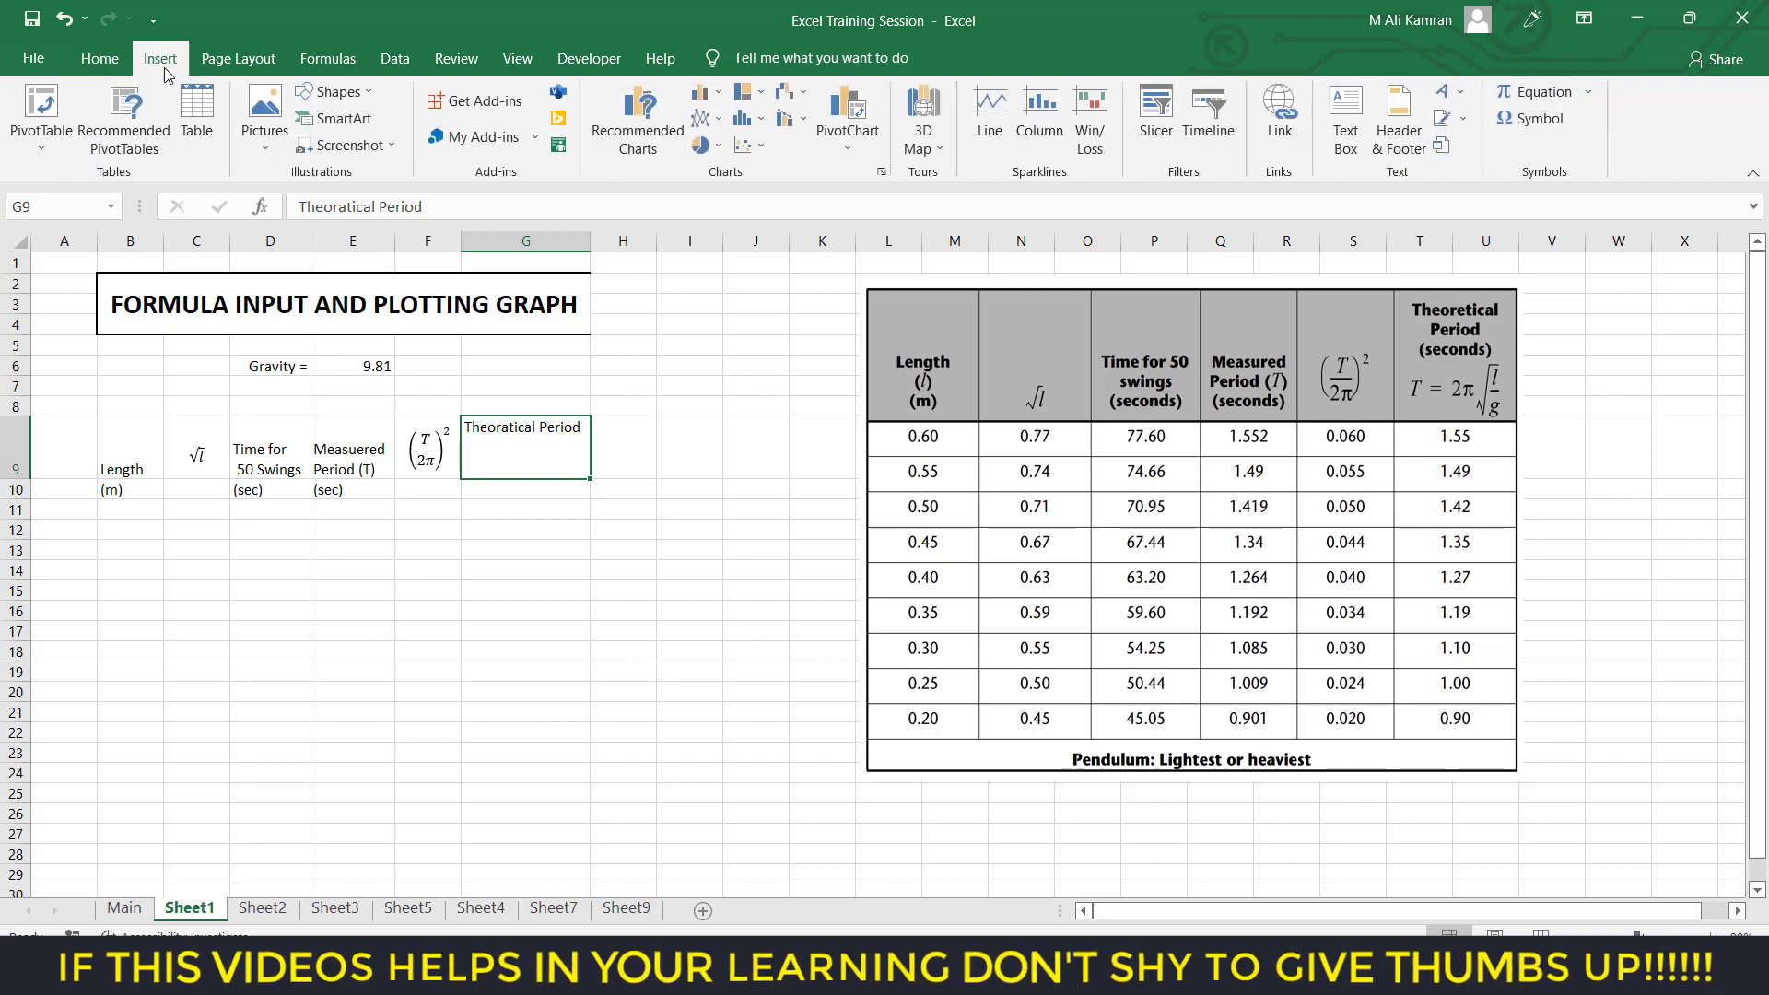
left_click(1545, 93)
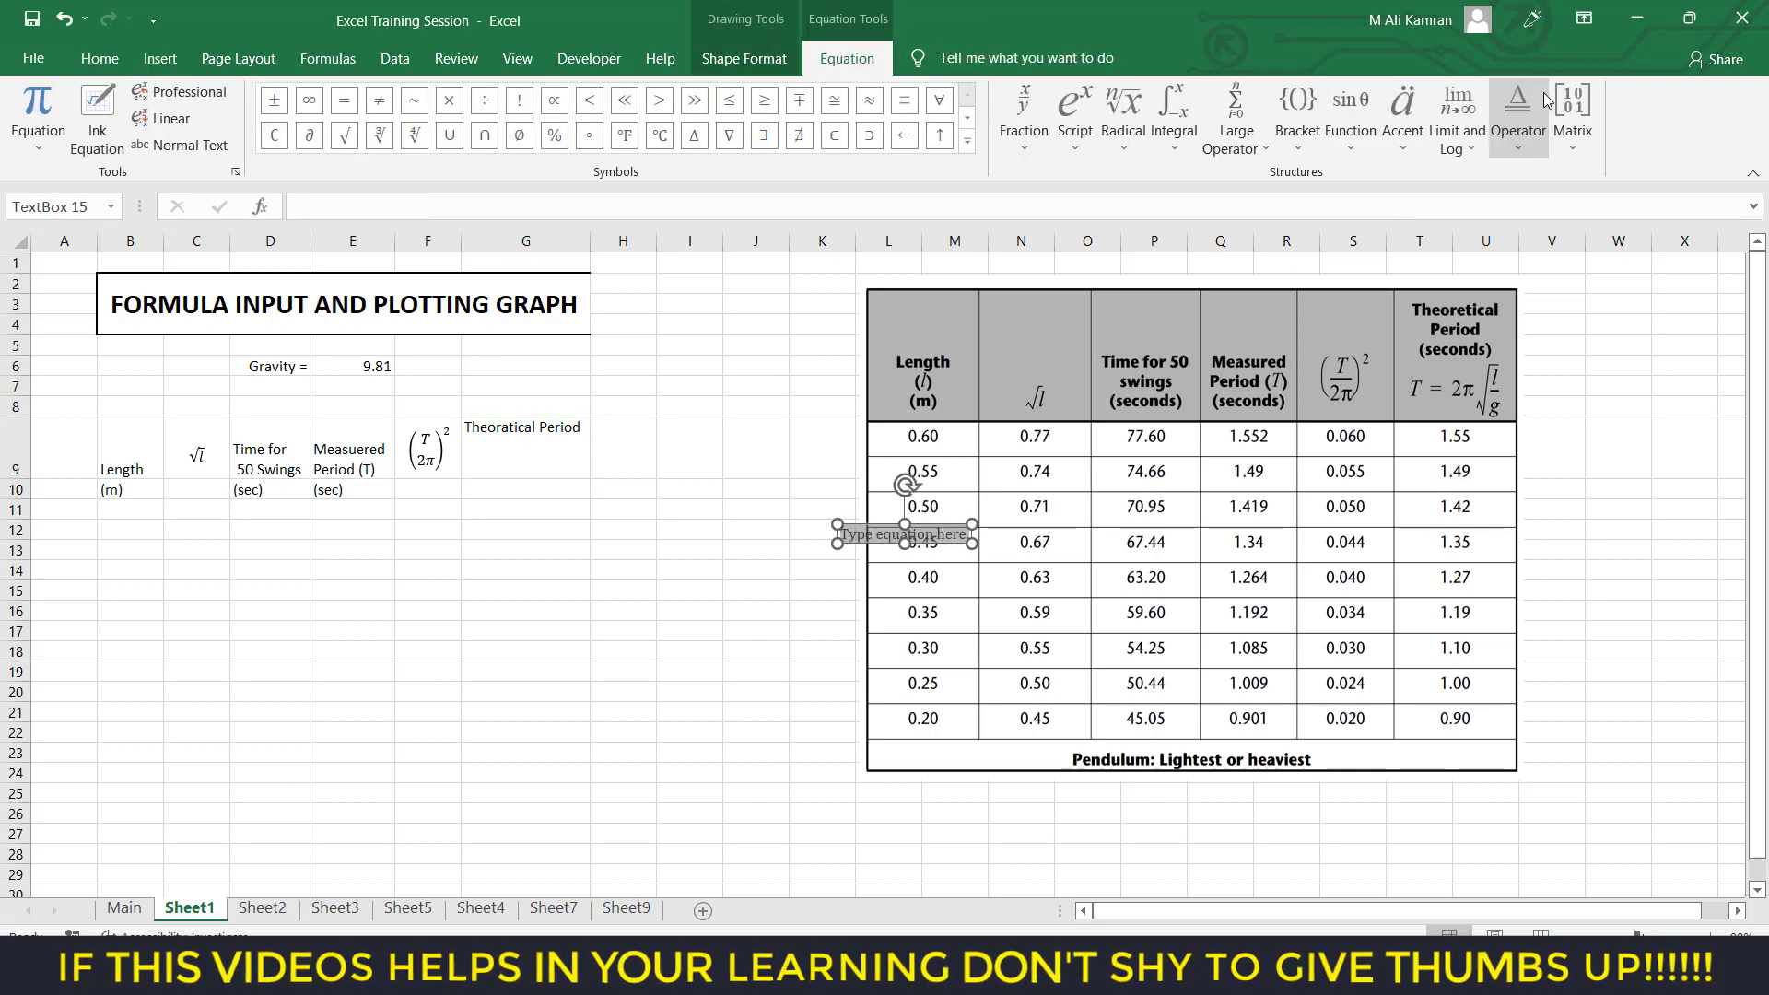
left_click_drag(892, 521, 673, 448)
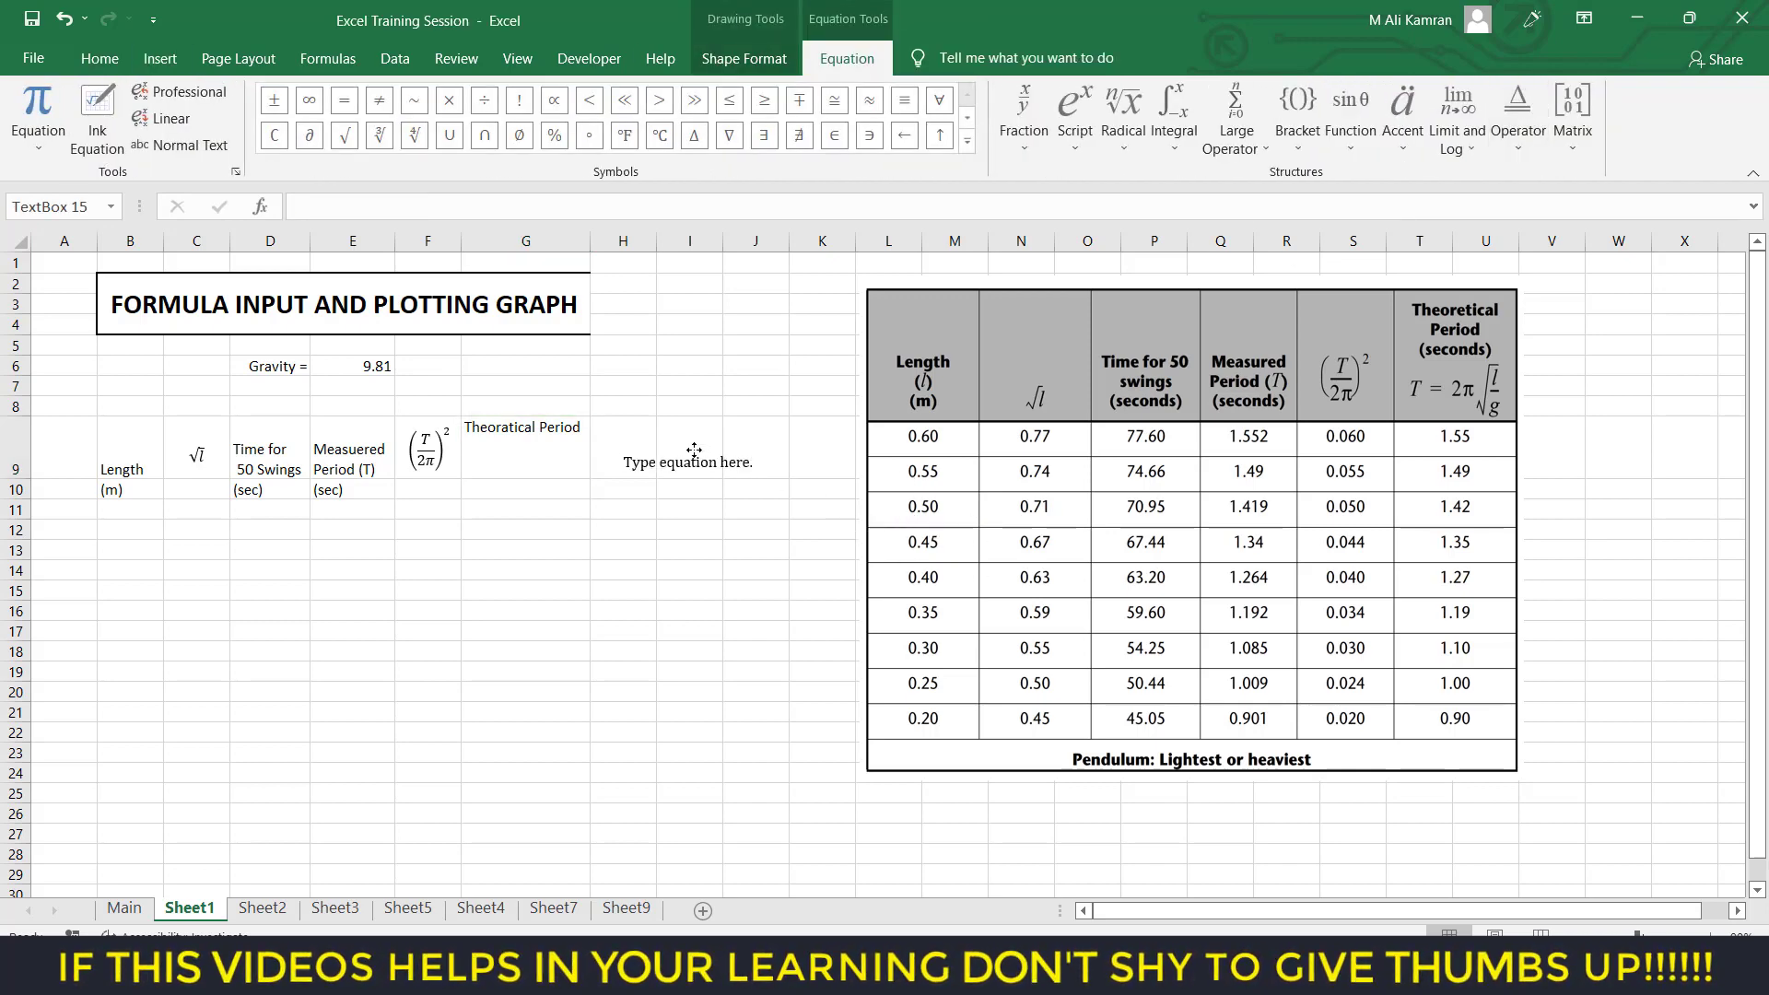
left_click(721, 461)
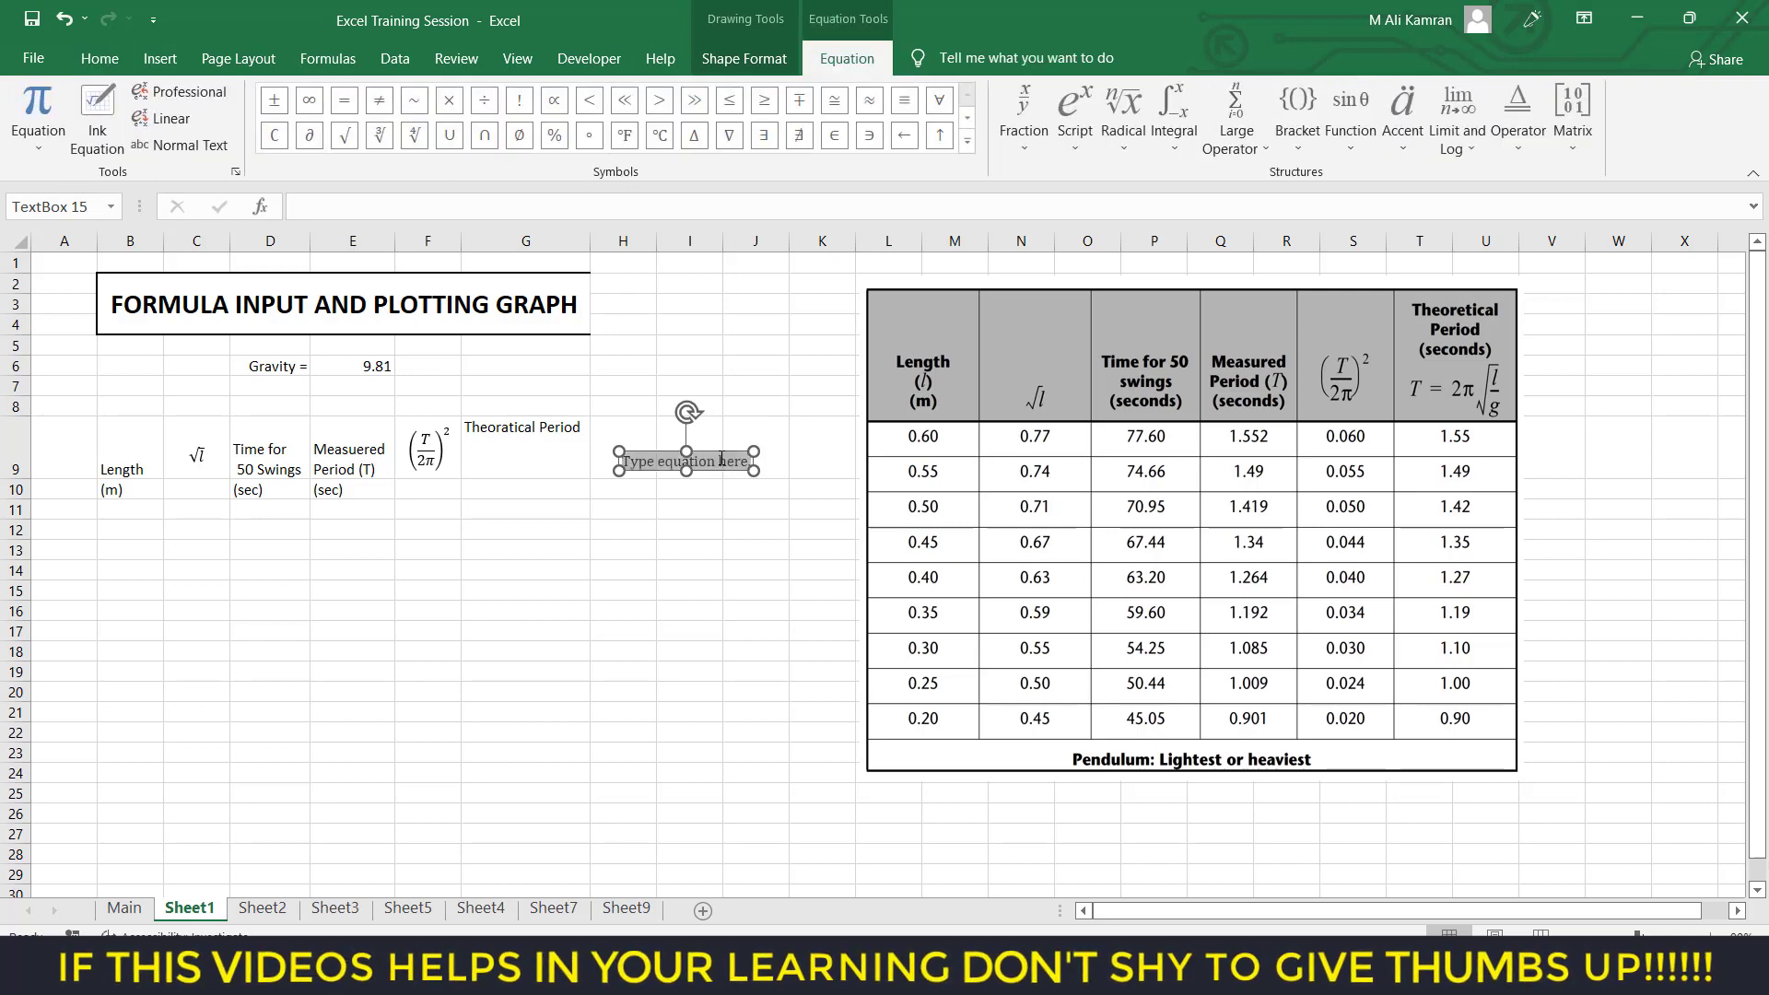
Enter T = 2π in the new equation box, followed by an empty square root.
type("l")
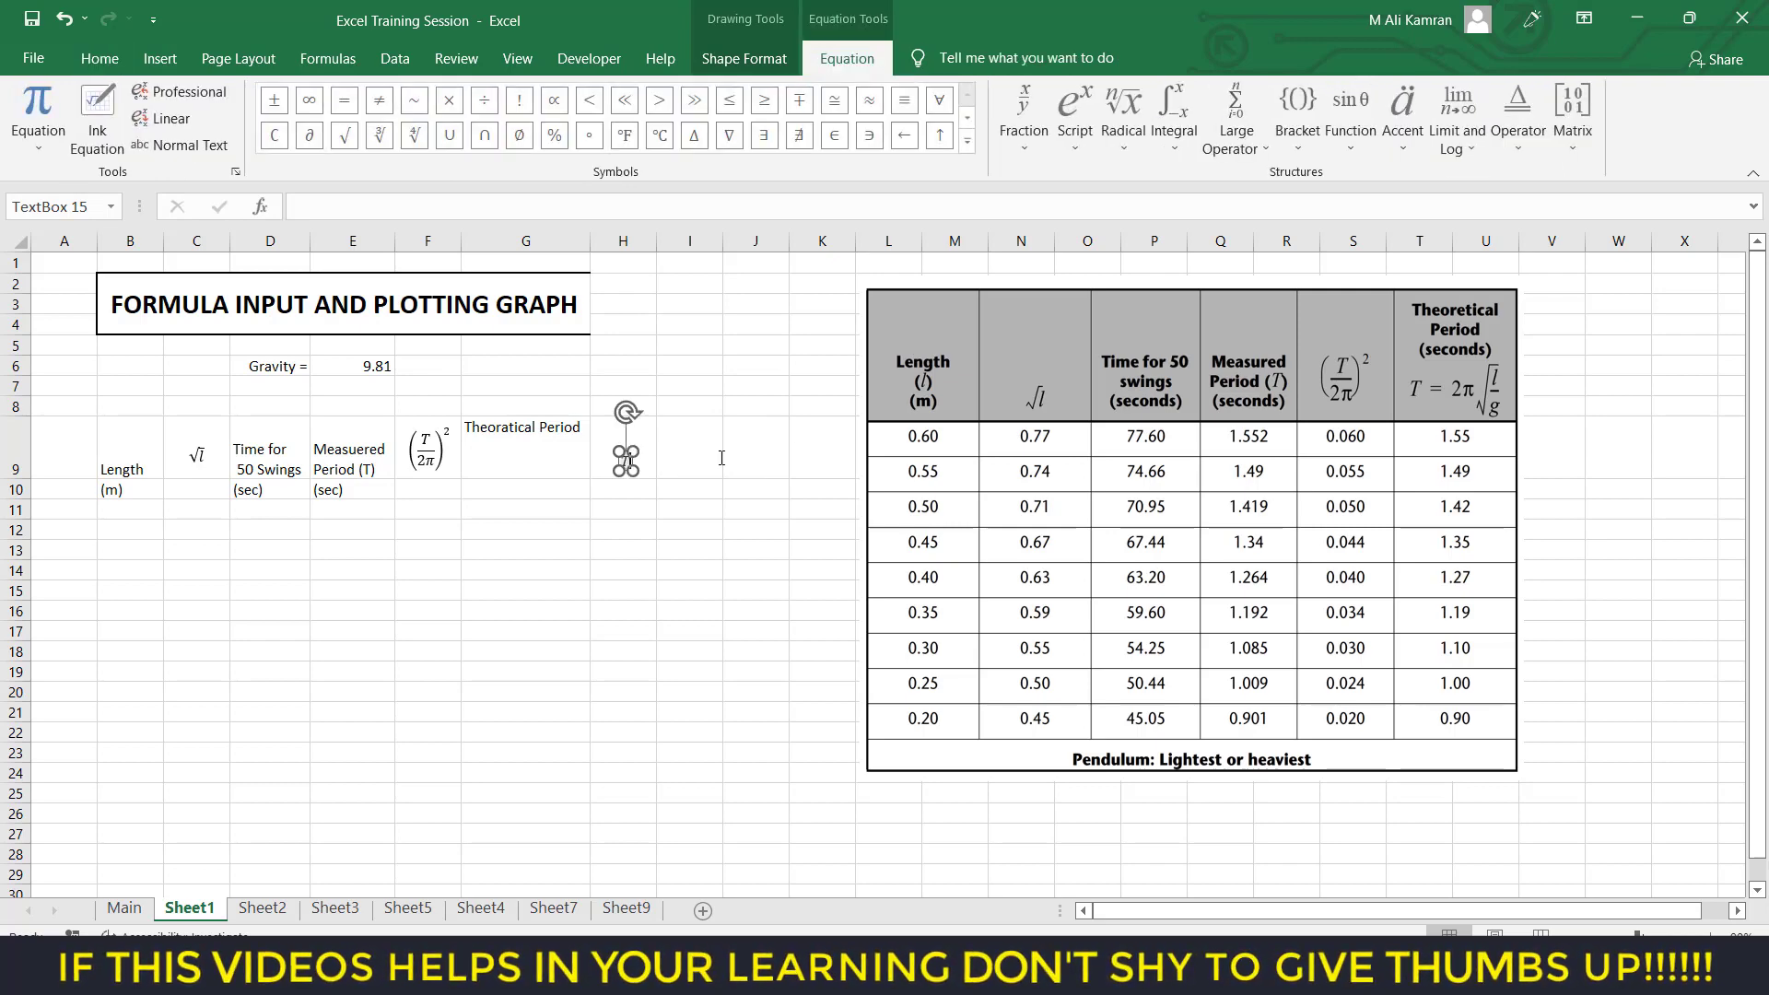
type("=")
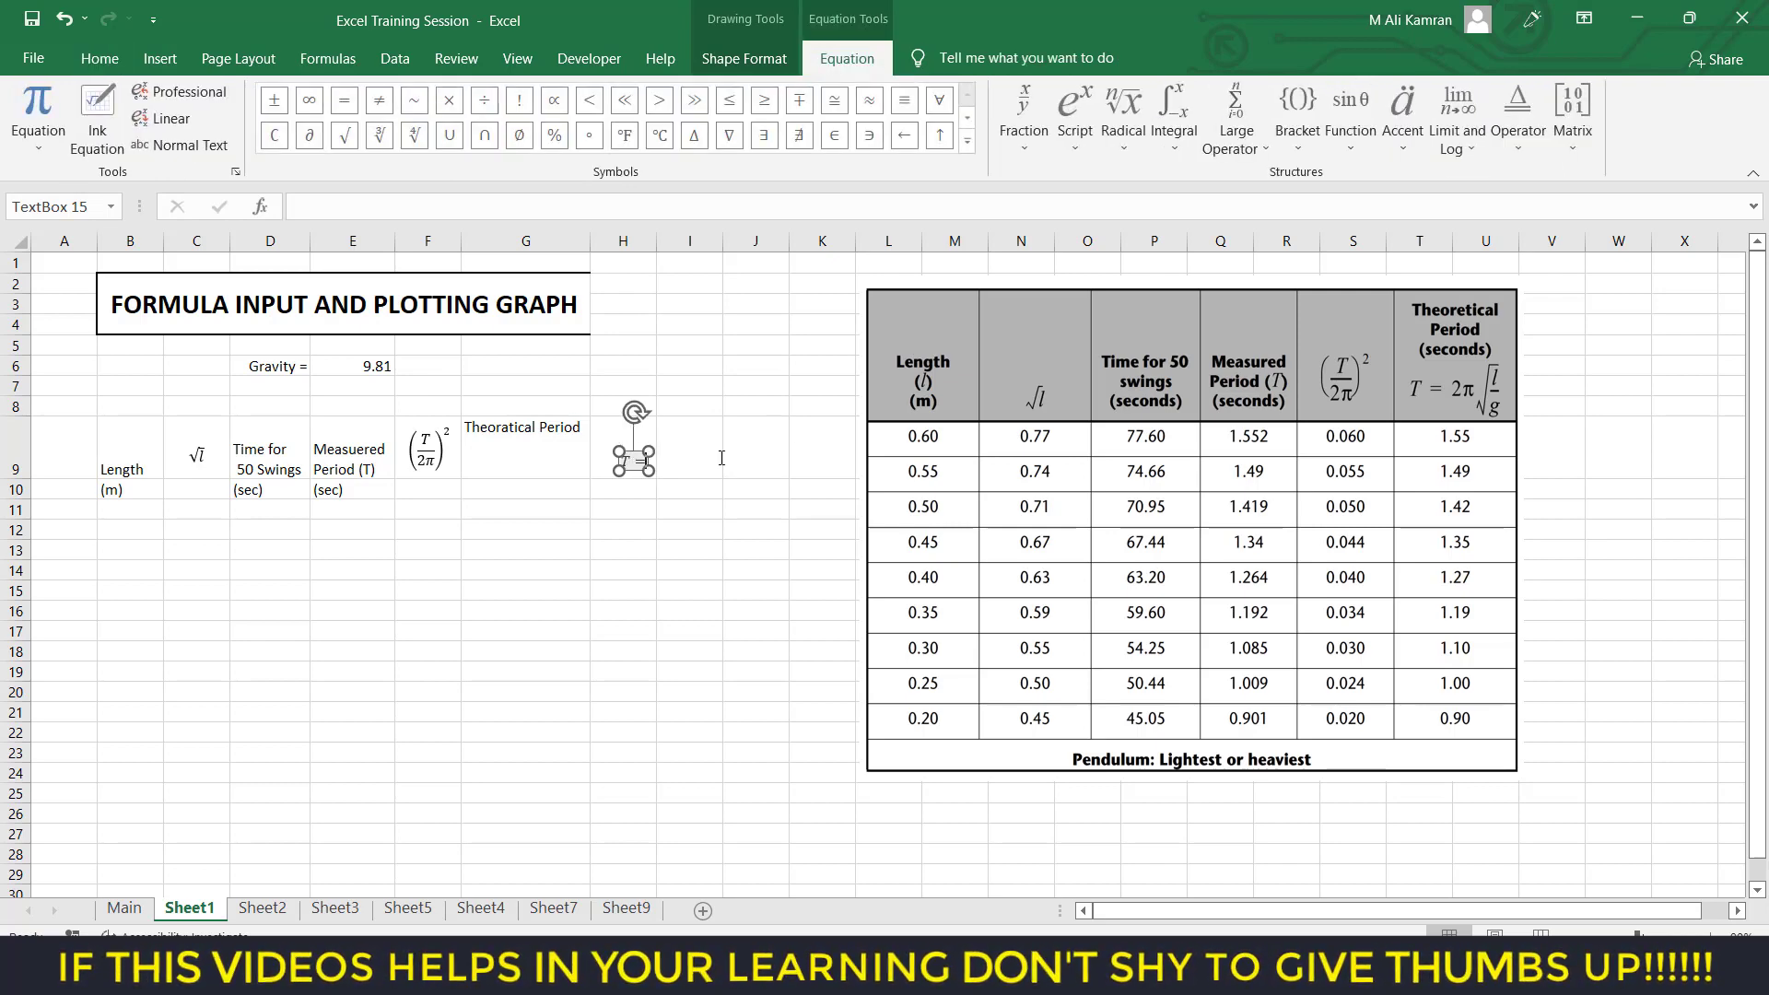
type("2")
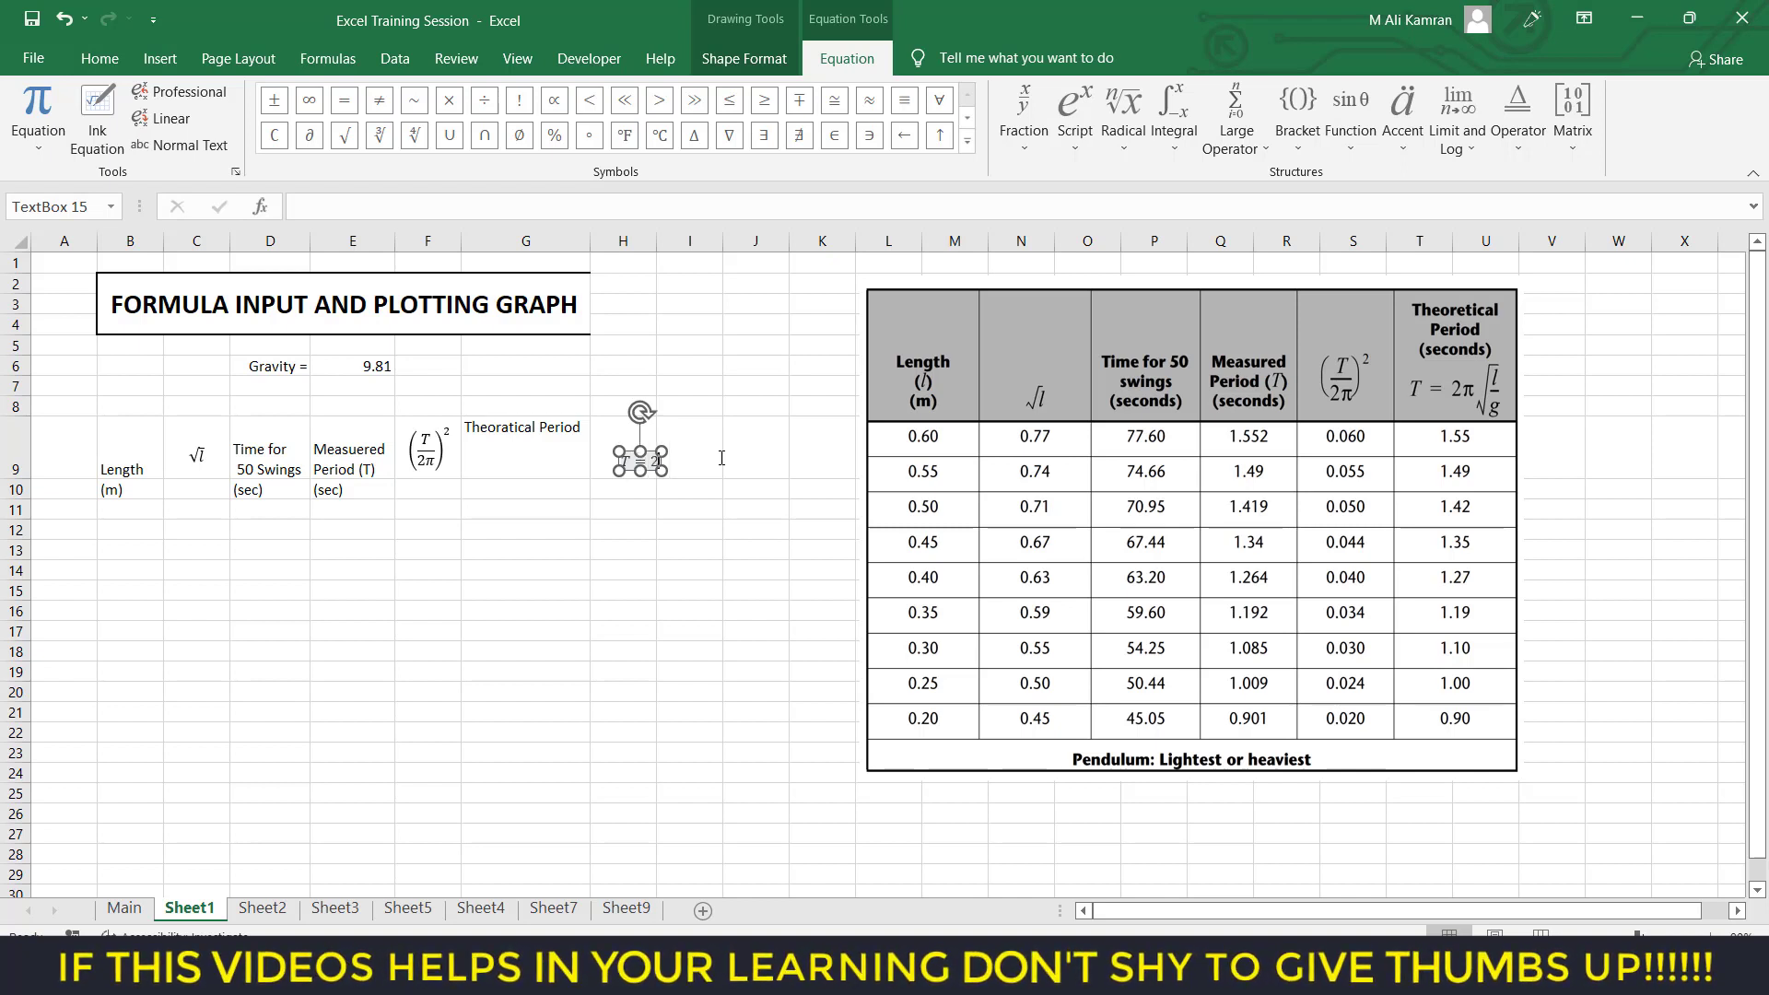
left_click(969, 142)
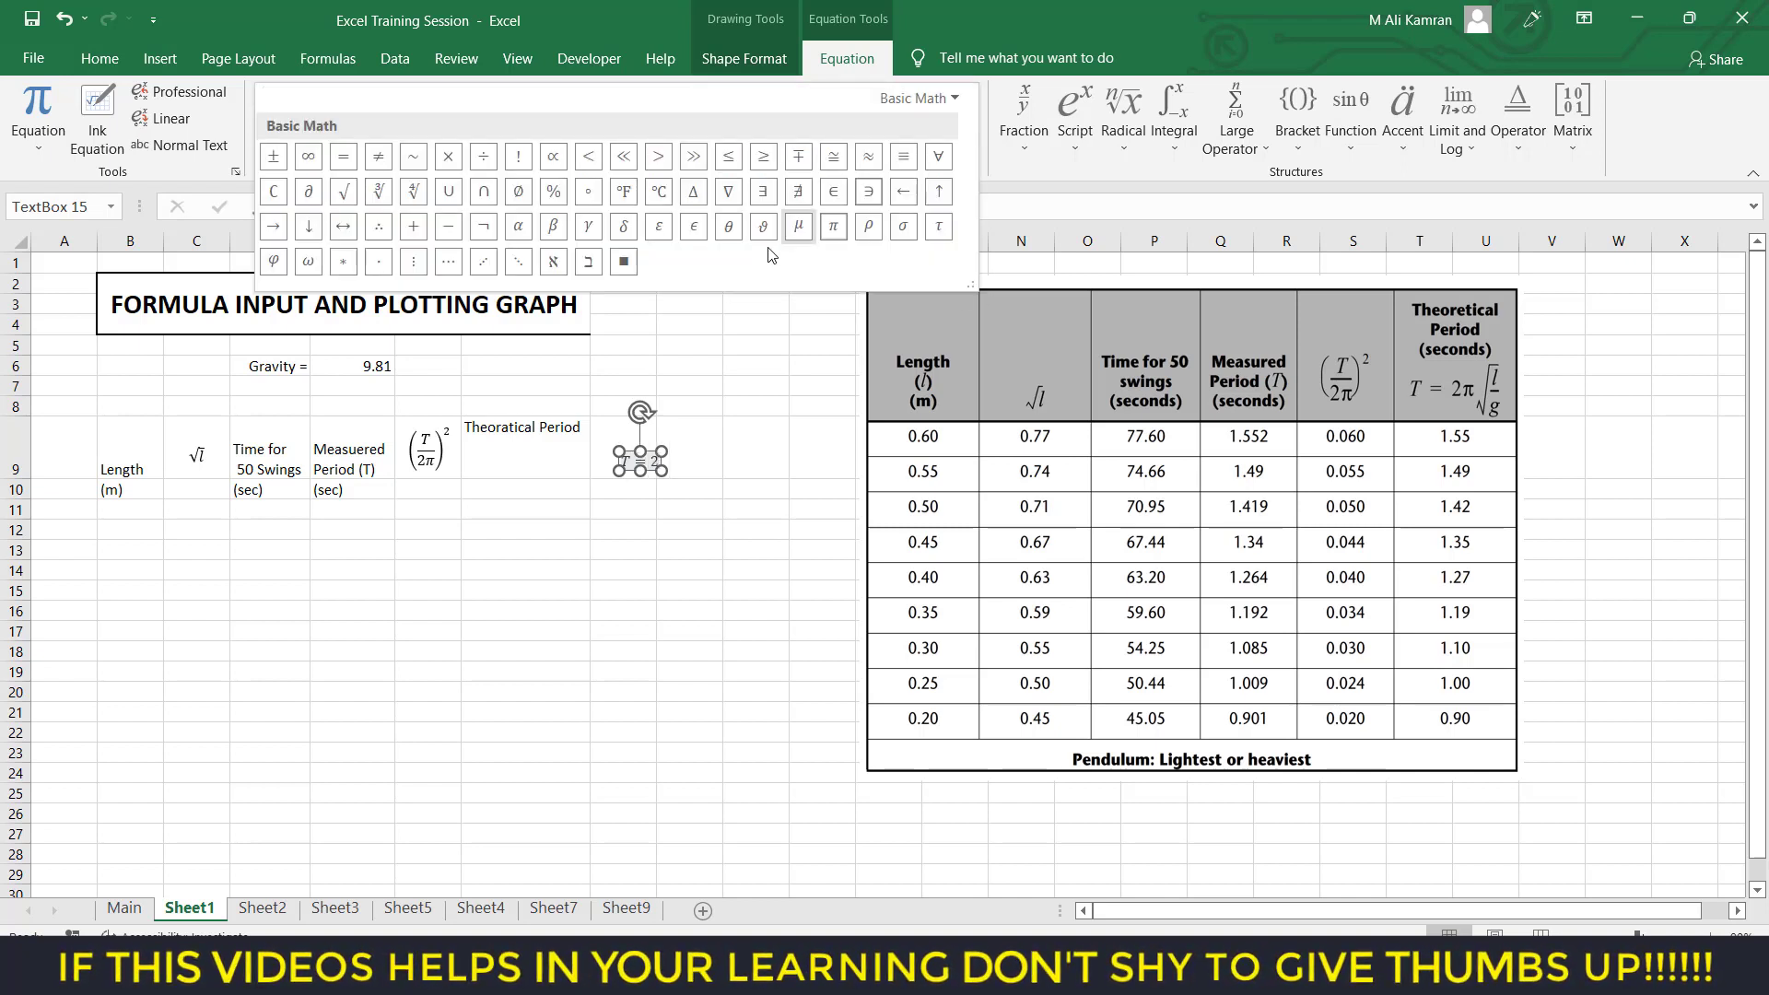
left_click(797, 227)
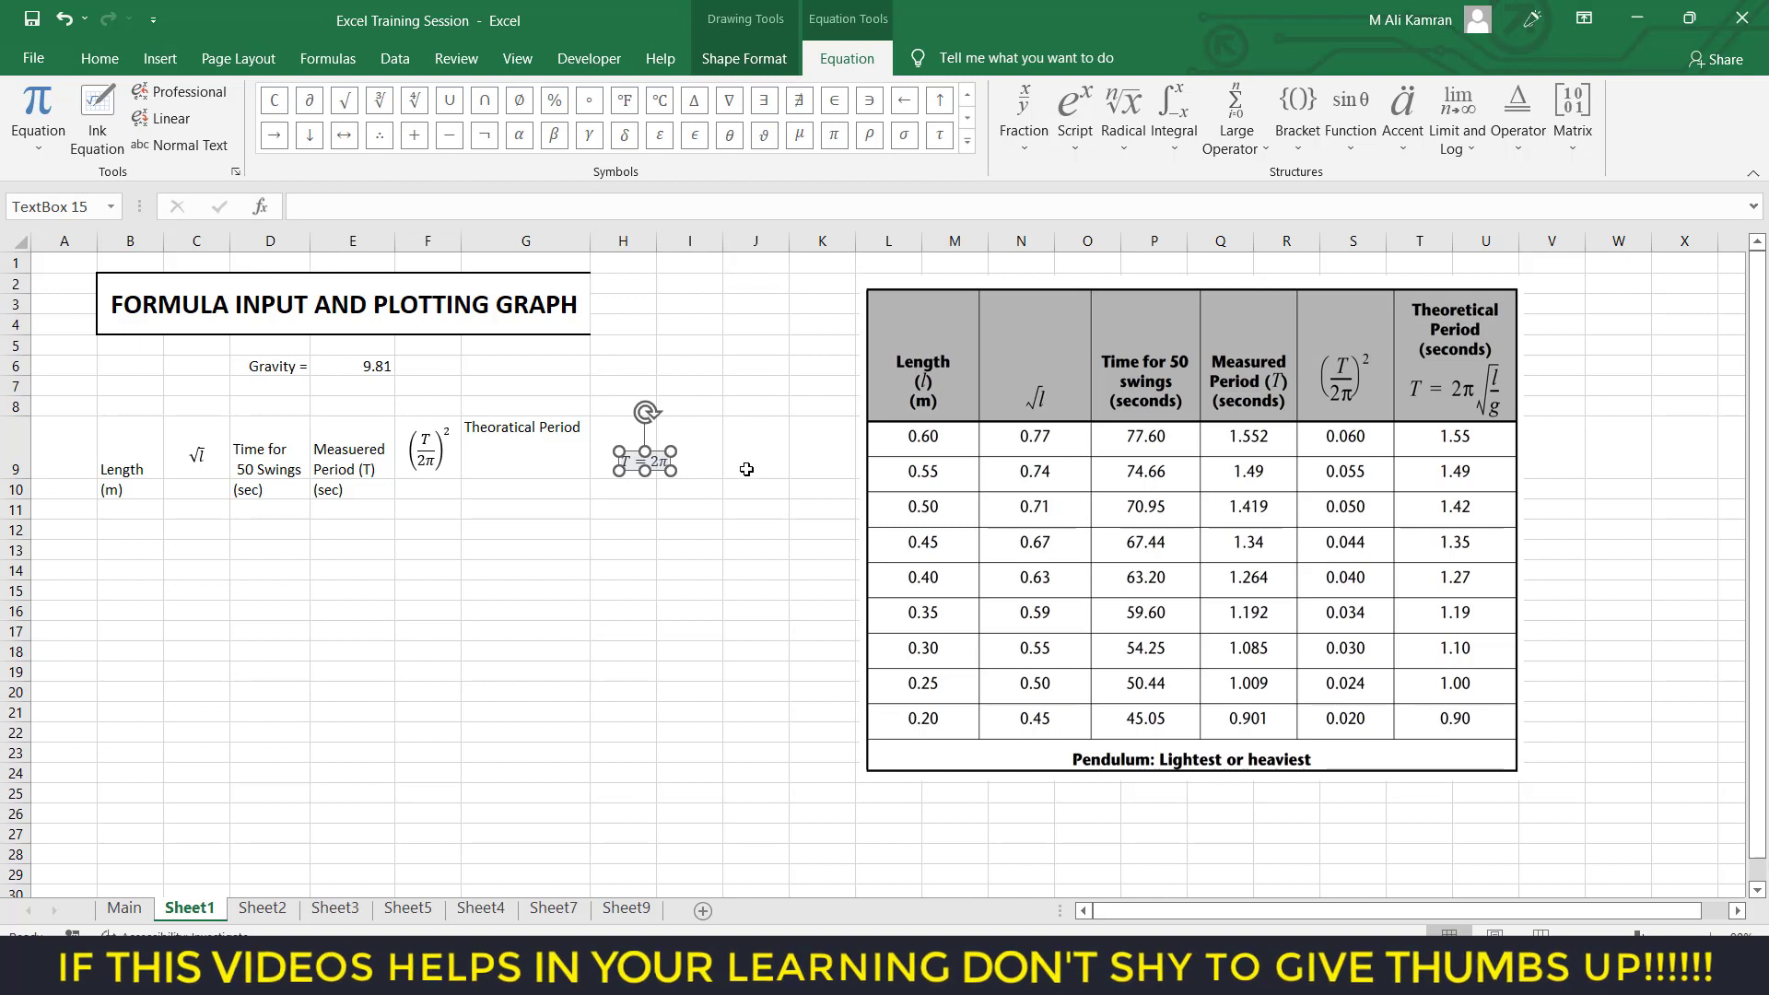
left_click(1084, 155)
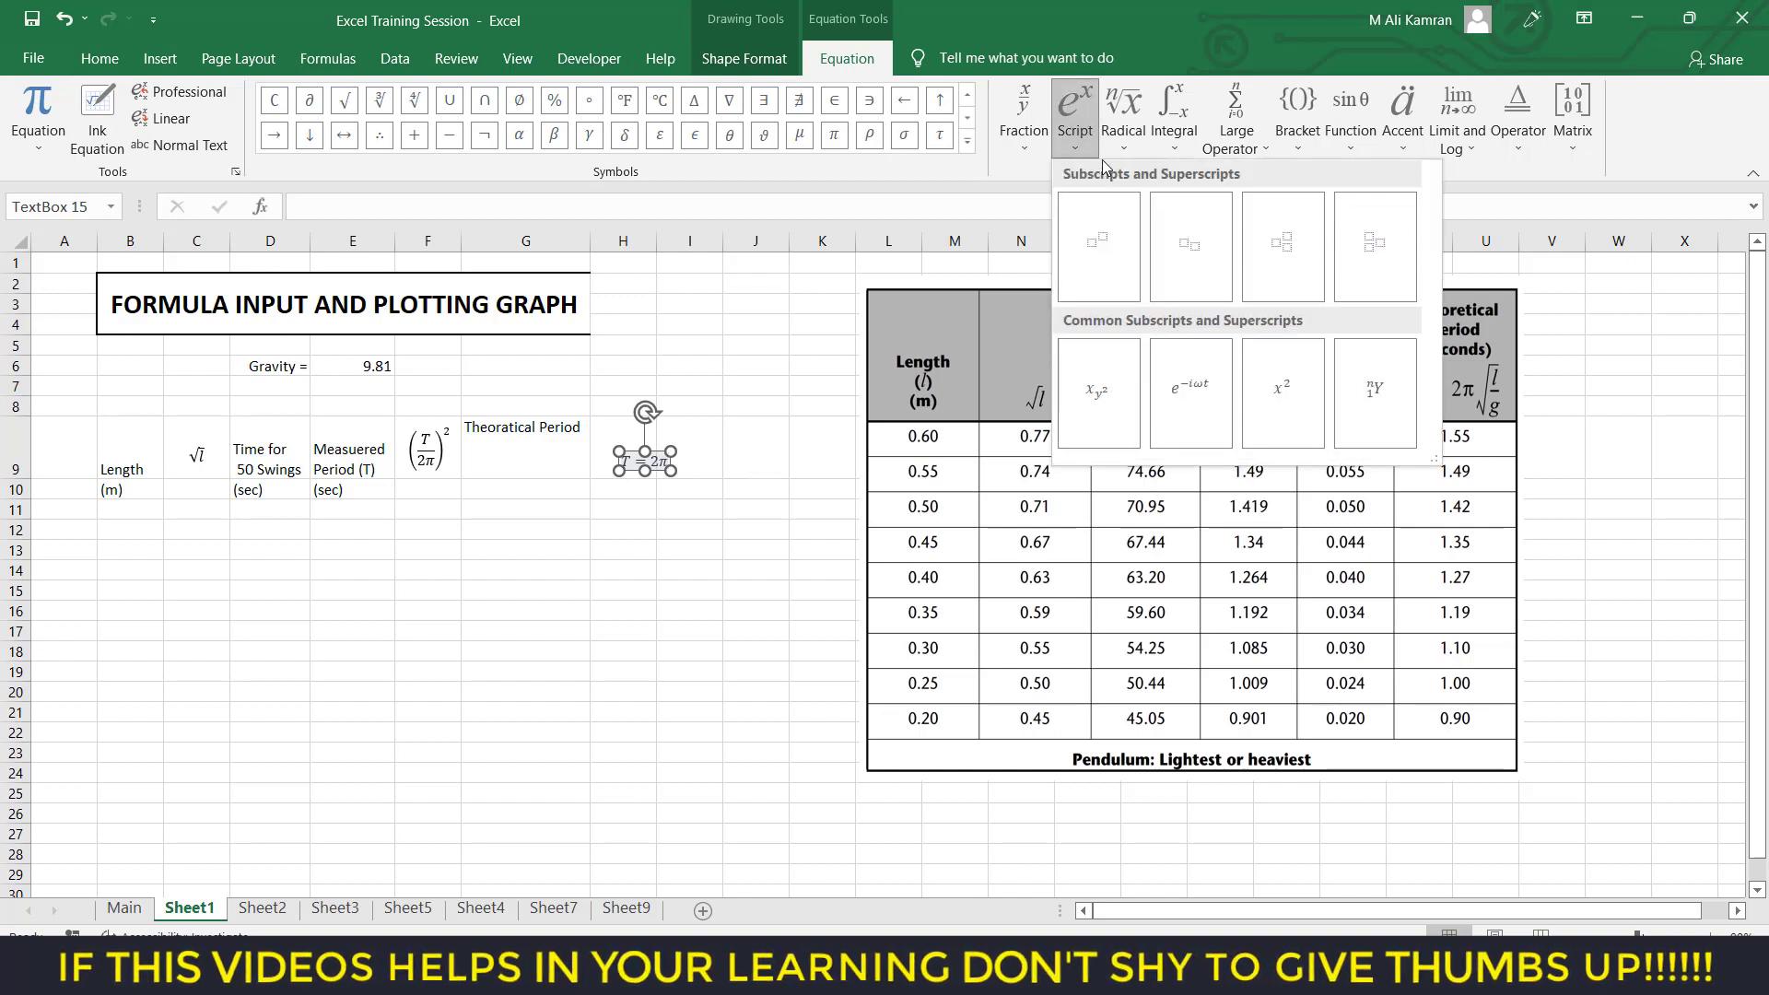
left_click(1126, 151)
left_click(1130, 151)
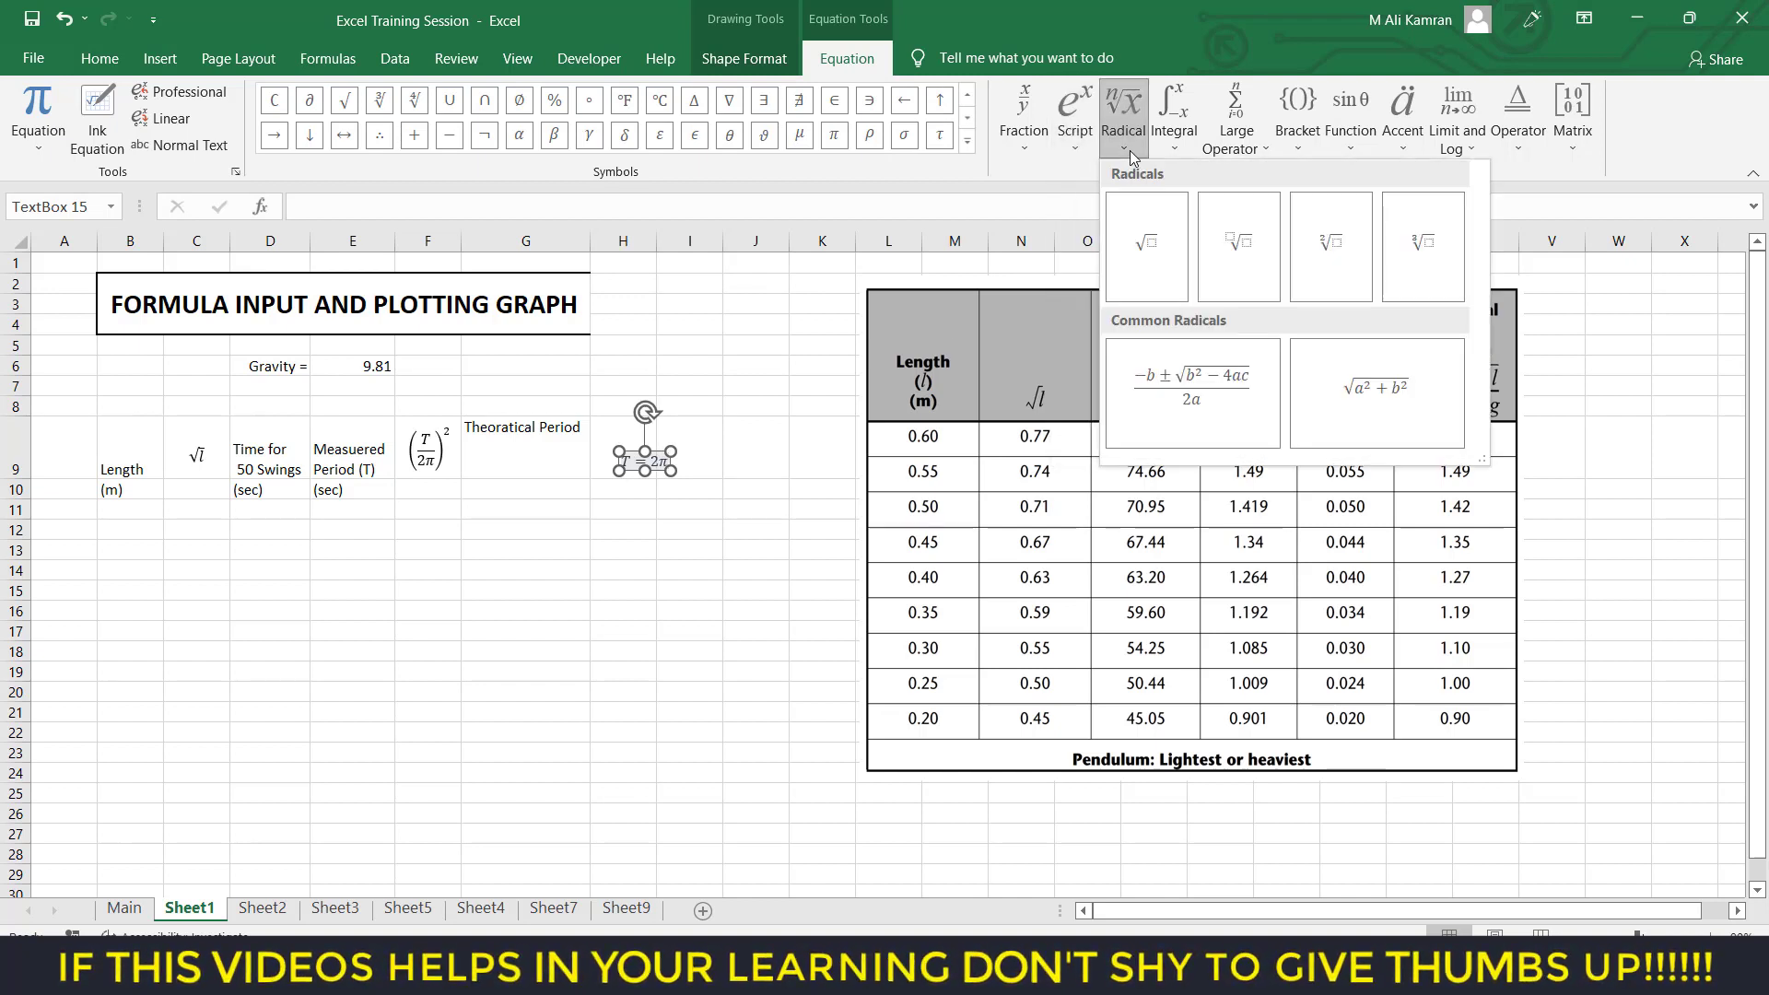
left_click(1130, 262)
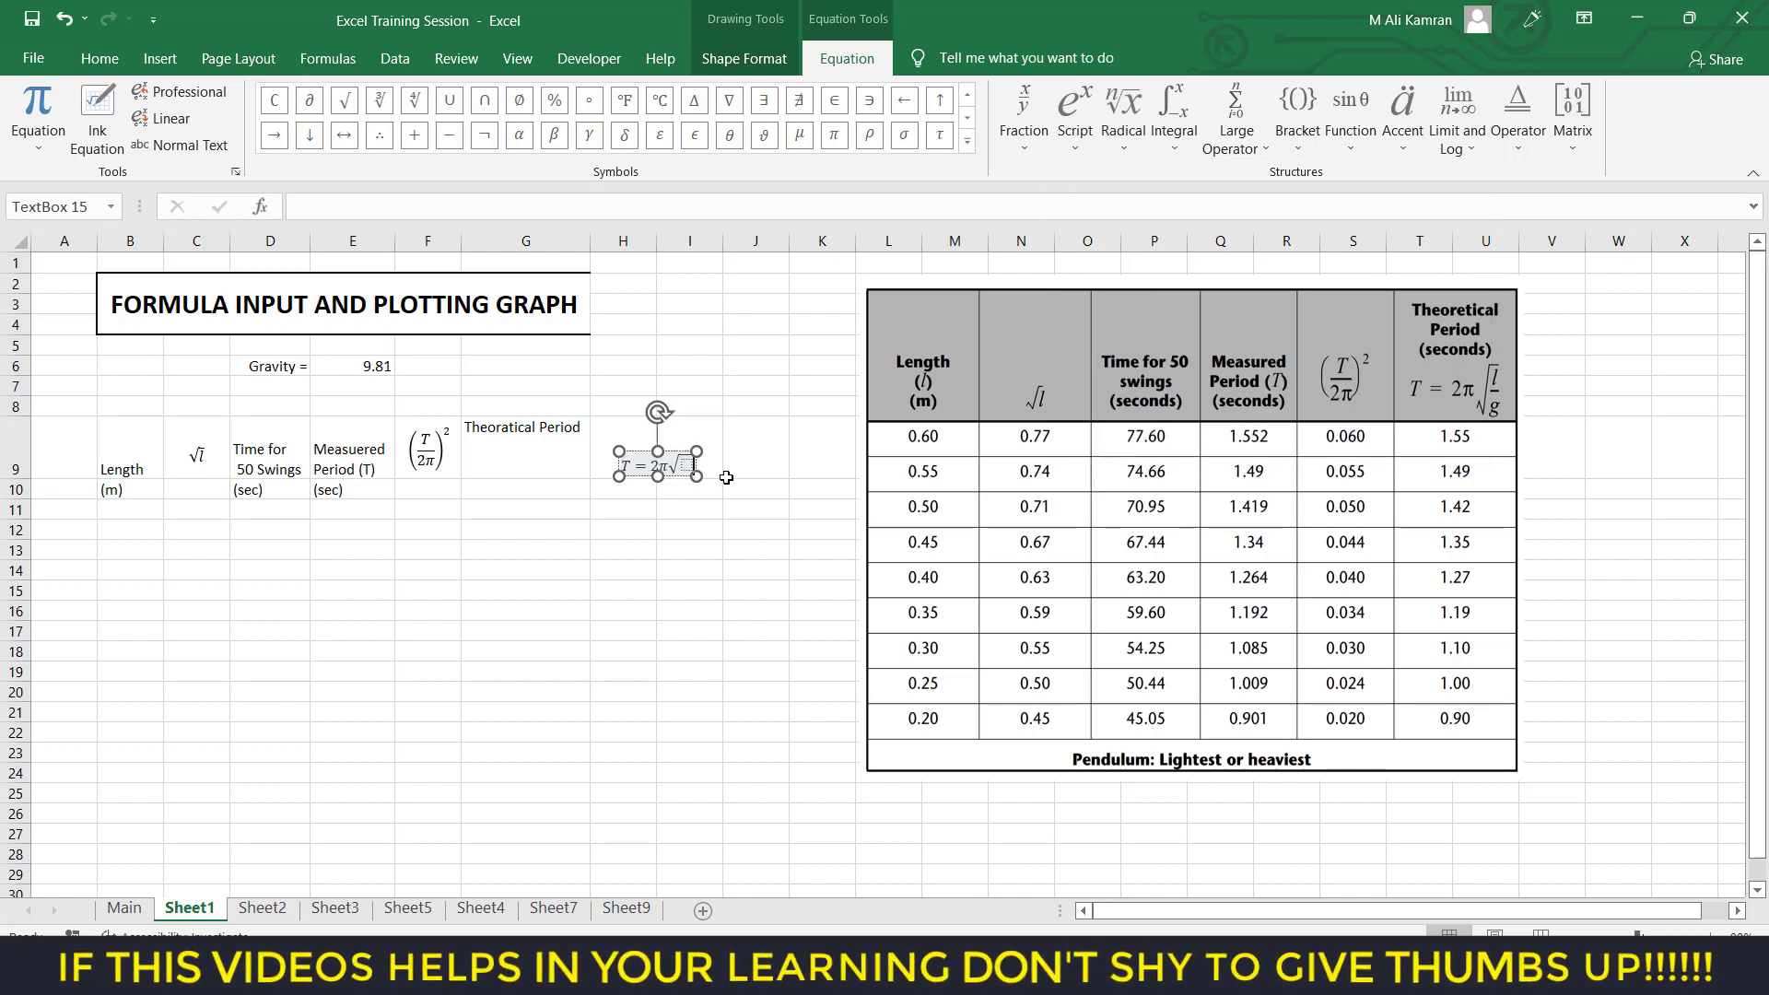
Put a stacked fraction under the square root, with l as numerator and 8 as denominator.
left_click(689, 467)
left_click(1024, 129)
left_click(1043, 253)
left_click(687, 468)
type("l")
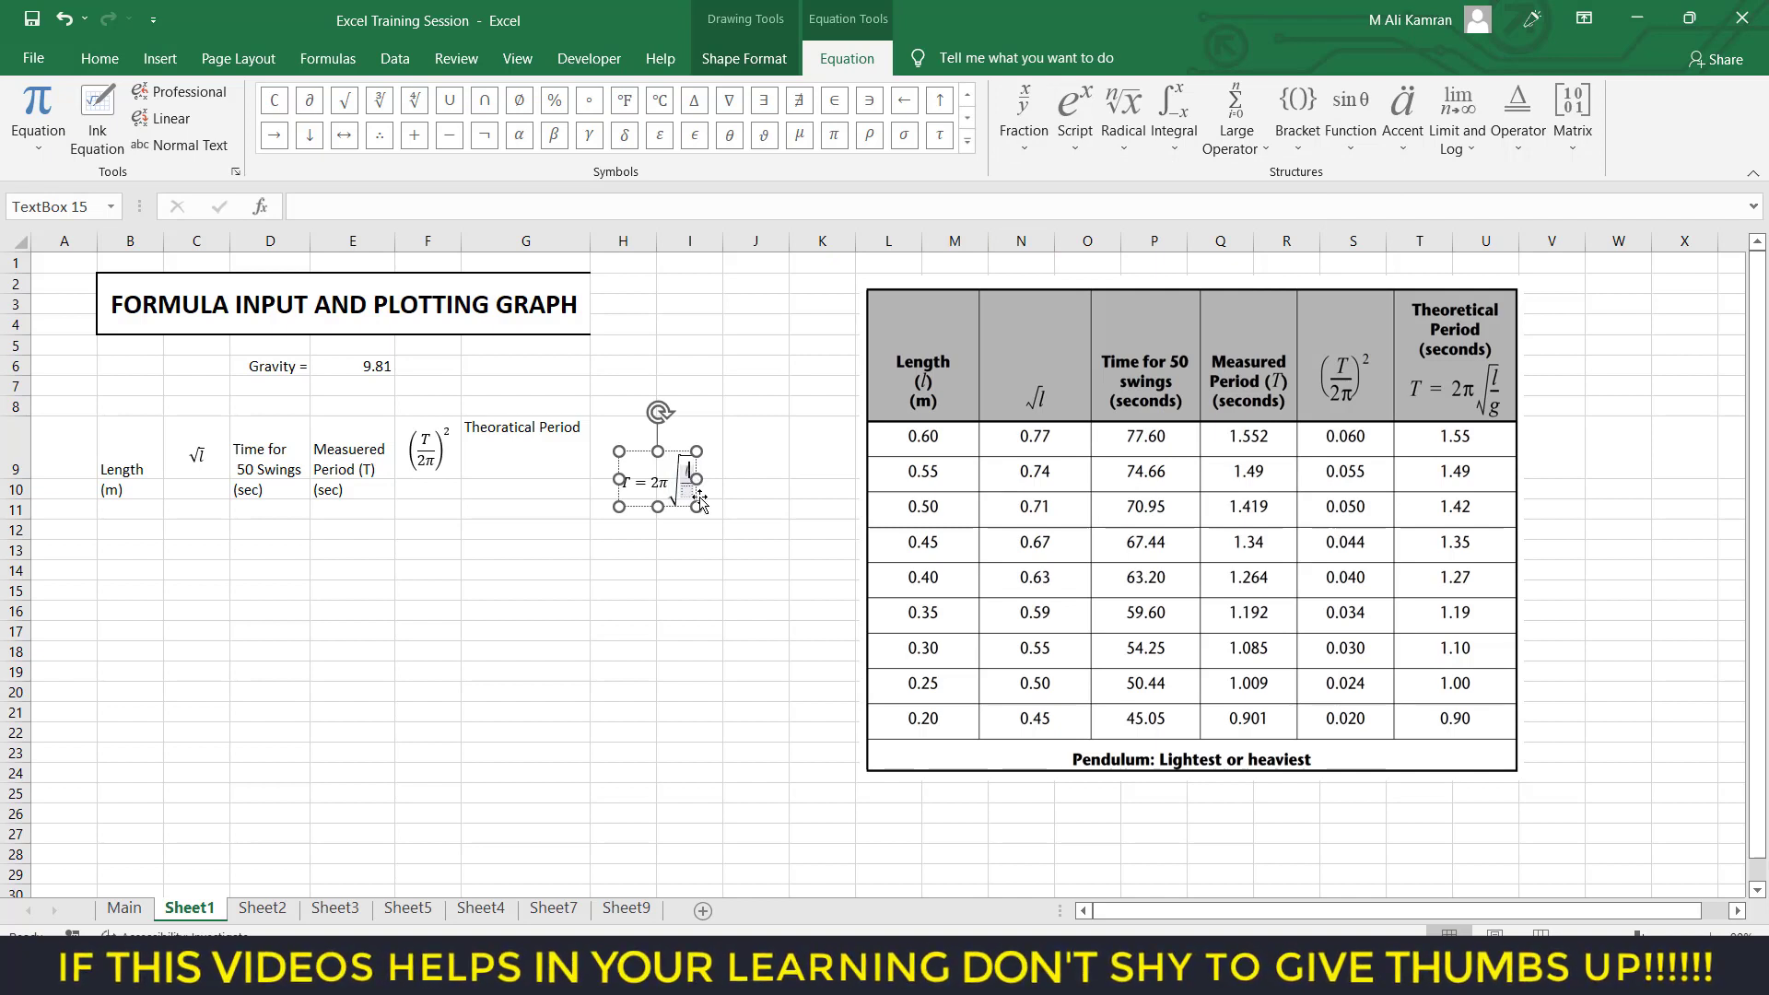
left_click(687, 493)
type("g")
left_click(736, 568)
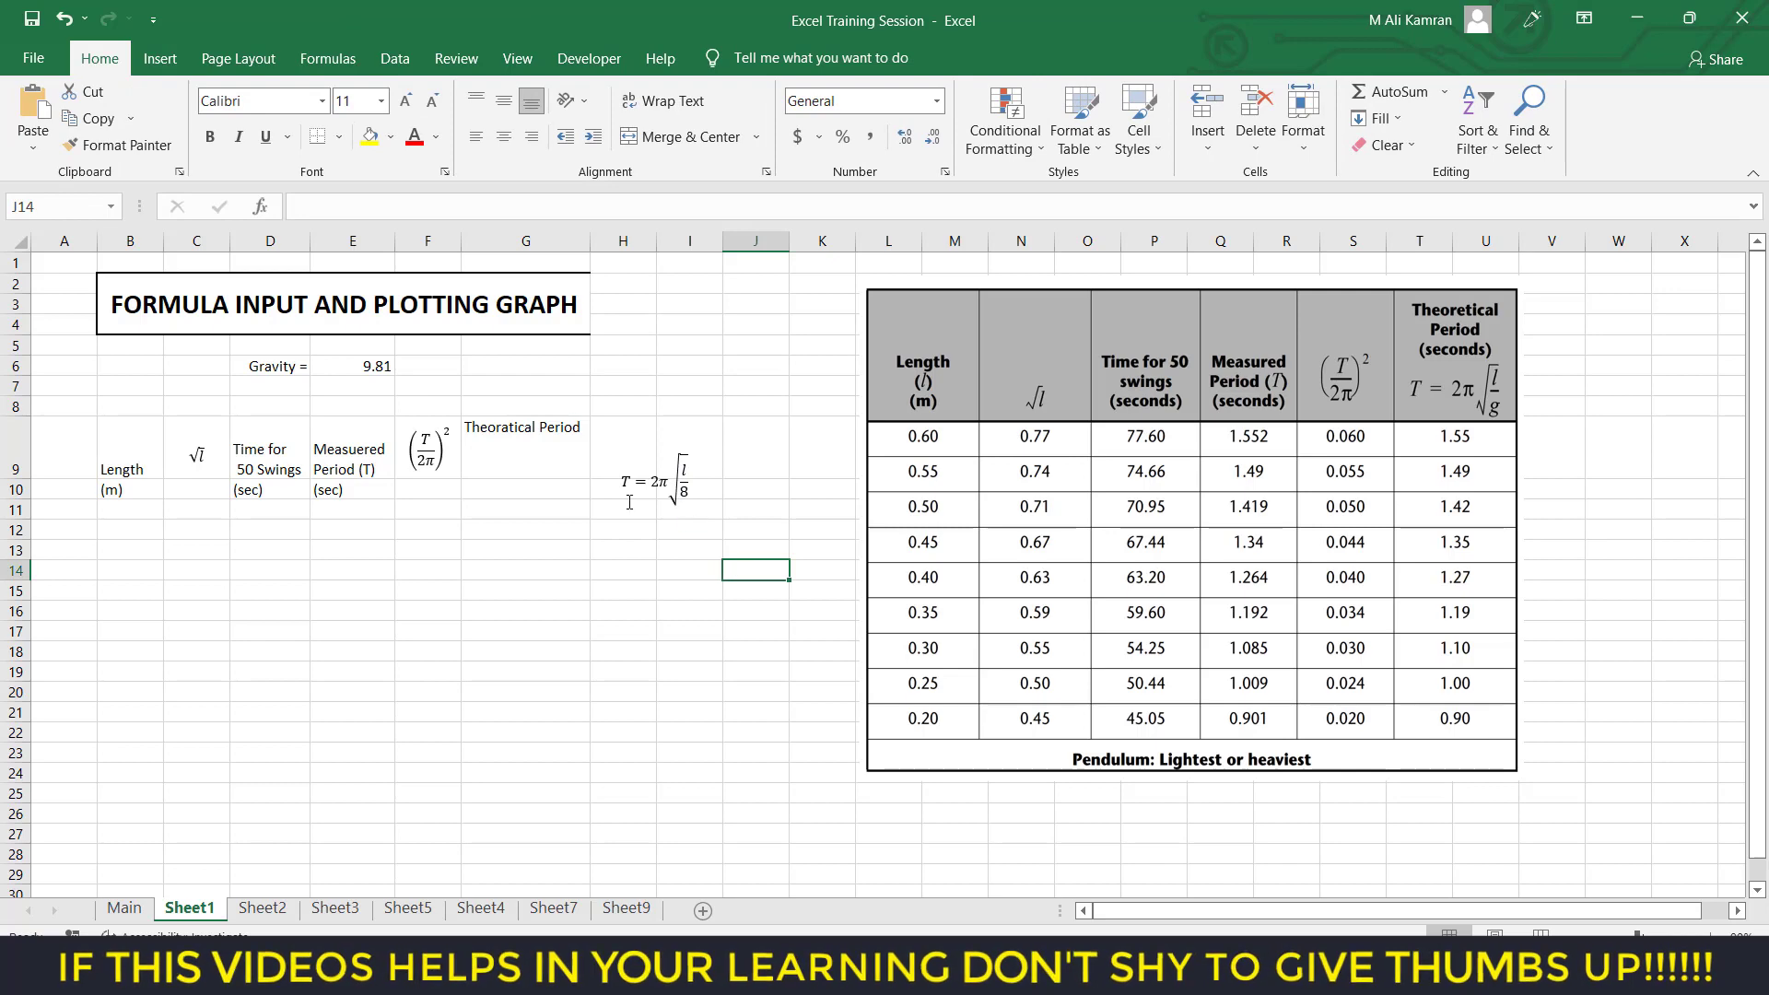
Move the T = 2π√(l/8) equation into G9 below the Theoratical Period heading and make row 9 slightly taller.
left_click(695, 491)
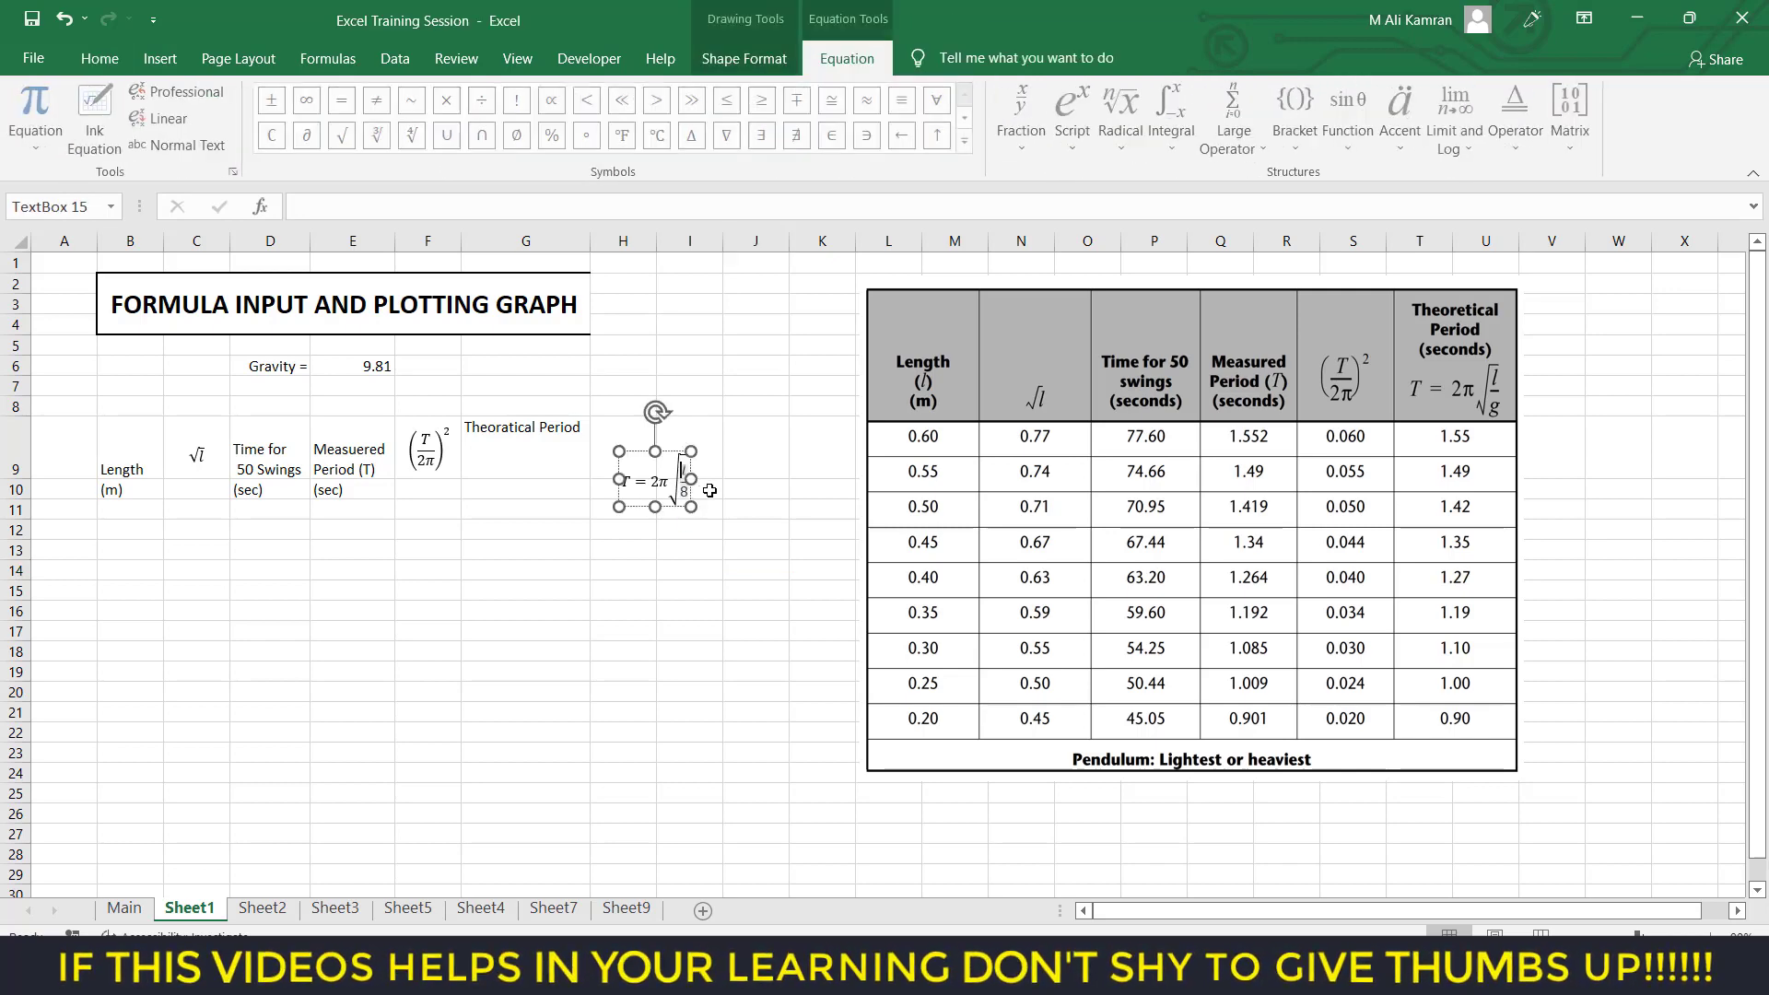
left_click_drag(653, 450, 522, 430)
left_click(644, 475)
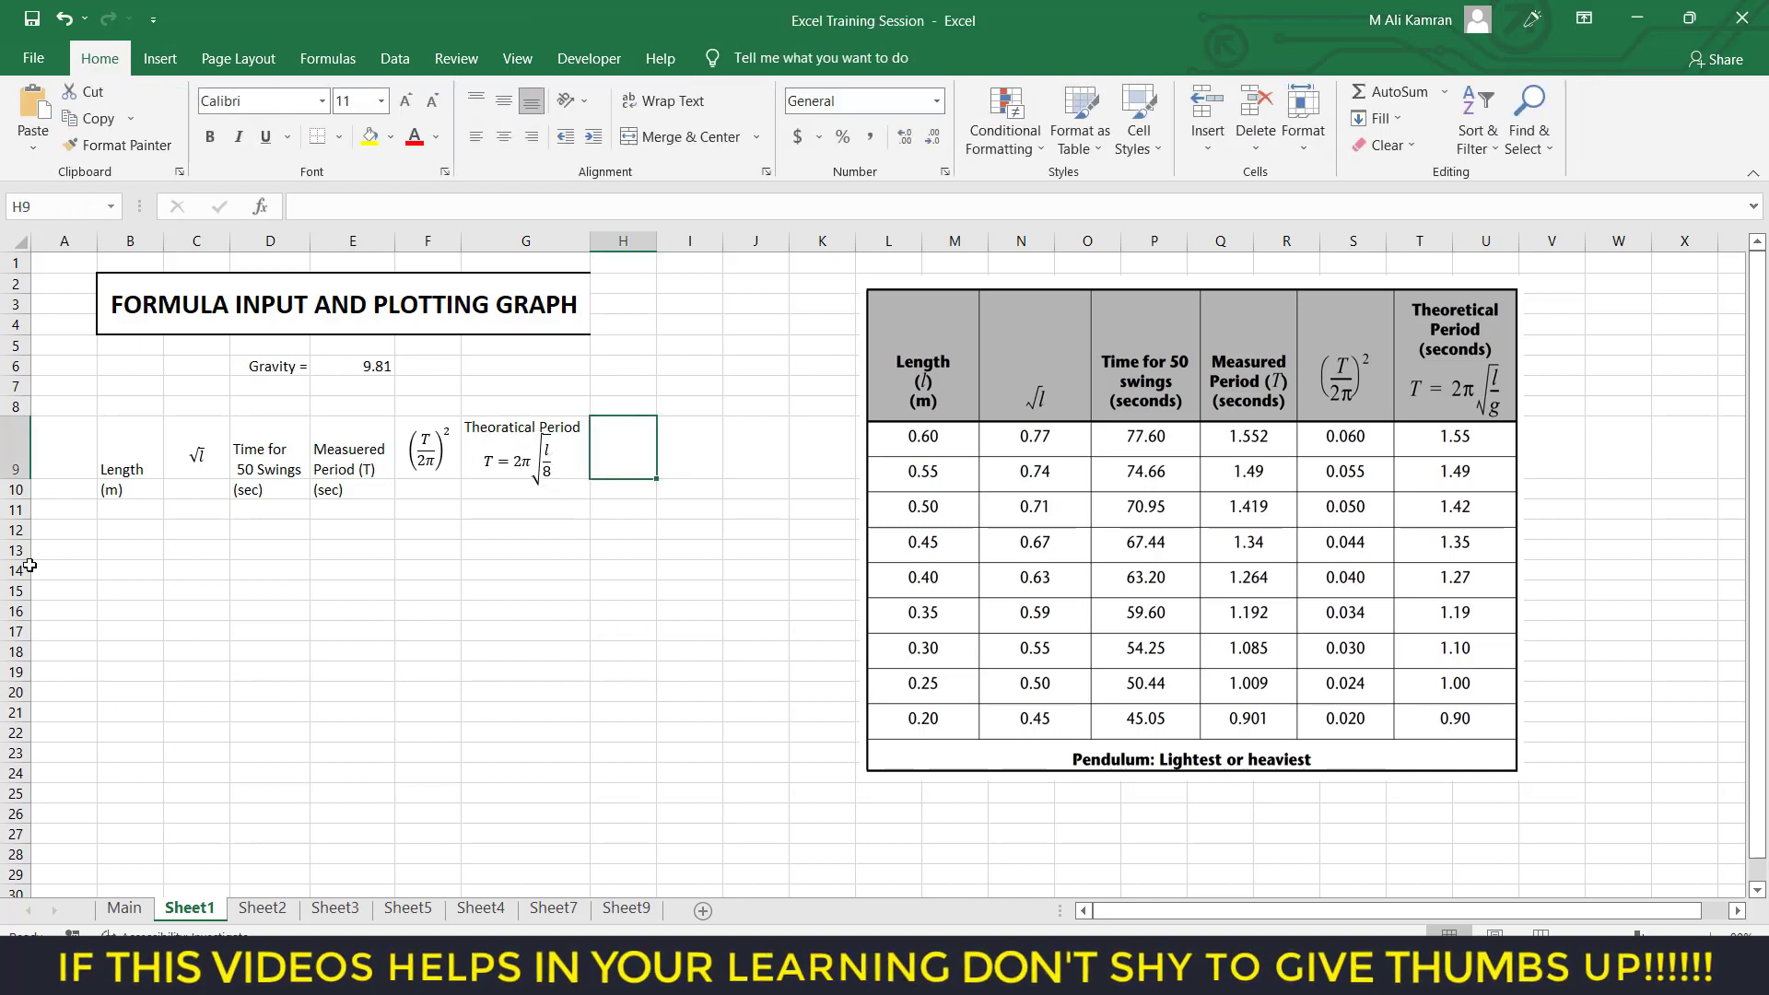
left_click_drag(35, 482, 35, 497)
Center the Time for 50 Swings heading in D9 horizontally, and middle-align the headings in D9 and E9 vertically.
left_click(244, 480)
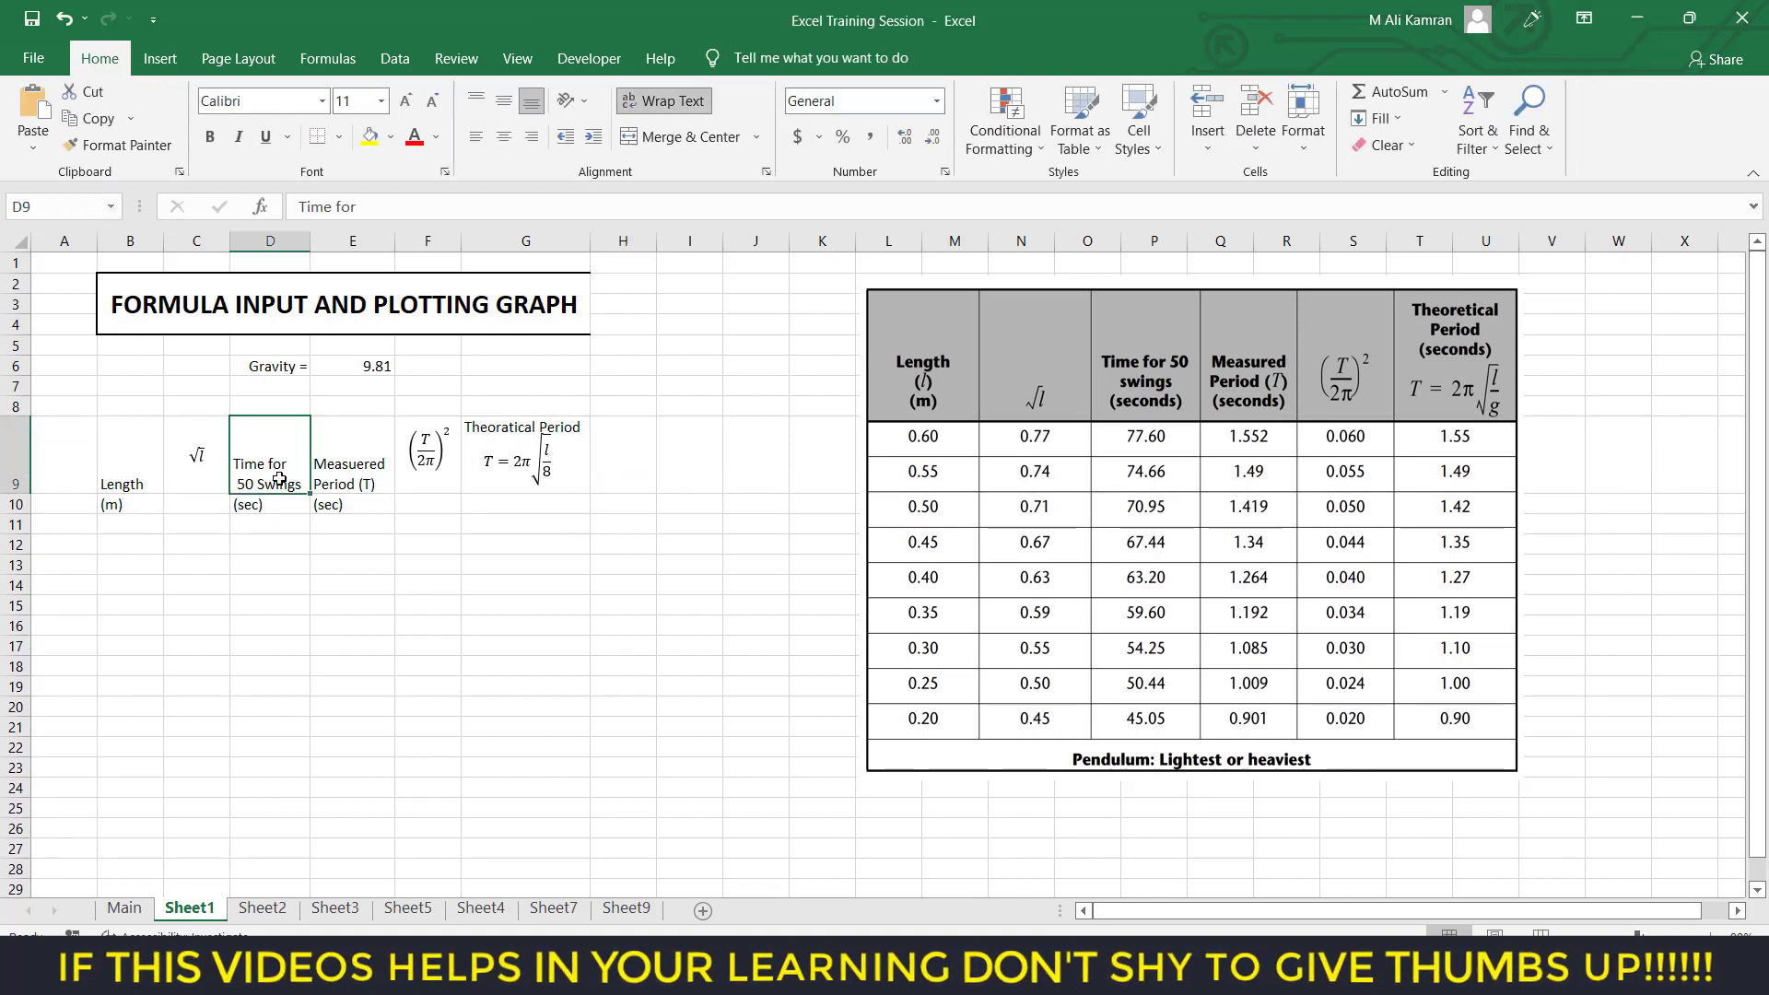
left_click(504, 136)
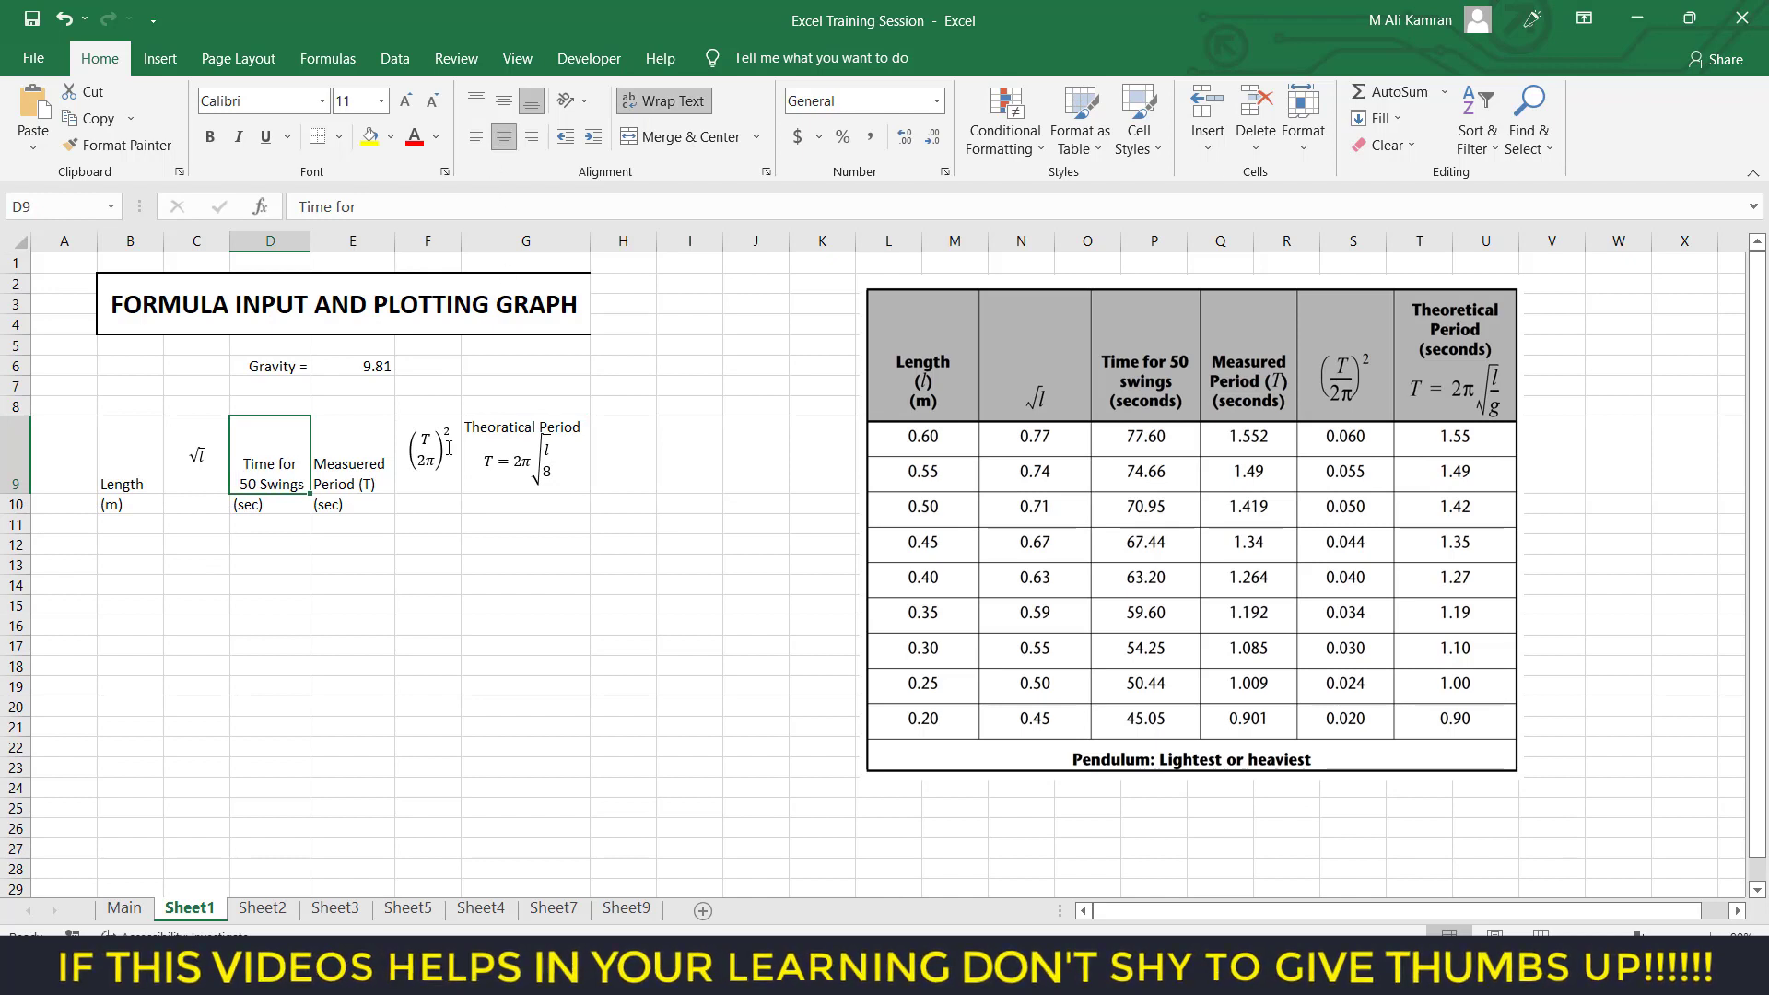
left_click(504, 100)
left_click(356, 473)
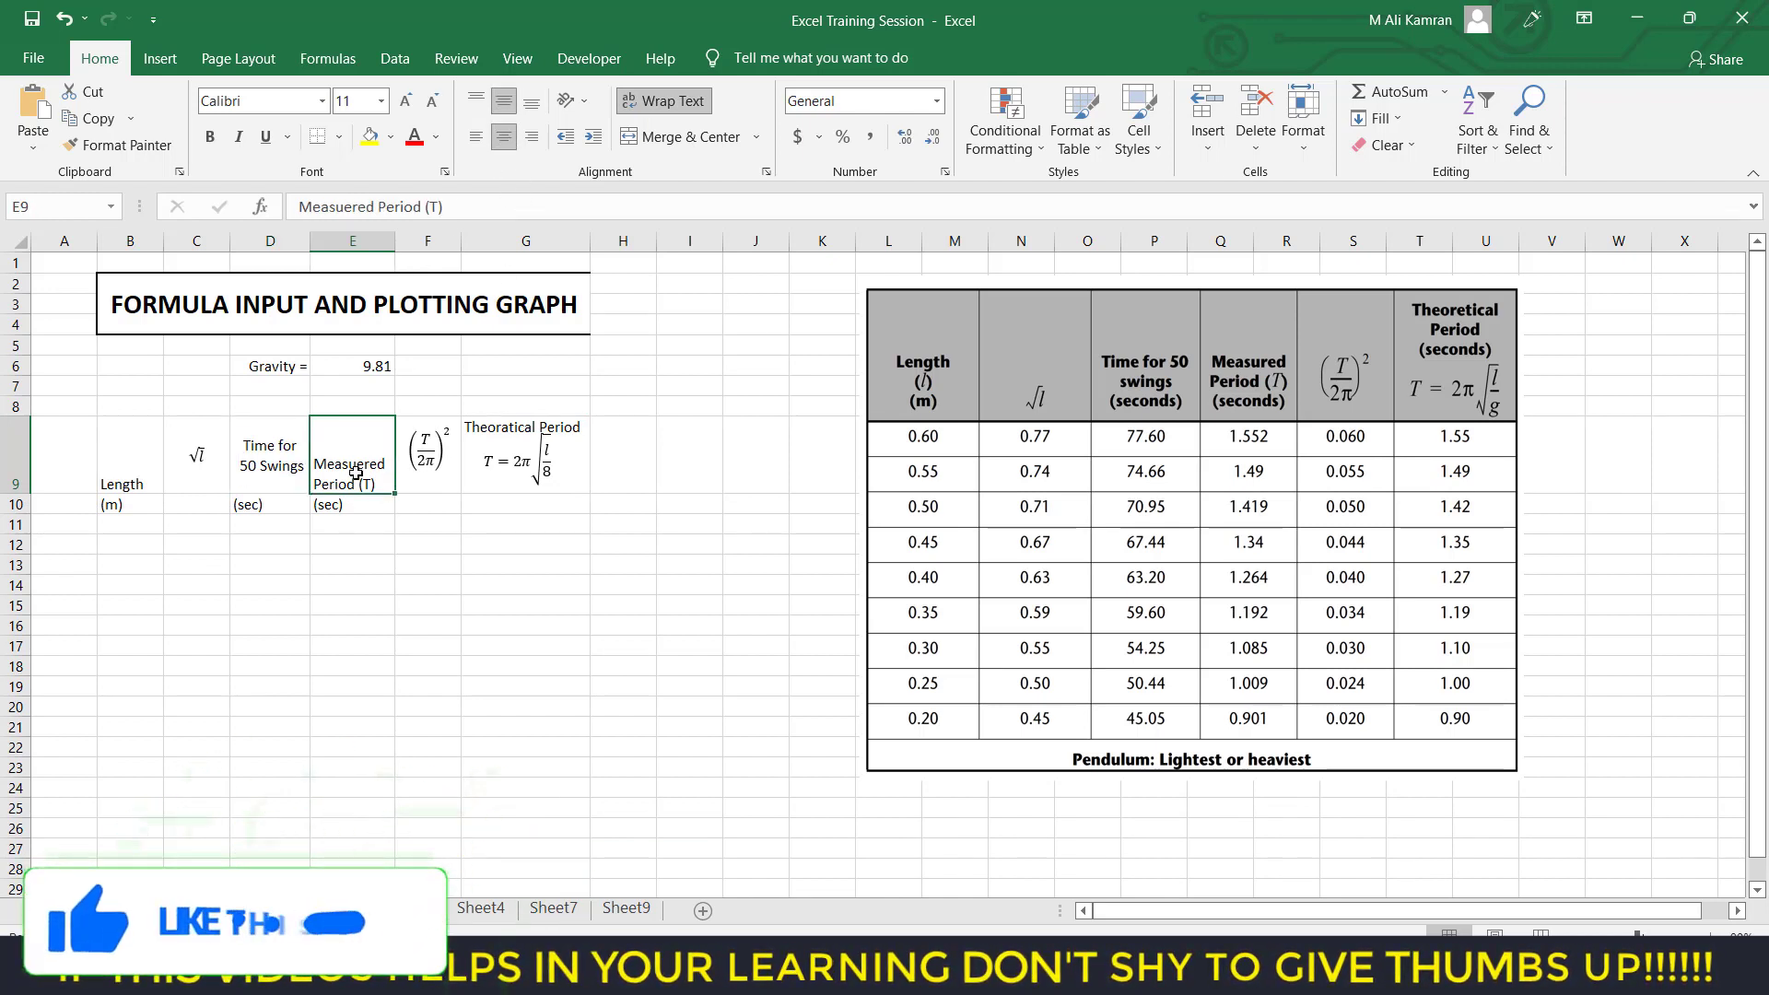
left_click(504, 101)
left_click(532, 592)
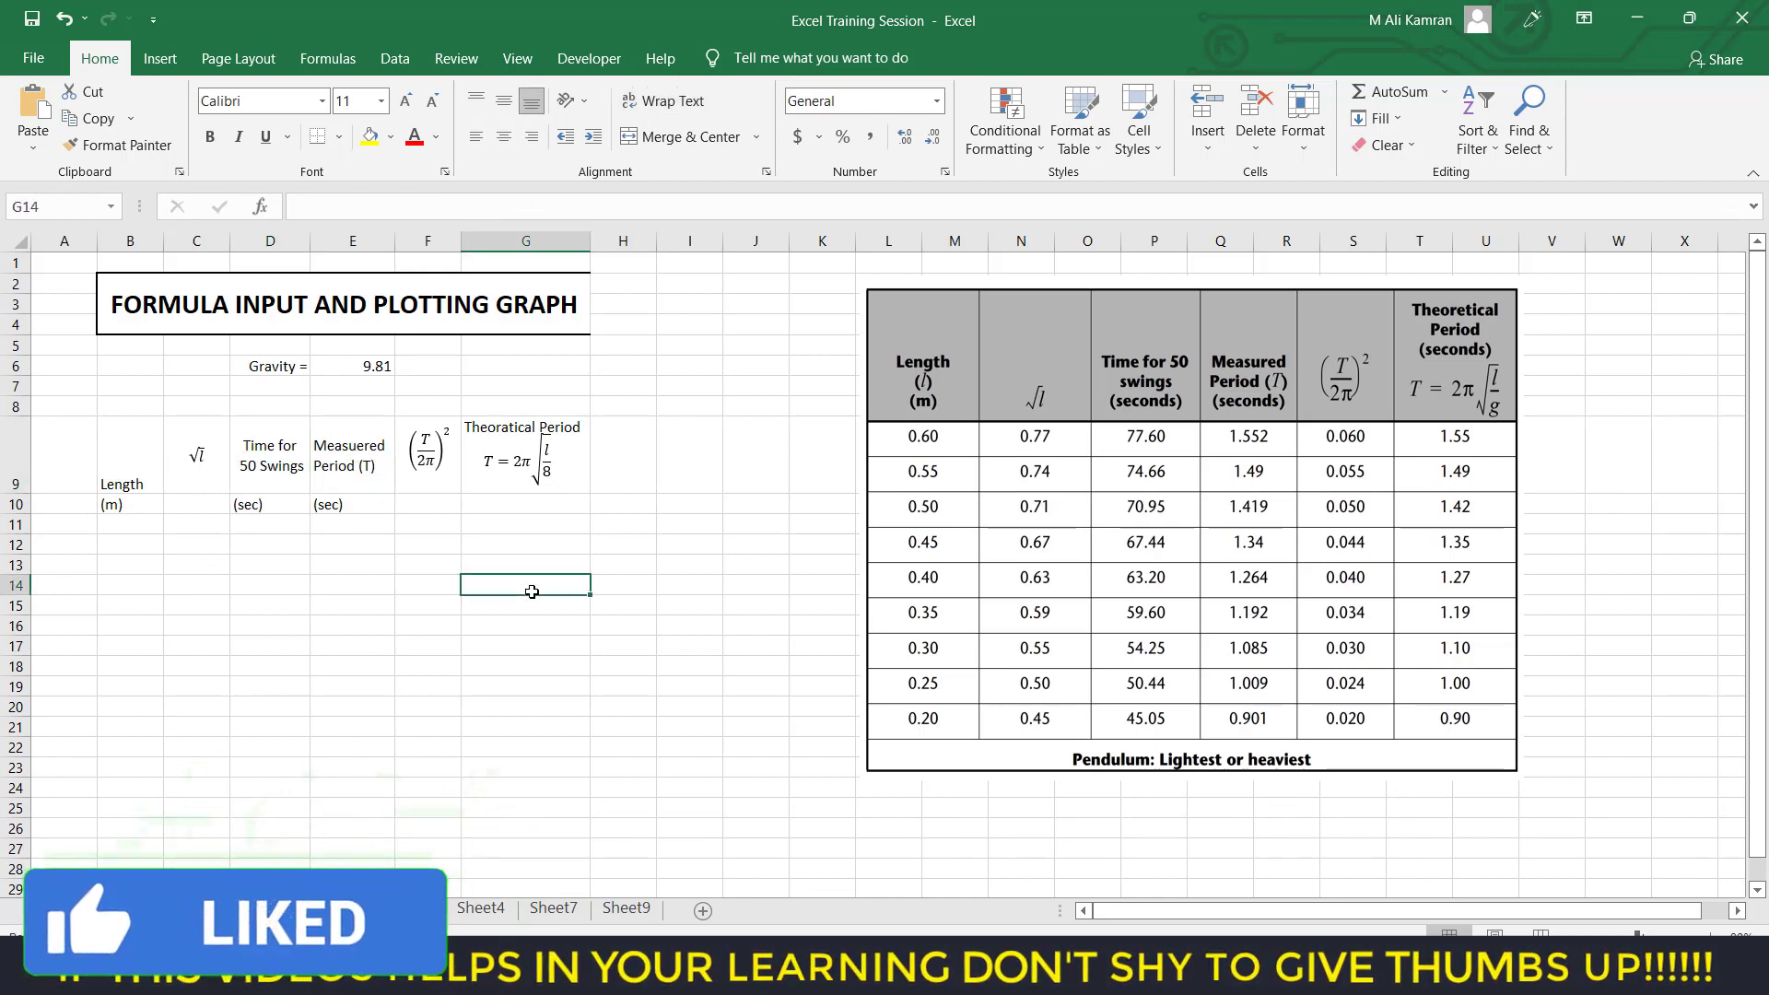
Copy the (sec) unit label from E10 to G10 under the Theoratical Period heading.
left_click(526, 505)
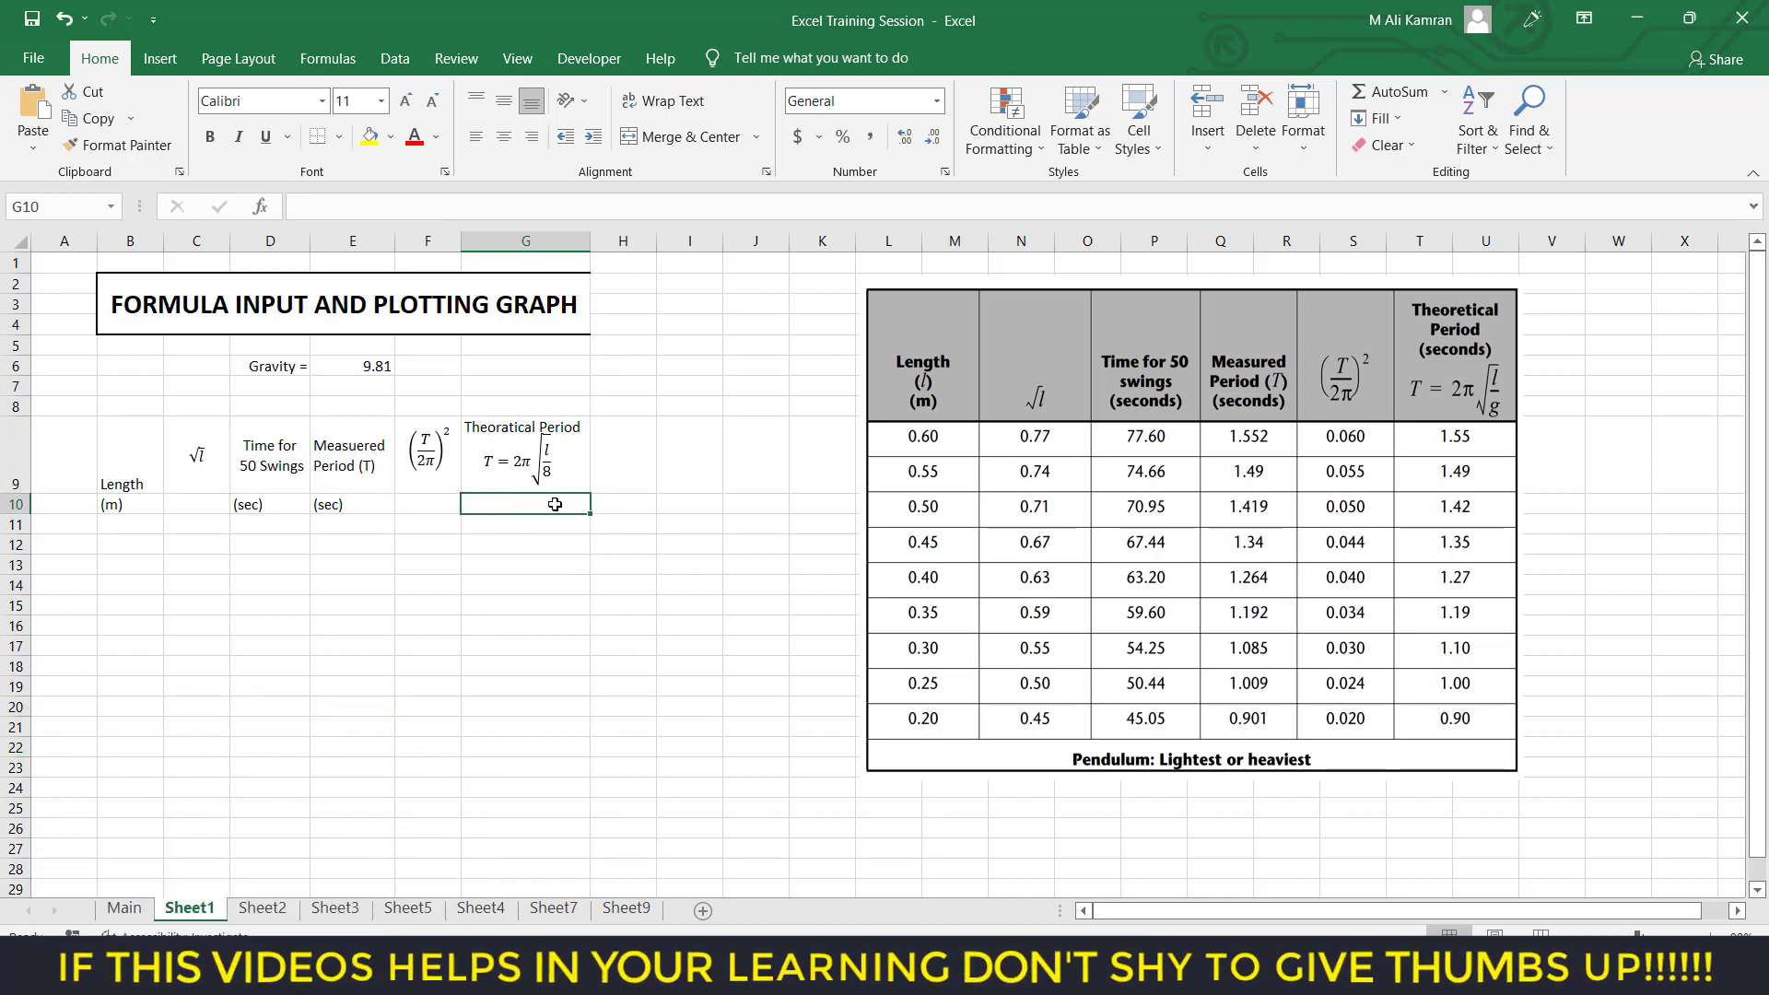
left_click(355, 510)
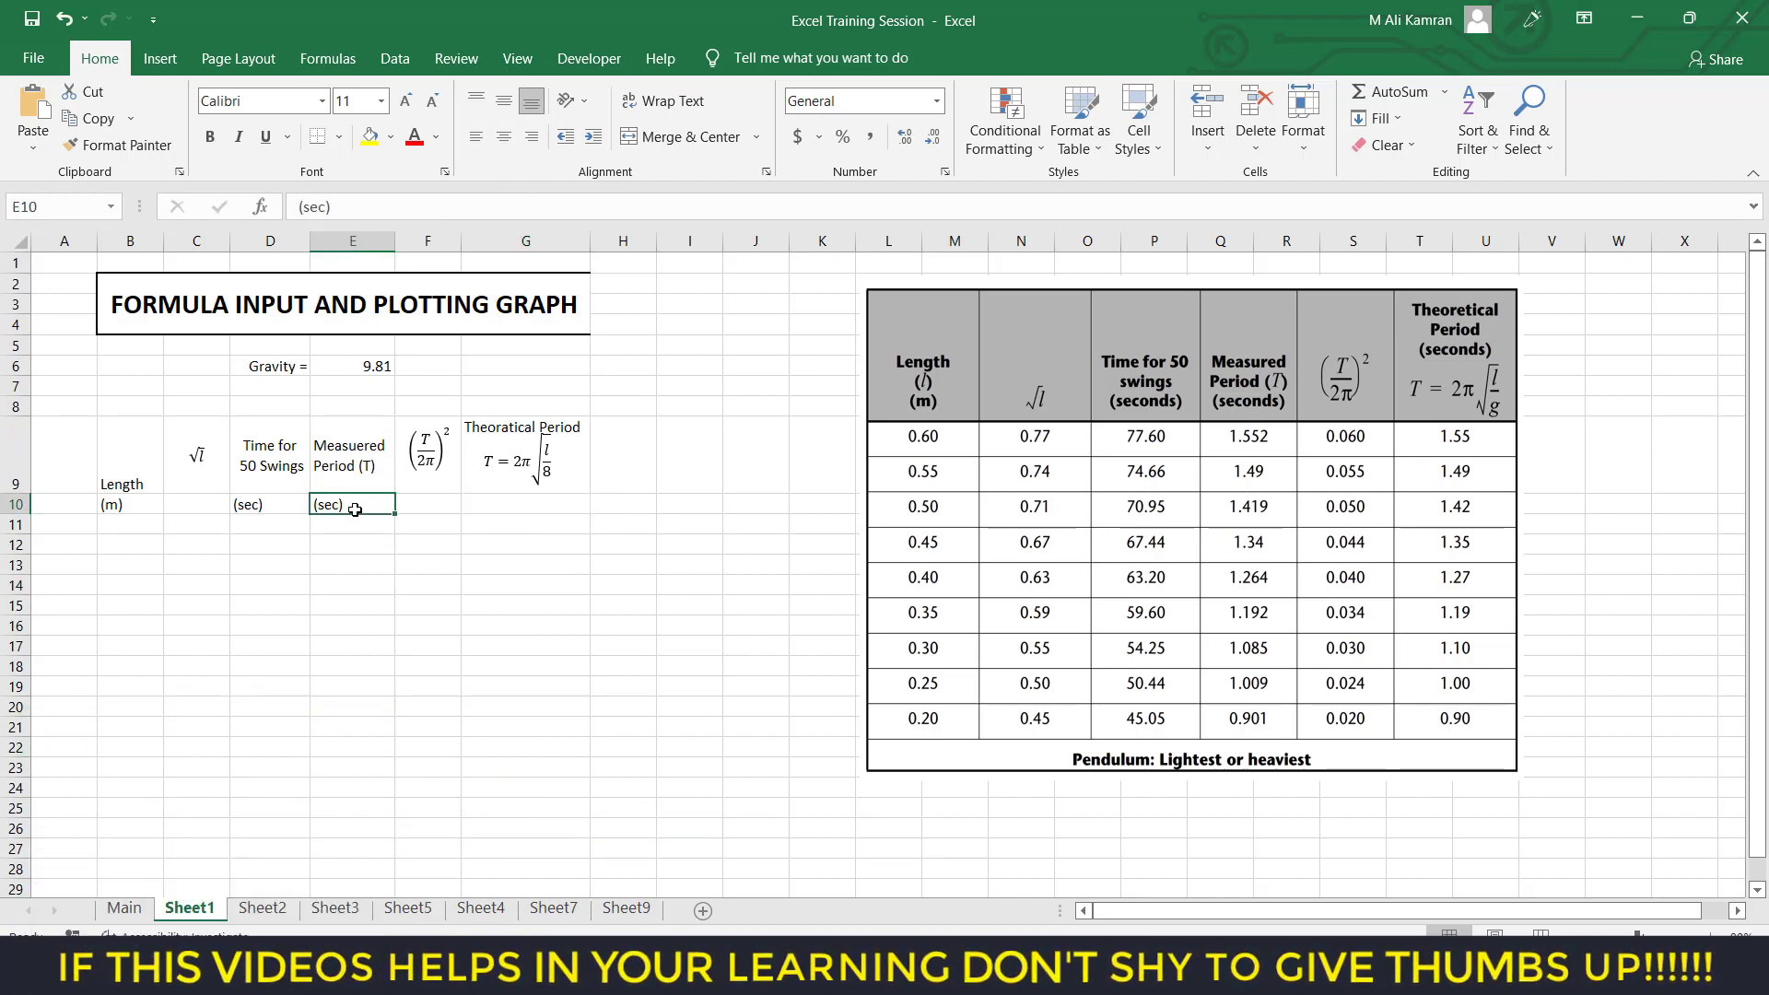
key("ctrl+c")
left_click(511, 511)
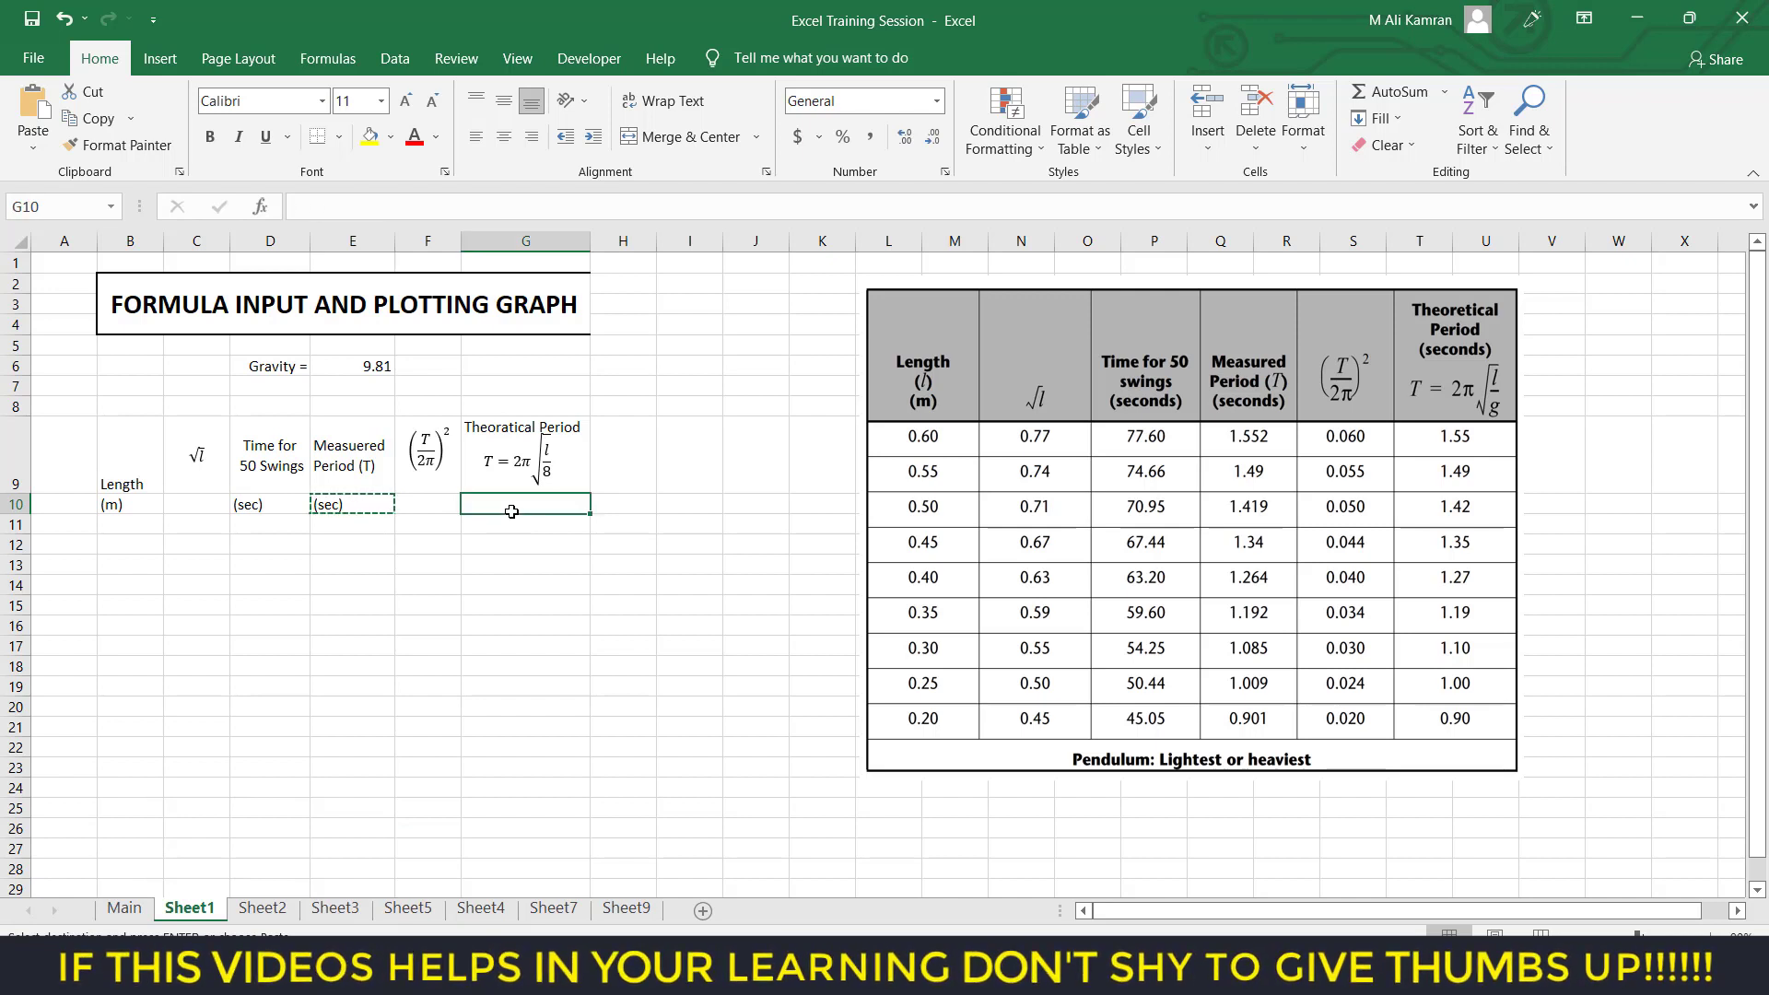
key("ctrl+v")
Center the unit labels in B10:G10 horizontally.
left_click(257, 506)
left_click_drag(123, 509, 580, 505)
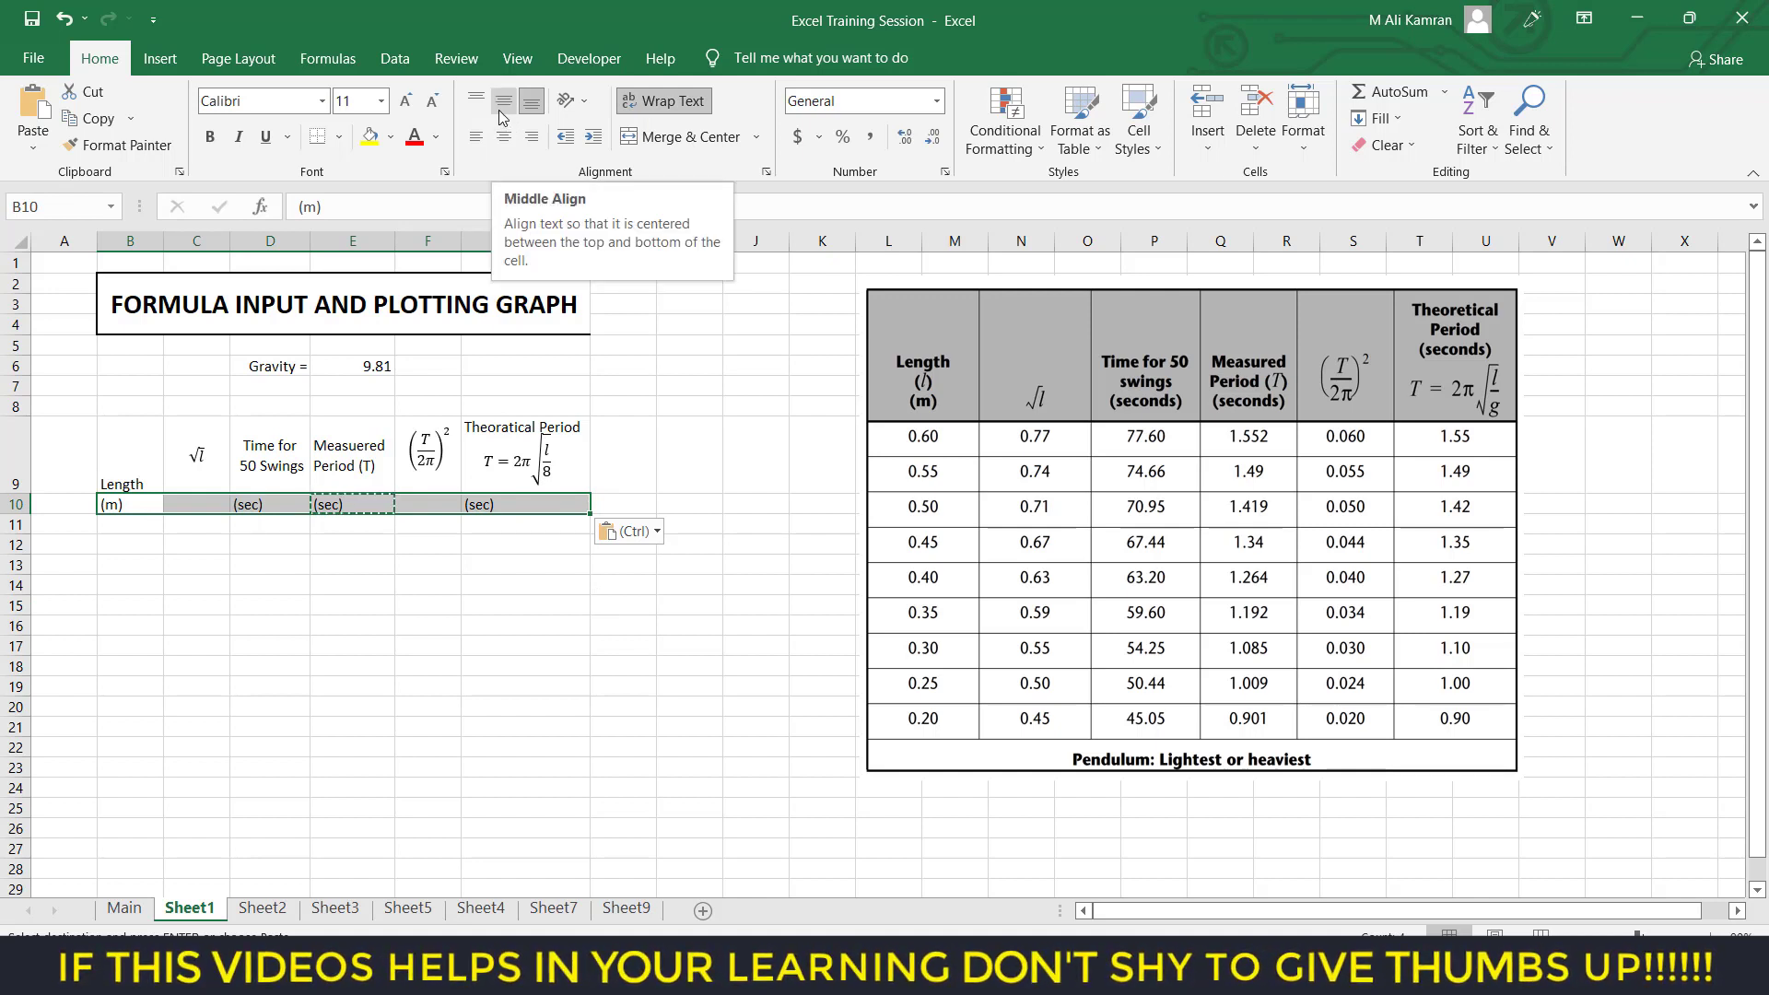
key("Escape")
left_click(700, 473)
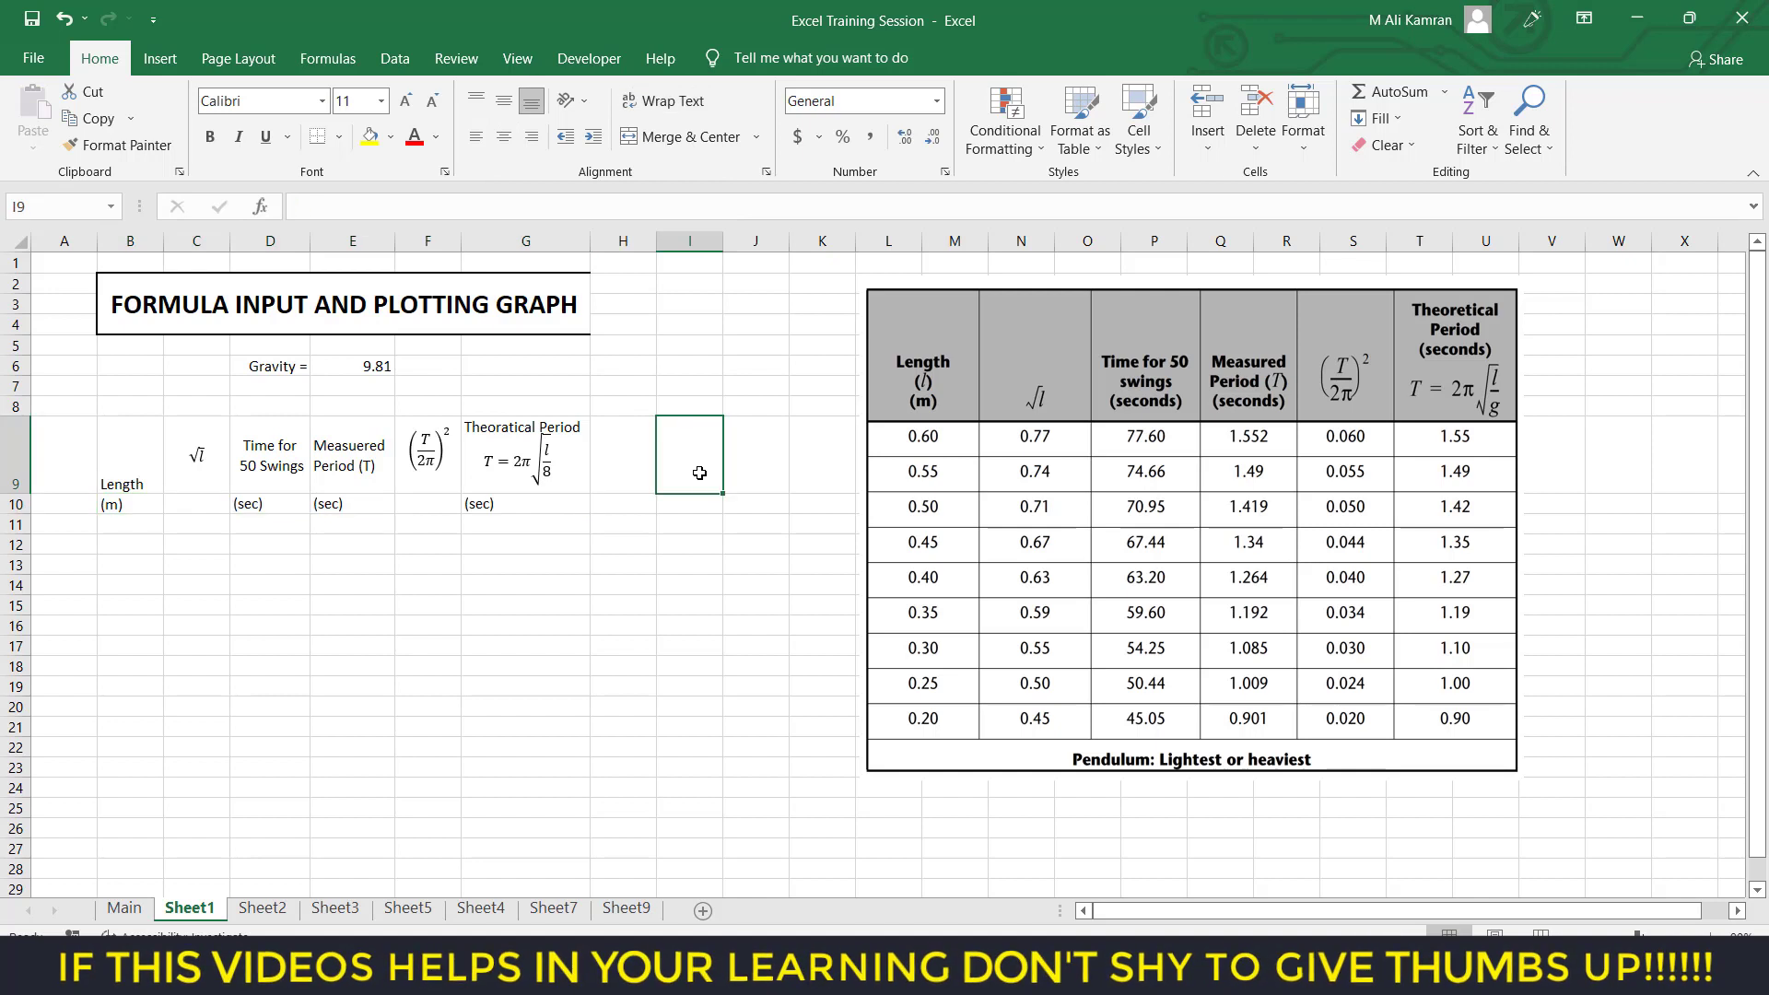
left_click_drag(123, 505, 538, 507)
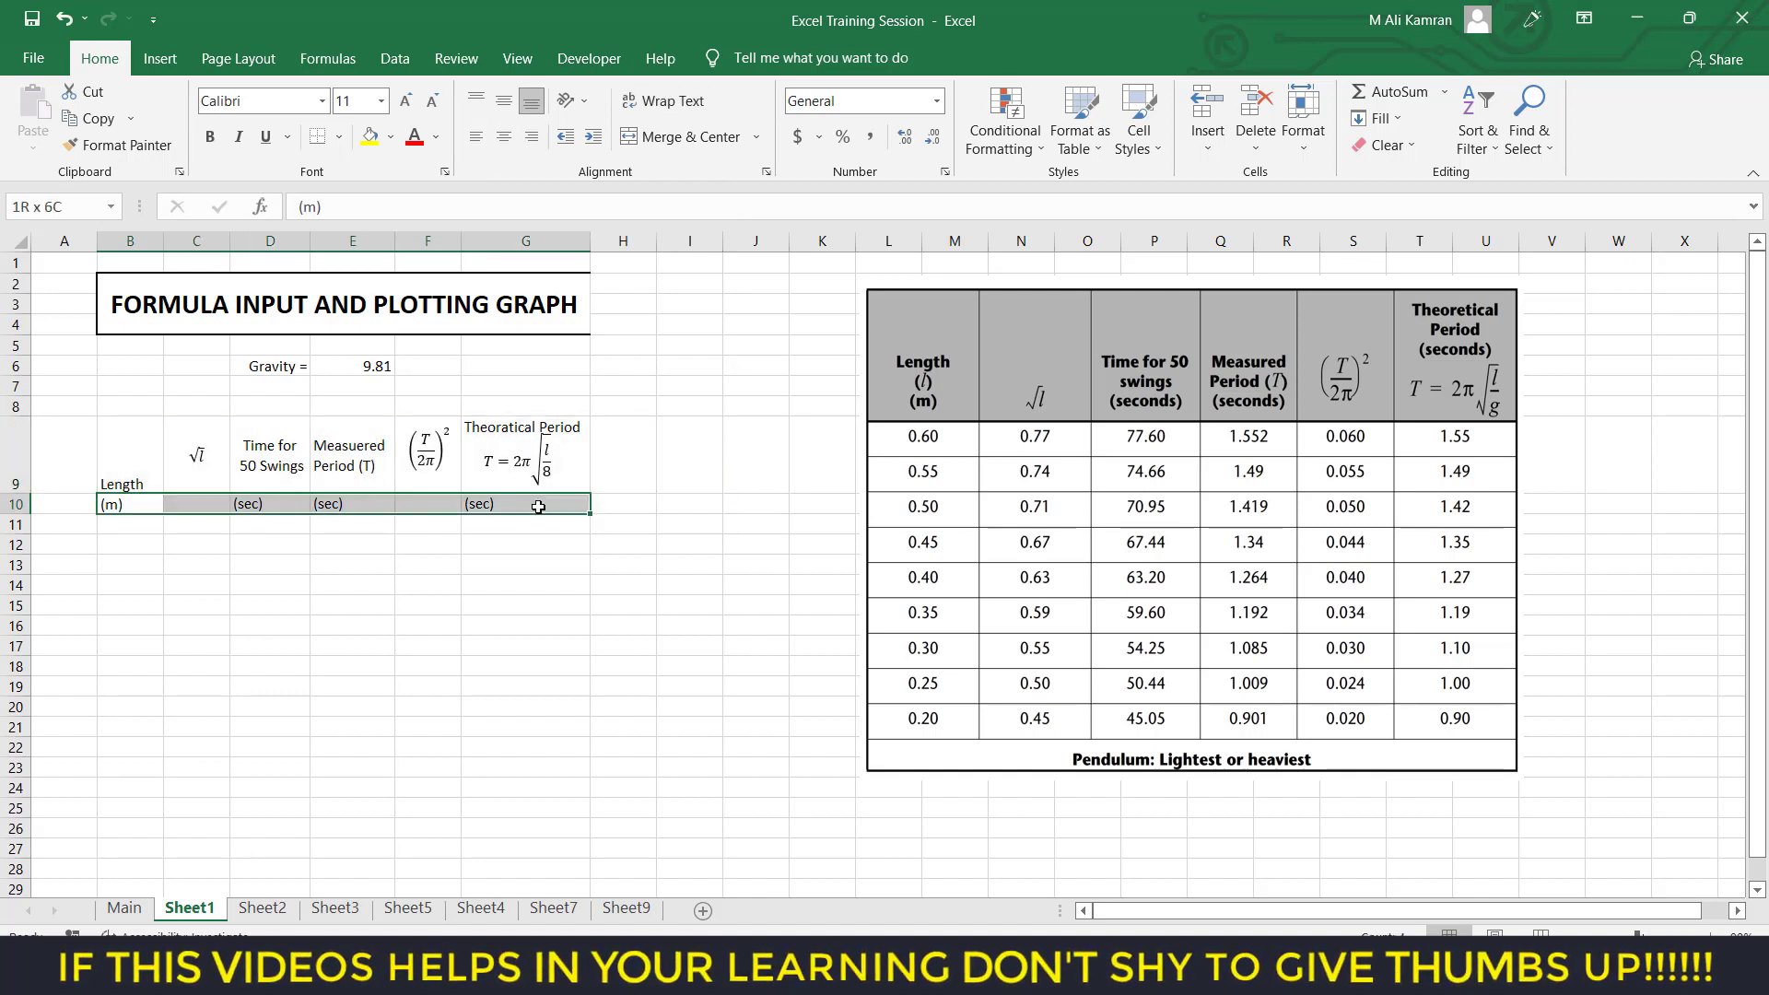
left_click(504, 137)
left_click(717, 424)
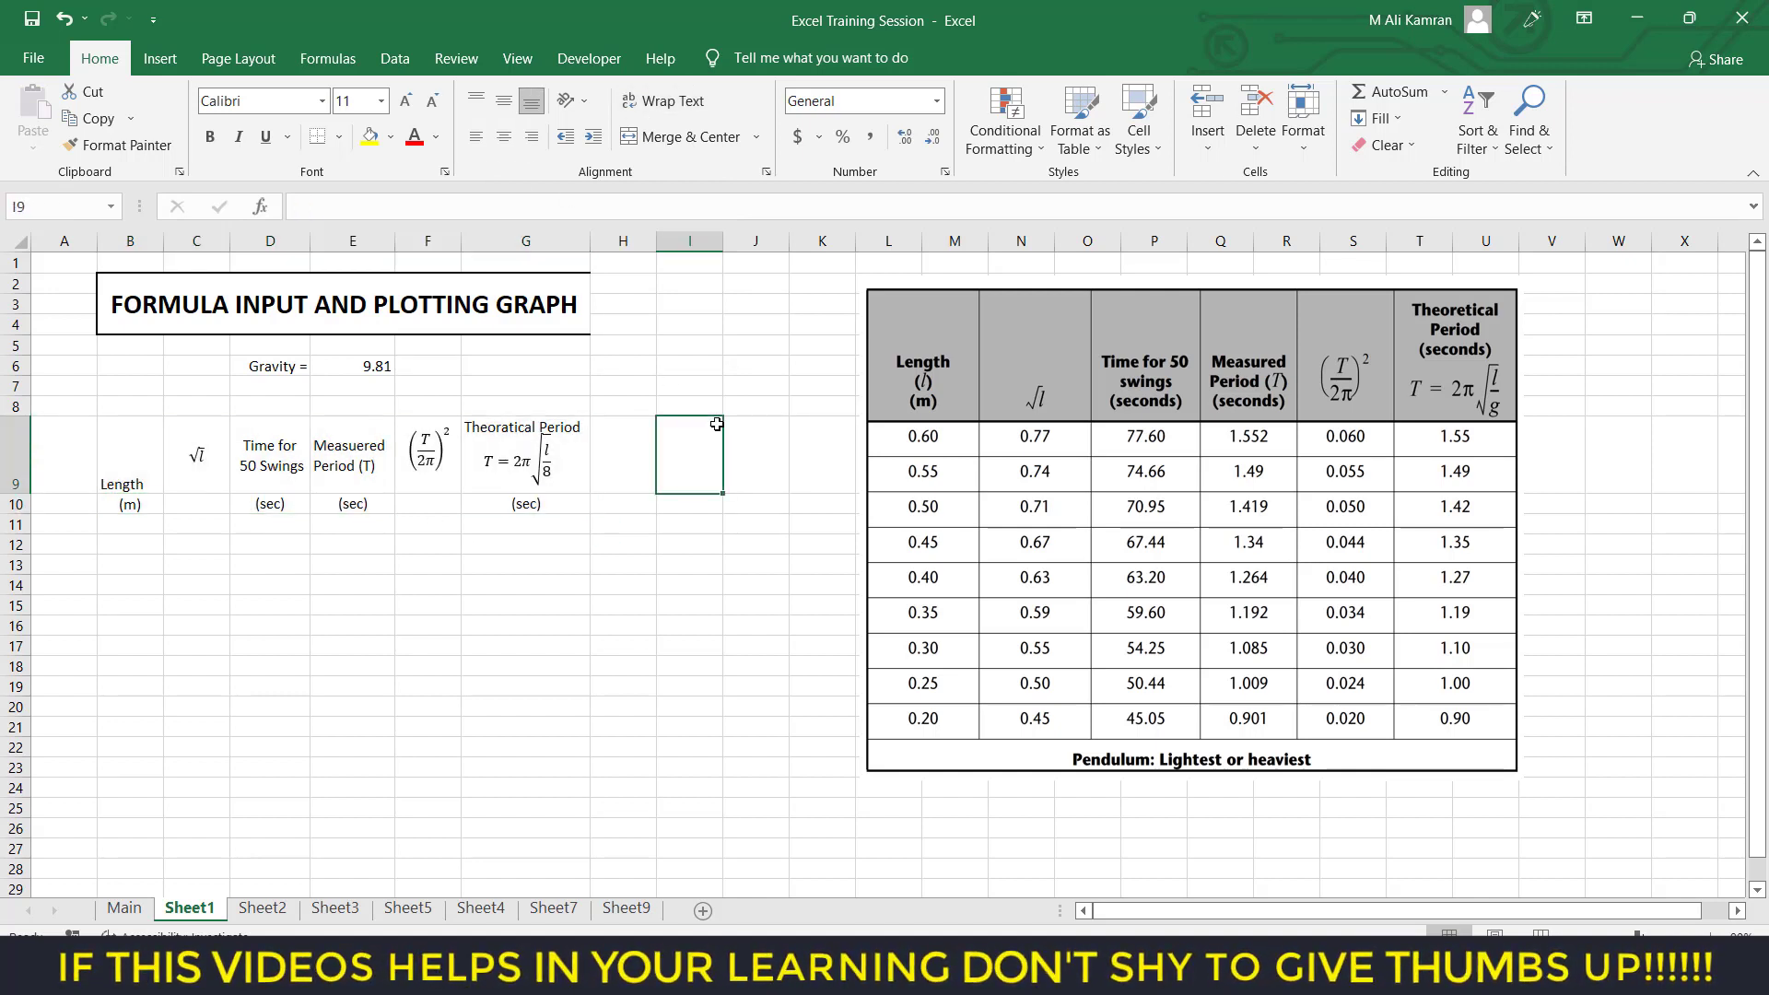
Make the table headings and unit labels in B9:G10 bold.
left_click_drag(119, 440, 528, 504)
left_click(210, 136)
left_click(738, 497)
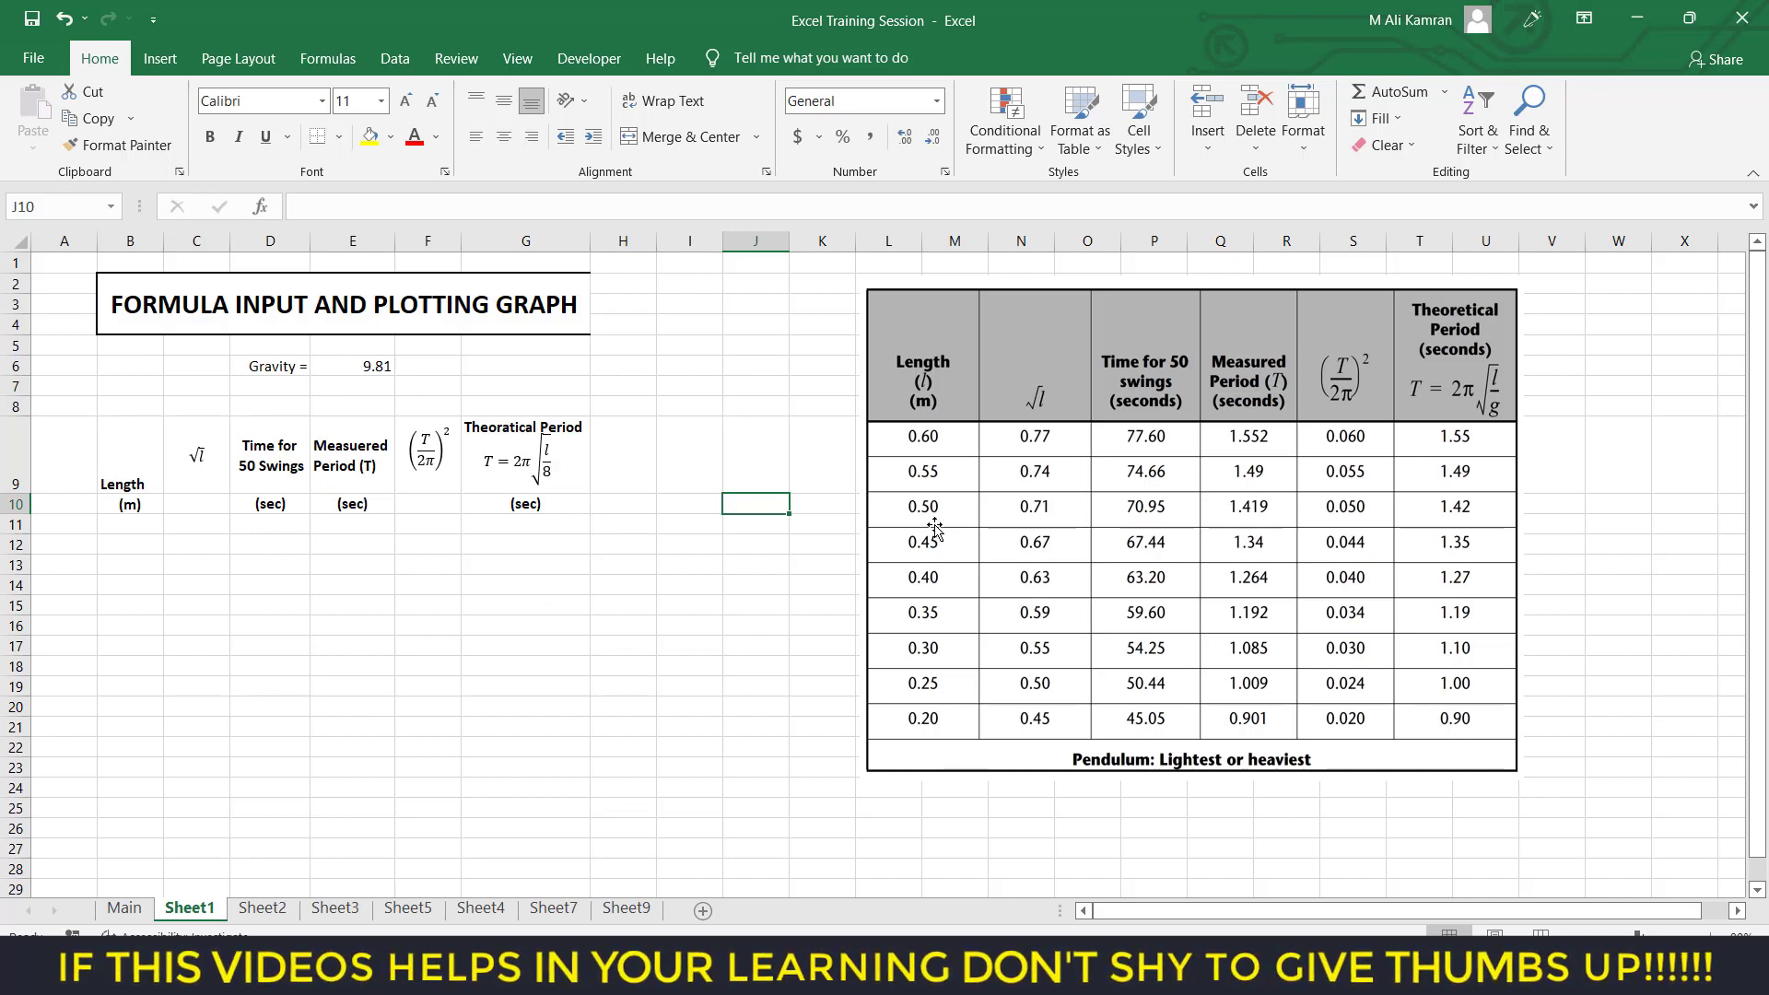
Enter 0.60 as the first length in cell B11.
left_click(120, 527)
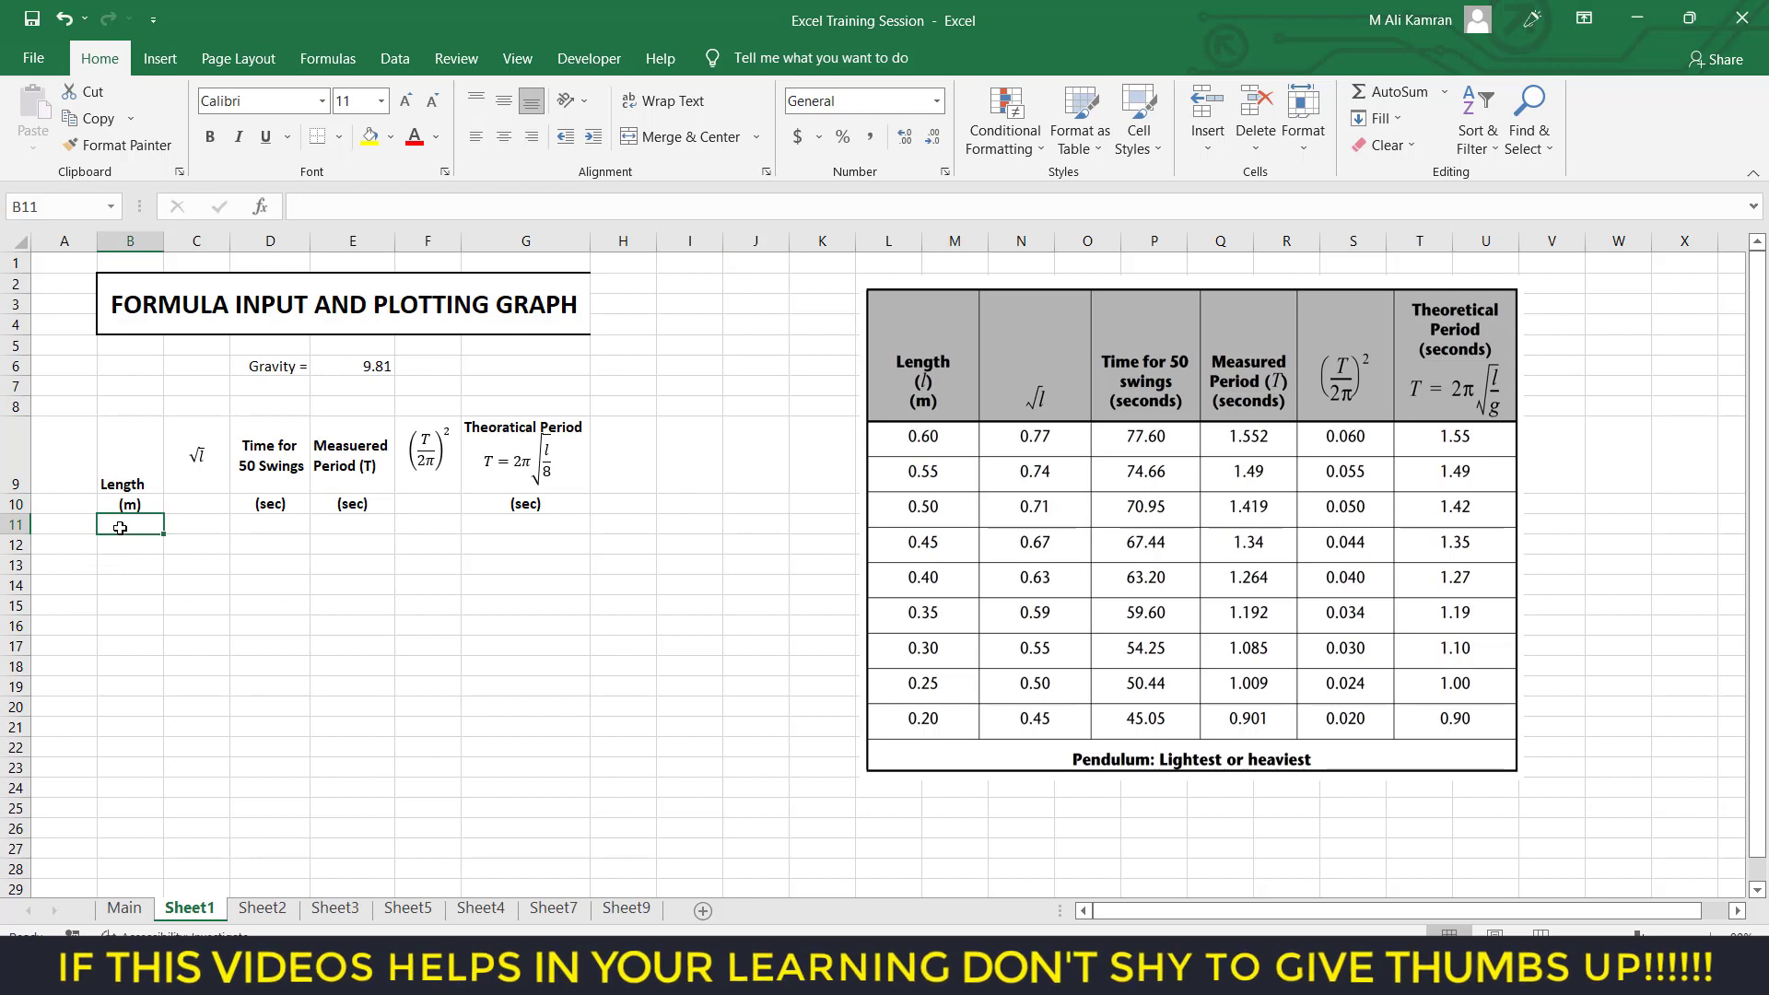
type("0")
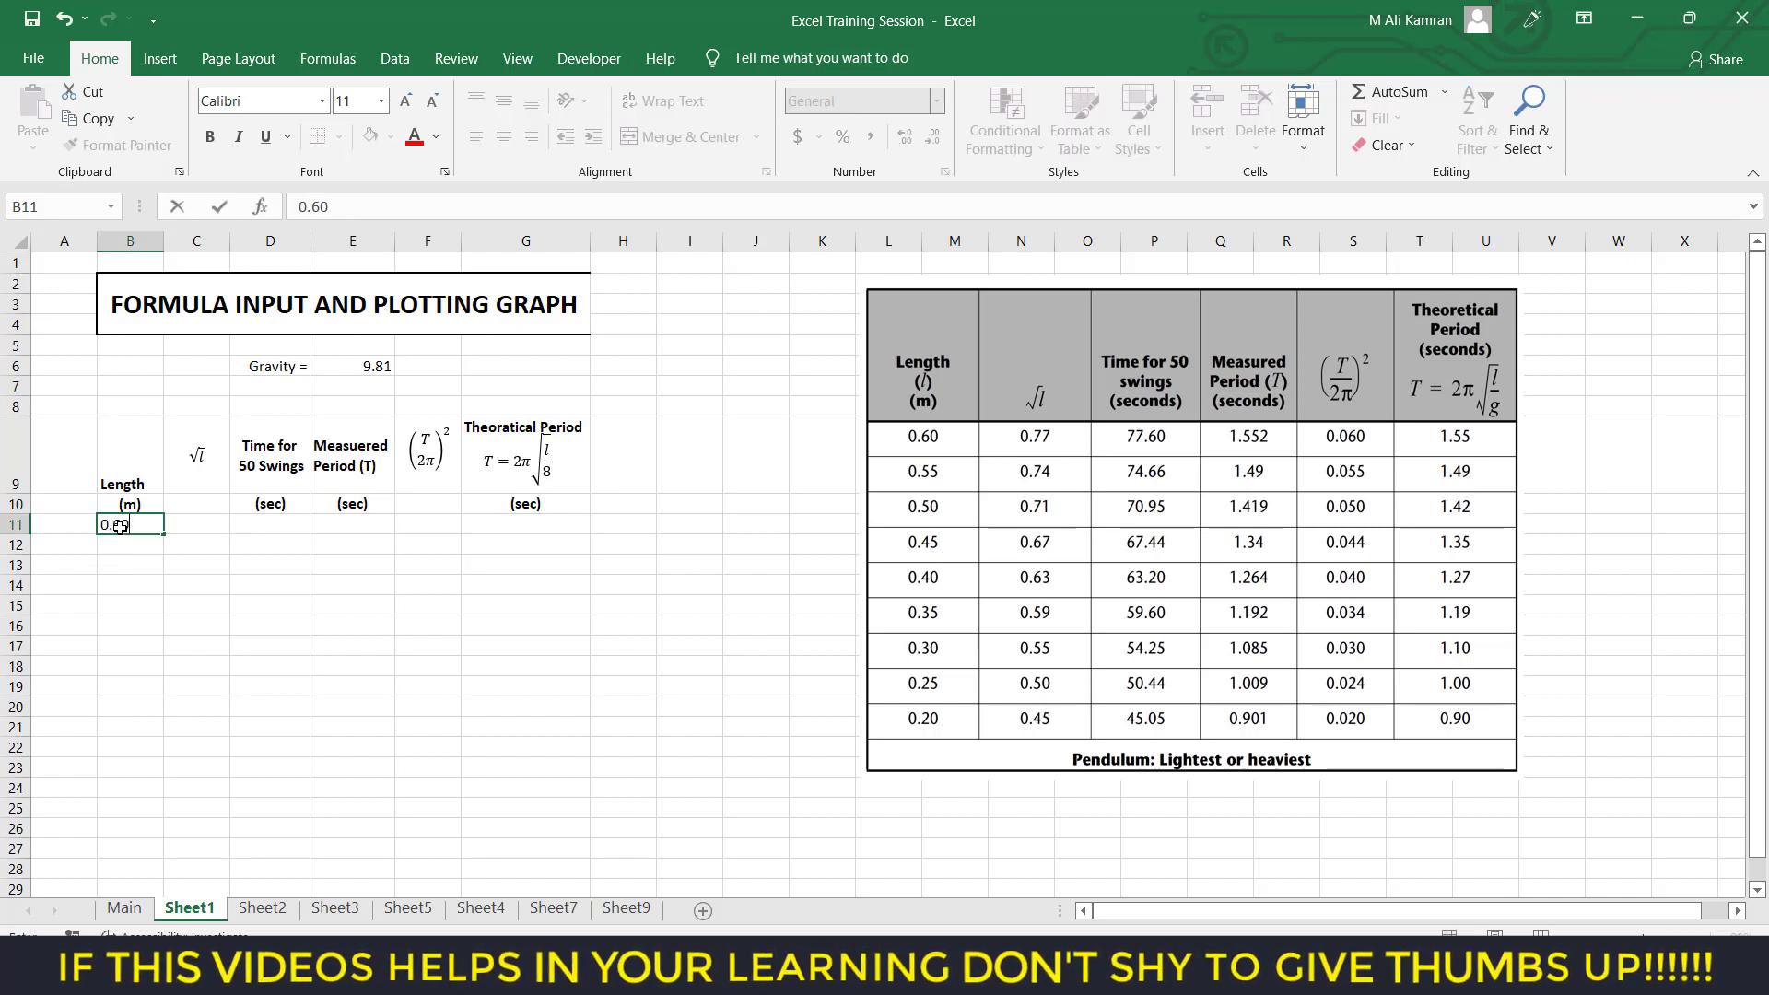
type(".60")
key("Return")
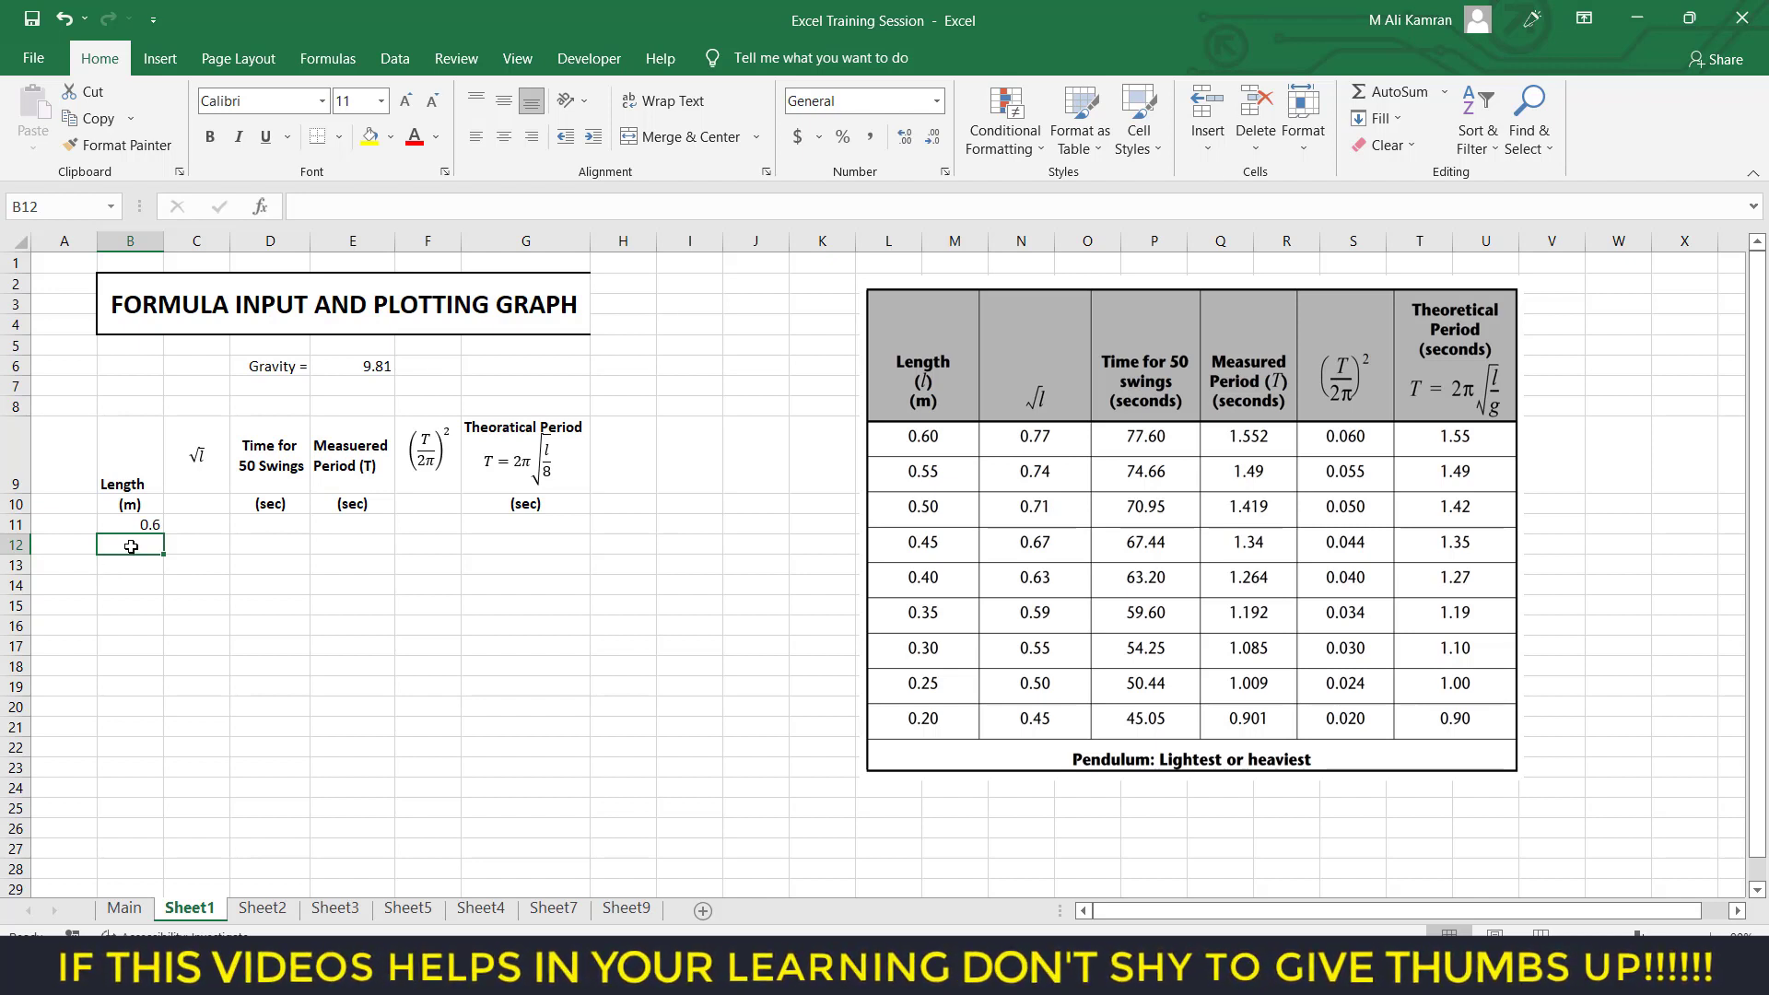
Enter the formula =B11-0.05 in B12 to derive the second length from the first.
type("=")
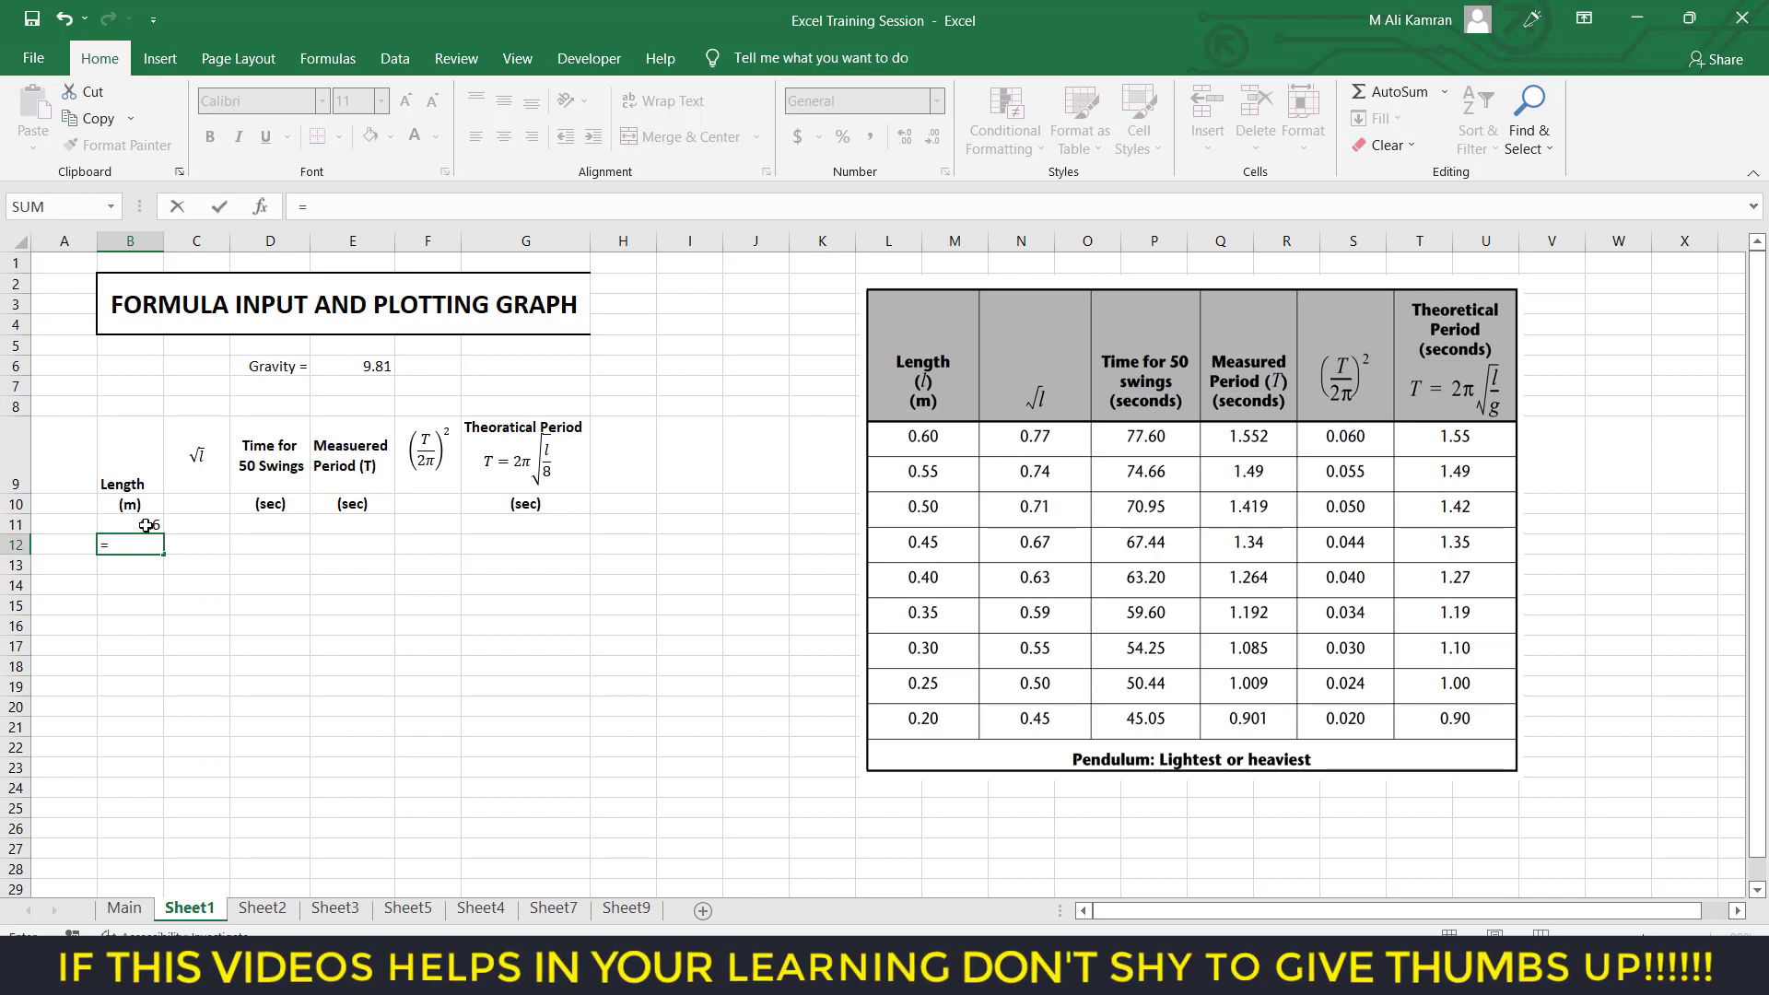
left_click(147, 525)
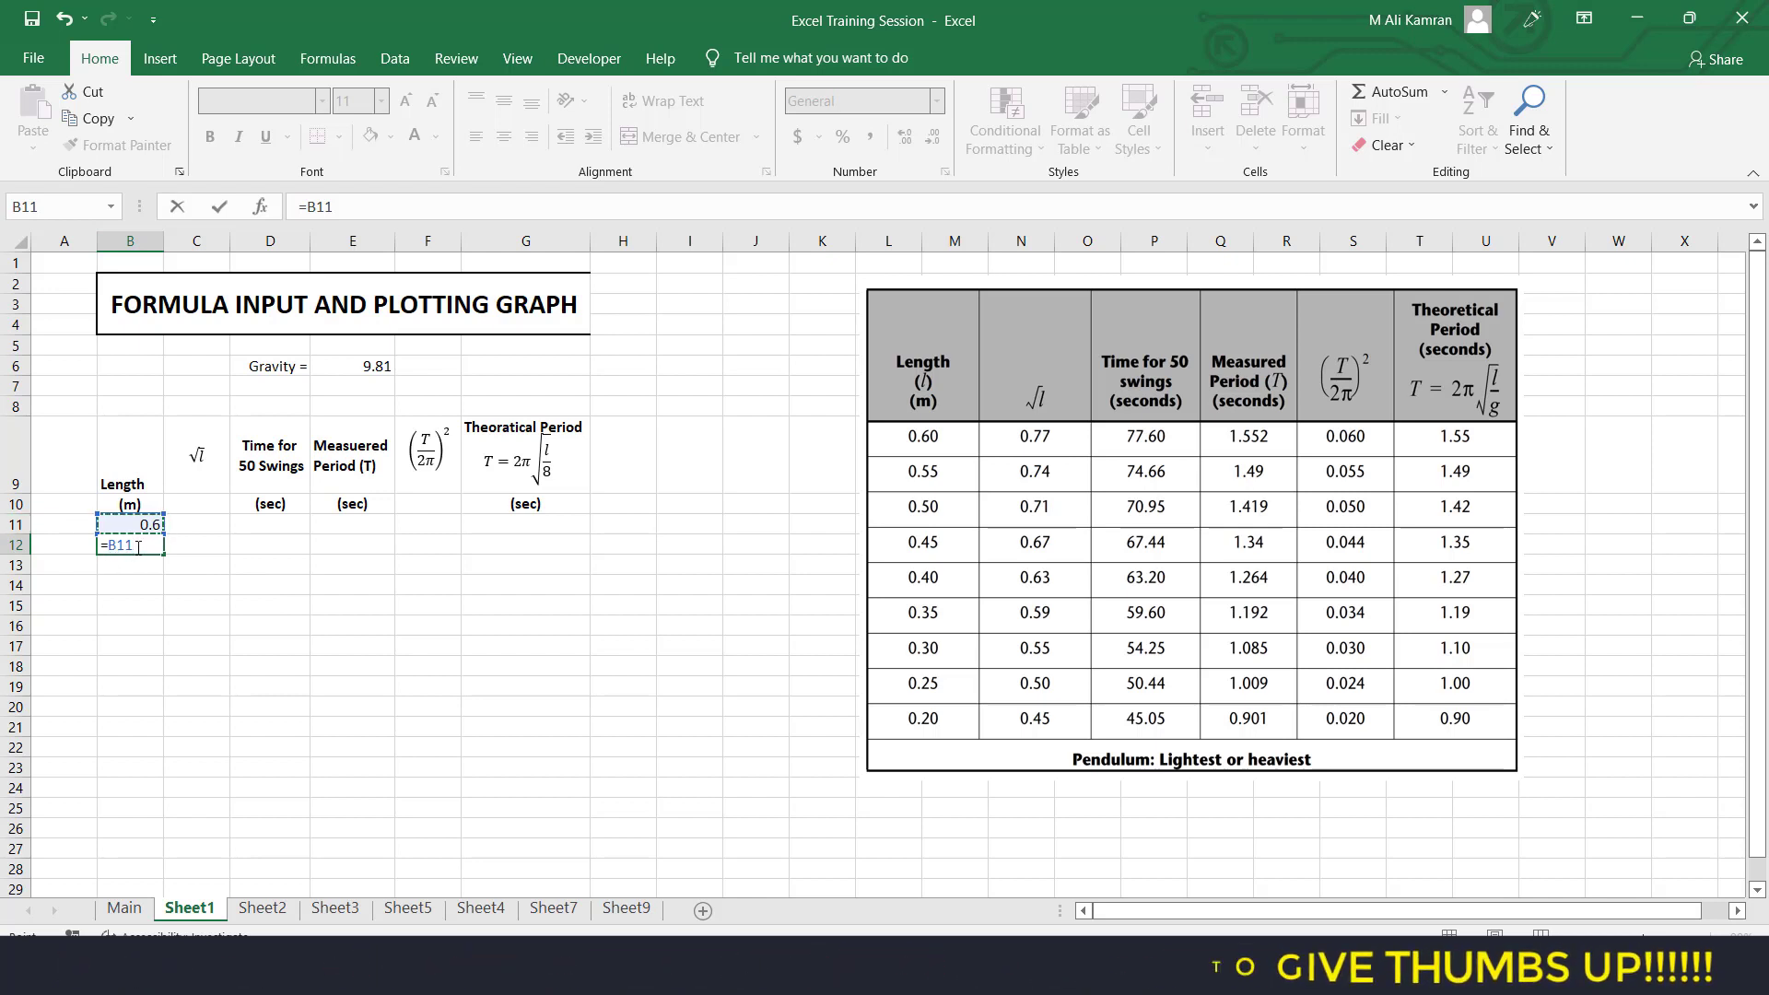
type("-0.05")
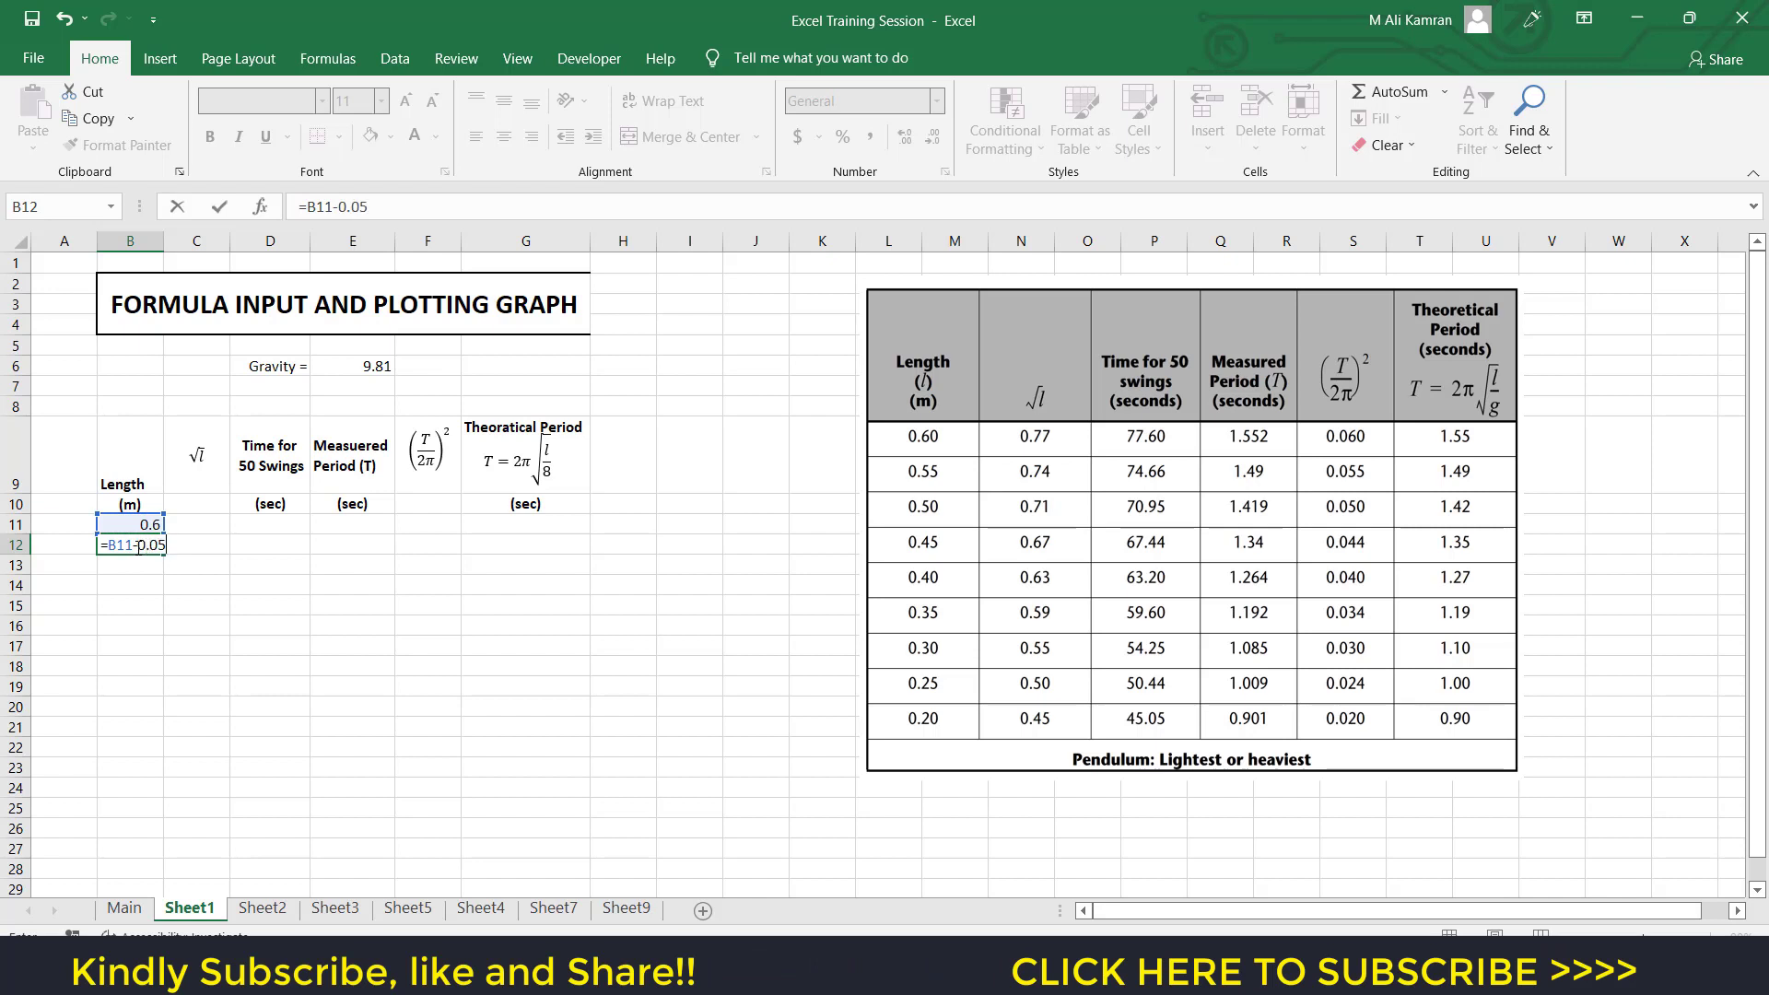
key("Return")
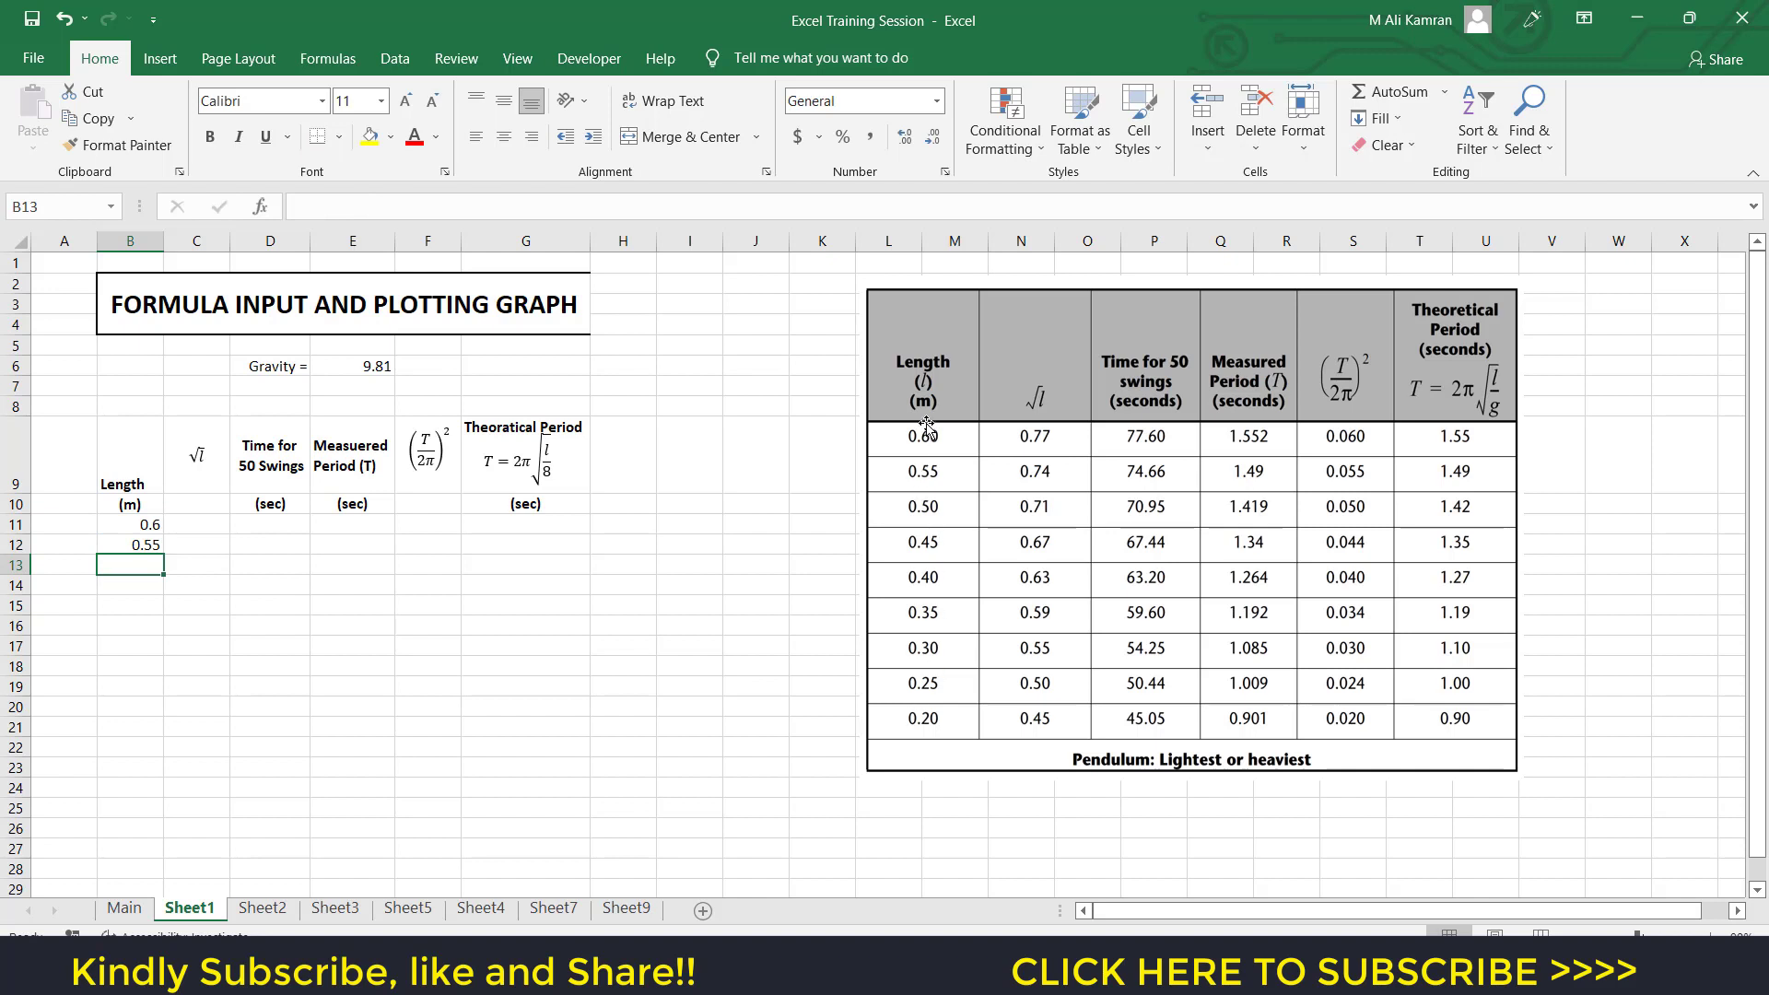
Fill the B12 length formula down to B20 and clear the surplus value in B20.
left_click(147, 546)
left_click_drag(163, 554, 162, 717)
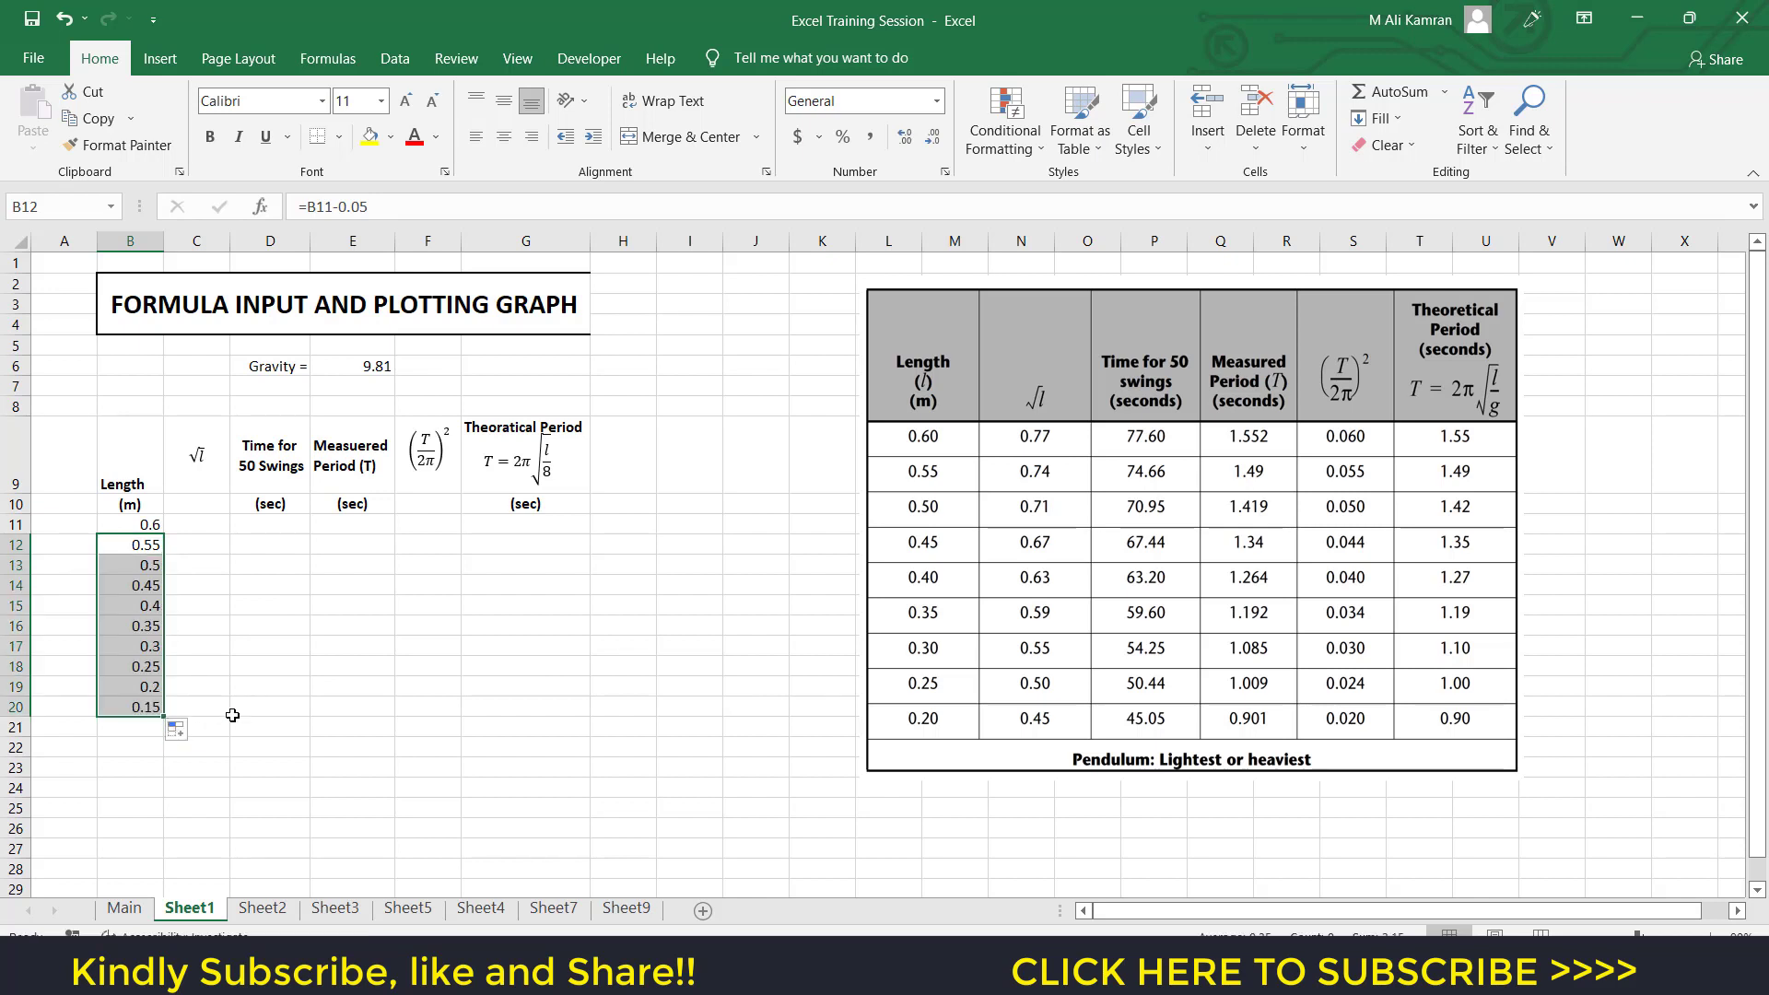
left_click(143, 709)
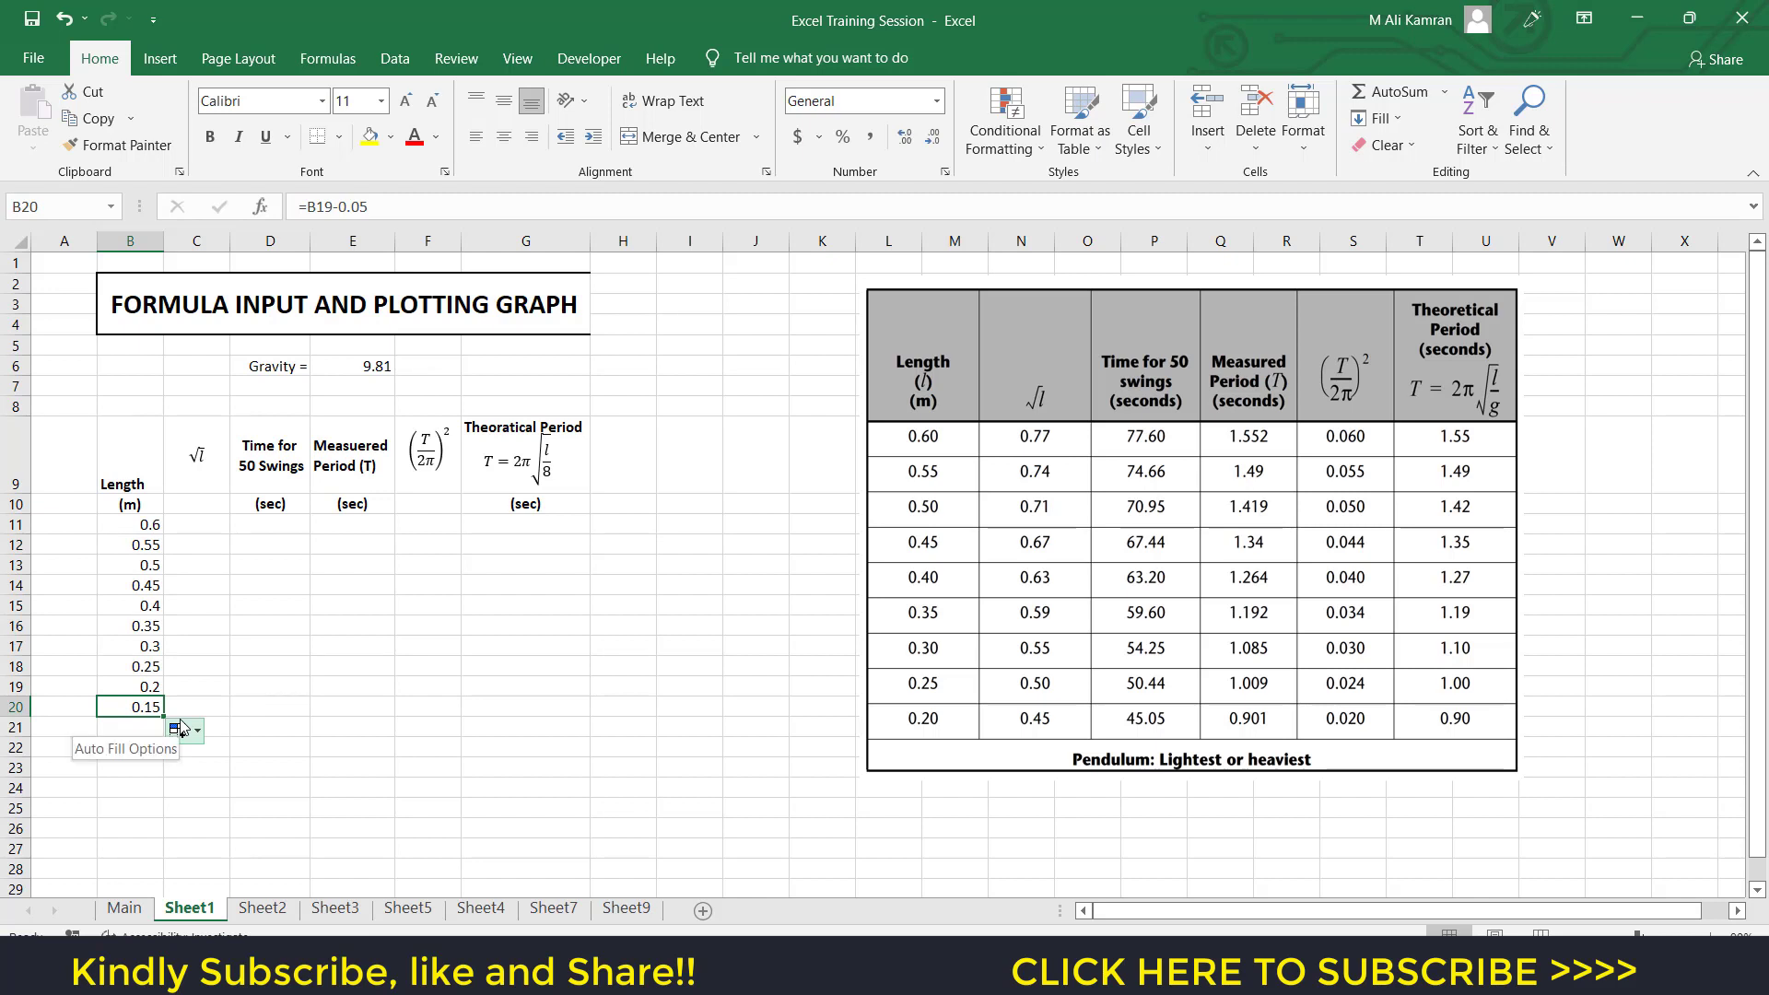
key("Delete")
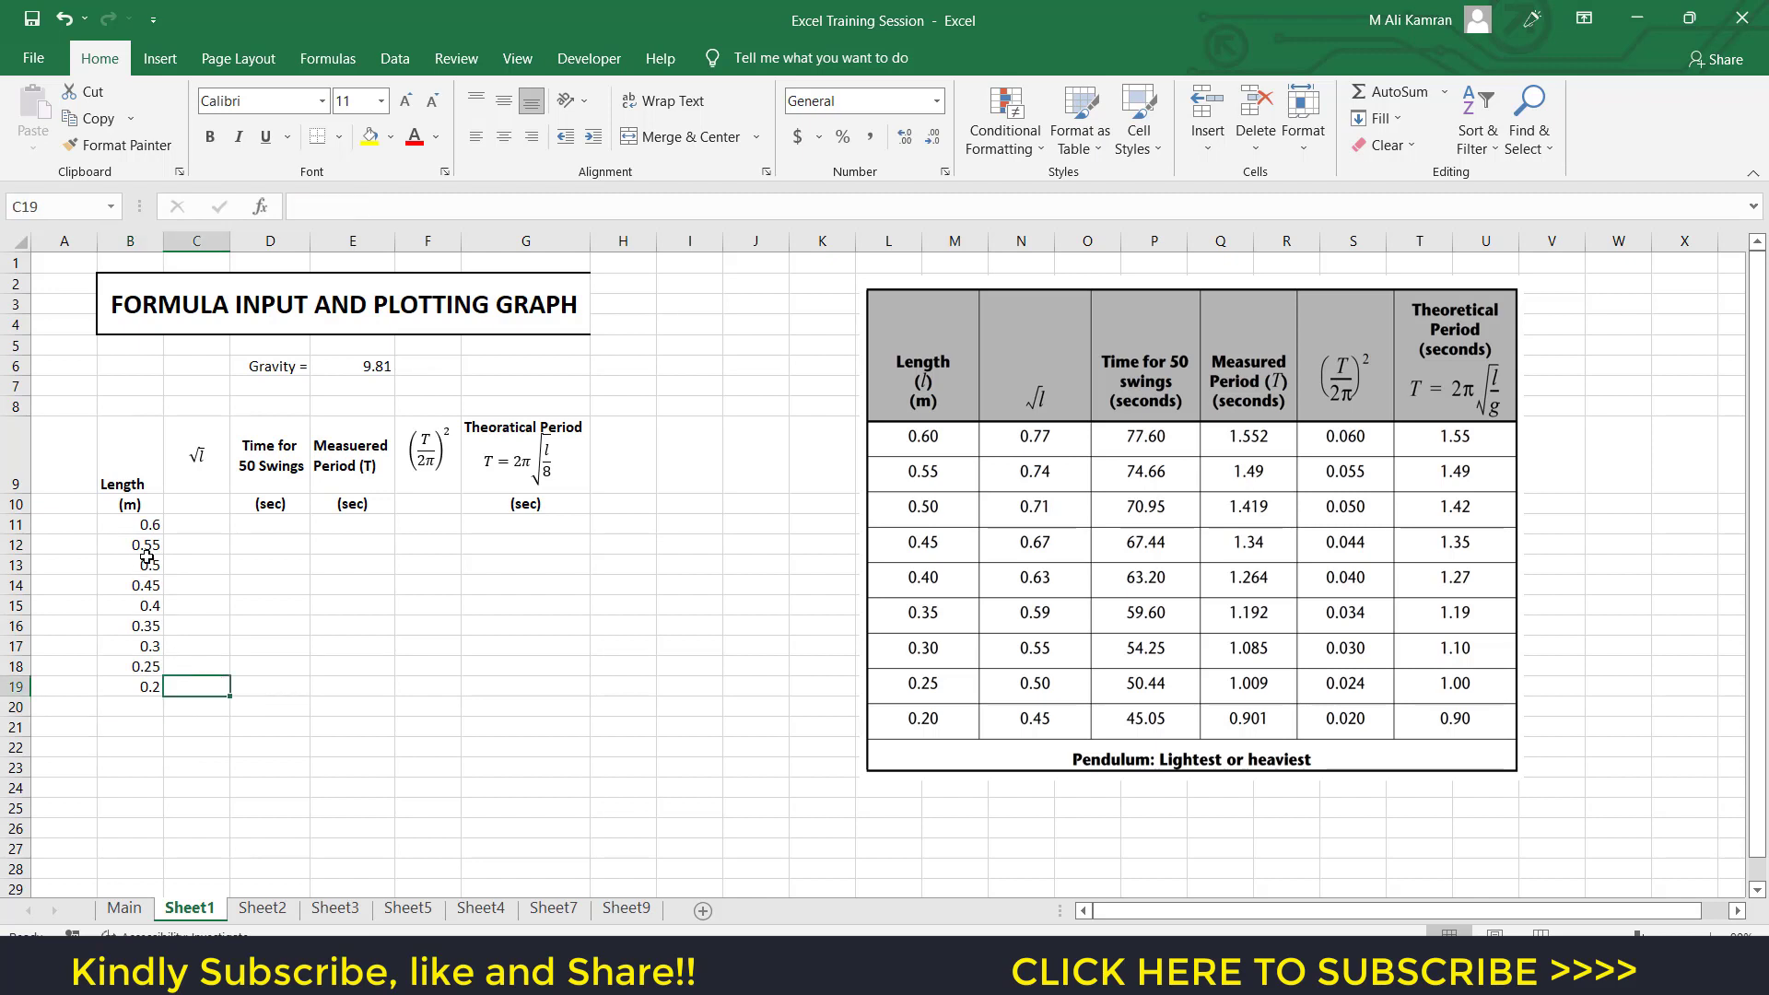
left_click_drag(136, 523, 170, 705)
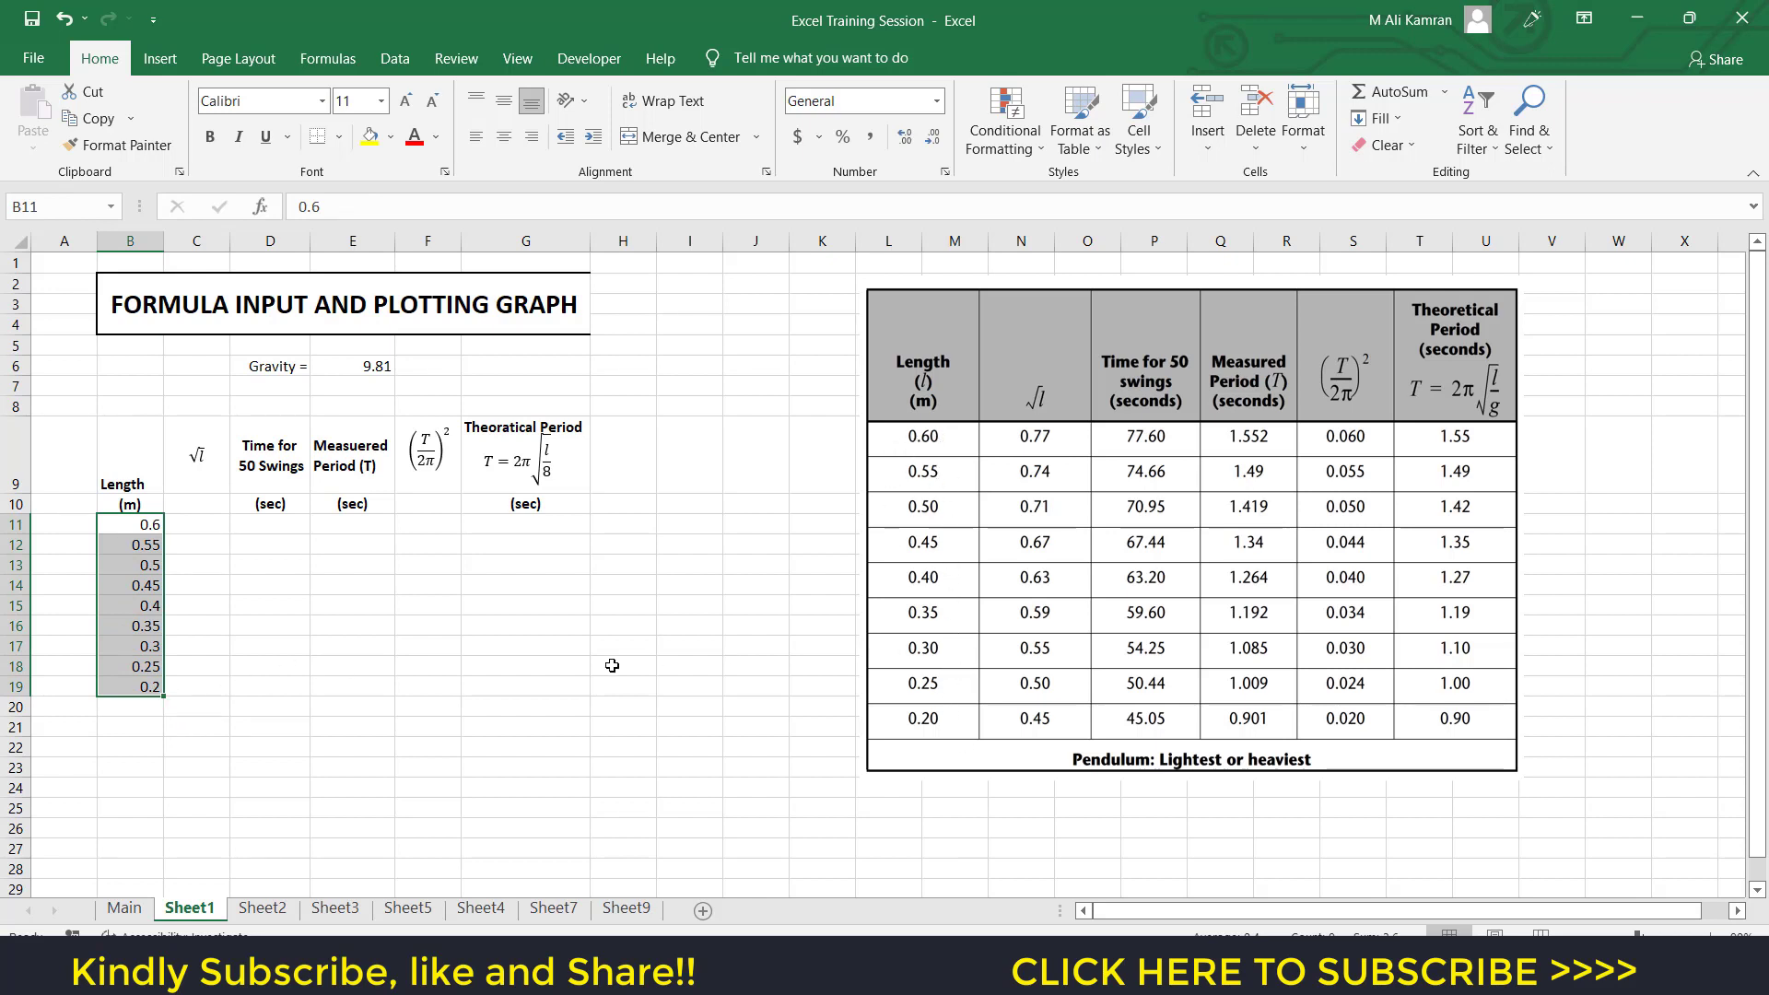
left_click(338, 693)
Enter the formula =SQRT(B11) in C11 to calculate the square root of the first length, and recheck it.
left_click(205, 531)
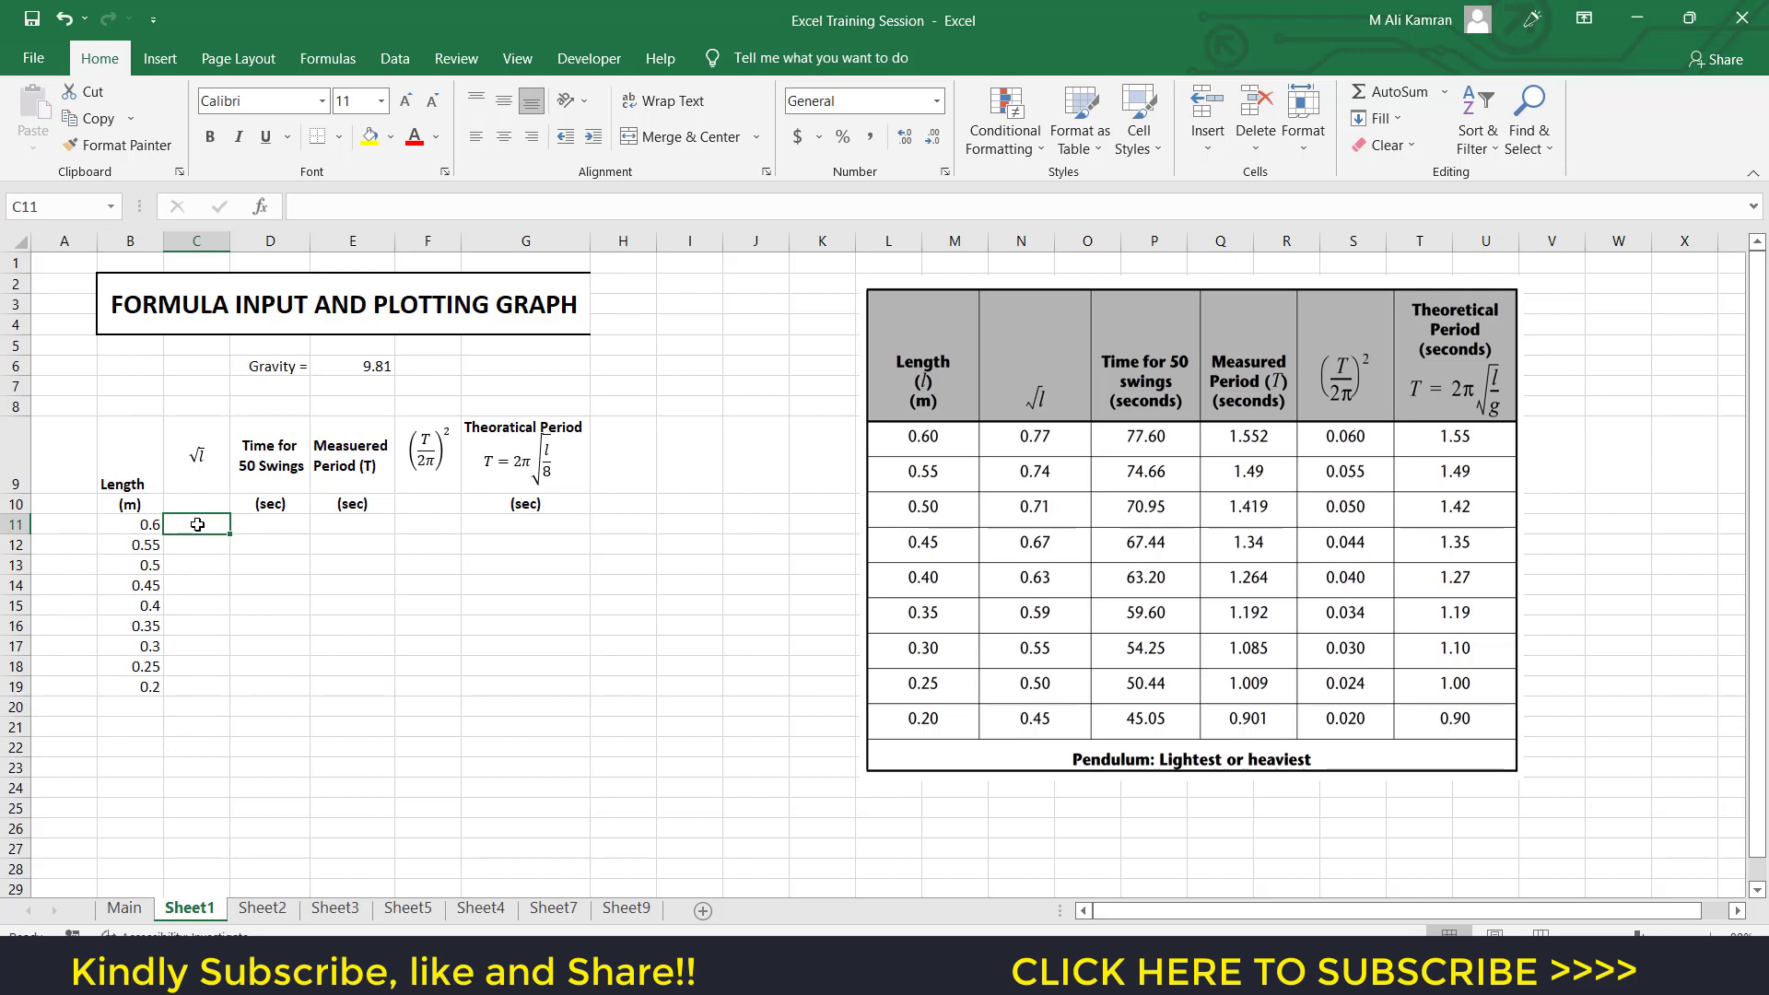
type("=")
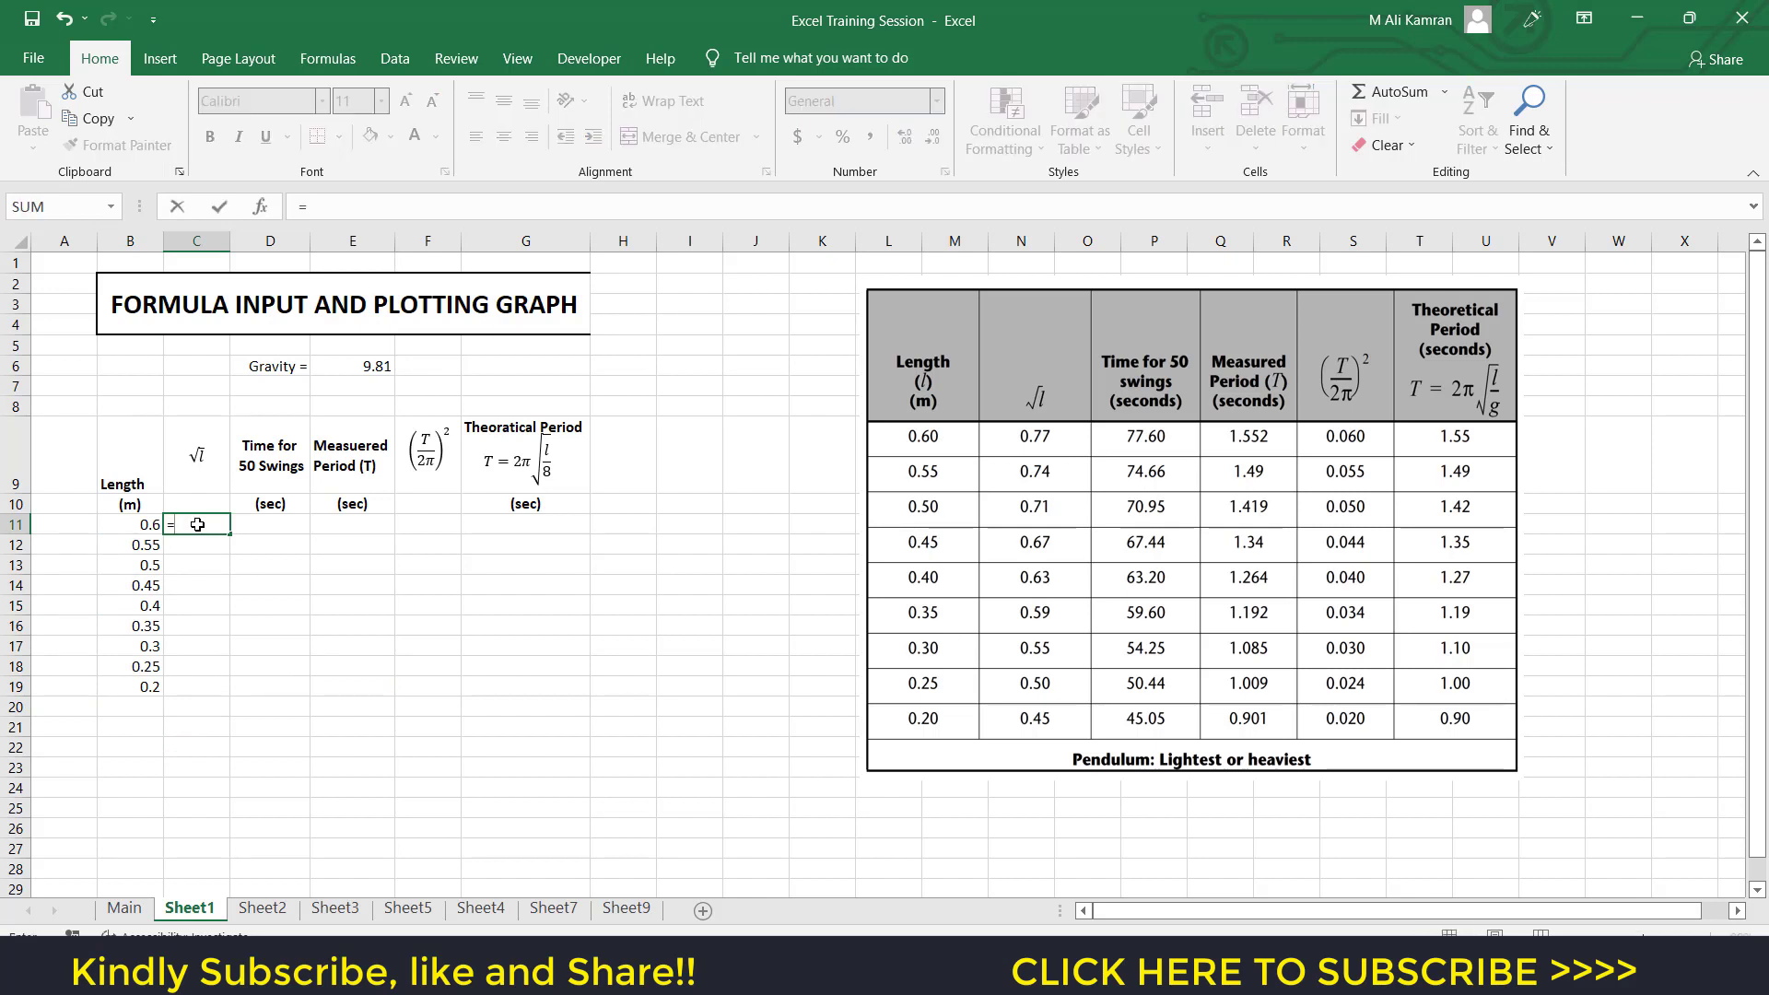
type("sq")
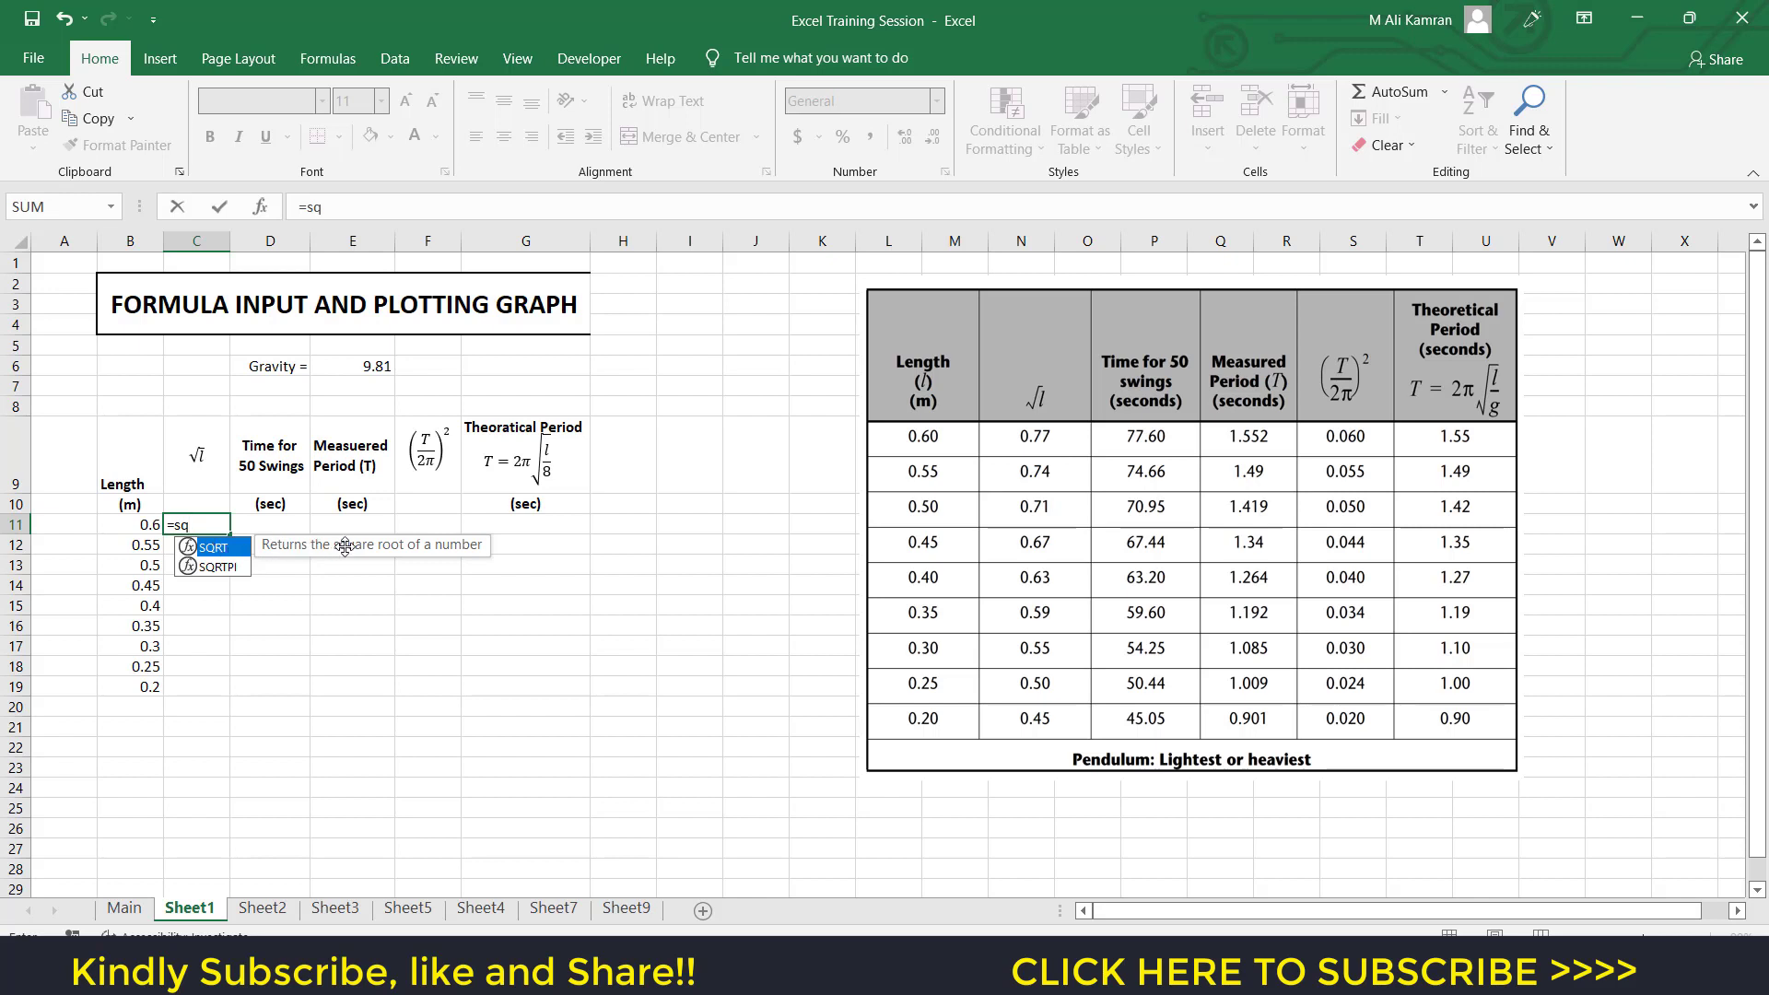
double_click(236, 551)
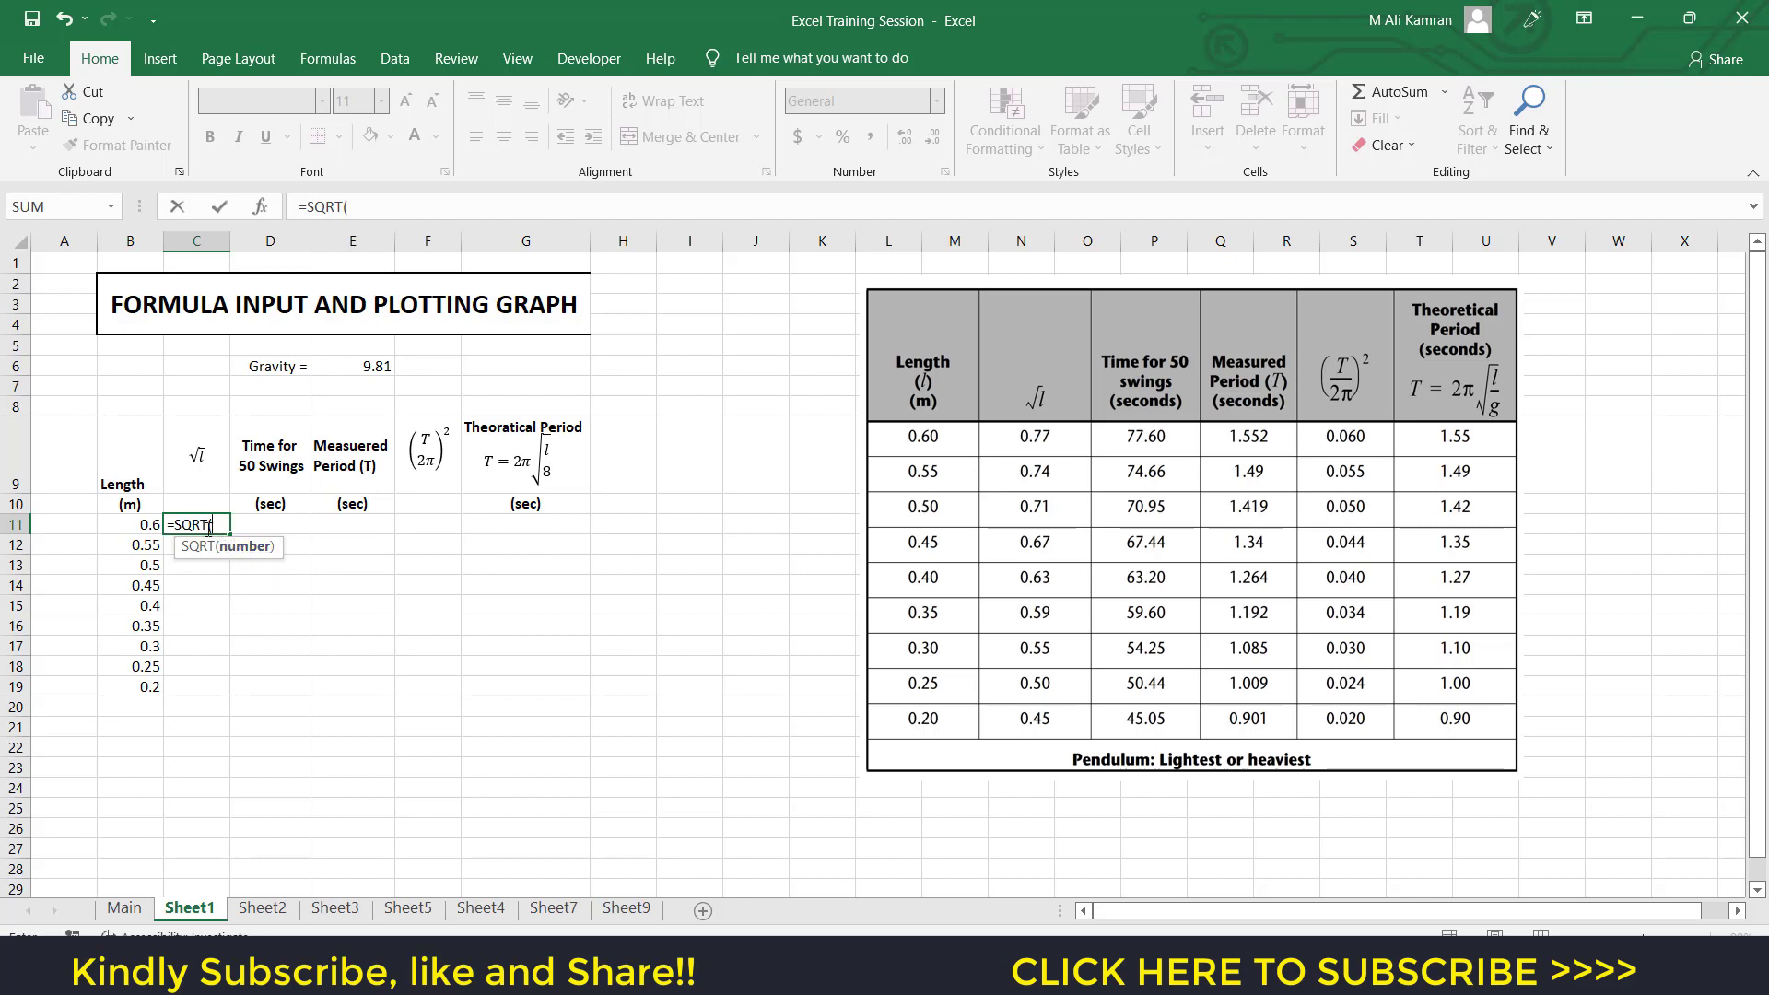
left_click(146, 526)
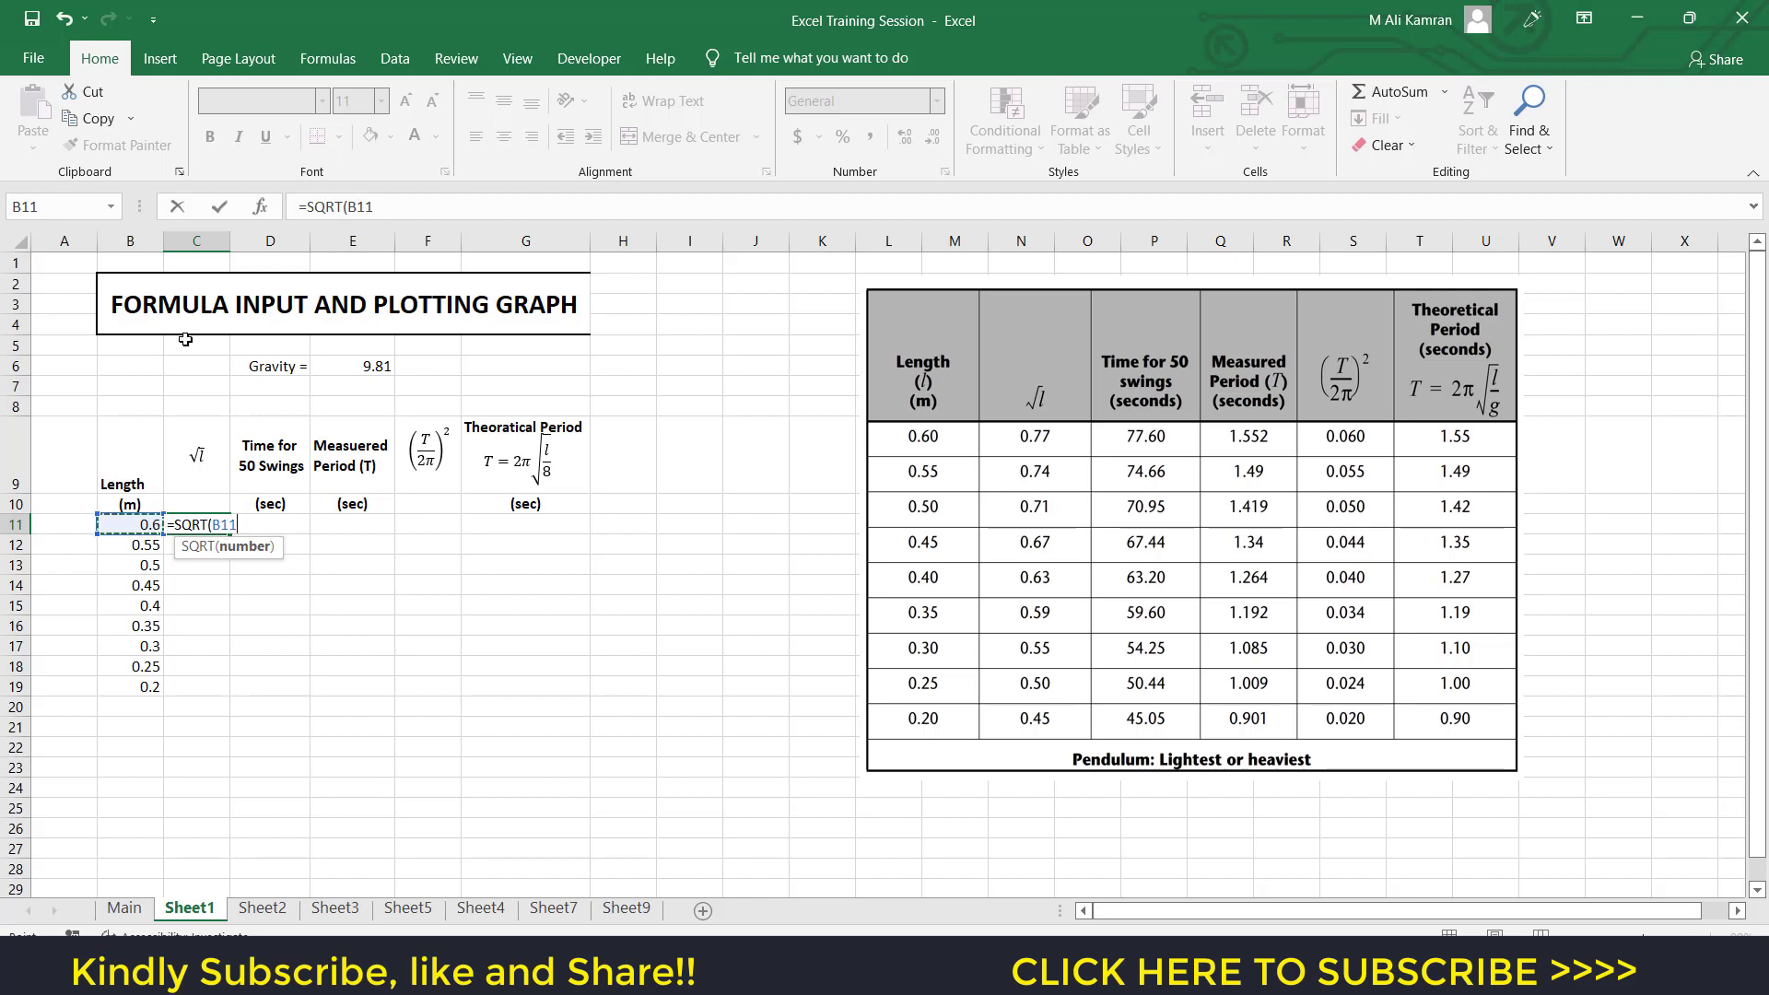
type(")")
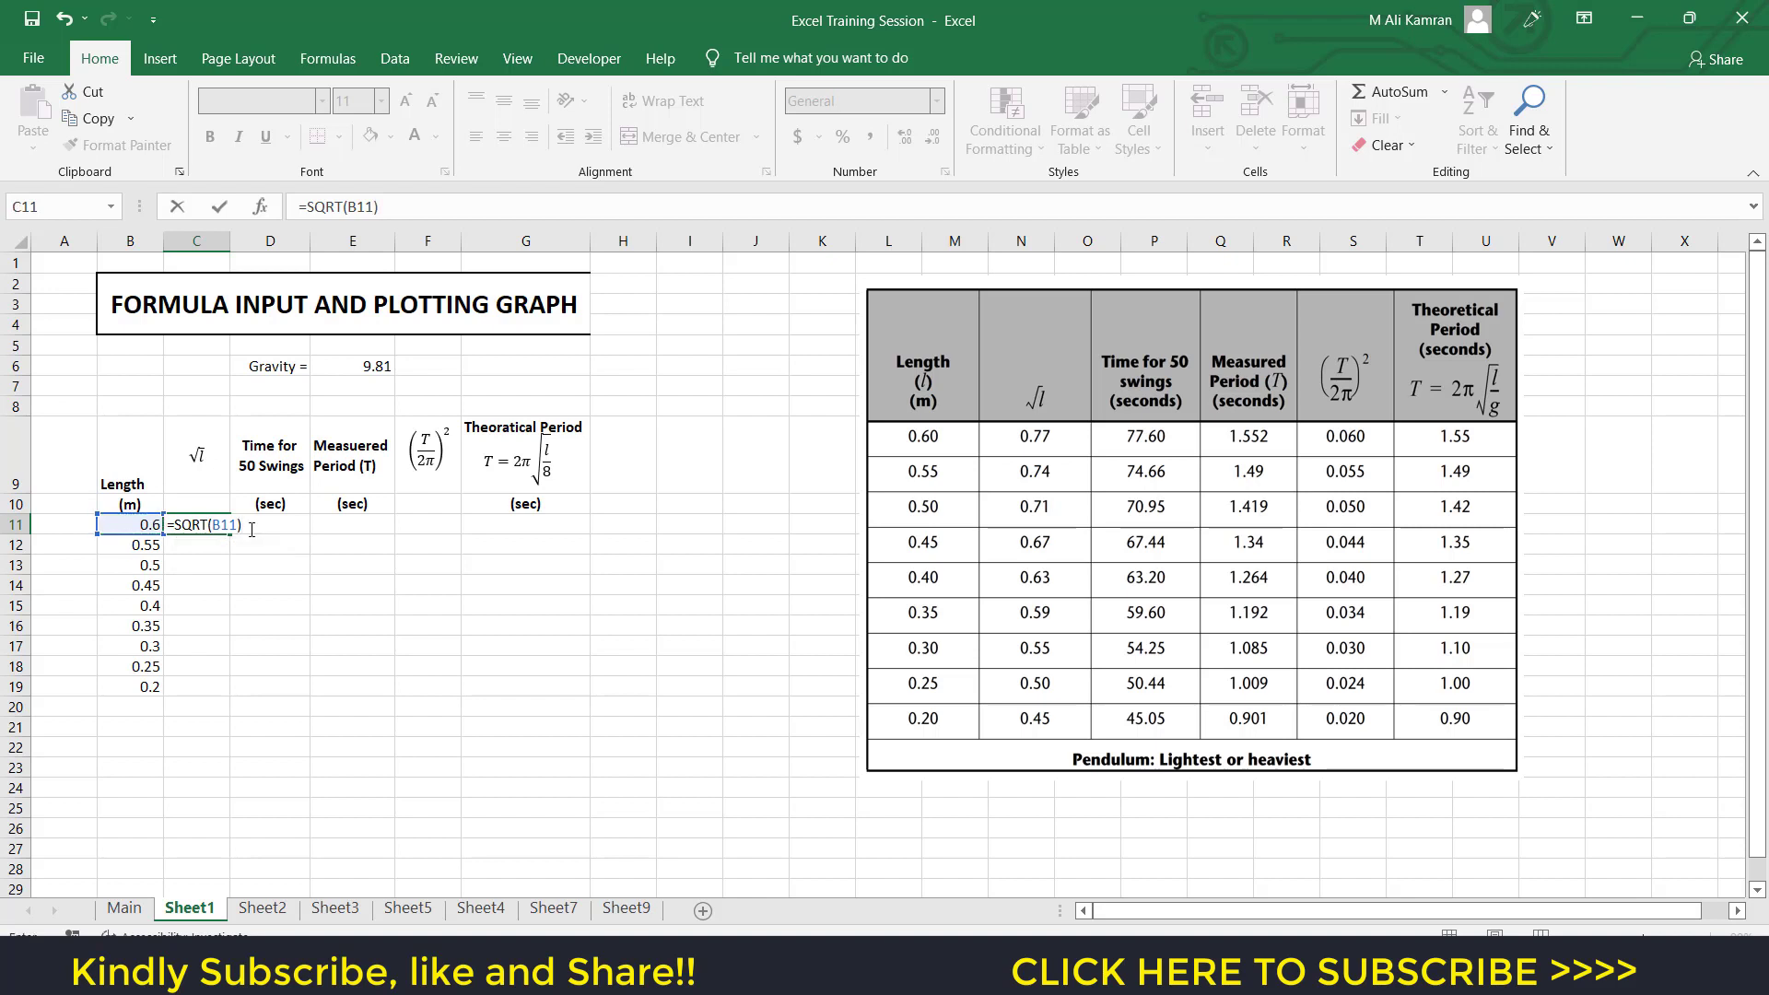
key("Return")
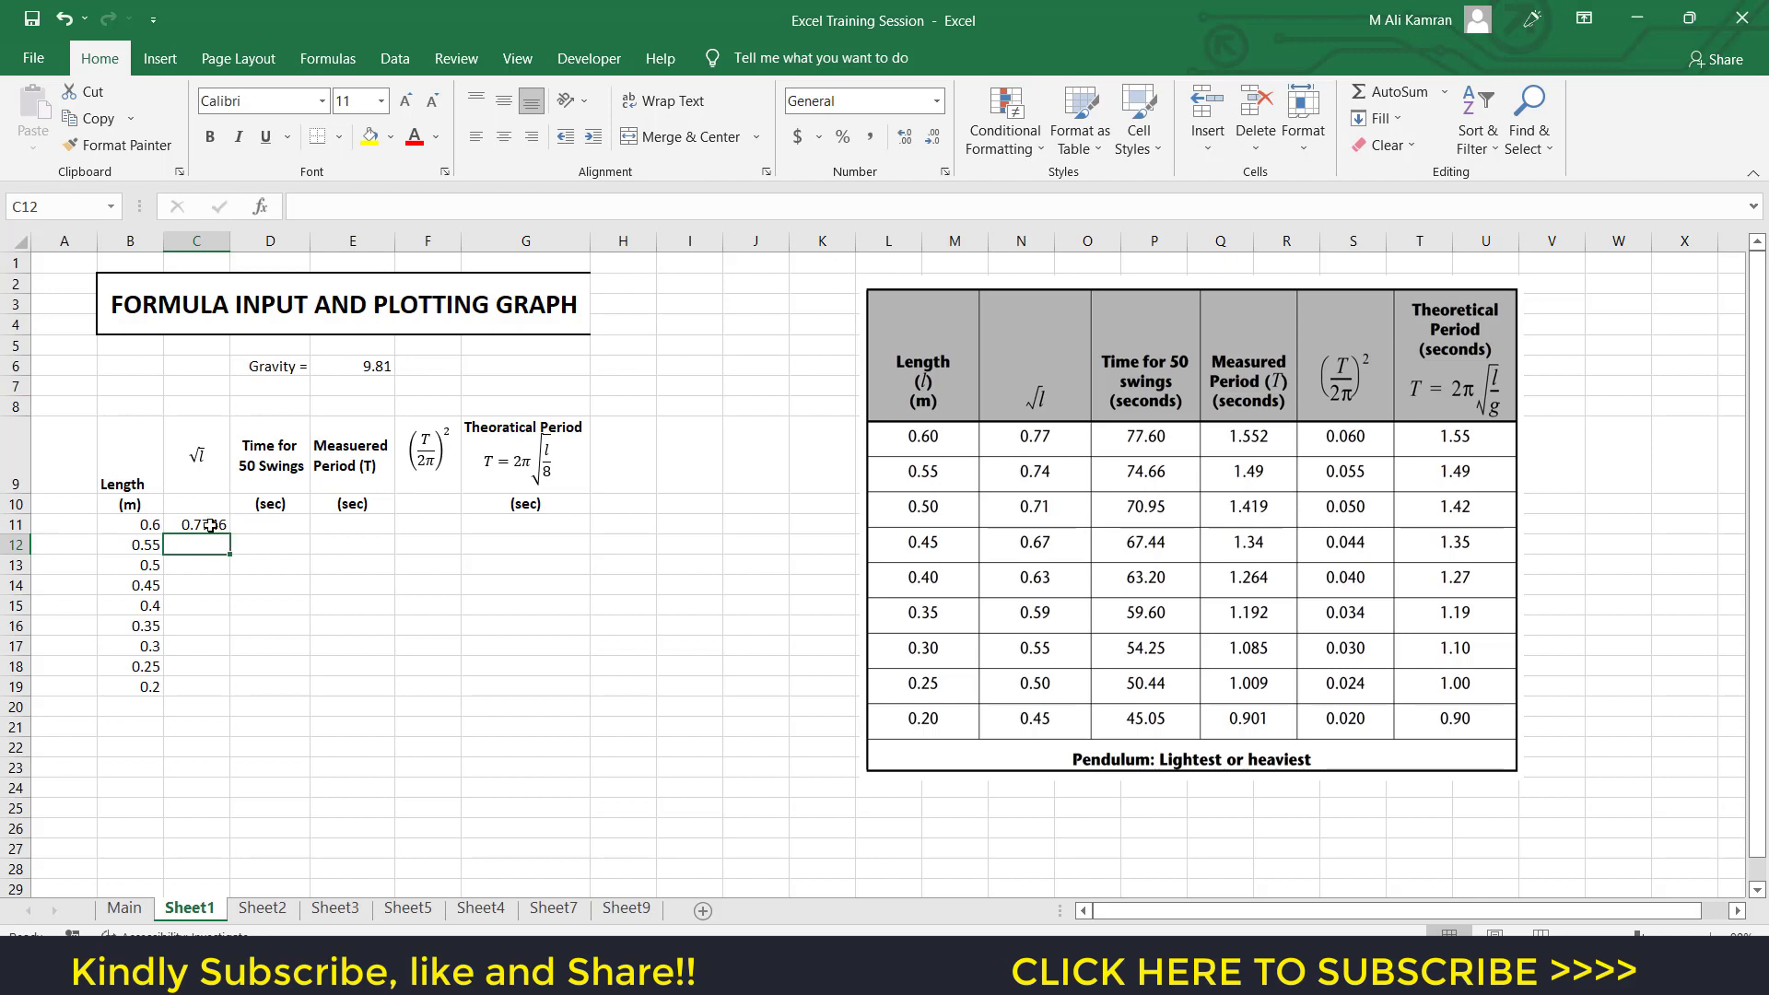
left_click(211, 523)
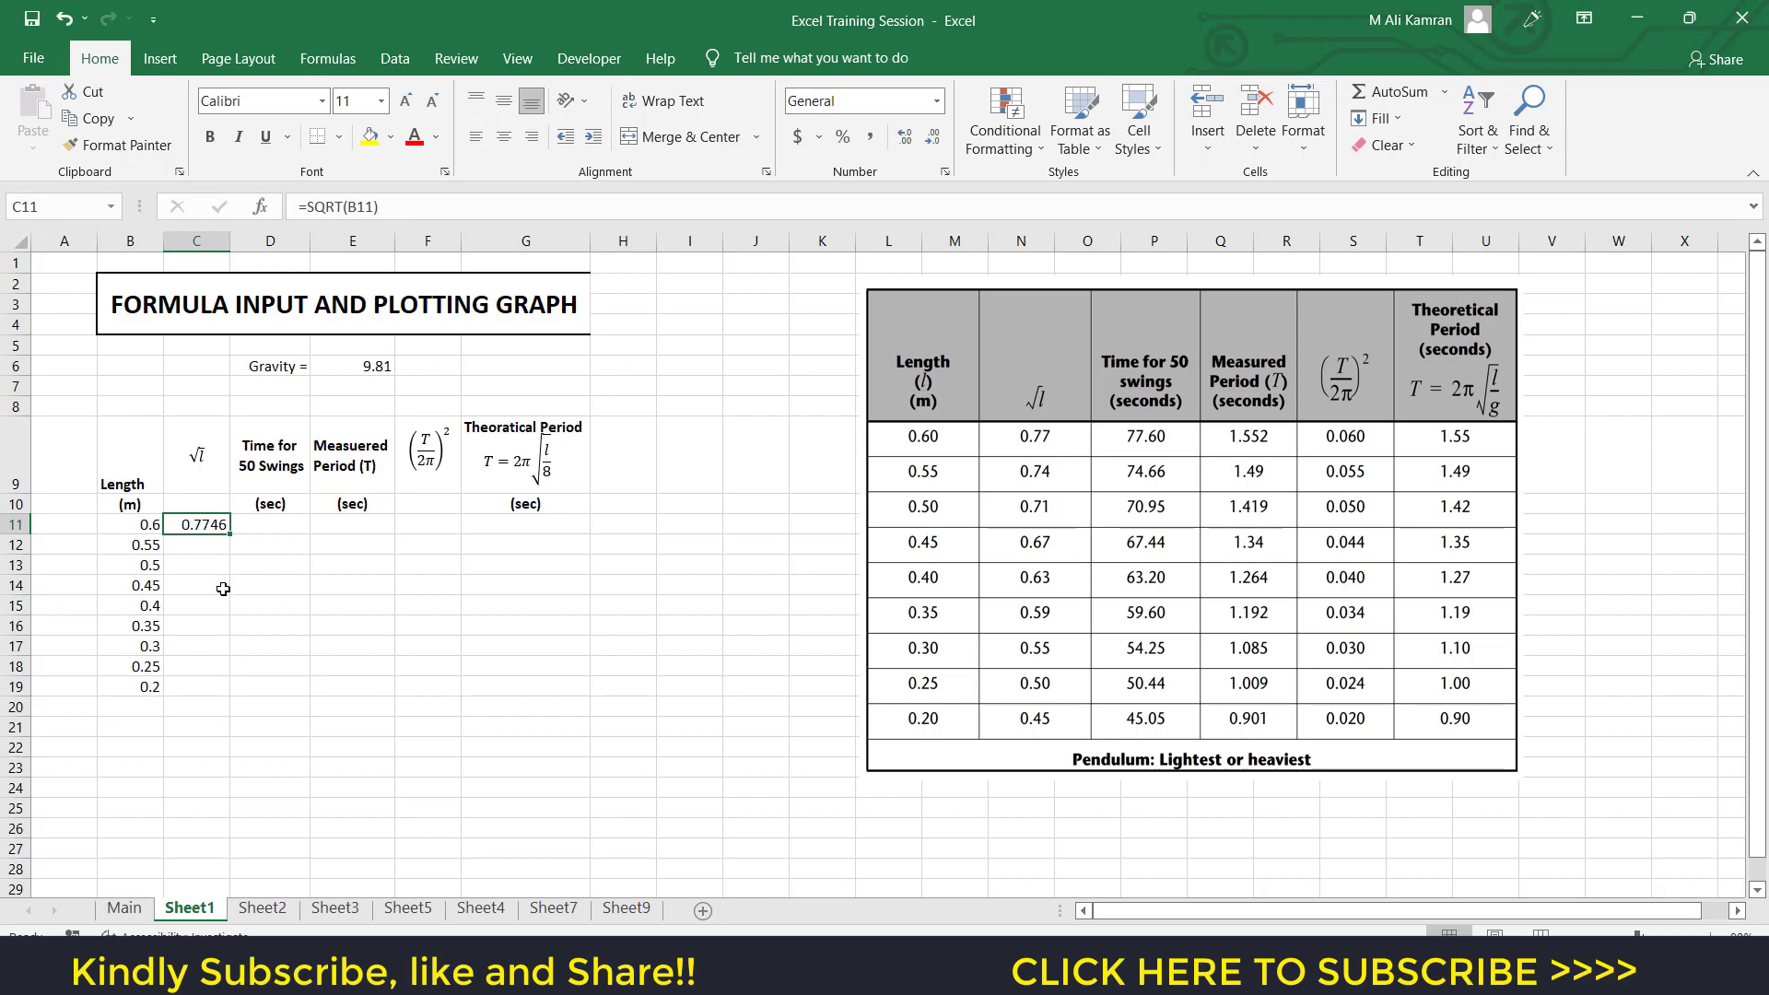
double_click(191, 524)
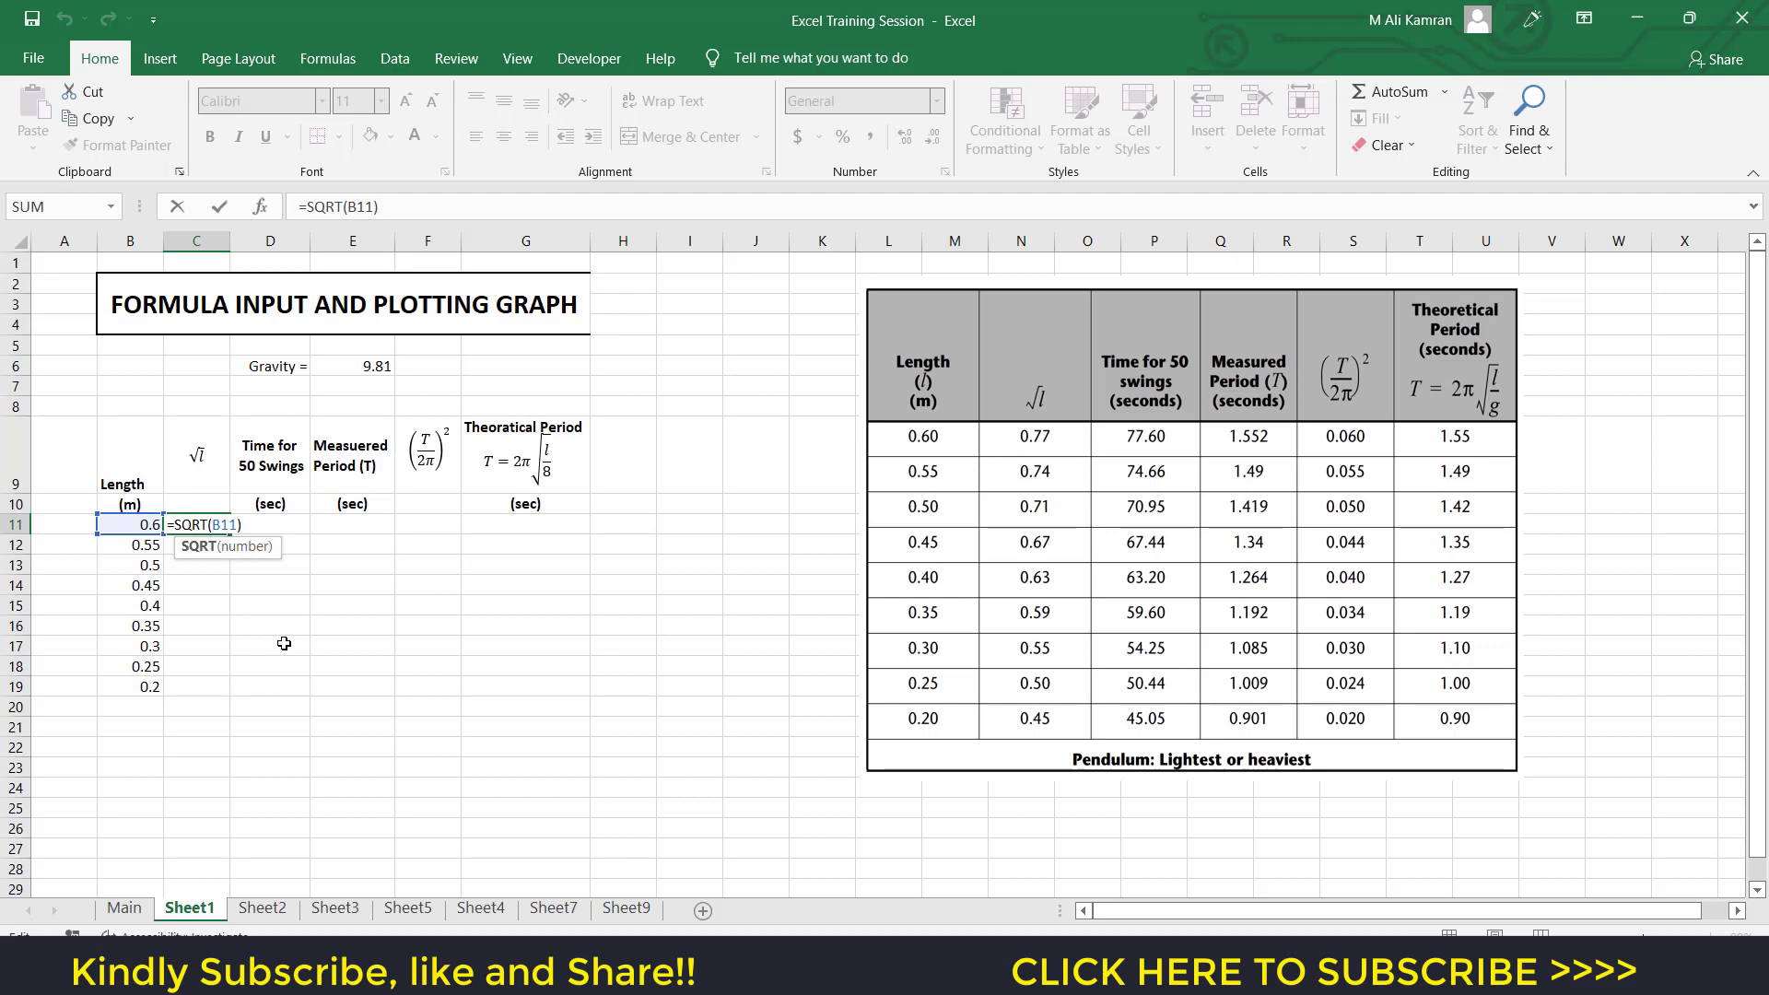
key("ctrl+Return")
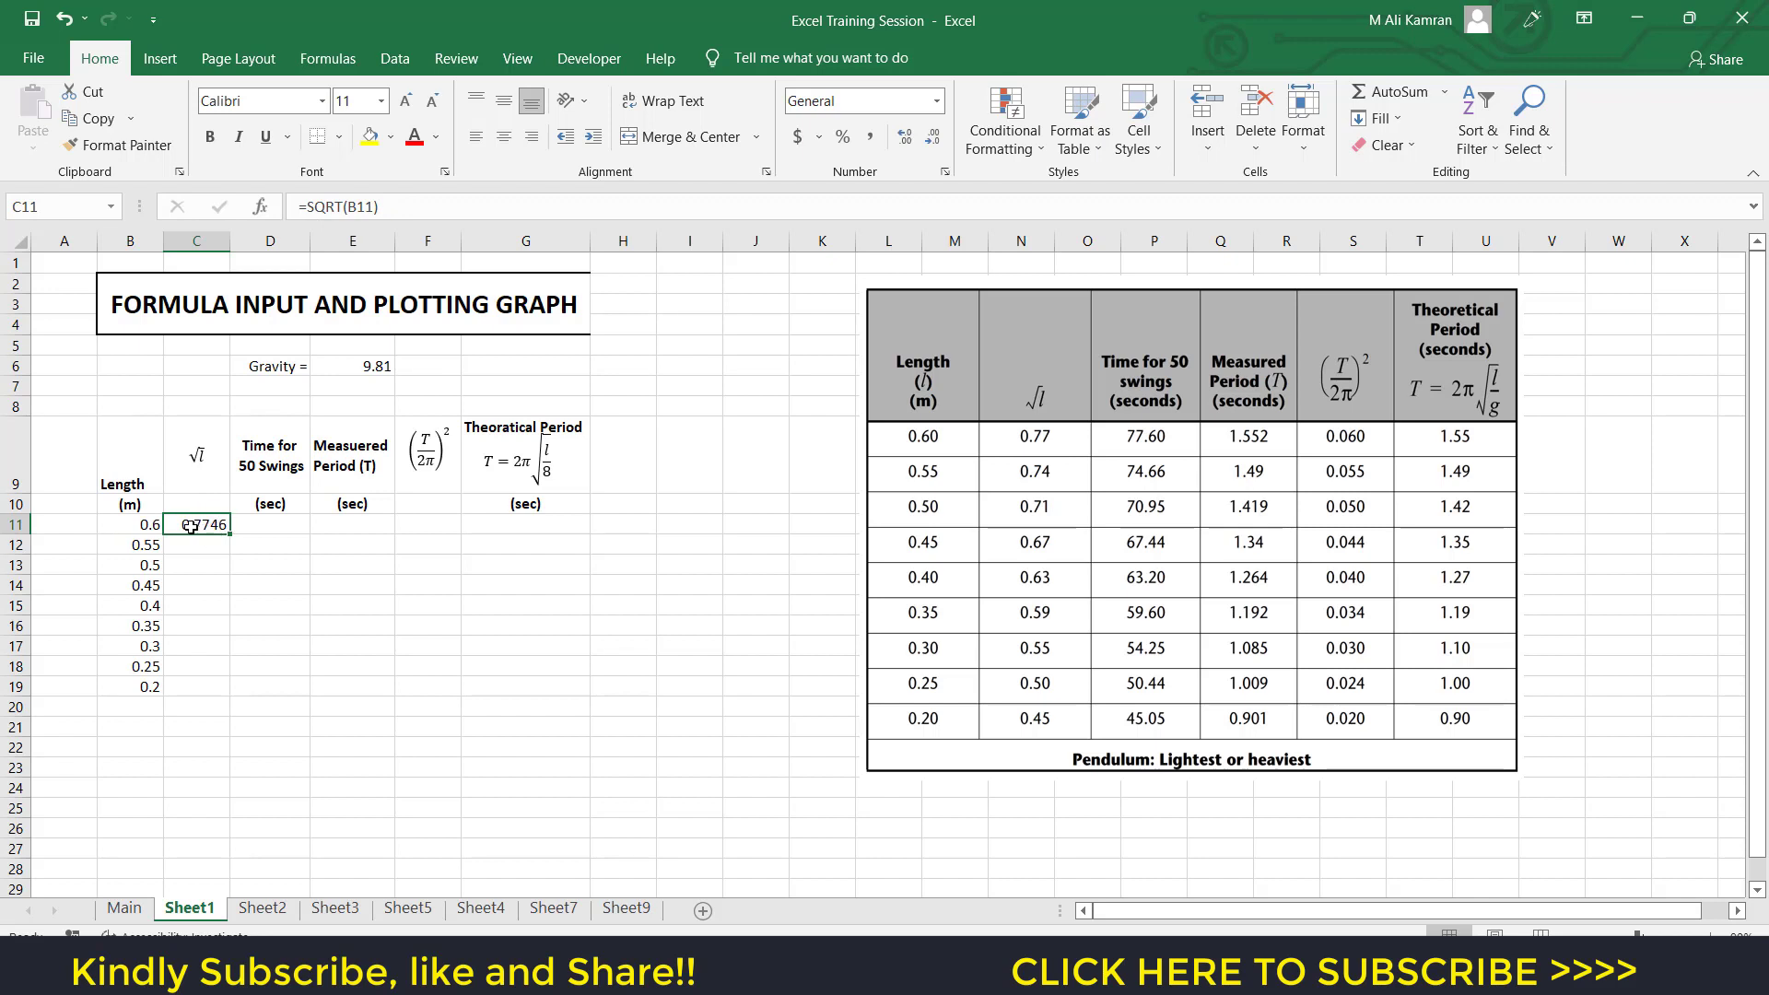
Wrap the square root formula in C11 in ROUND with two digits, giving =ROUND(SQRT(B11),2).
left_click(311, 208)
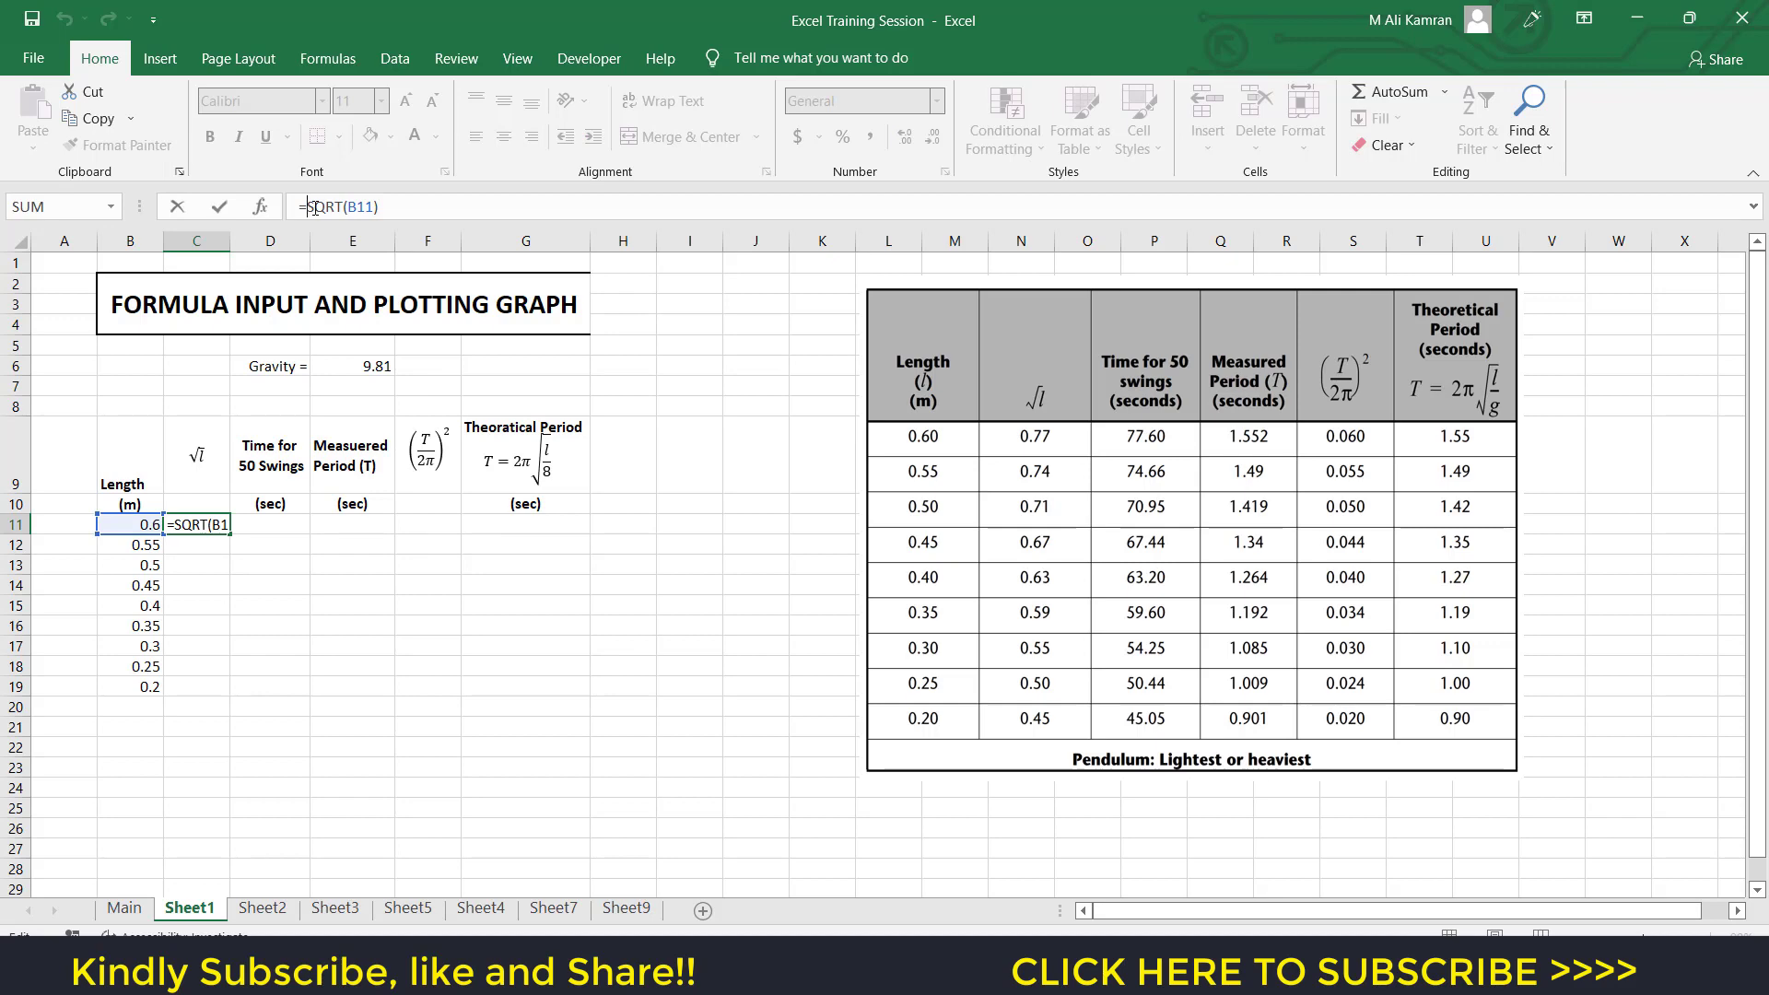
type("roun")
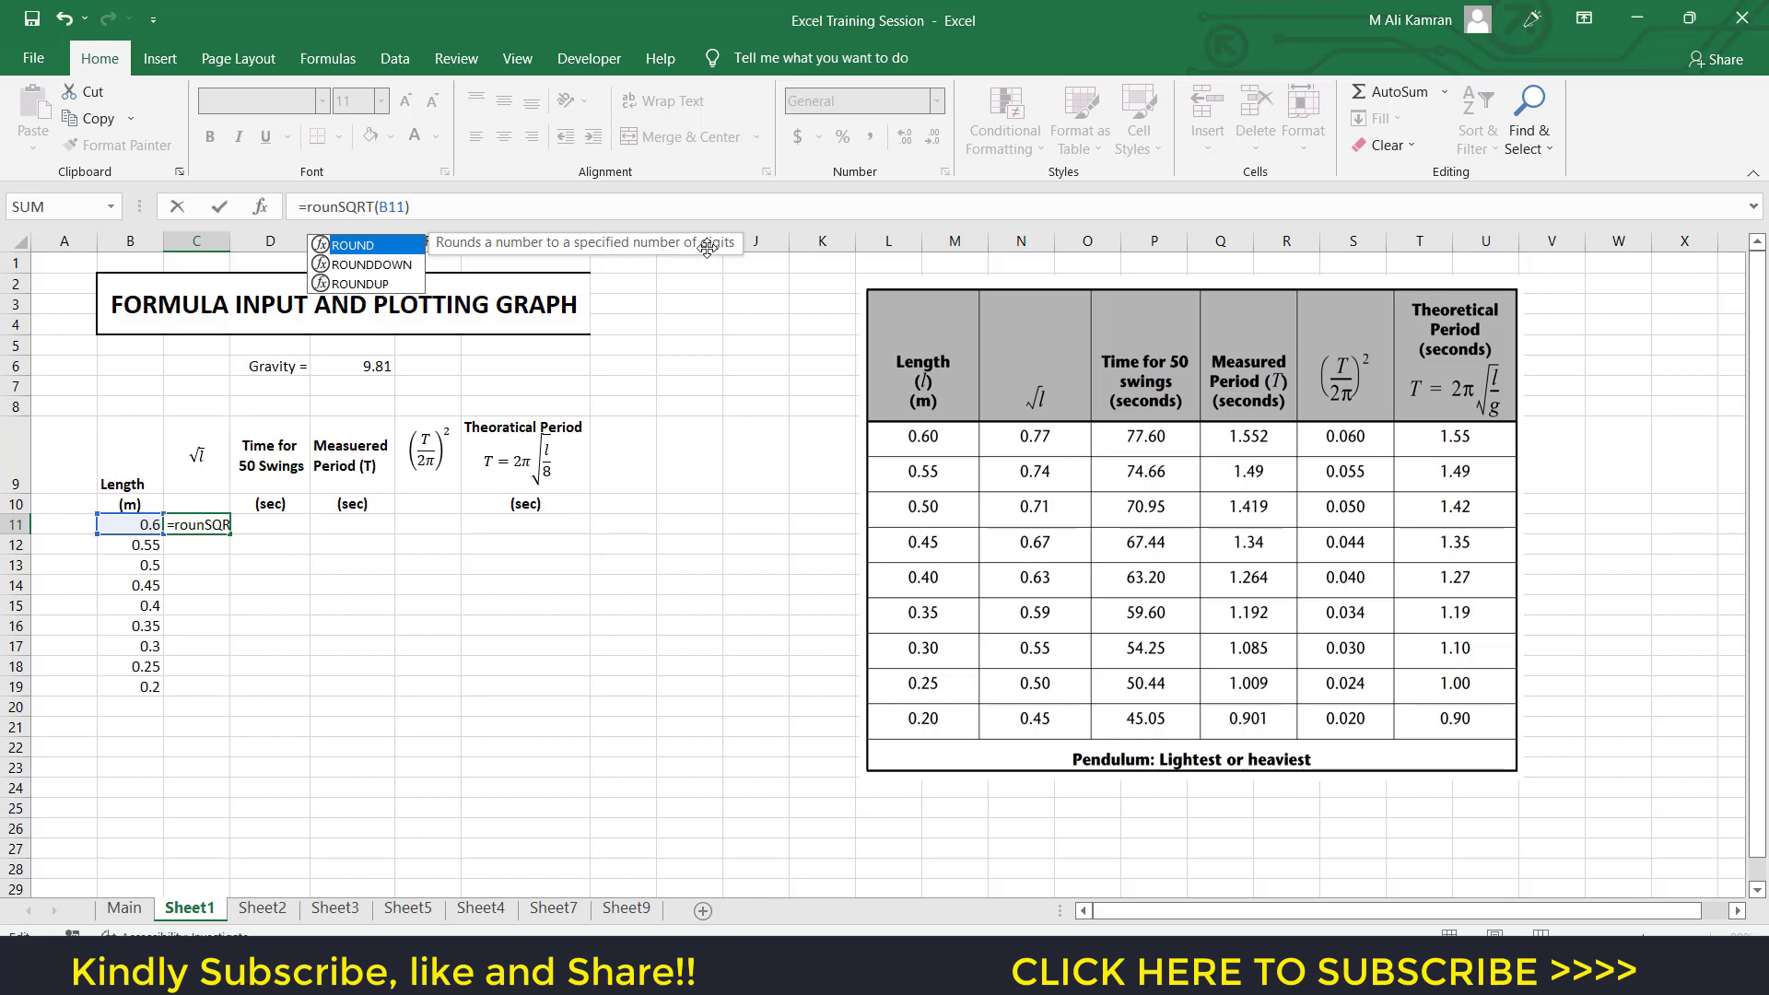
double_click(374, 253)
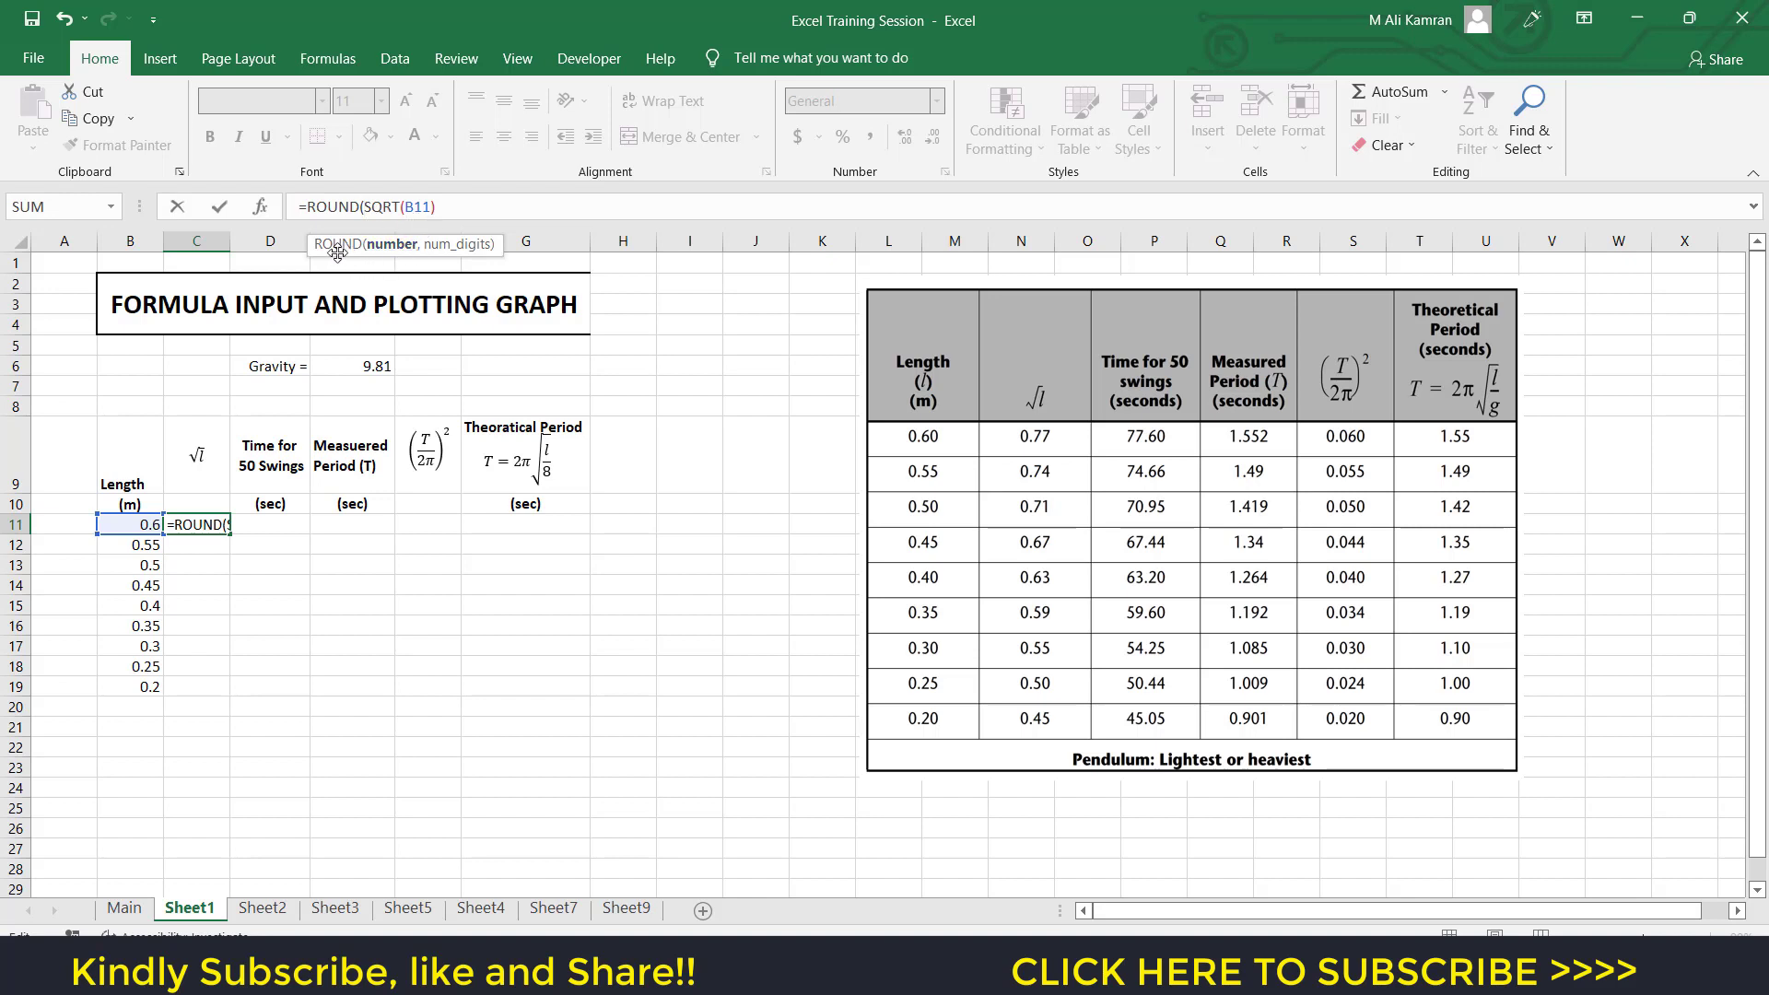
left_click(402, 251)
left_click(444, 211)
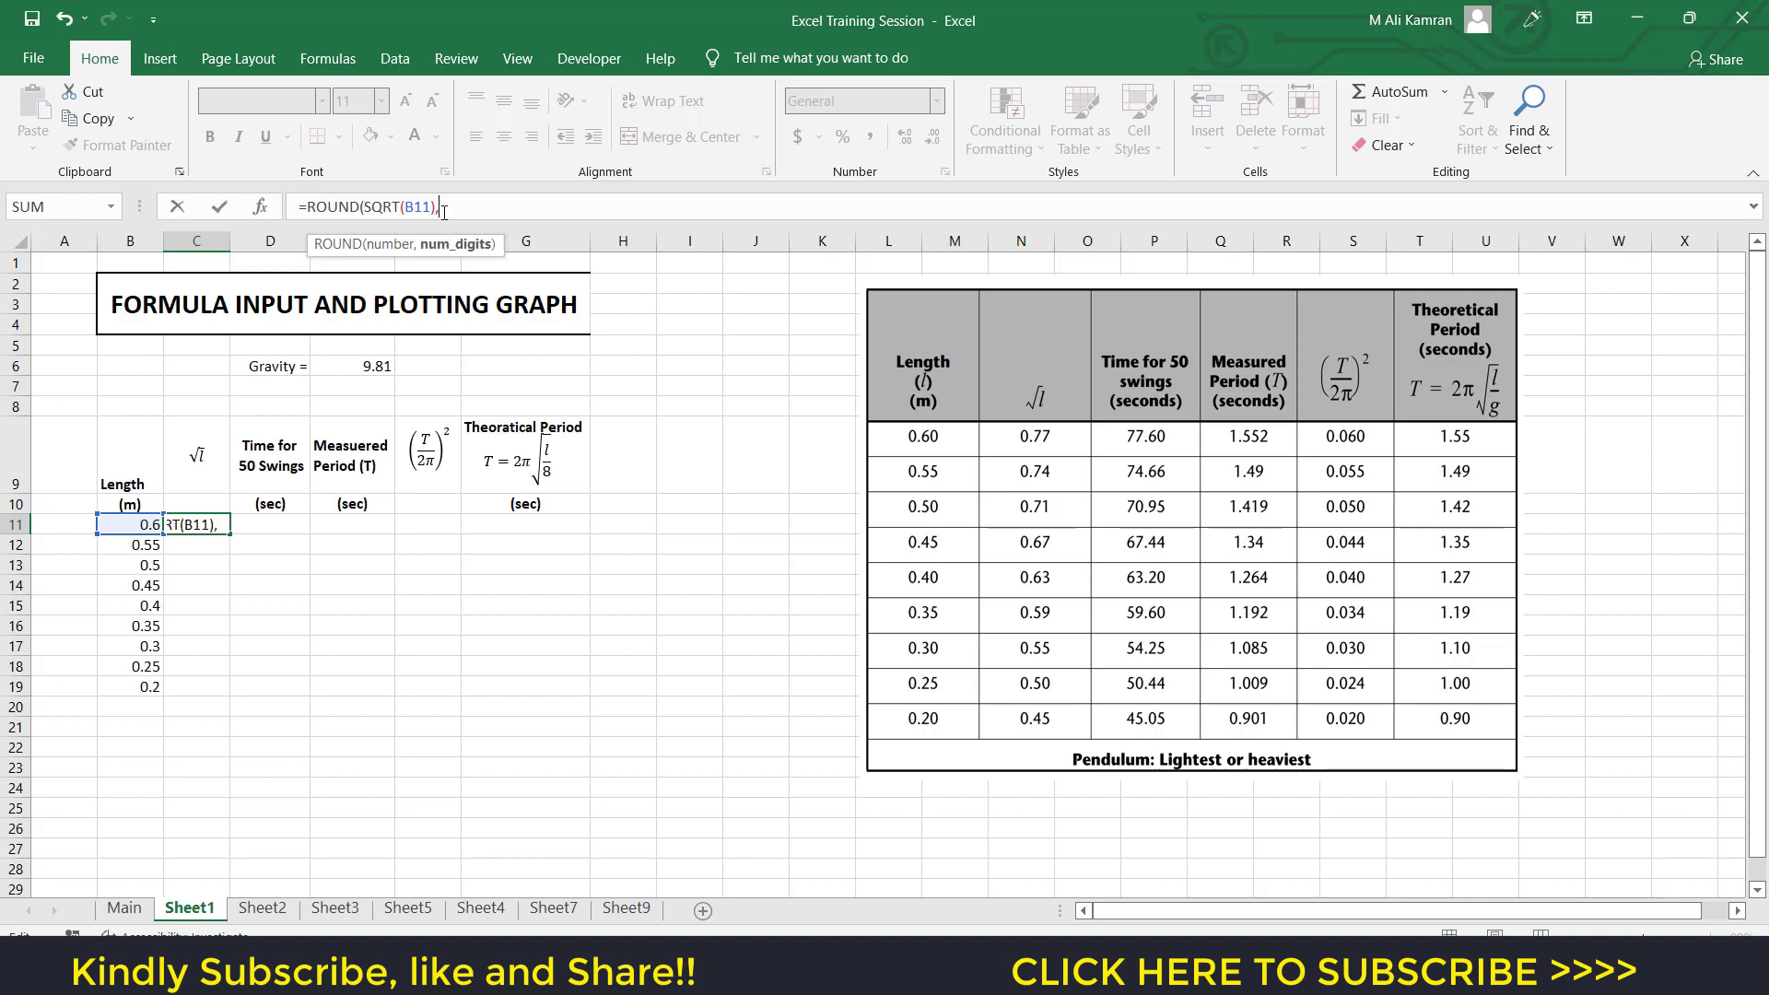
type(",2)")
key("Return")
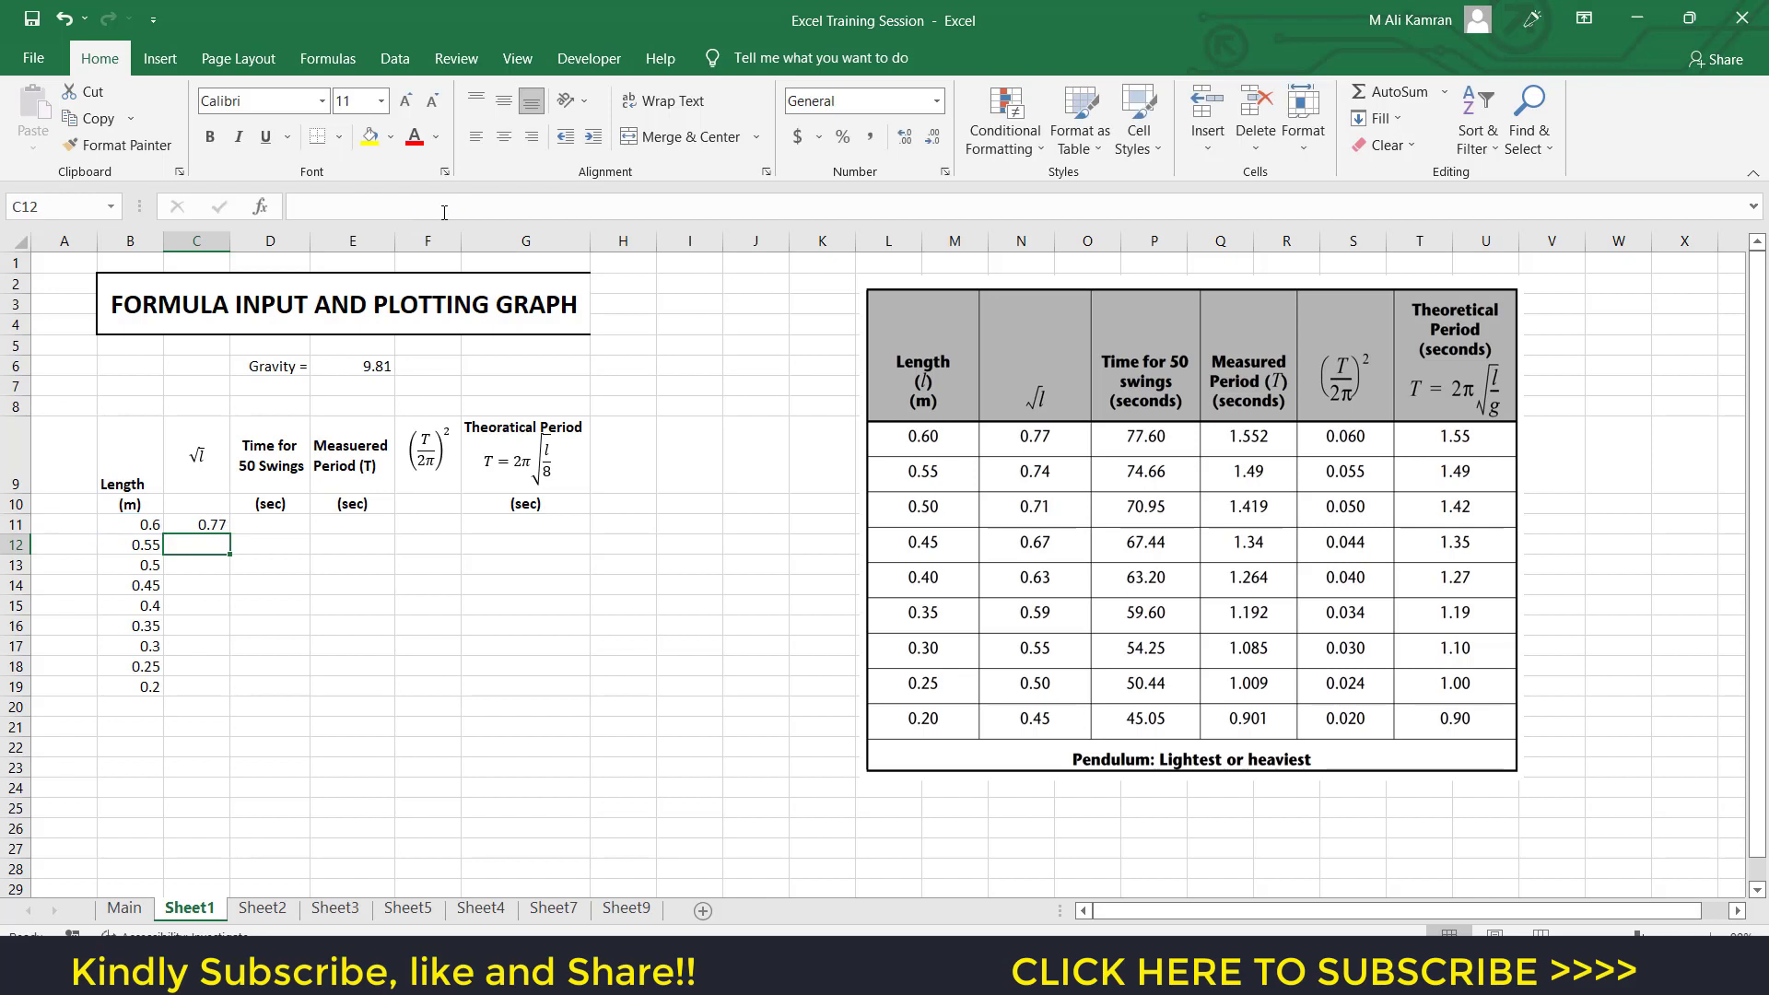
Fill the rounded square root formula from C11 down to C19 and center the values.
left_click(207, 521)
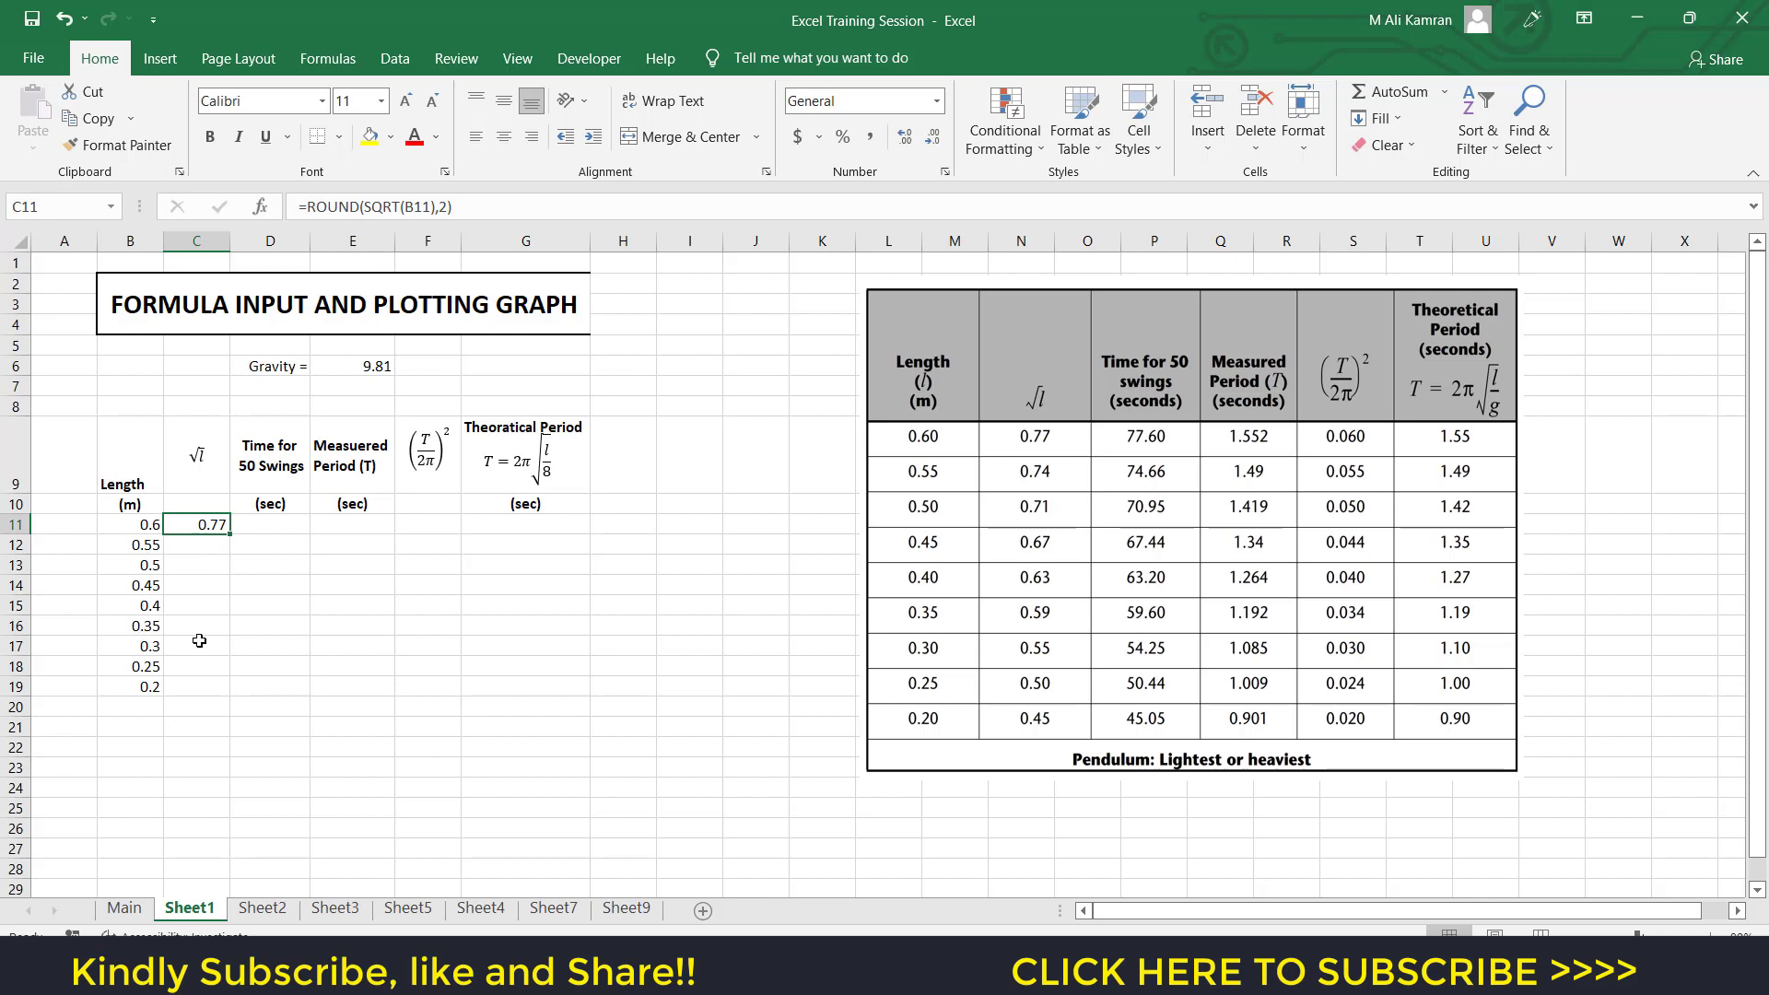
left_click_drag(229, 538, 230, 689)
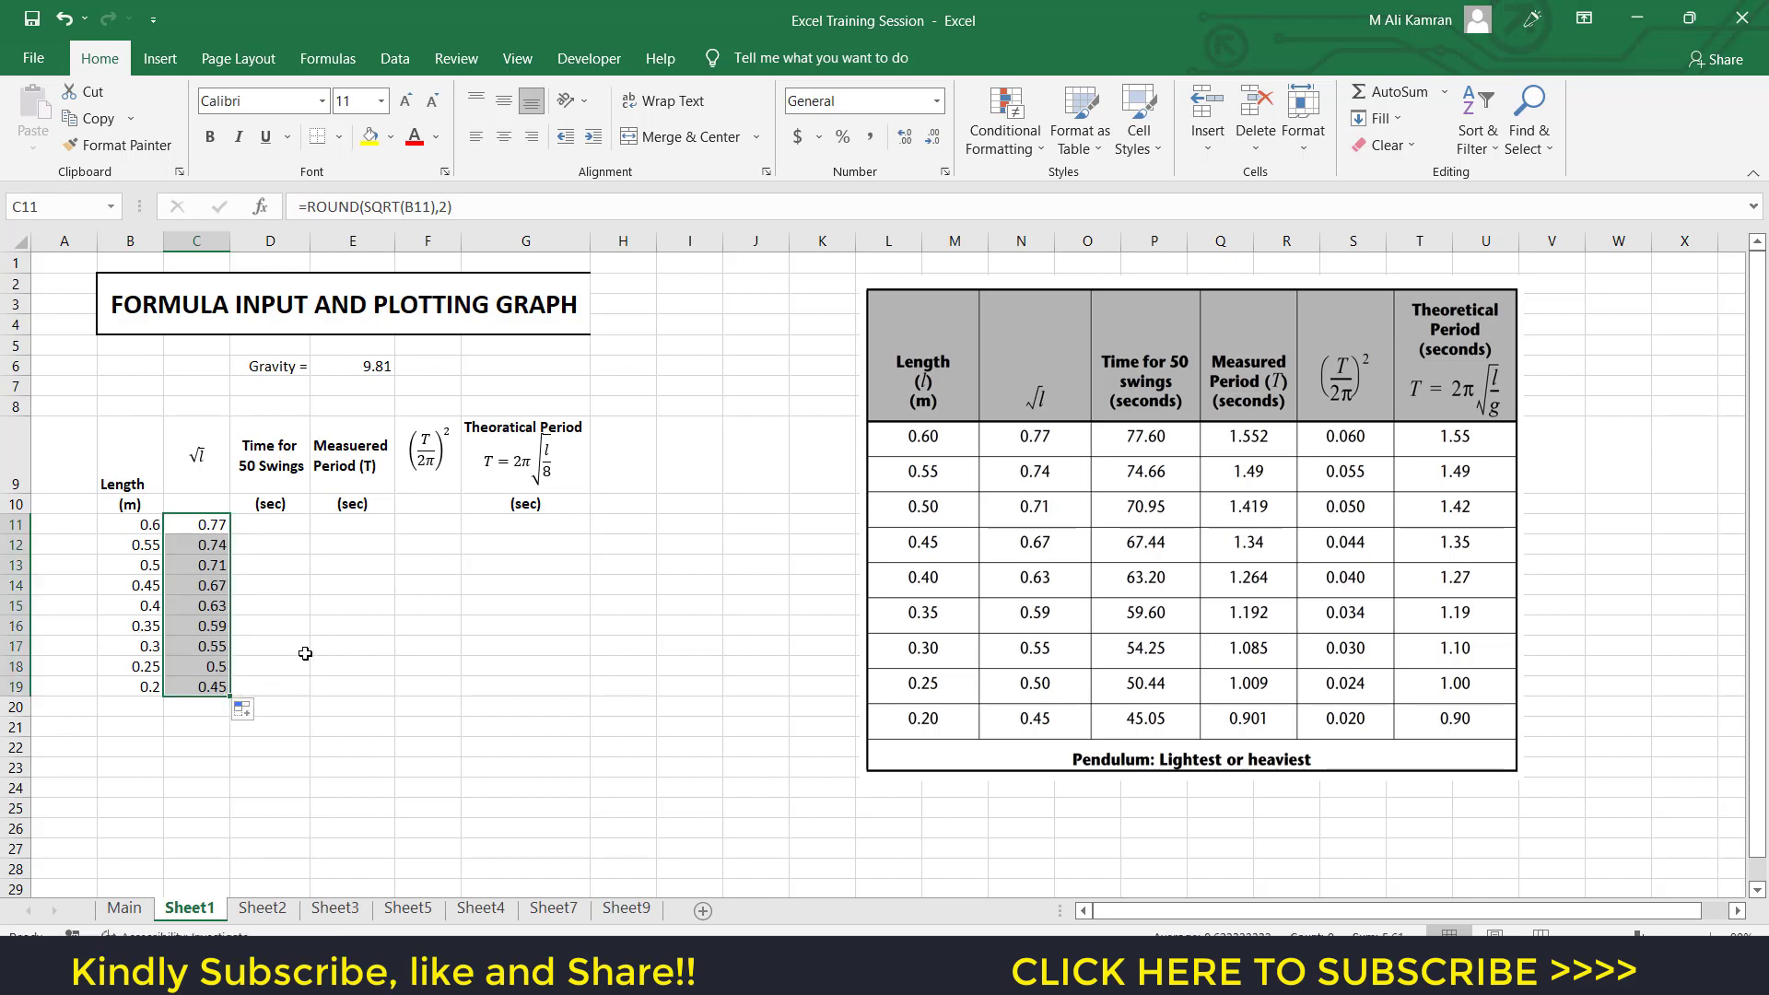
key("ctrl+z")
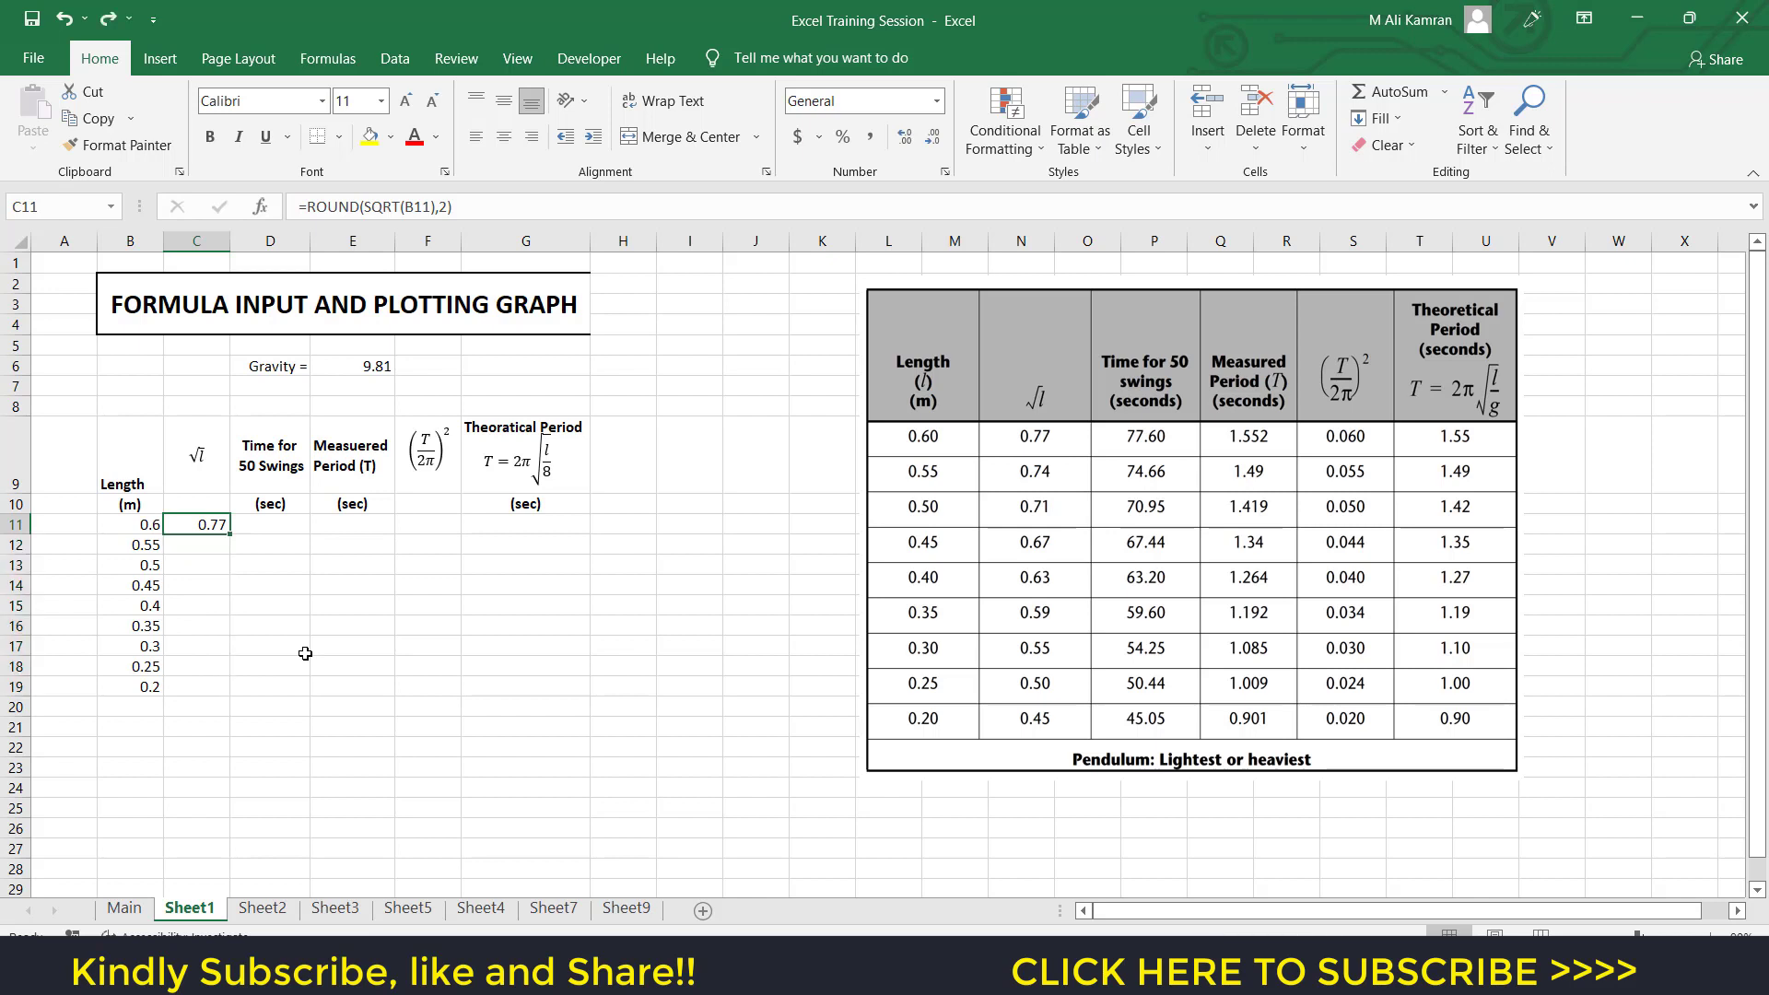
double_click(231, 537)
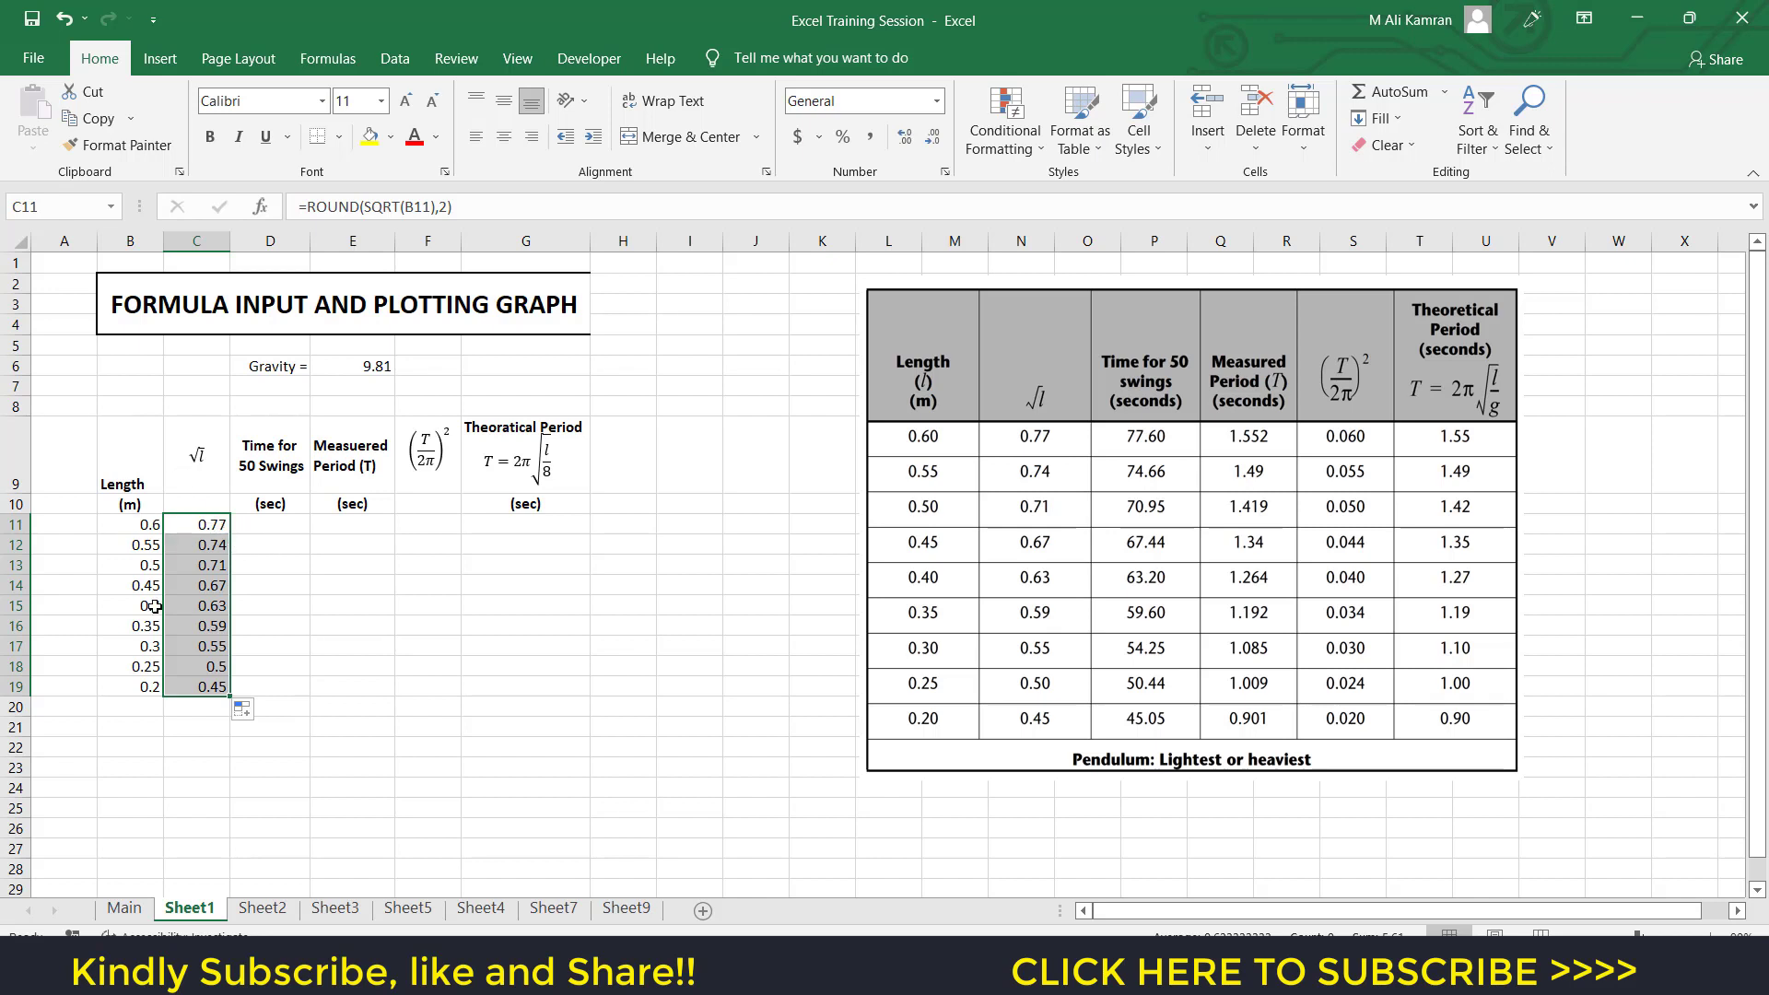
left_click(505, 138)
left_click(370, 646)
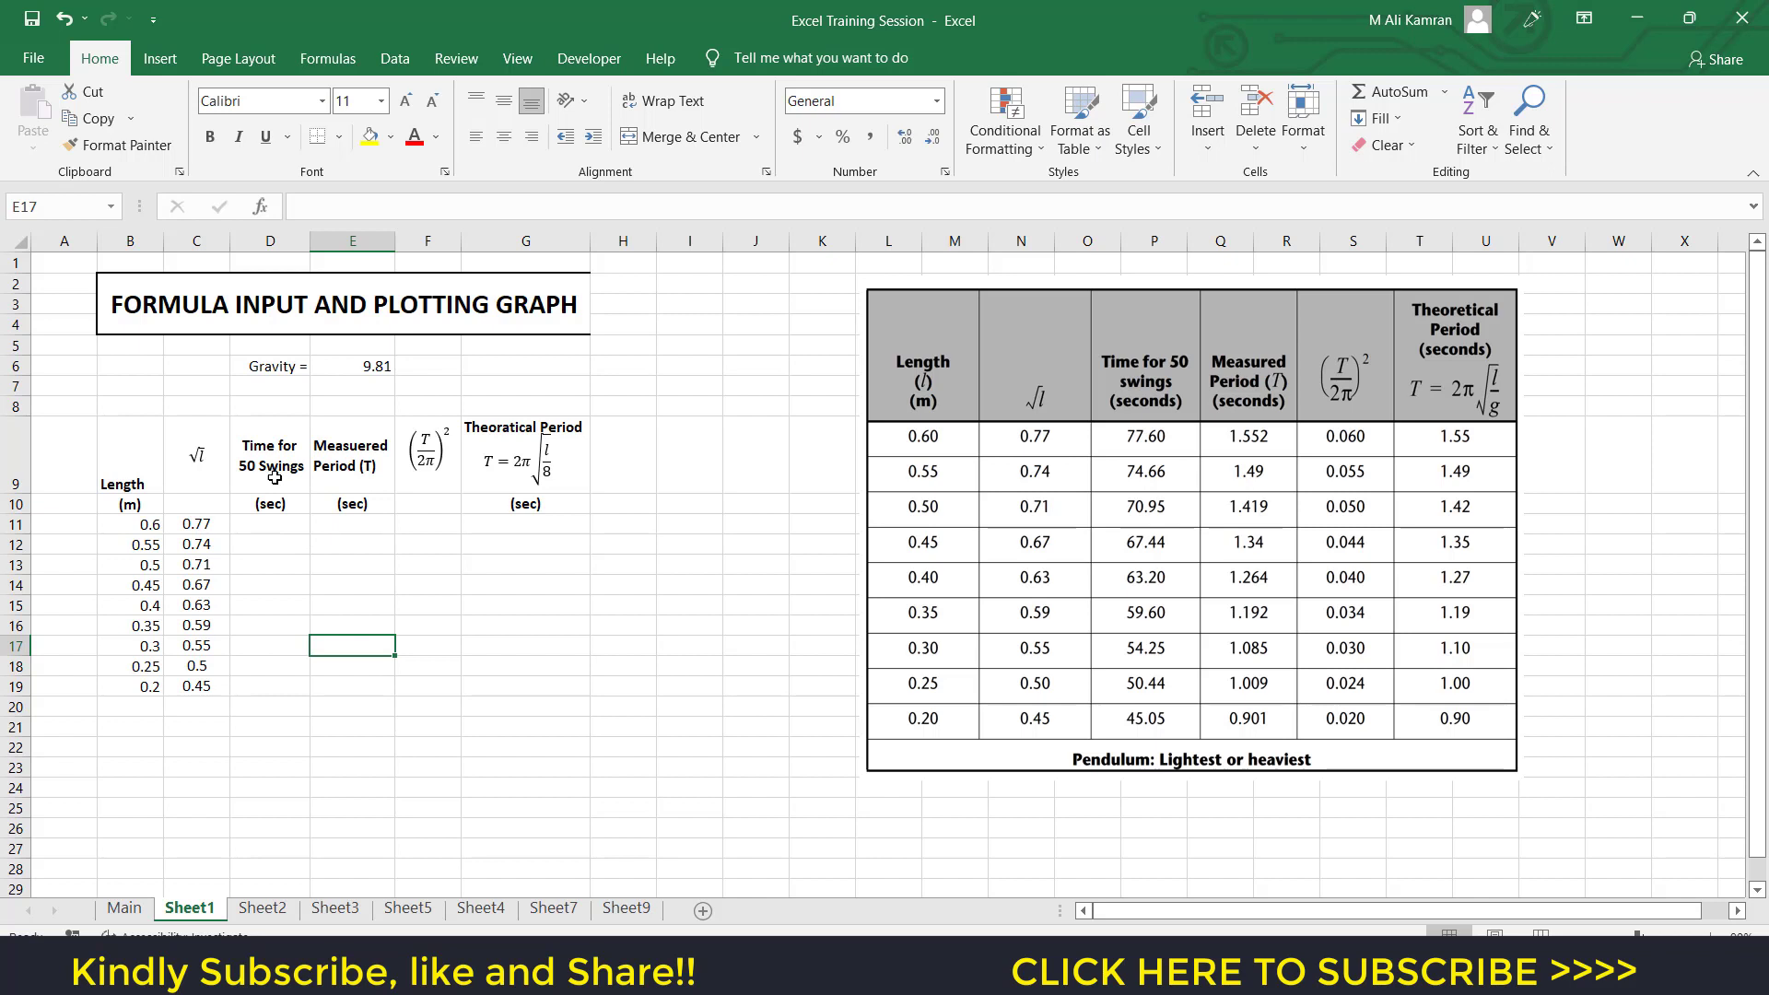
Enter the first four 50-swing times in D11:D14: 77.60, 74.66, 70.95 and 67.44.
left_click_drag(265, 452, 264, 681)
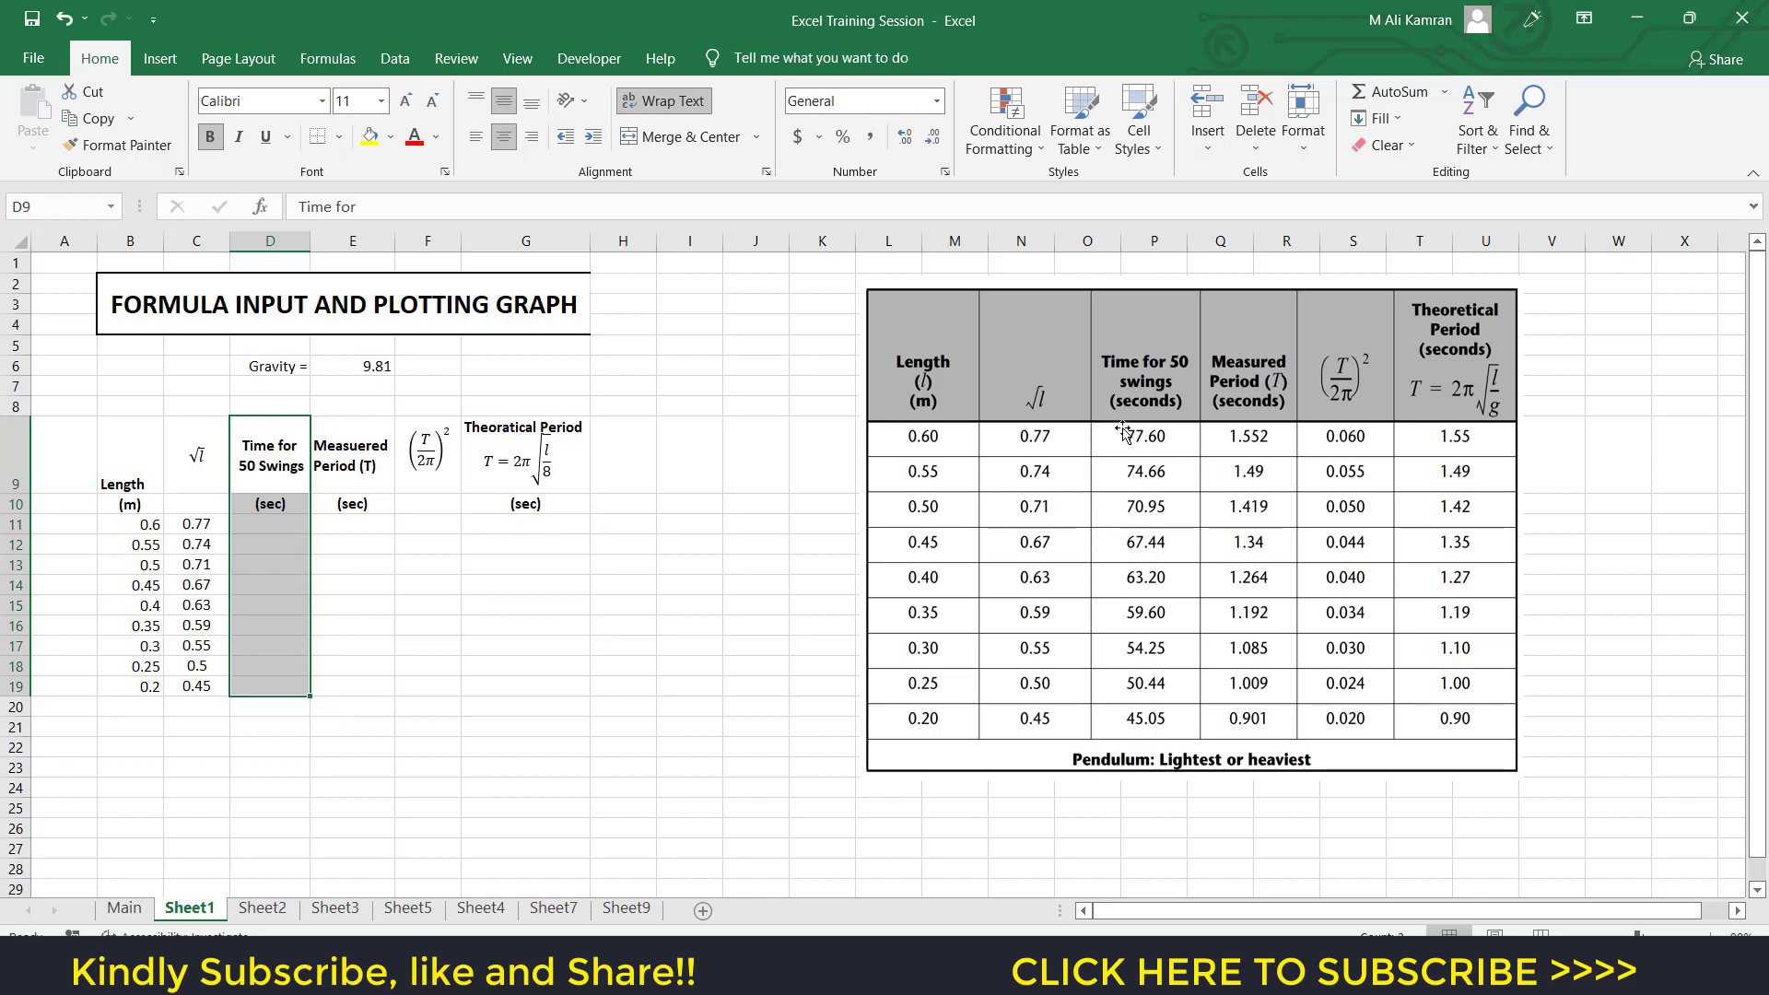
left_click(263, 523)
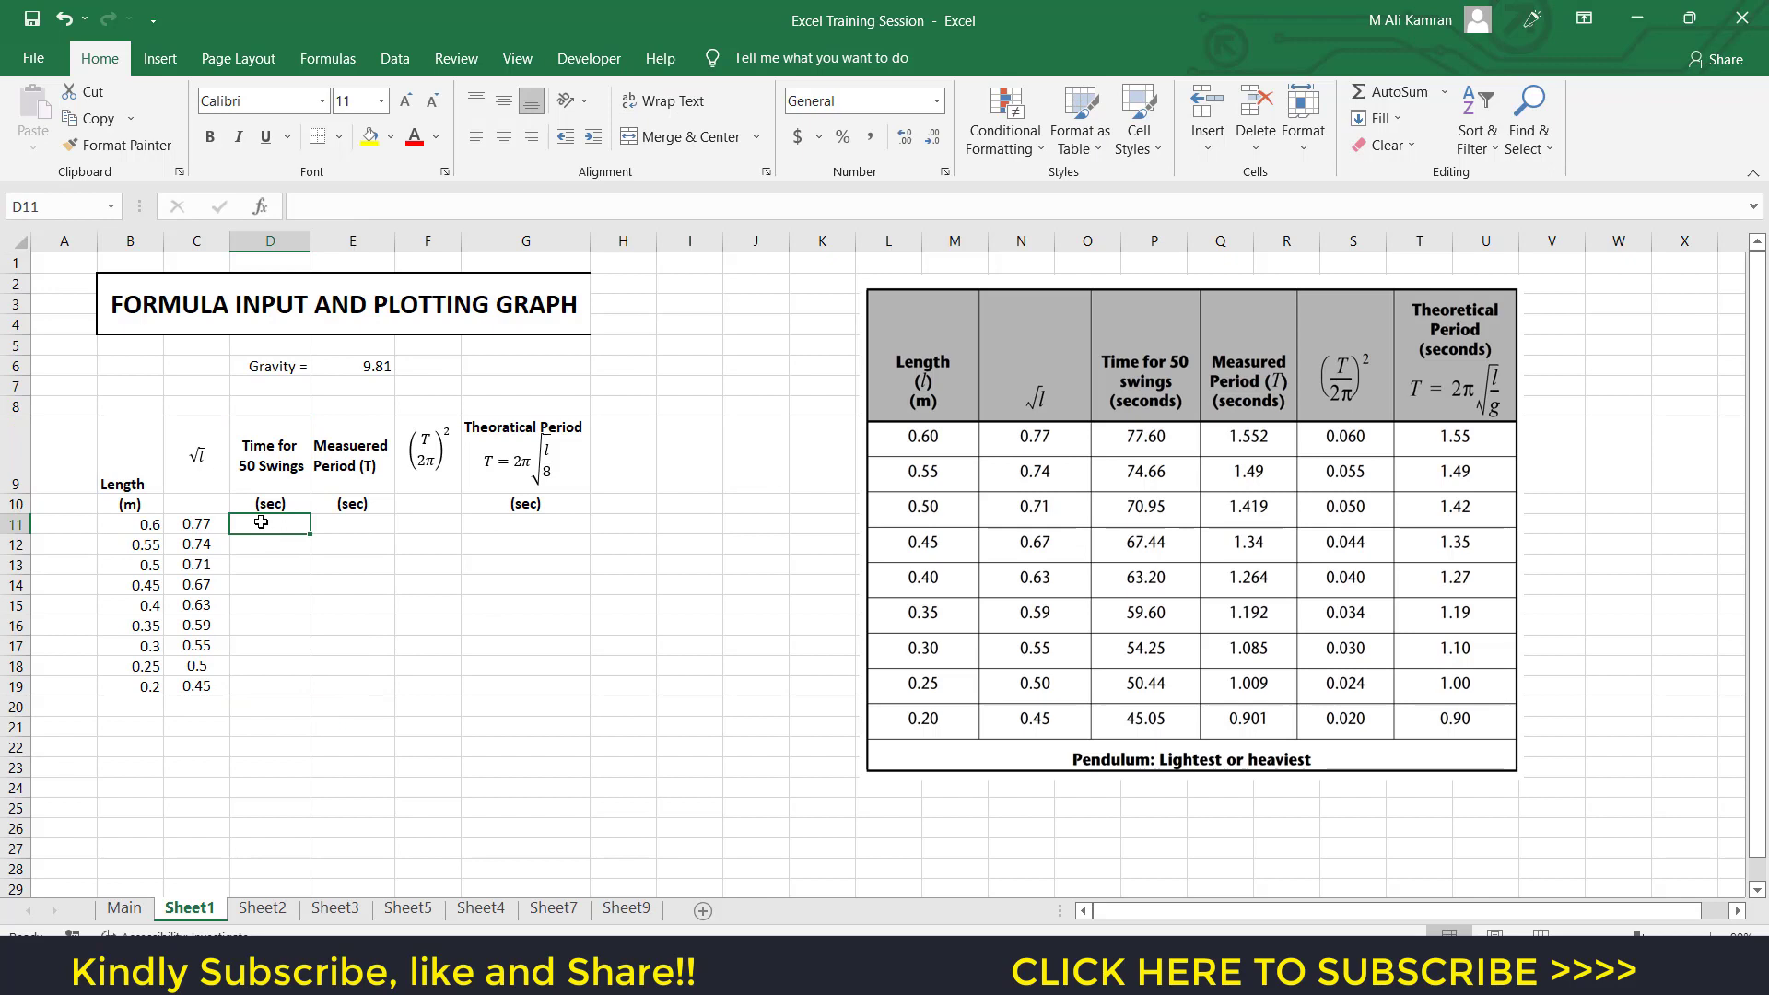
type("77.60")
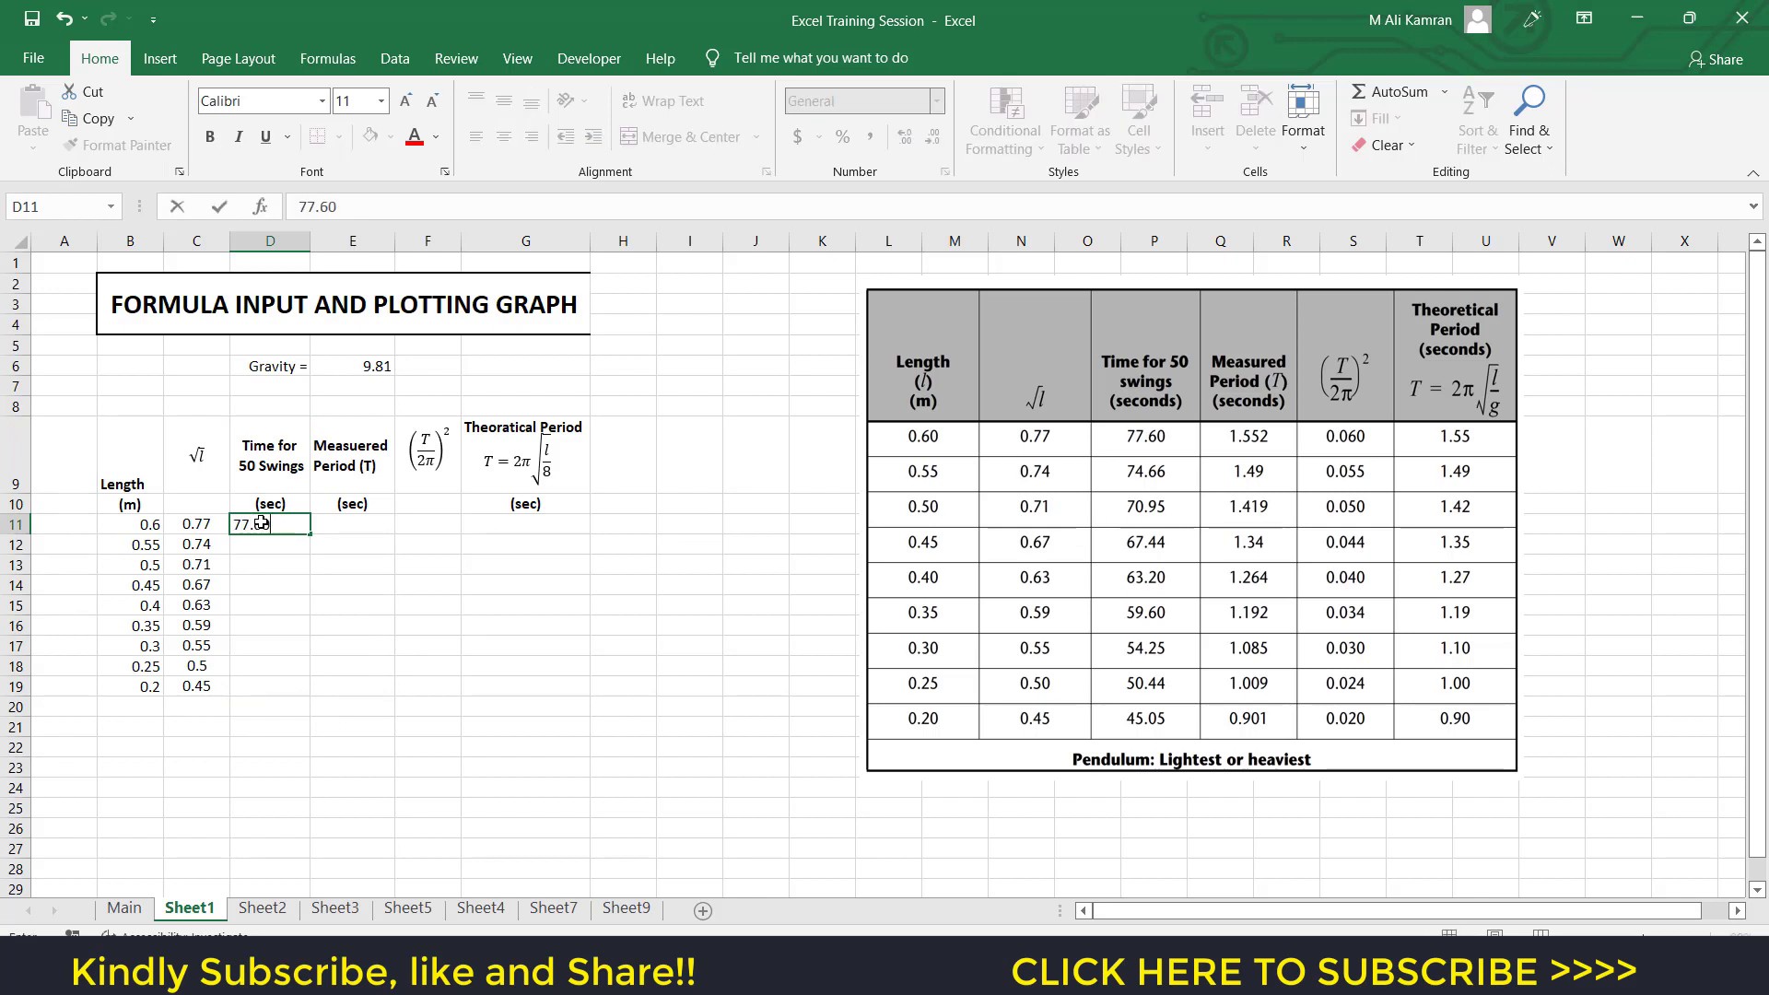
key("Return")
type("74")
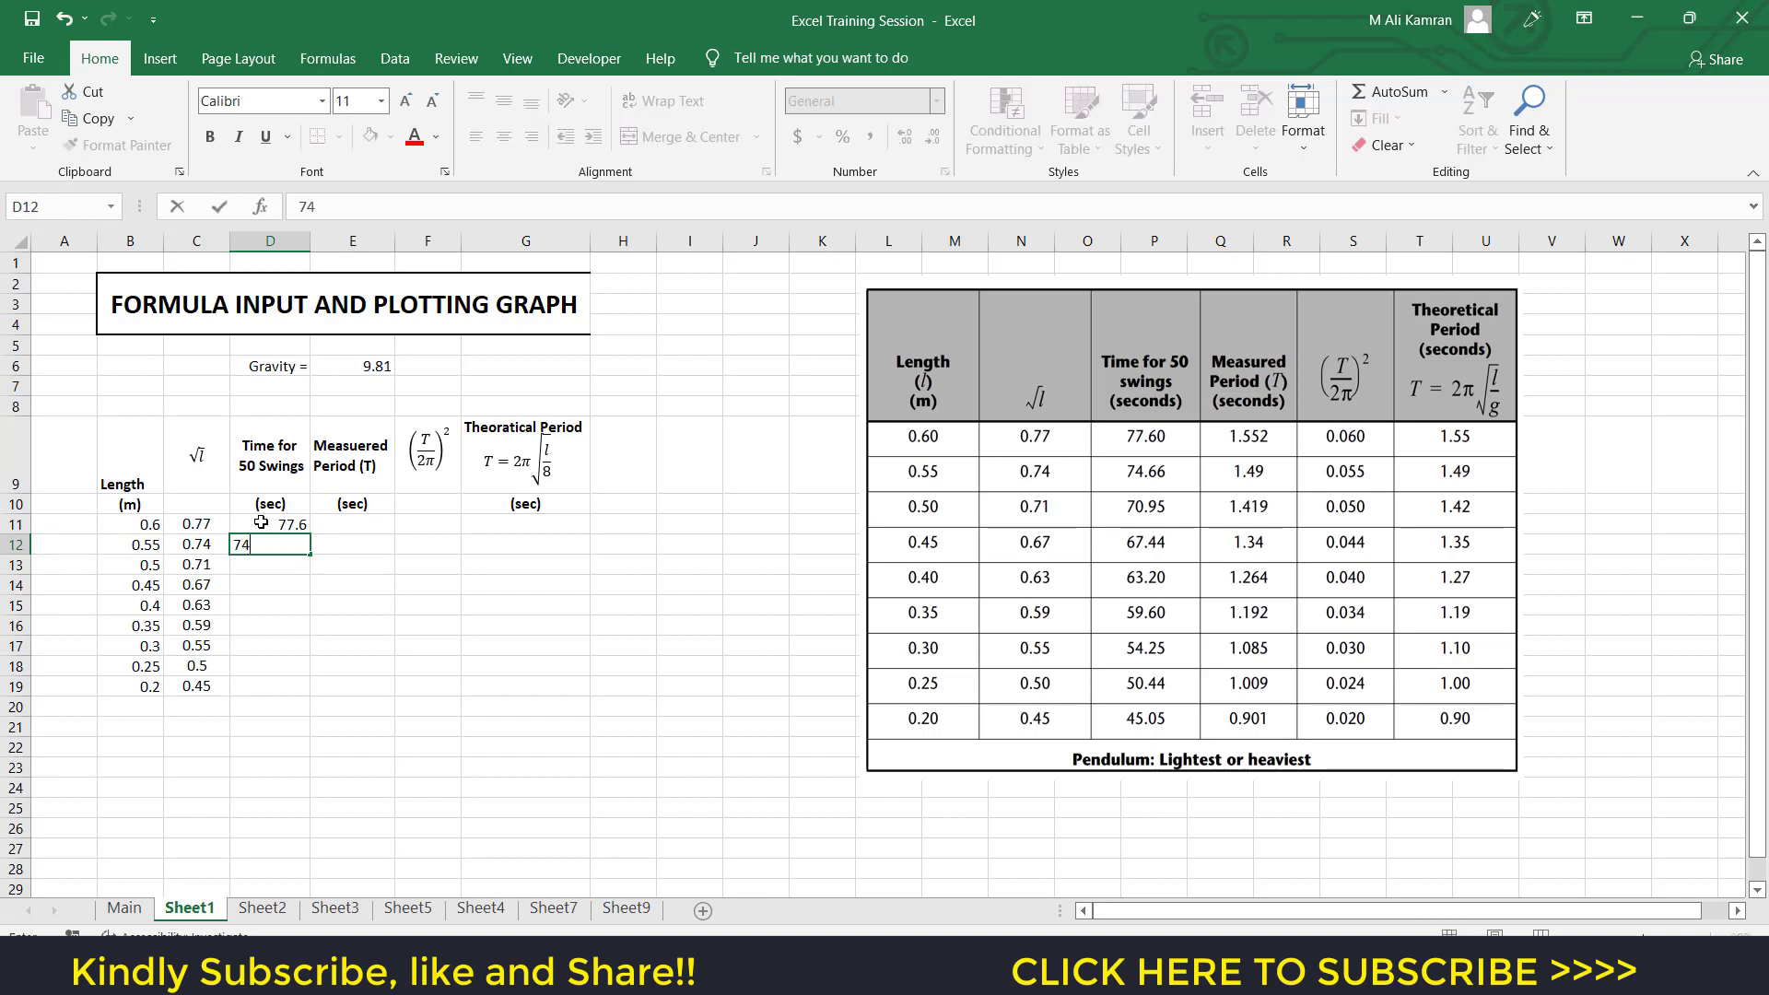
type(".66")
key("Return")
type("70.95")
key("Return")
type("67.44")
key("Return")
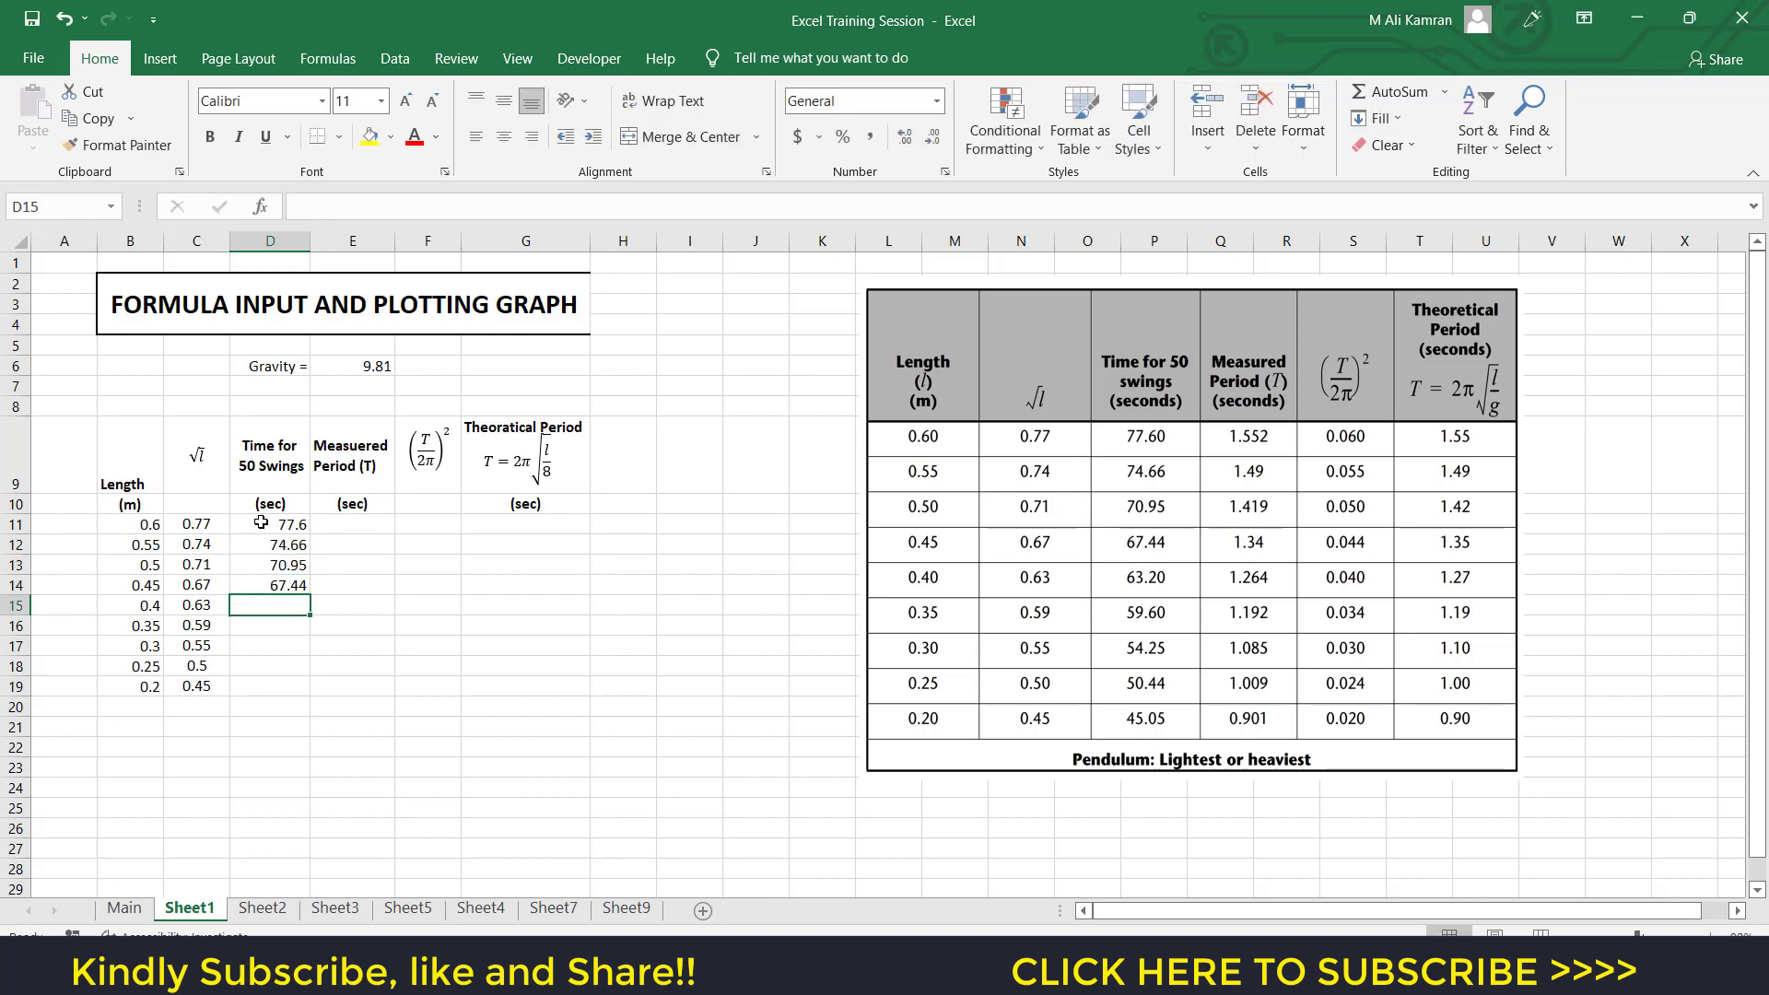
Enter the remaining 50-swing times in D15:D19: 63.2, 59.6, 54.25, 50.44 and 45.05.
type("63.2")
key("Return")
type("59.6")
key("Return")
type("54.25")
key("Return")
type("50.44")
key("Return")
type("45.05")
key("Return")
Center the 50-swing time values in D11:D19.
left_click(272, 528)
left_click_drag(272, 528, 276, 689)
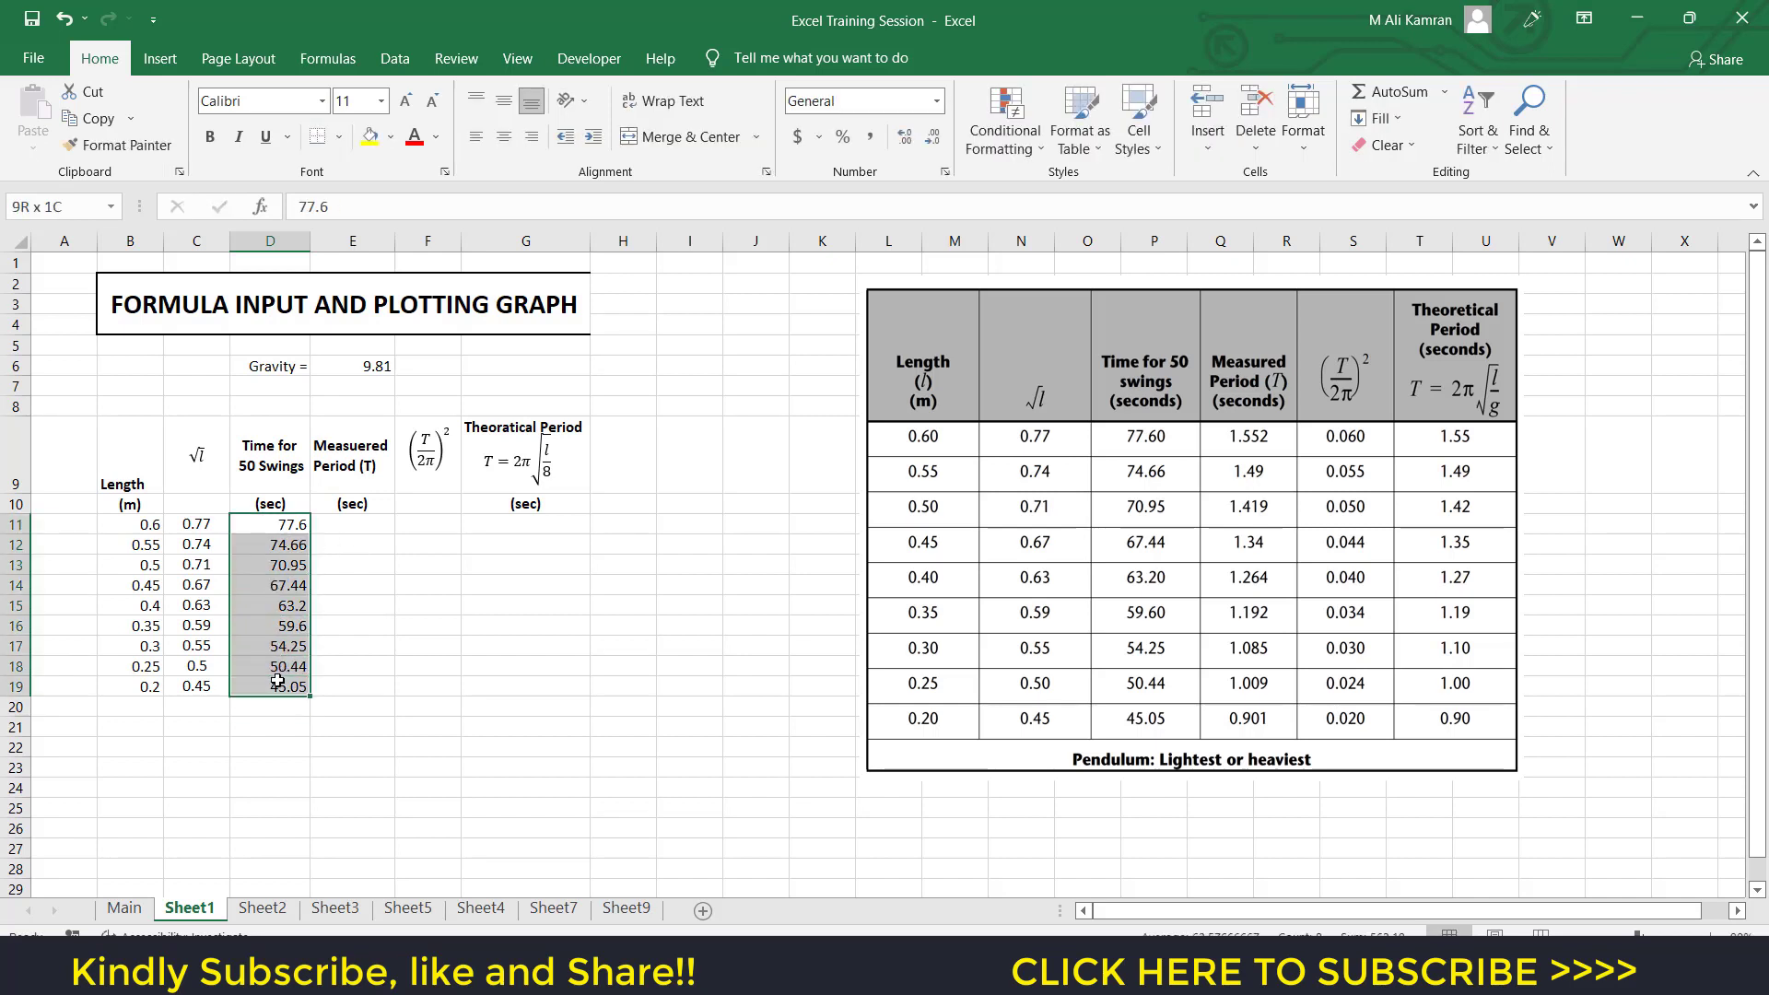
left_click(502, 147)
left_click(428, 625)
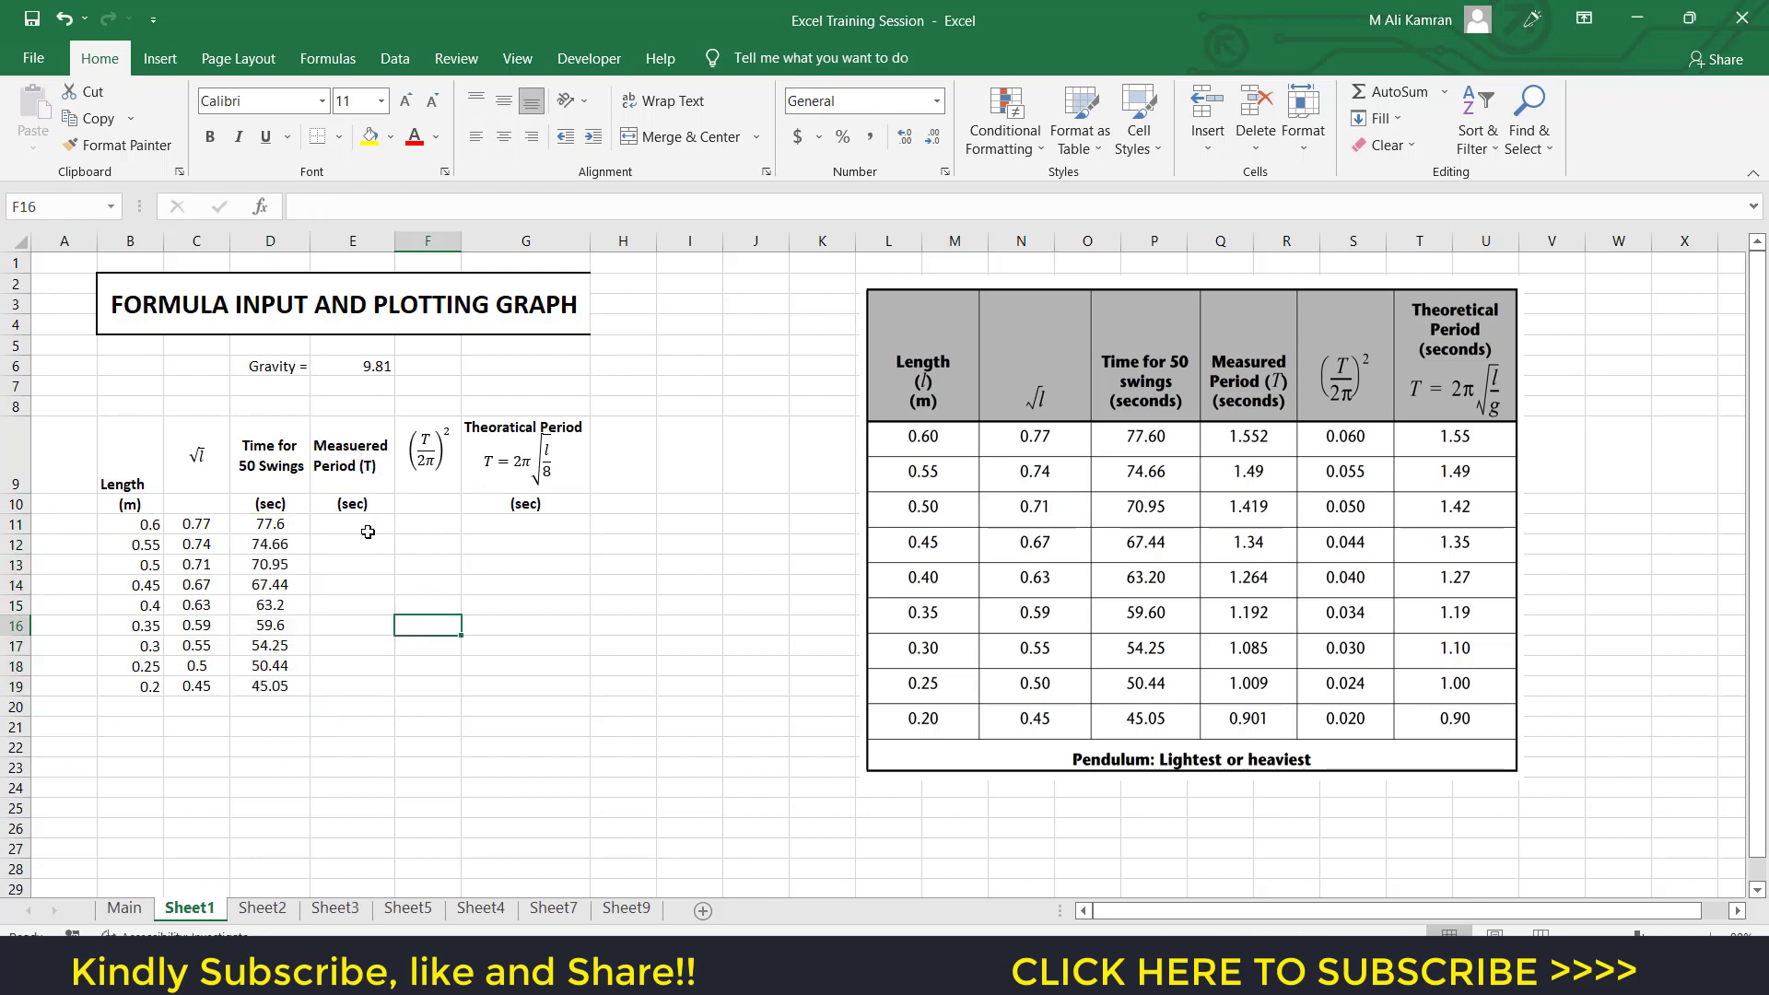
Enter the formula =D11/50 in E11 for the measured period and fill it down to E19.
left_click(281, 525)
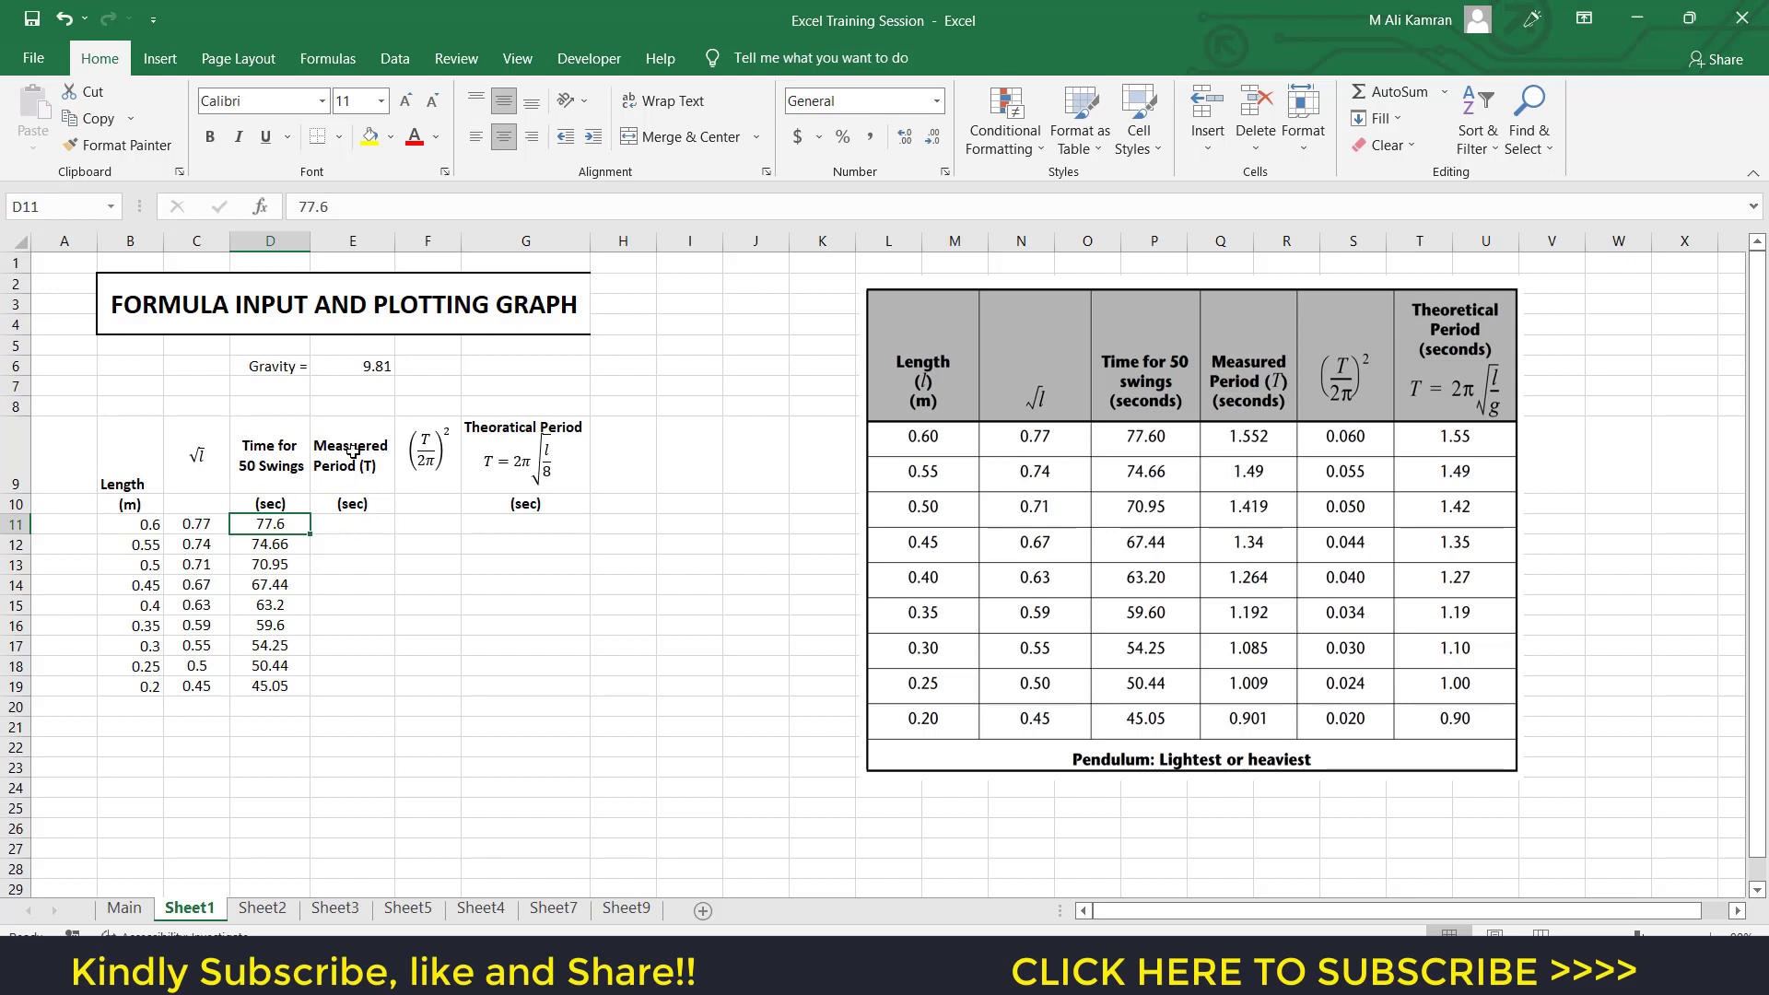
left_click(351, 523)
type("=")
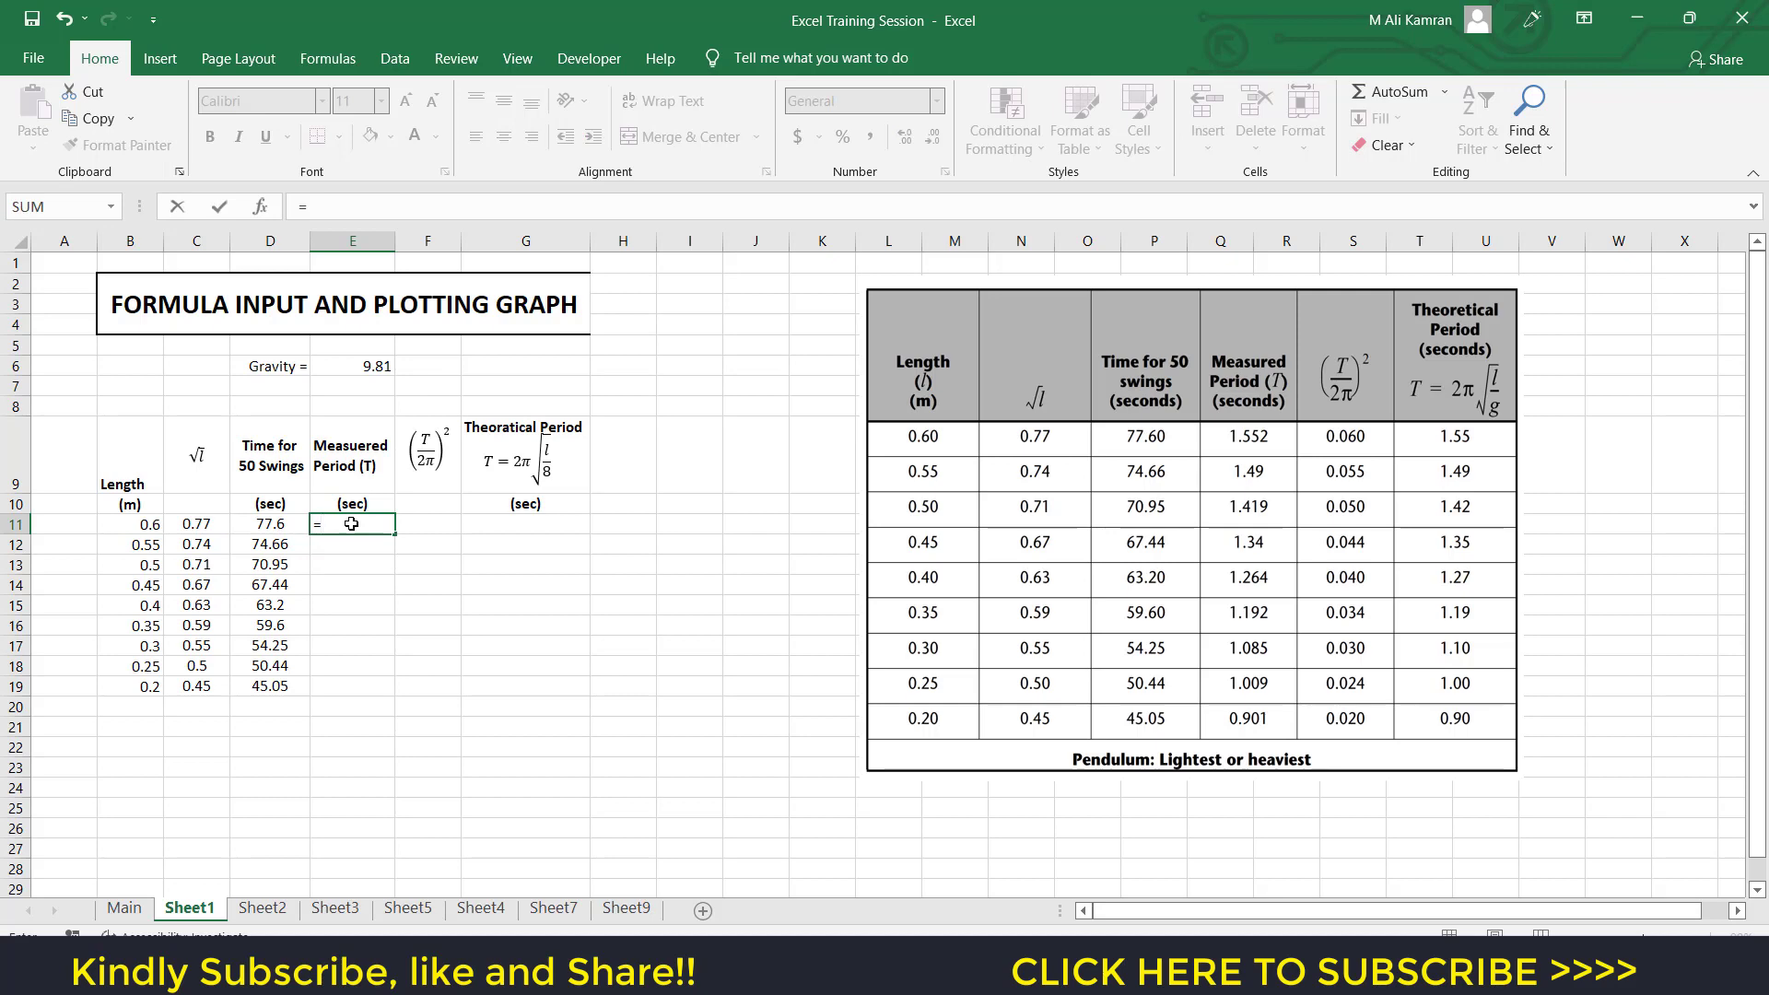
left_click(273, 525)
type("/")
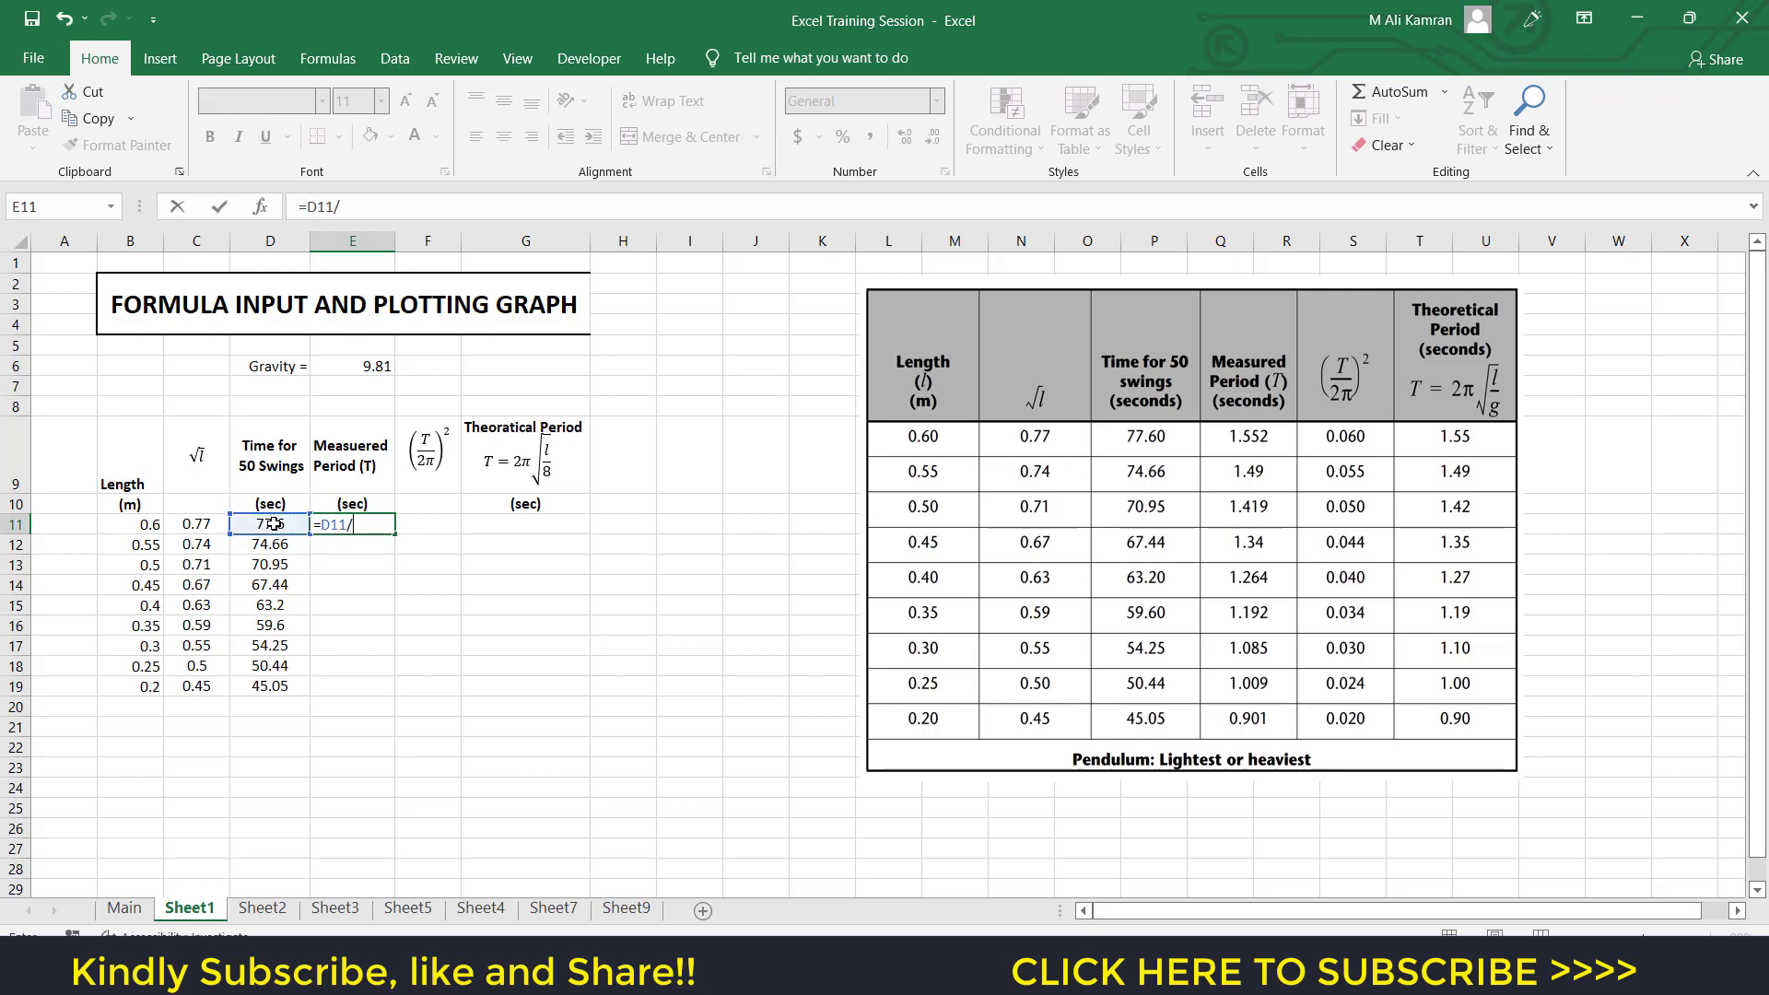
type("50")
key("Return")
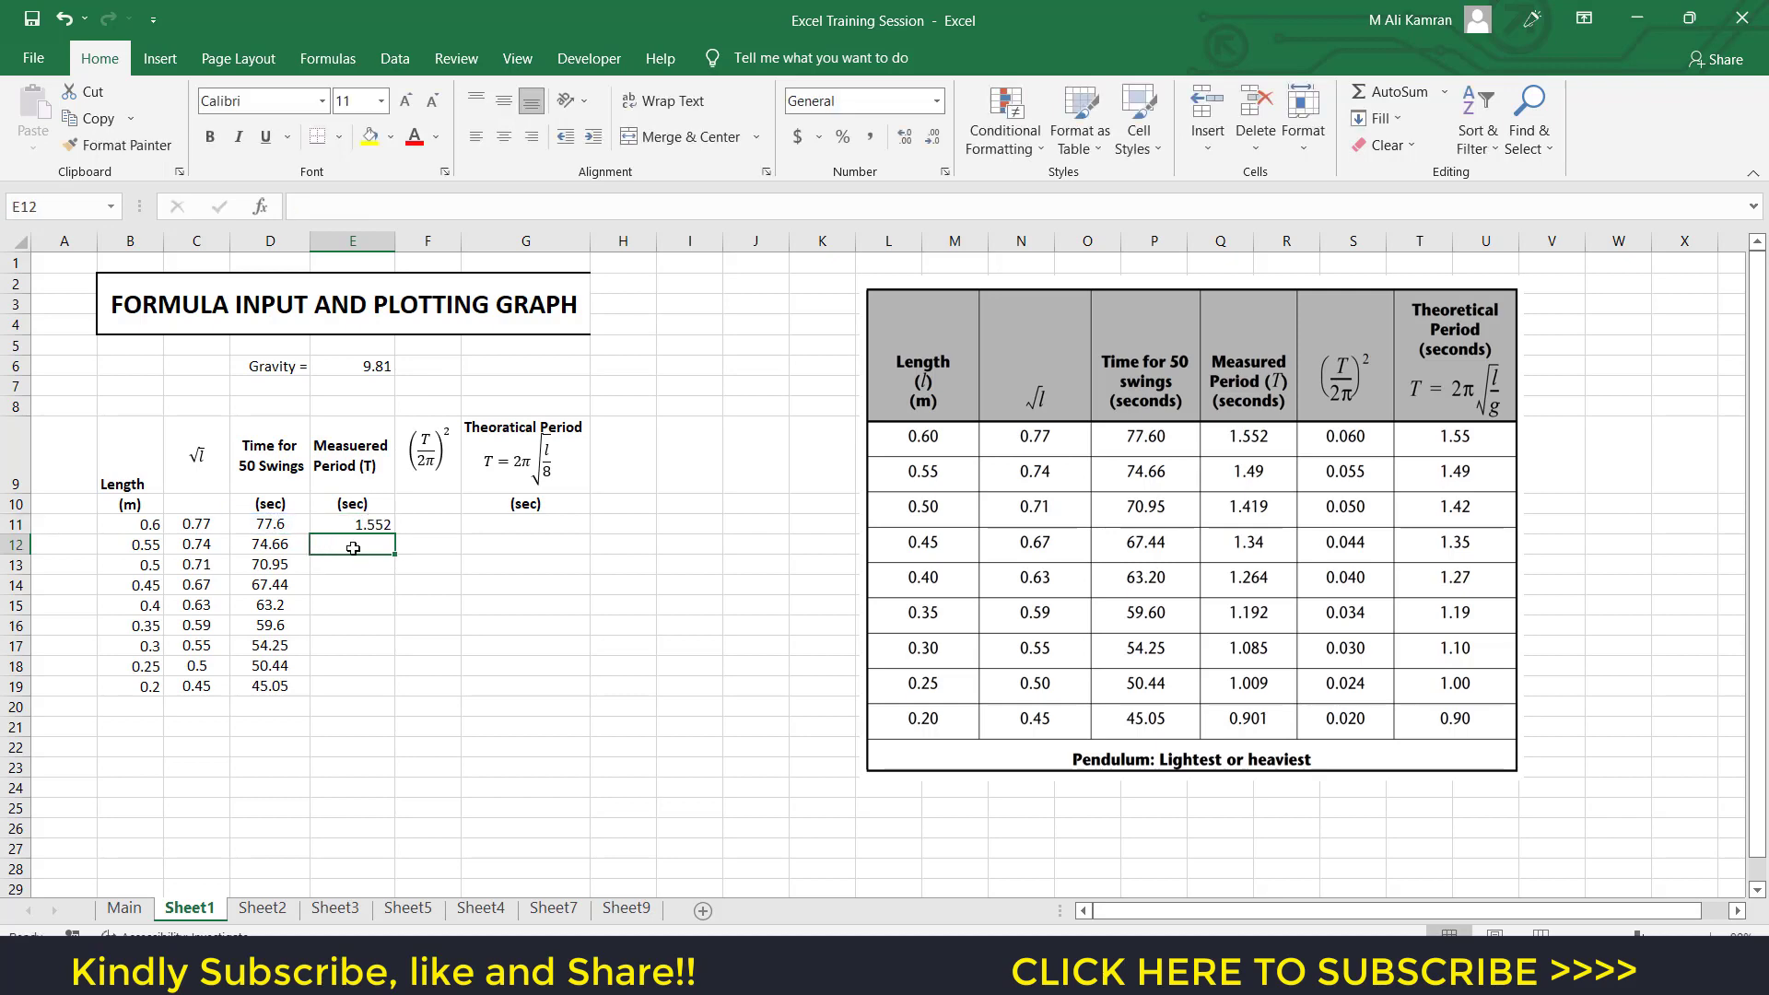
left_click(380, 526)
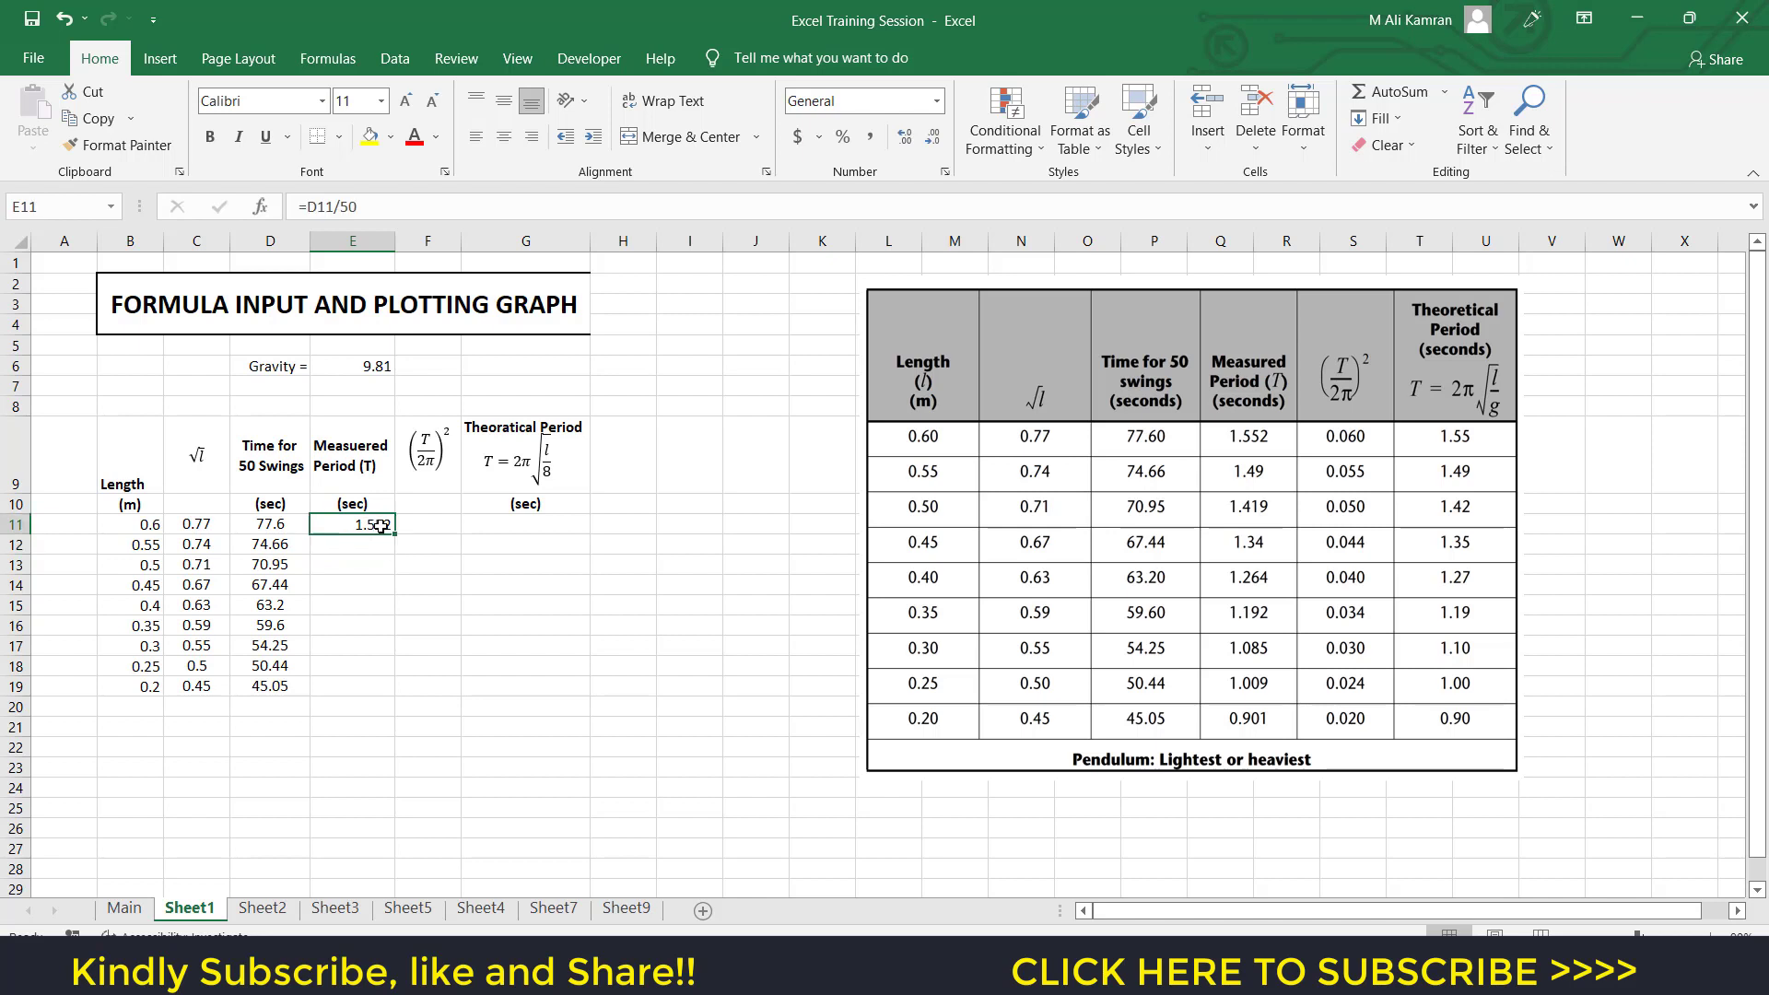
double_click(394, 534)
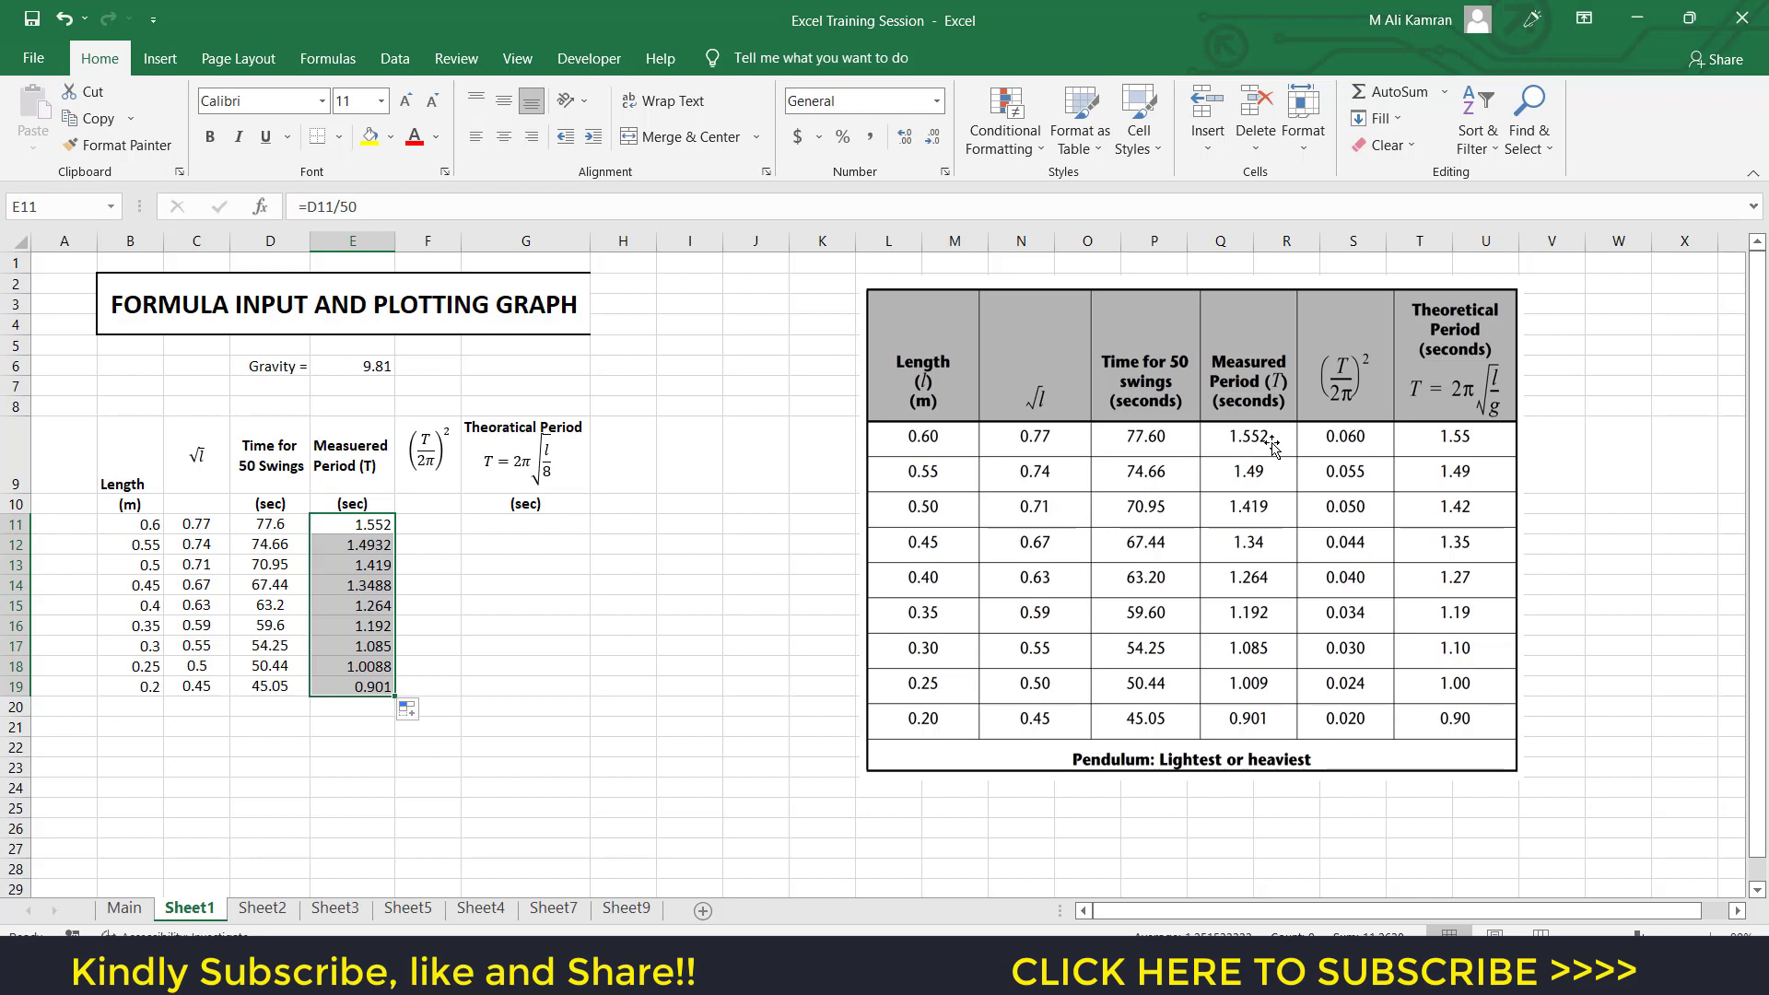
Wrap the measured period formula in E11 in ROUND with three digits, giving =ROUND(D11/50,3).
left_click(361, 527)
left_click(508, 631)
left_click(371, 525)
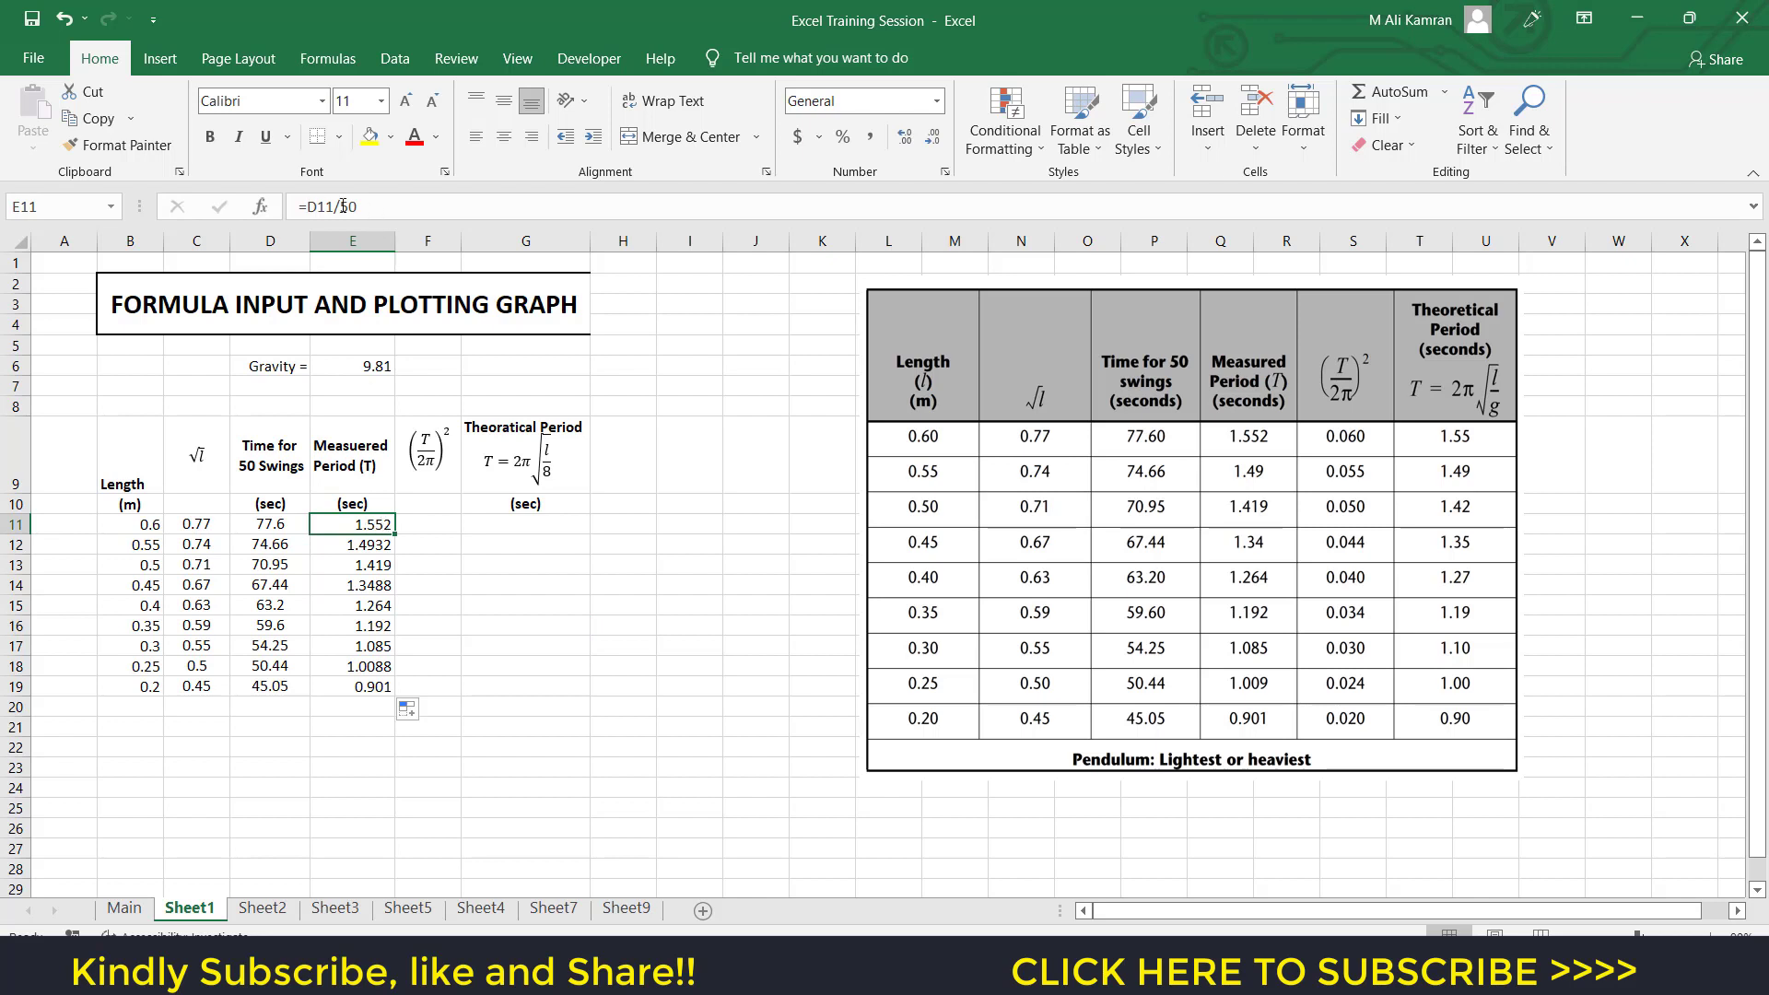
left_click(311, 204)
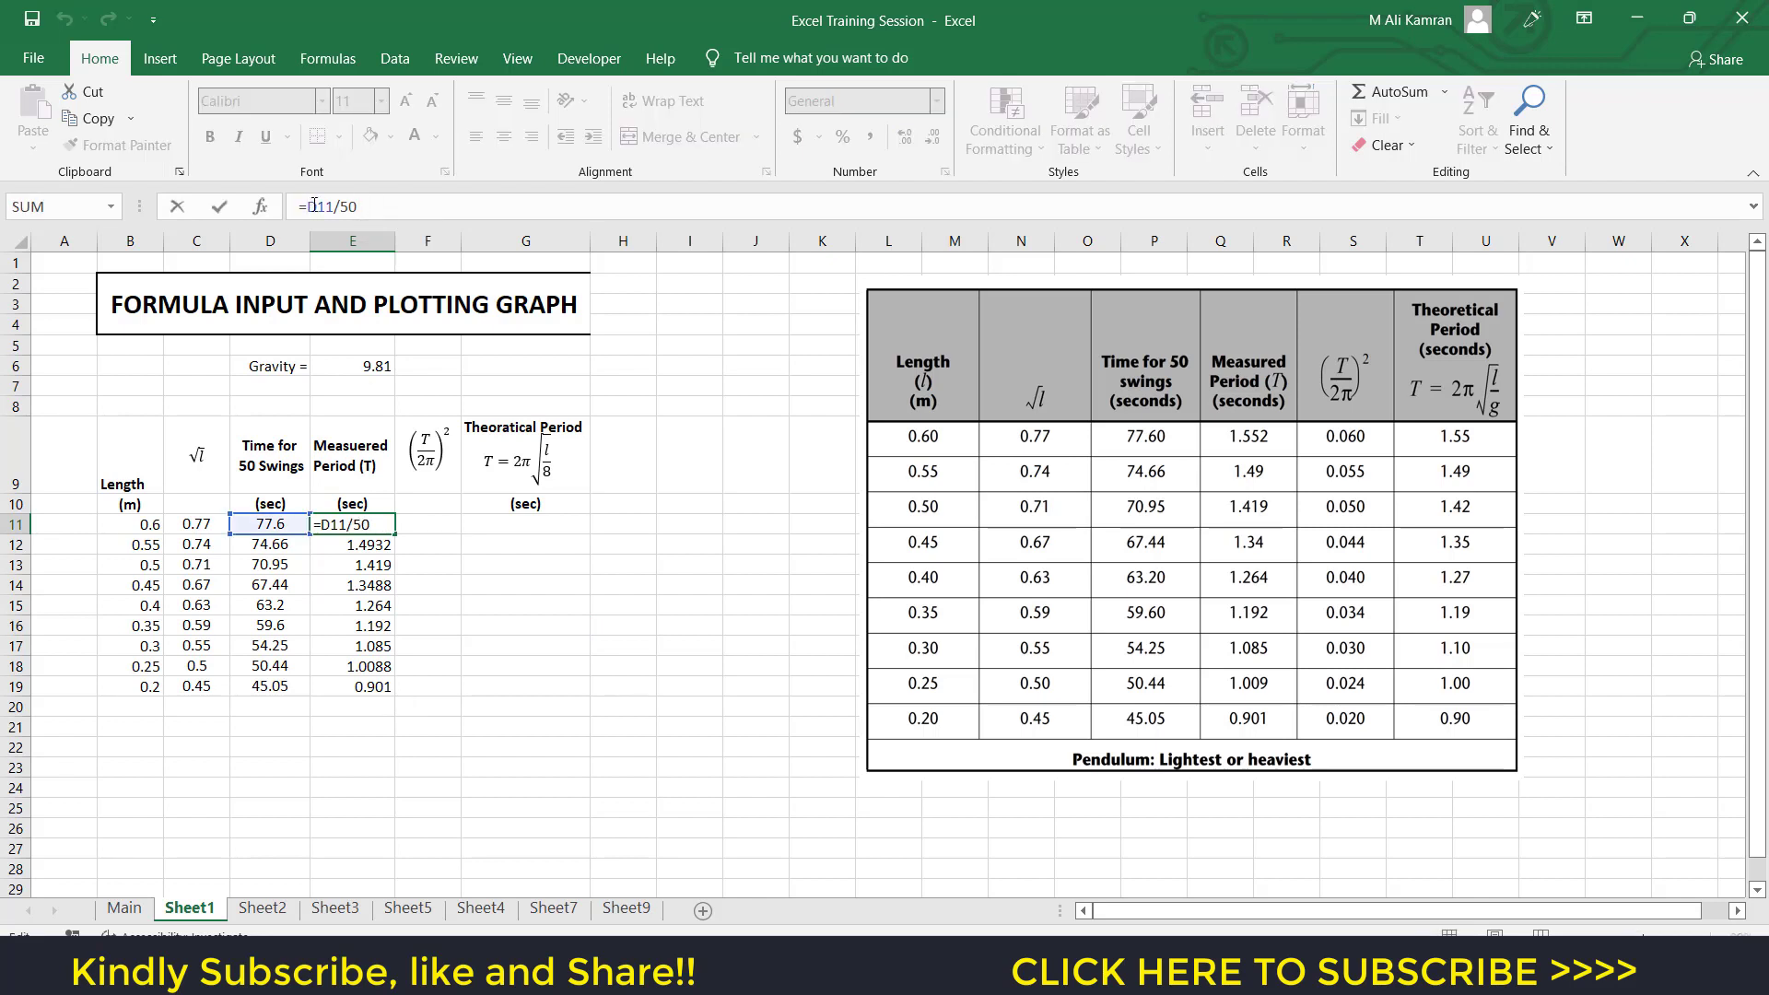
type("ROUND(")
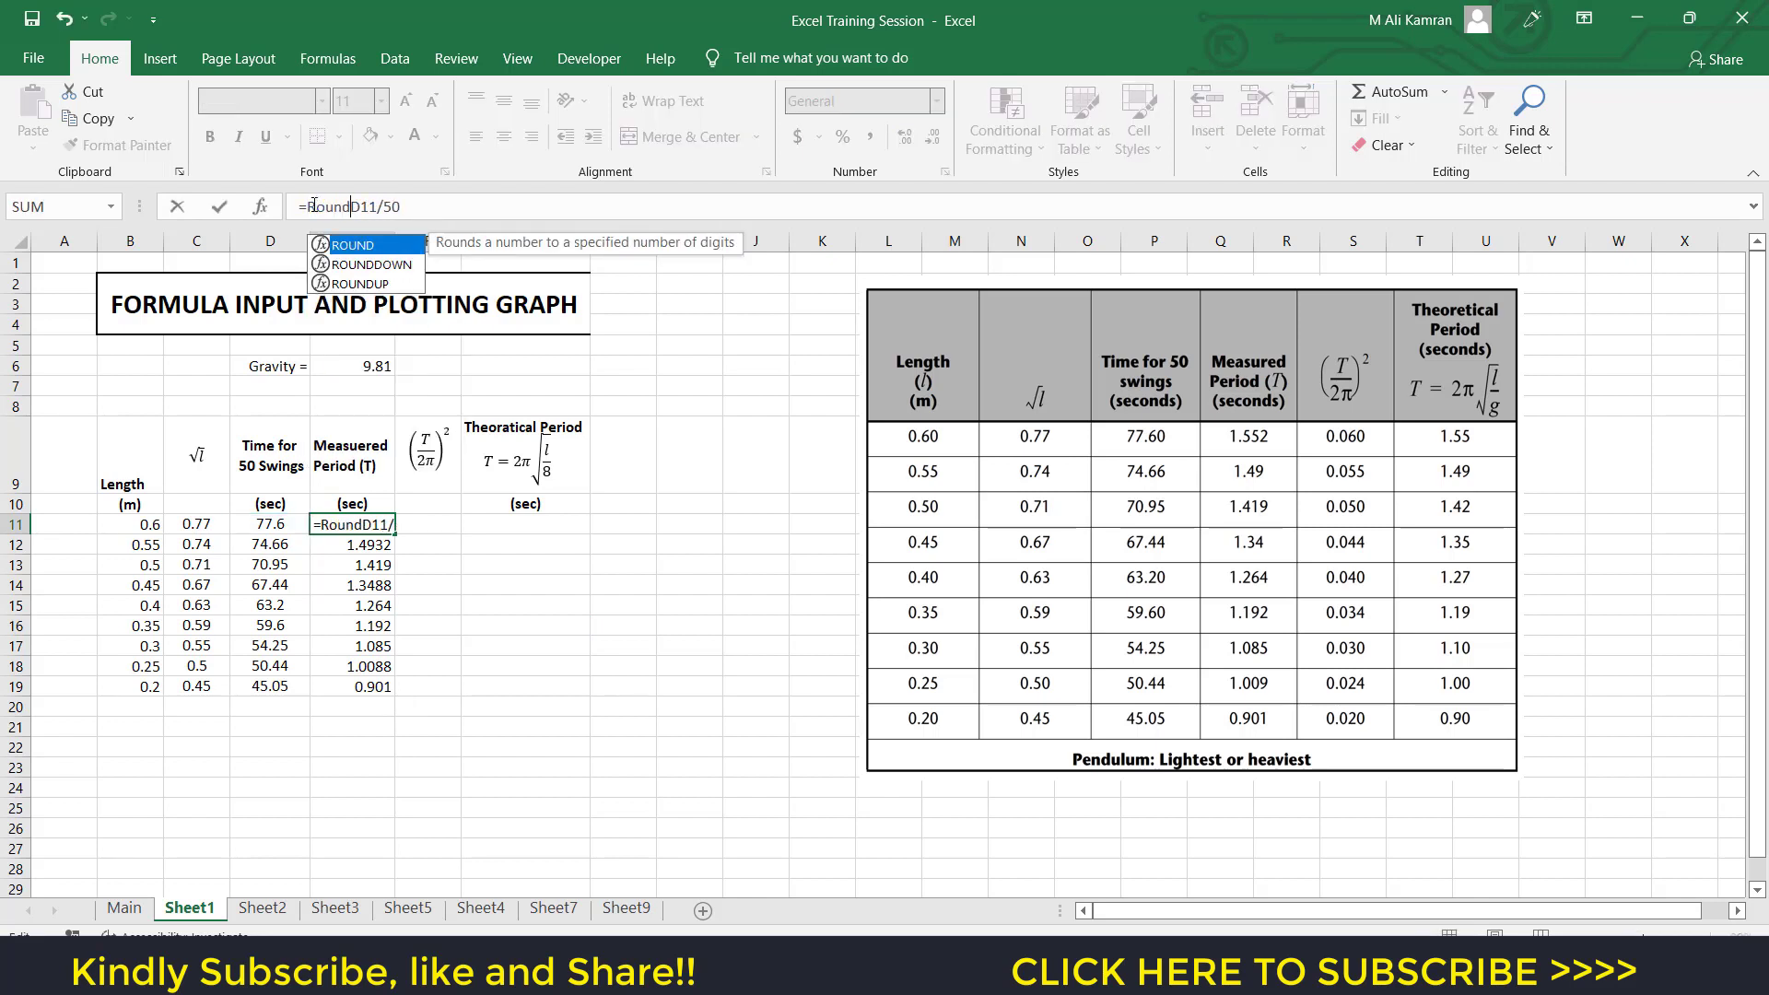
key("Right")
key("Right")
key("Right")
key("Right")
key("Right")
key("Right")
type(",")
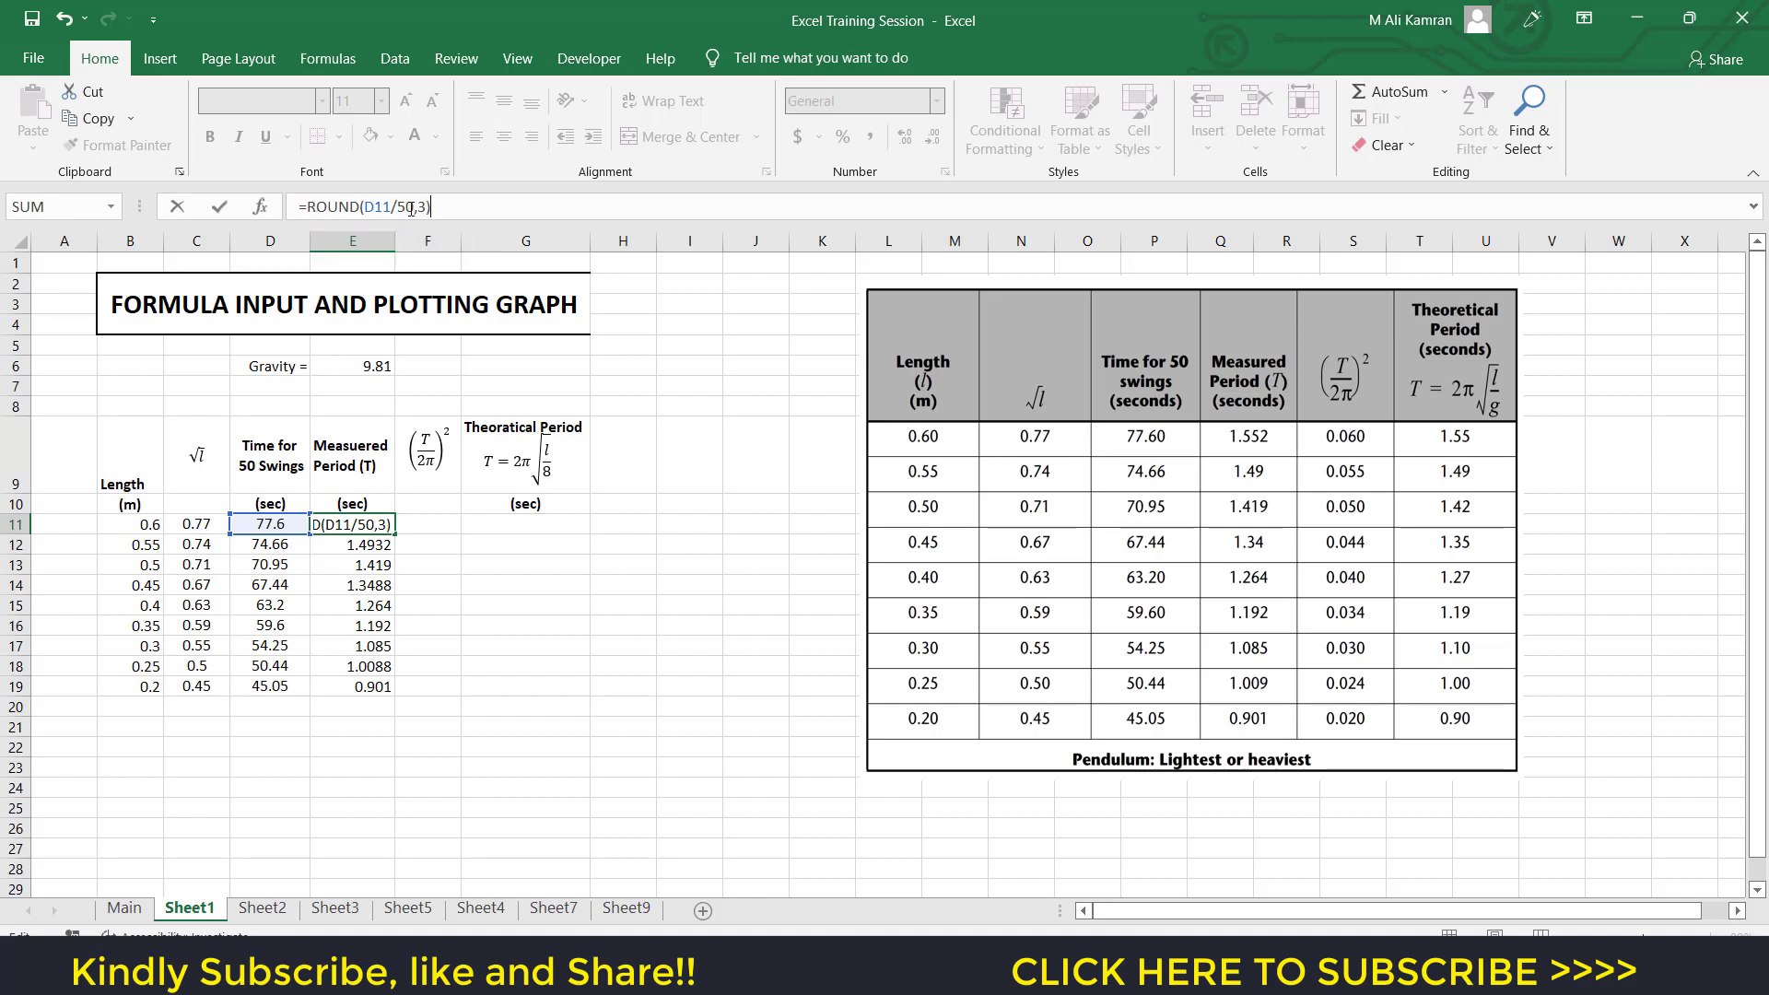
key("Return")
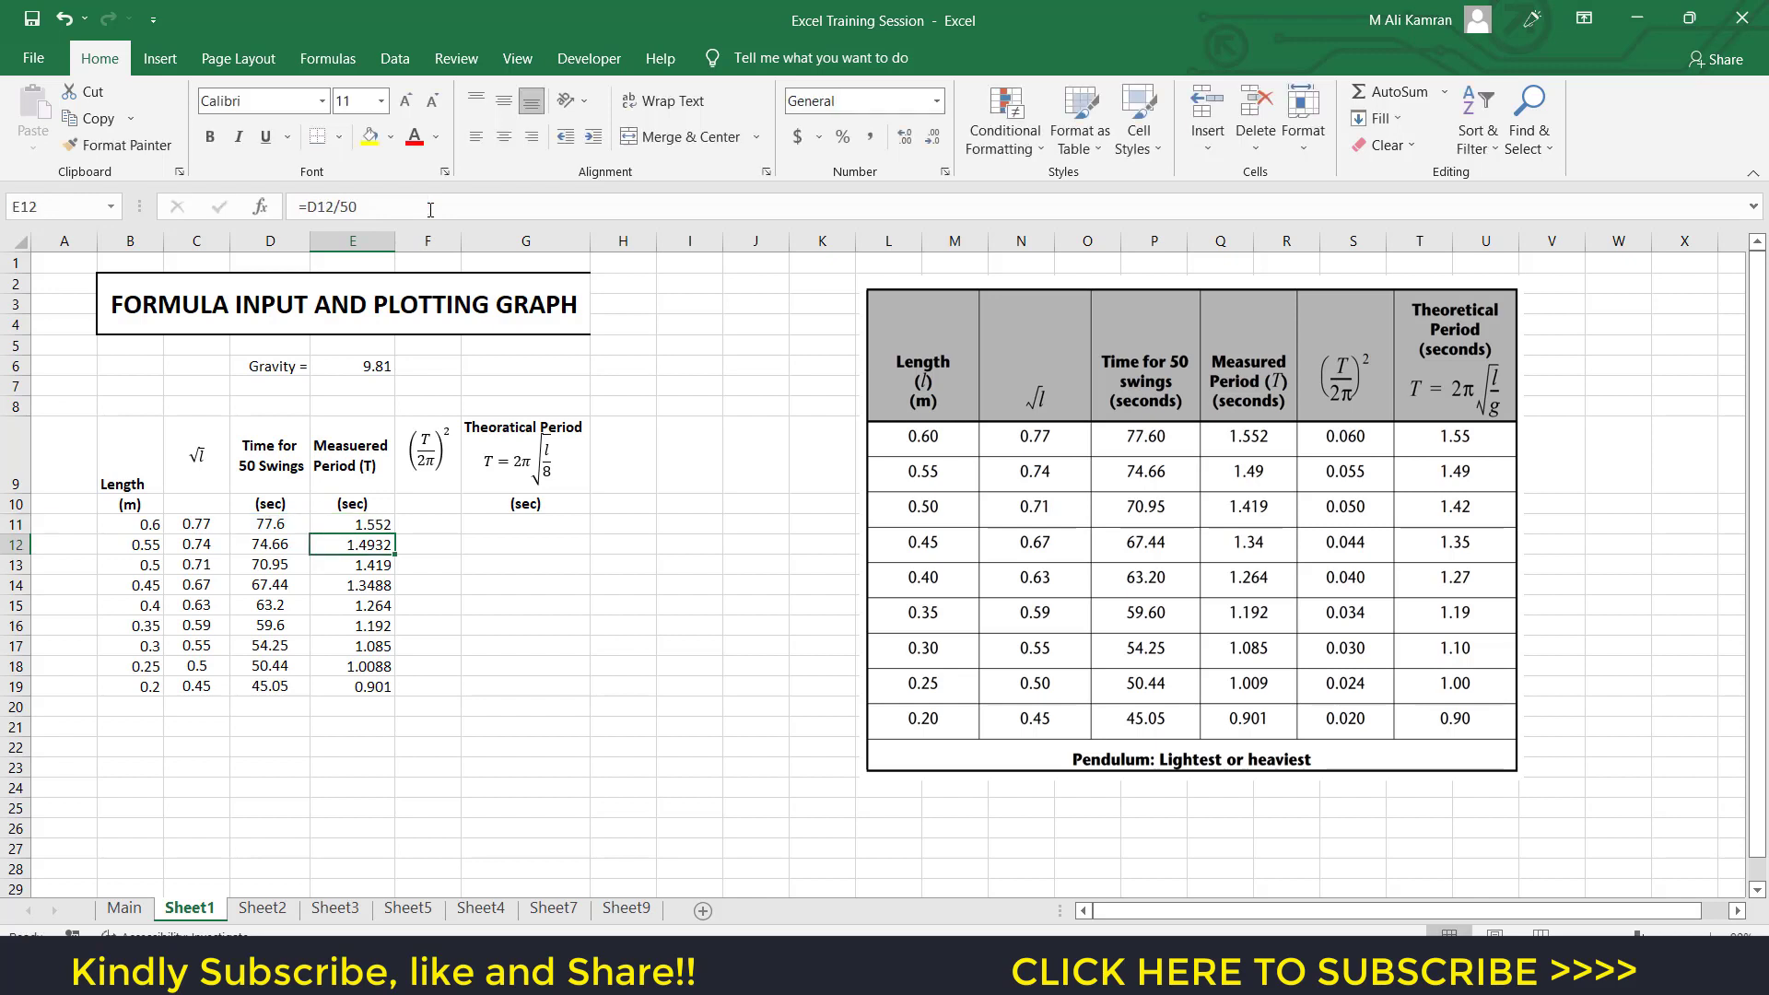
Fill the rounded period formula from E11 down to E19 and center the values.
left_click(357, 526)
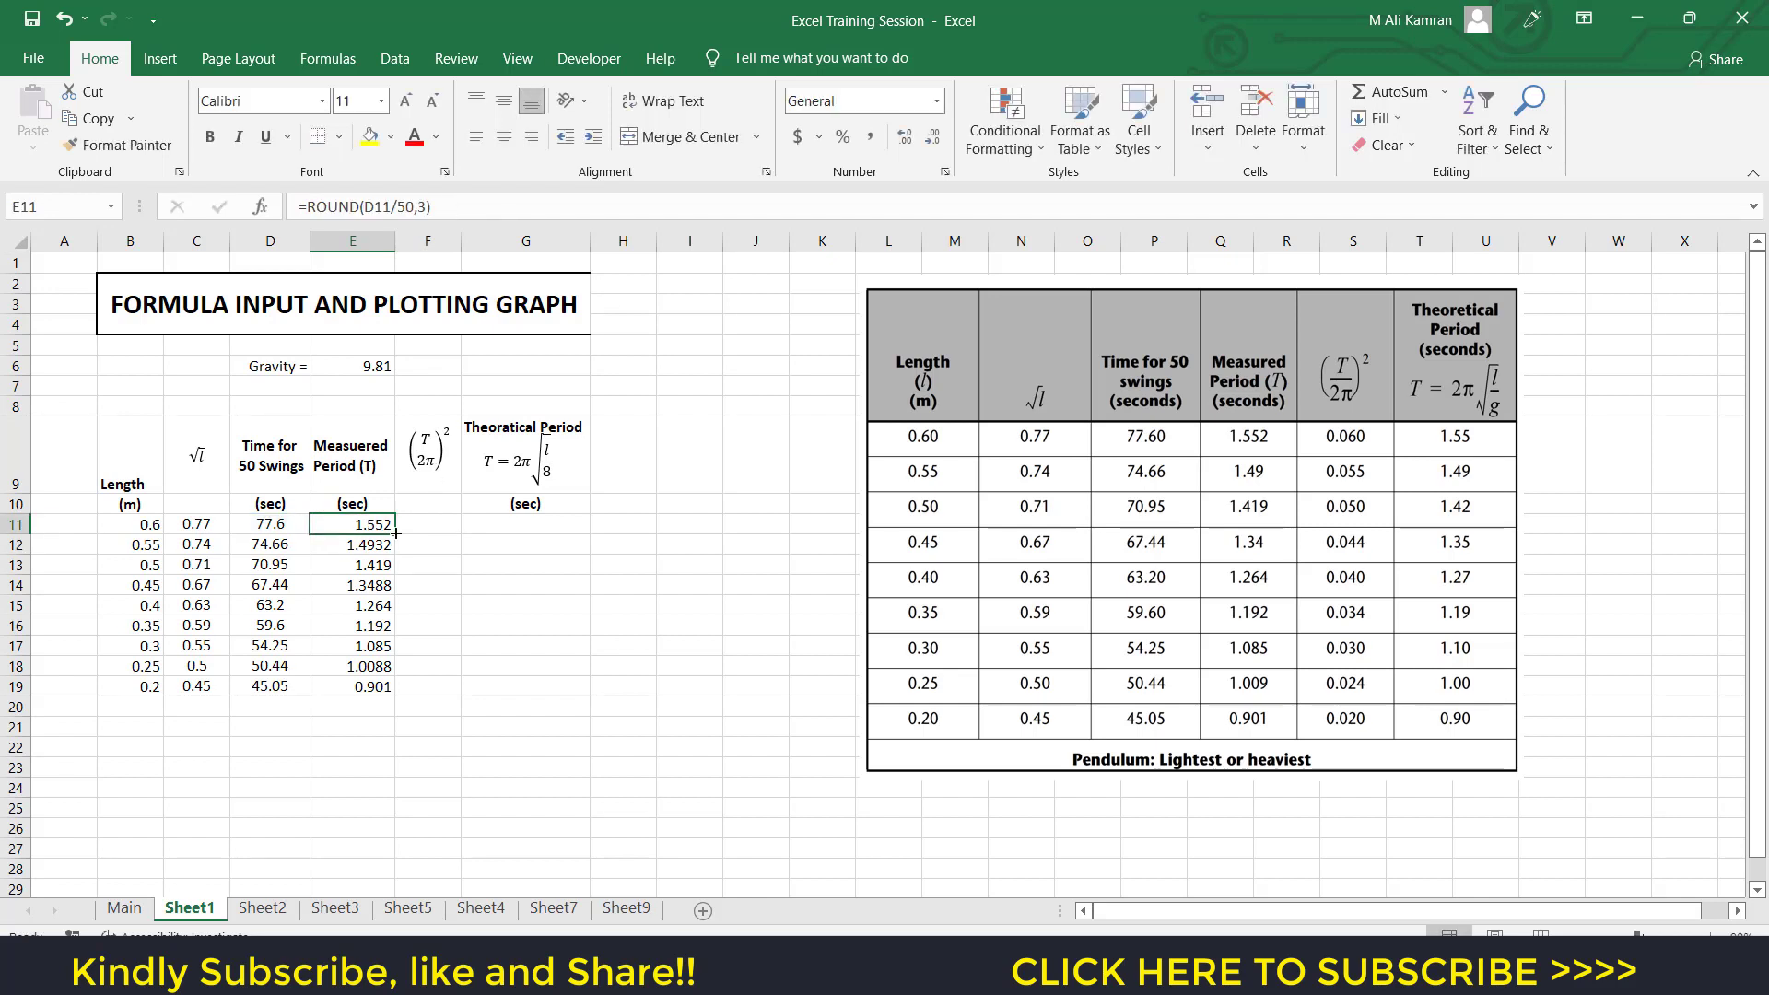
double_click(396, 534)
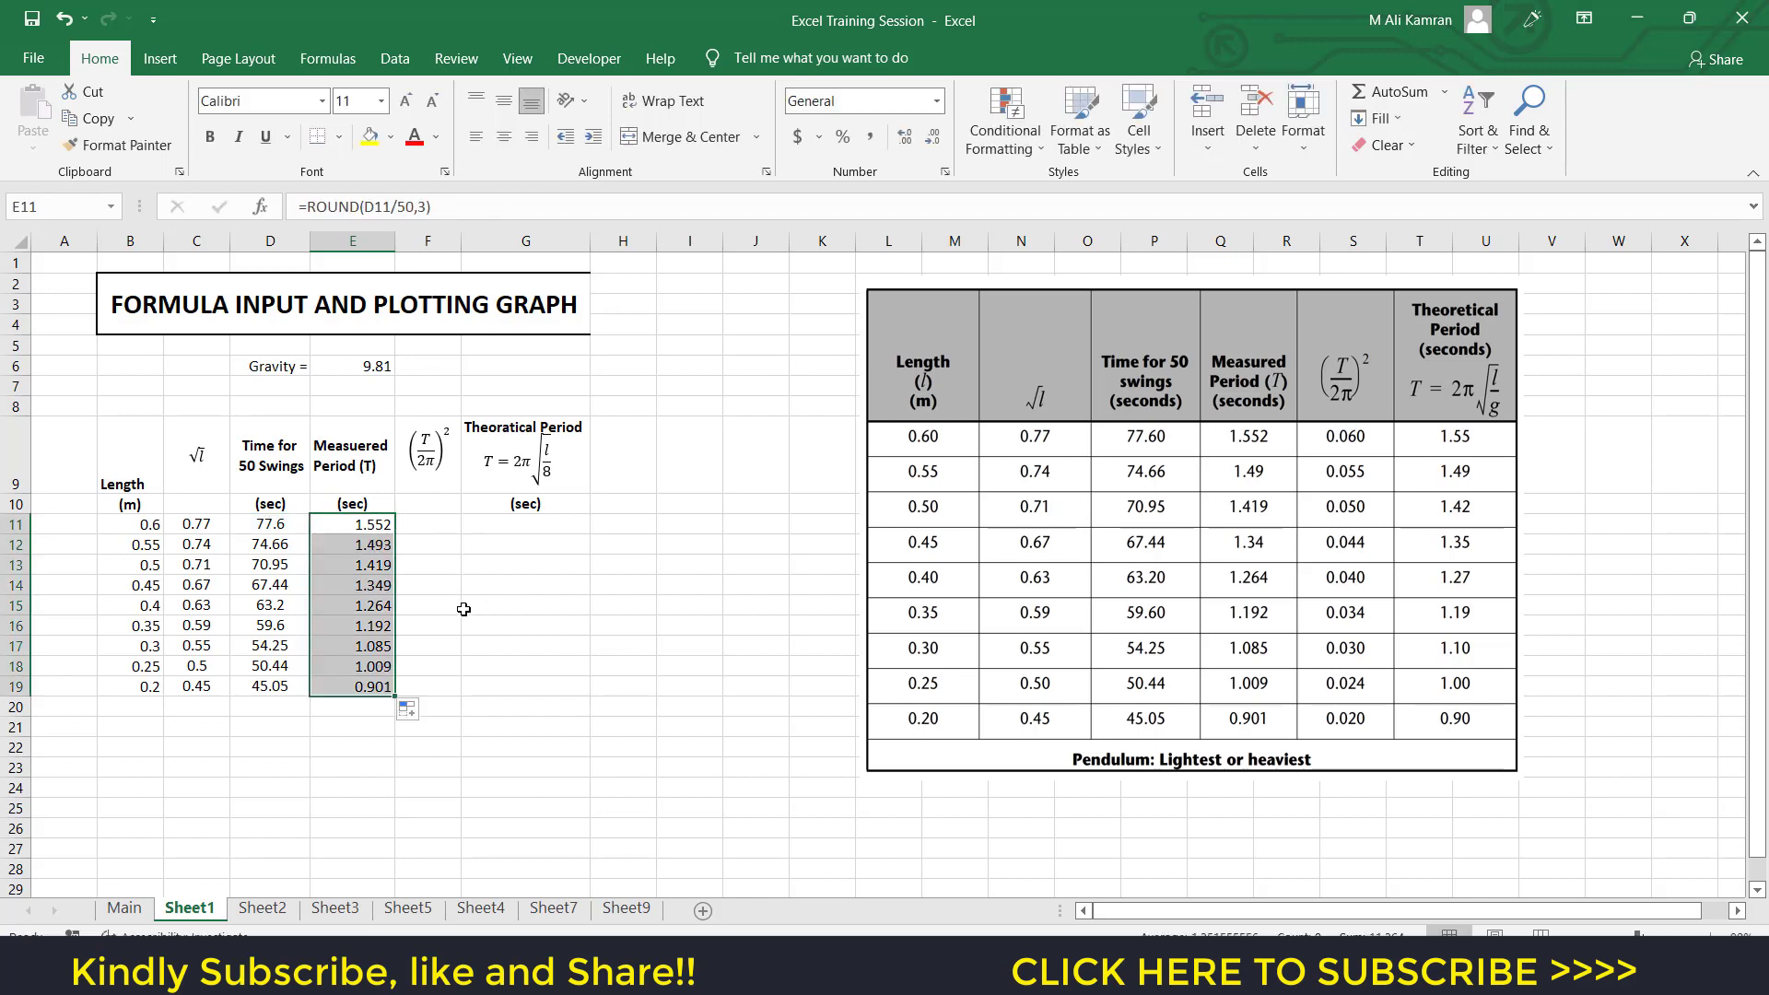
left_click(463, 609)
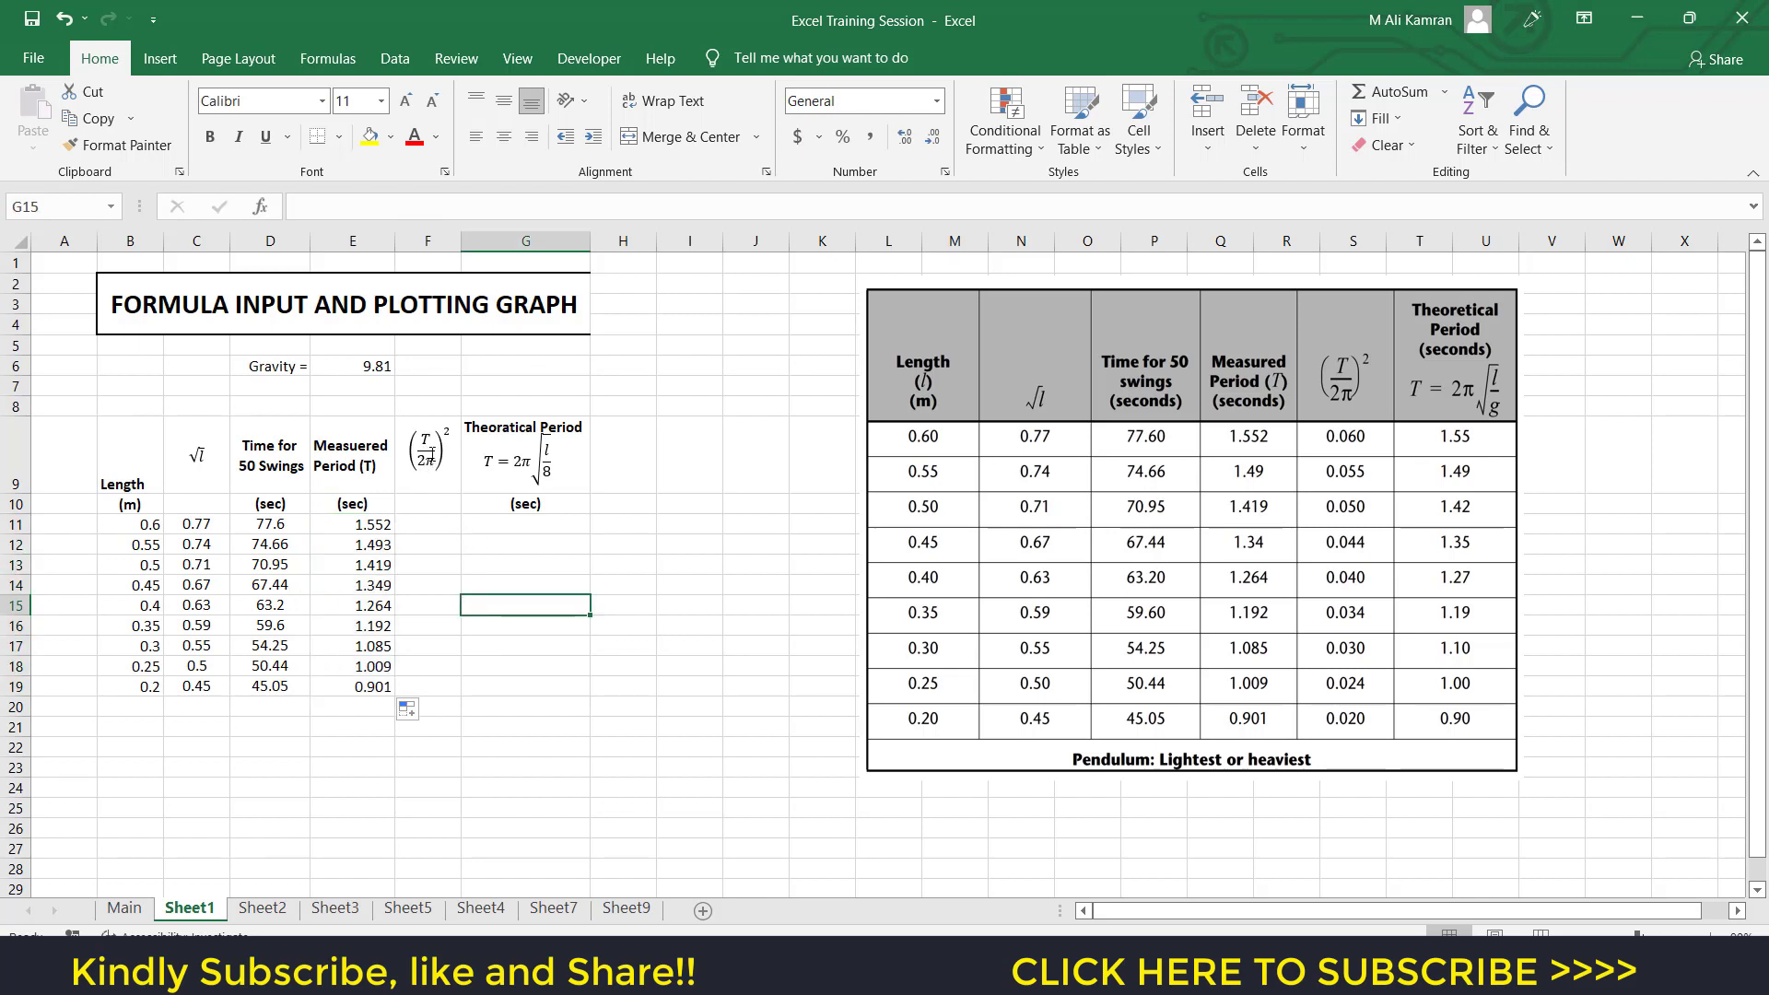
left_click(376, 526)
key("ctrl+shift+Down")
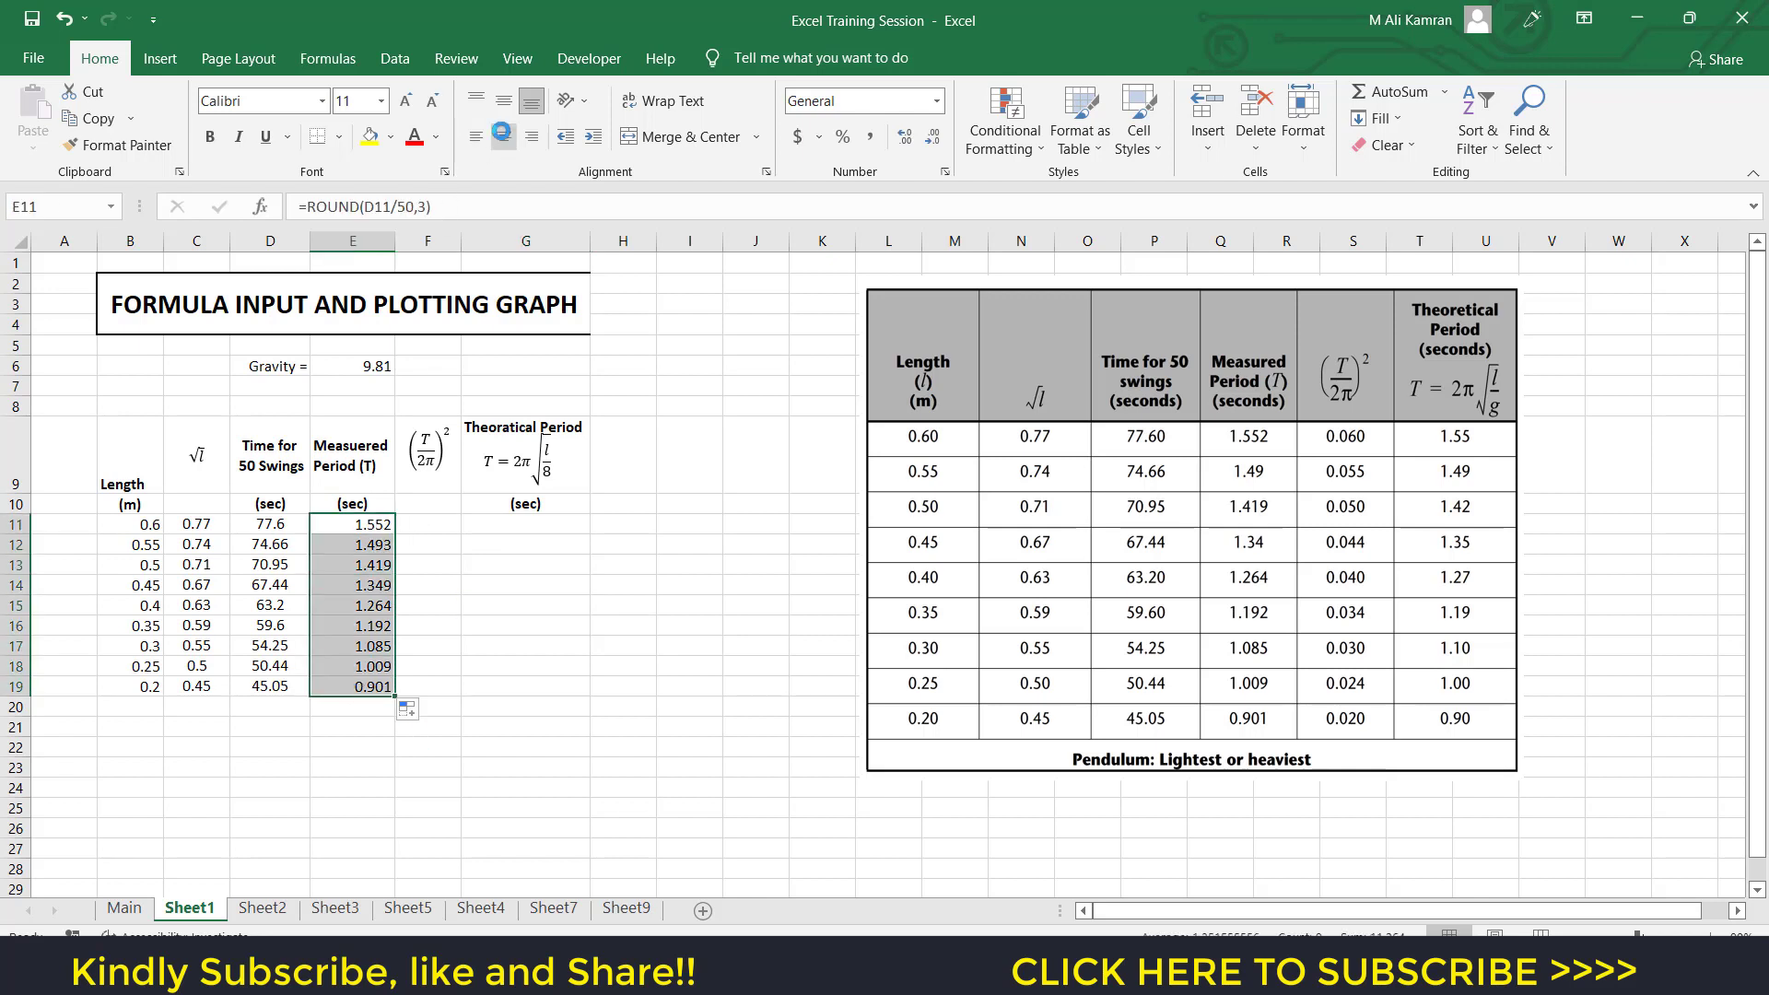
Enter the formula =(E11/2*PI())^2 in F11 for the squared period column.
left_click(424, 522)
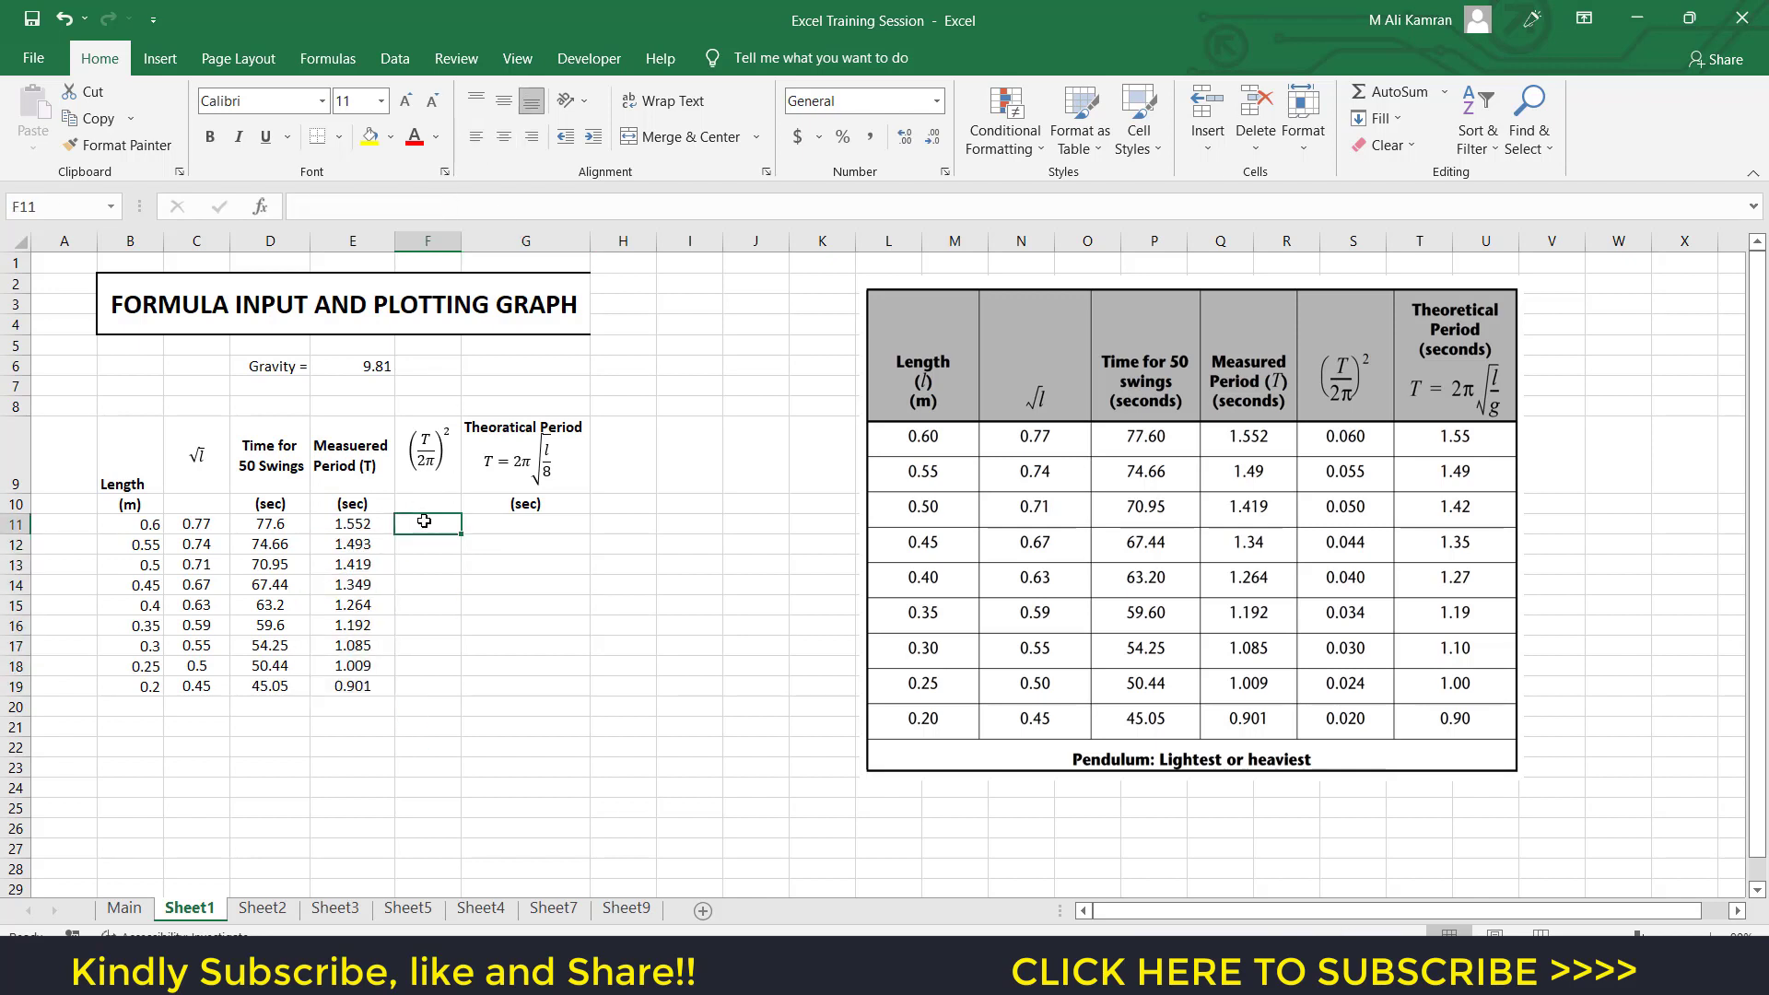
type("=")
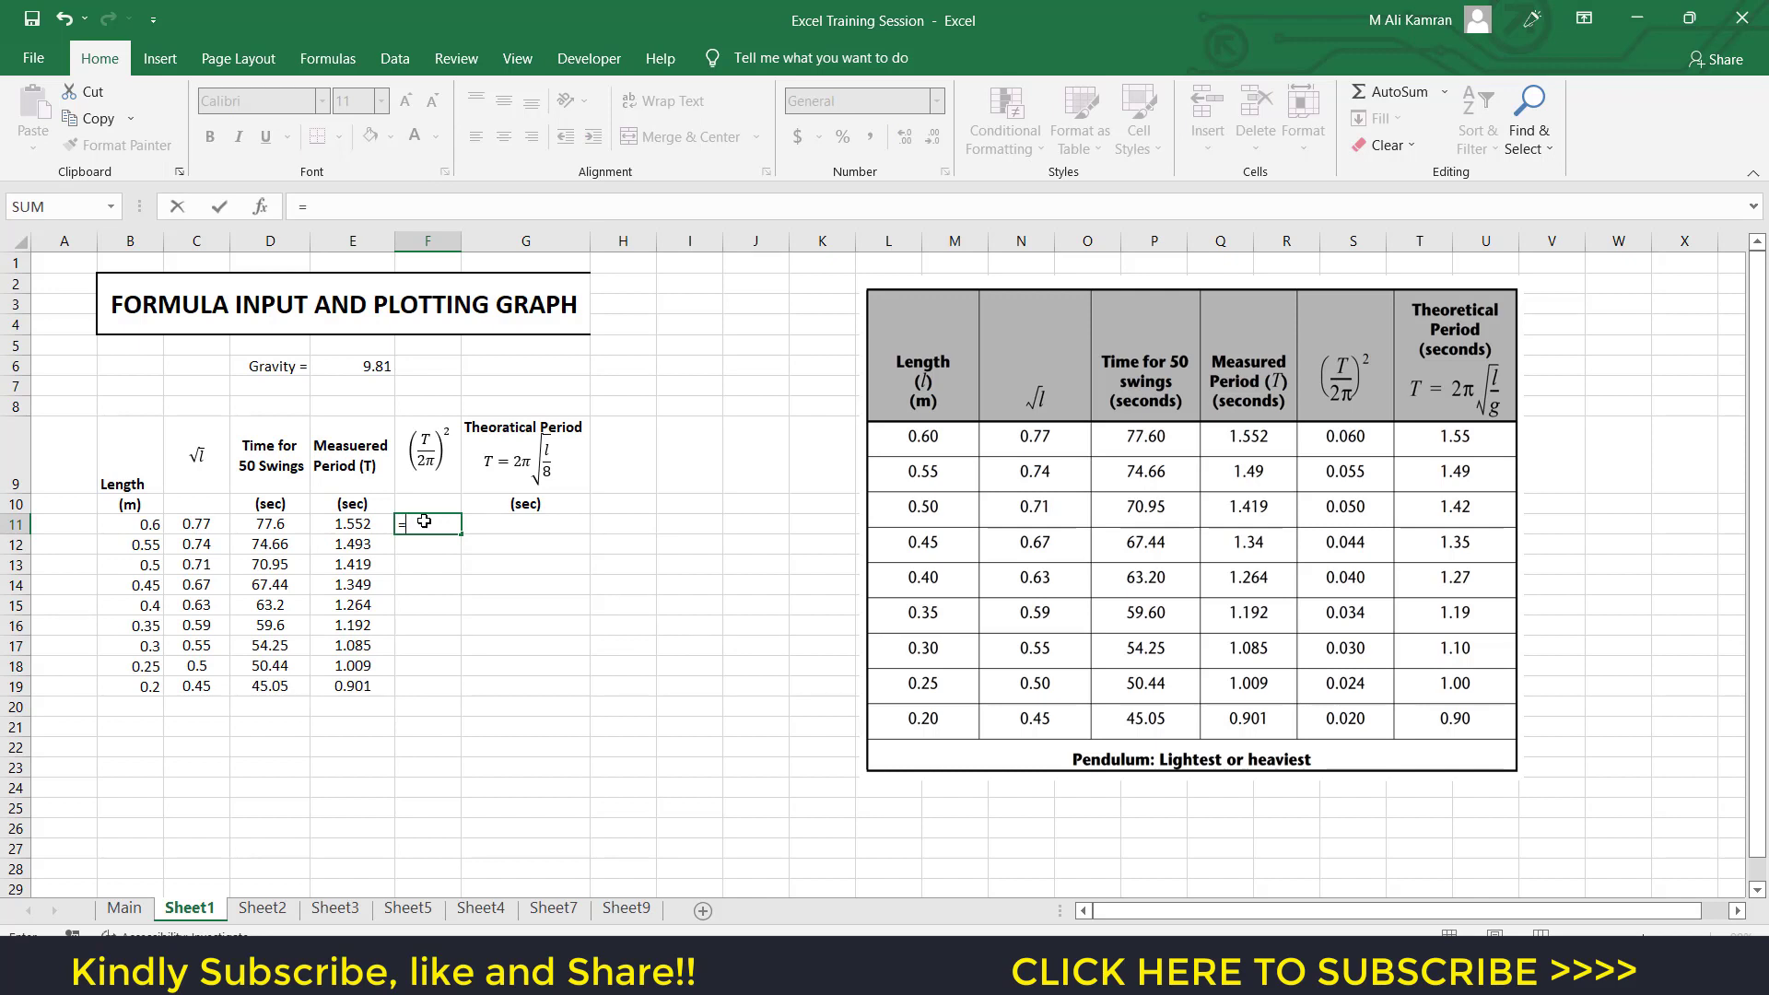
type("(")
left_click(360, 524)
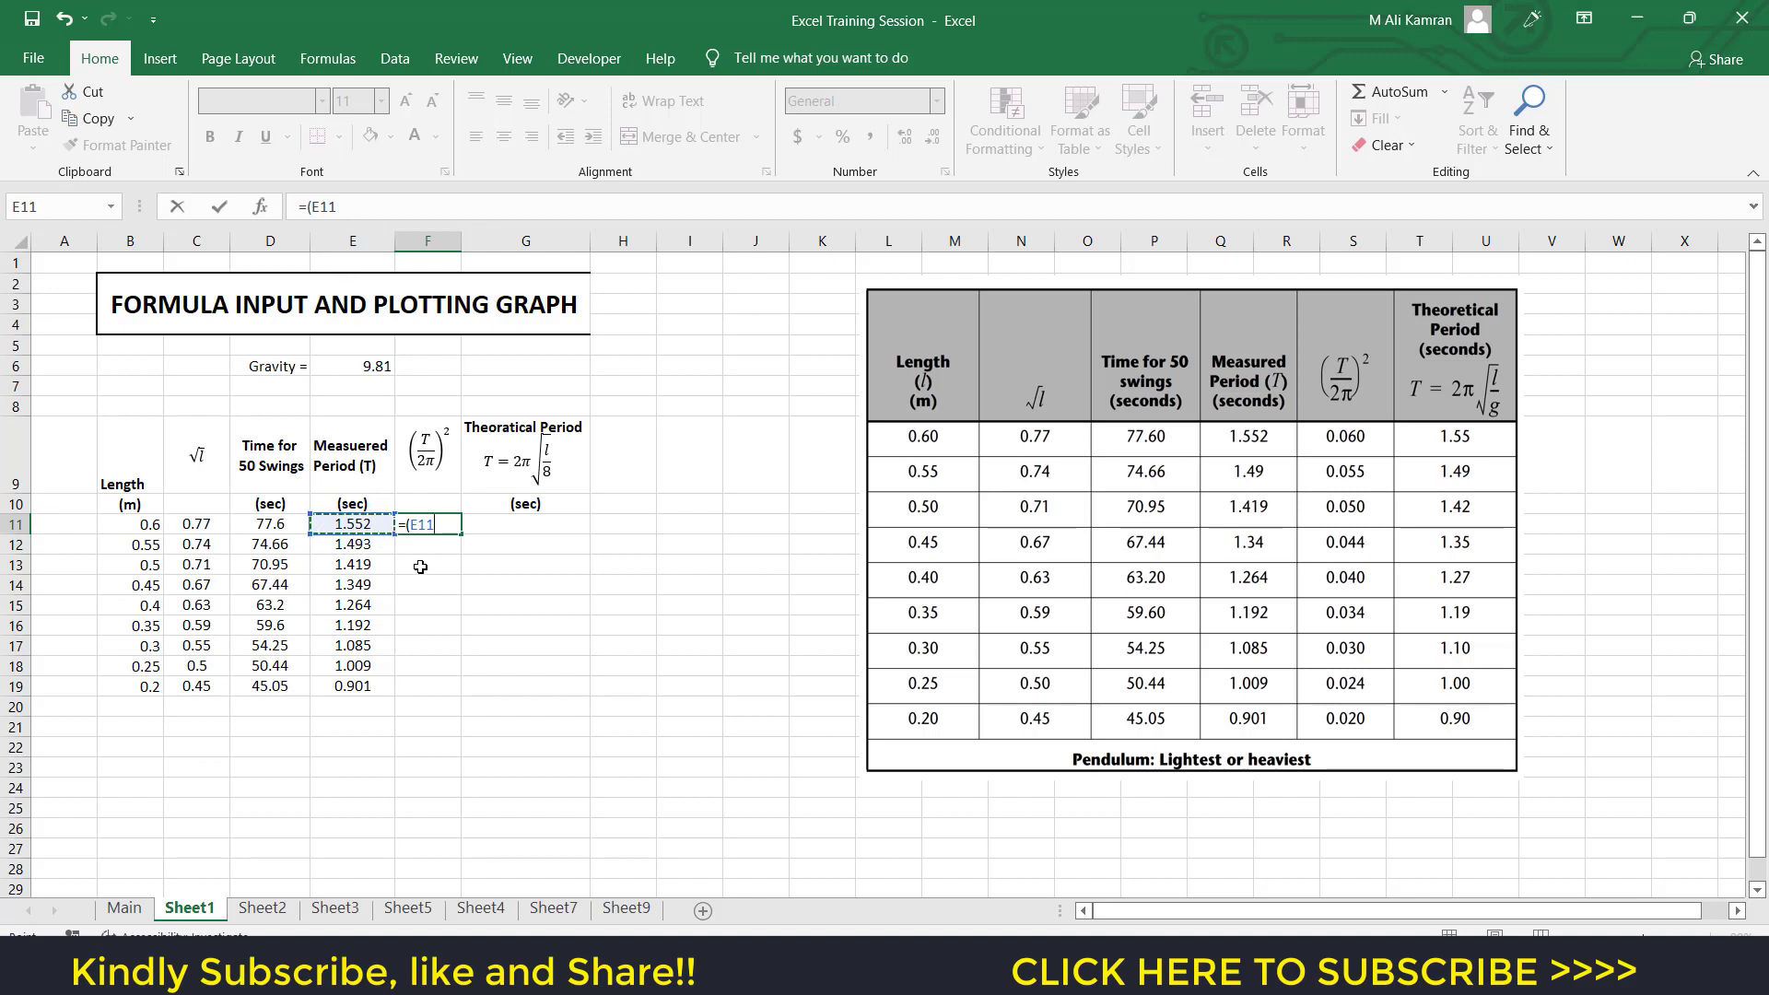
type("/2*")
left_click(378, 210)
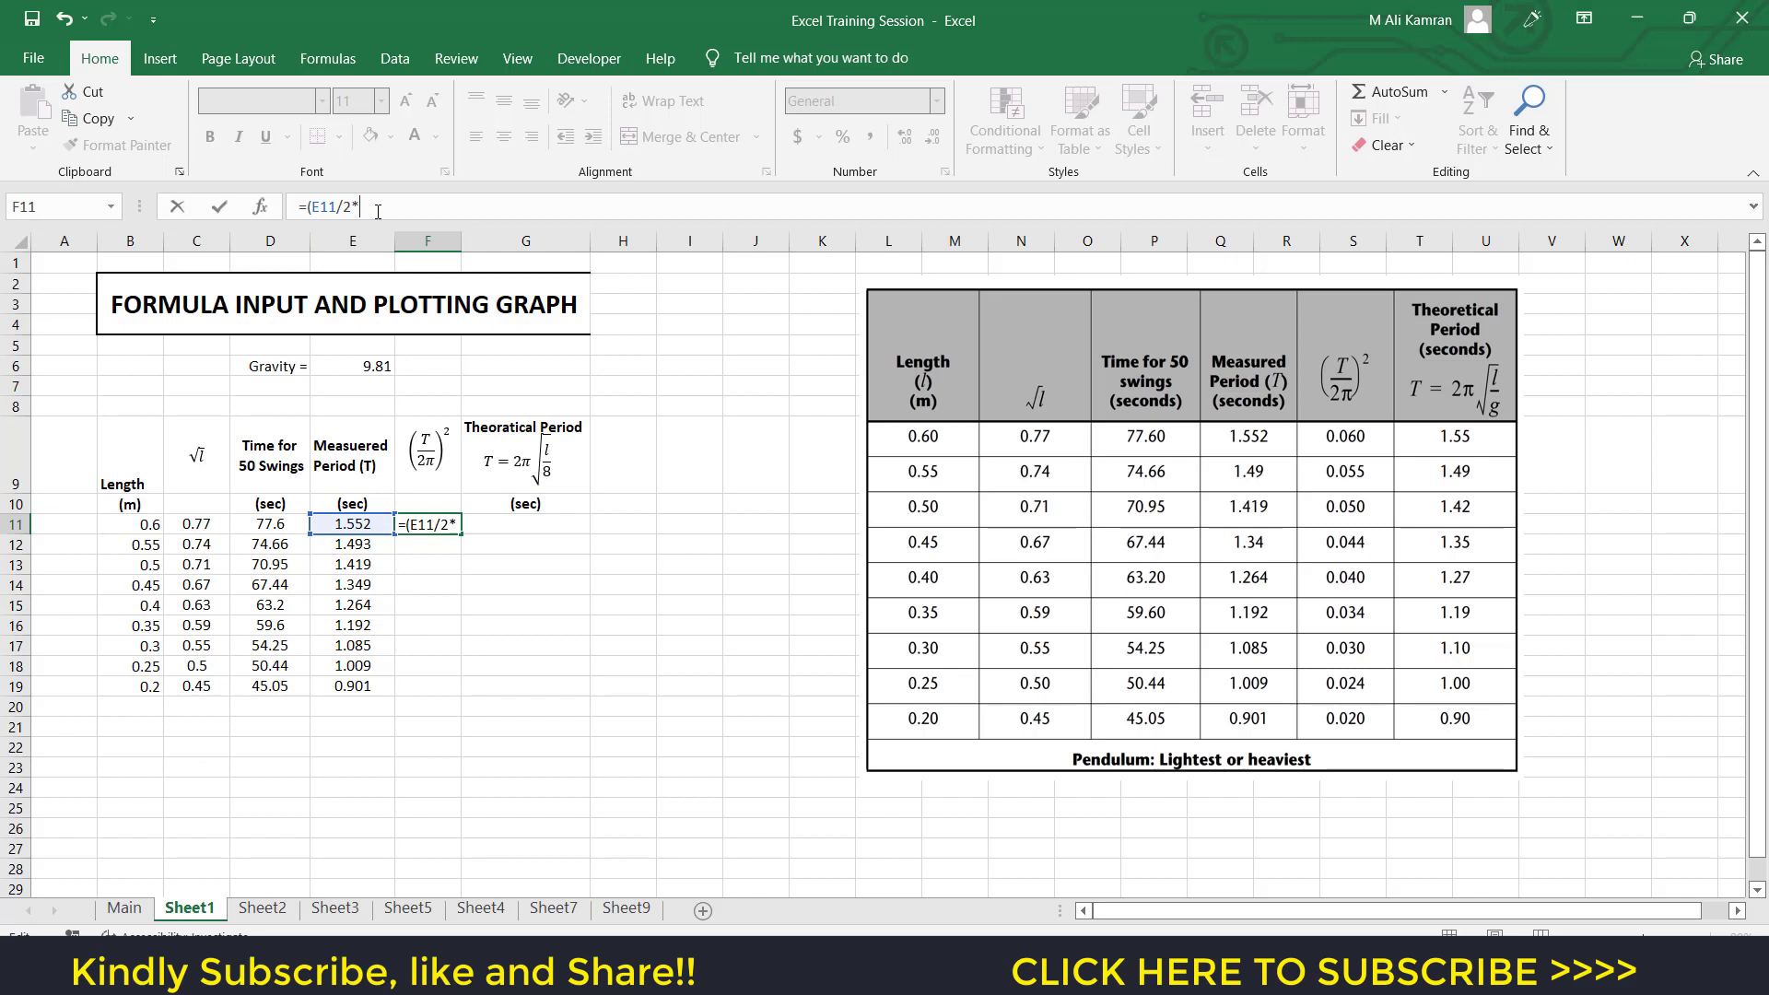
type("p")
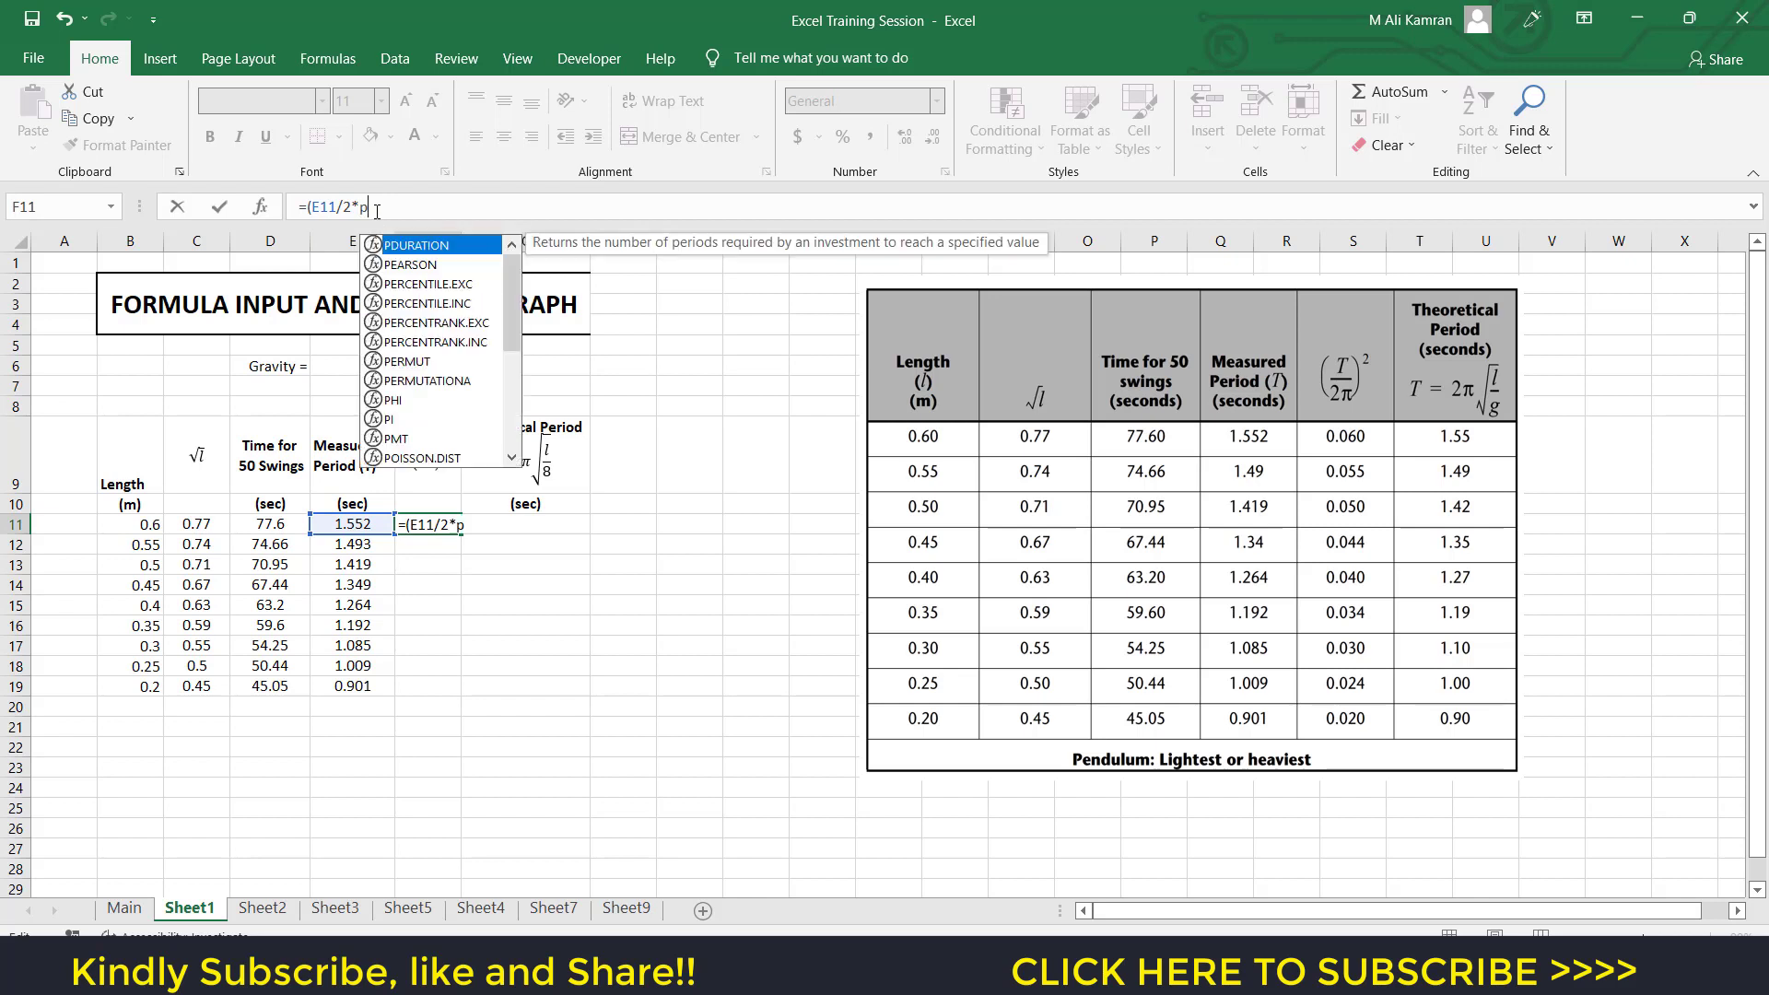
type("i")
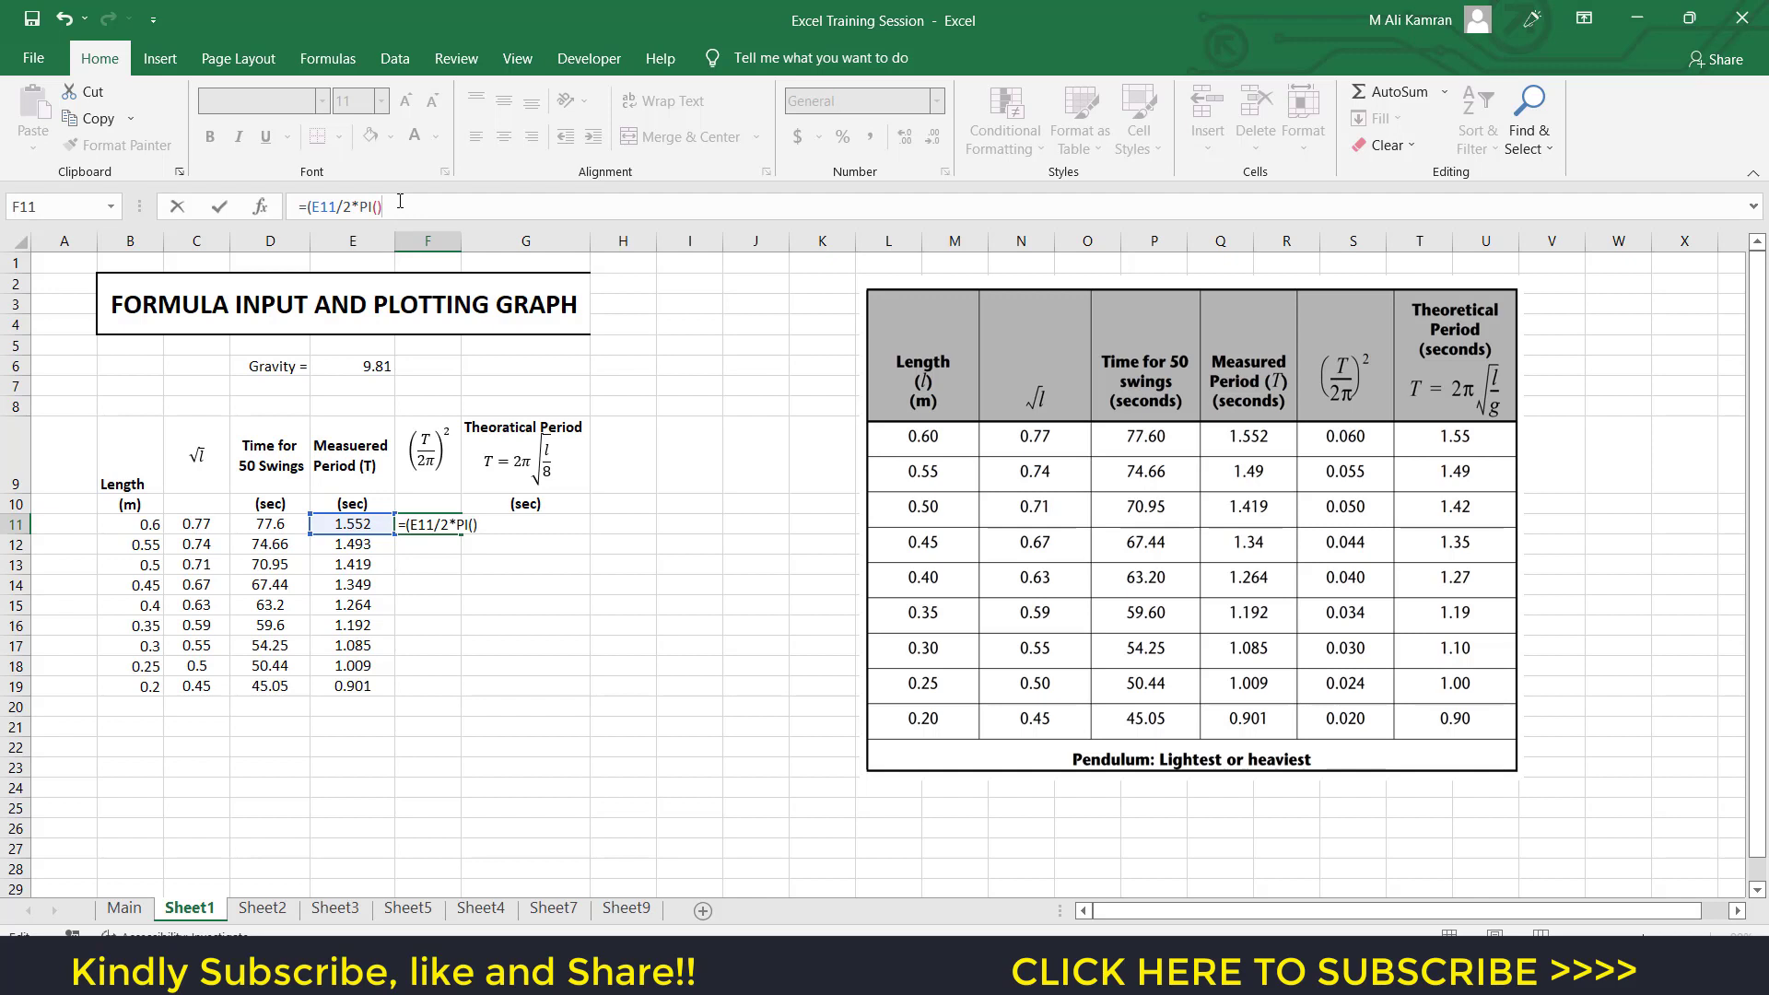
key("Left")
type(")")
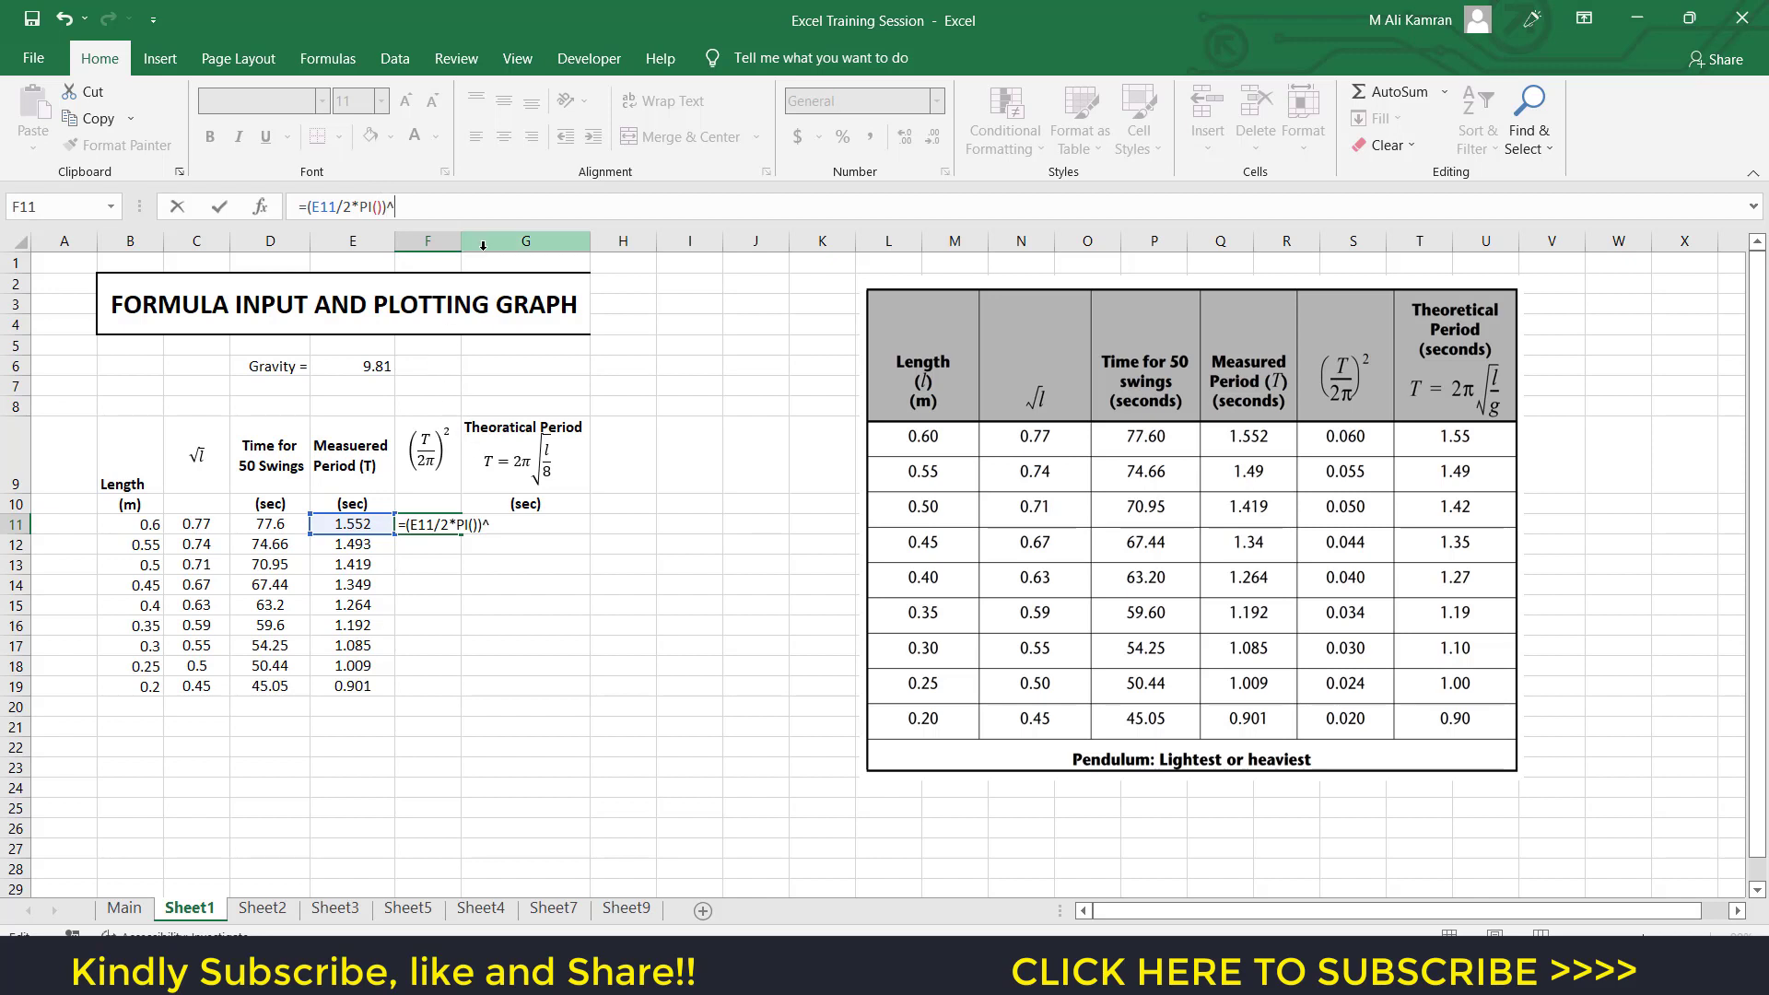
type("2")
key("ctrl+Return")
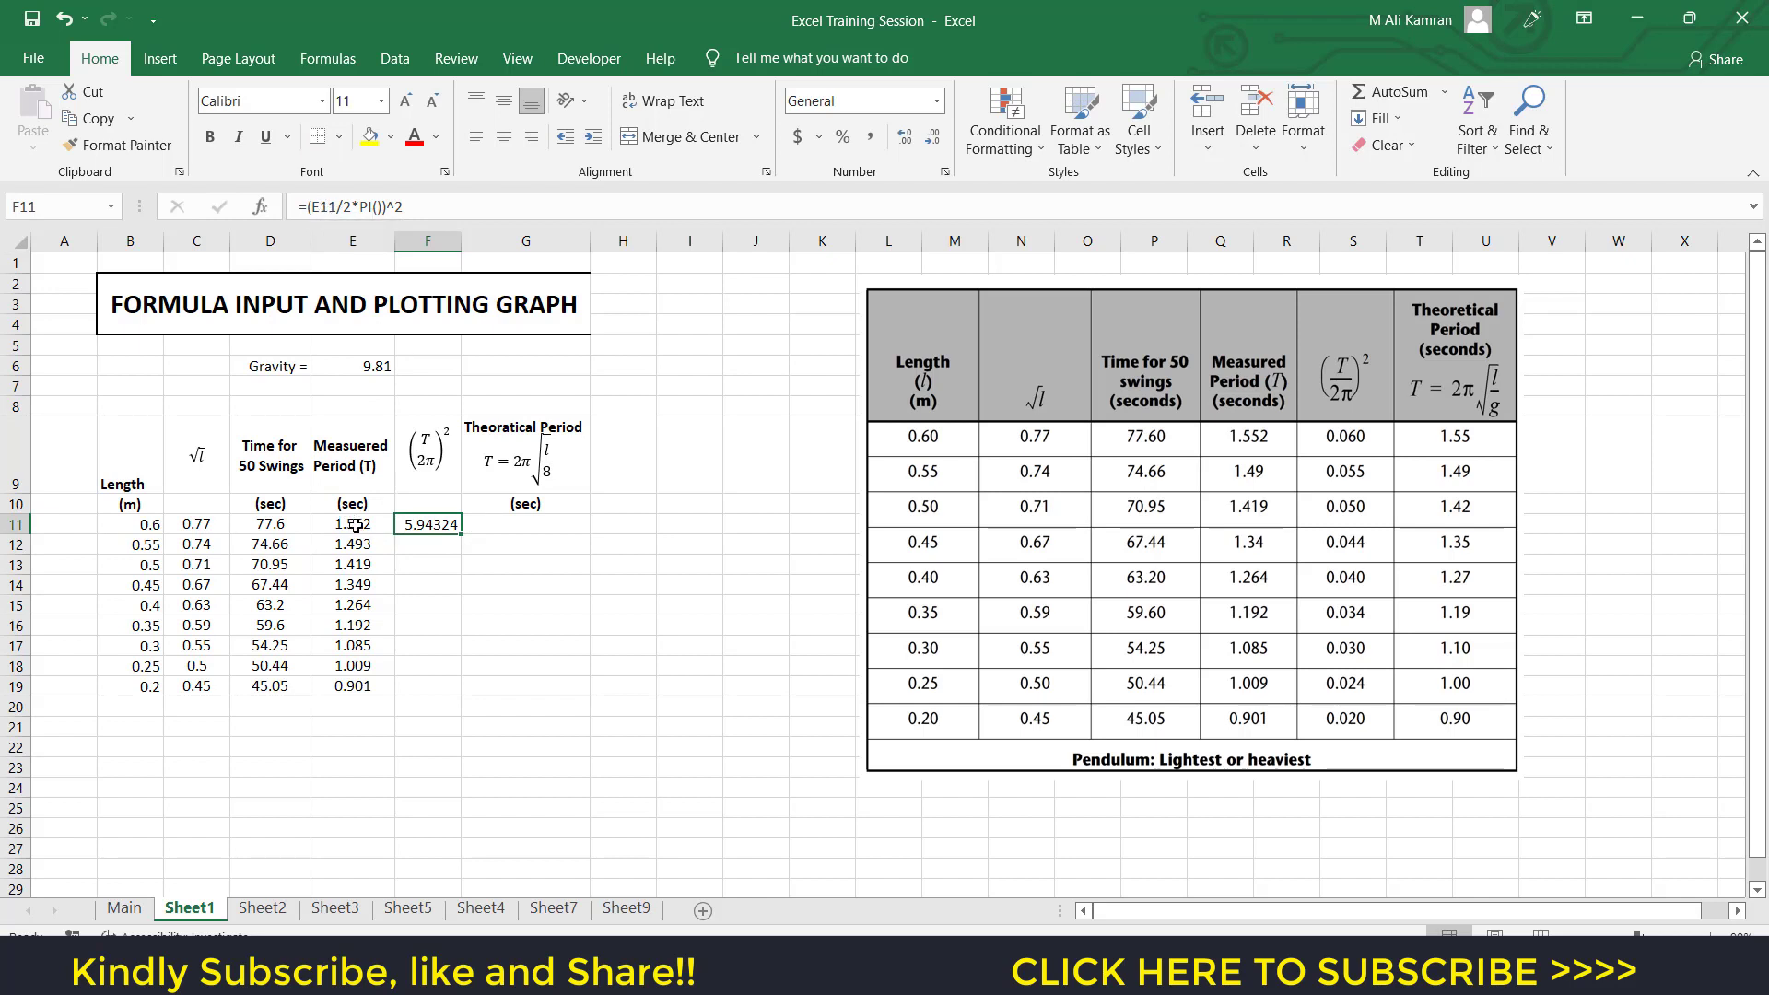
Correct the F11 formula by bracketing the denominator, giving =(E11/(2*PI()))^2.
left_click(345, 209)
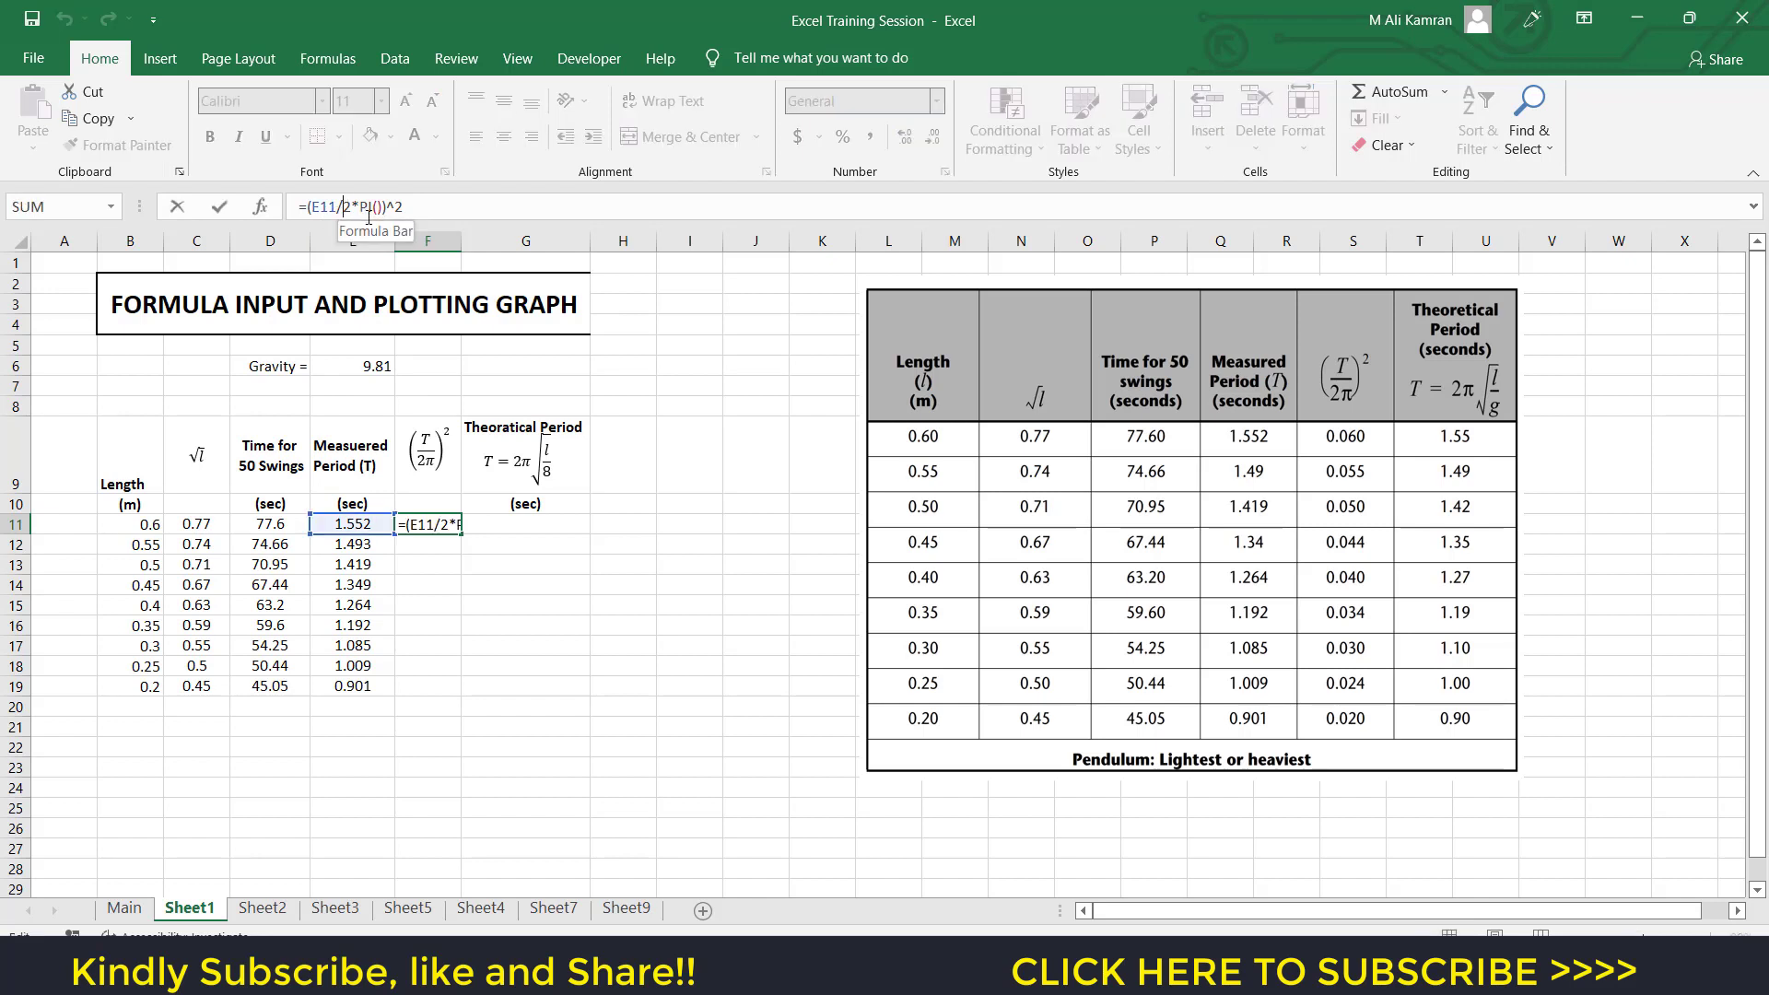
type("(")
key("Right")
key("Right")
key("Right")
key("Right")
key("Right")
type(")")
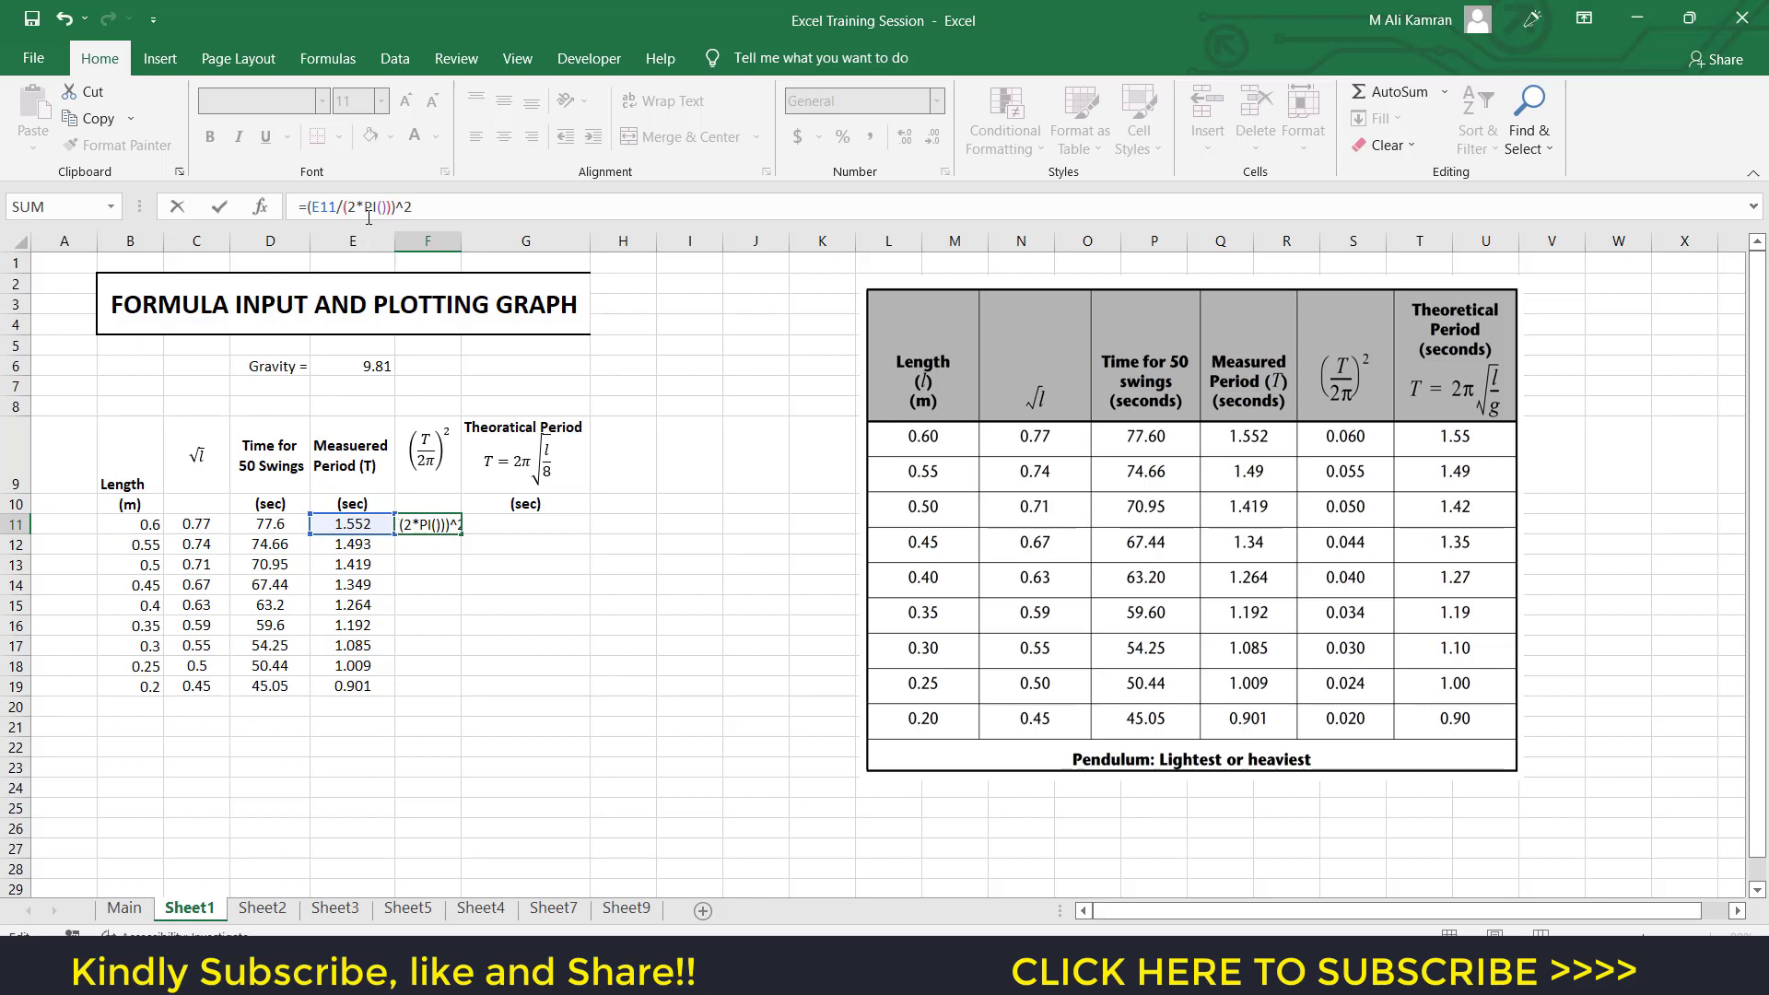
key("Return")
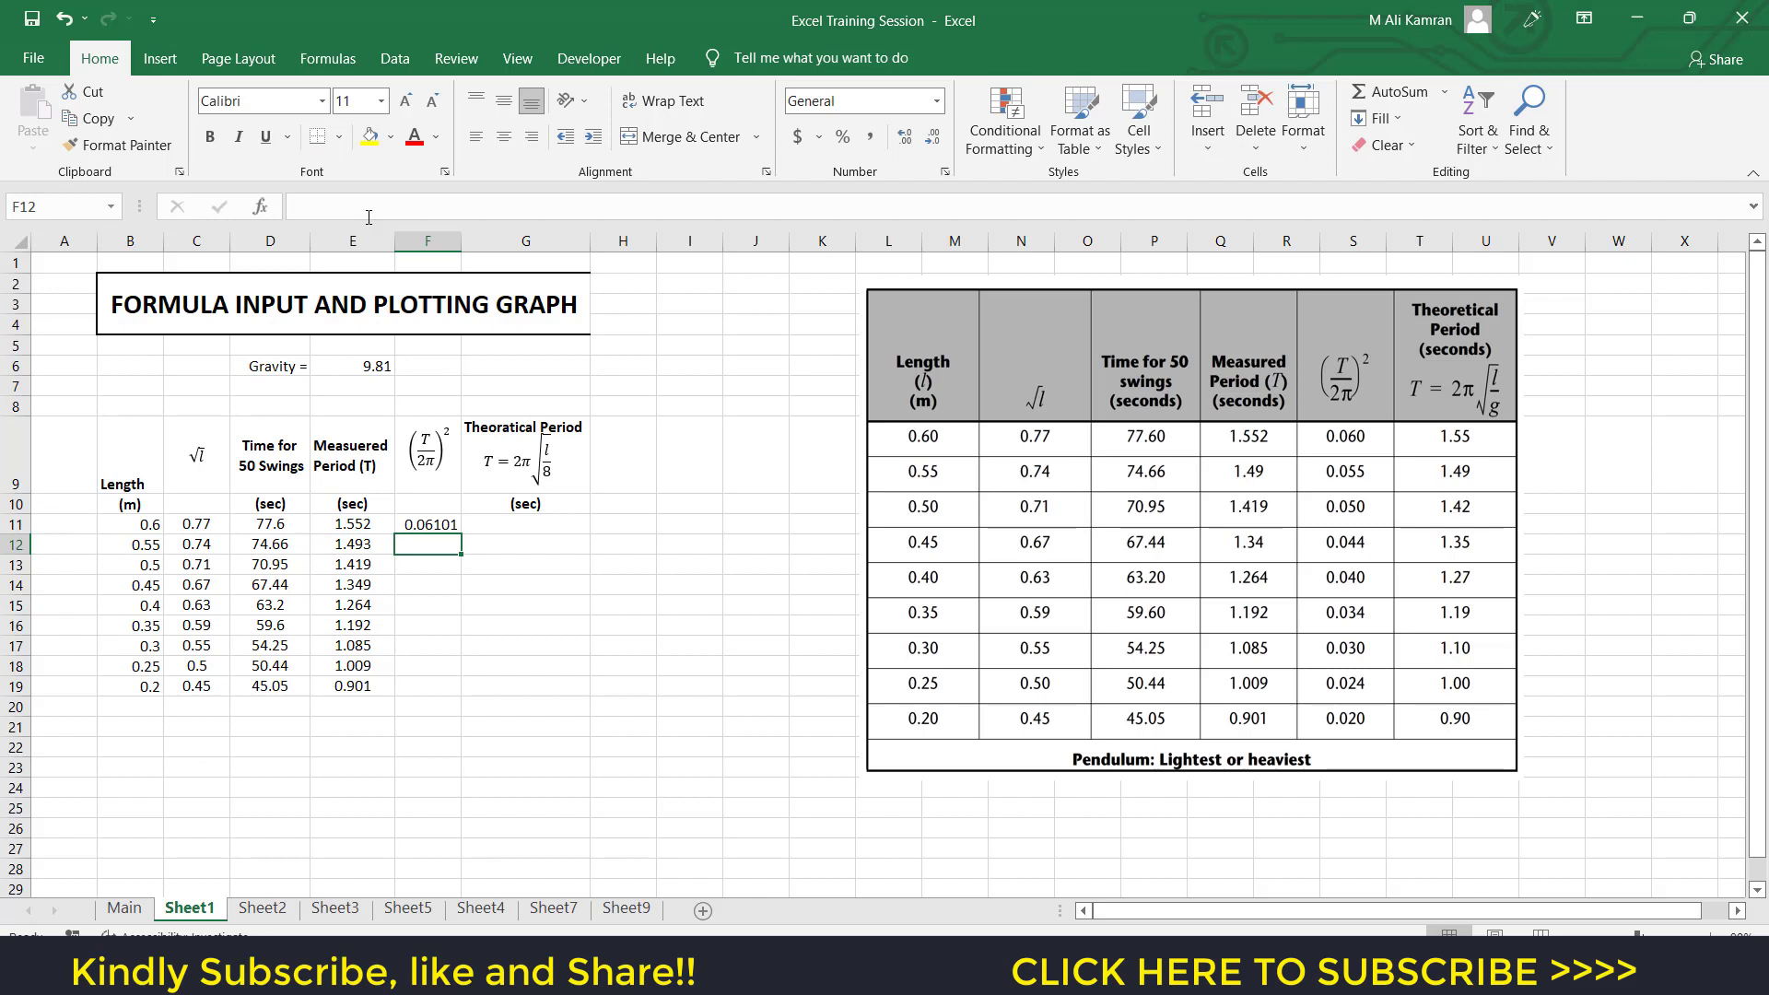
left_click(441, 528)
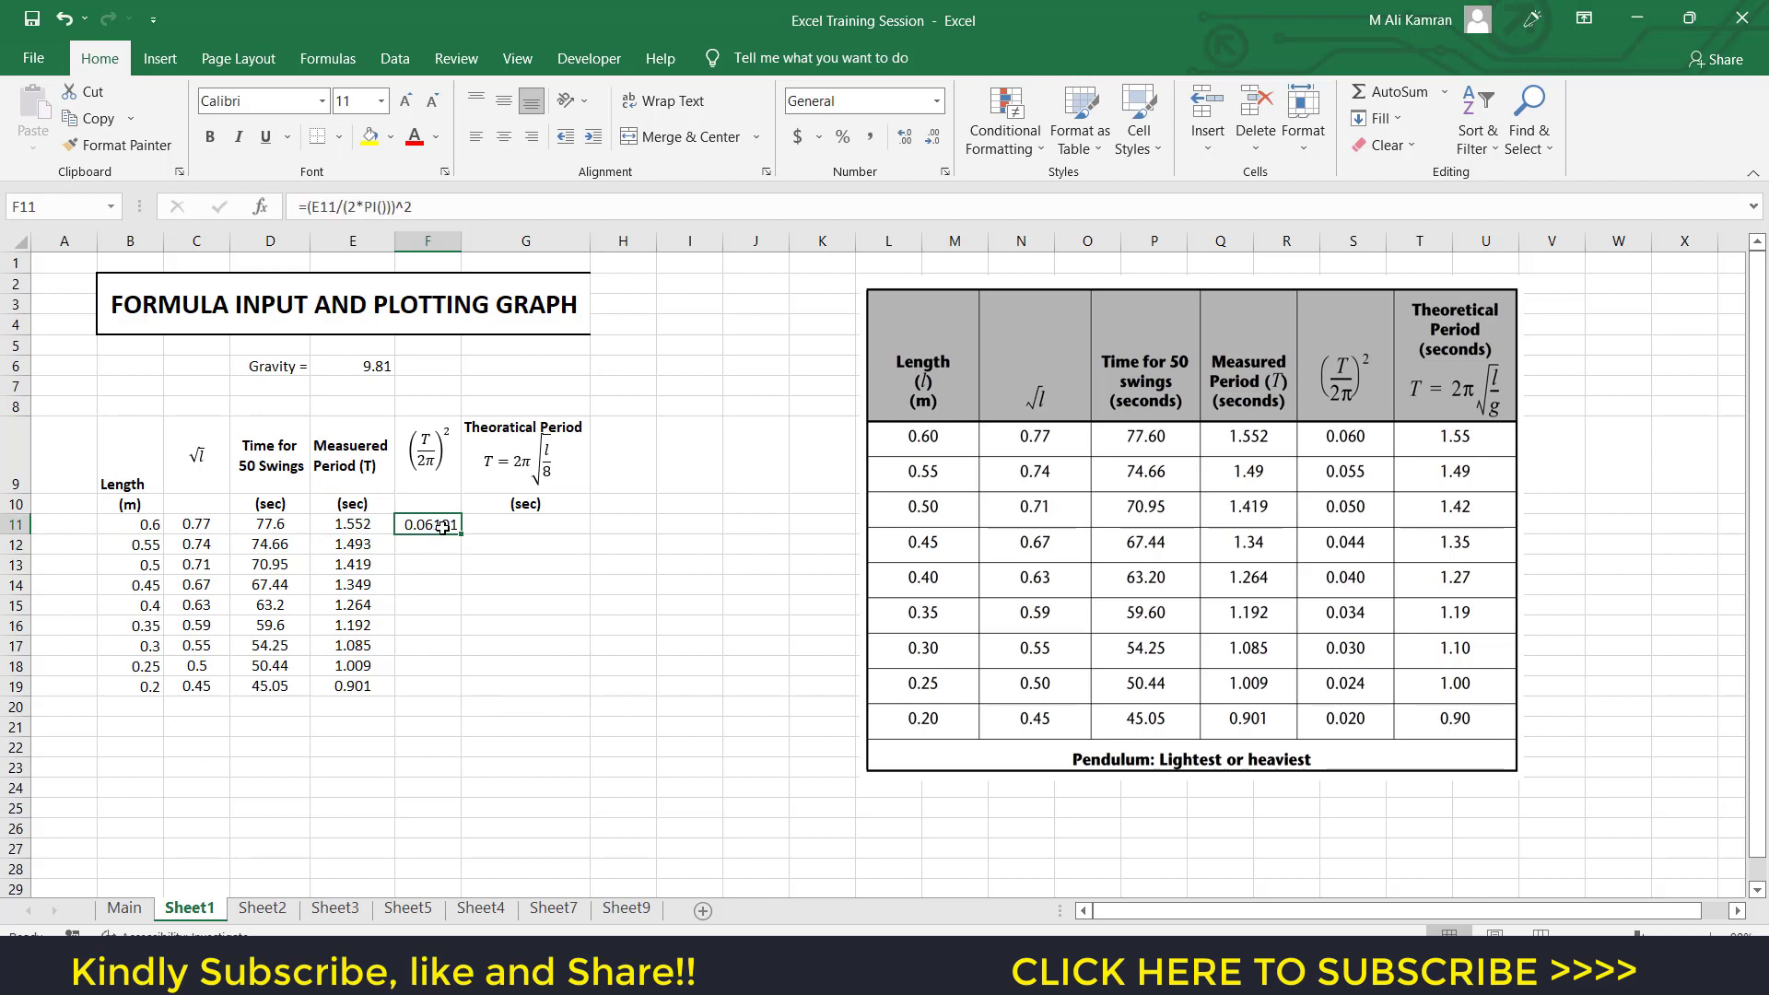
left_click(332, 205)
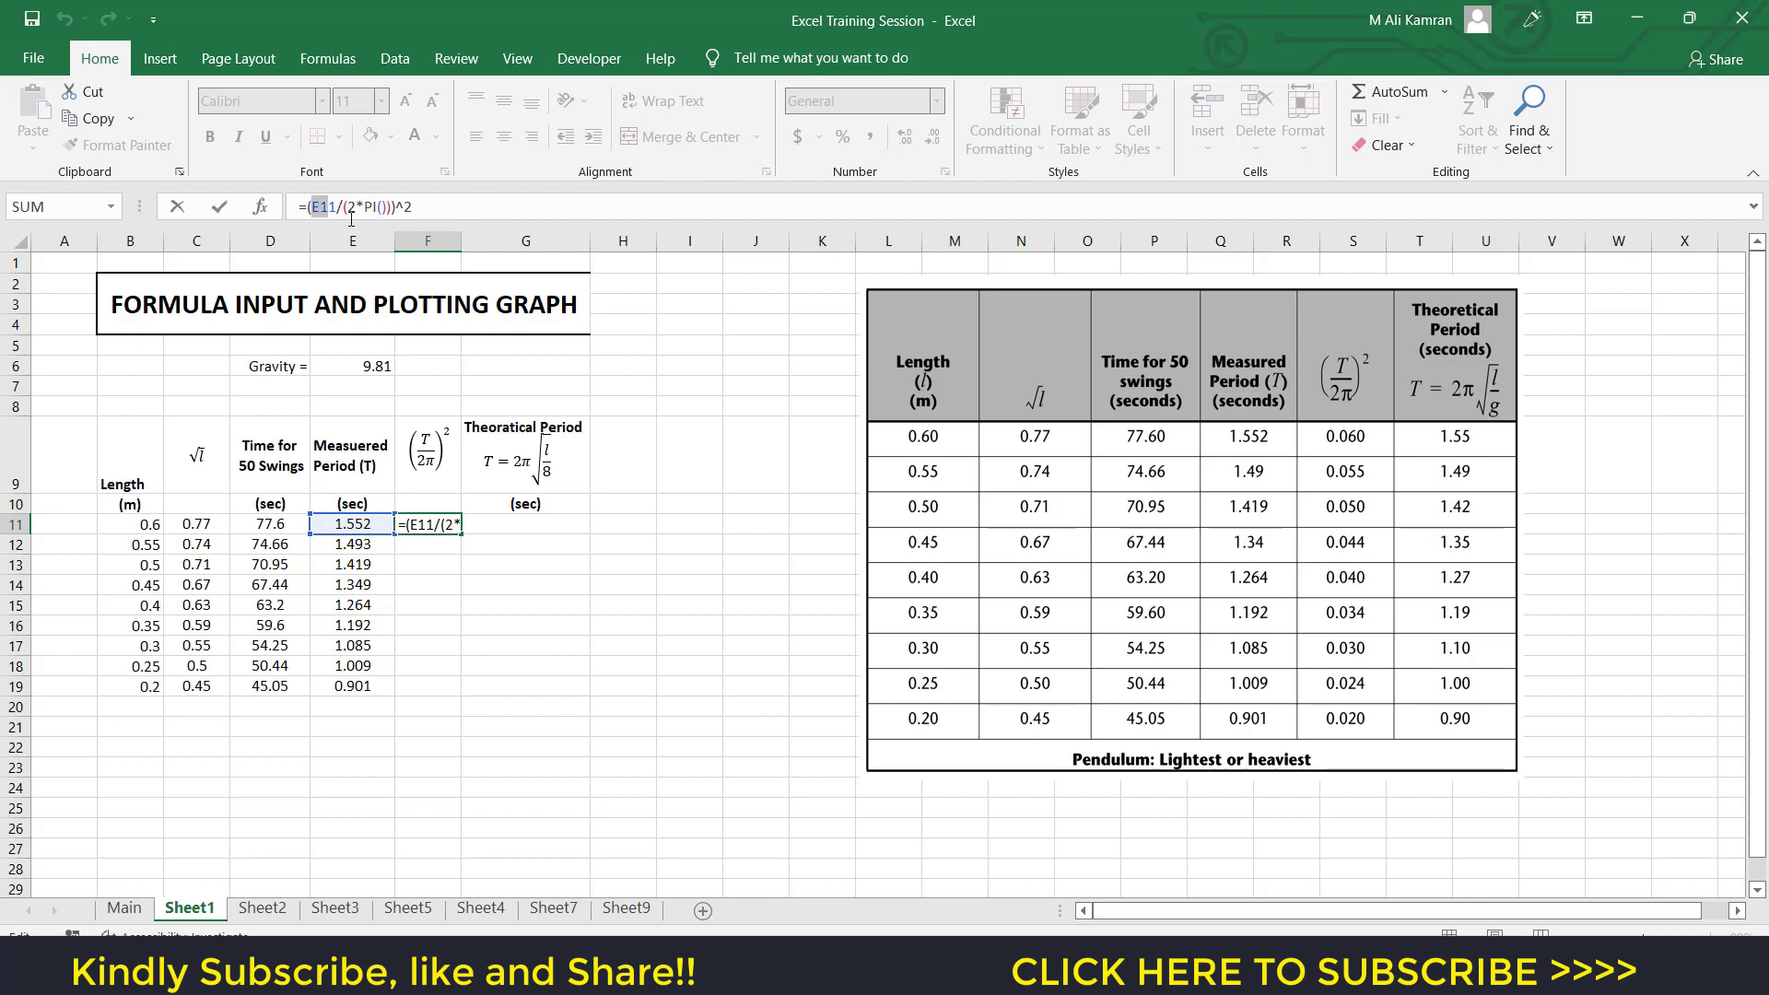
left_click(434, 209)
key("ctrl+Return")
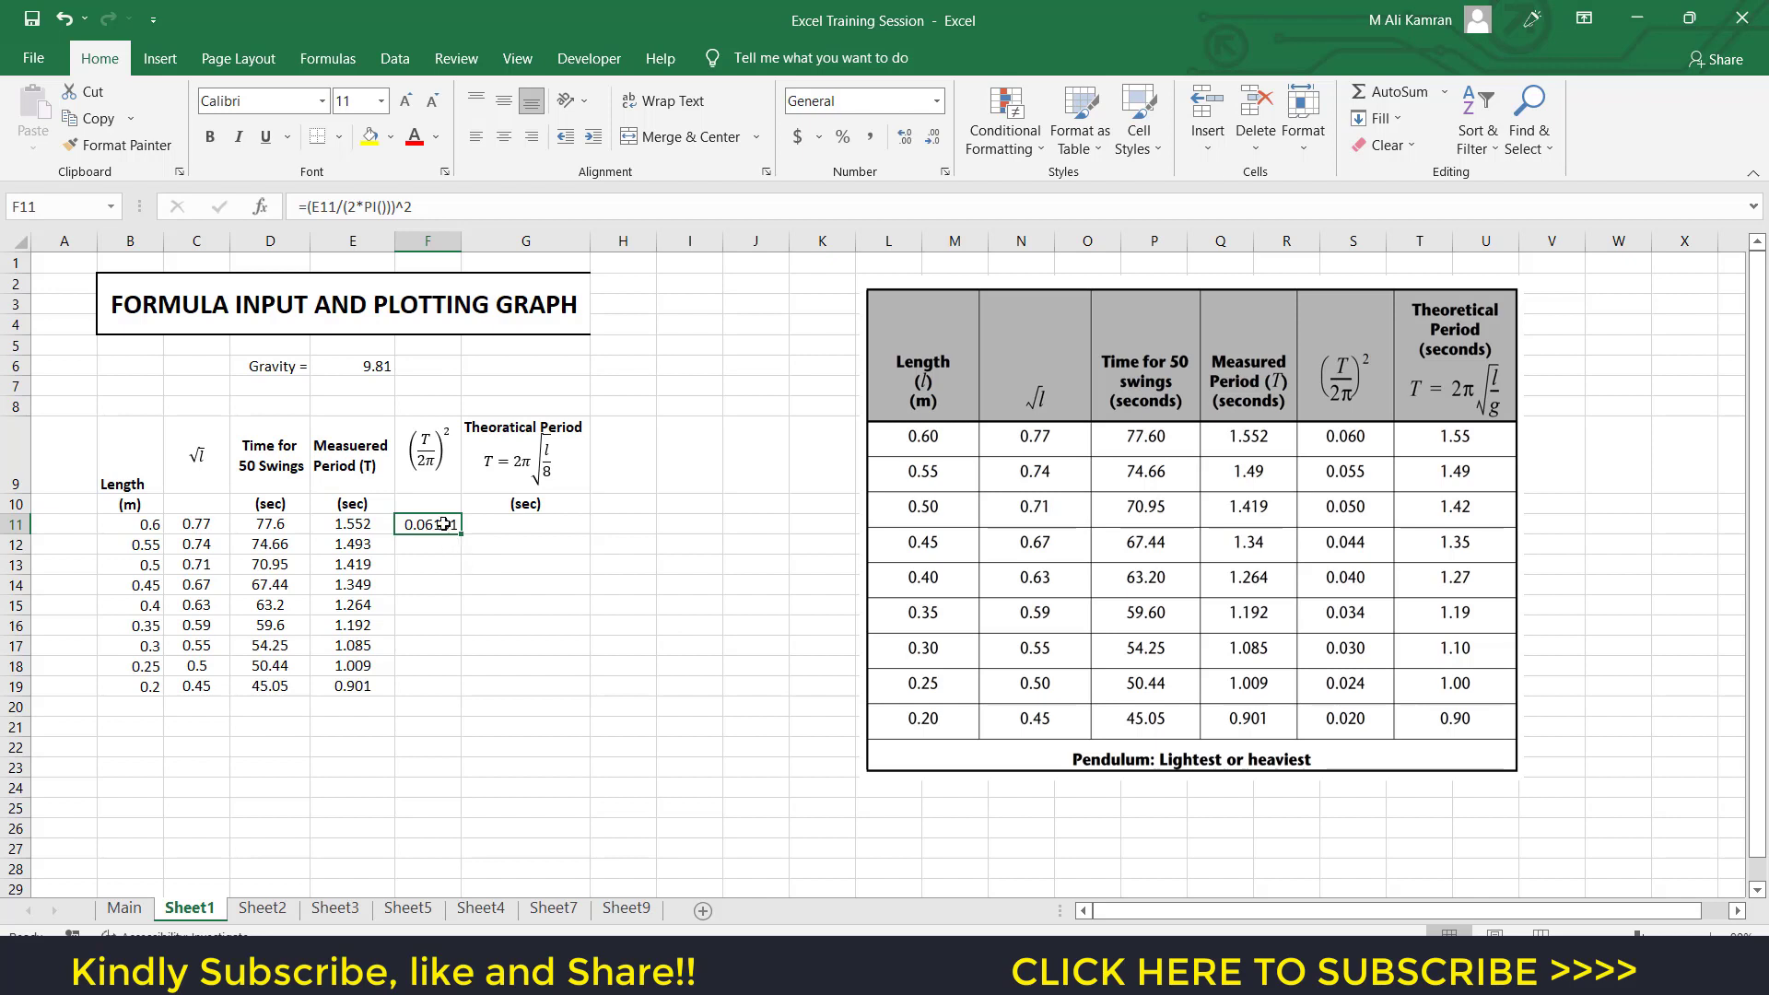
left_click(309, 206)
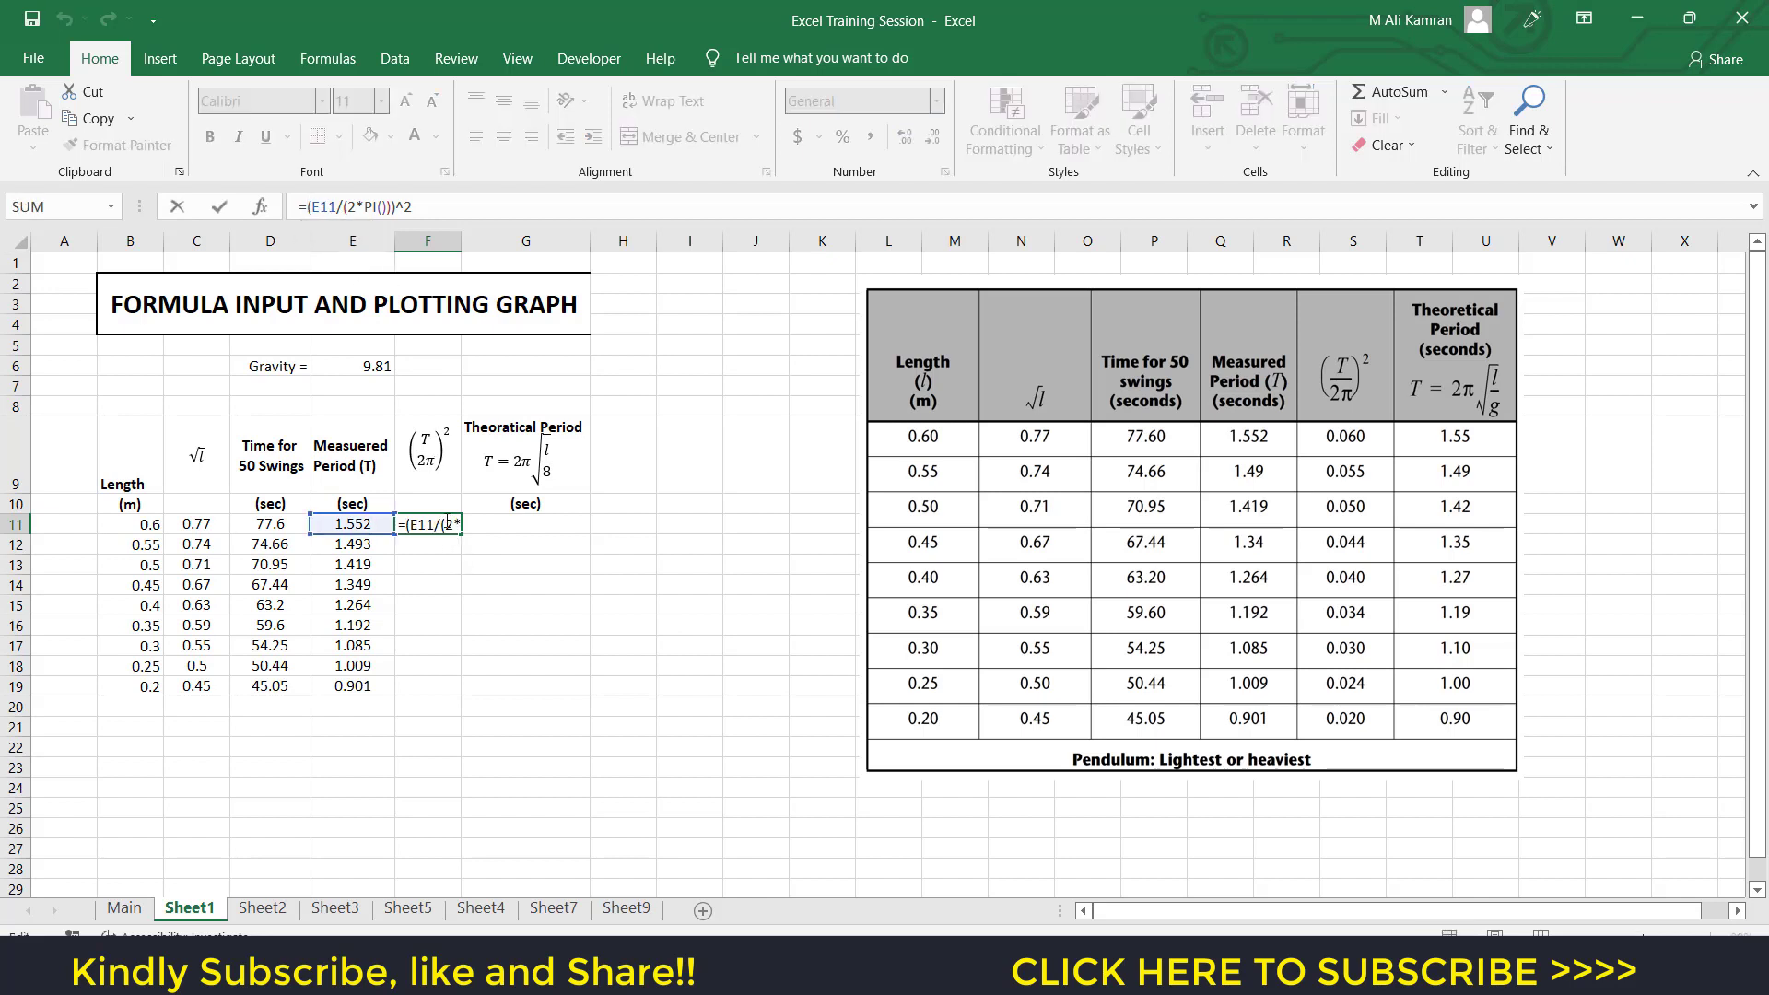
left_click(479, 610)
Wrap the squared period formula in F11 in ROUND with three digits, giving =ROUND((E11/(2*PI()))^2,3).
left_click(447, 524)
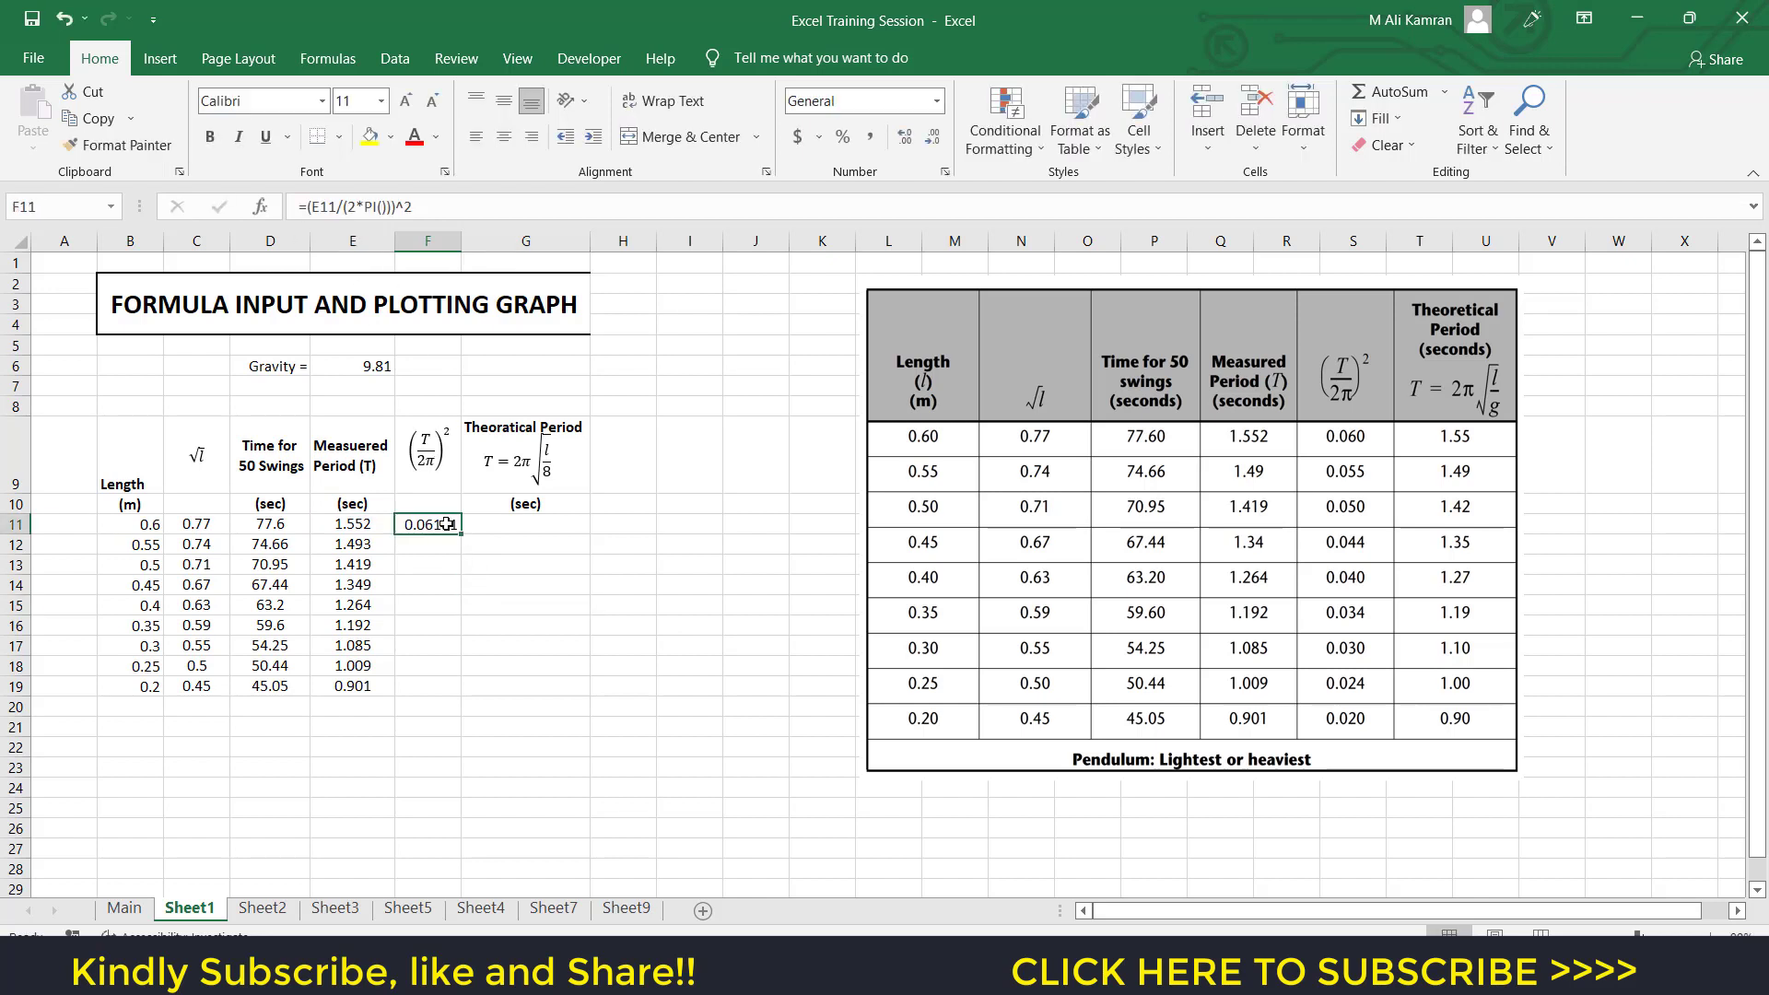
left_click(311, 206)
type("Round")
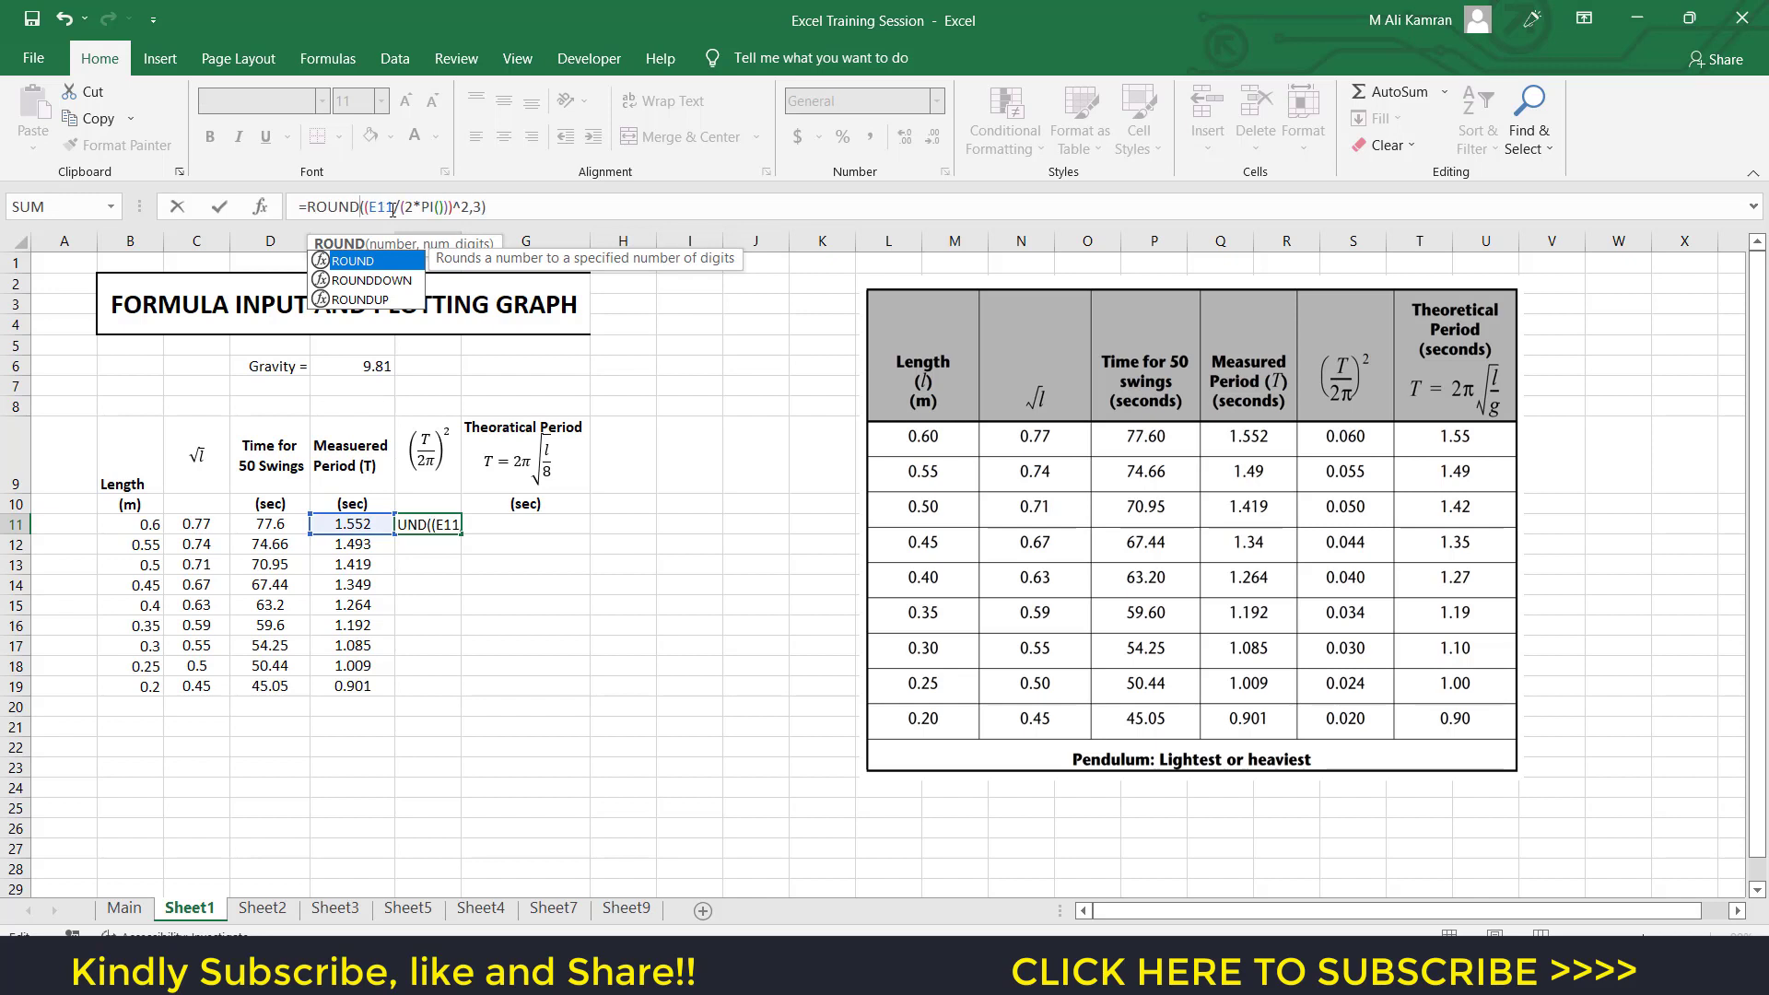
key("Return")
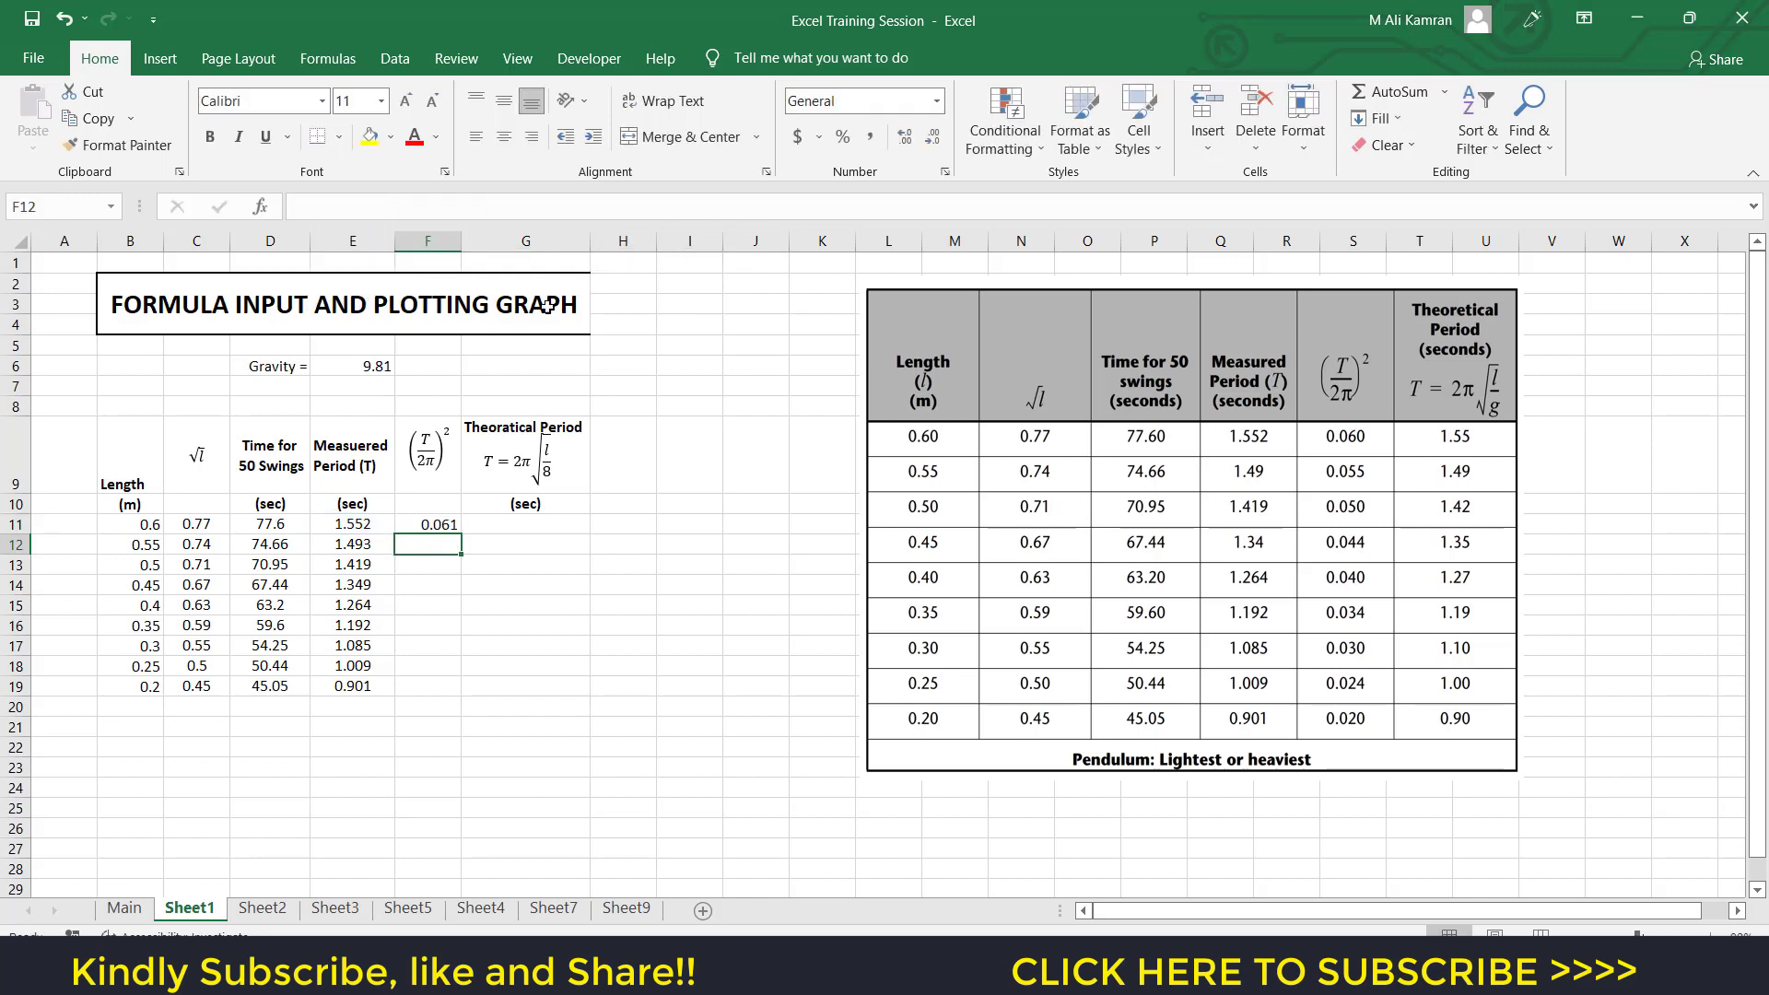
Fill the rounded formula from F11 down to F19 and center the values.
left_click(439, 522)
double_click(461, 533)
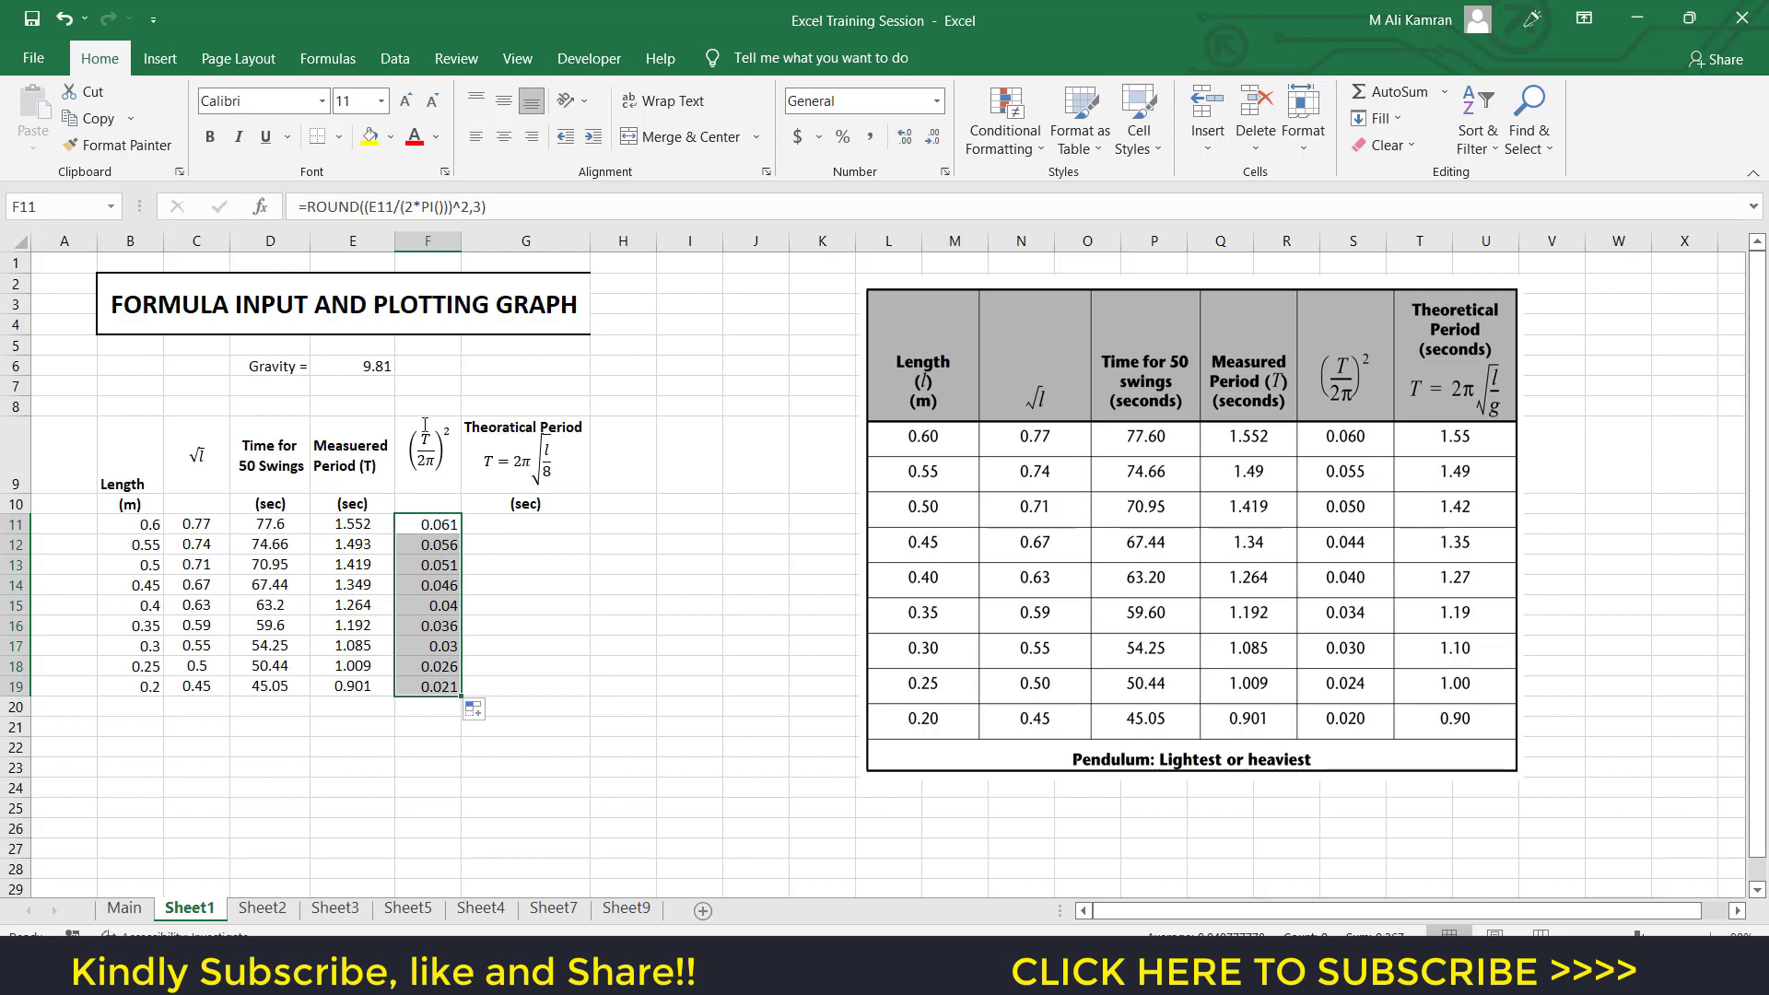
left_click(504, 136)
left_click(669, 729)
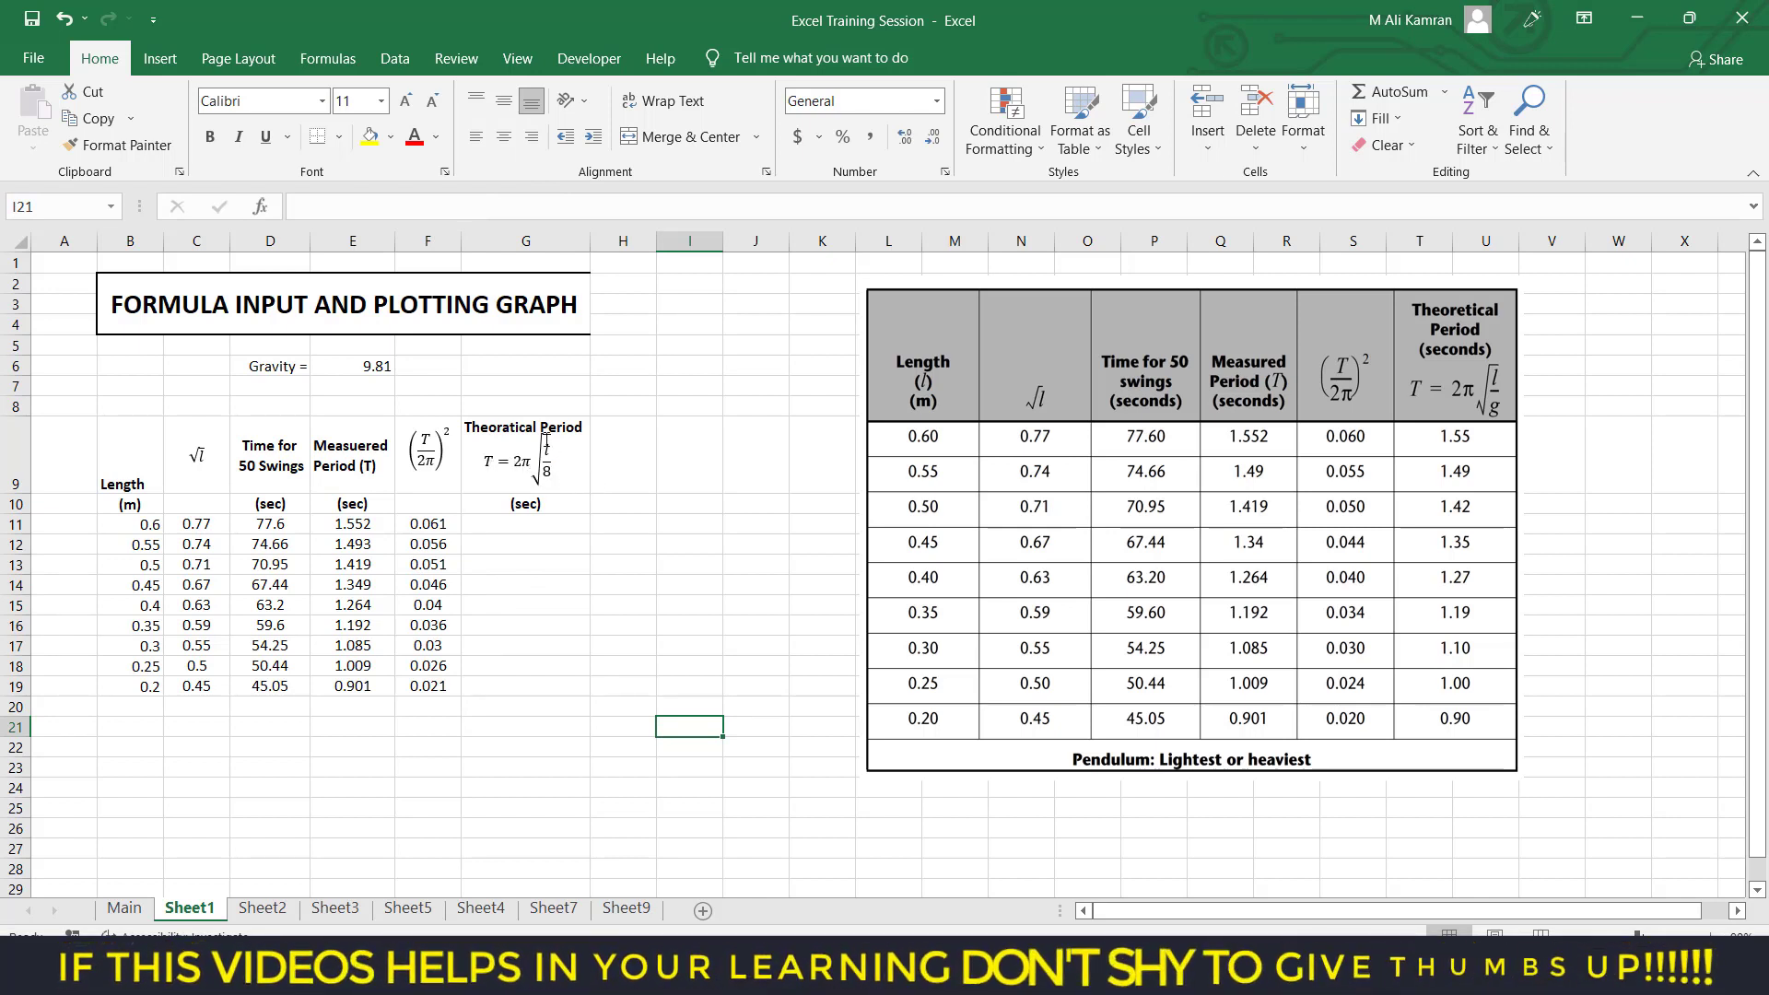
Change the denominator under the root in the theoretical period header equation to g.
left_click(549, 471)
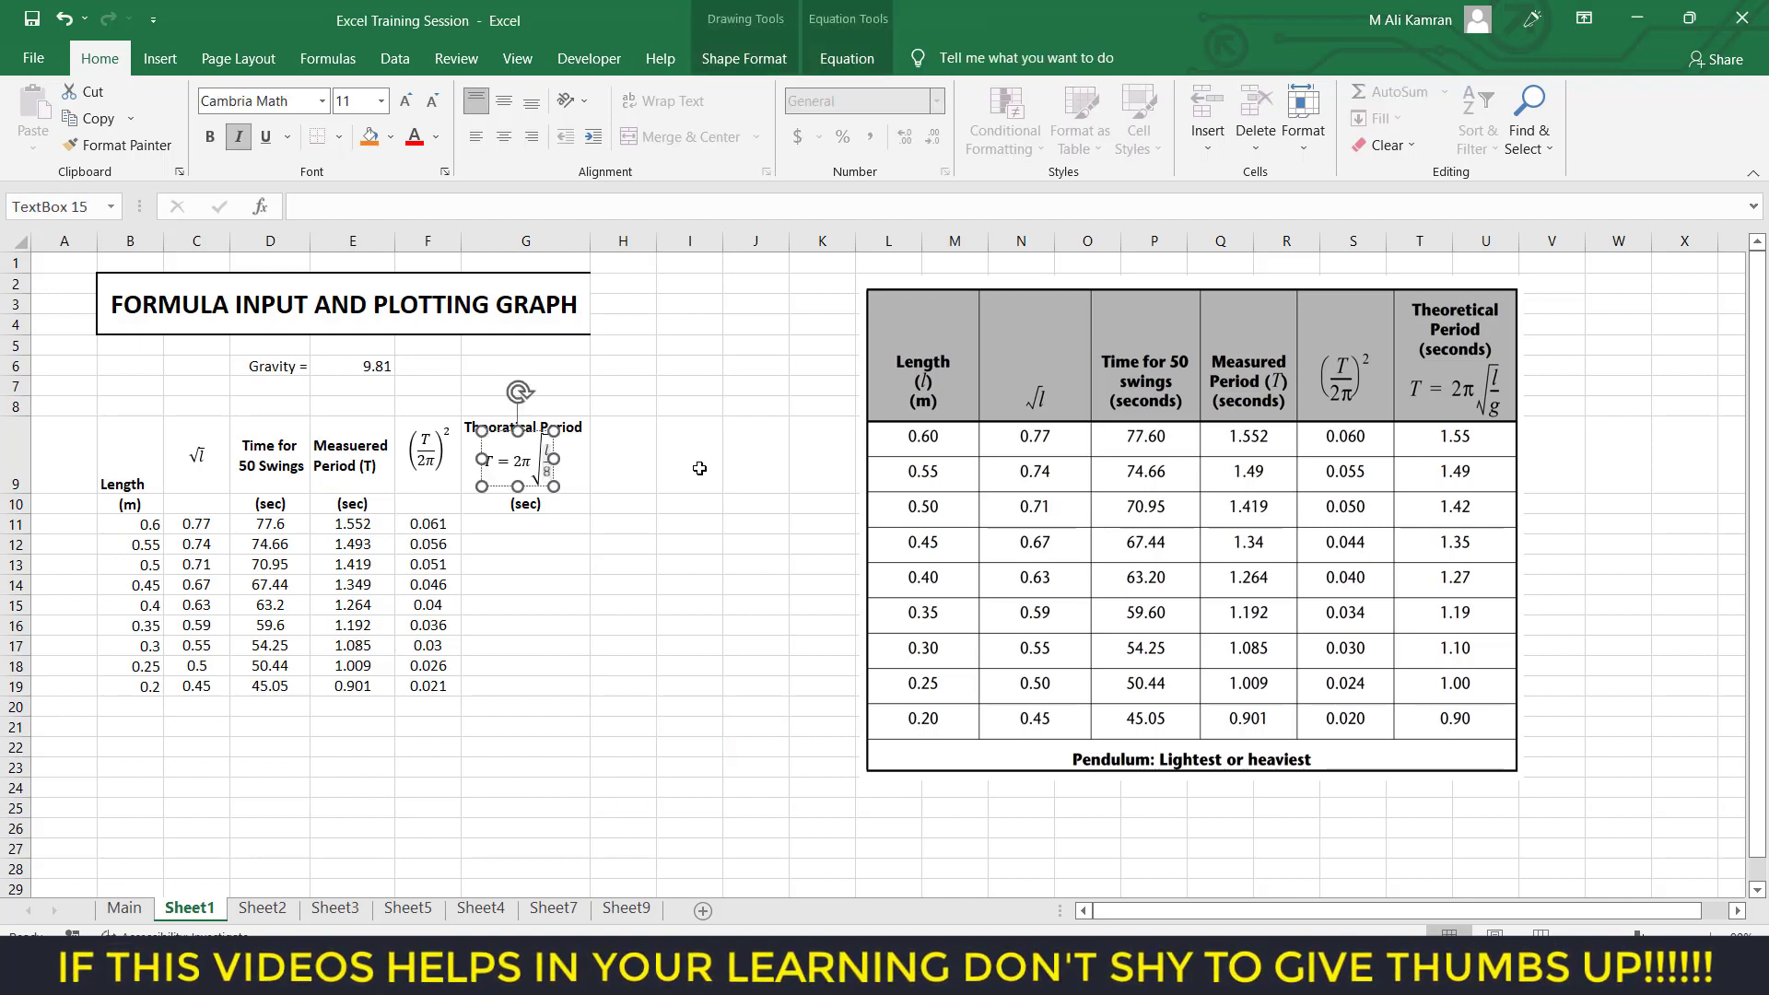
left_click(801, 612)
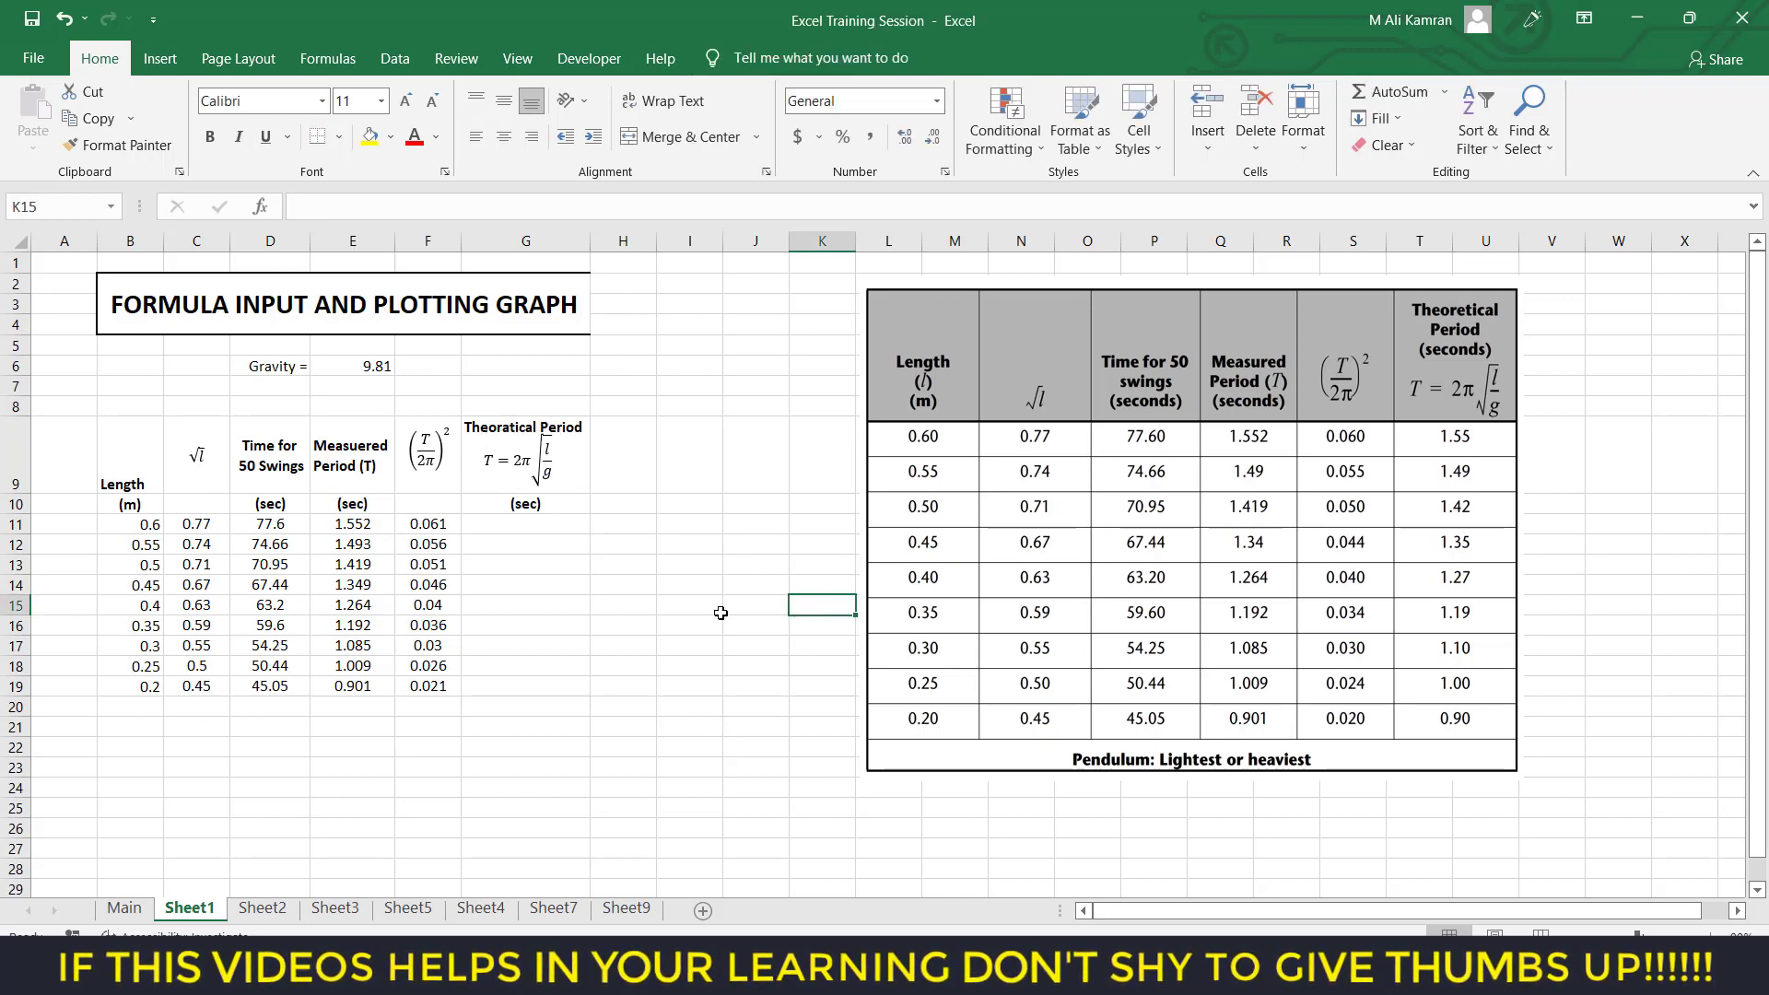
Enter the theoretical period formula =2*PI()*SQRT(B11/9.81) in G11.
left_click(513, 526)
type("=")
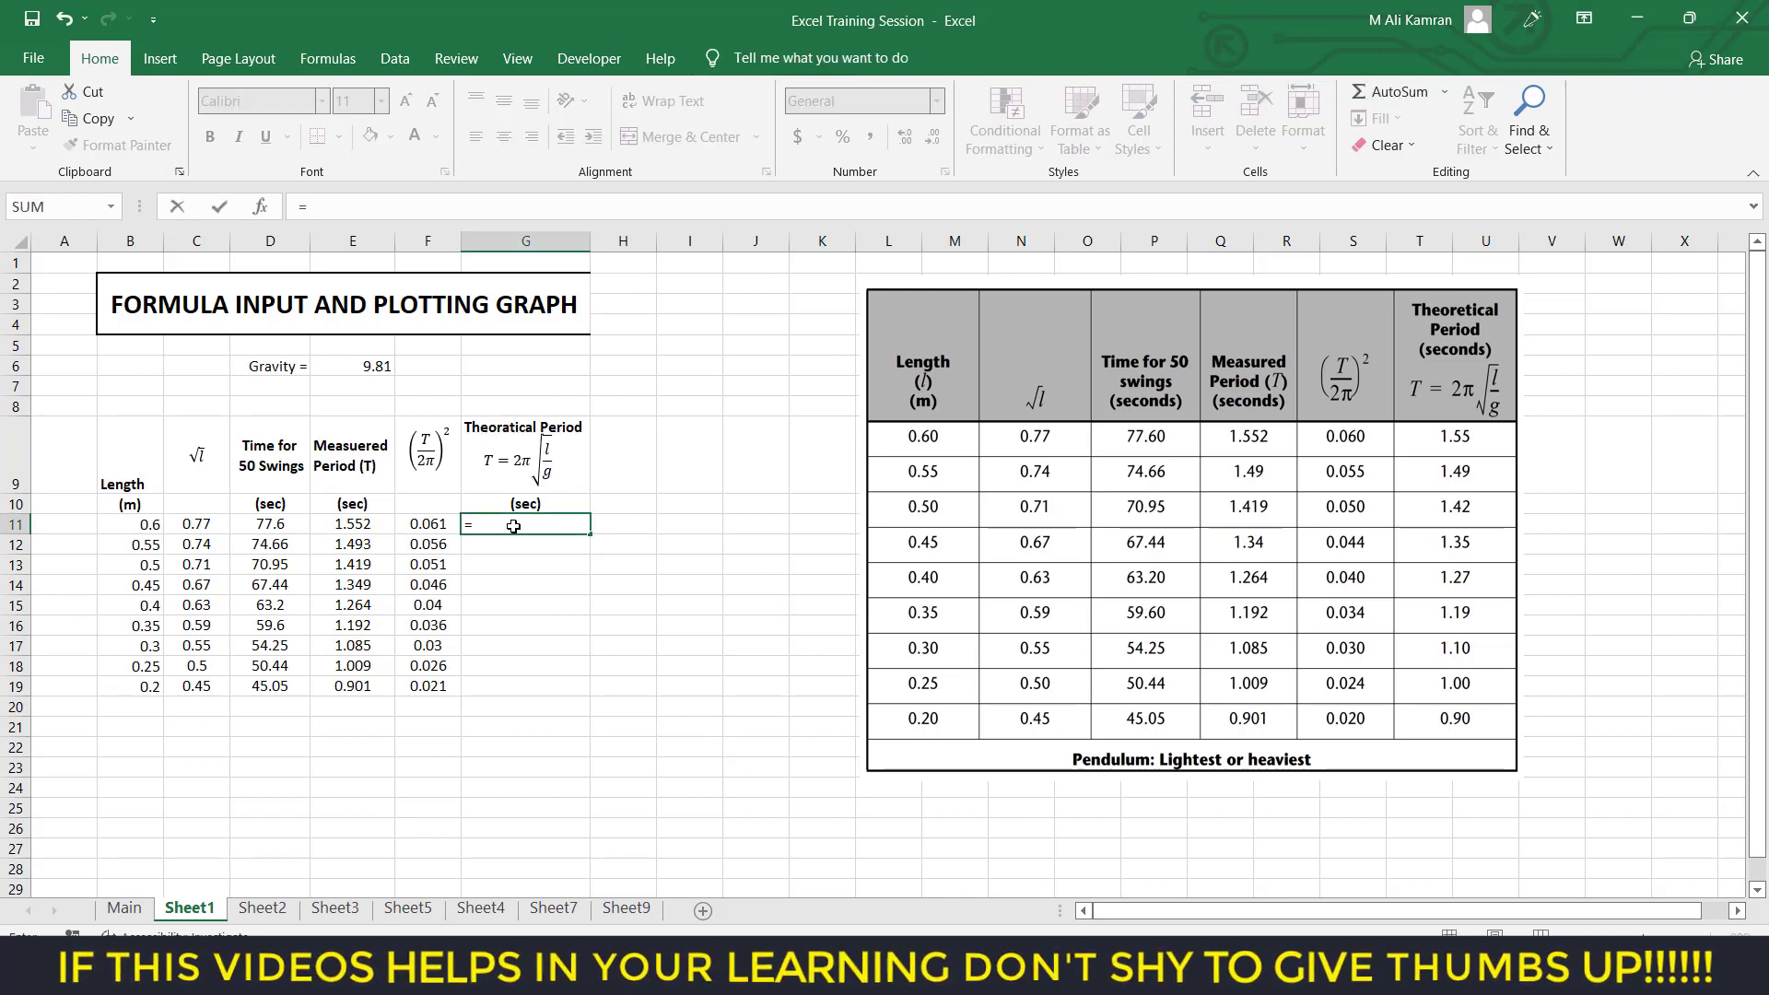
type("2*pi")
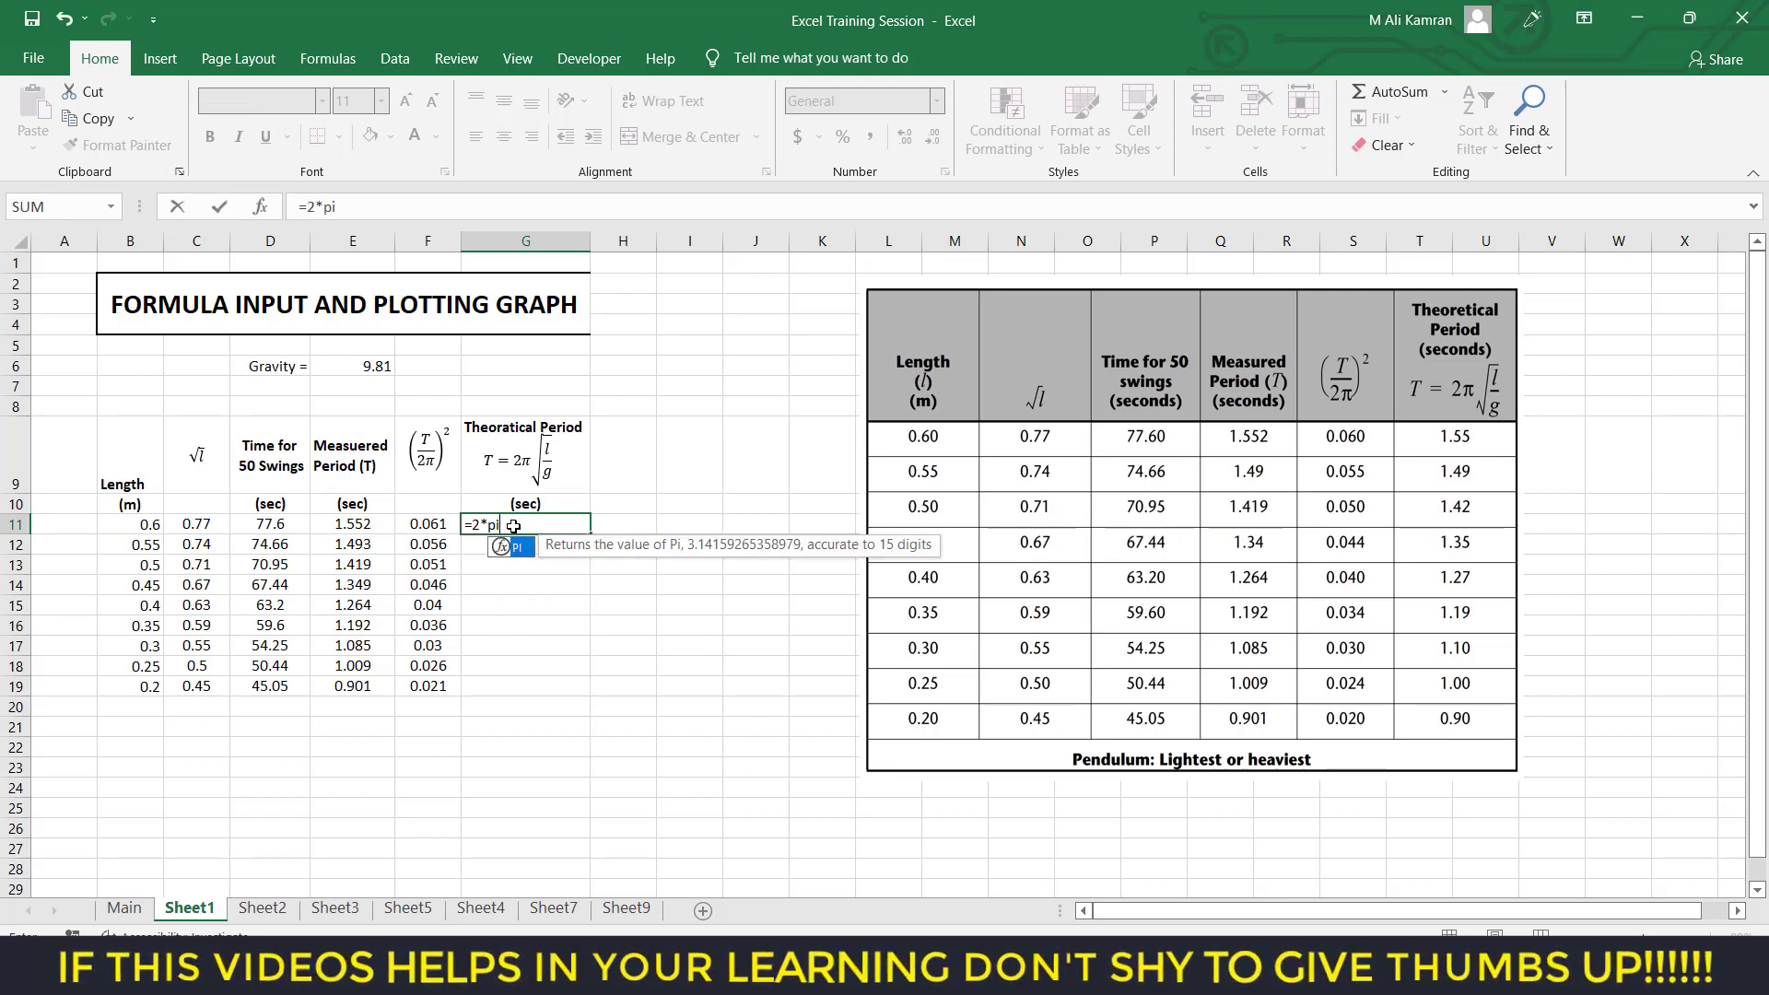
key("Tab")
type(")")
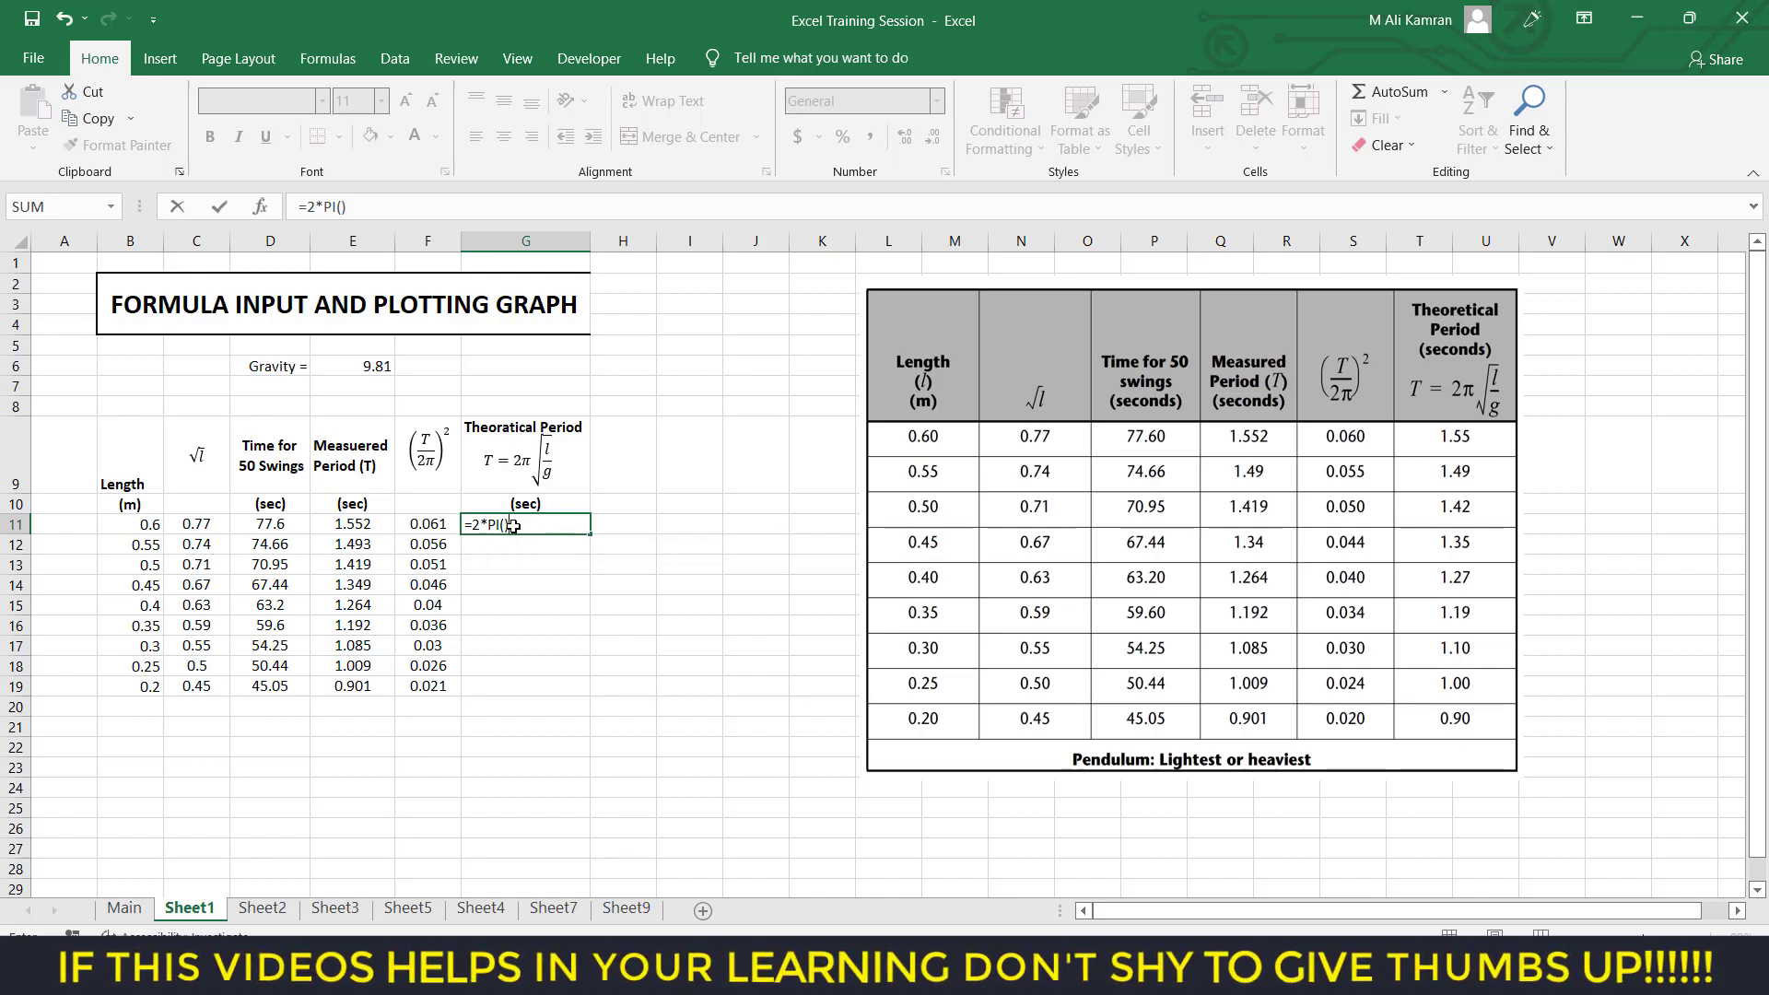
key("BackSpace")
type("*sqr")
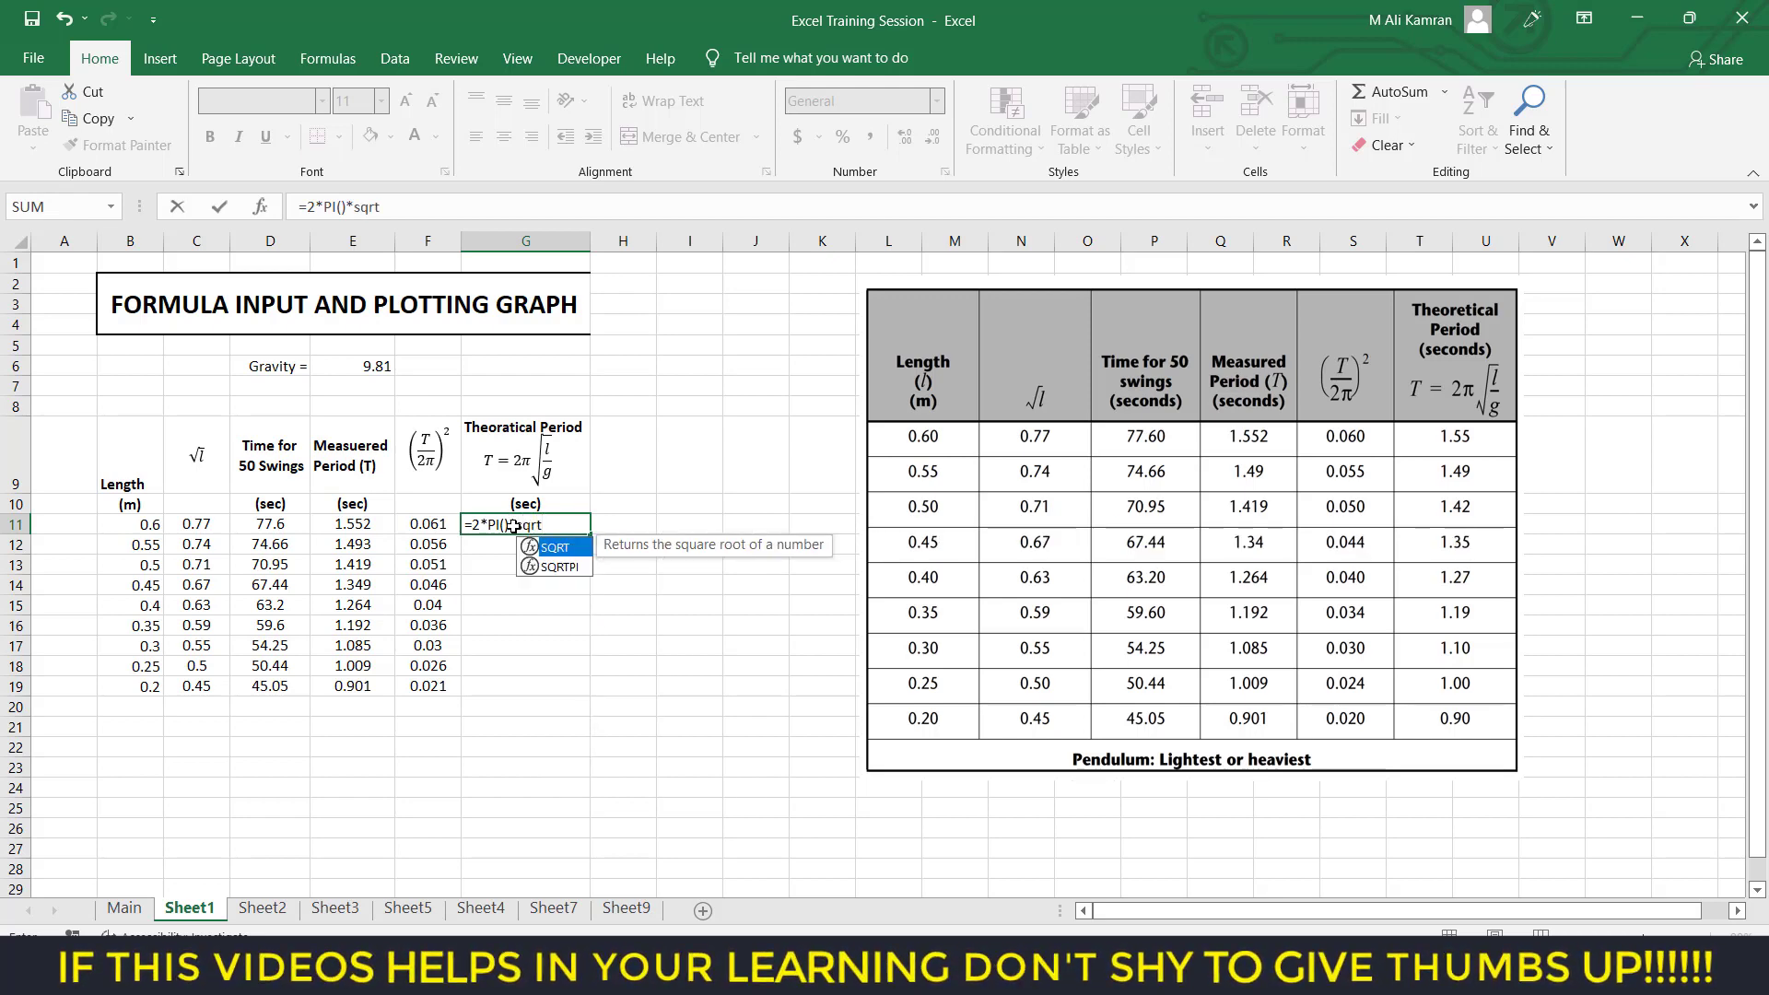
type("t")
key("Tab")
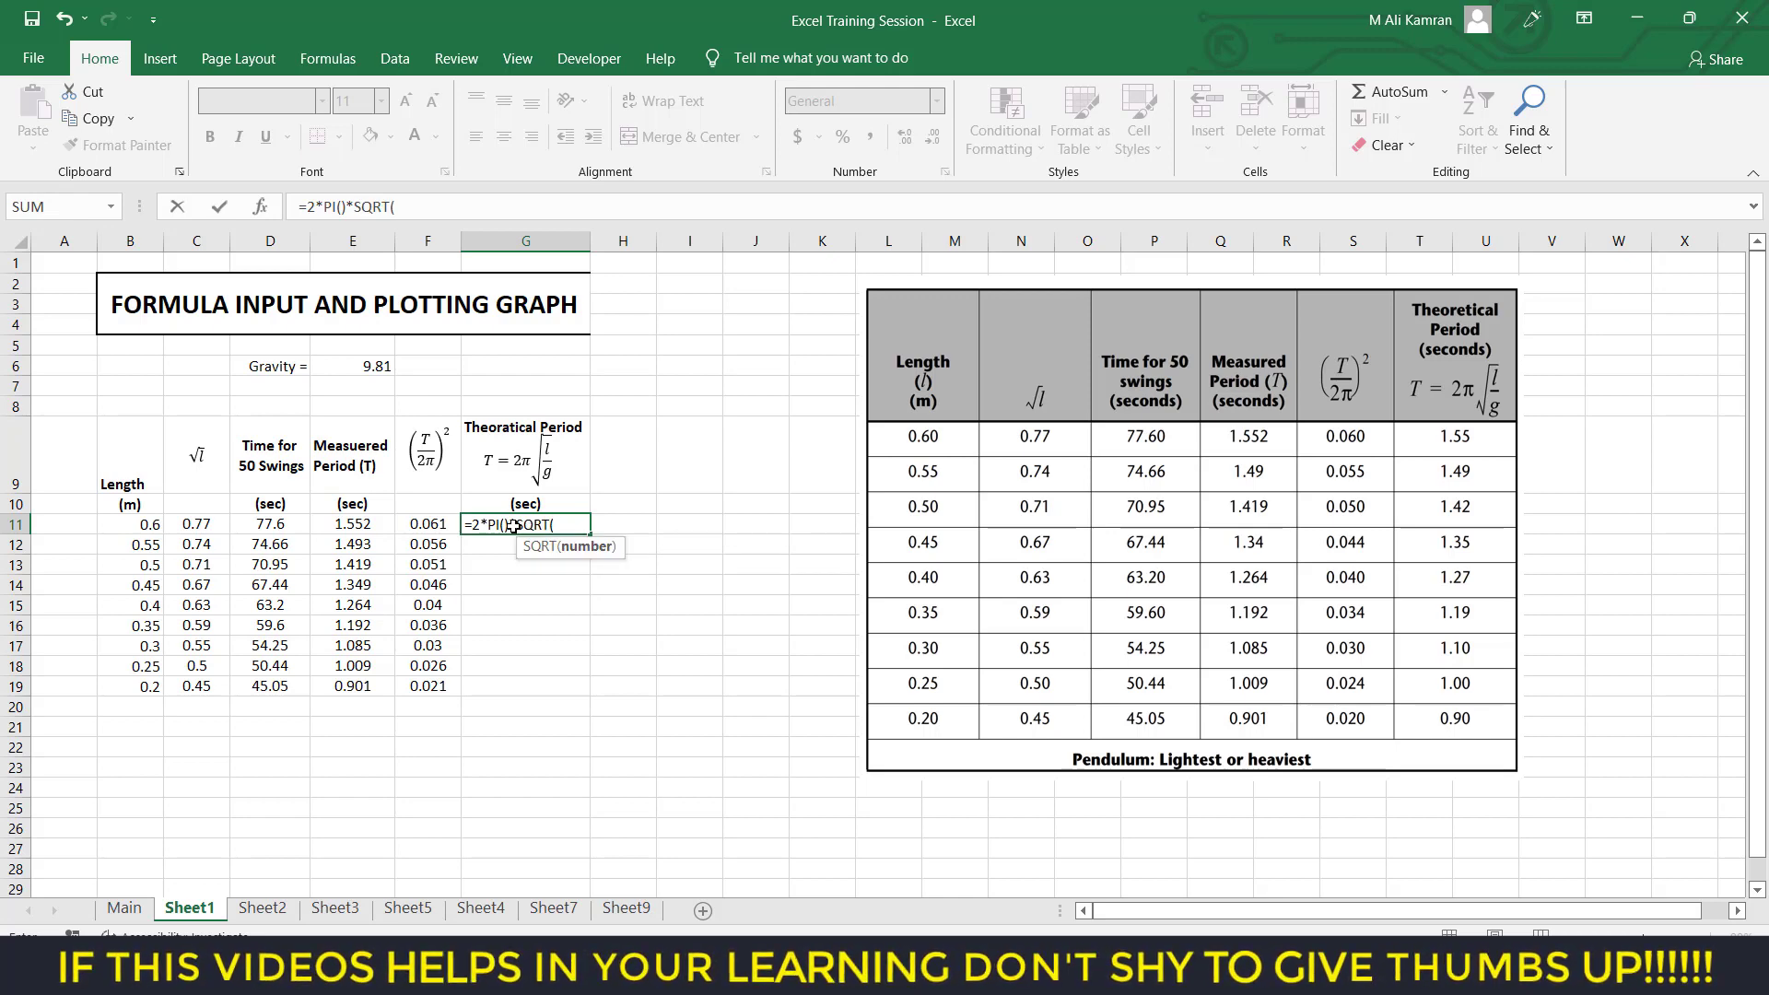
left_click(134, 527)
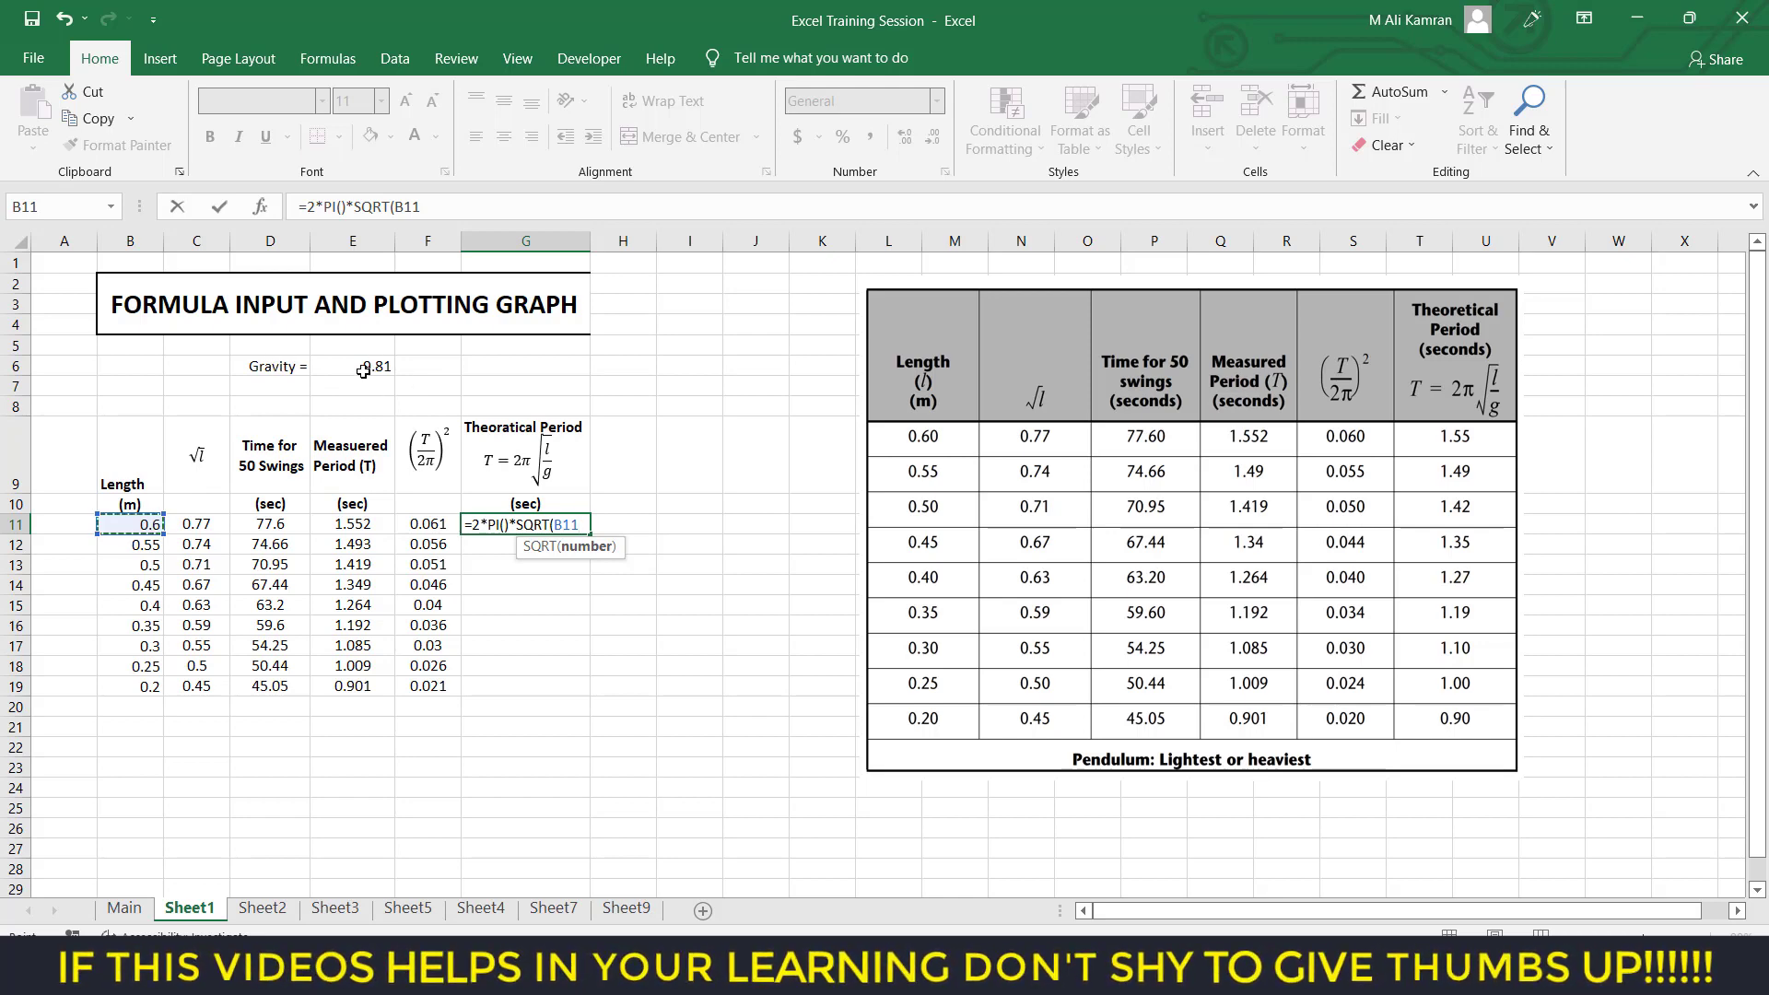
type("/")
left_click(370, 367)
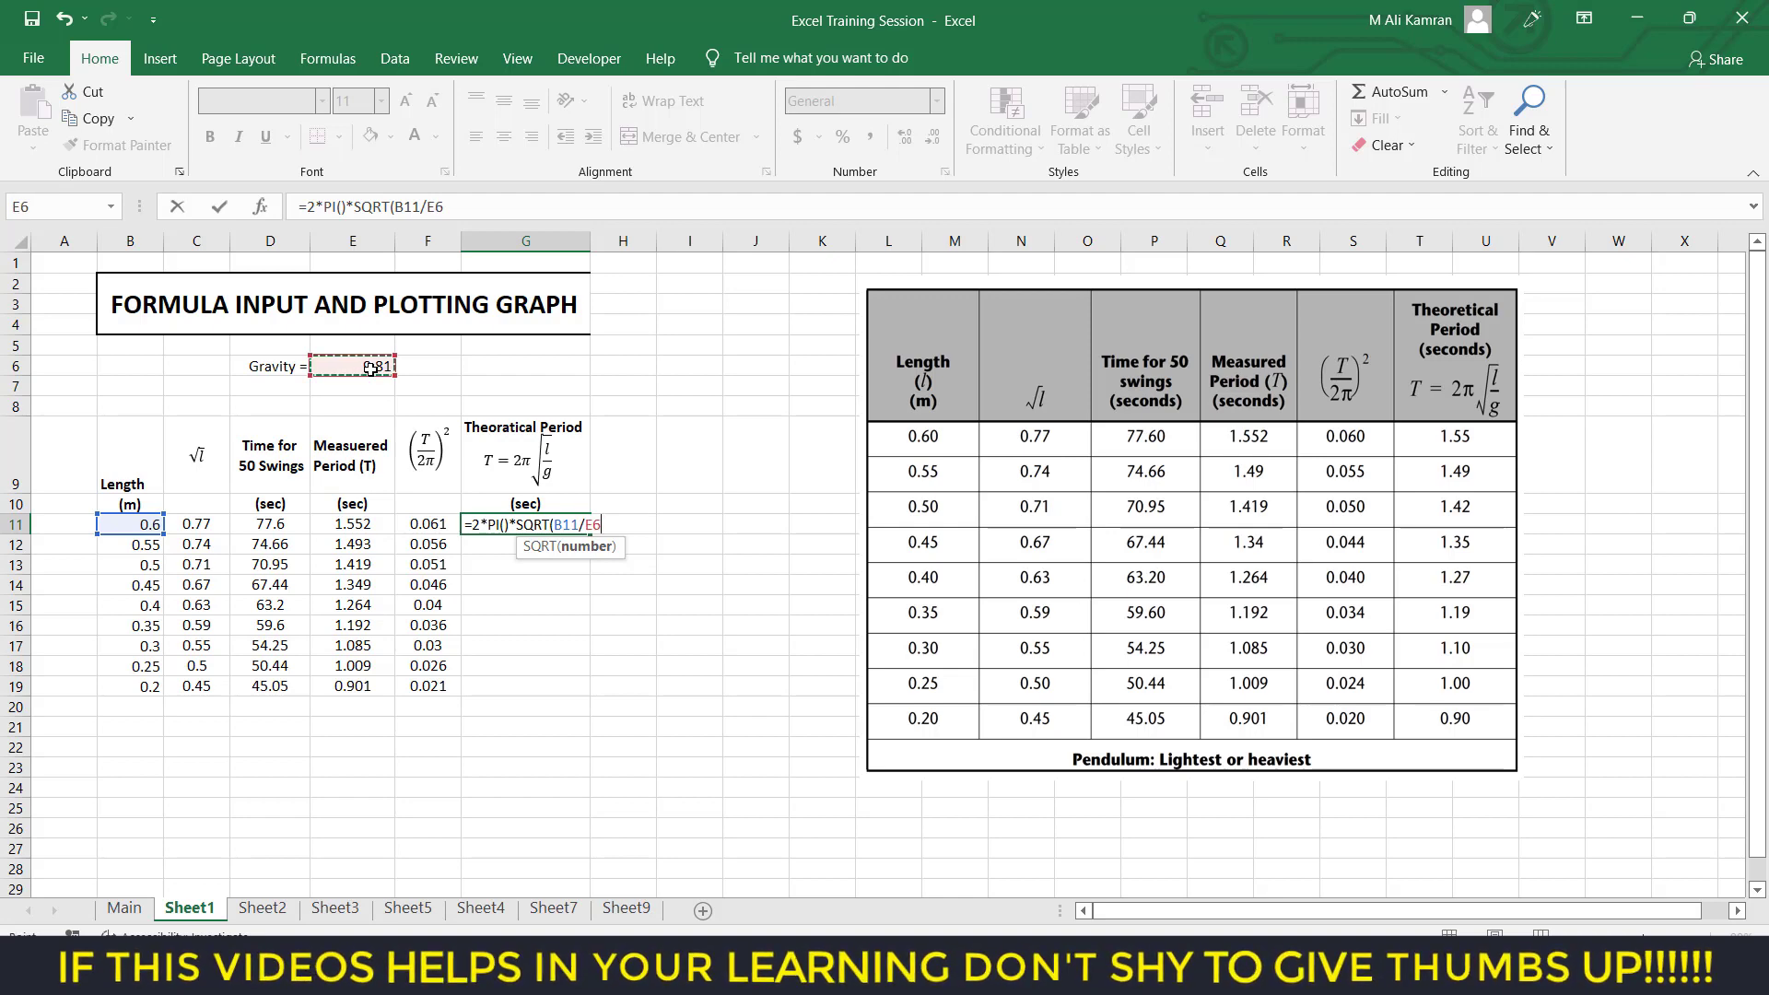
key("BackSpace")
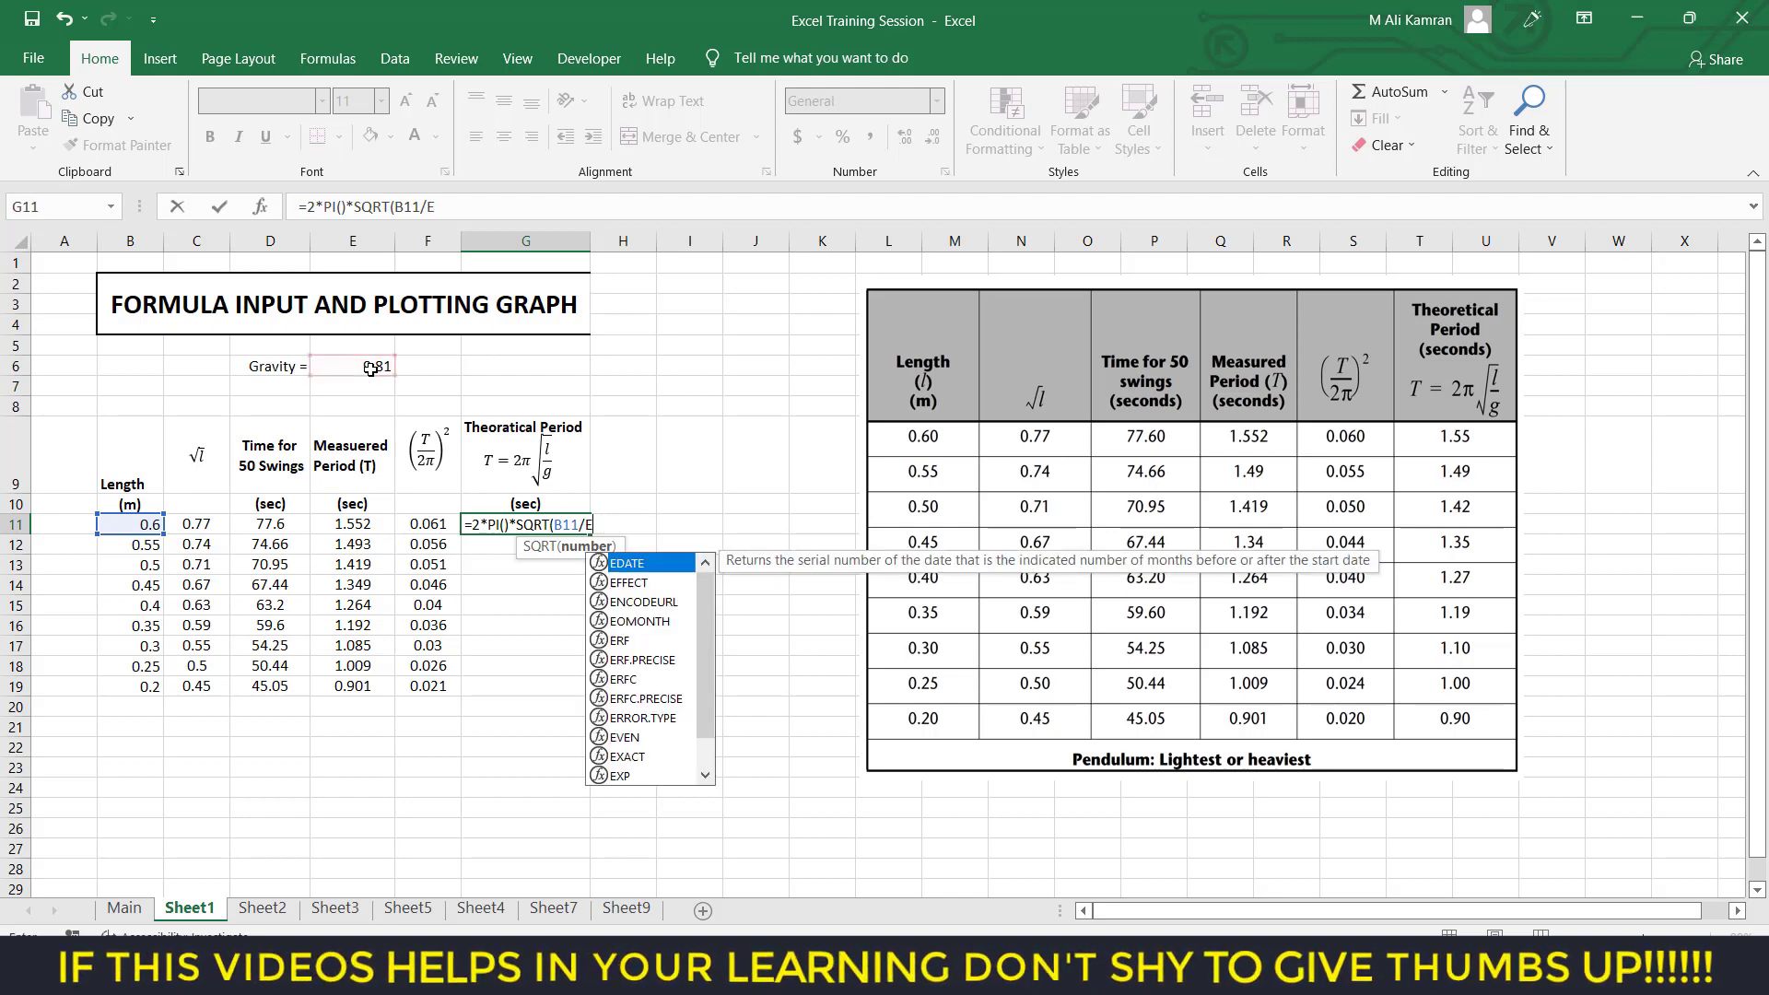
type("9.81)")
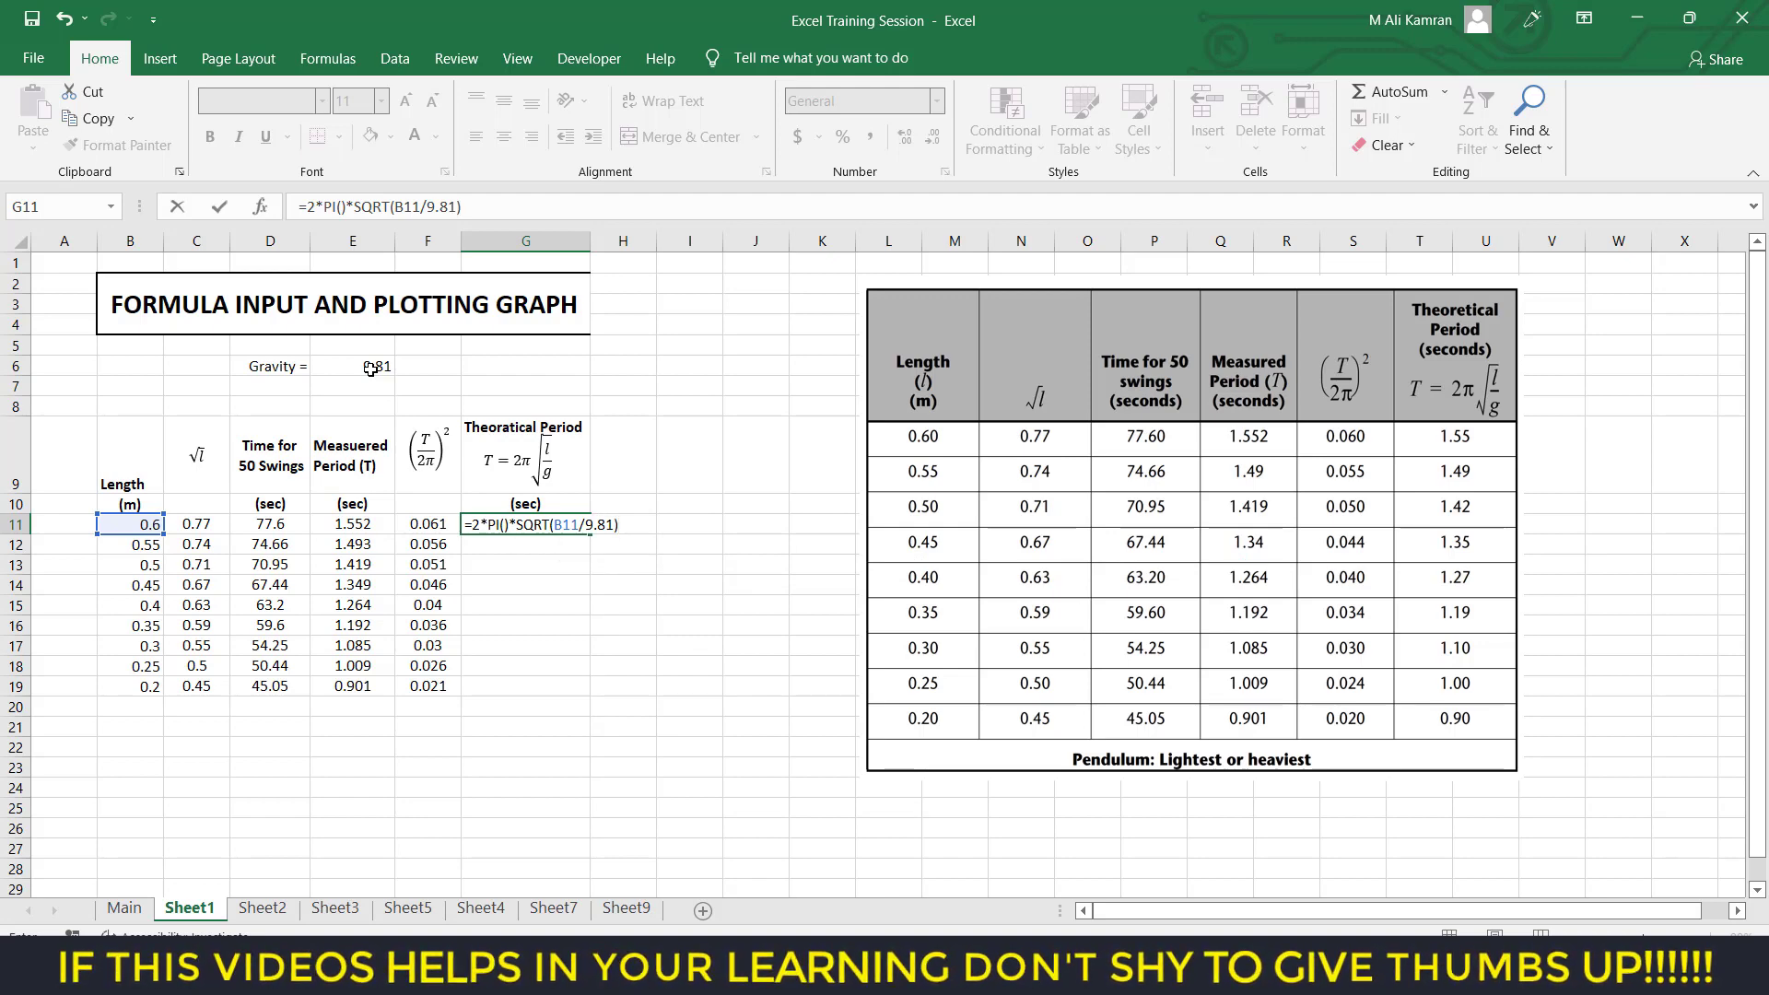
key("Return")
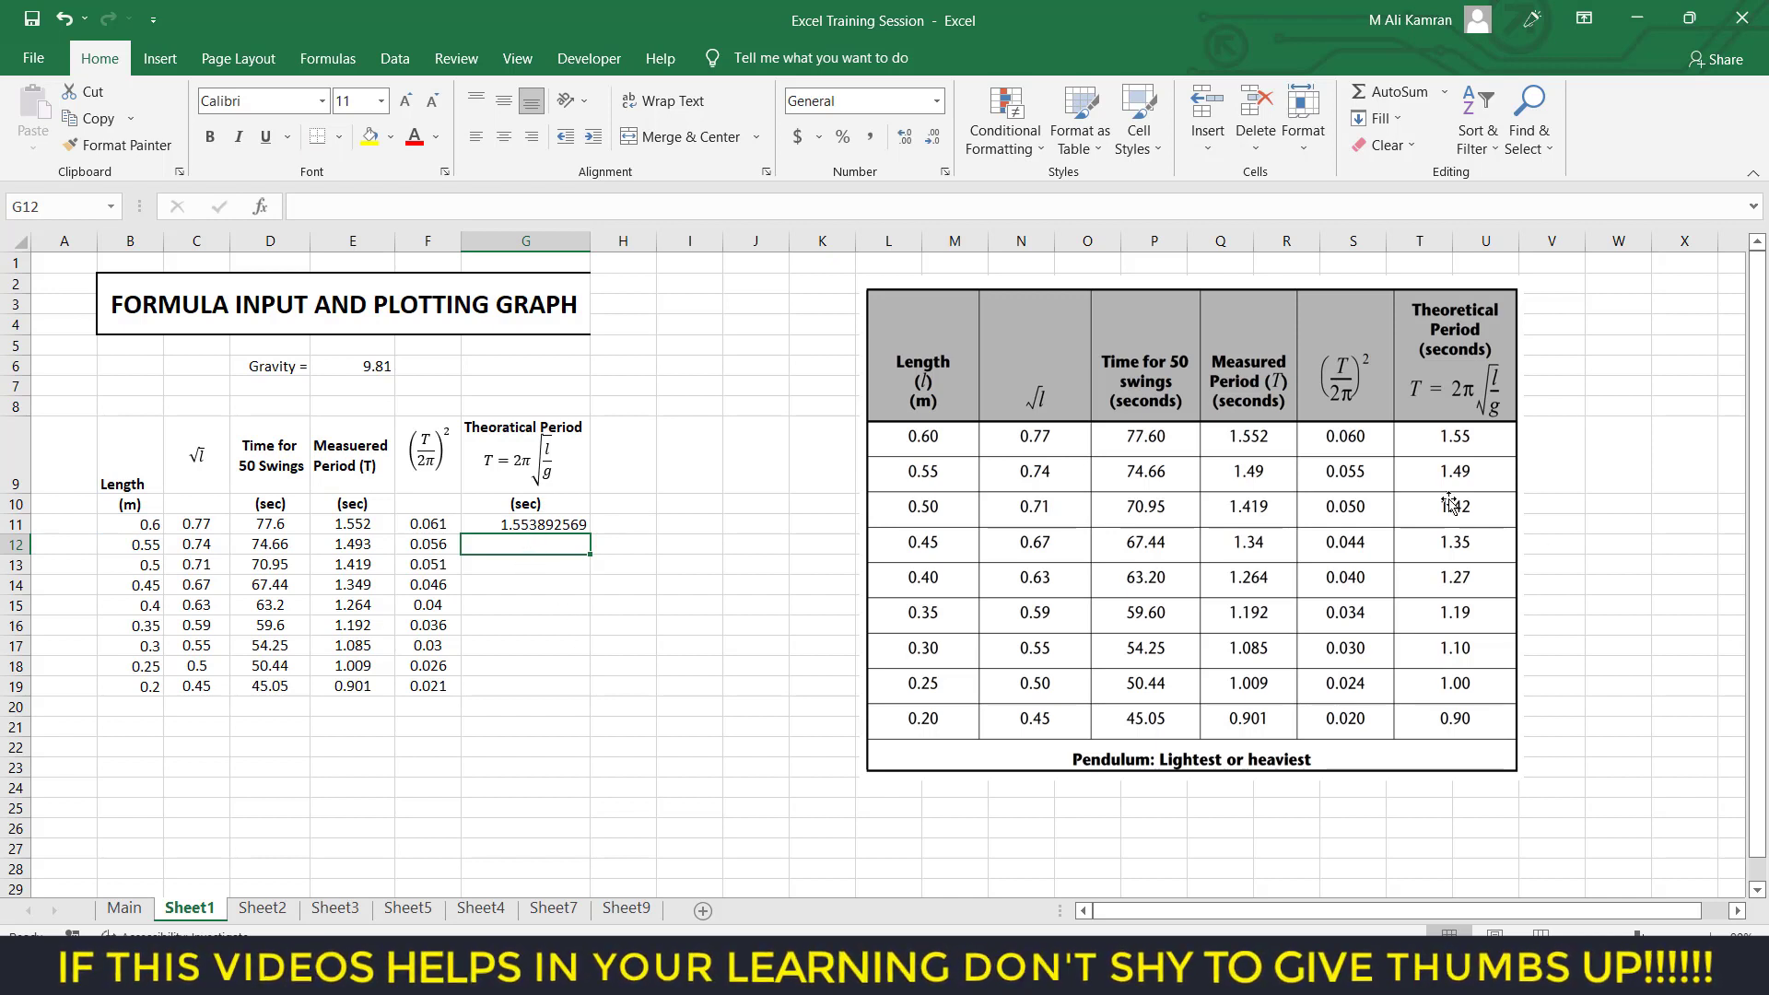
Wrap the theoretical period formula in G11 in ROUND with three digits, giving =ROUND(2*PI()*SQRT(B11/9.81),3).
left_click(533, 527)
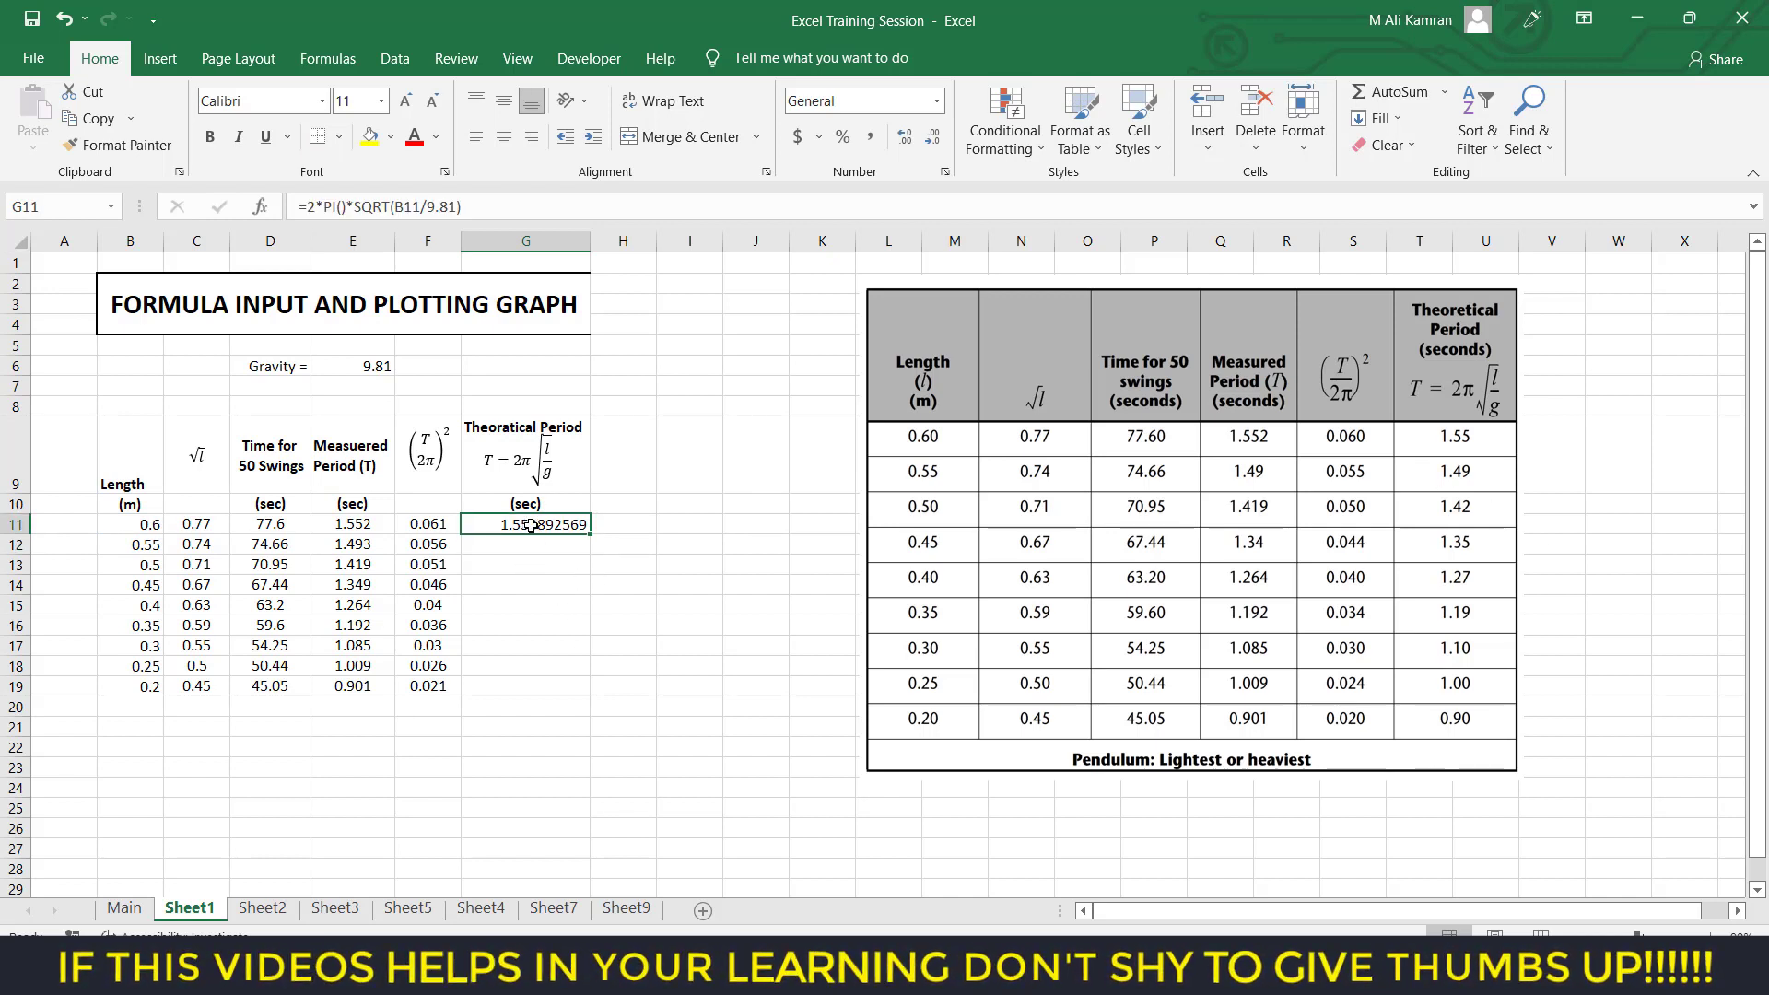
left_click(308, 209)
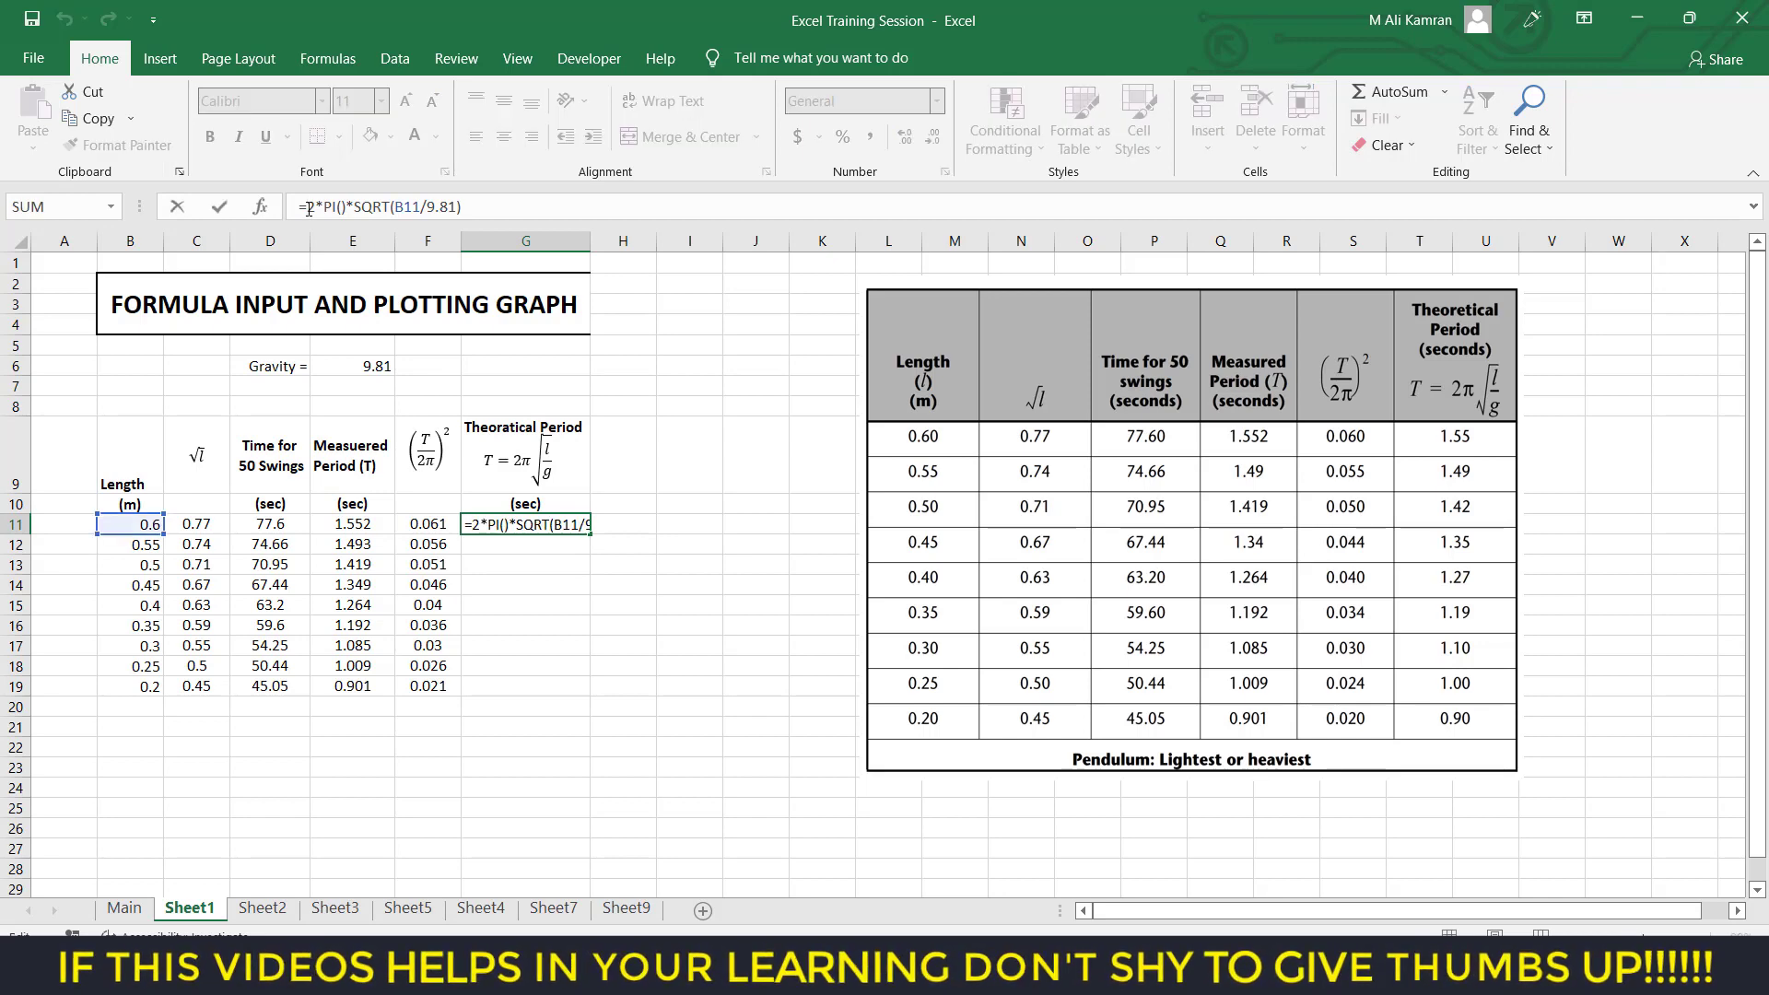
type("Round")
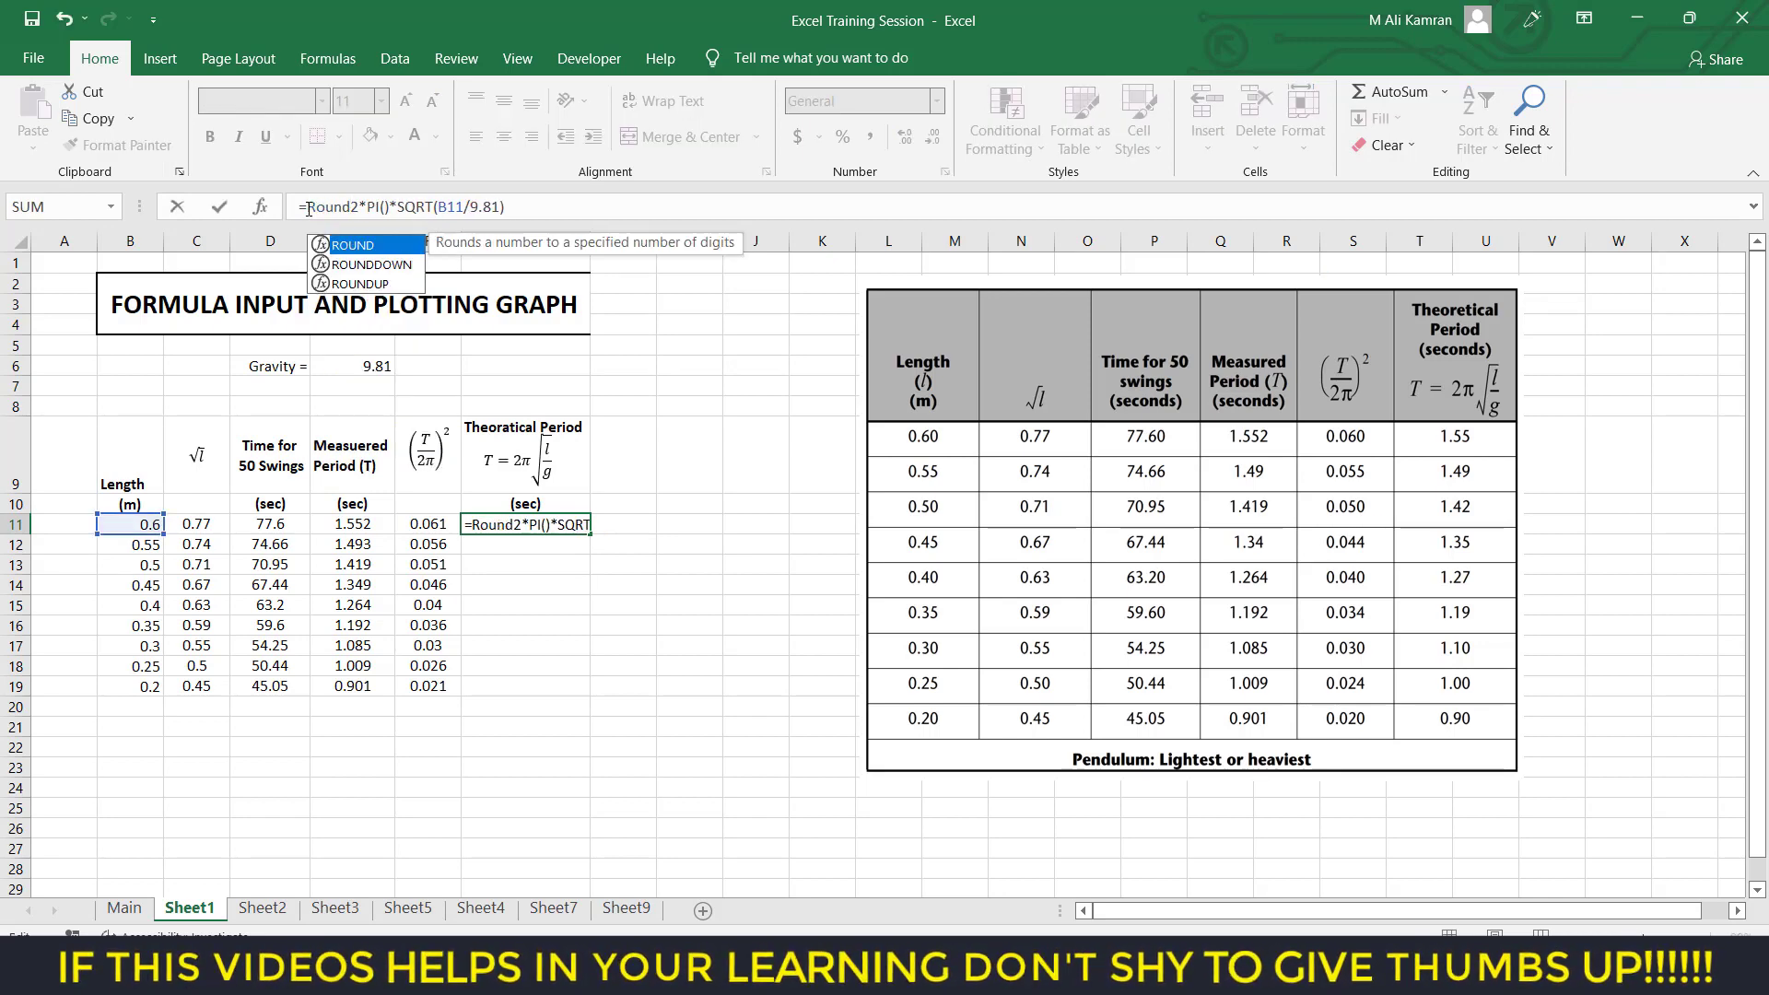
key("Tab")
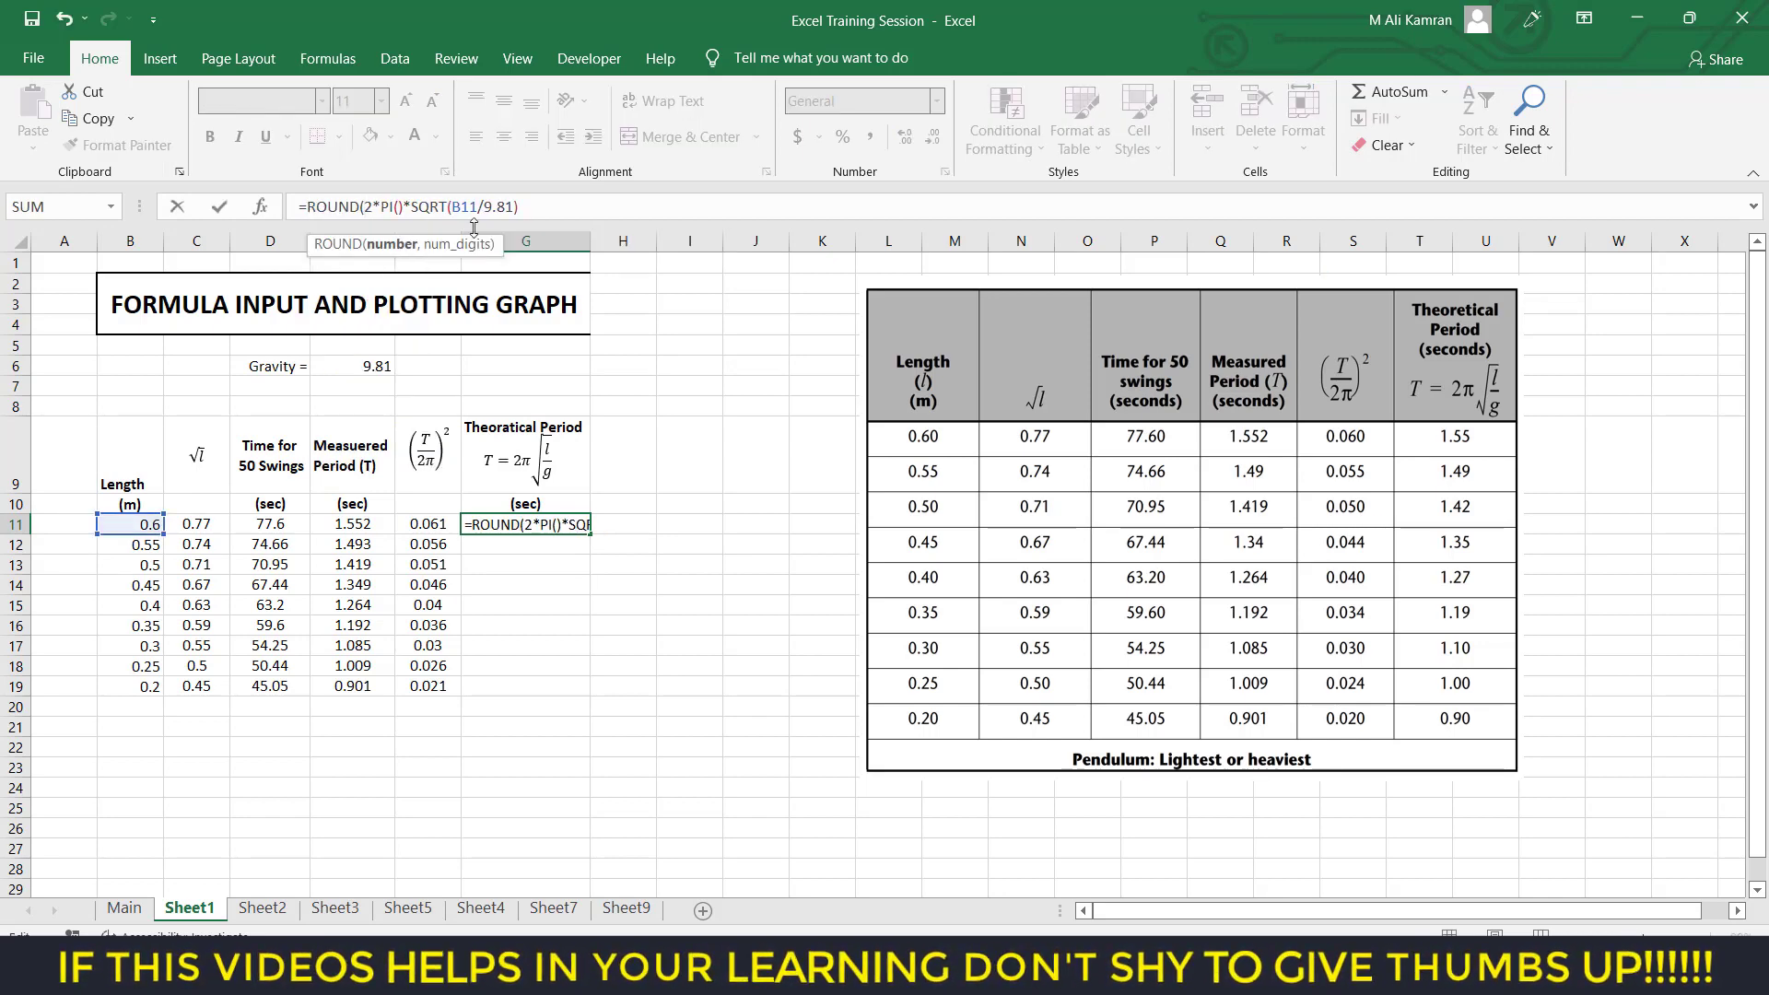
left_click(534, 209)
type(",")
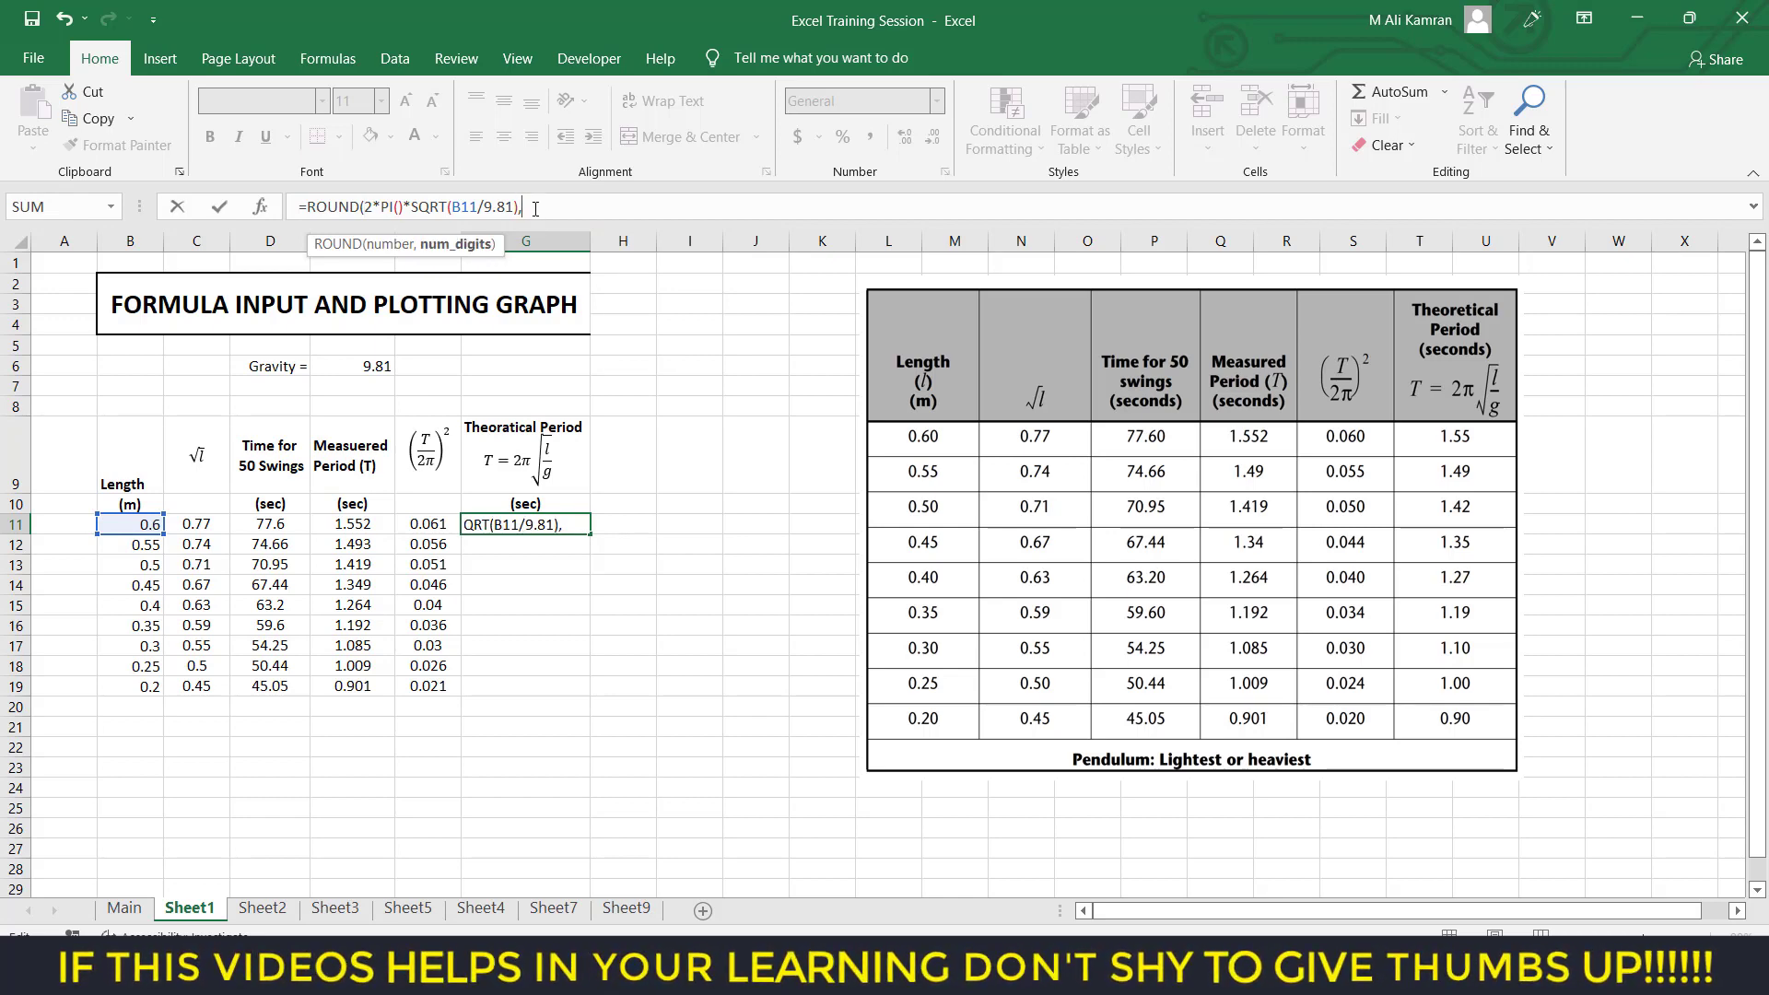
type("3)")
key("Return")
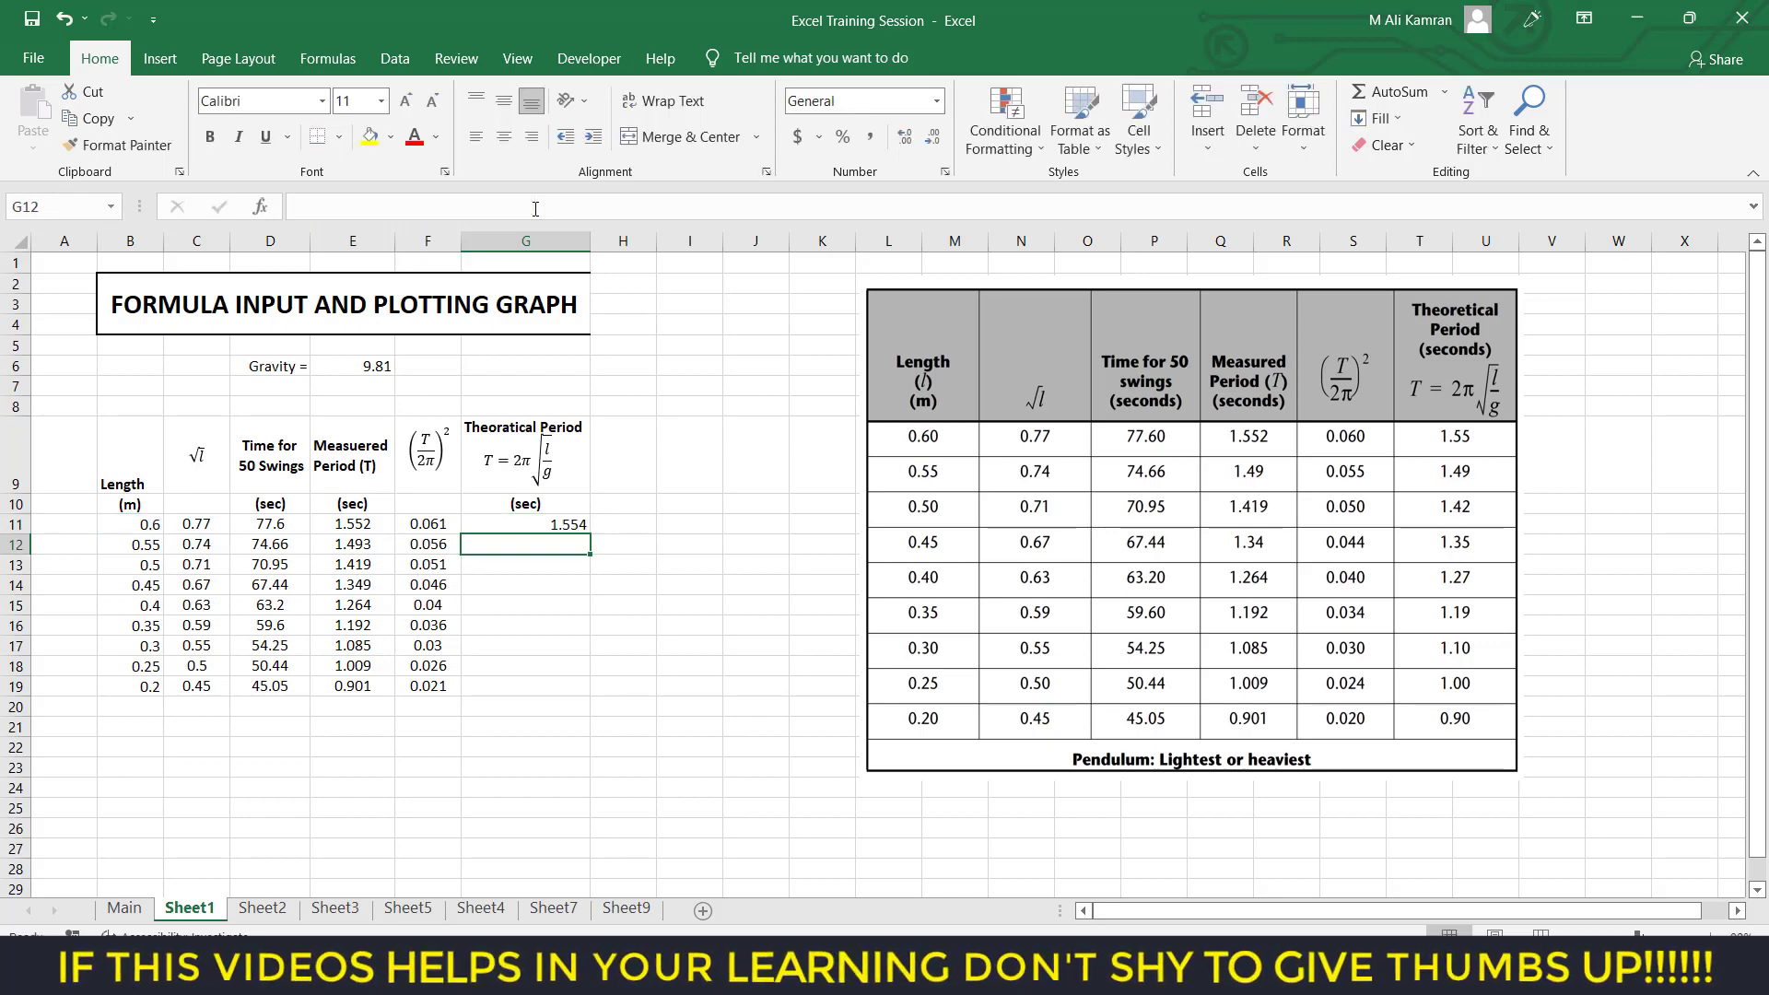
Set the rounding in G11 to 2 digits and fill the formula down to G19.
left_click(571, 524)
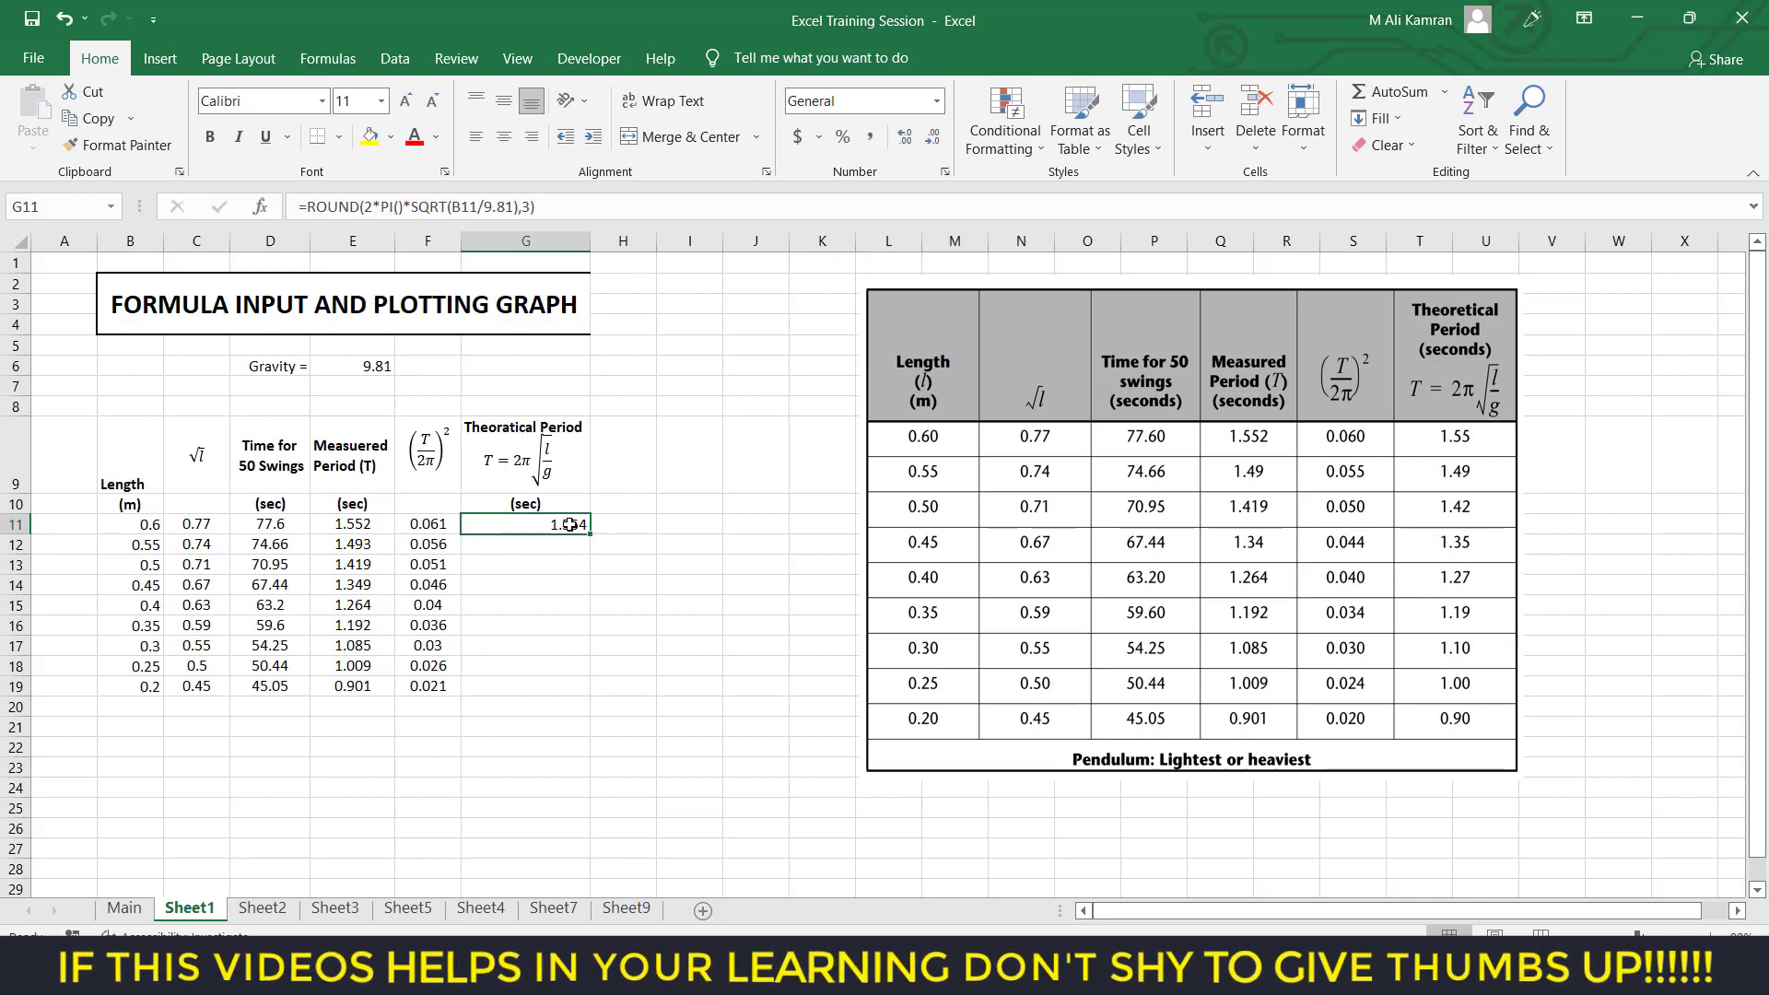
left_click(548, 213)
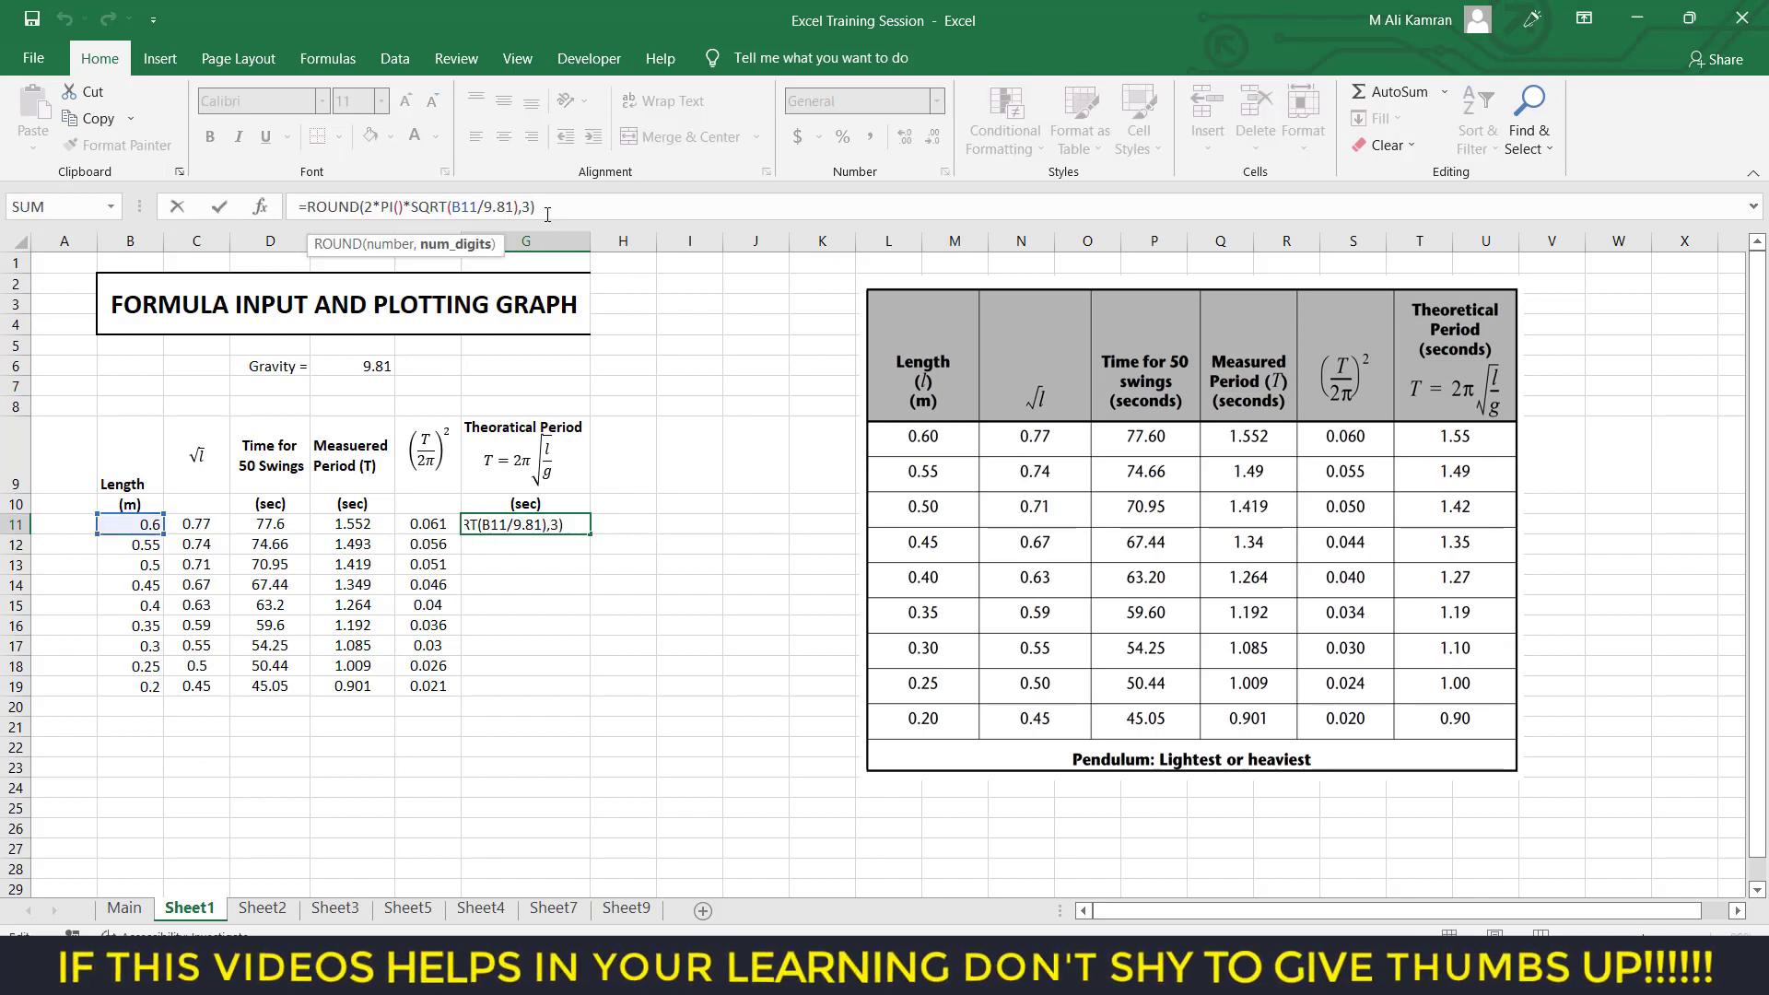
key("Return")
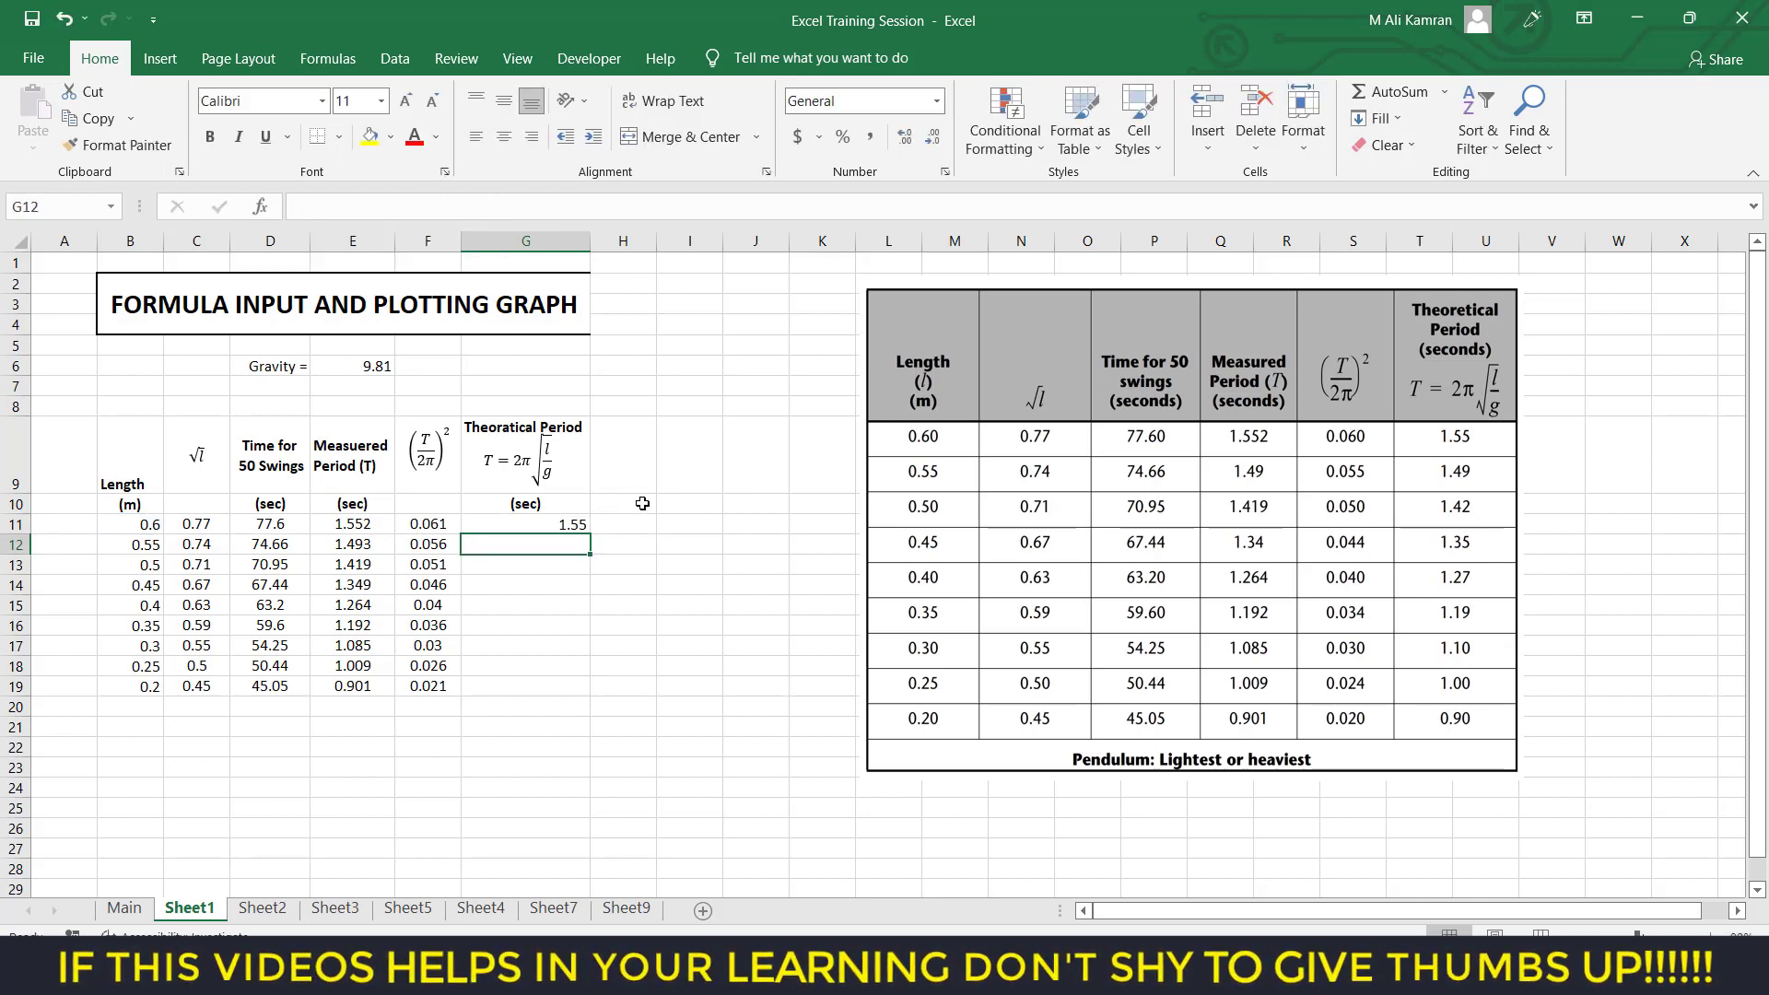
left_click(579, 527)
double_click(591, 536)
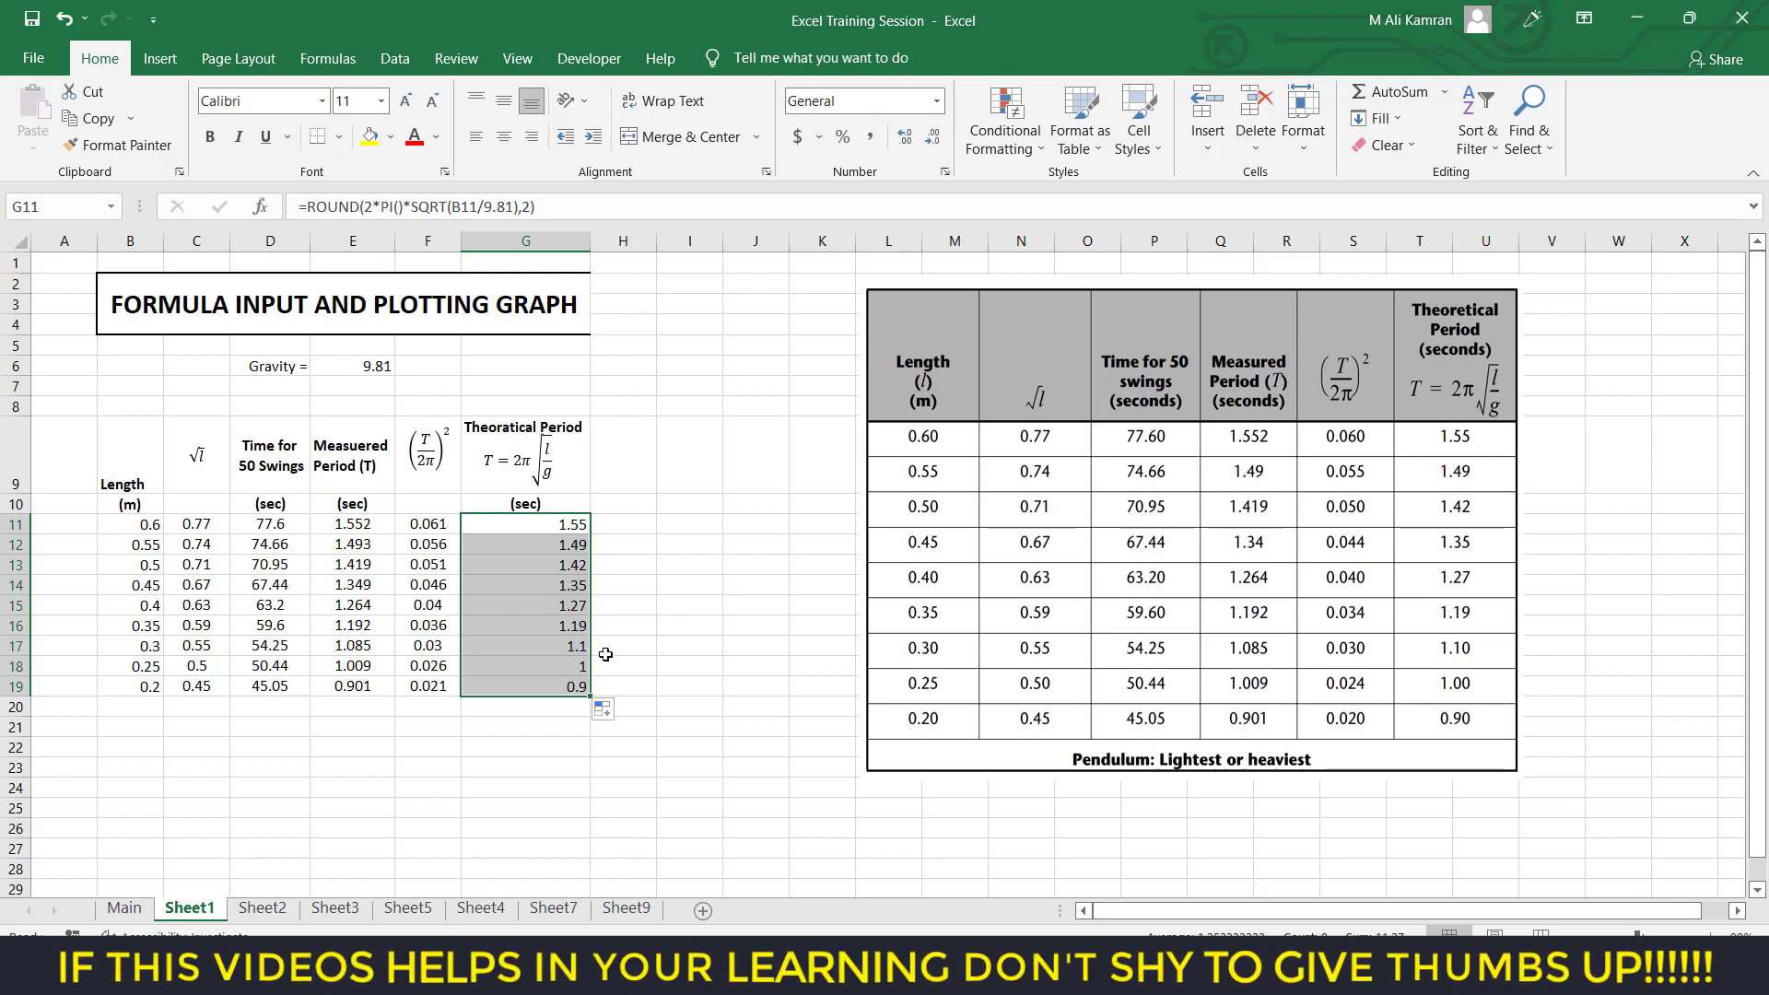
Format the theoretical period values in G11:G19 with two decimal places and center them.
left_click(906, 137)
left_click(907, 137)
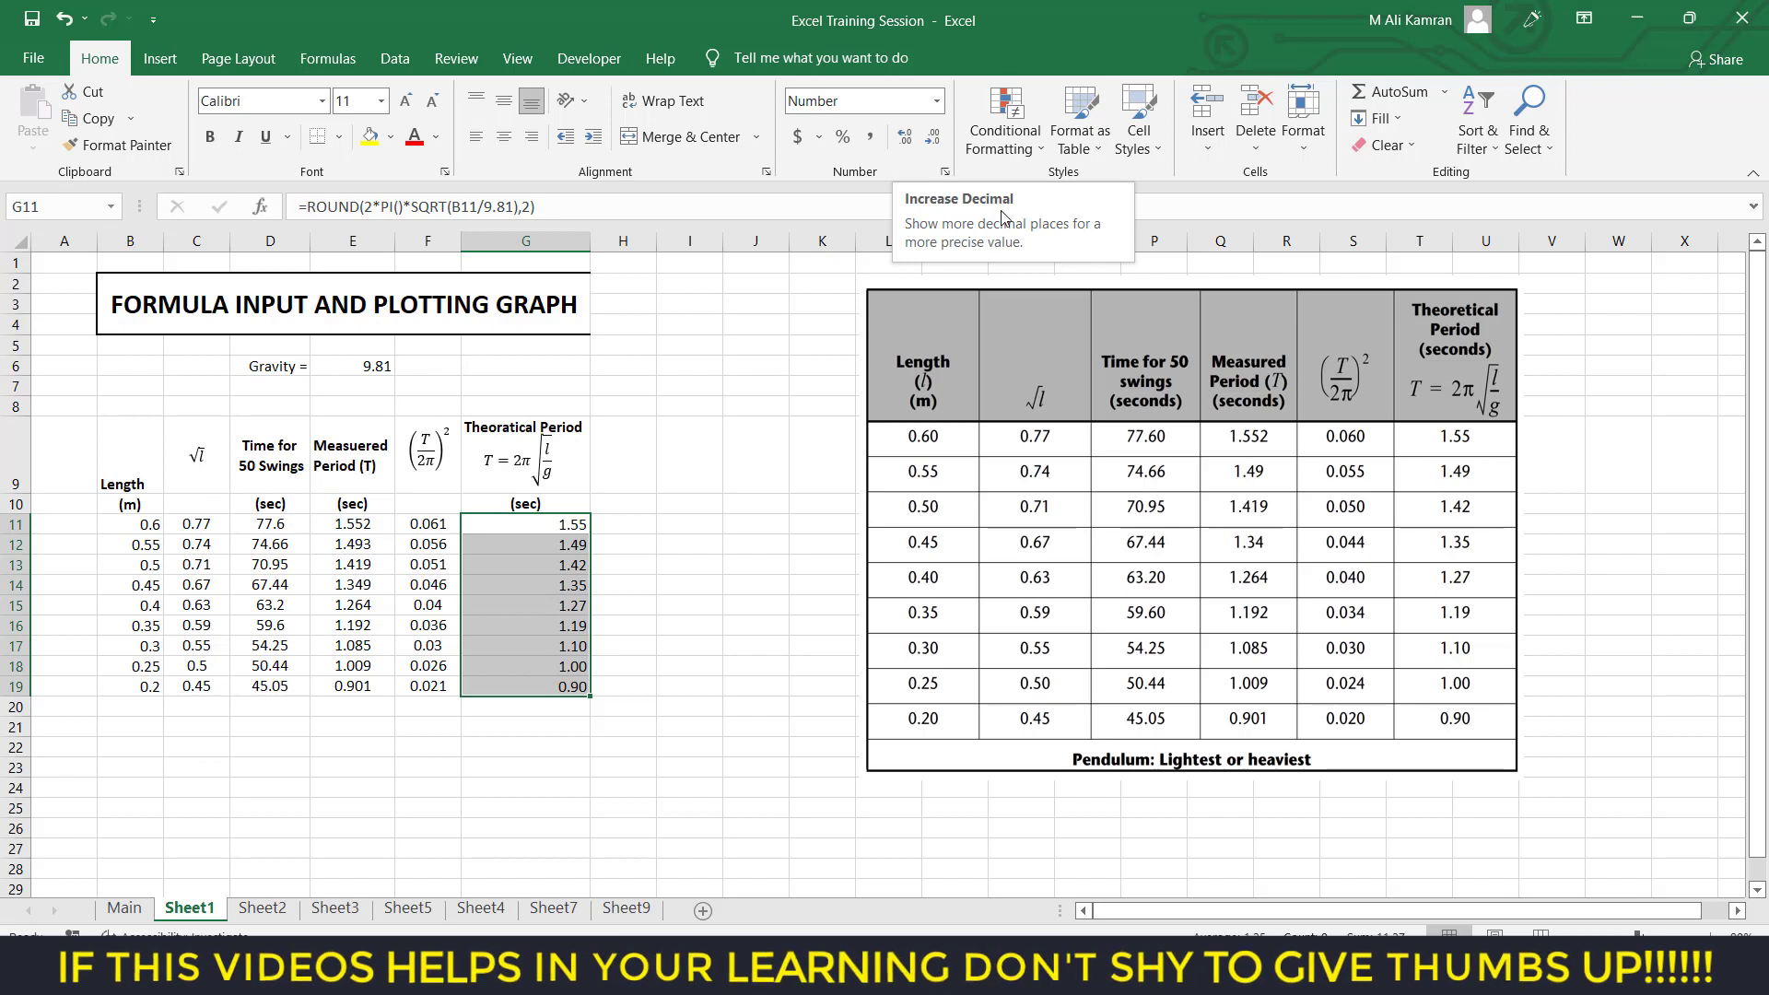
left_click(504, 137)
left_click(689, 523)
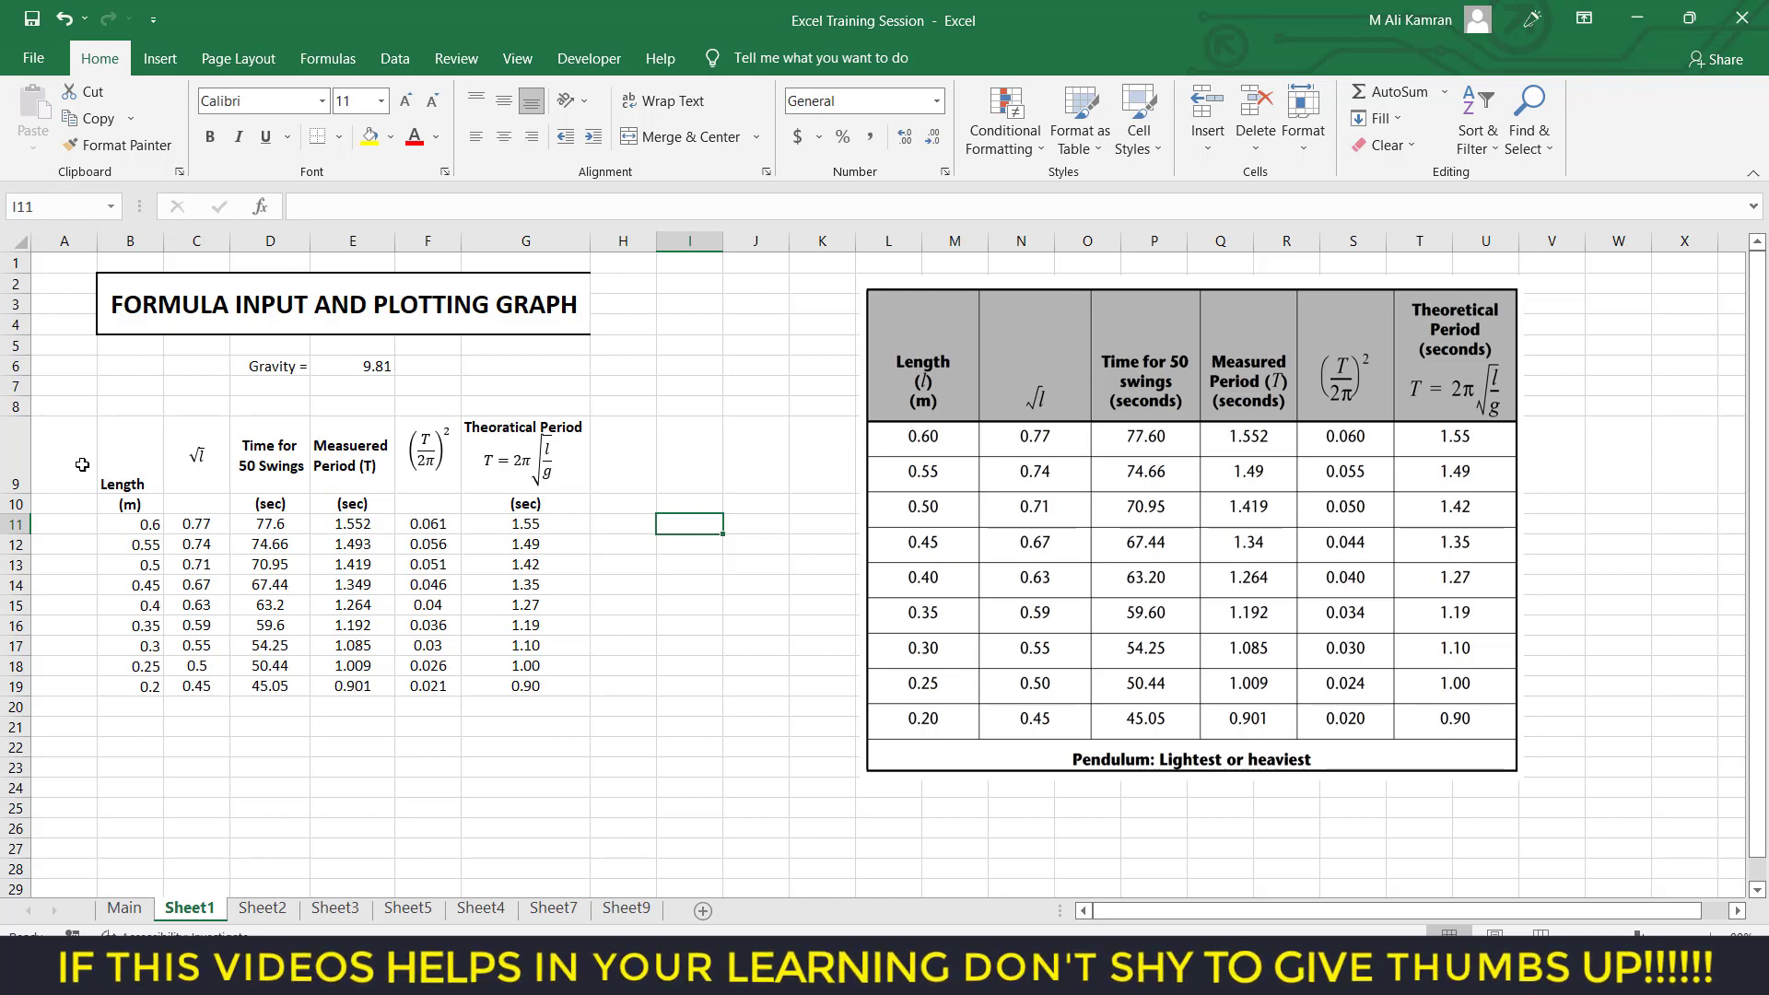
Apply all borders to the pendulum table, from the Length header in B9 through G19.
left_click_drag(124, 452, 173, 596)
left_click_drag(489, 667, 524, 687)
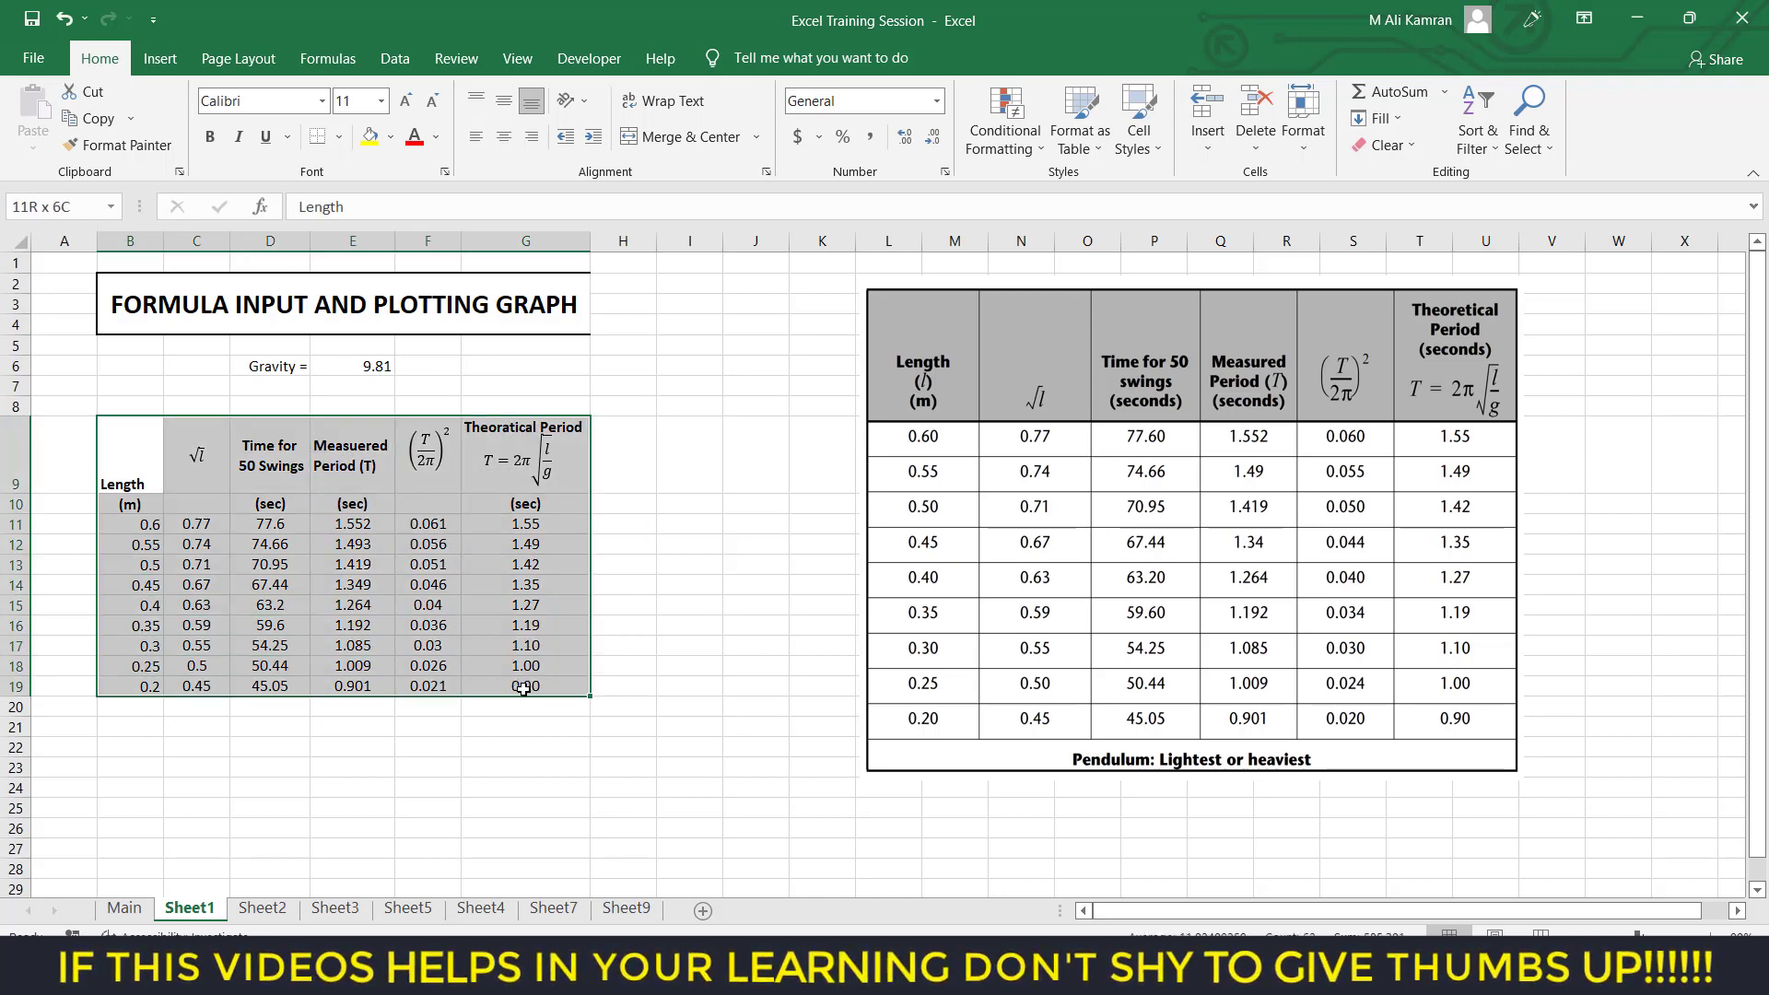
left_click(341, 137)
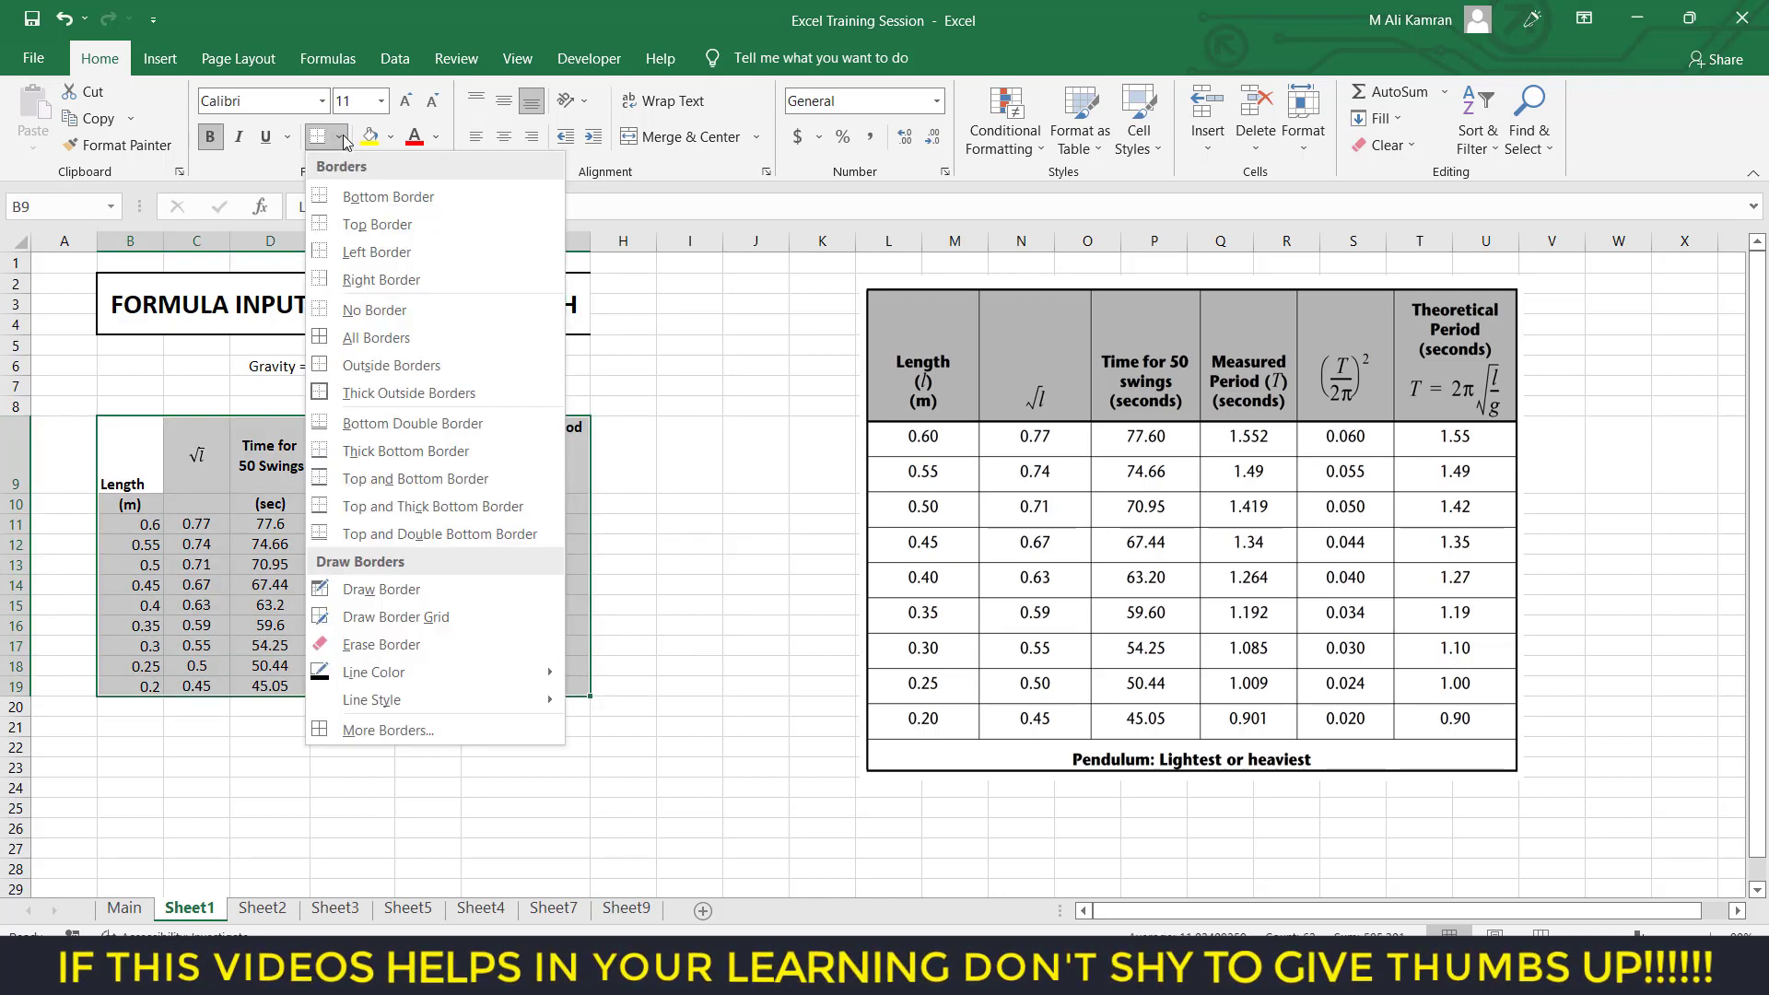
left_click(373, 338)
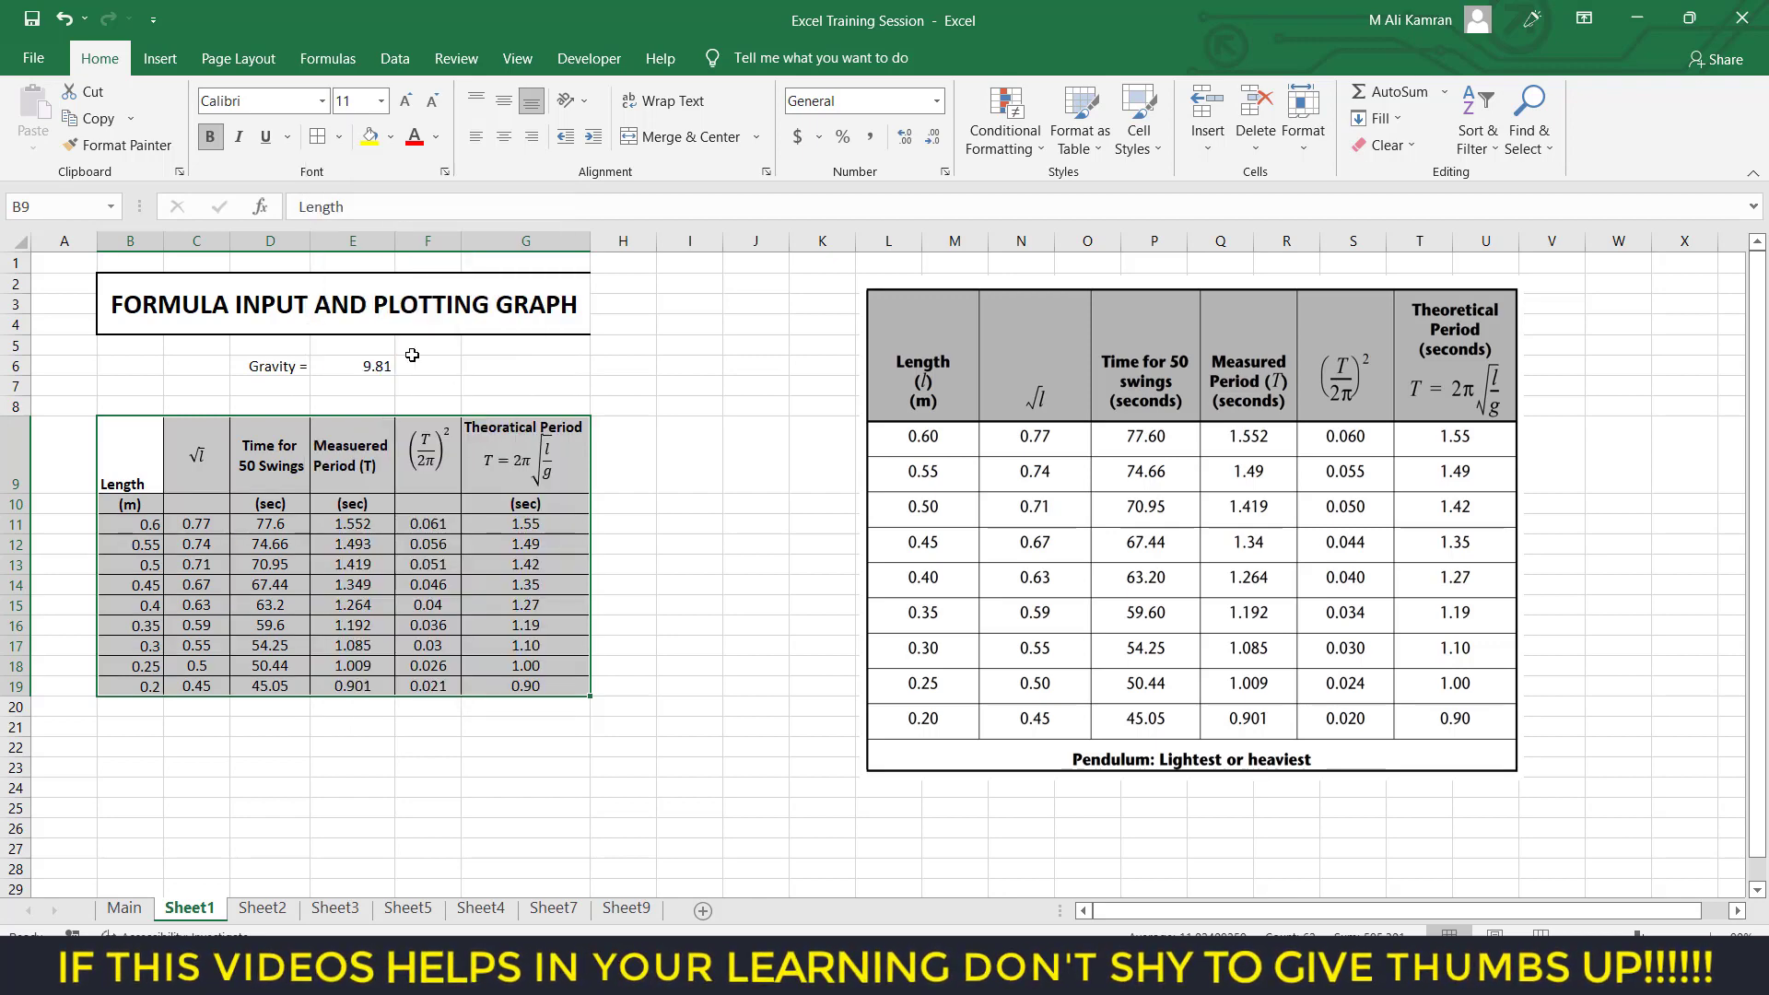
left_click(708, 572)
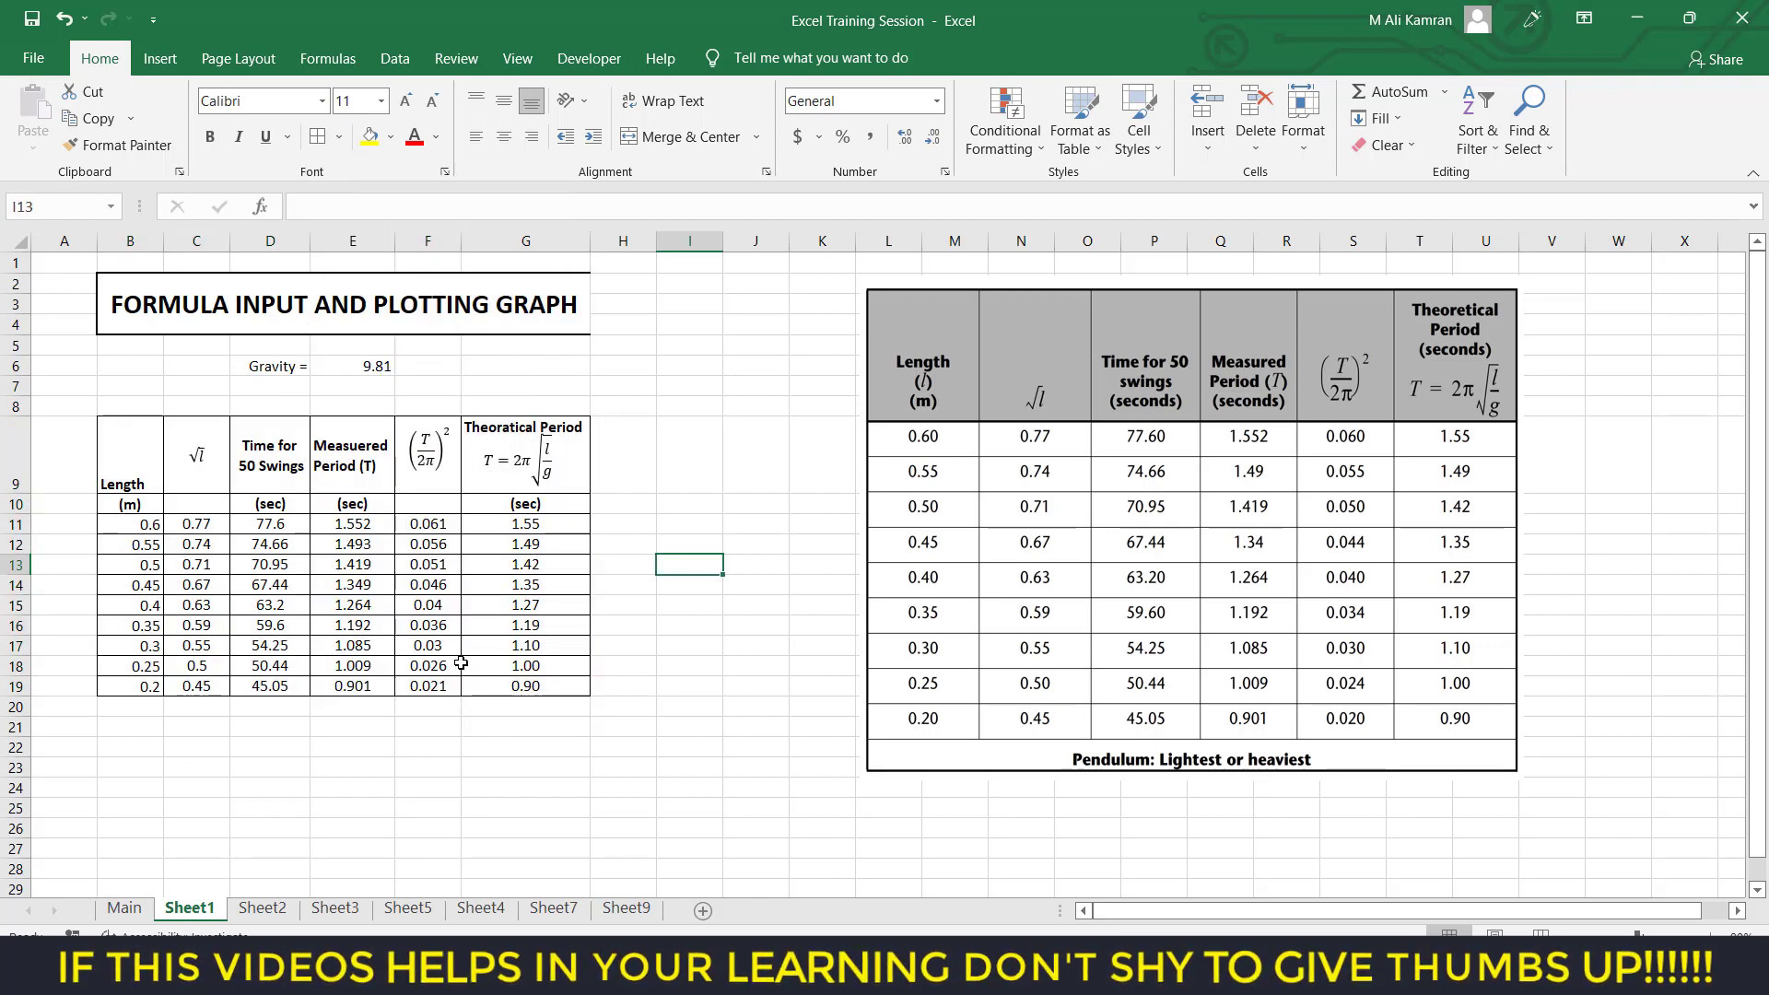
Align the Length header in B9 vertically to the middle of its cell.
left_click(144, 479)
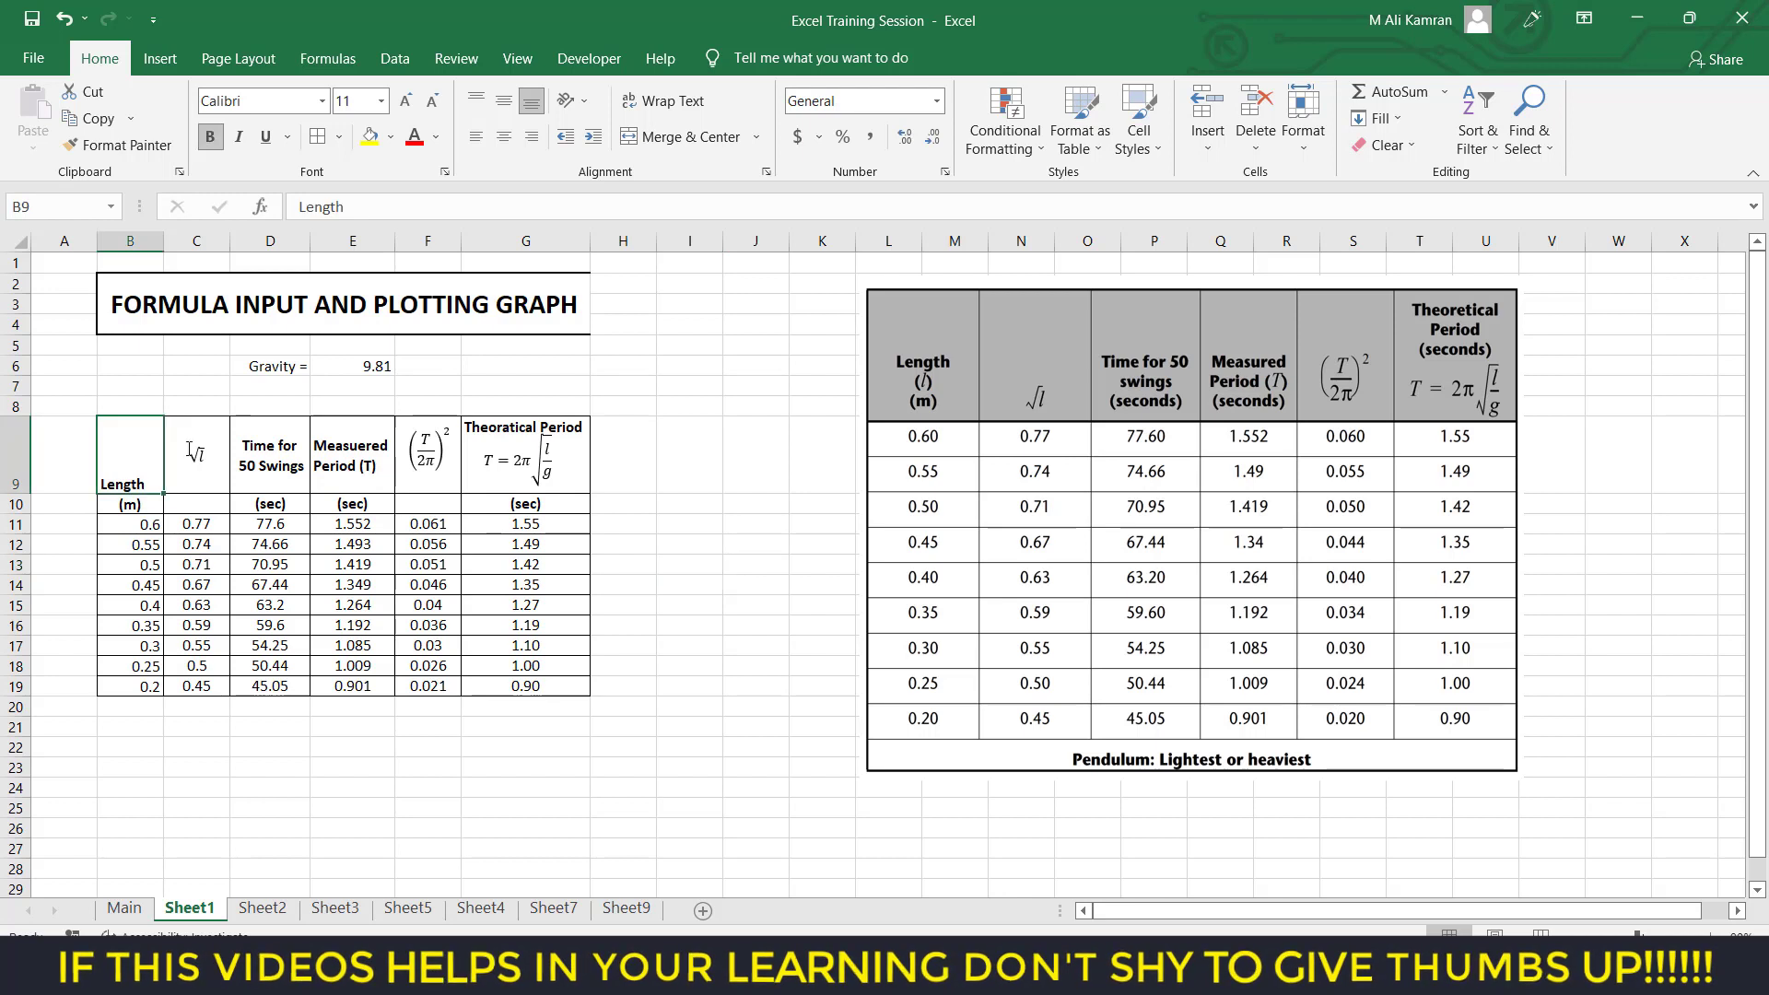
left_click(504, 101)
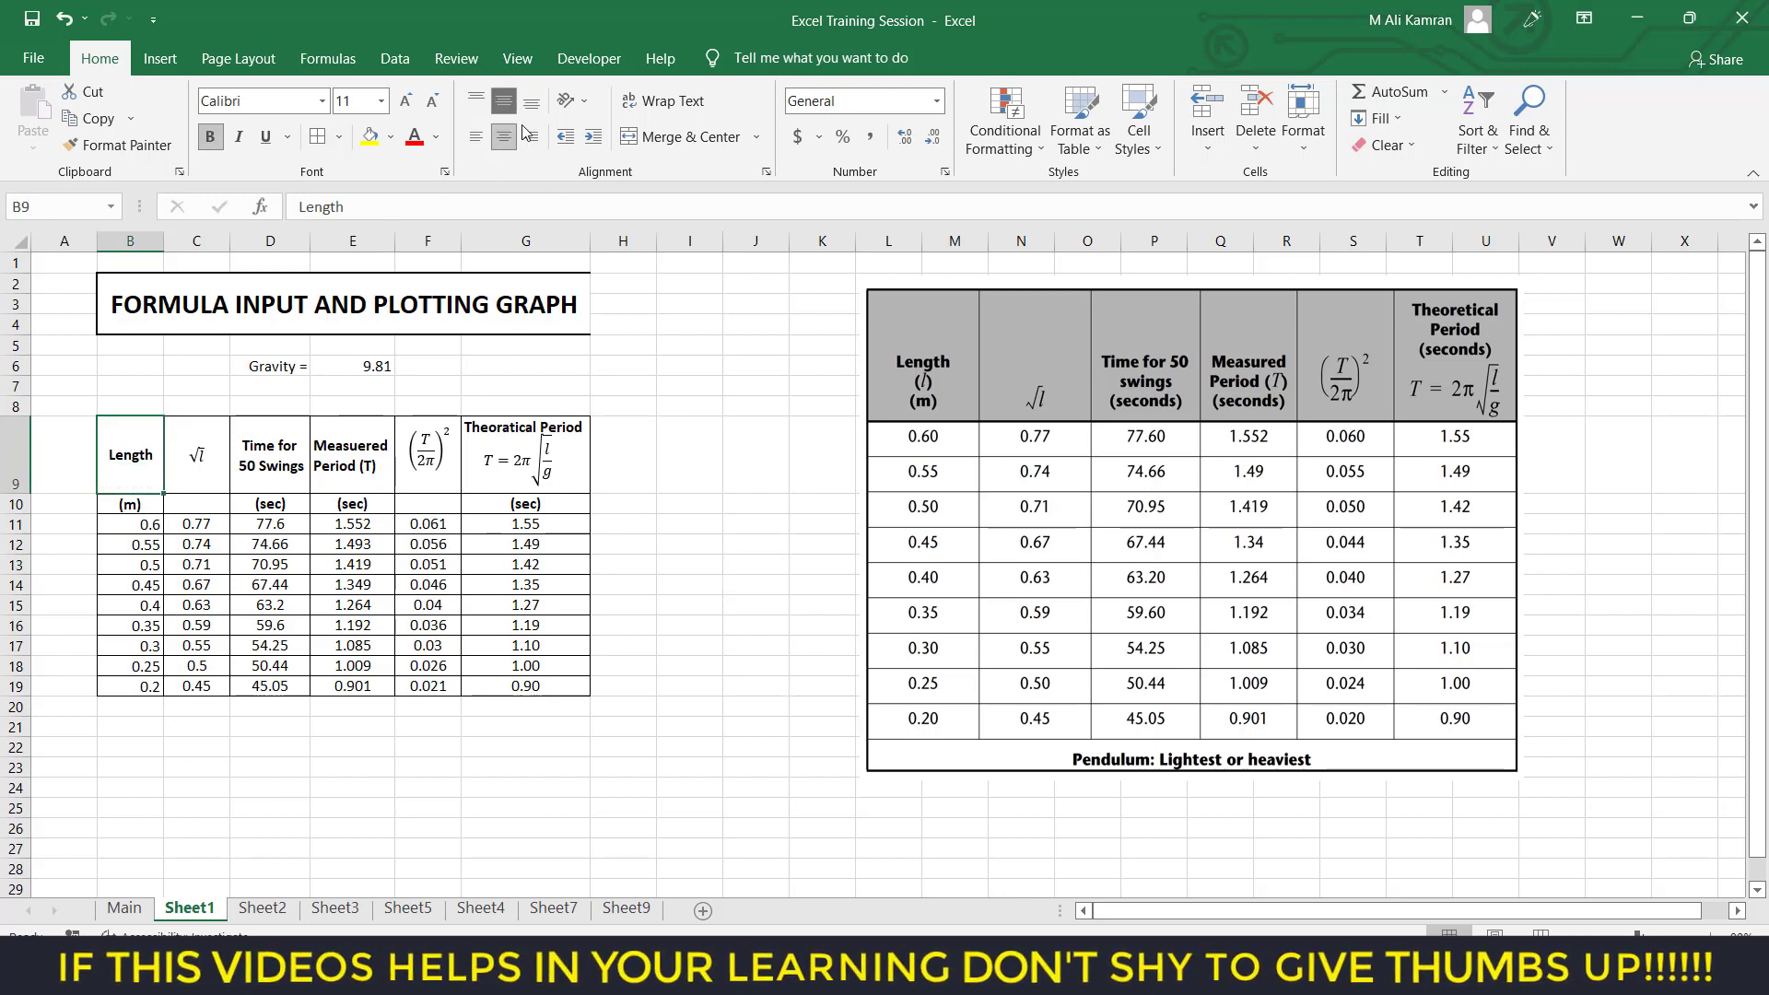
left_click(726, 547)
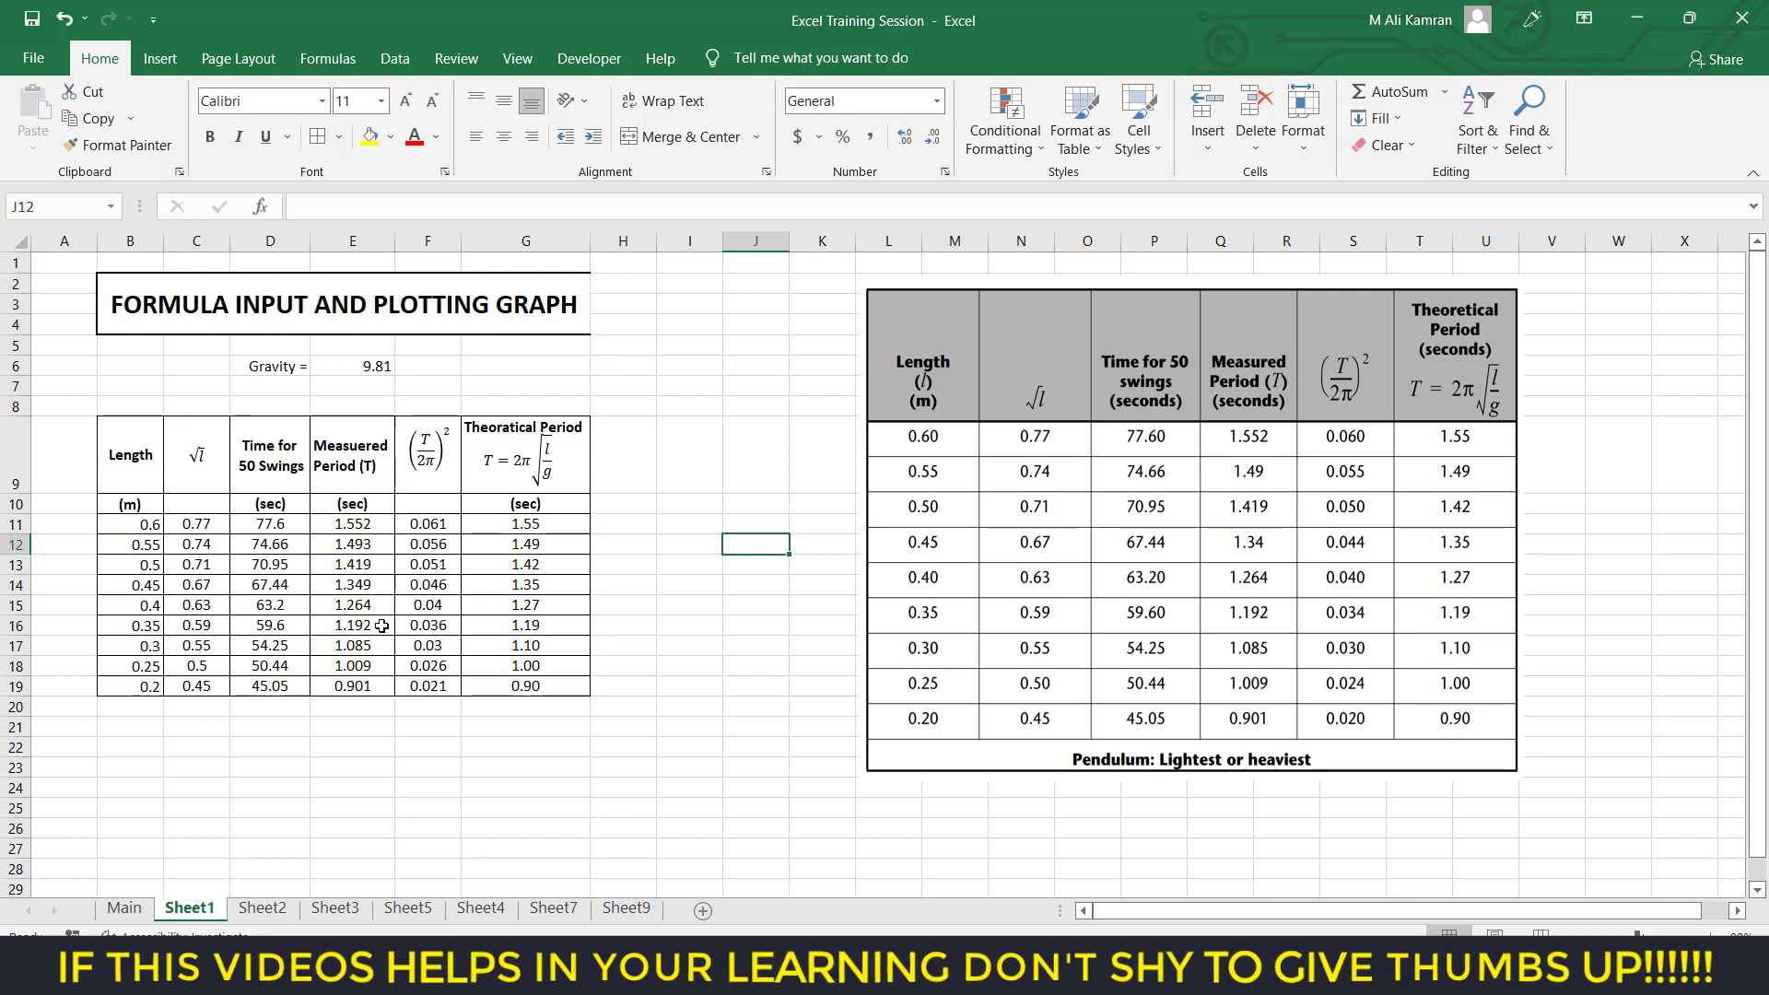
Switch to the TM161 lecturer guide in Foxit PDF Reader, examine Graph 1 of period against square root of length, and return to Excel.
left_click(405, 975)
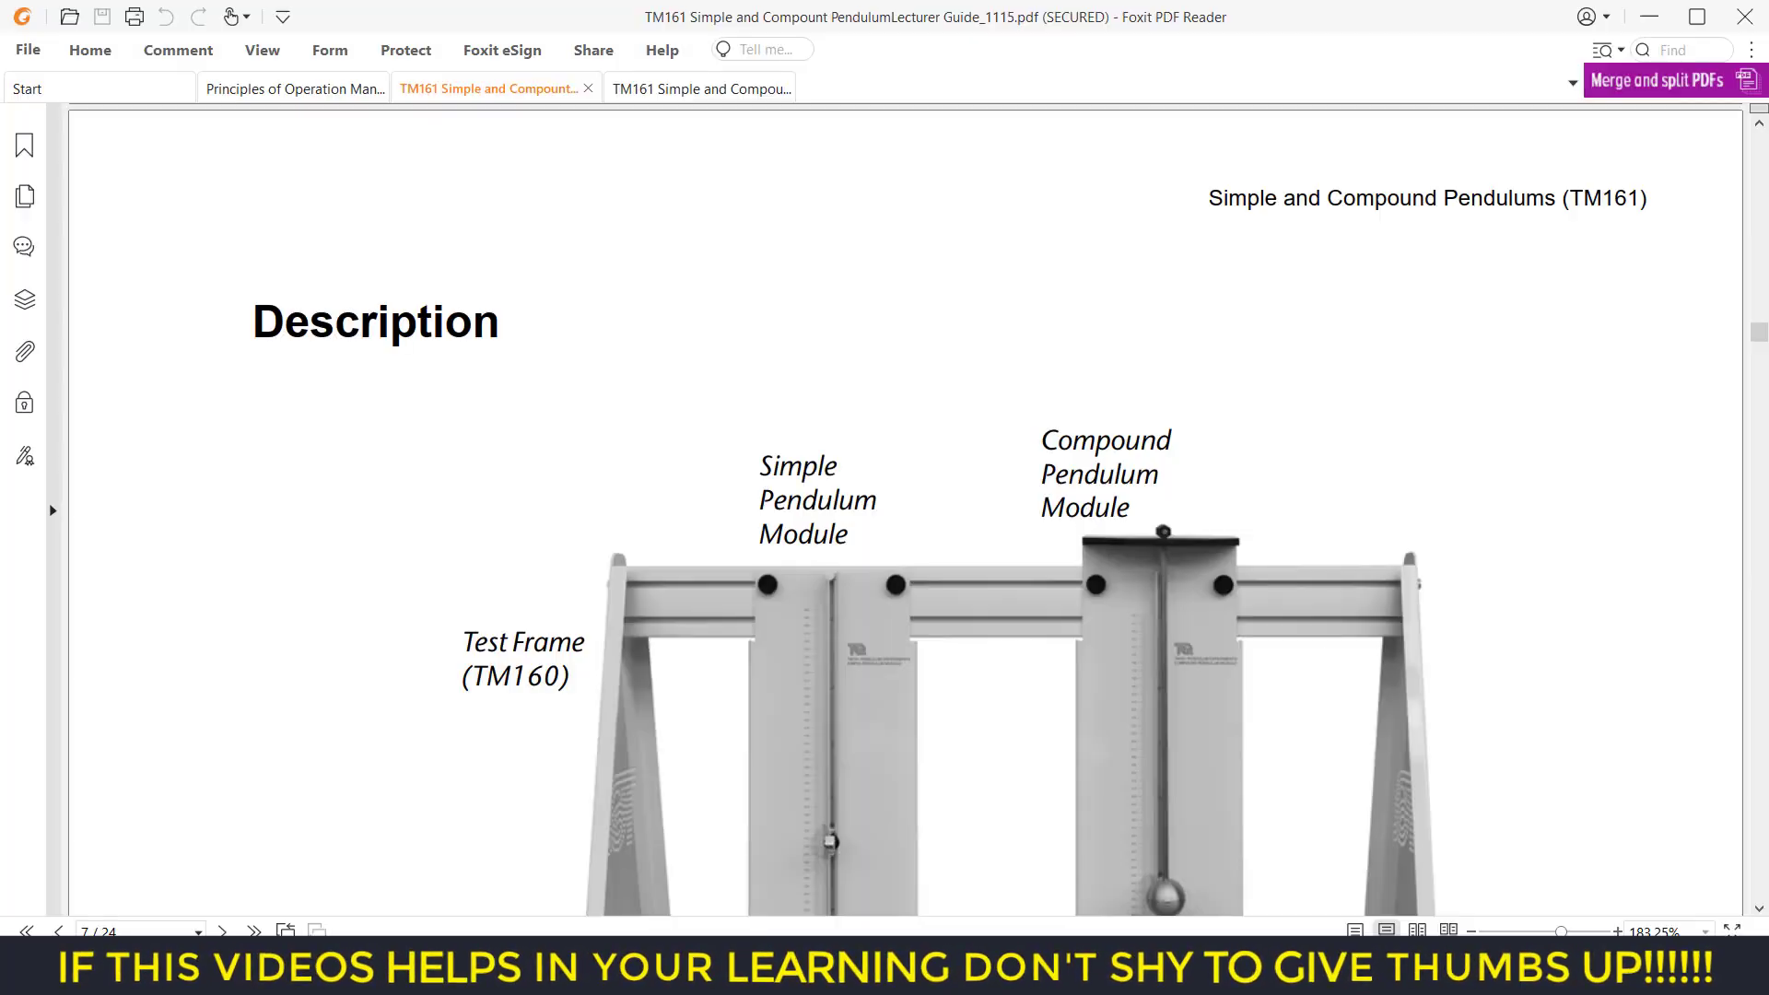
scroll(578, 502, "down", 2)
scroll(579, 502, "down", 20)
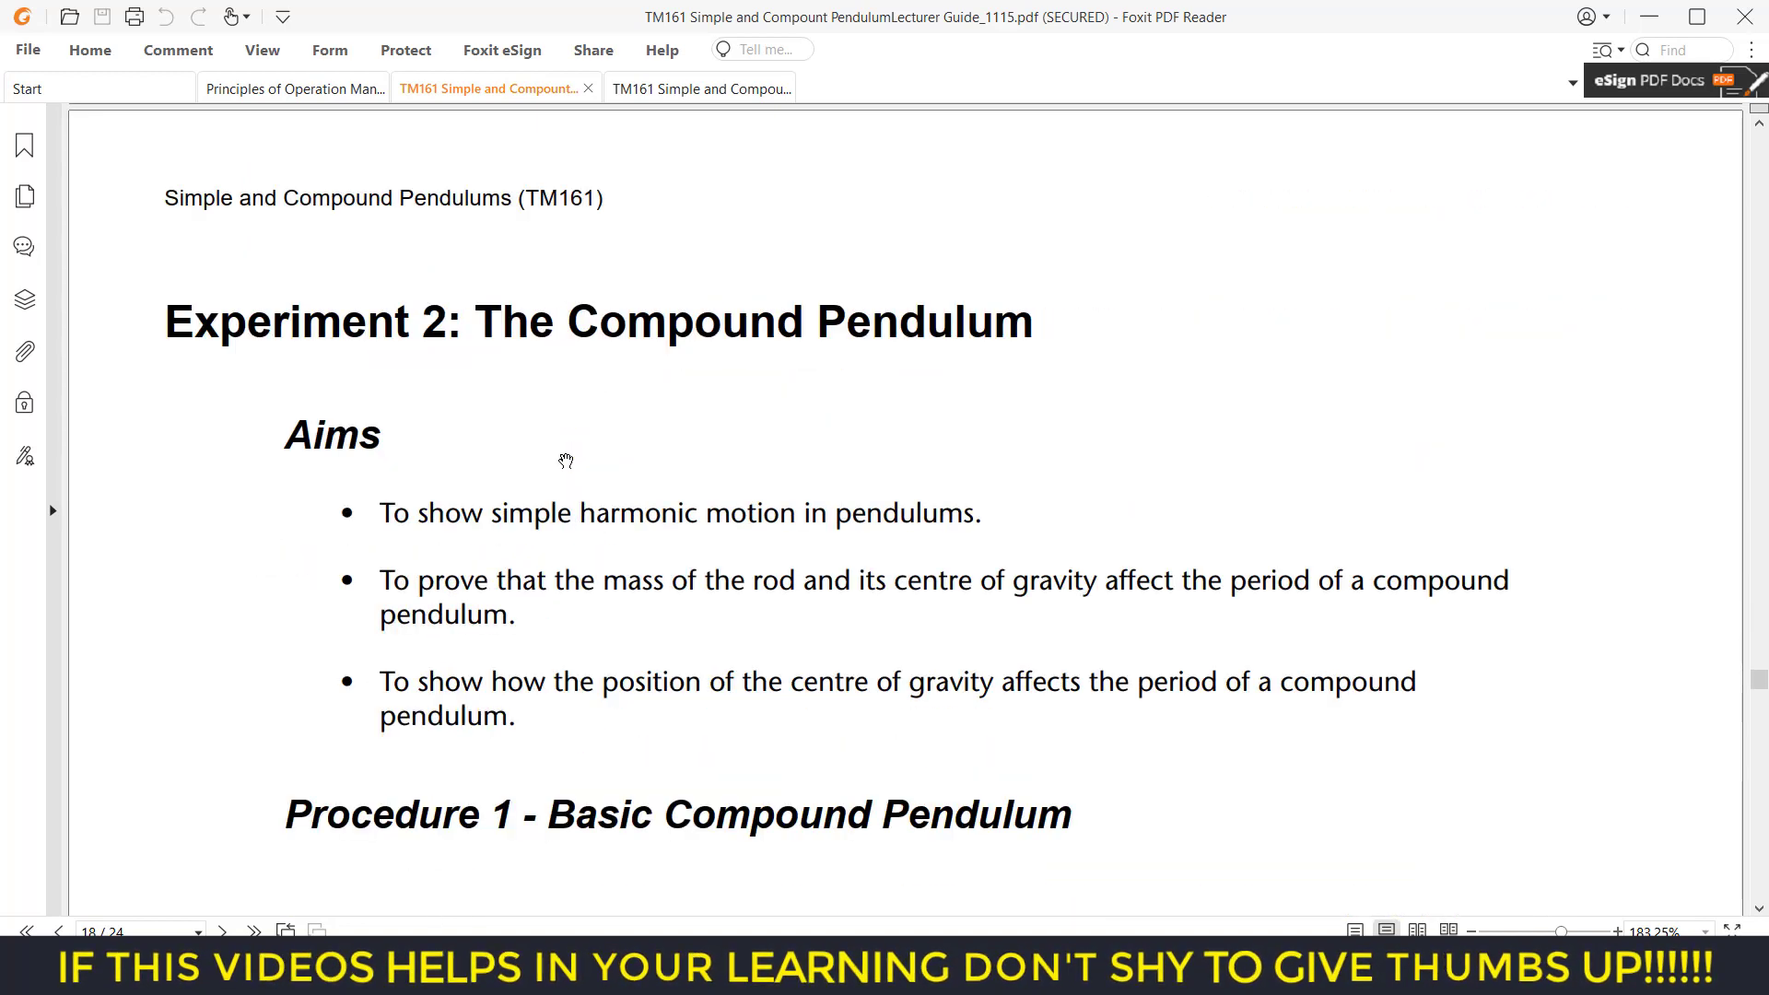
scroll(616, 480, "down", 2)
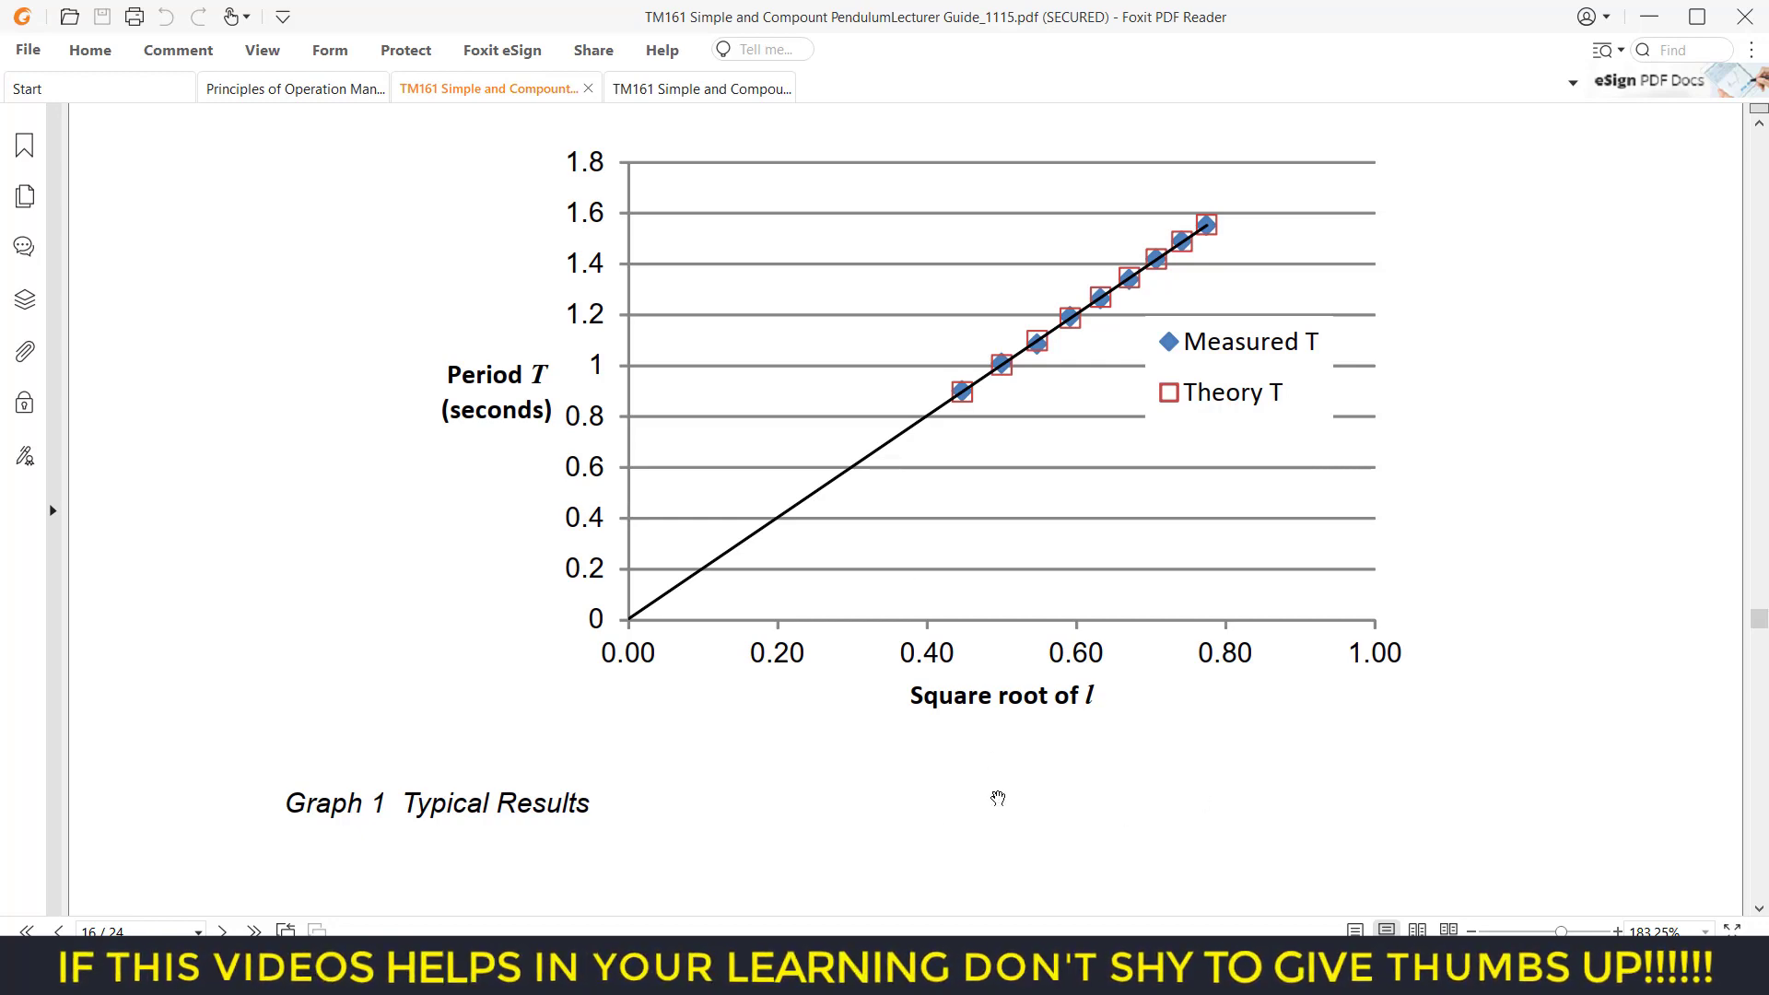
key("alt+Tab")
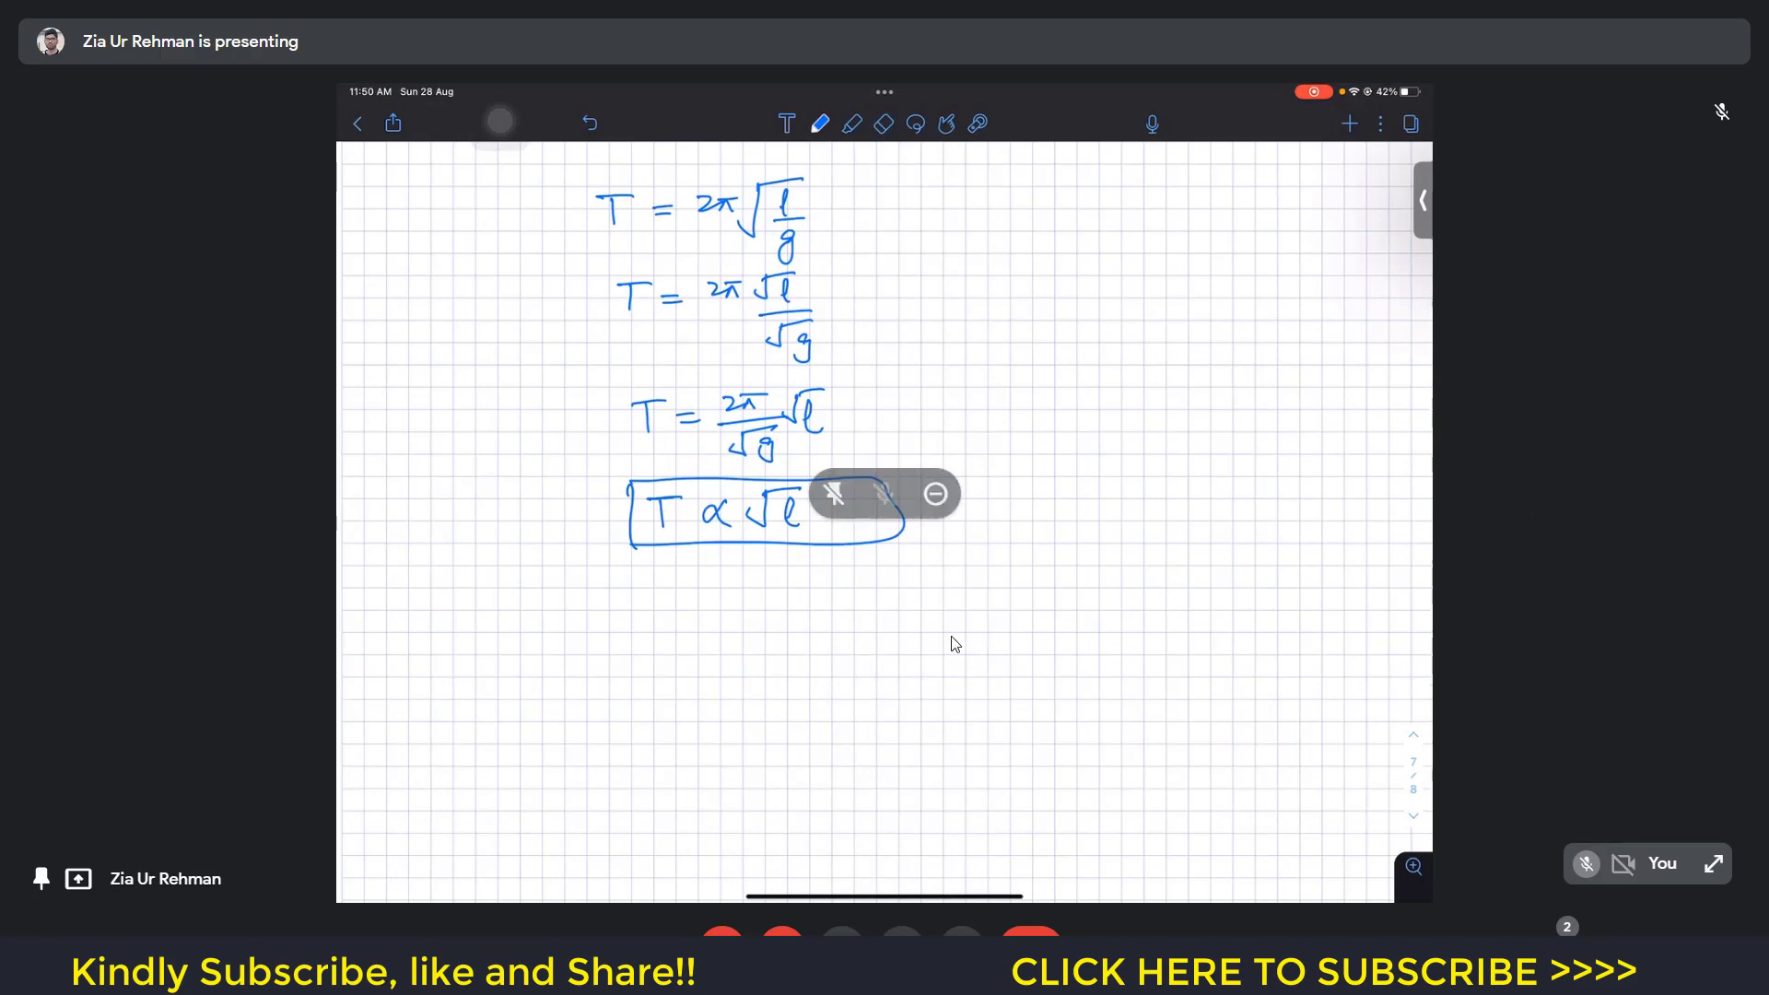
key("alt+Tab")
key("alt+Tab")
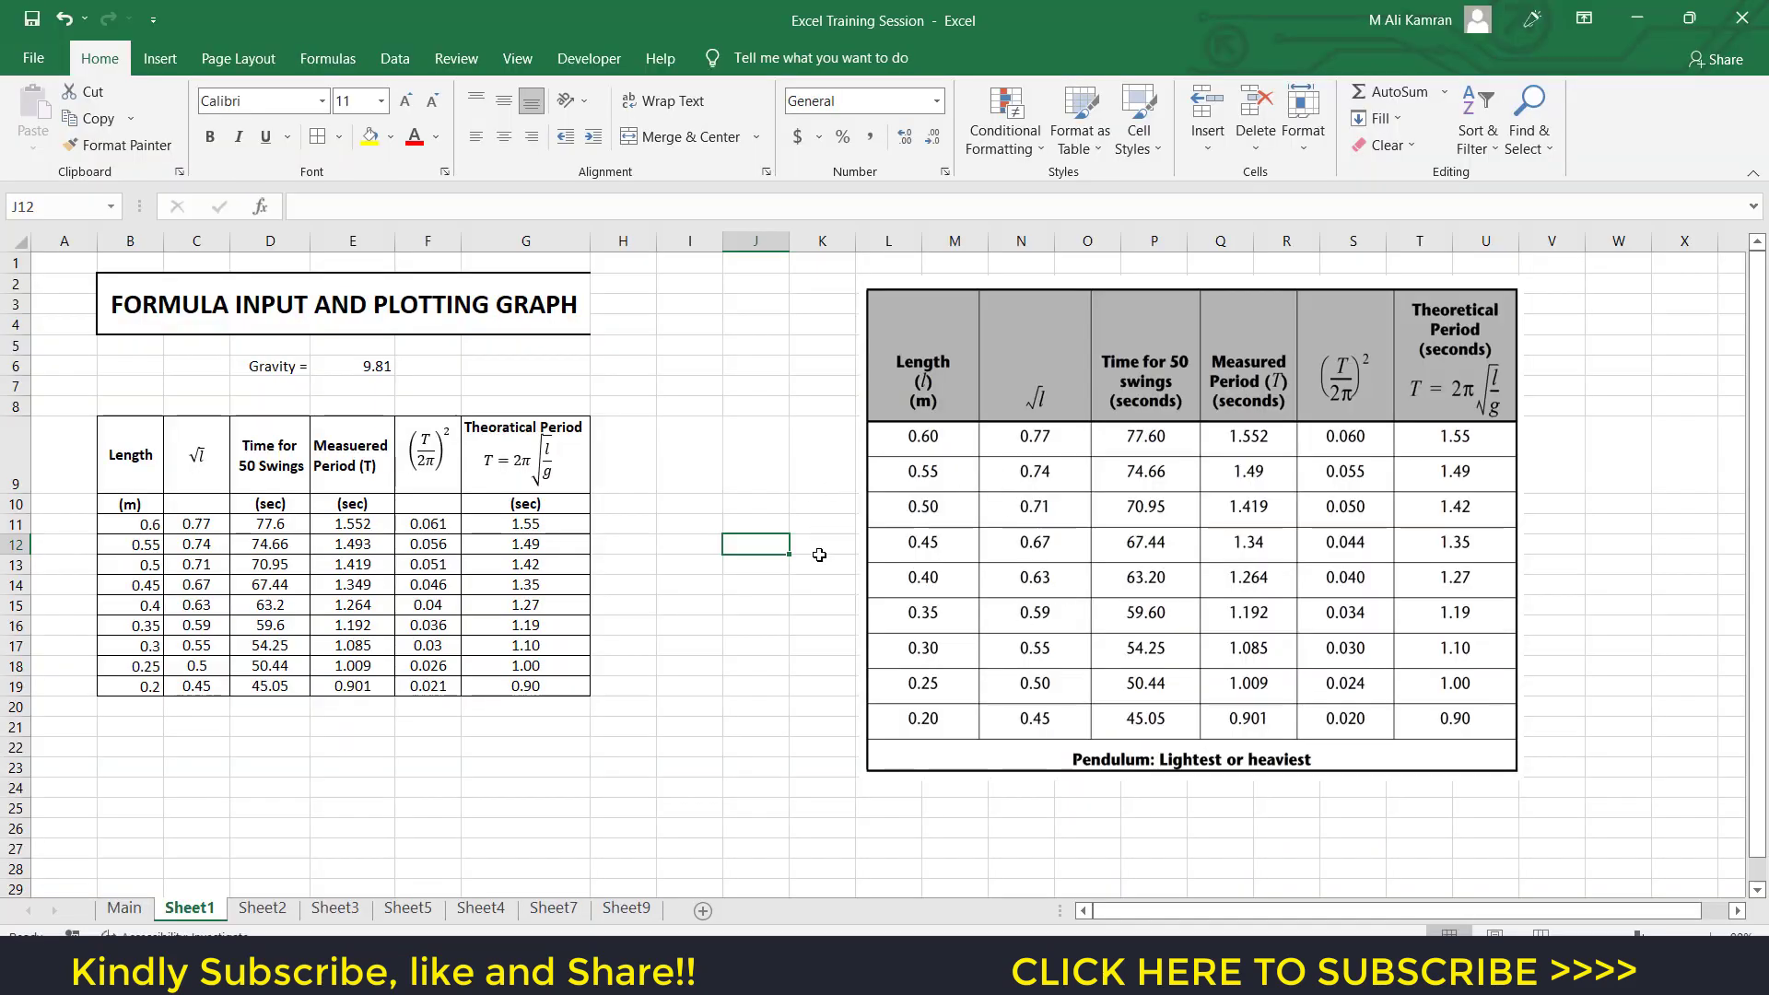
Insert a markers-only scatter chart of measured period (E11:E19) against the square root of length (C11:C19).
left_click_drag(202, 534, 212, 696)
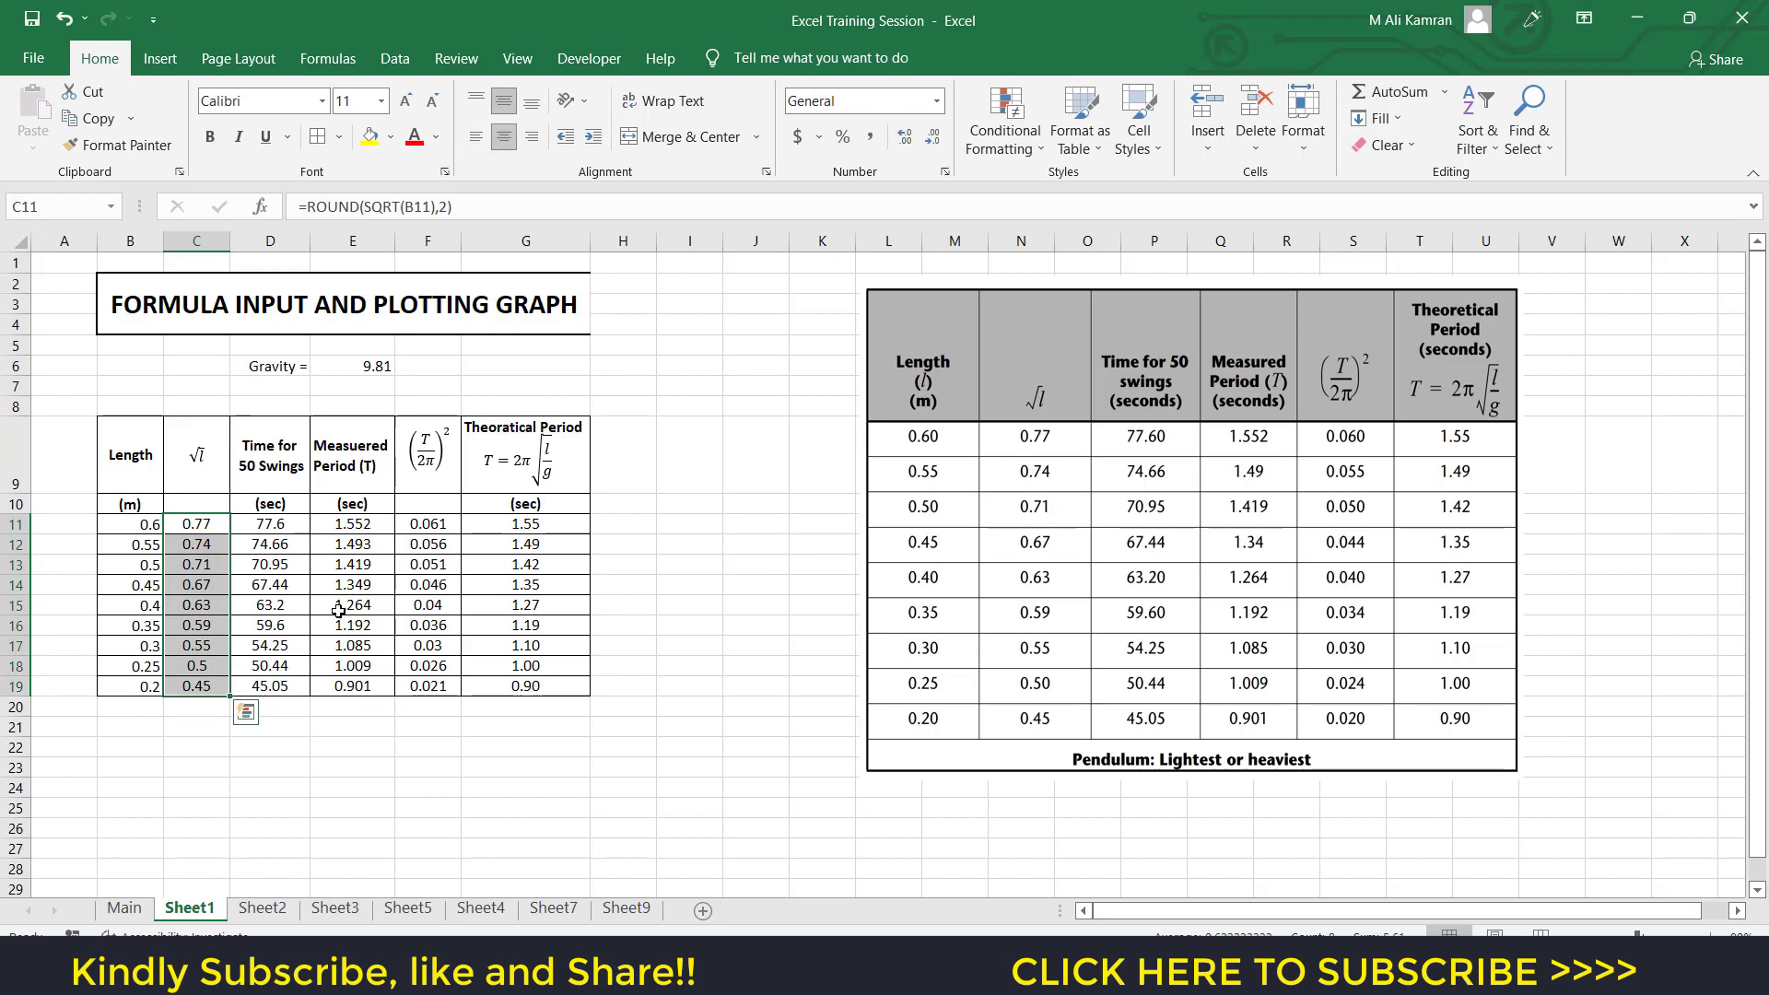
left_click(355, 528)
left_click_drag(343, 545, 351, 686)
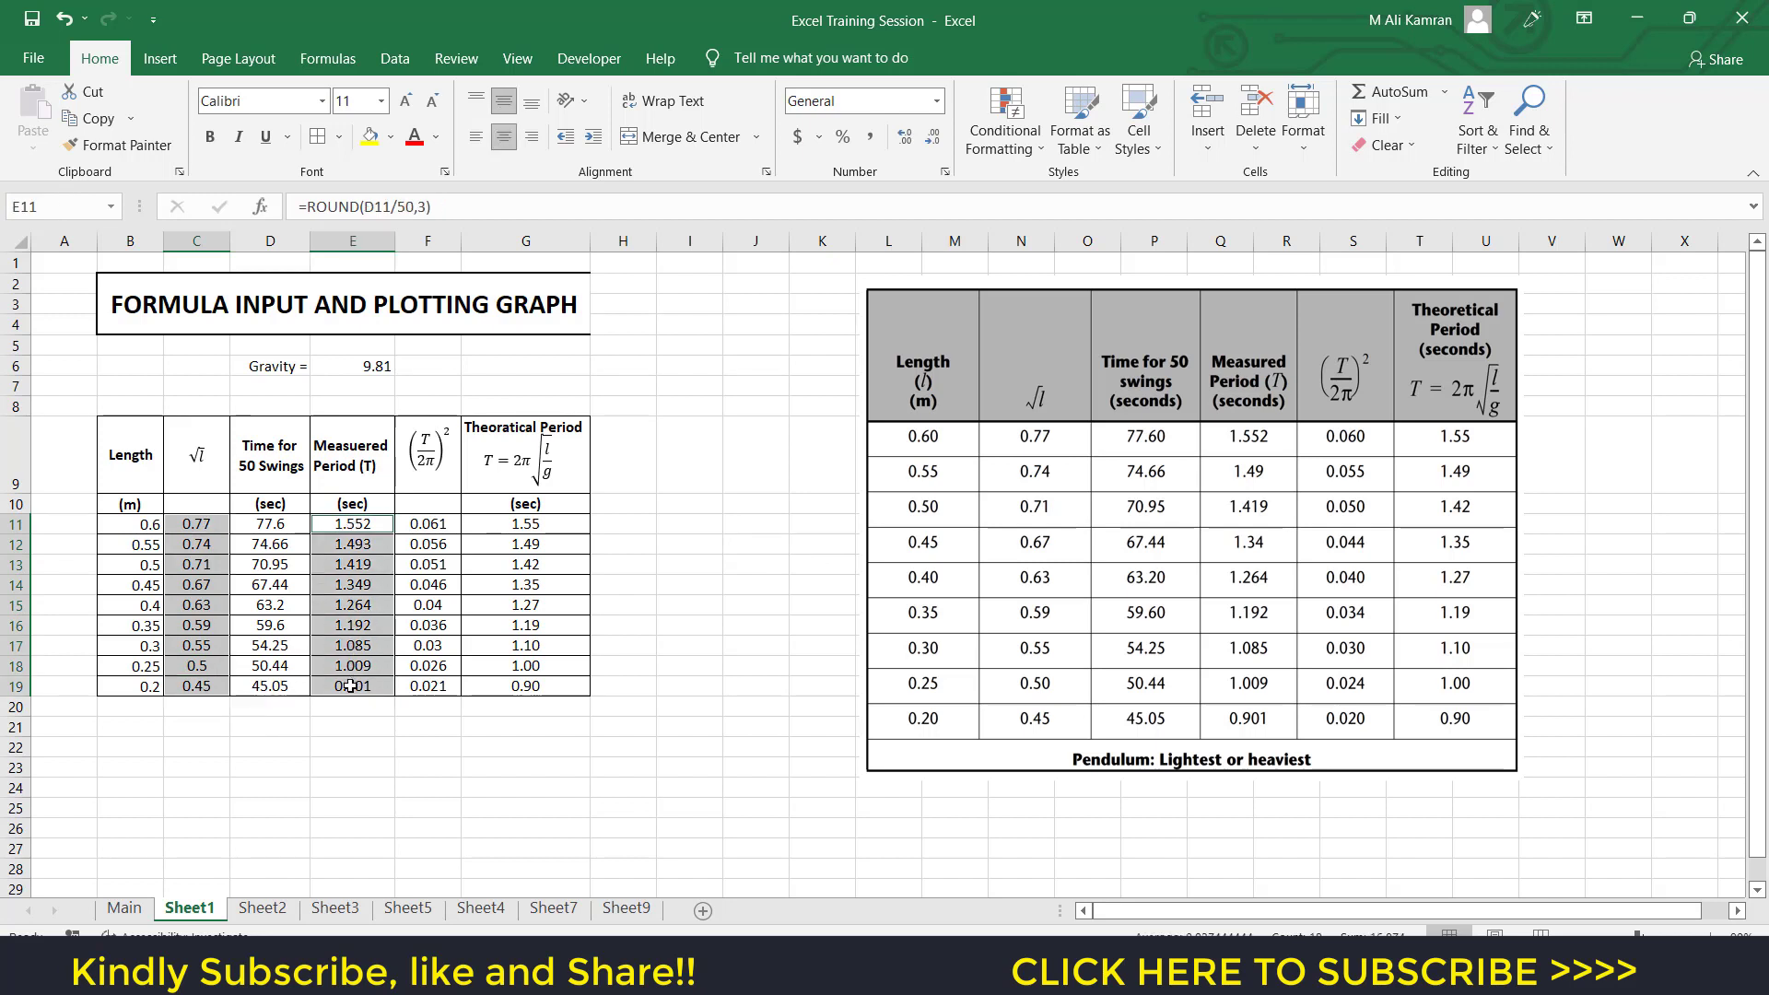
left_click(160, 58)
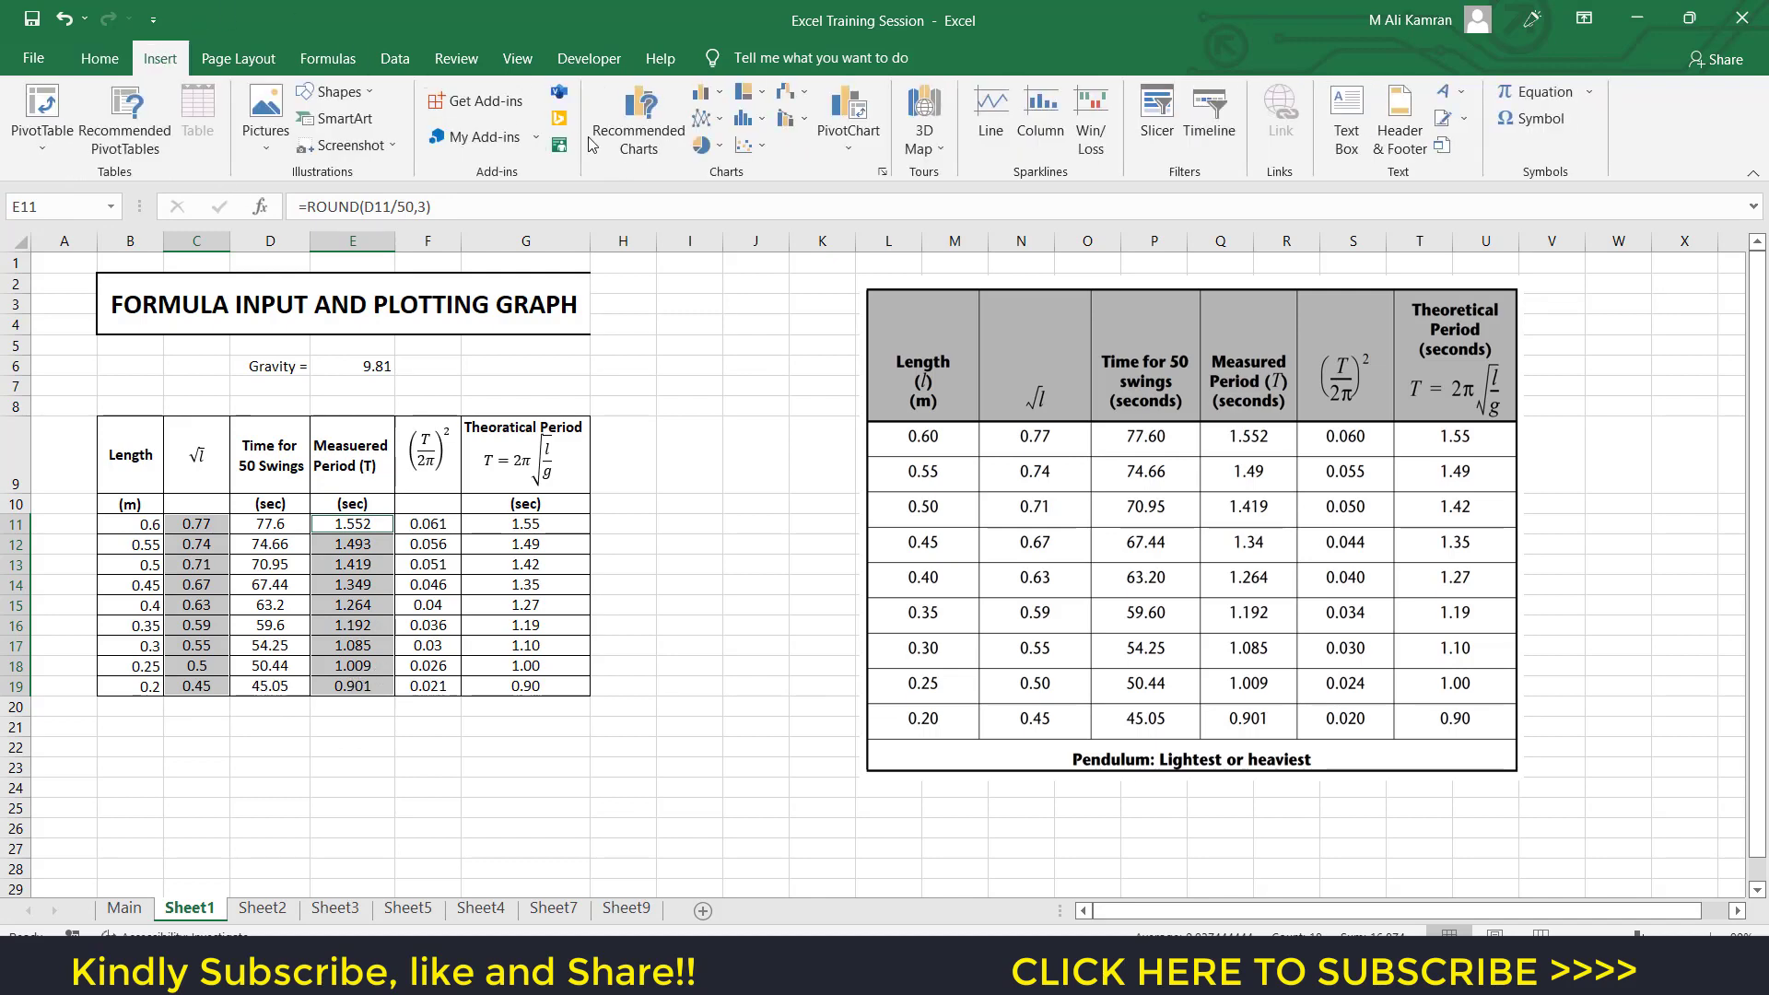
left_click(748, 147)
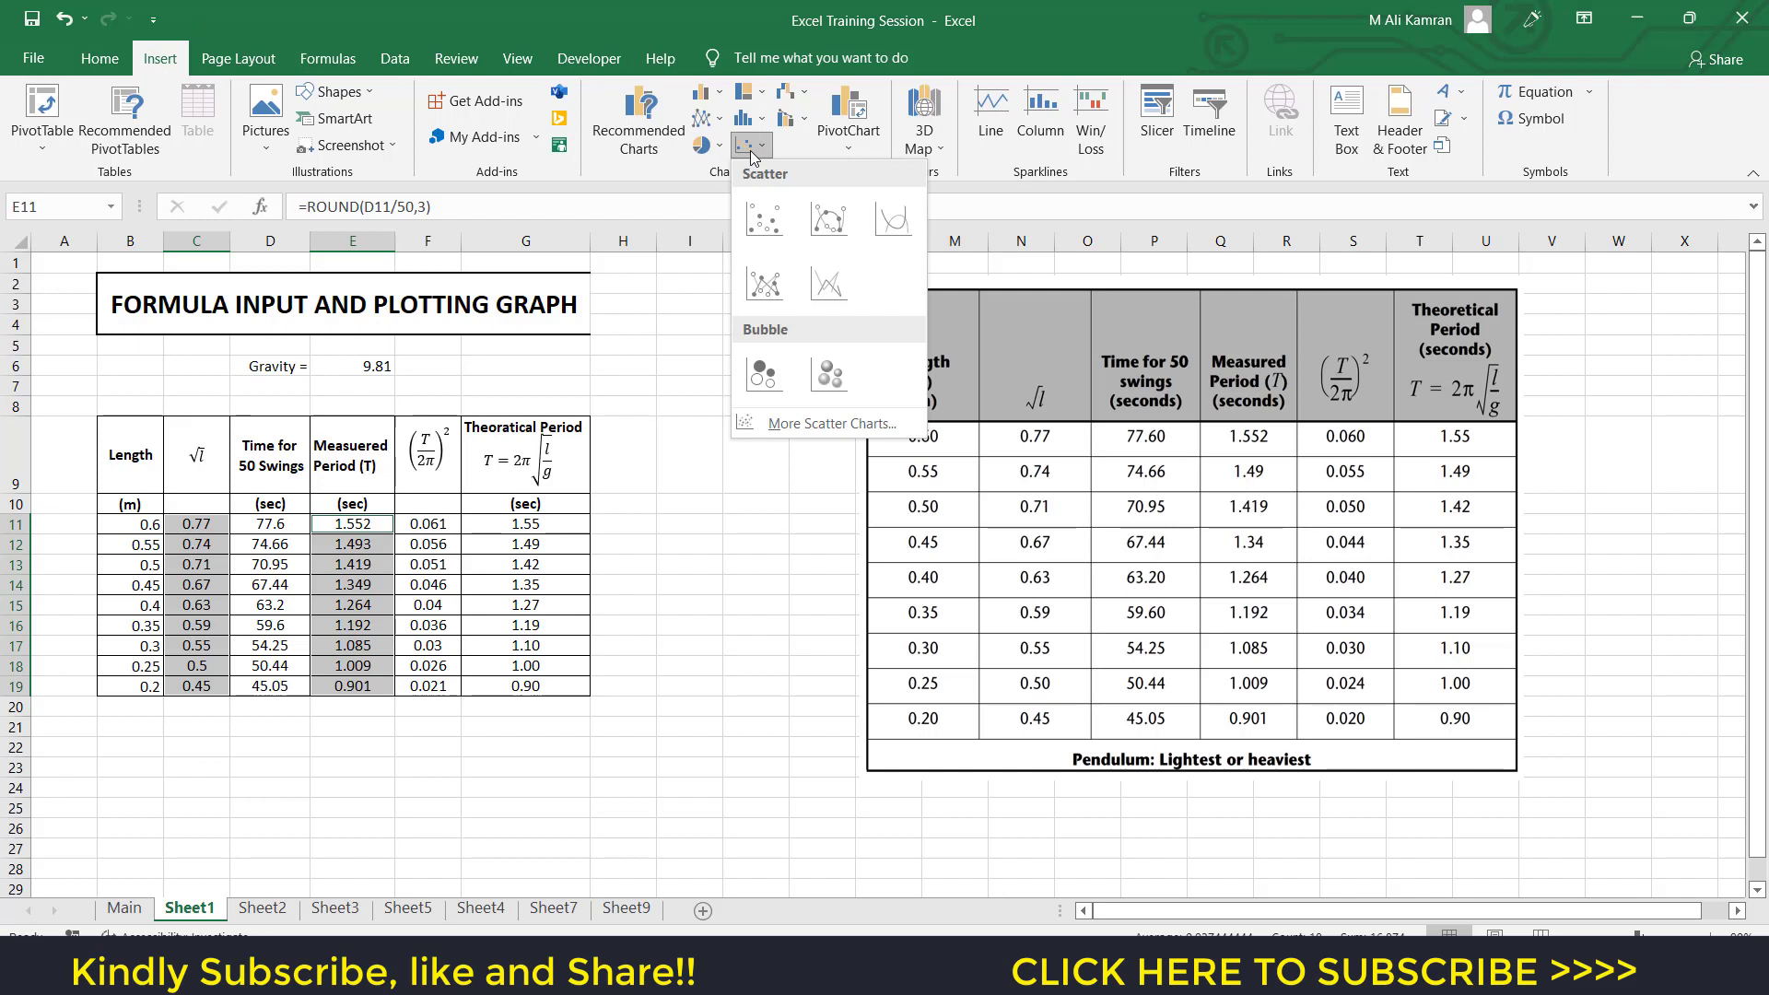
left_click(762, 226)
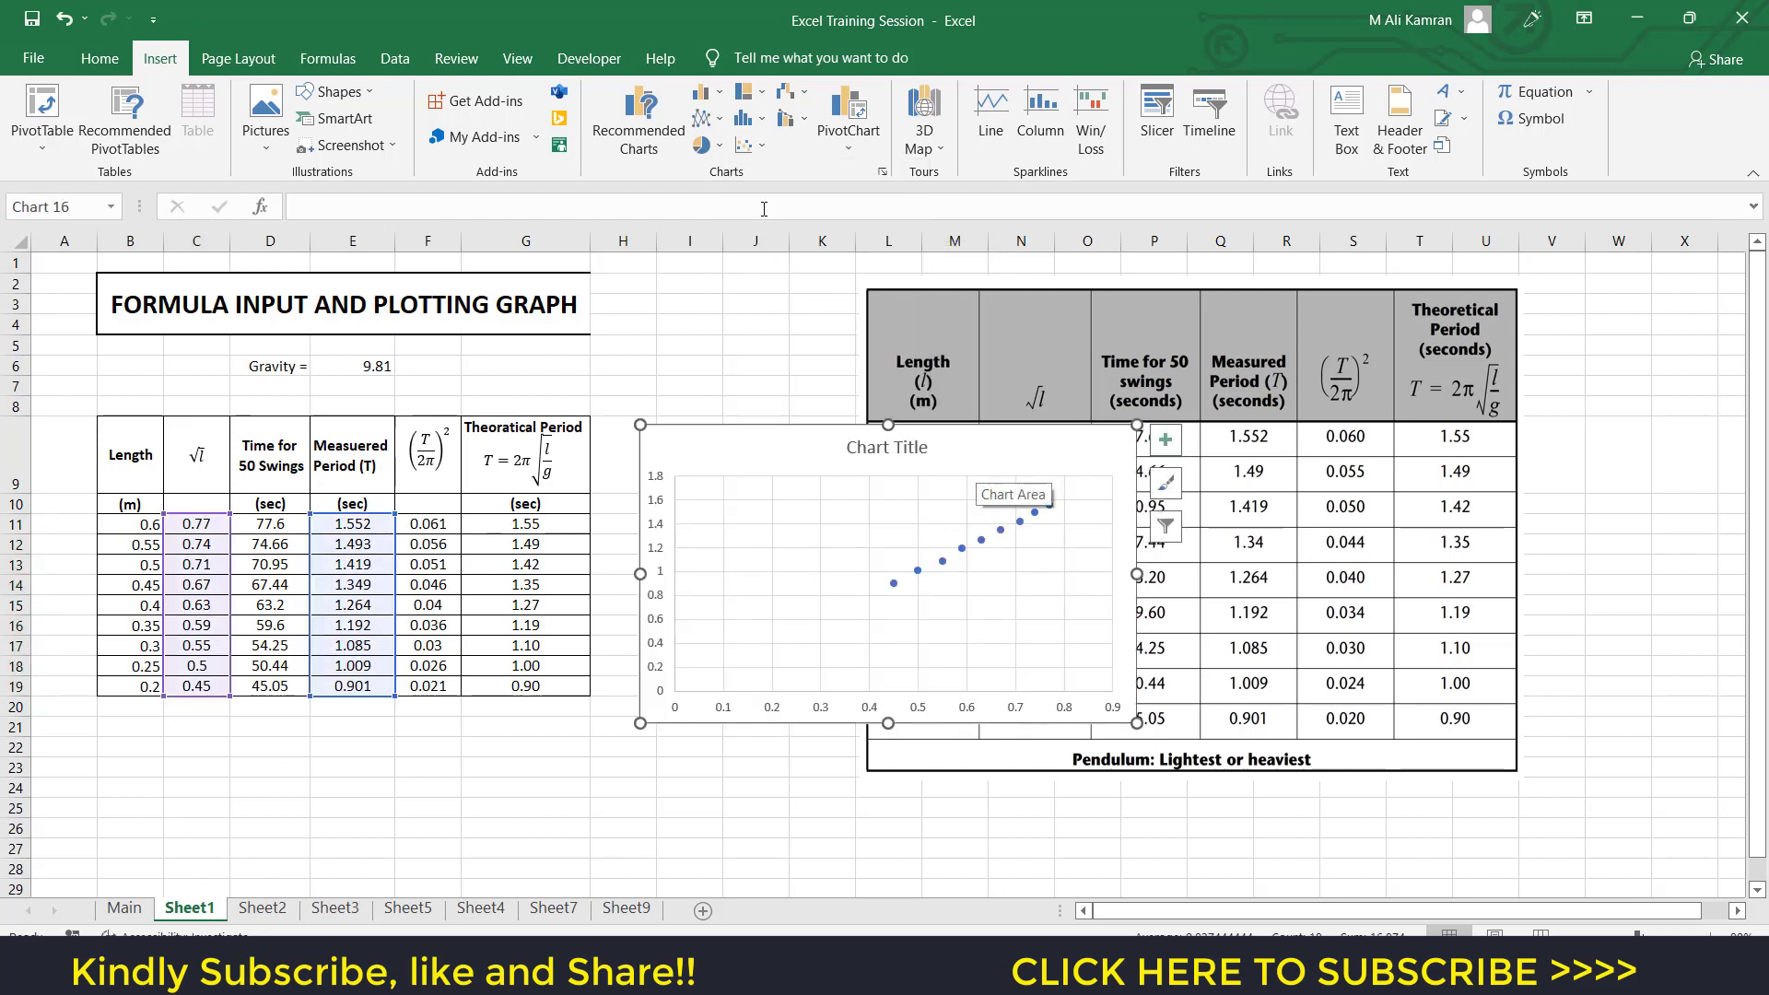
left_click(748, 146)
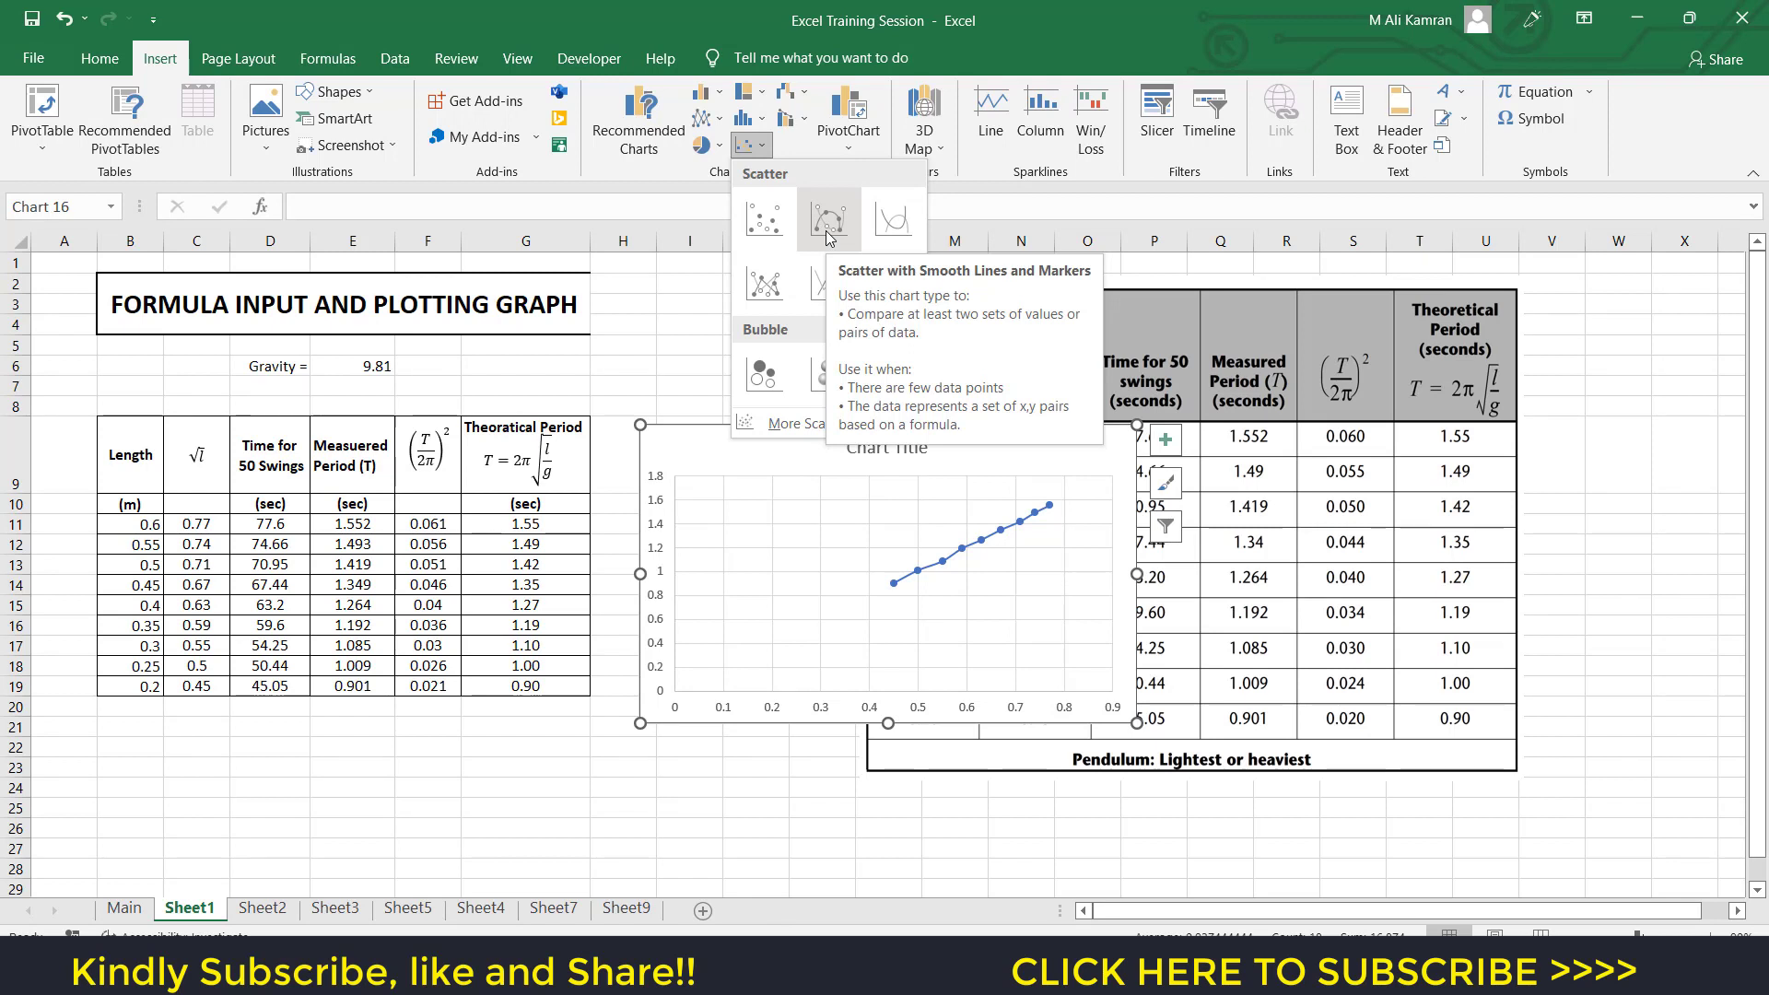
left_click(762, 221)
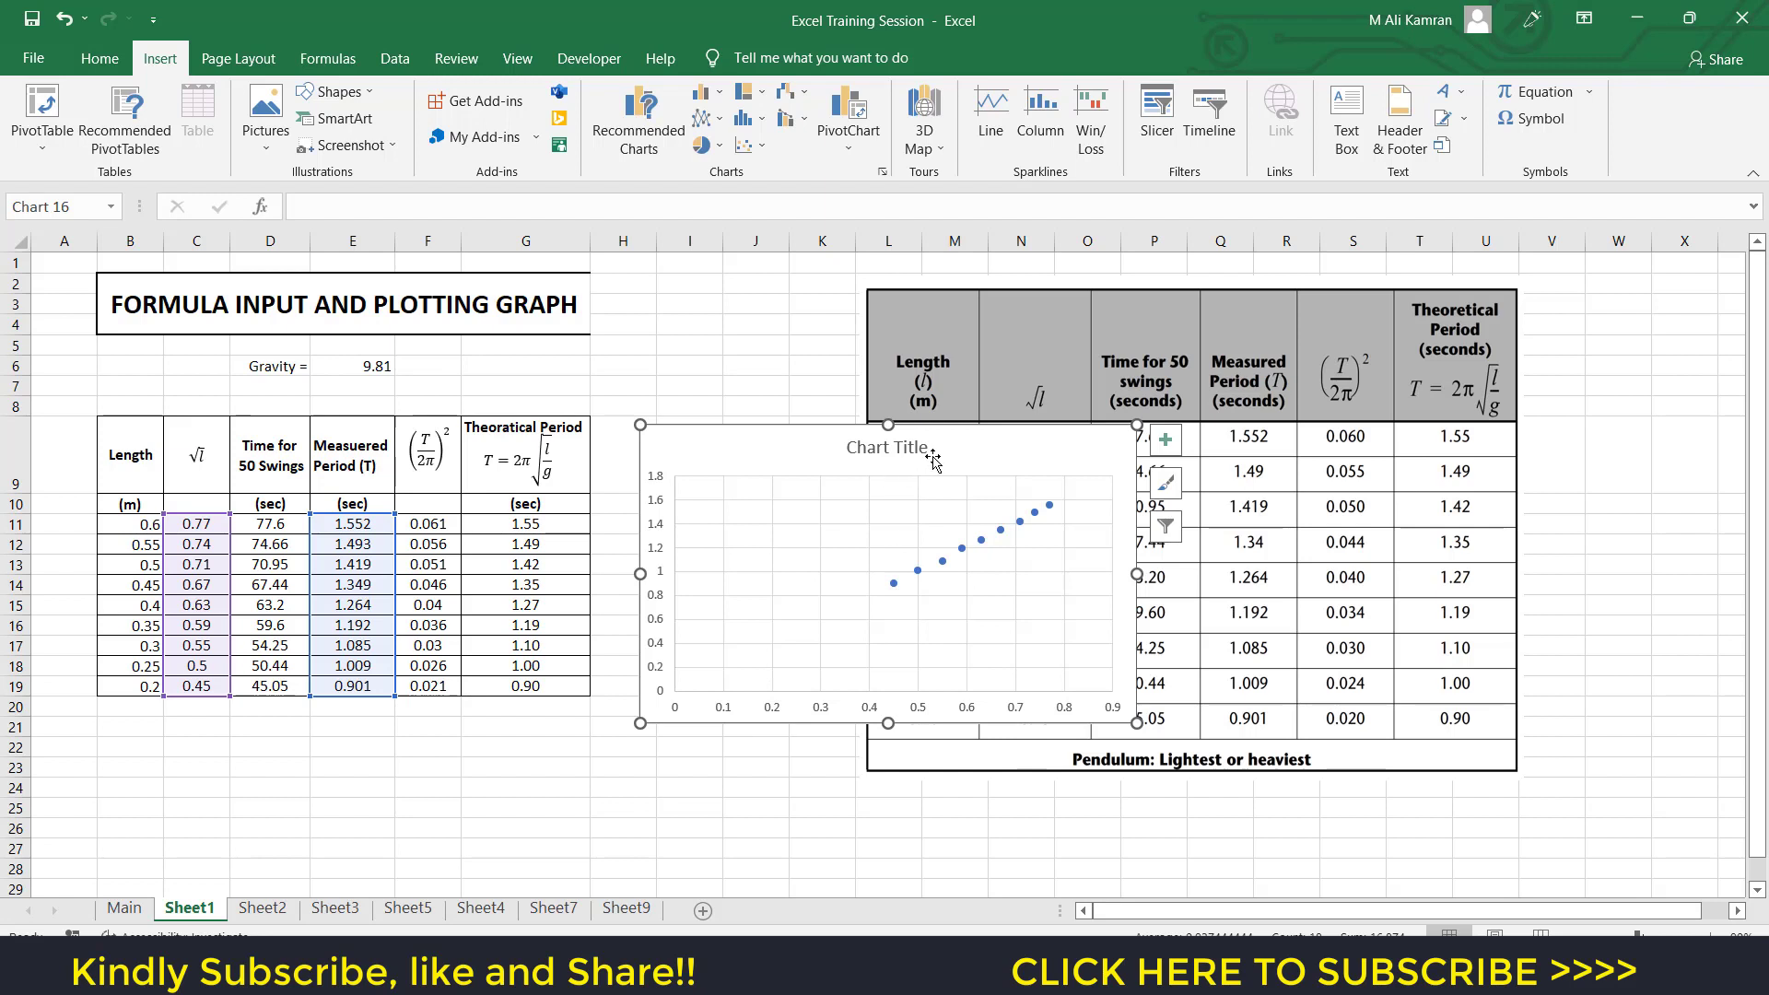
Shift the scatter chart slightly toward the pendulum table and replace its title text with "Period vs".
left_click_drag(988, 460, 960, 466)
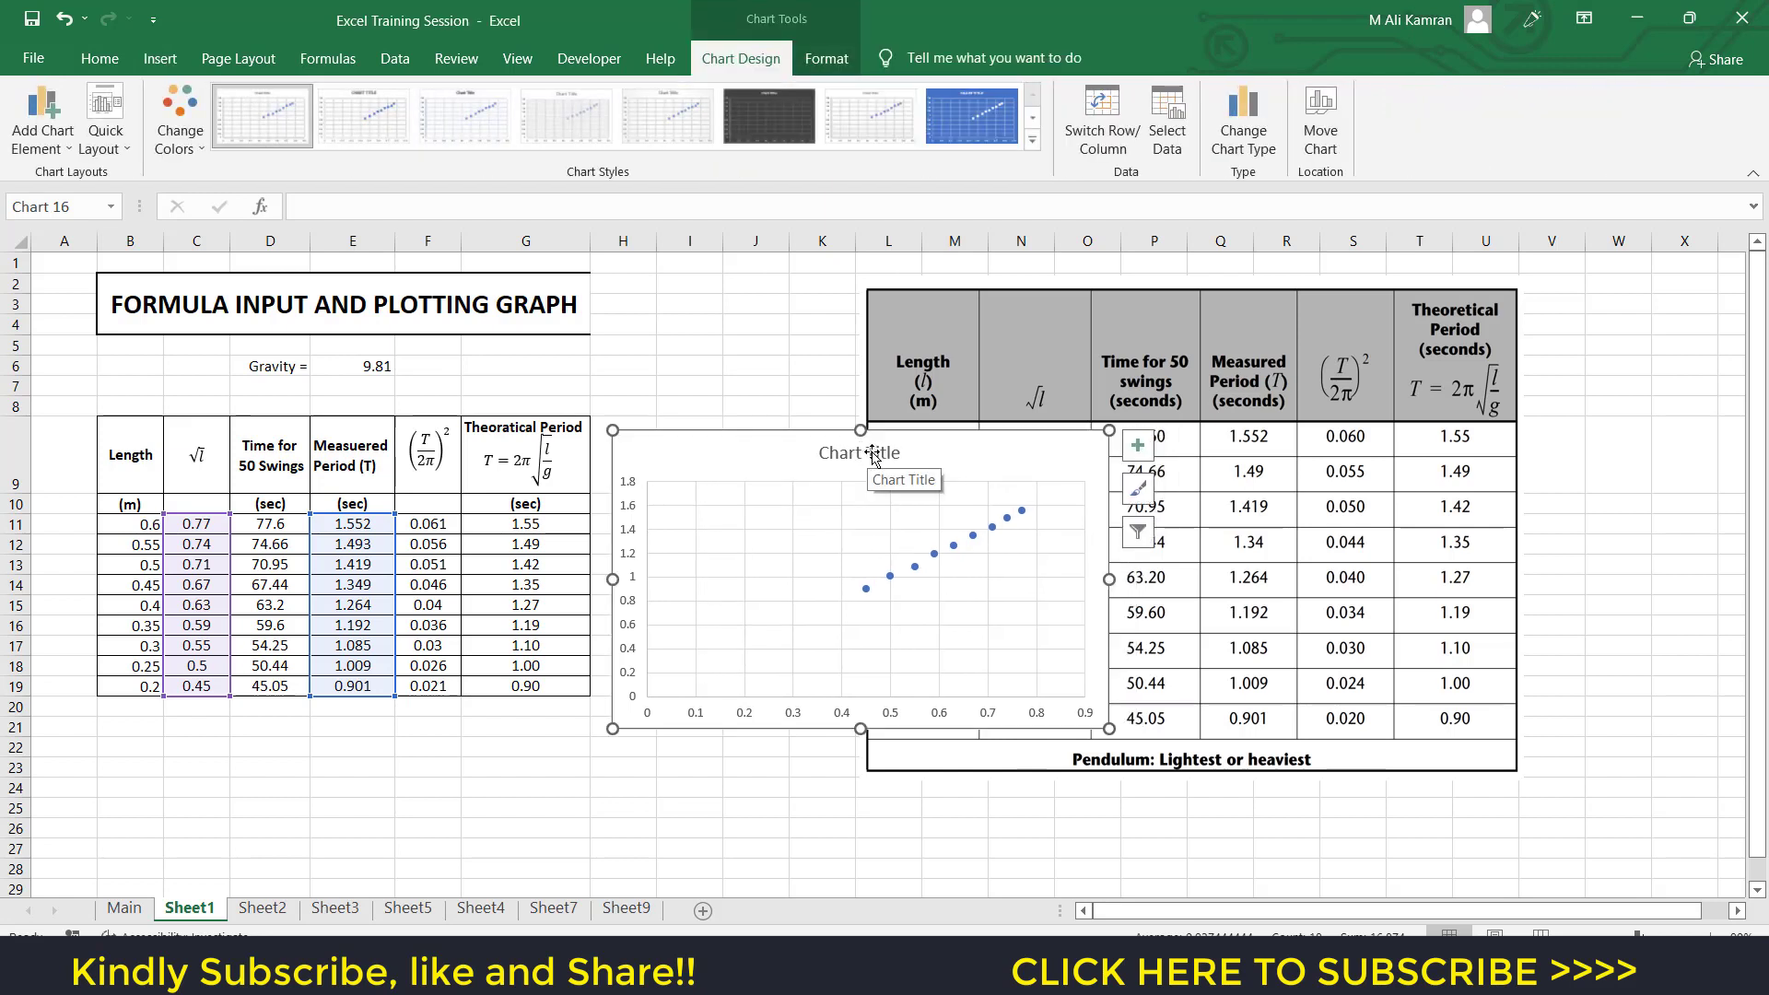
left_click(873, 455)
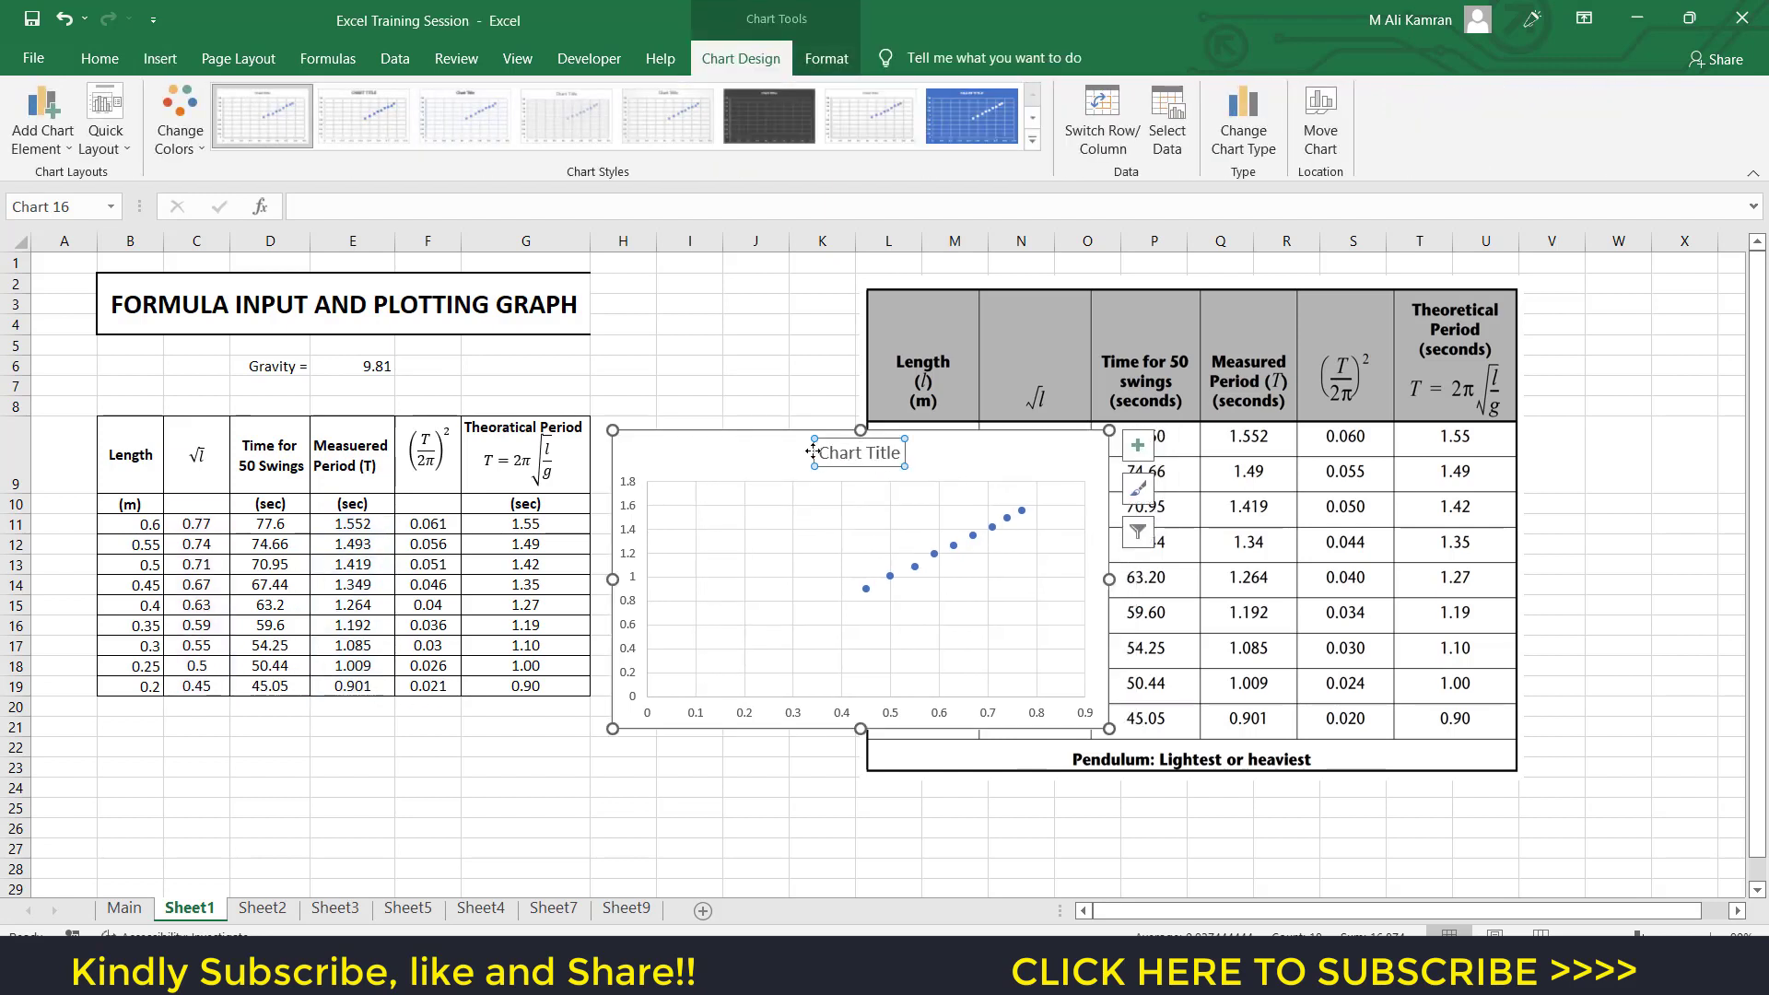
left_click_drag(817, 453, 893, 446)
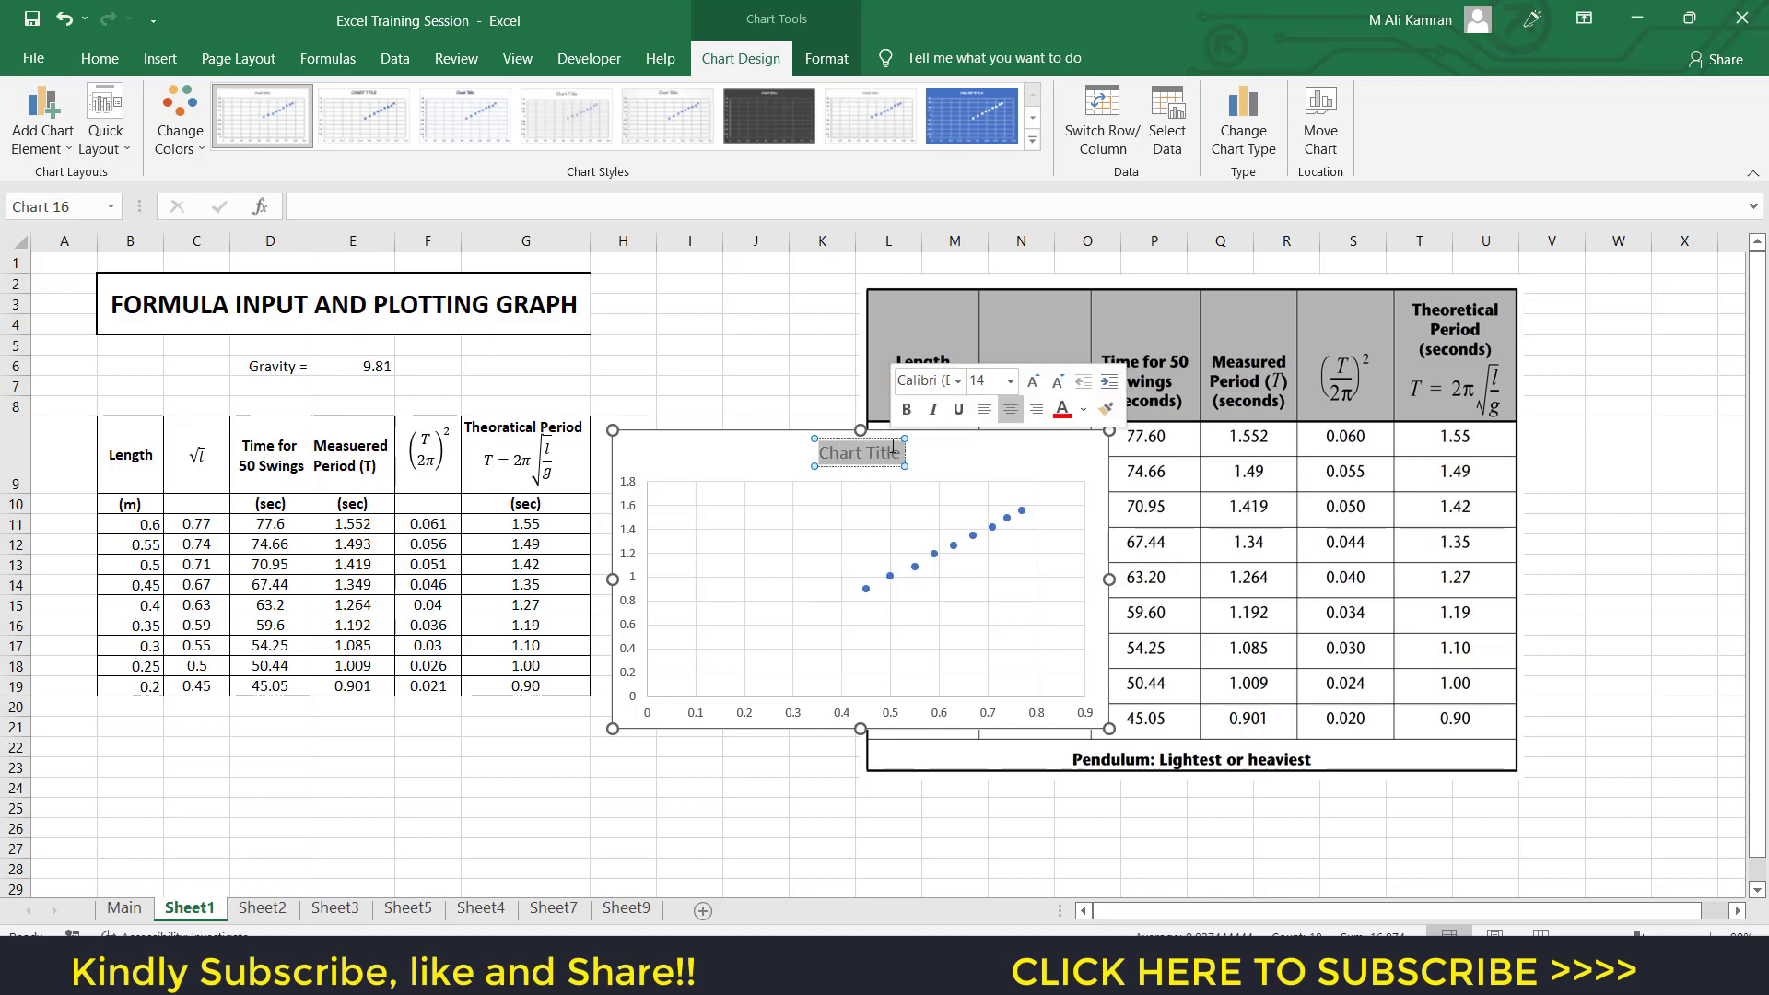
type("Period")
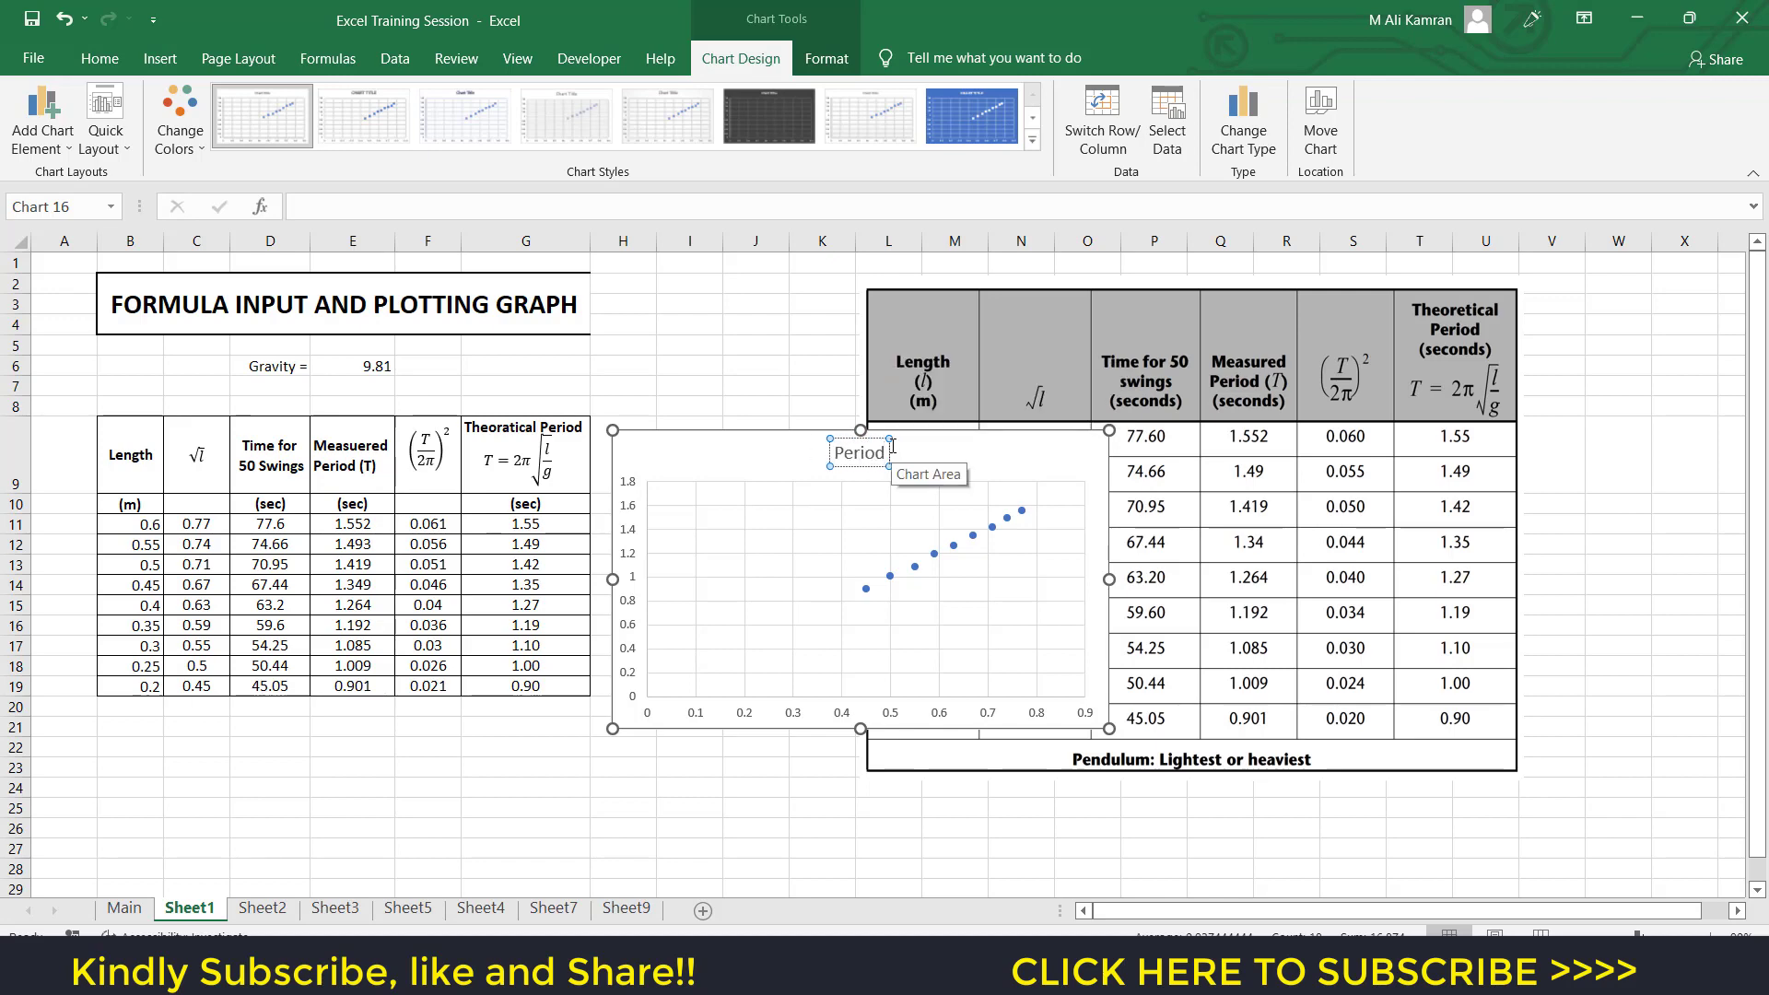
type(" vs")
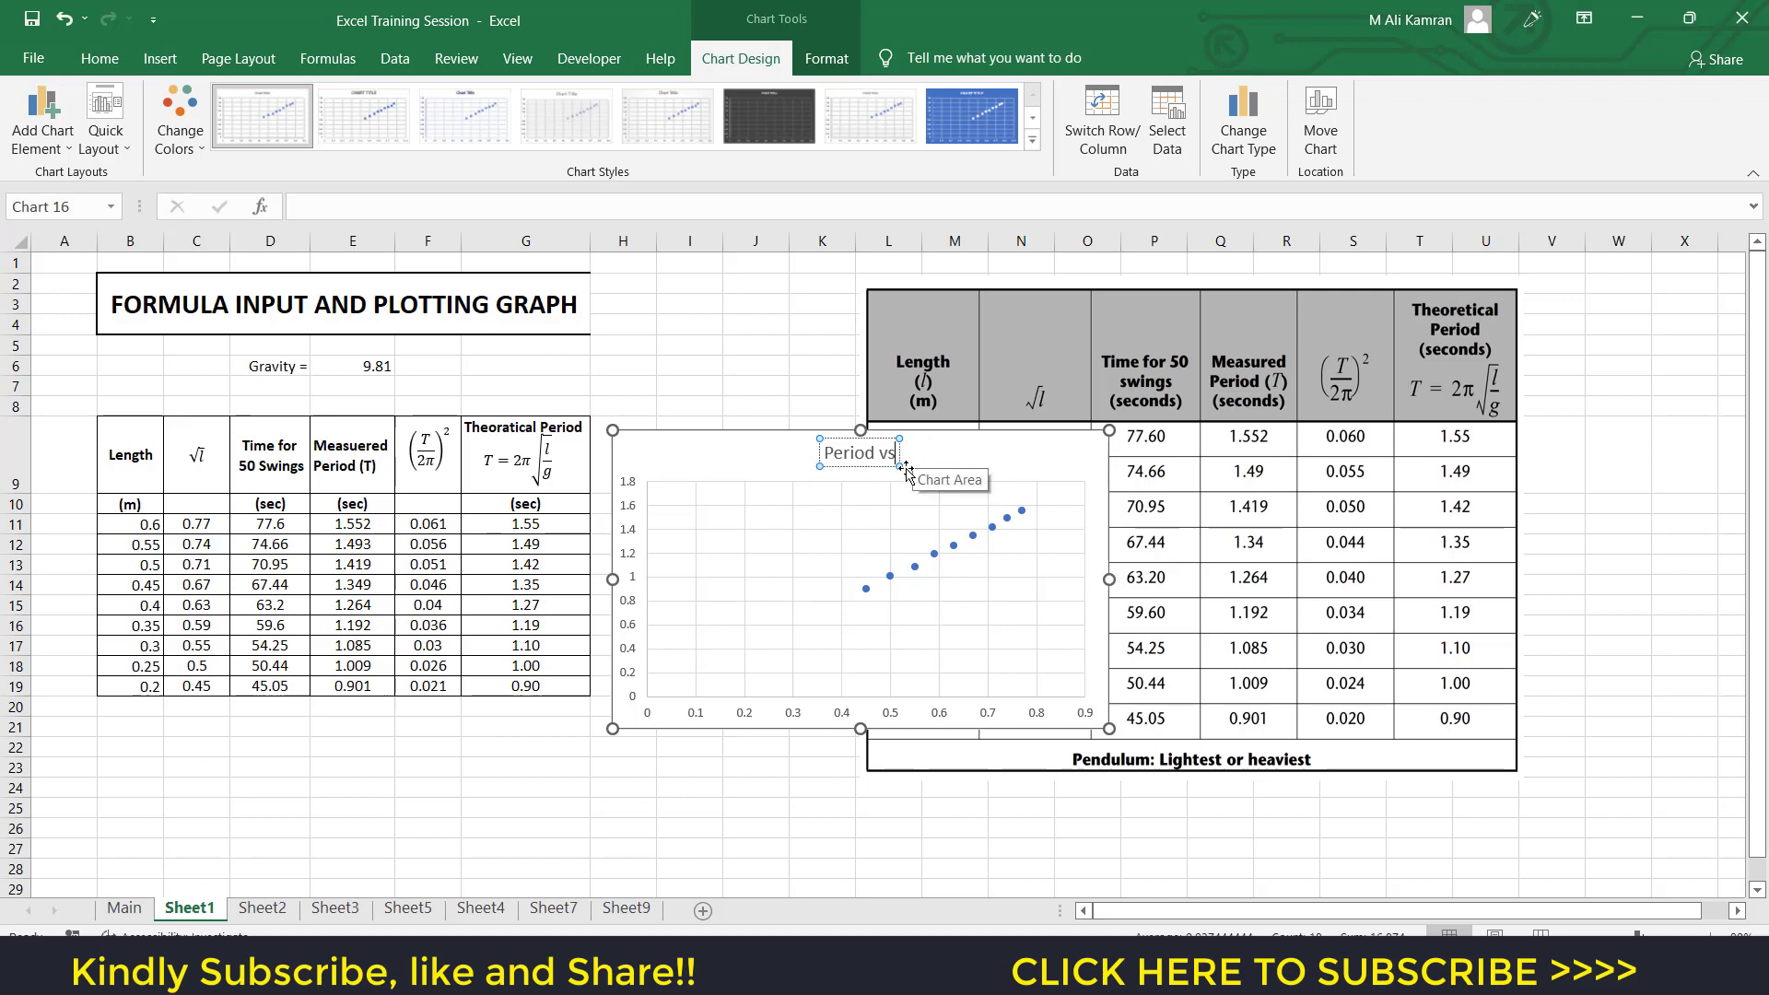
Copy the √l equation box from the header in C9 into the chart and place it right after the title text "Period vs".
left_click(201, 452)
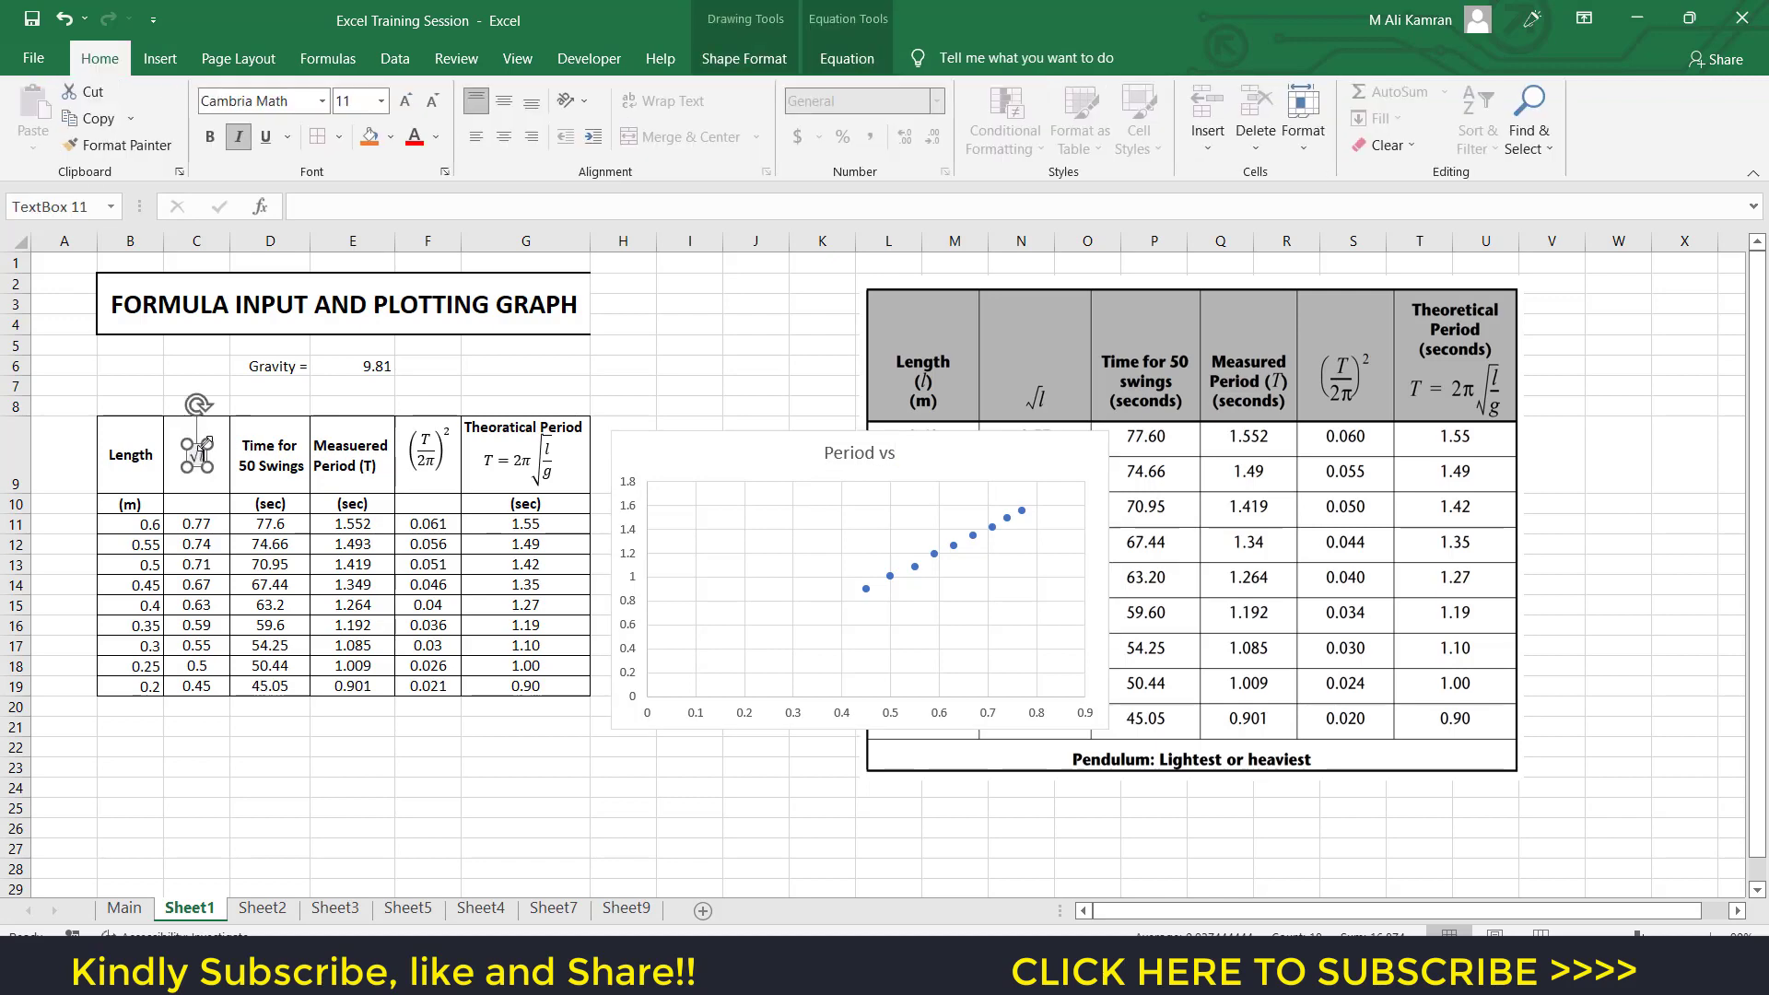
left_click(197, 446)
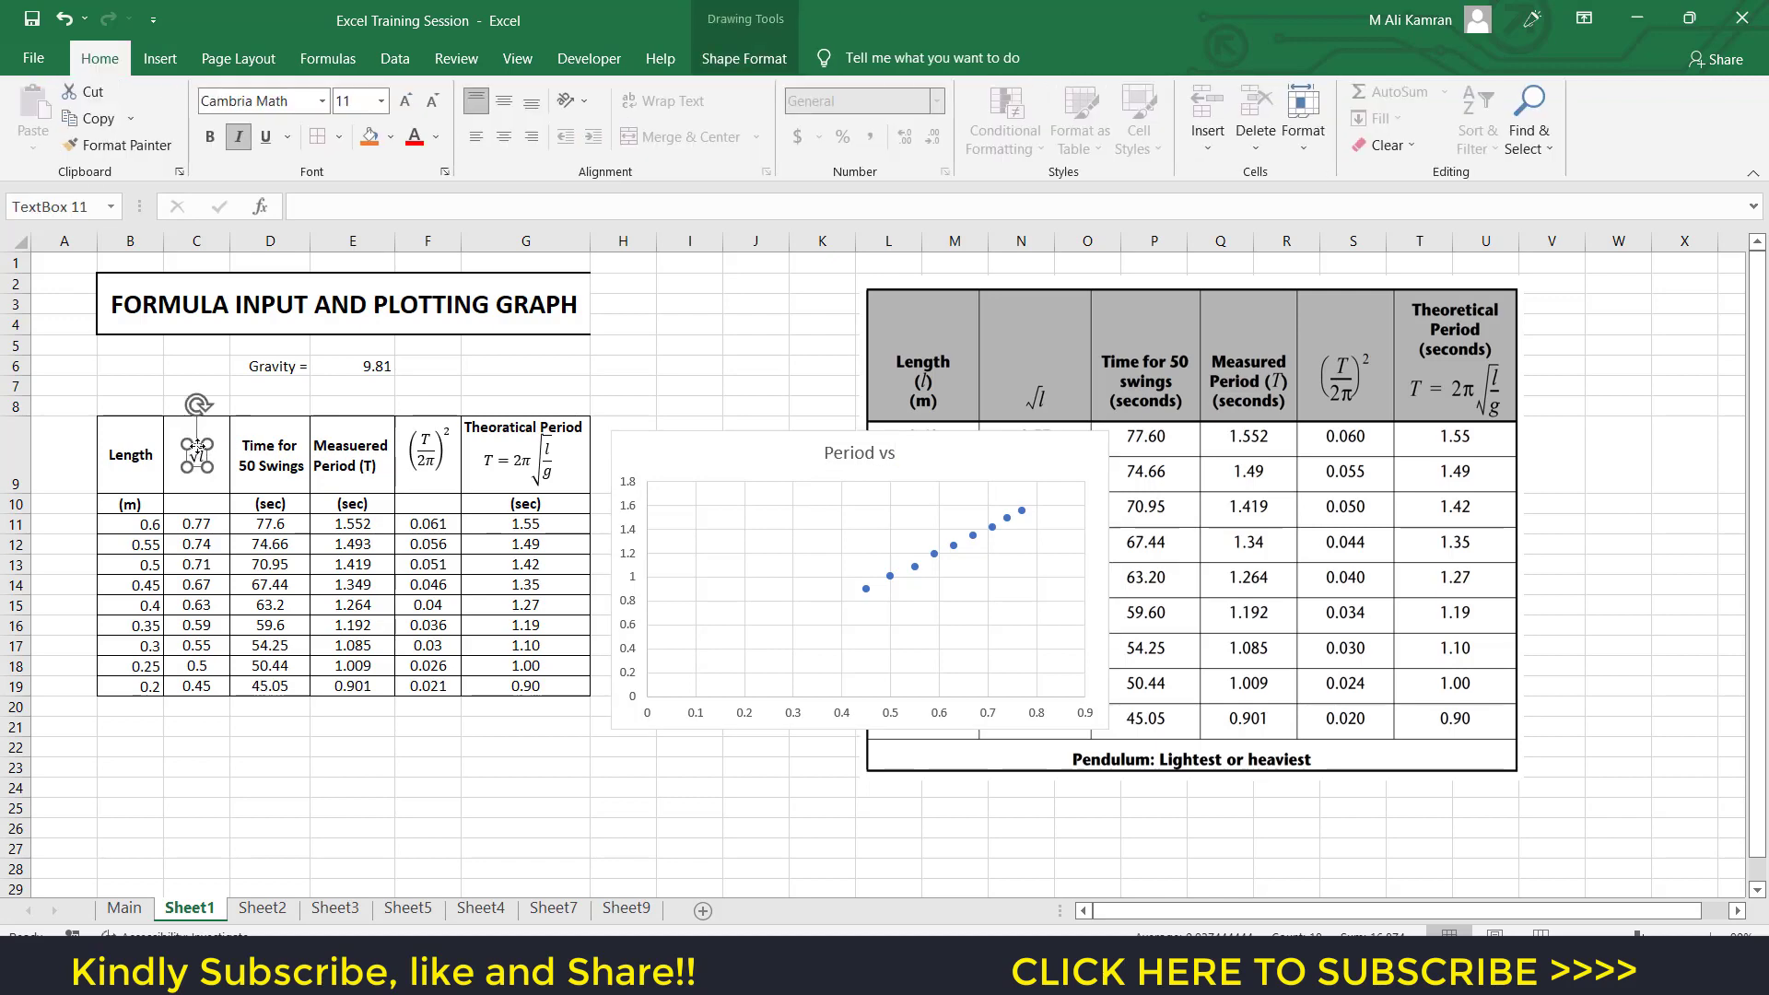
left_click(952, 470)
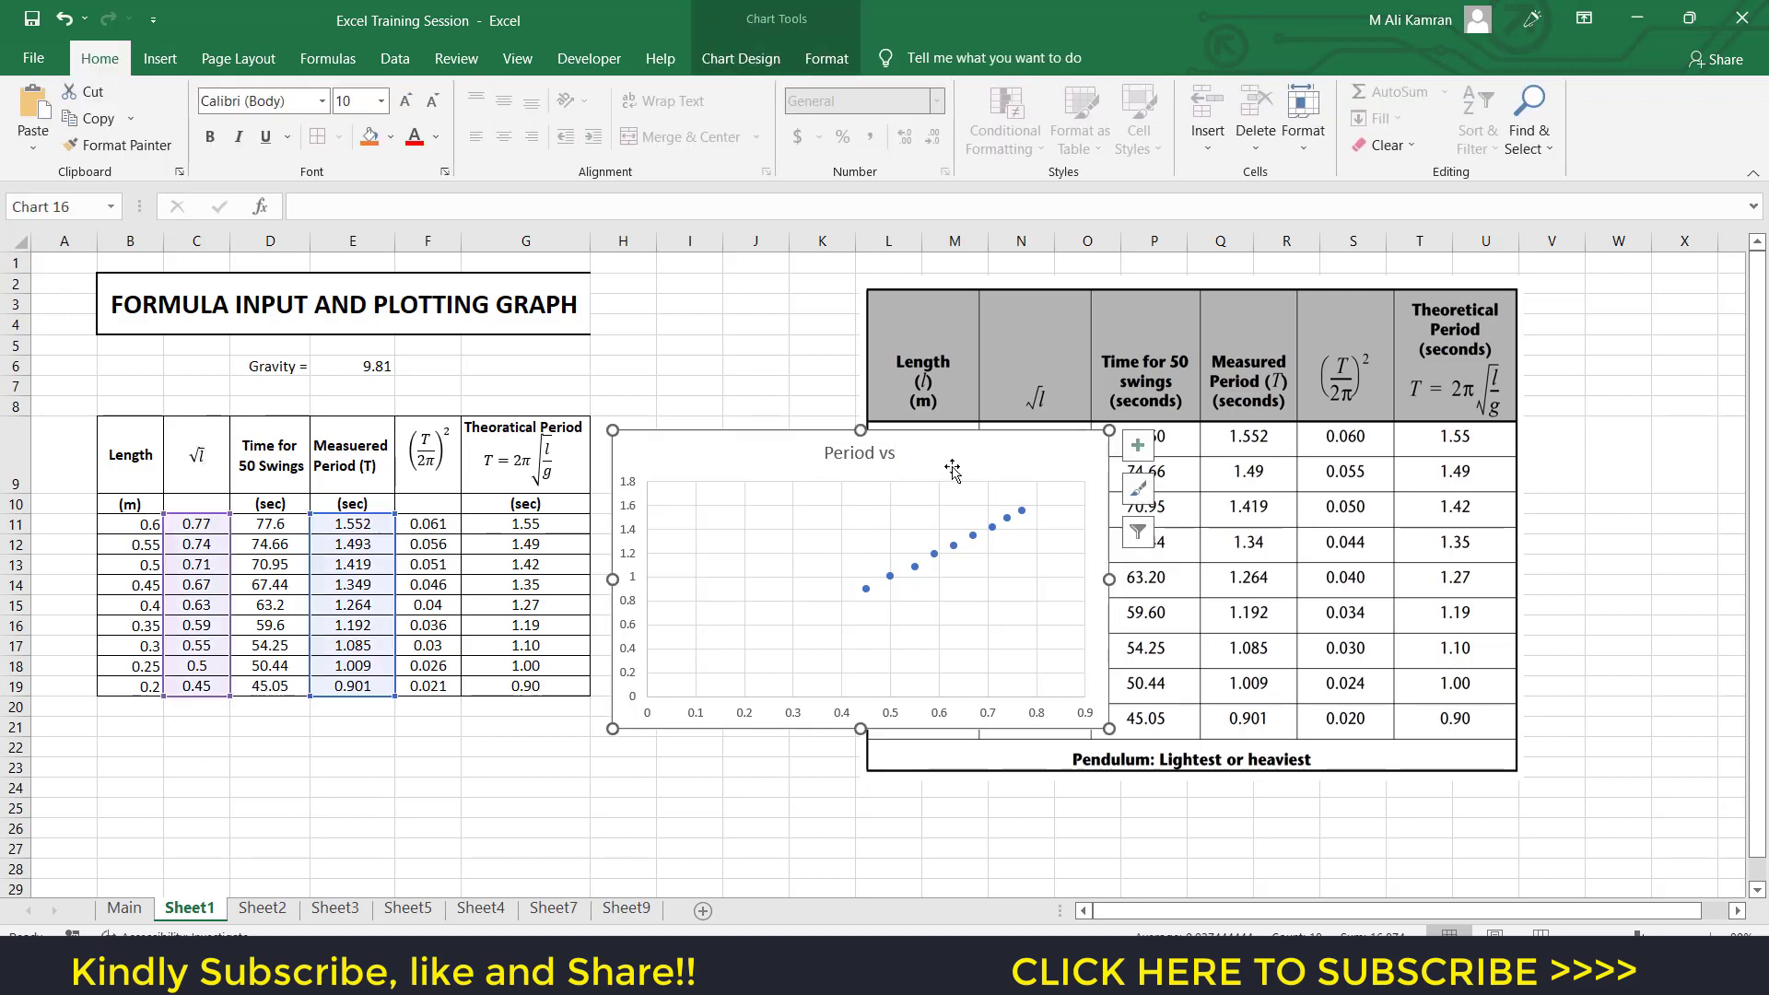
key("ctrl+v")
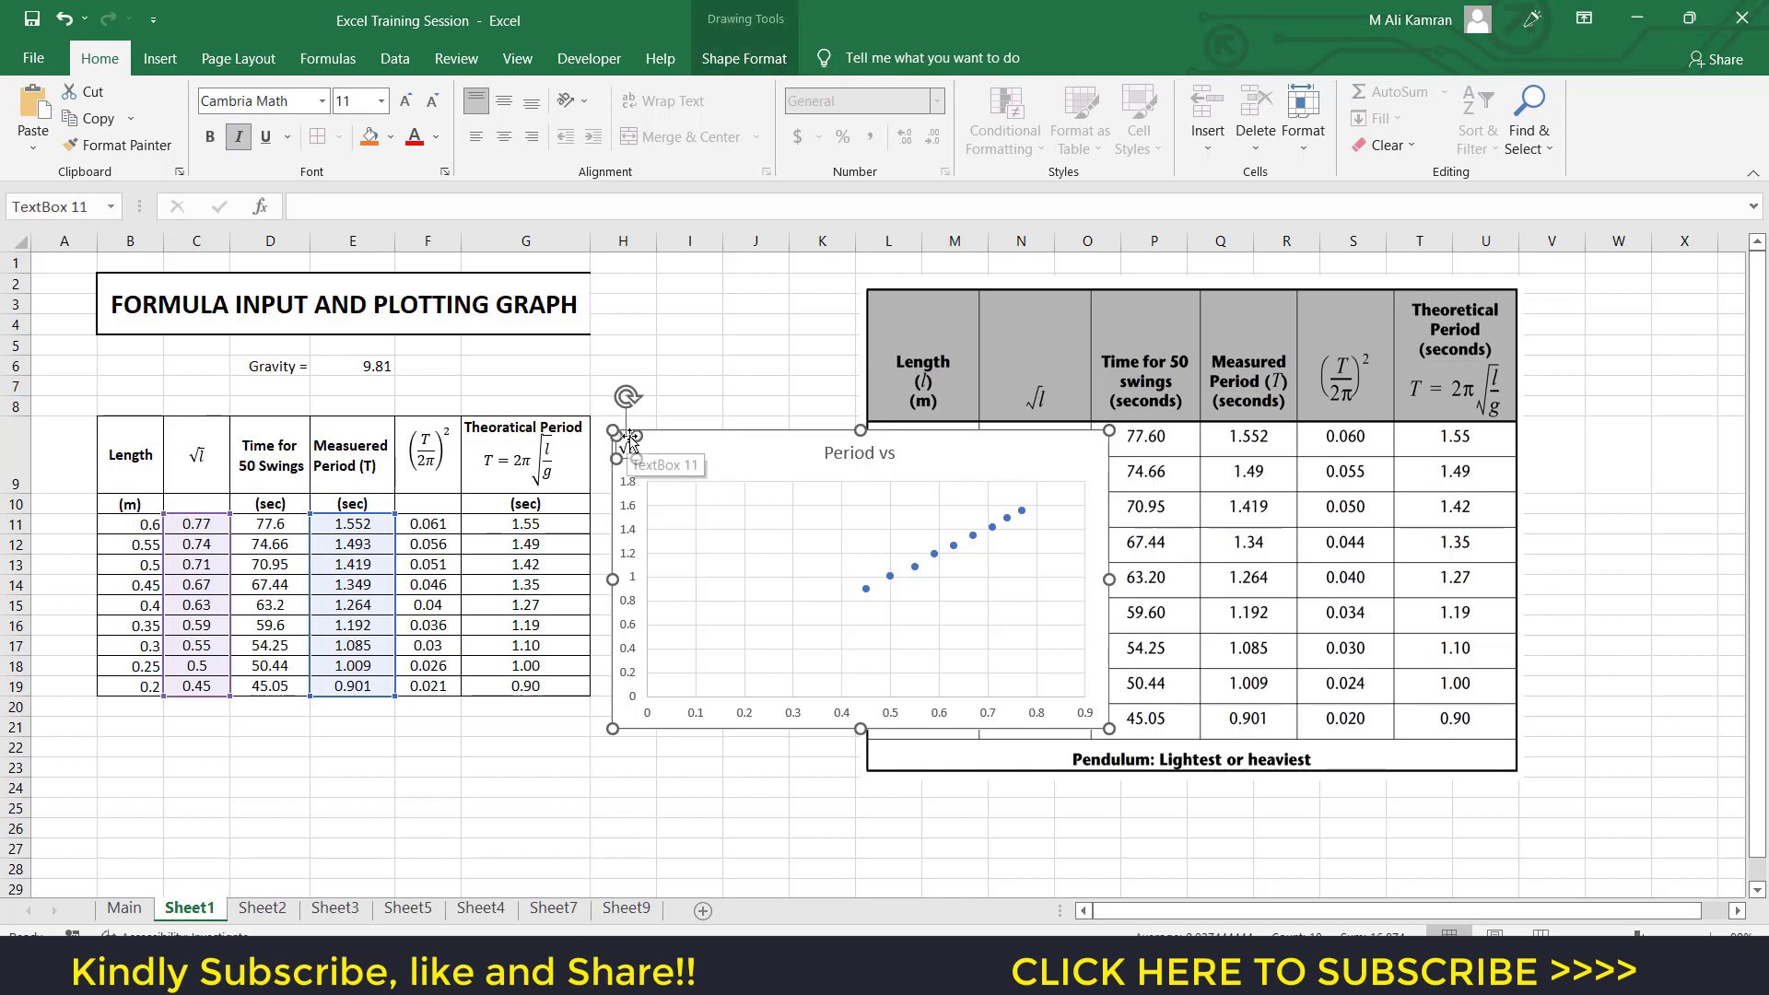
left_click_drag(629, 441, 911, 450)
left_click(982, 462)
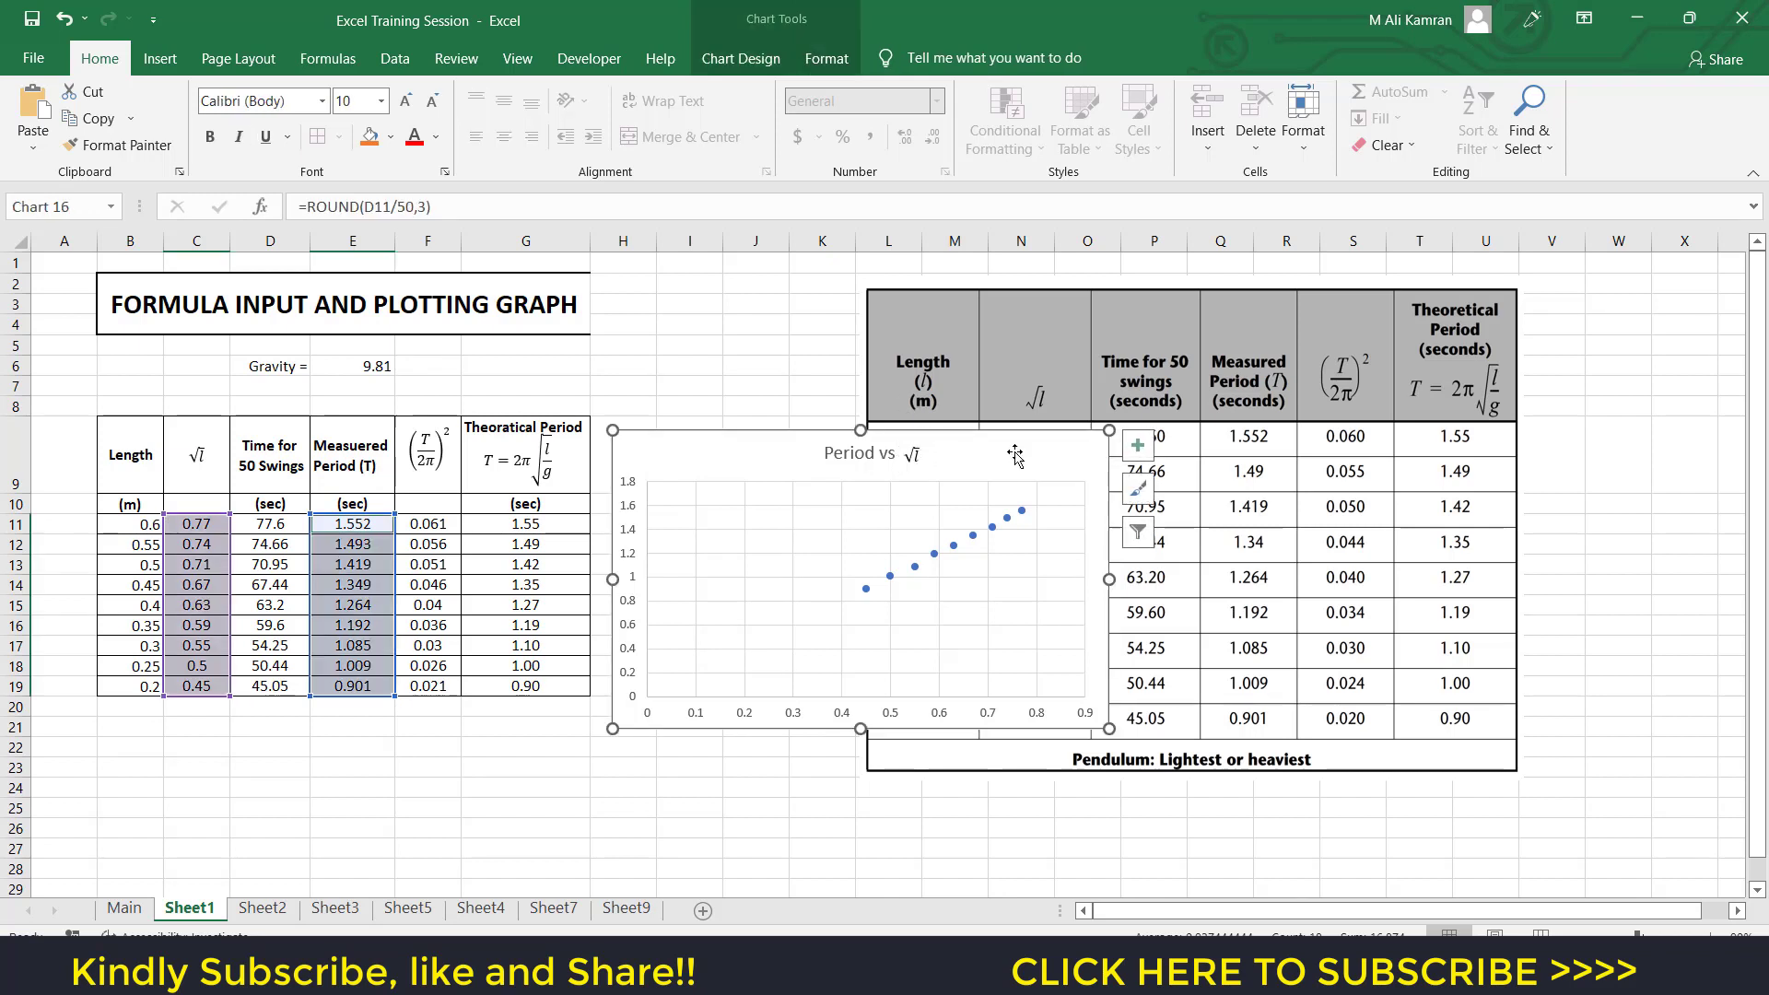
Make the chart title text "Period vs" and the √l symbol beside it bold.
left_click(824, 455)
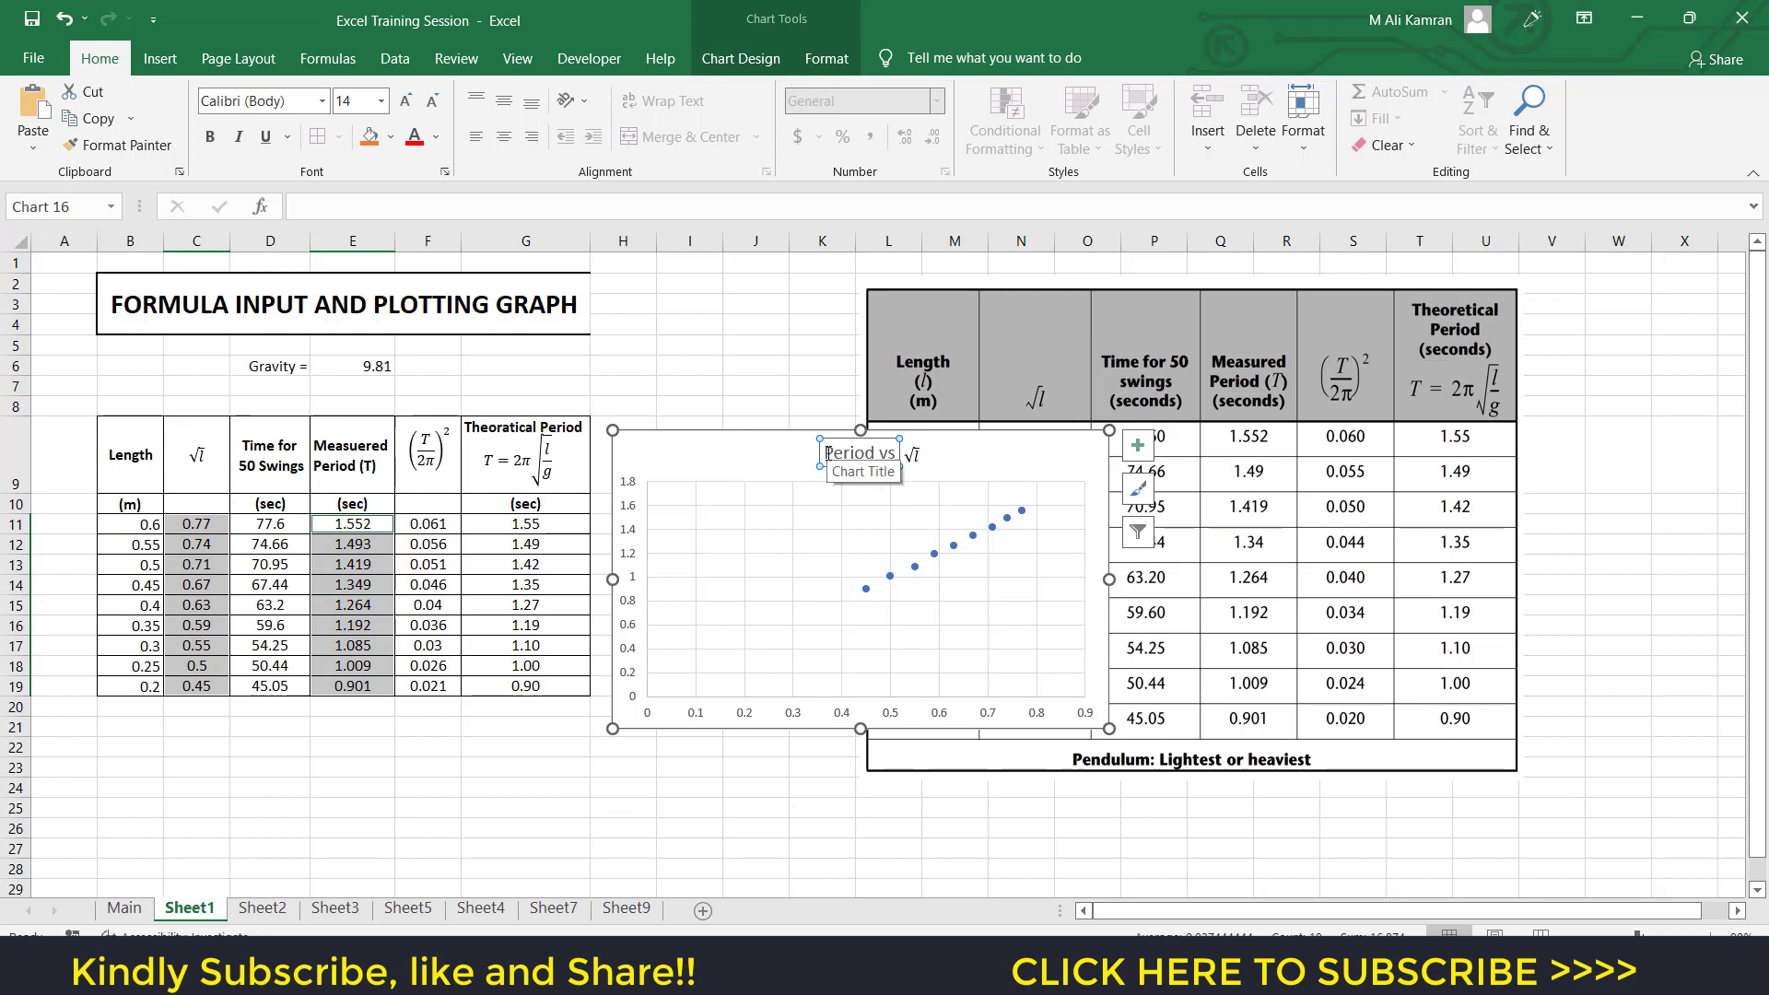
left_click_drag(825, 453, 894, 454)
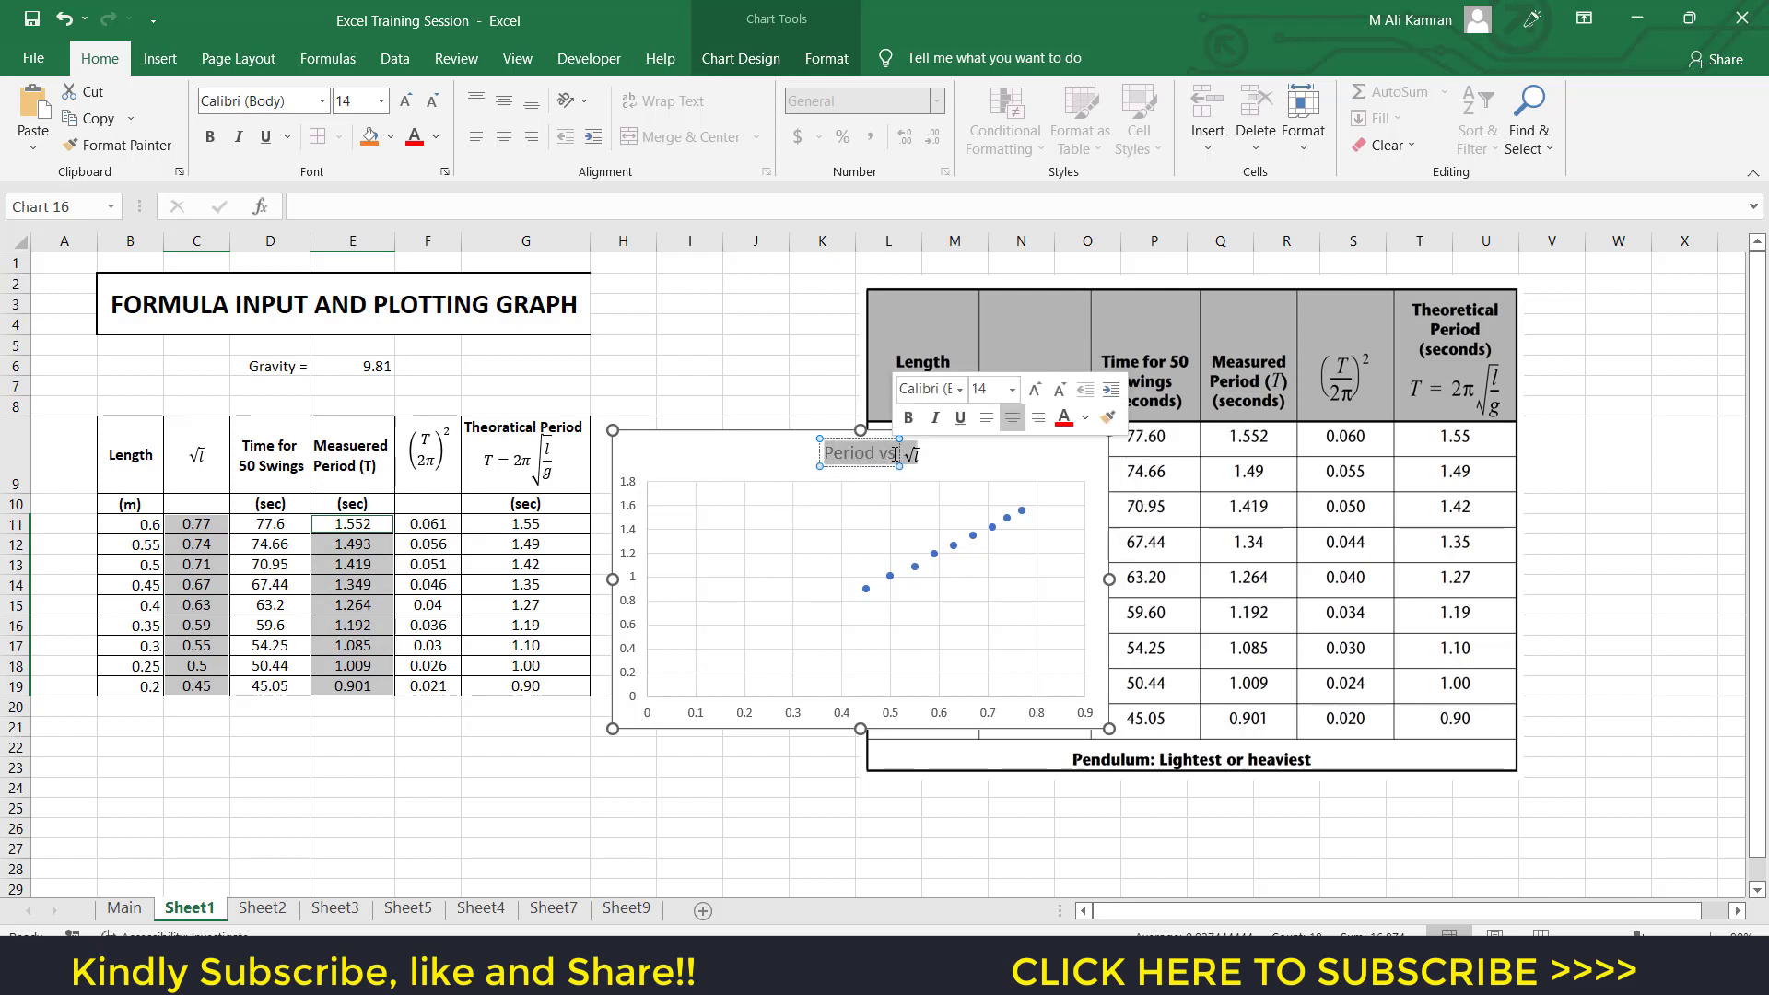
key("ctrl+b")
left_click(994, 458)
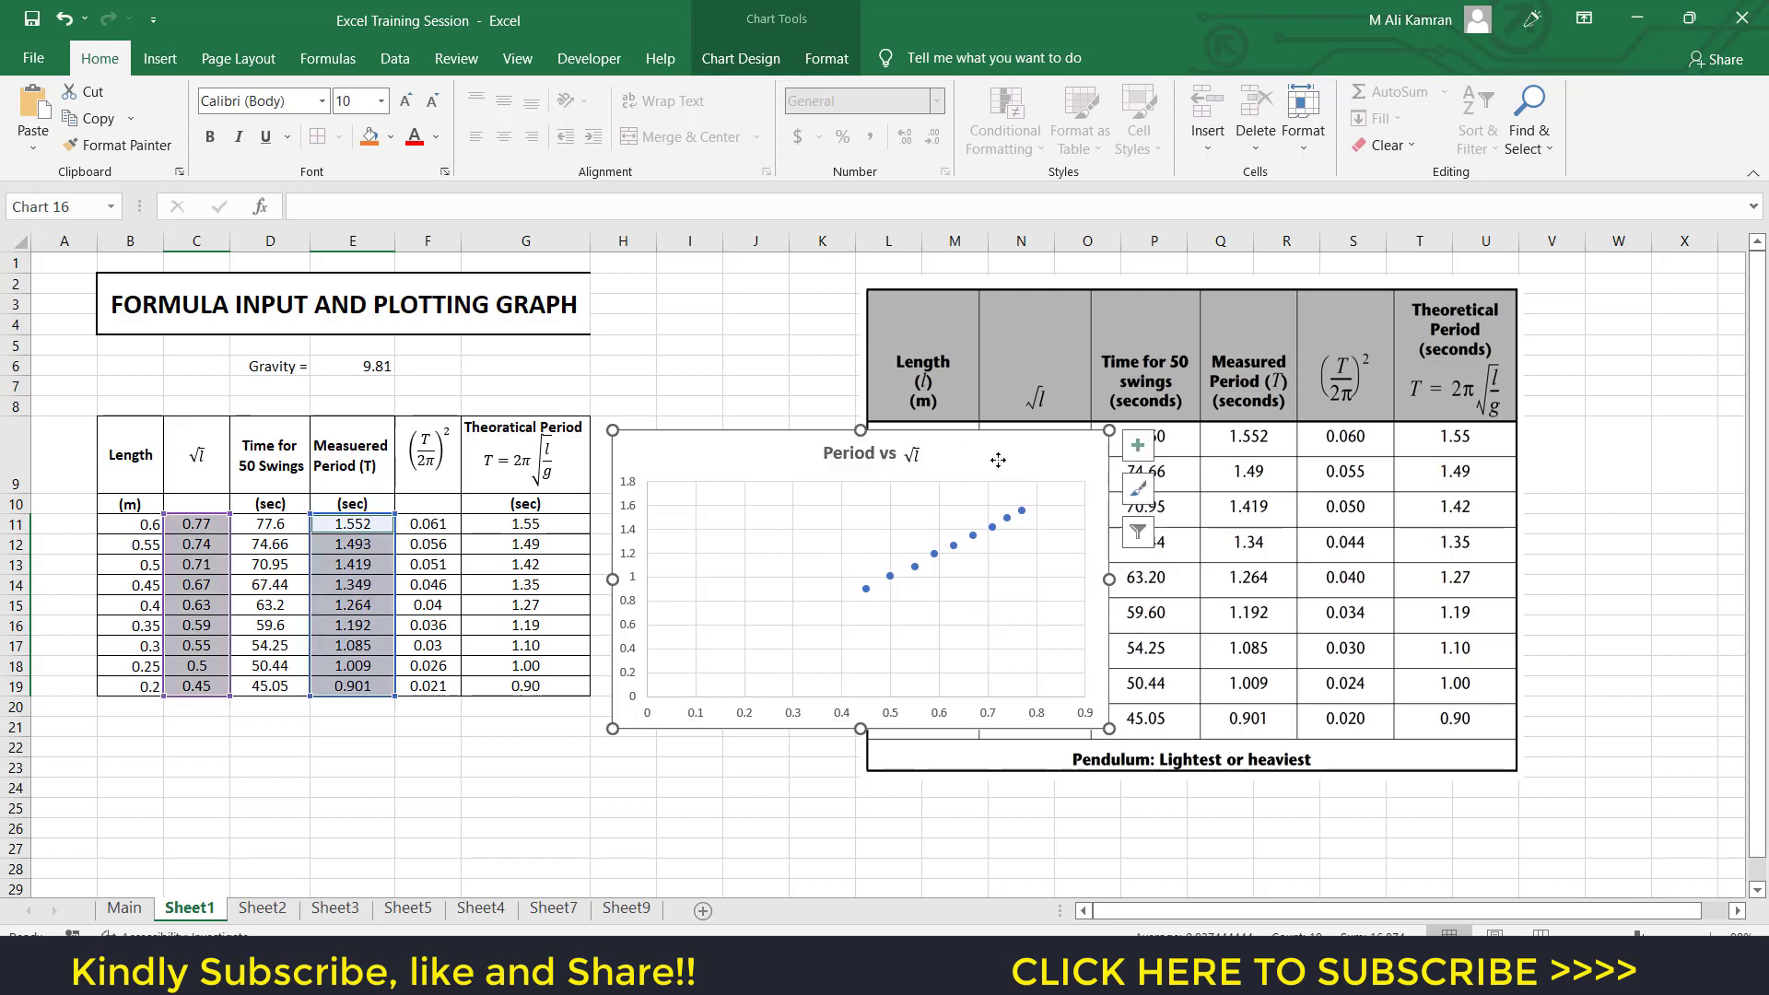
left_click(912, 454)
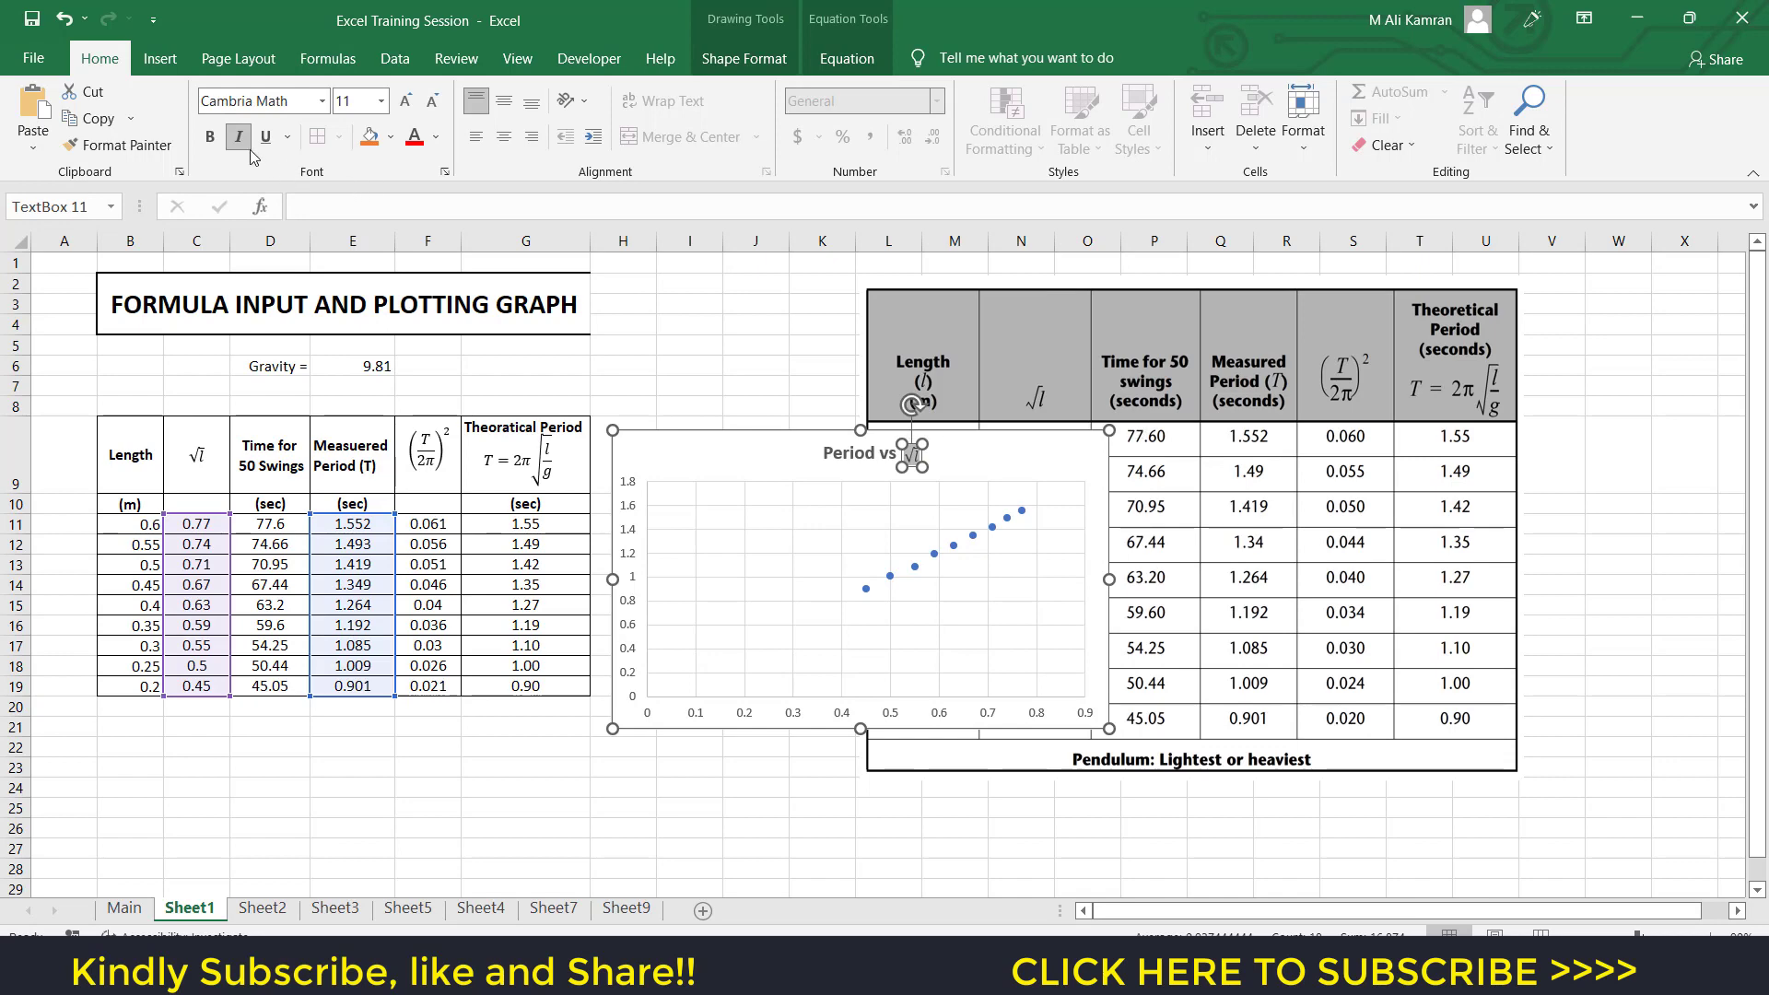
left_click(963, 465)
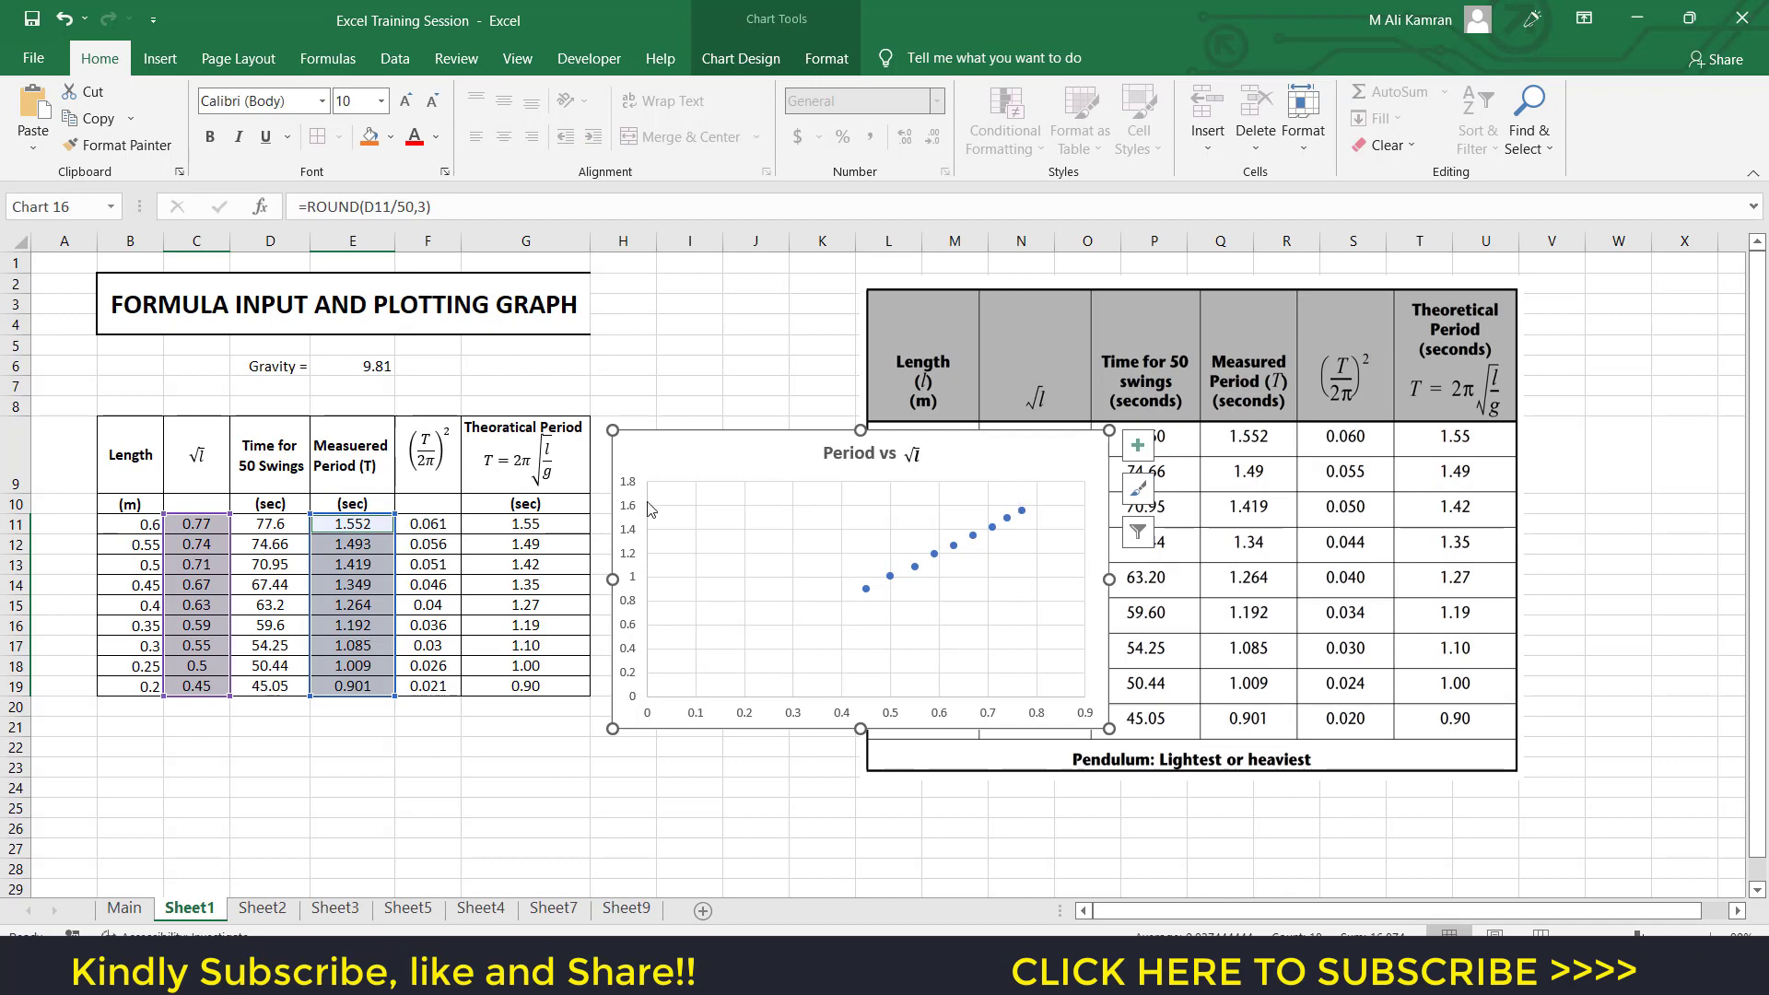
Add horizontal and vertical axis titles to the period chart.
left_click(1138, 451)
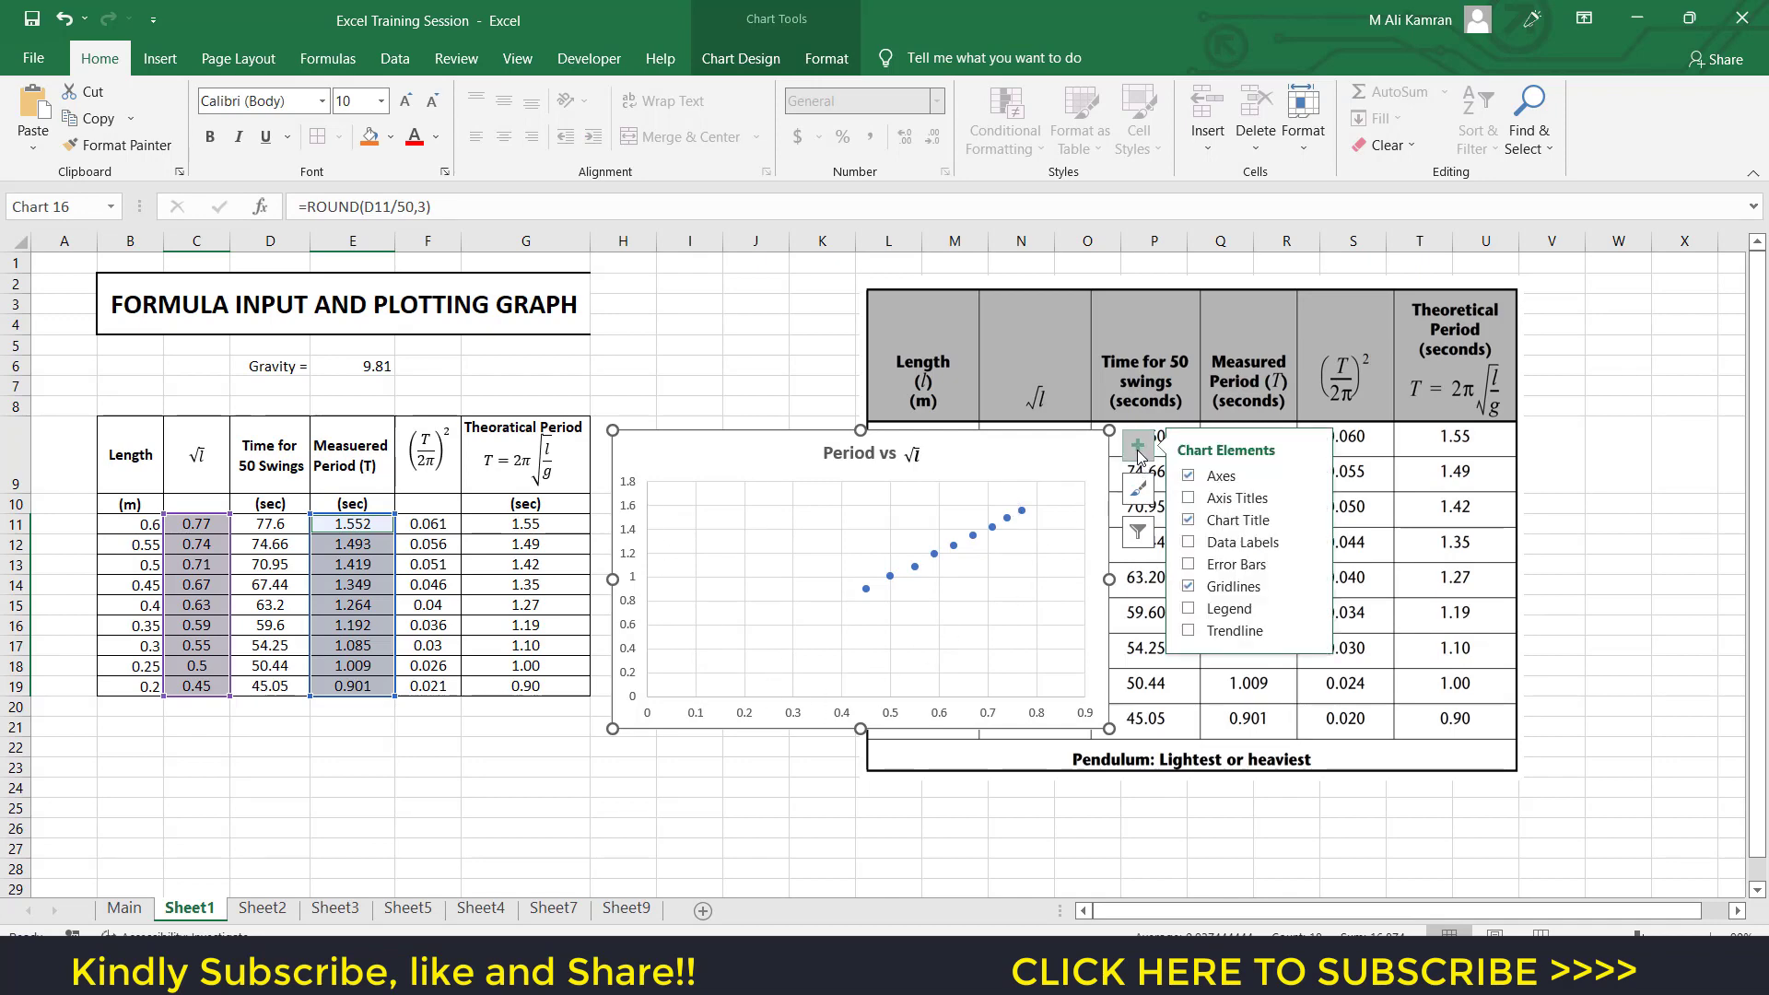
left_click(1191, 497)
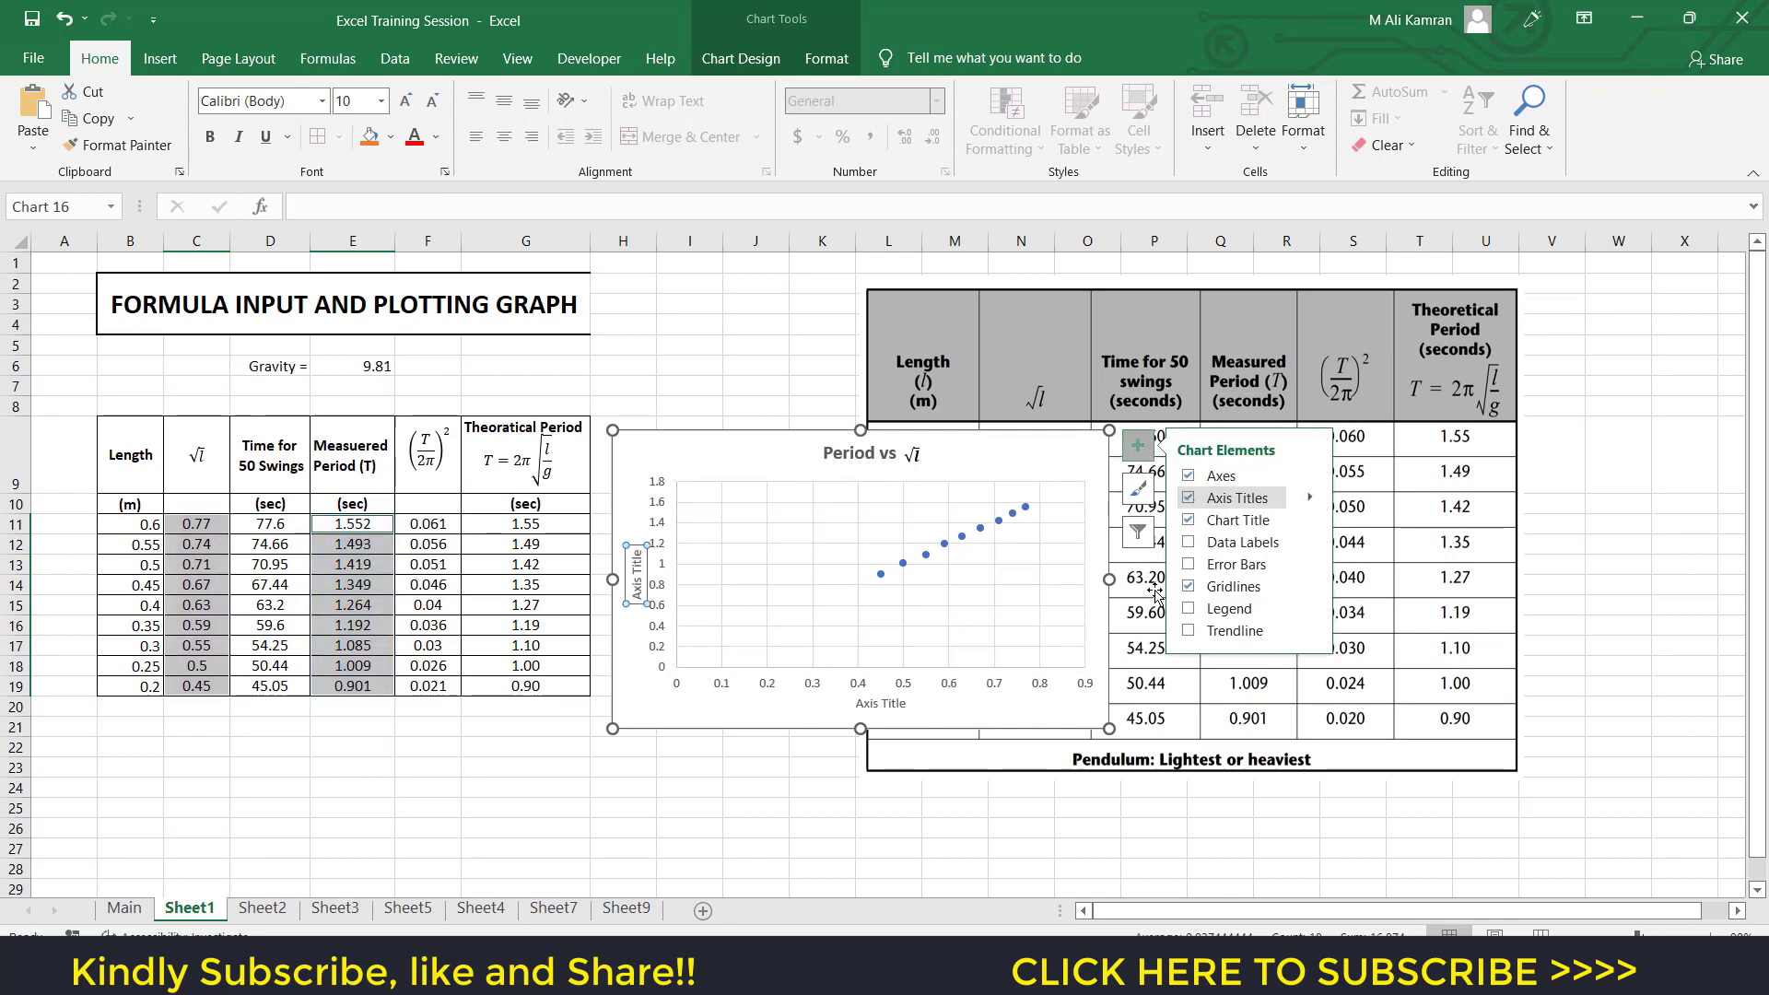
left_click(890, 703)
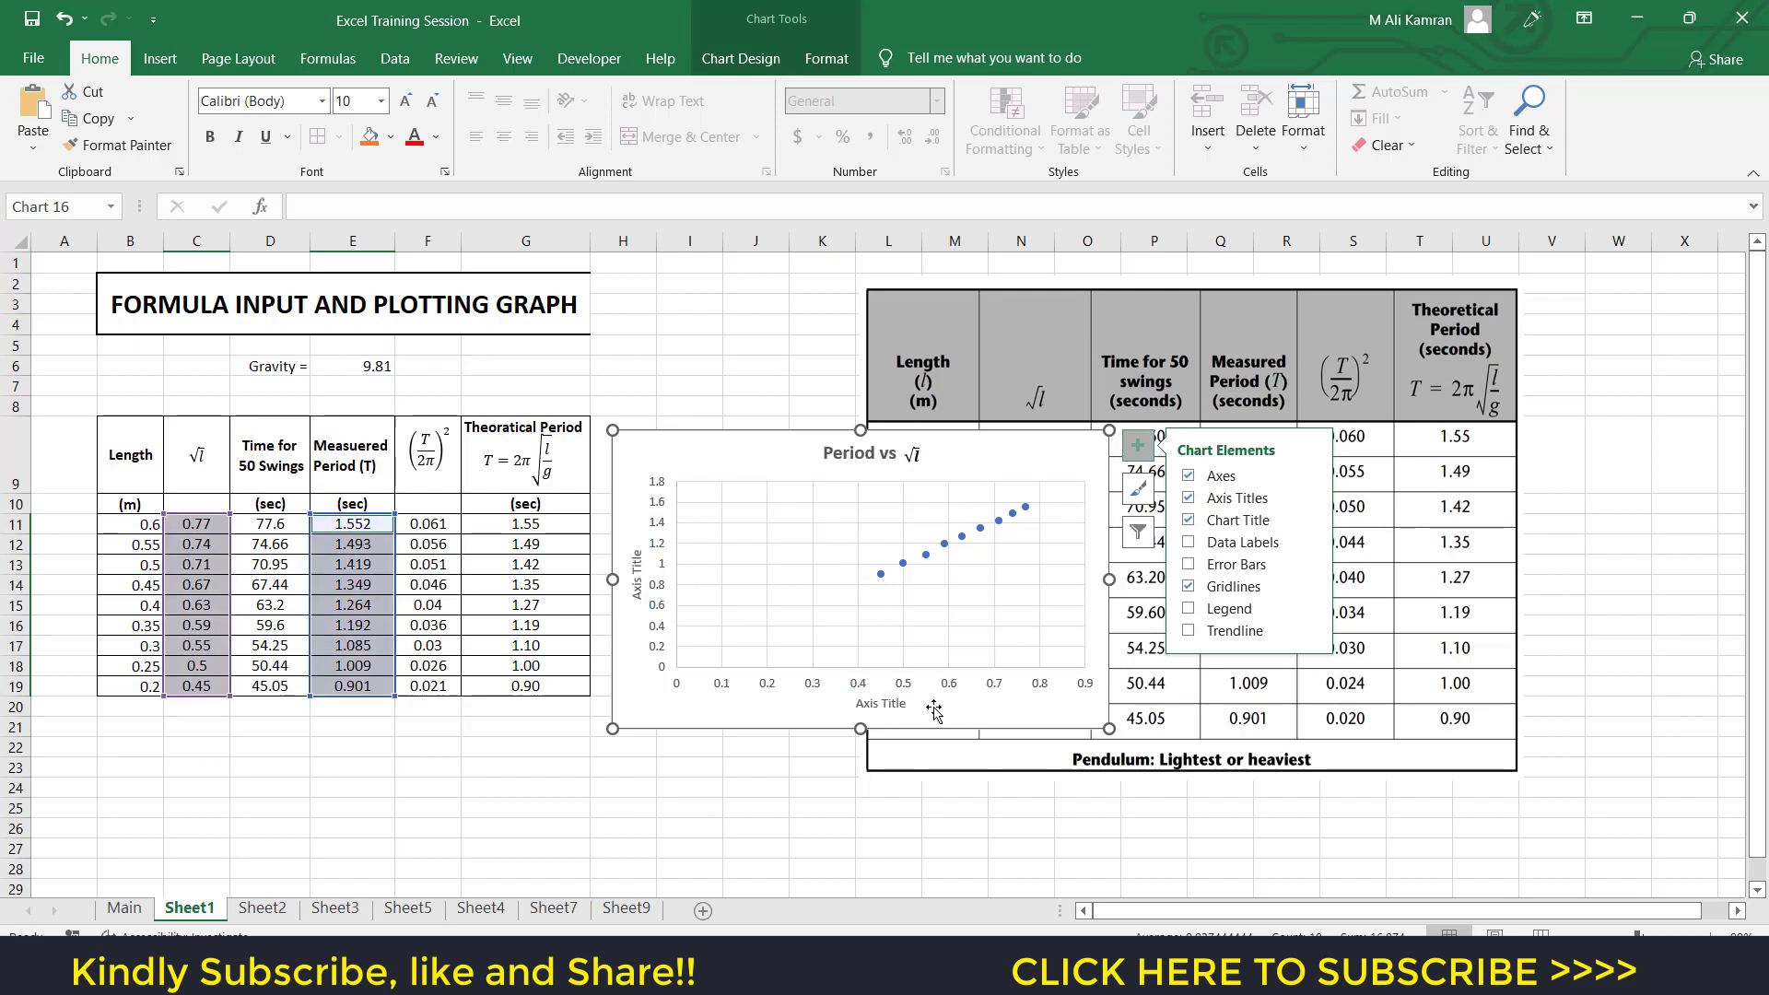
double_click(883, 703)
left_click_drag(885, 703, 906, 703)
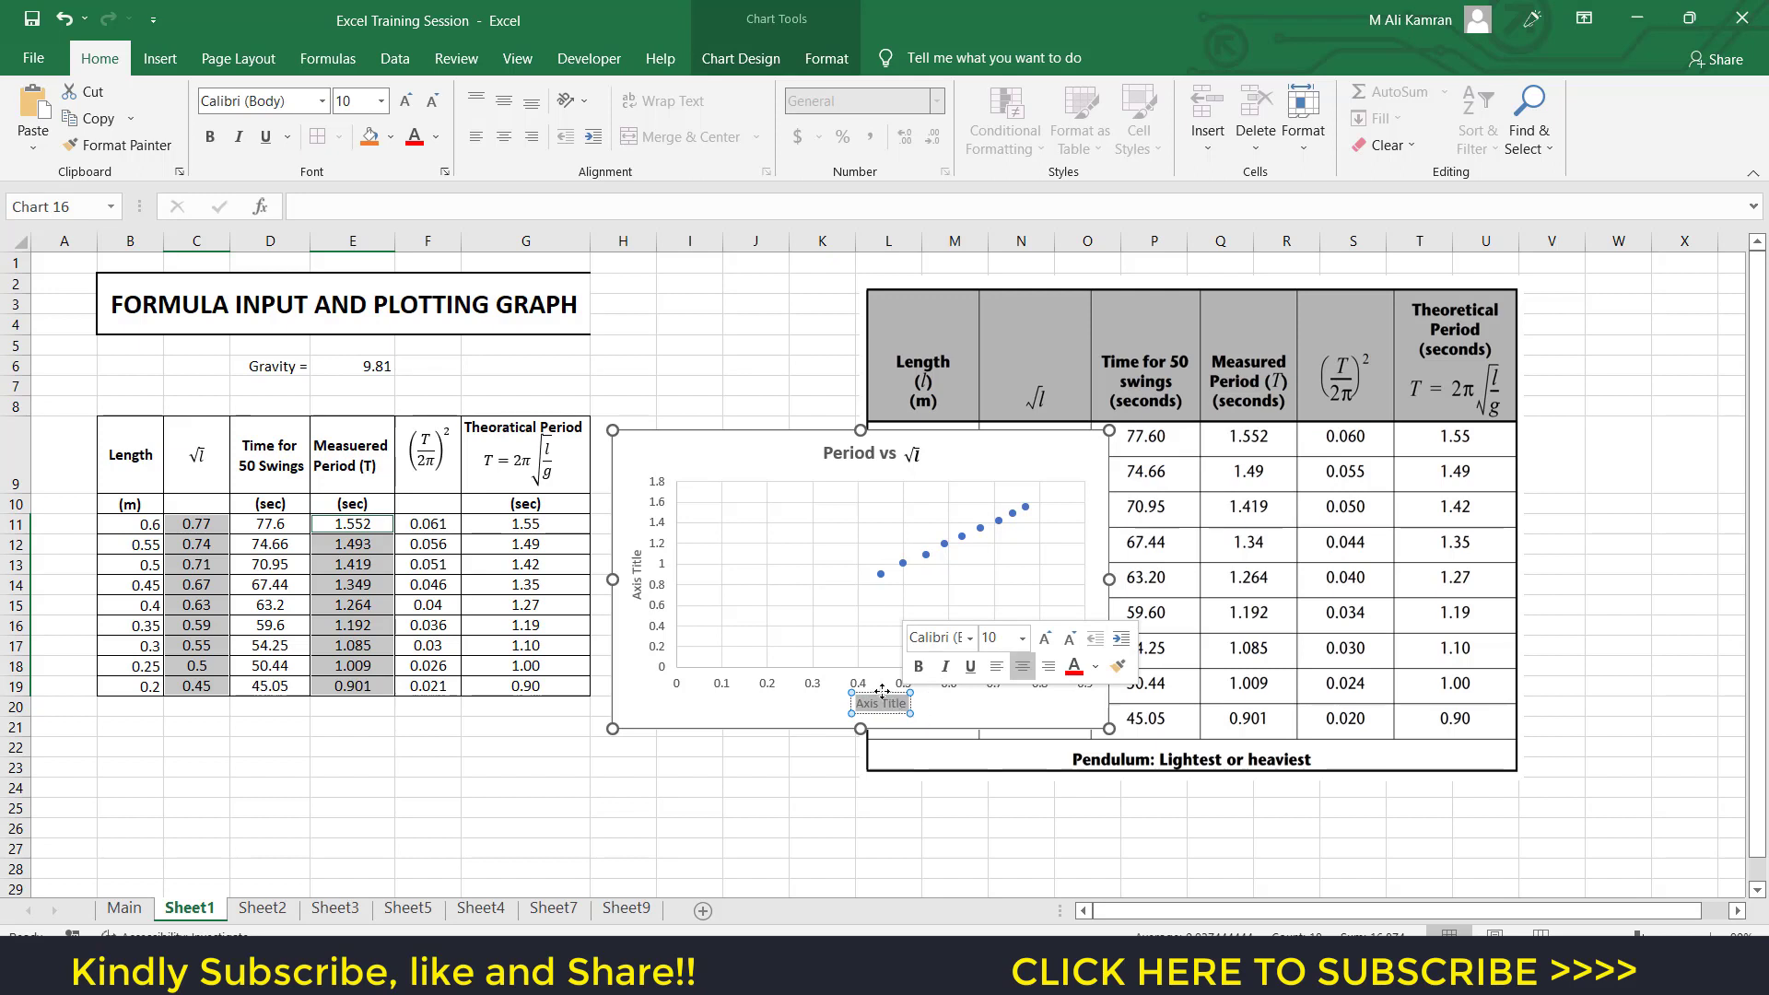
left_click(882, 692)
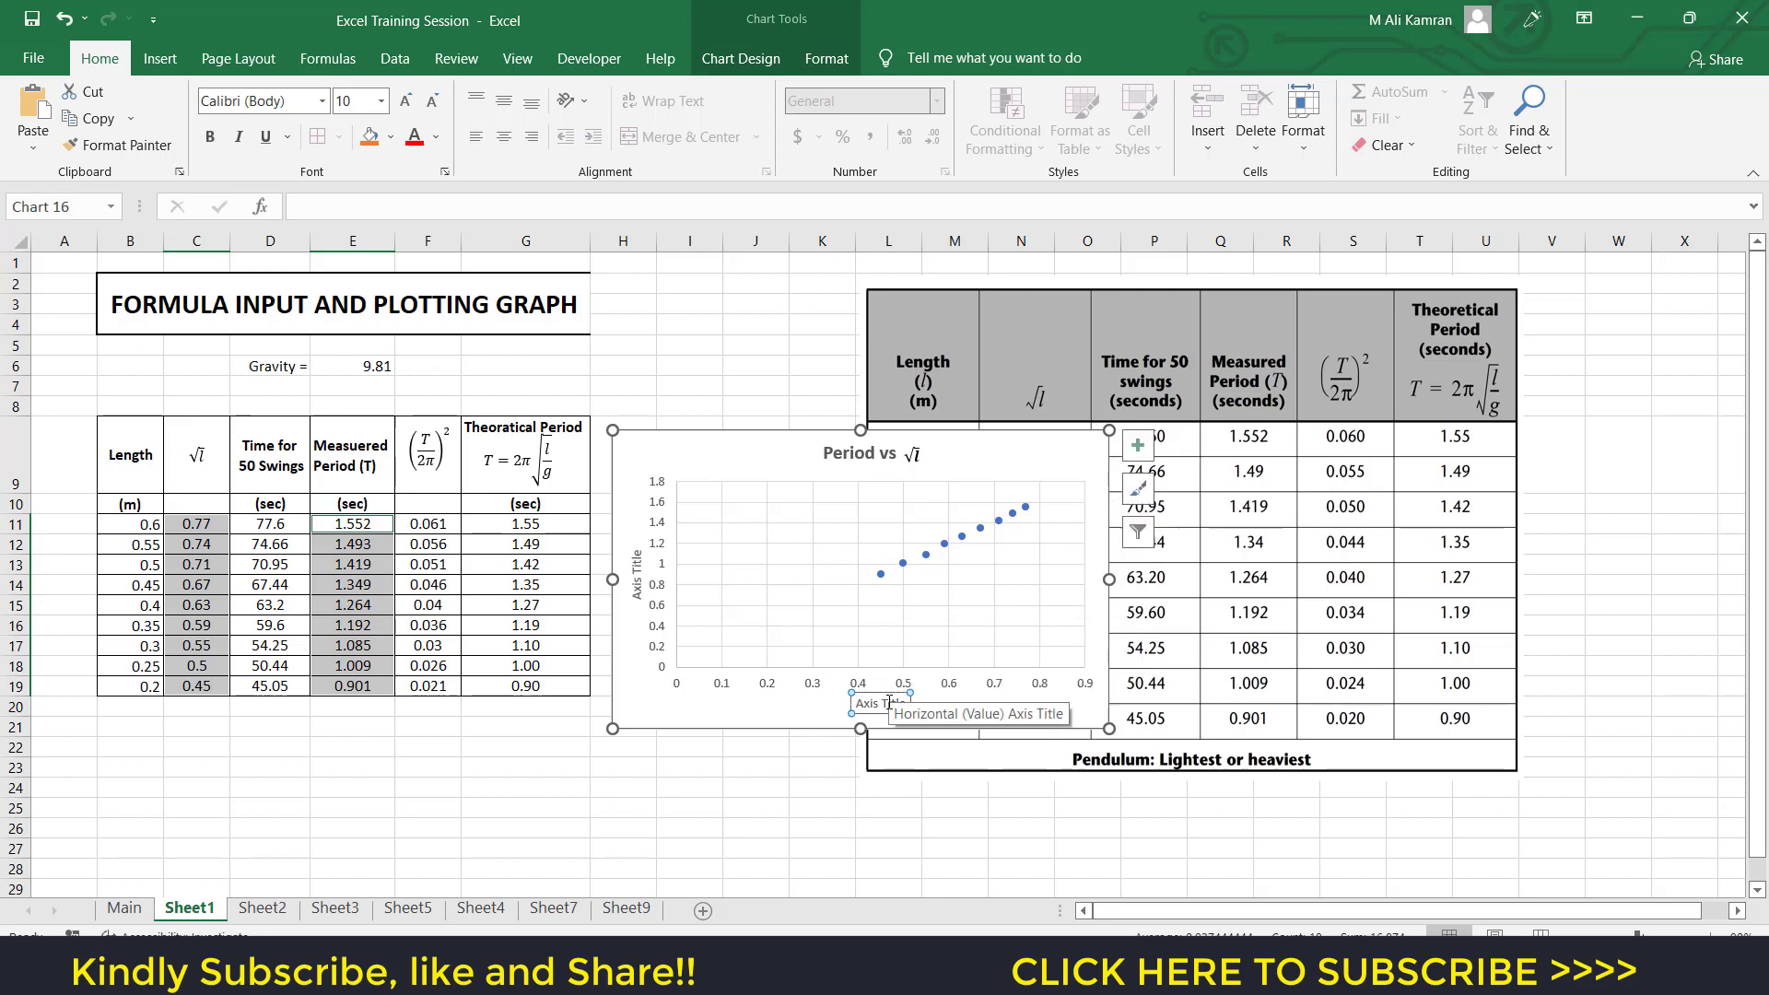
key("ctrl+x")
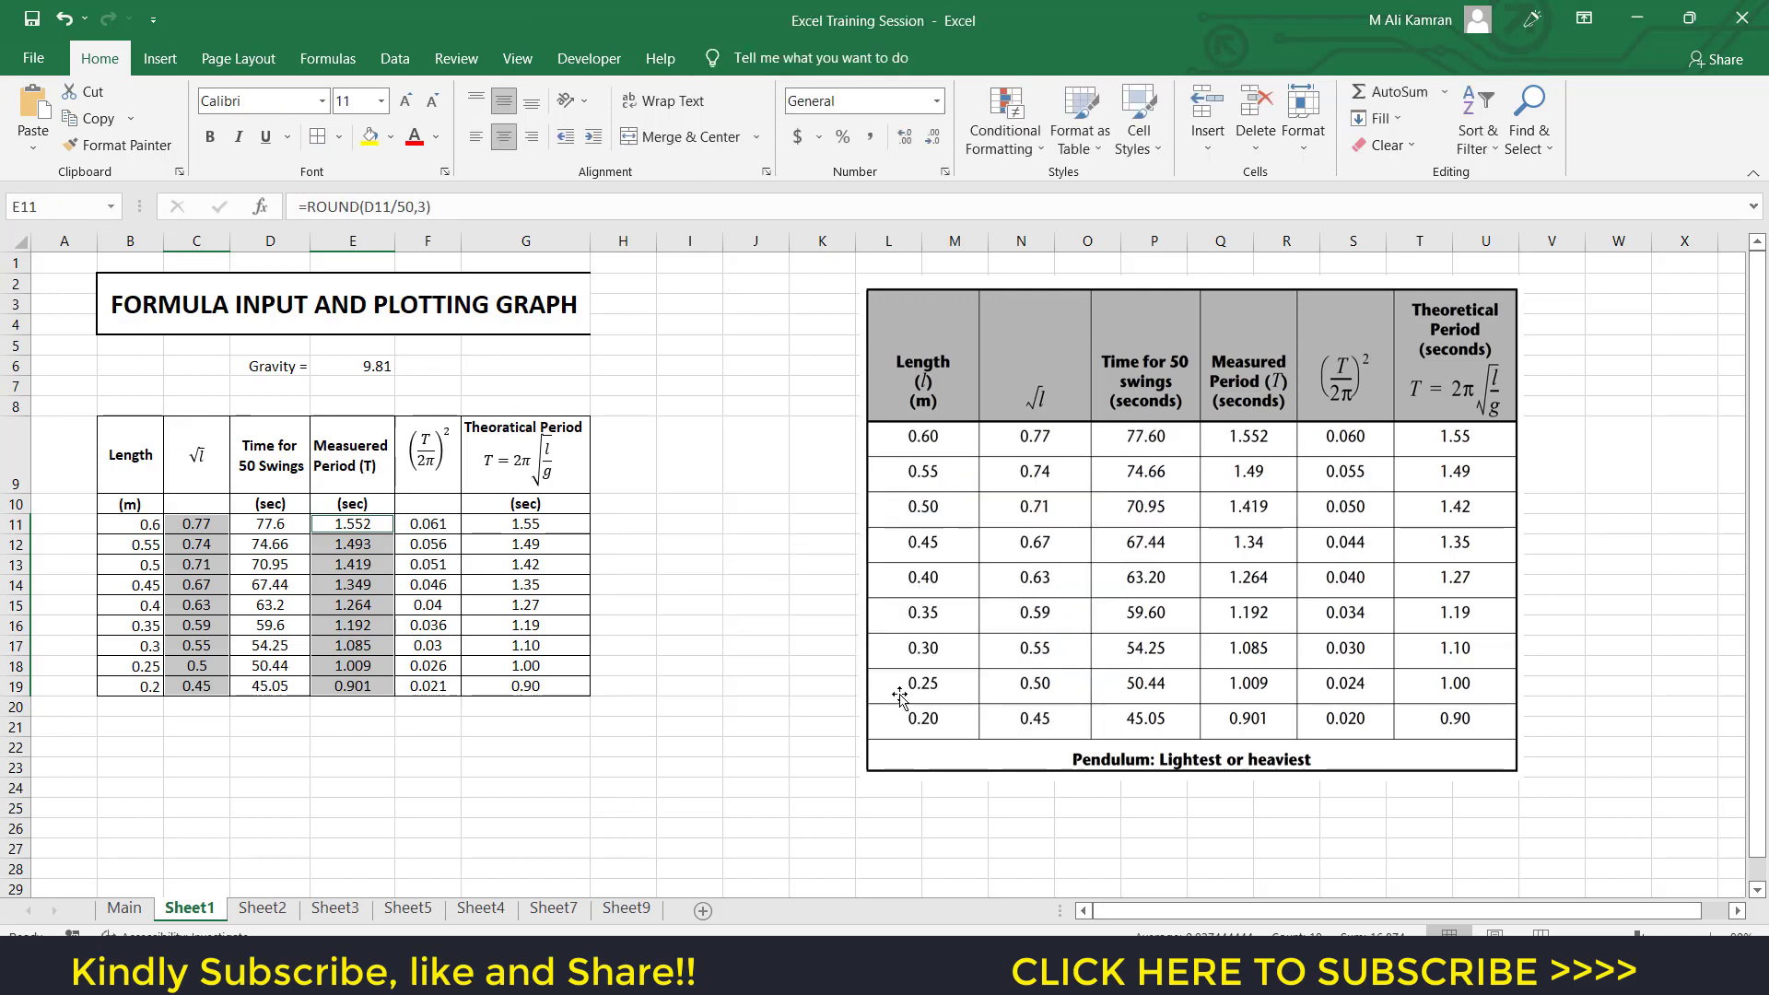
key("ctrl+z")
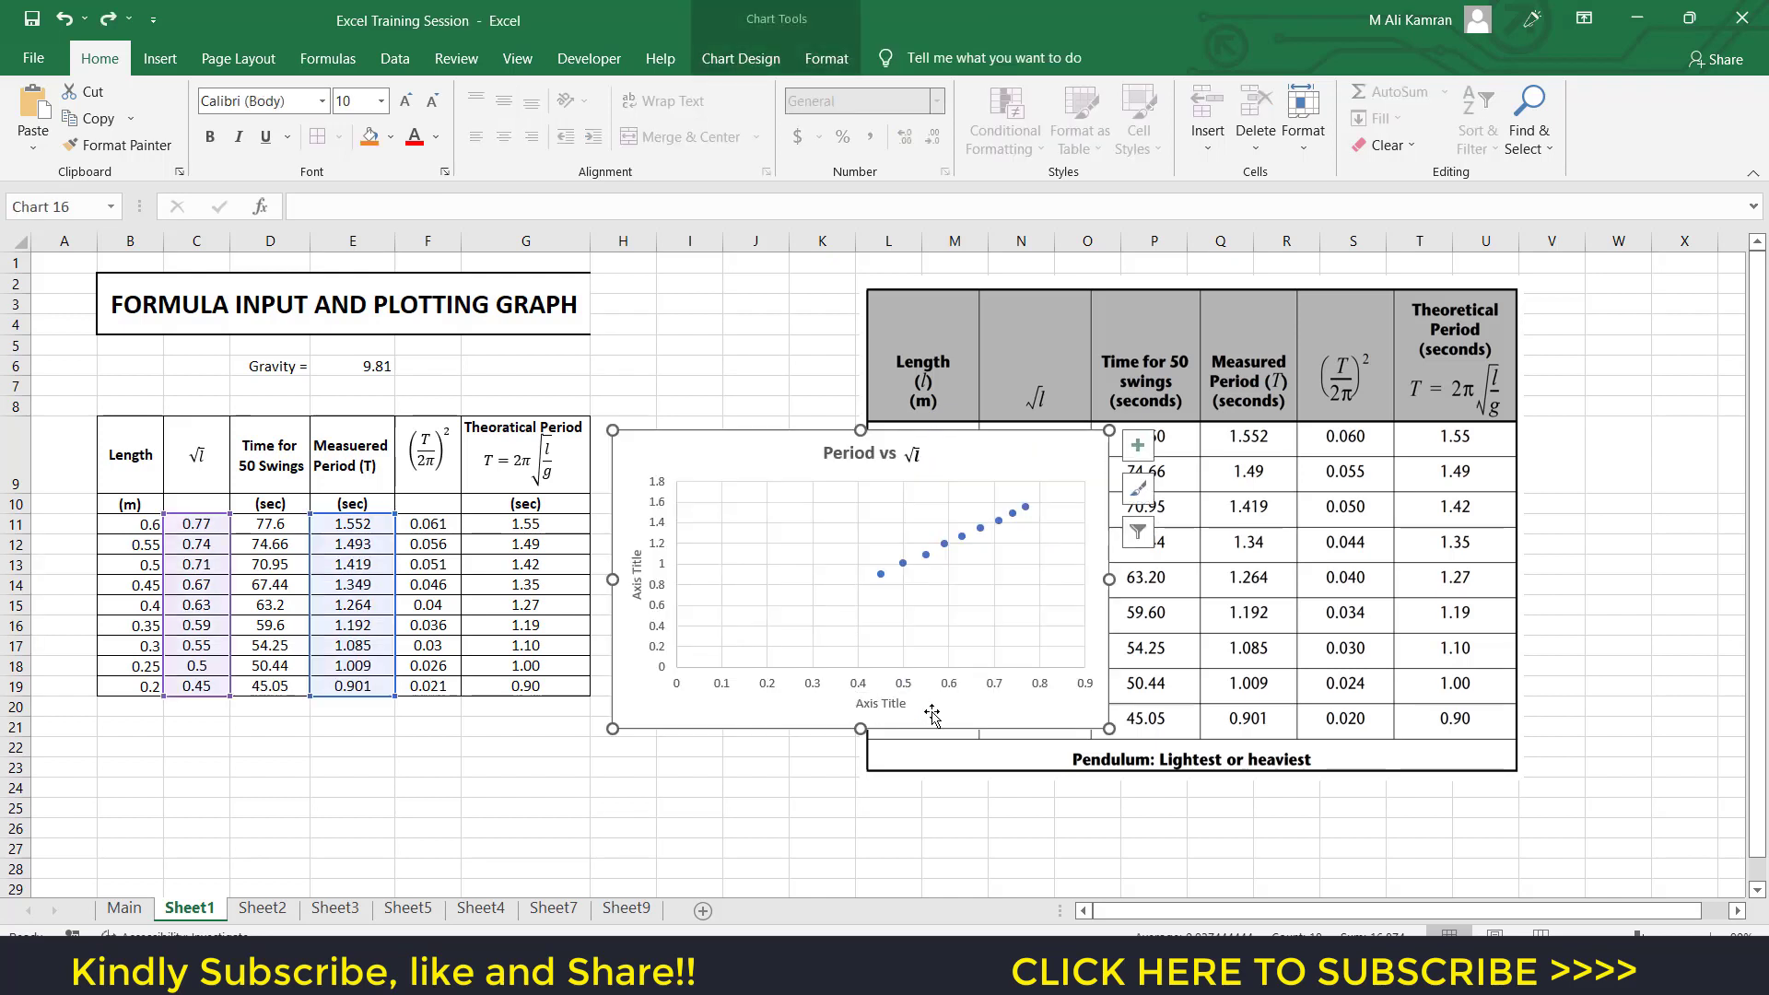
left_click(909, 702)
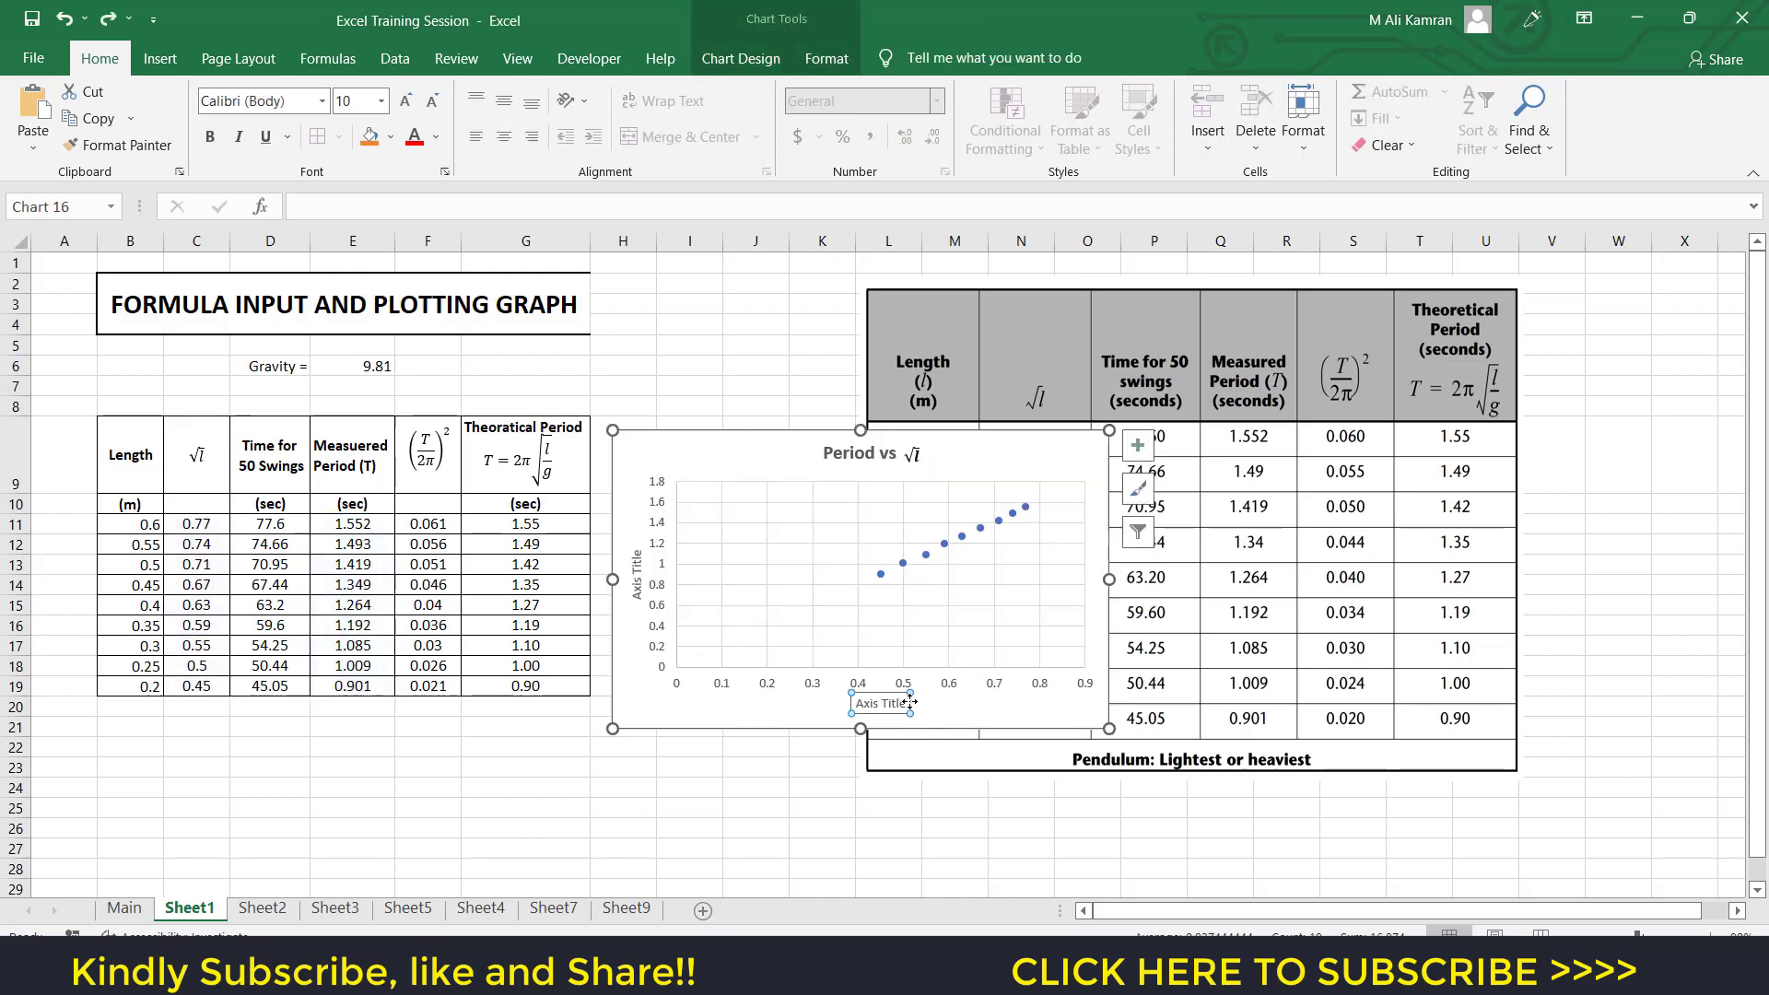
key("Delete")
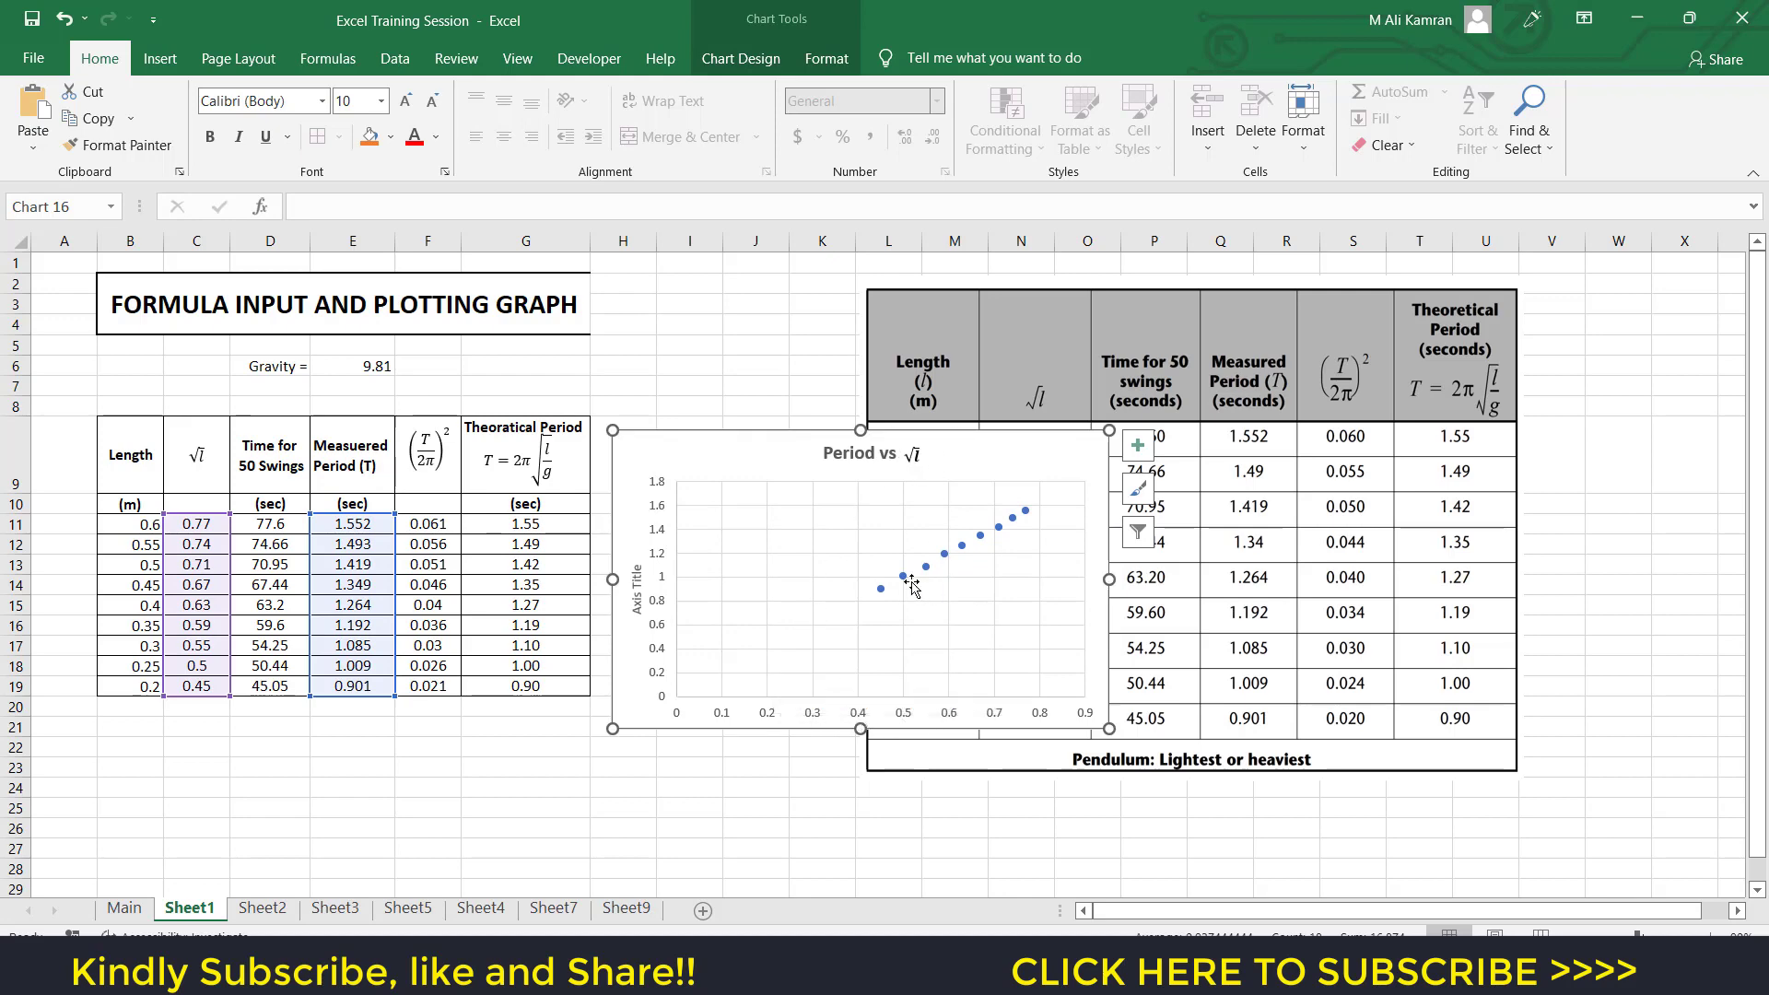
key("ctrl+z")
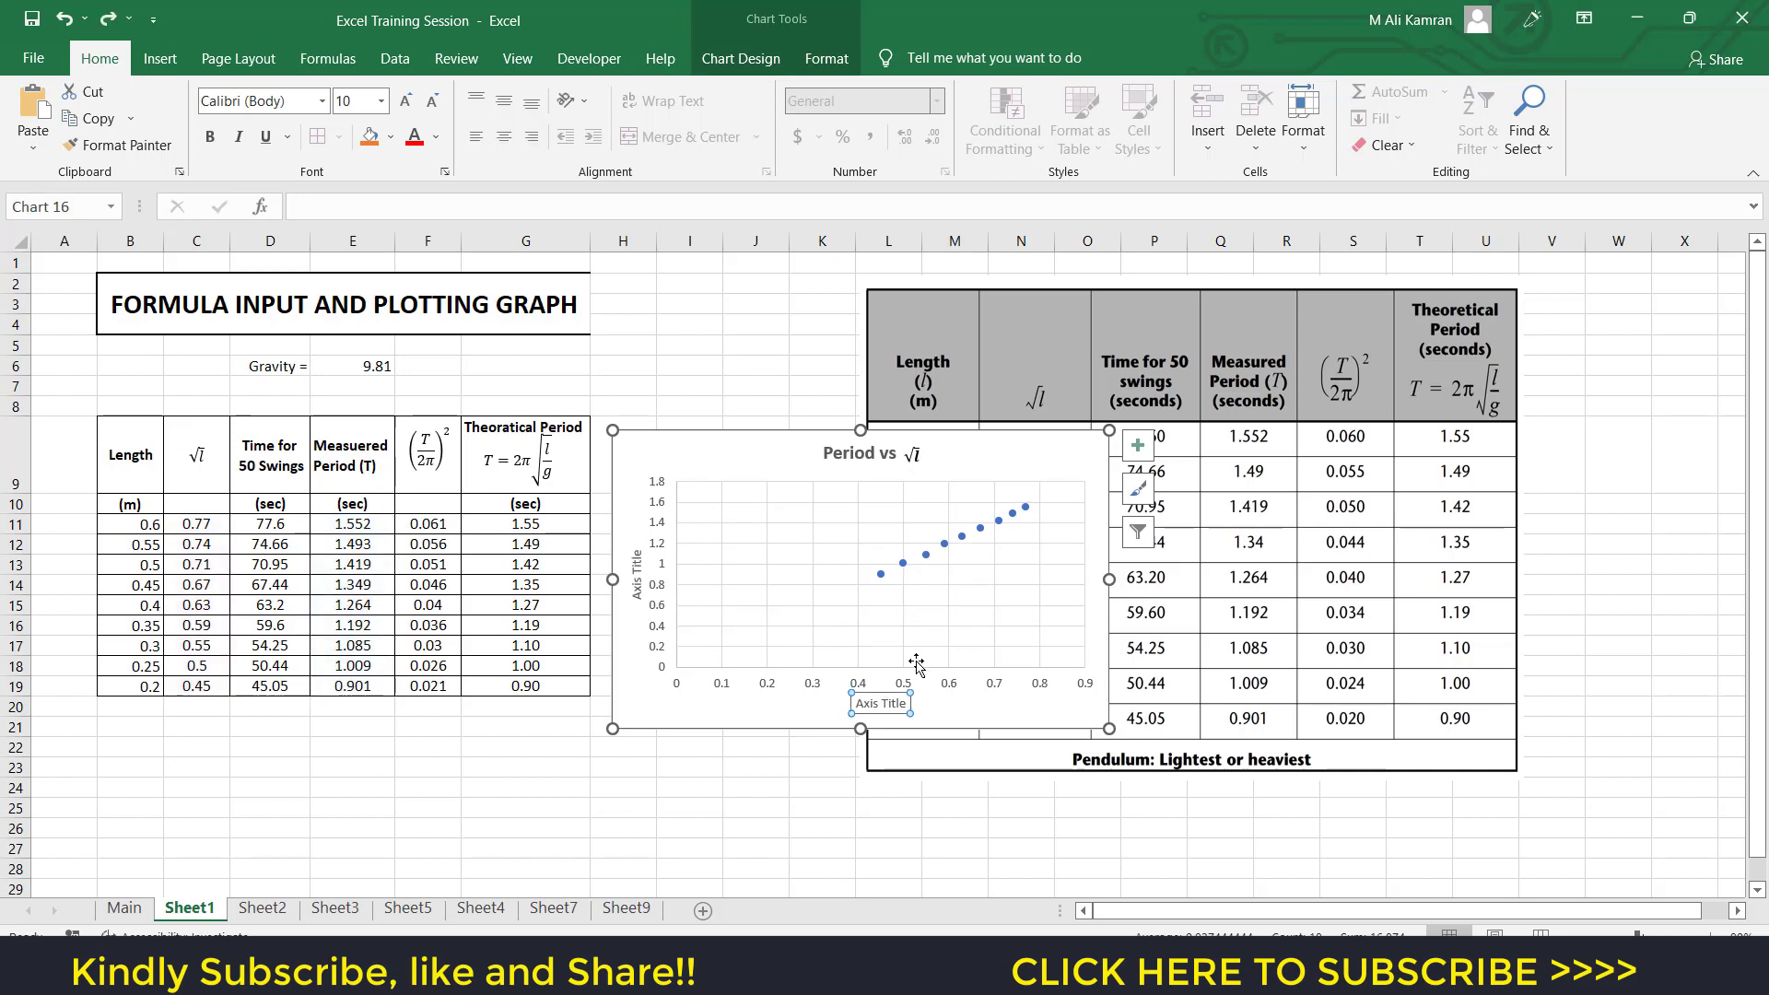
Replace the horizontal axis title's placeholder text with "sec".
left_click_drag(862, 705, 896, 703)
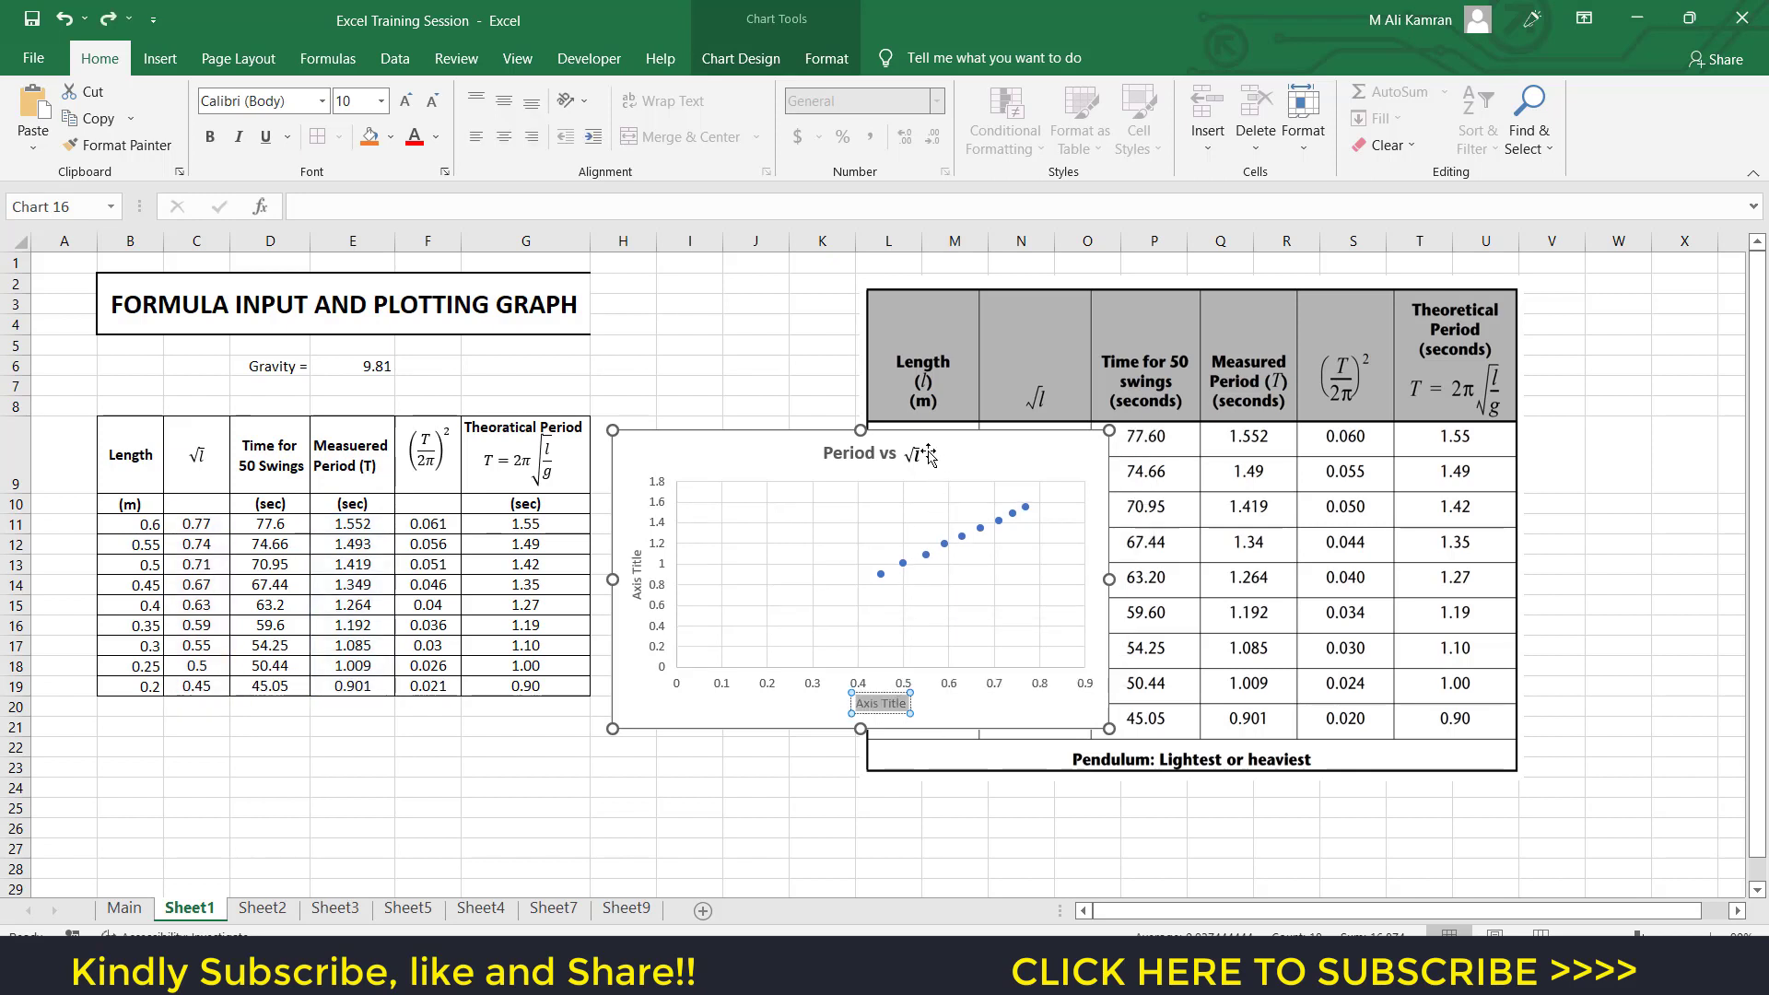
type("sec")
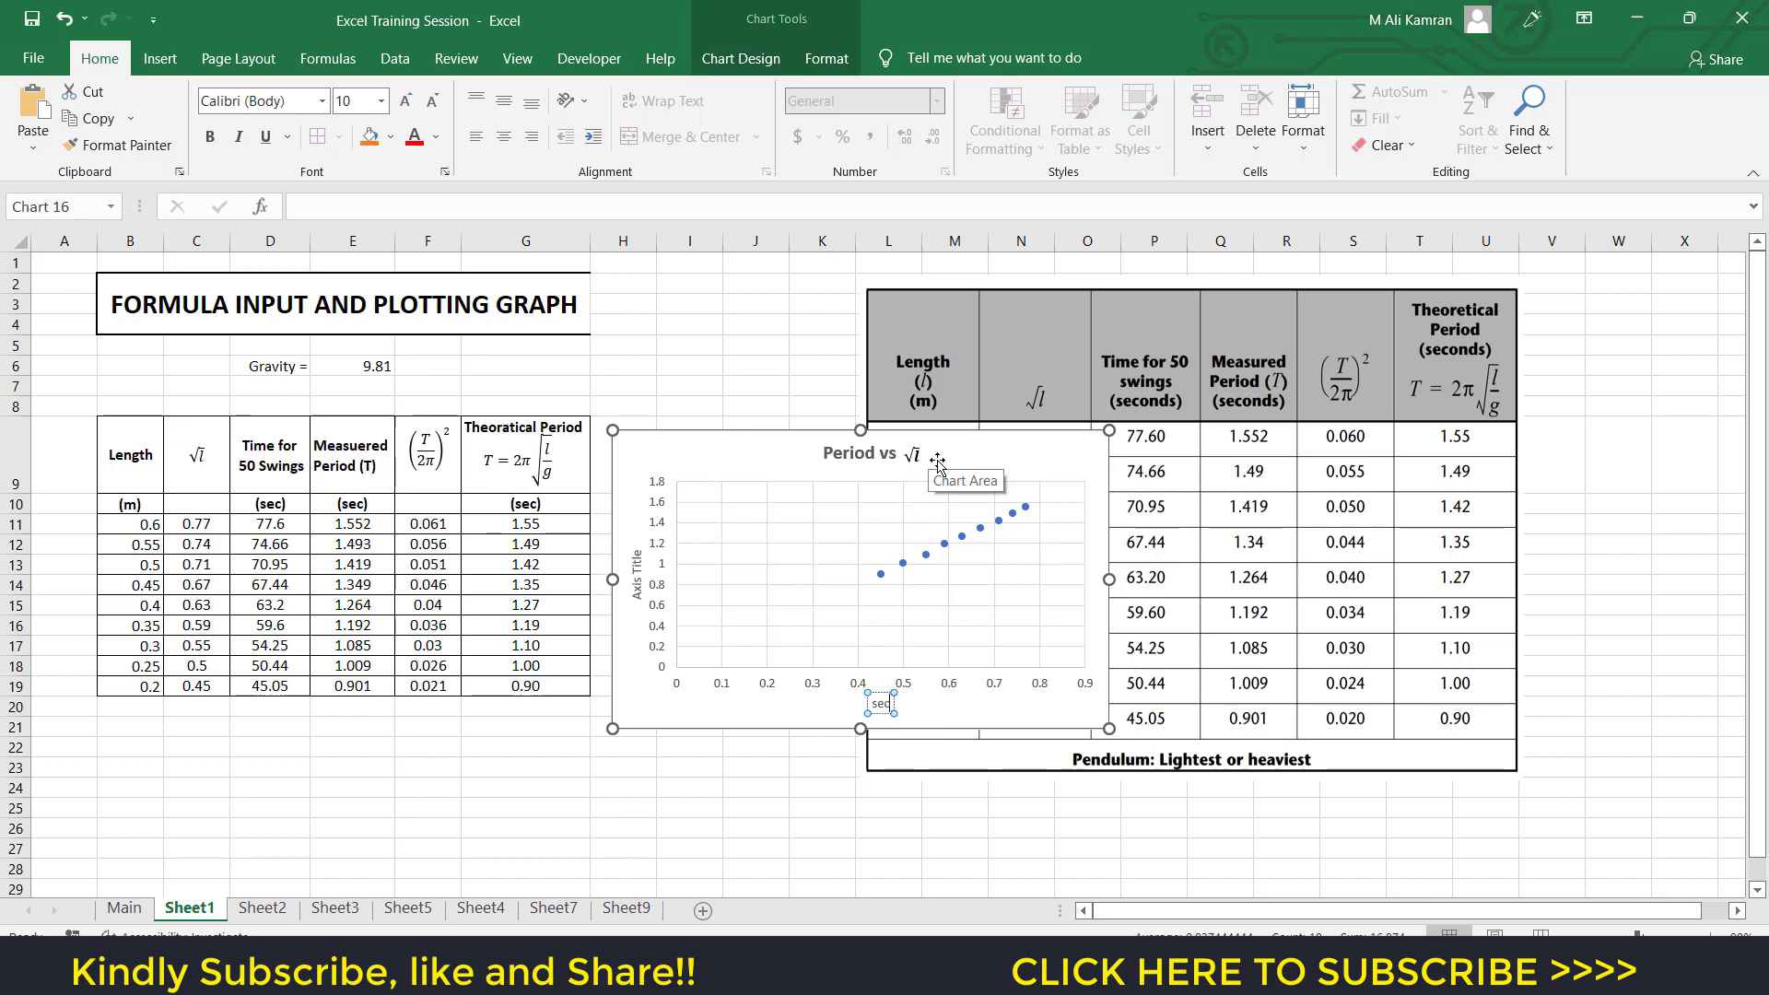
left_click(926, 715)
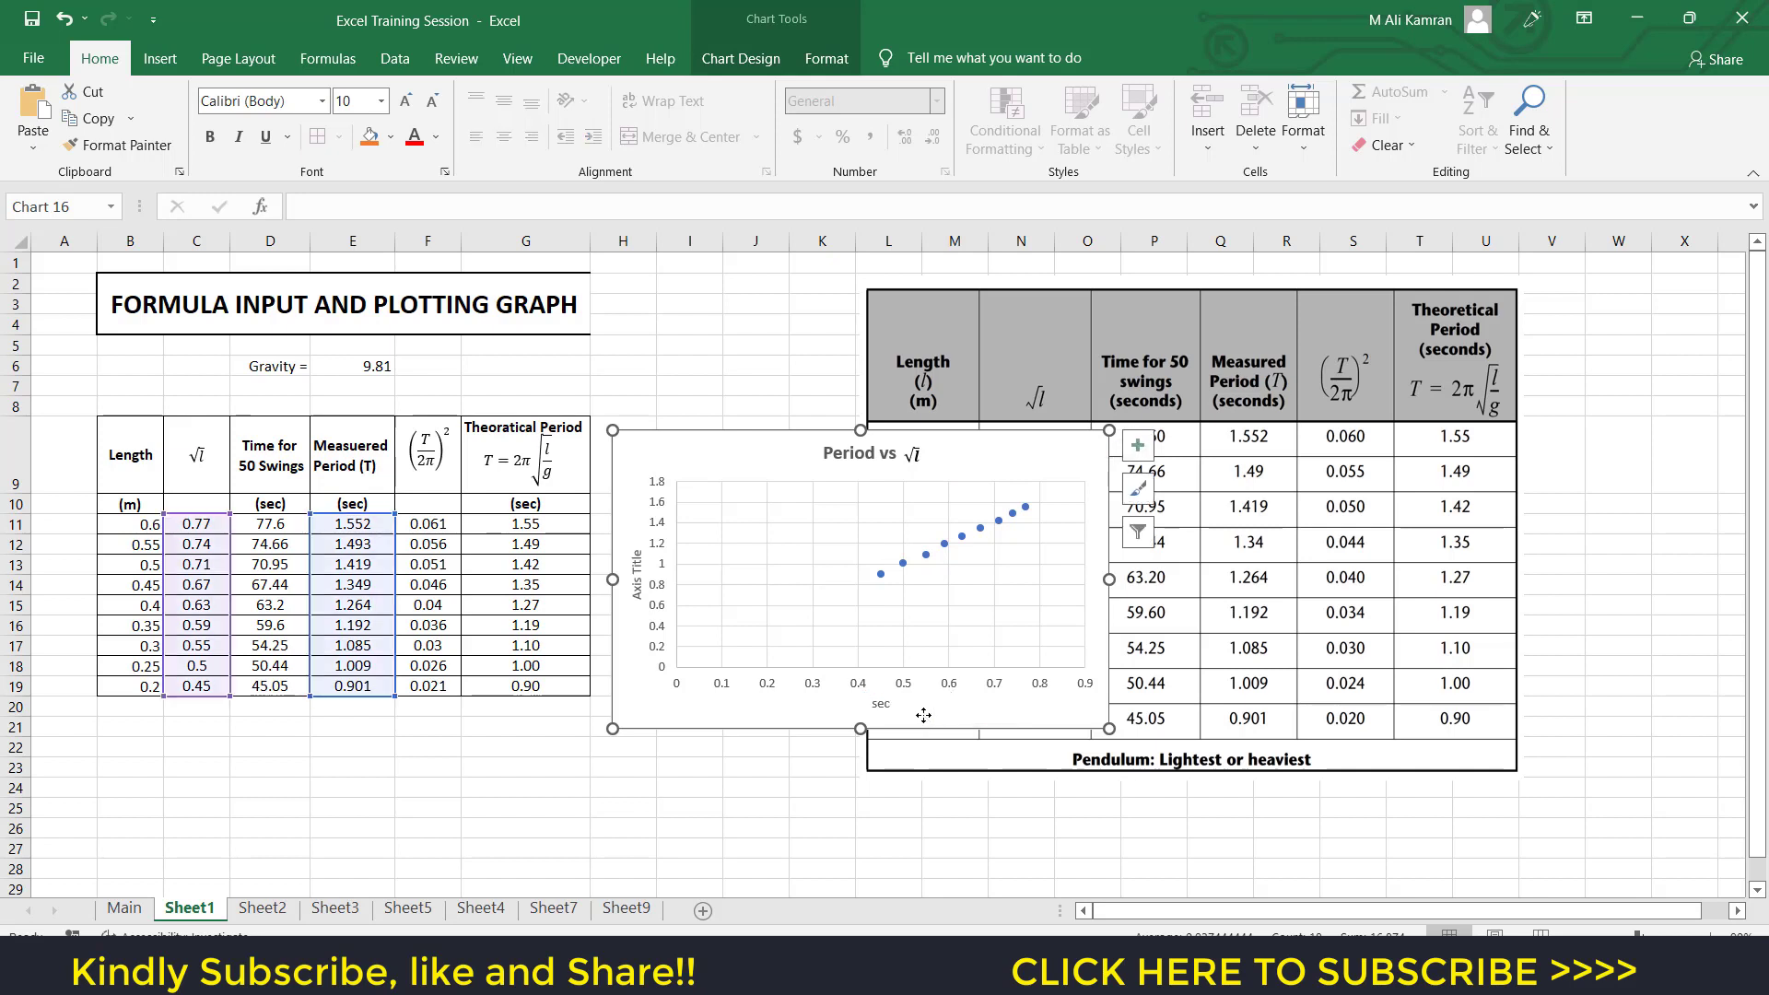
Duplicate the bold √l equation box from the chart title within the chart.
left_click(912, 453)
left_click(911, 445)
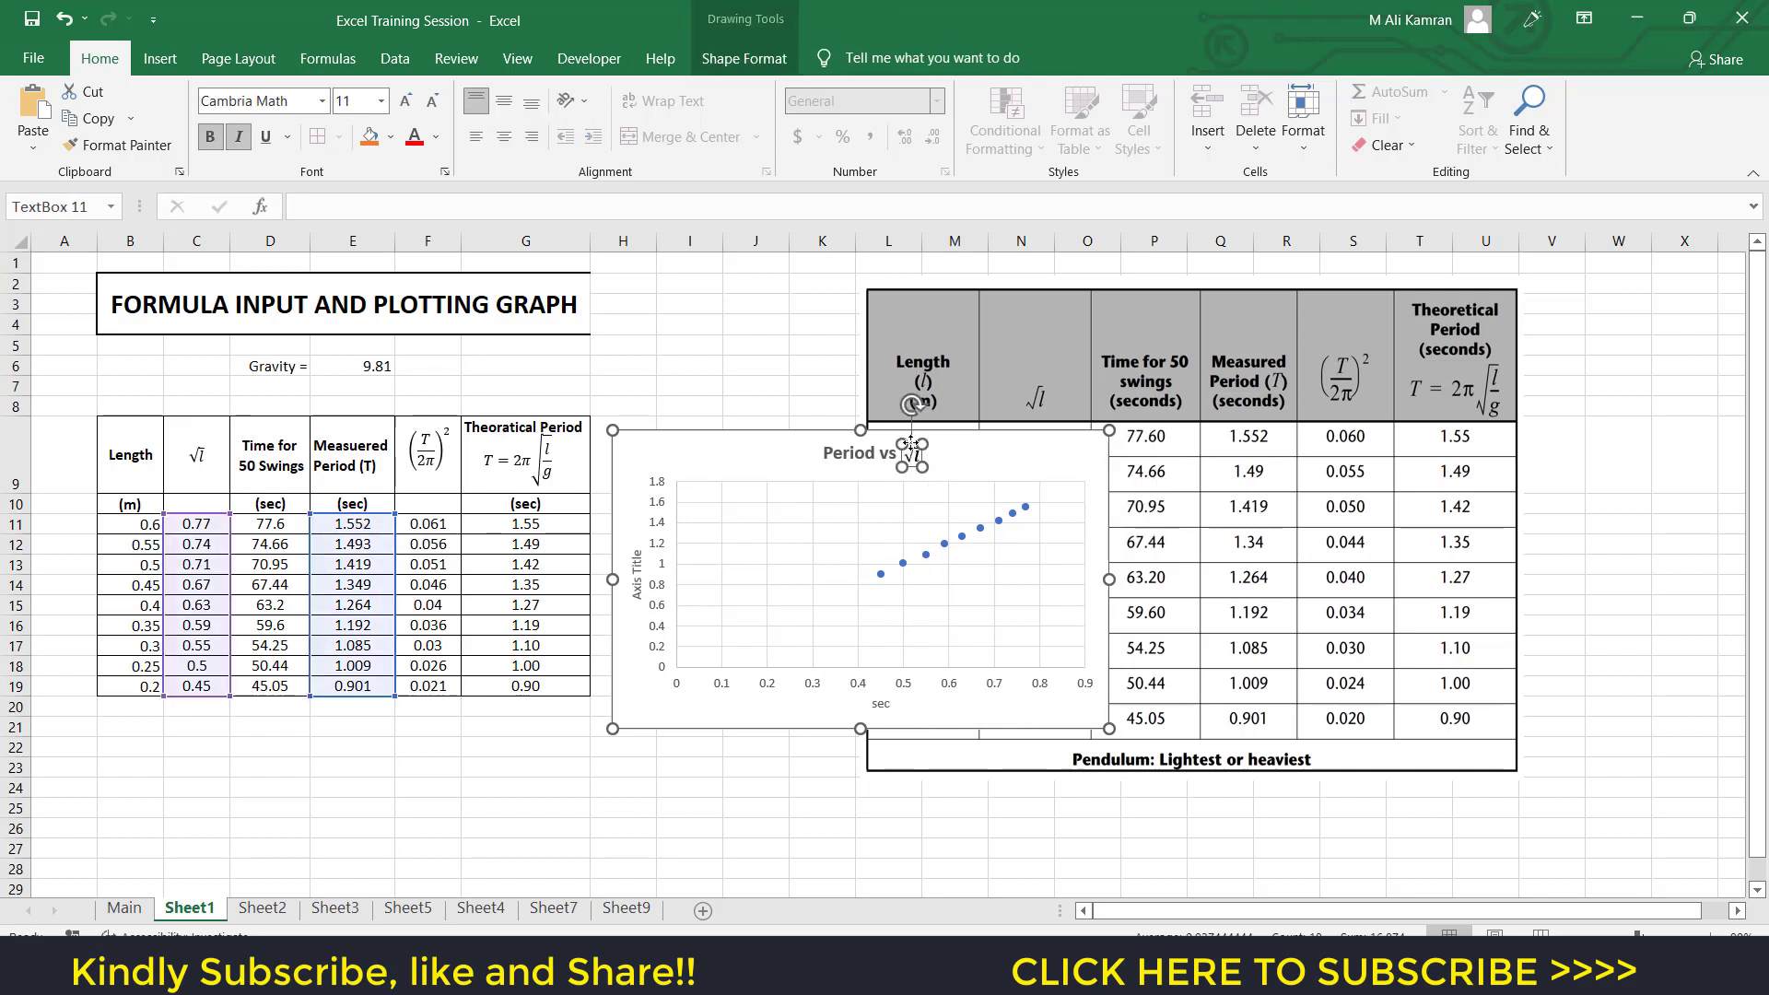
key("ctrl+v")
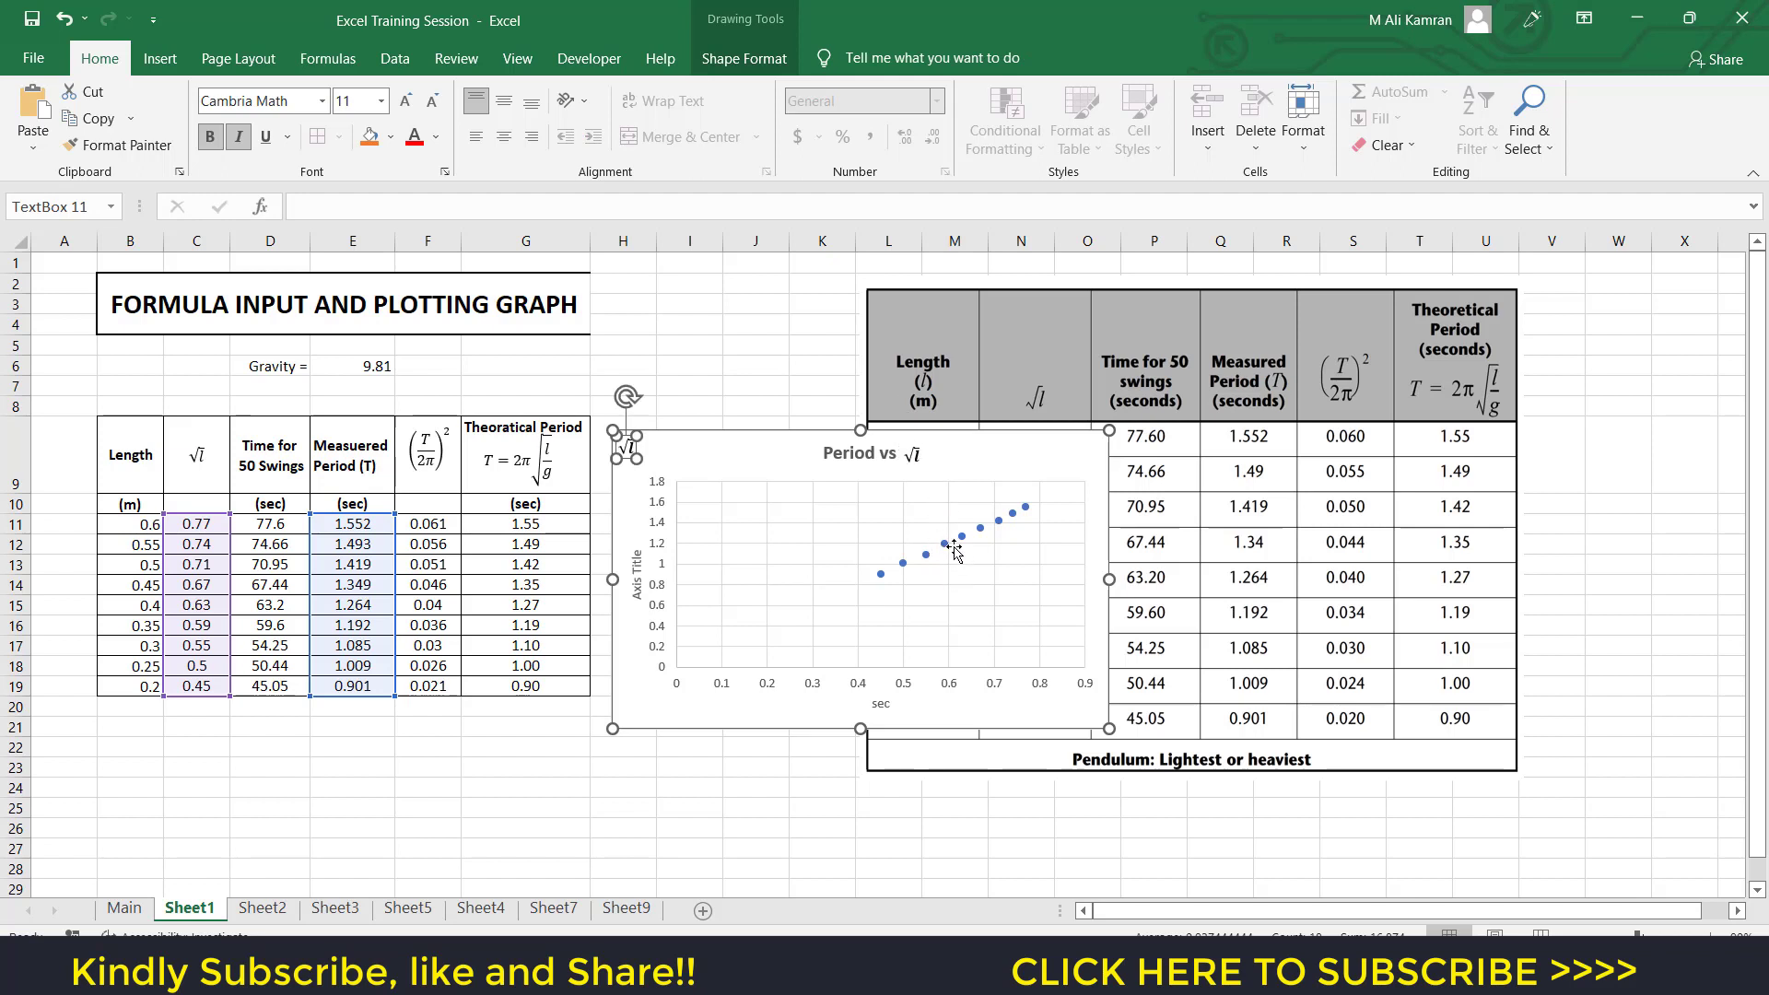